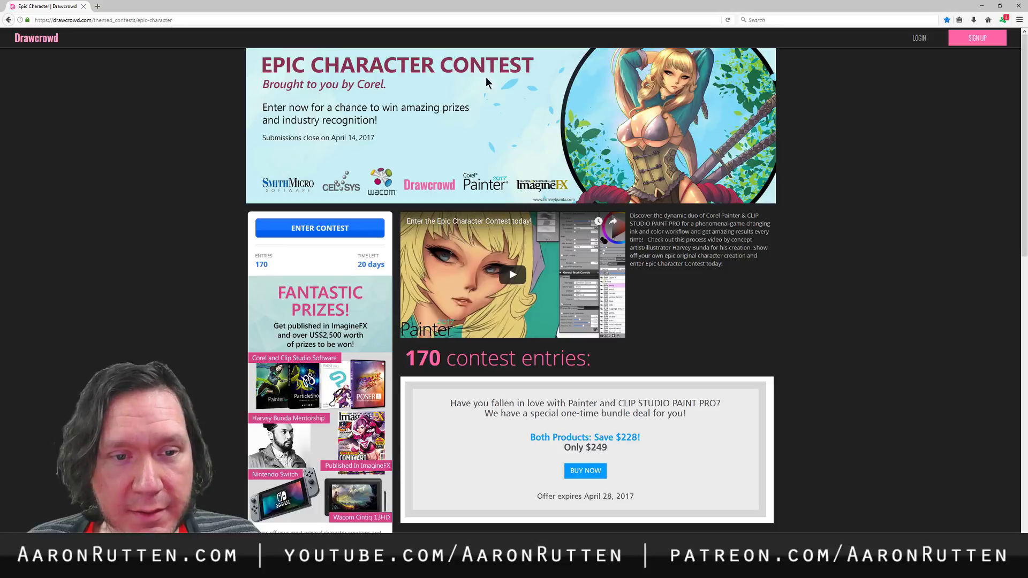
- Switch to Corel Painter and toggle the sketch layer off and on to check what it contains
key(alt+Tab)
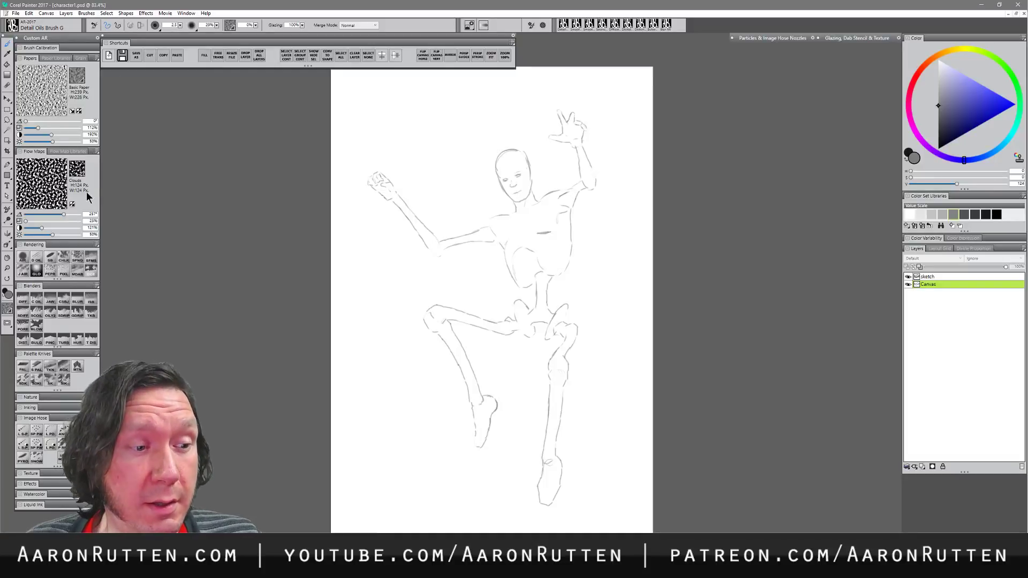
click(5, 272)
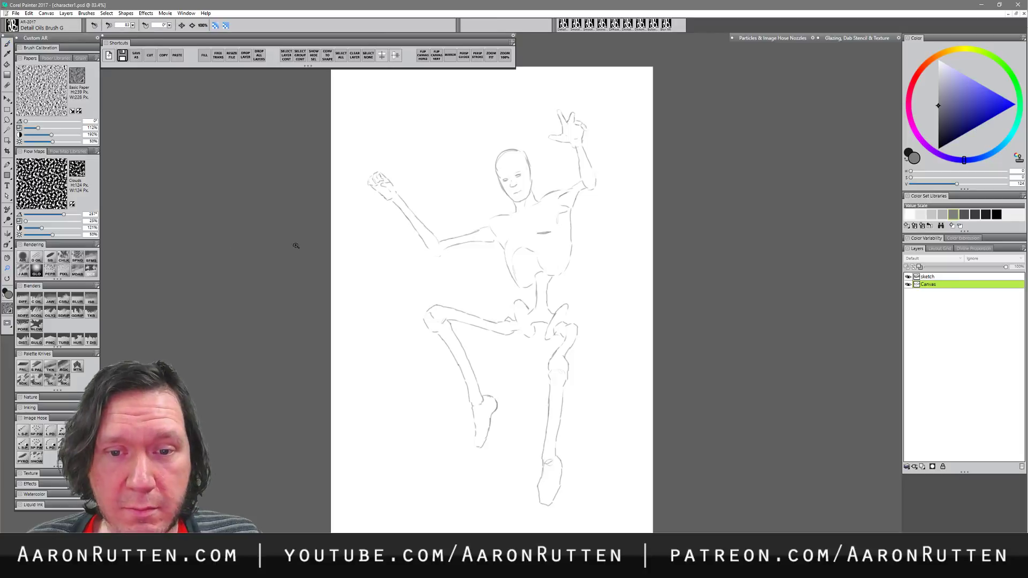
click(908, 277)
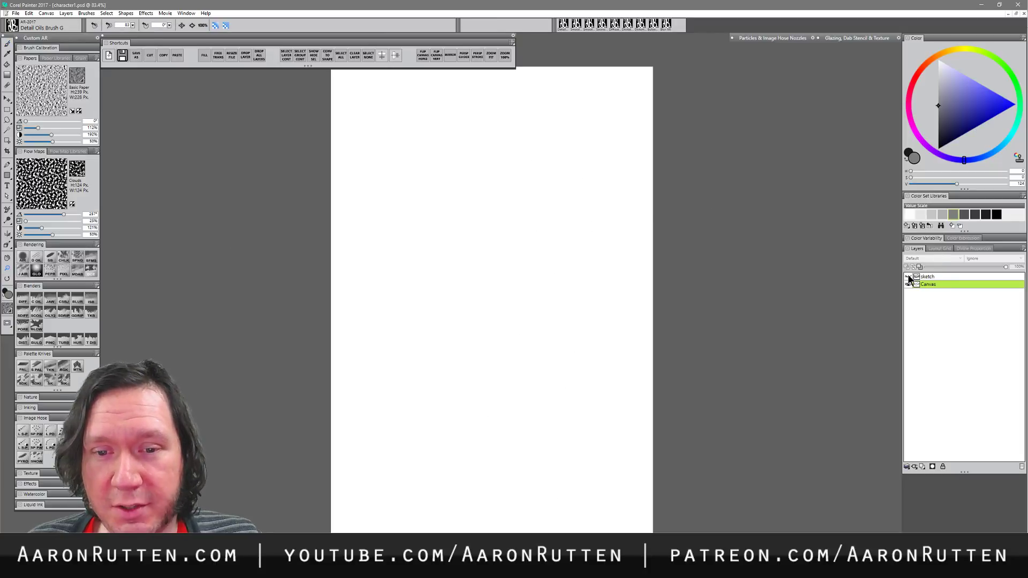
click(908, 277)
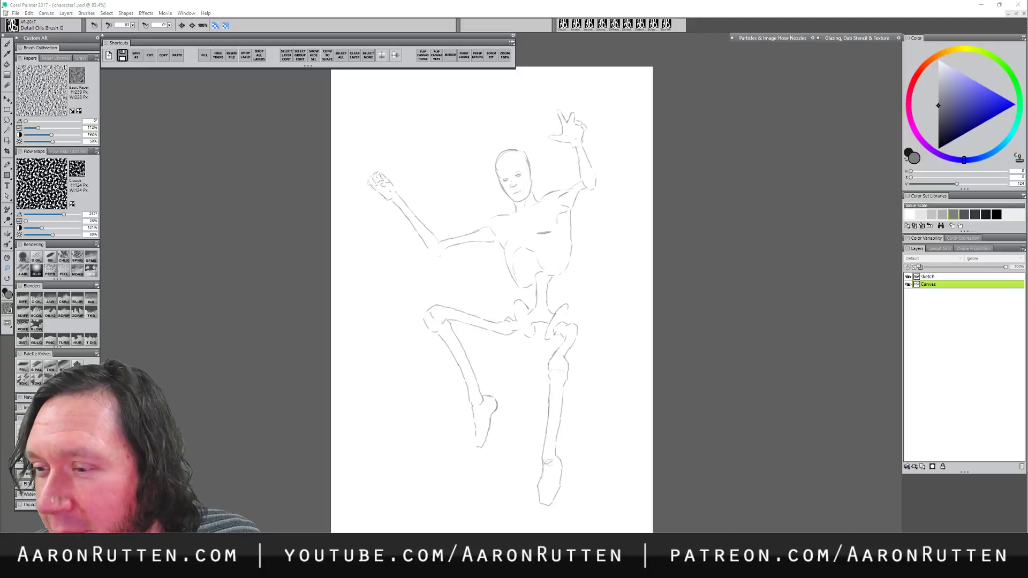
- Add a new layer above the sketch layer and pick a fully saturated blue
click(921, 467)
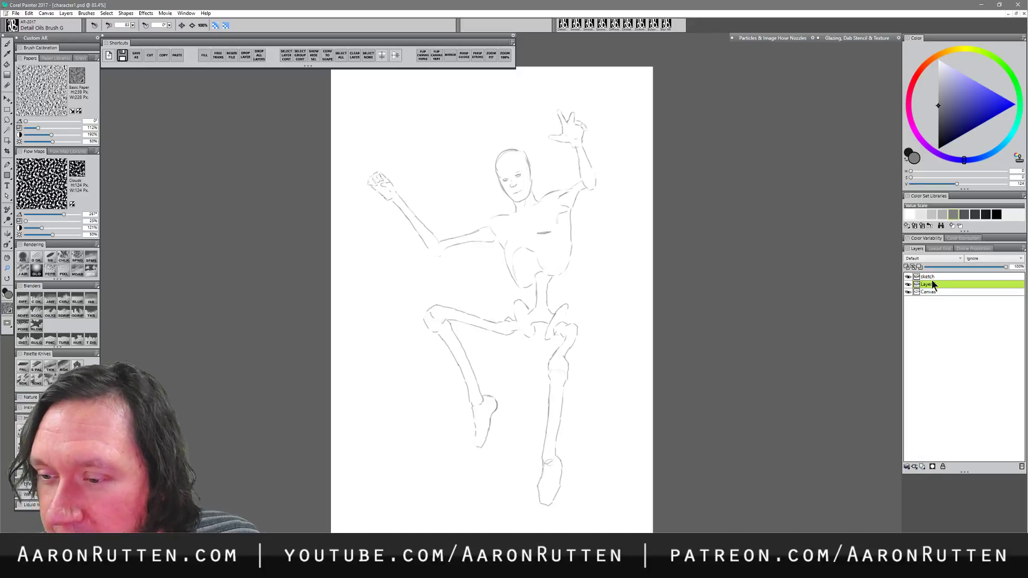
drag(933, 282, 934, 274)
drag(976, 121, 1010, 114)
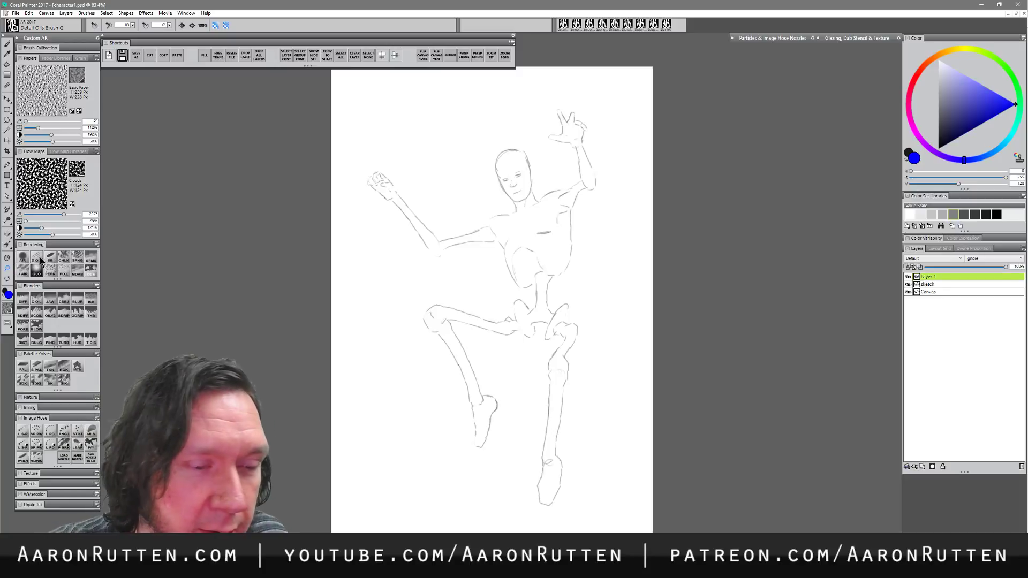
- Draw a blue scalloped, cloud-like outline with the brush between the raised fist and the head
key(b)
mouse_move(434, 98)
mouse_down()
mouse_move(403, 111)
mouse_move(388, 144)
mouse_move(448, 94)
mouse_move(488, 102)
mouse_move(501, 129)
mouse_up()
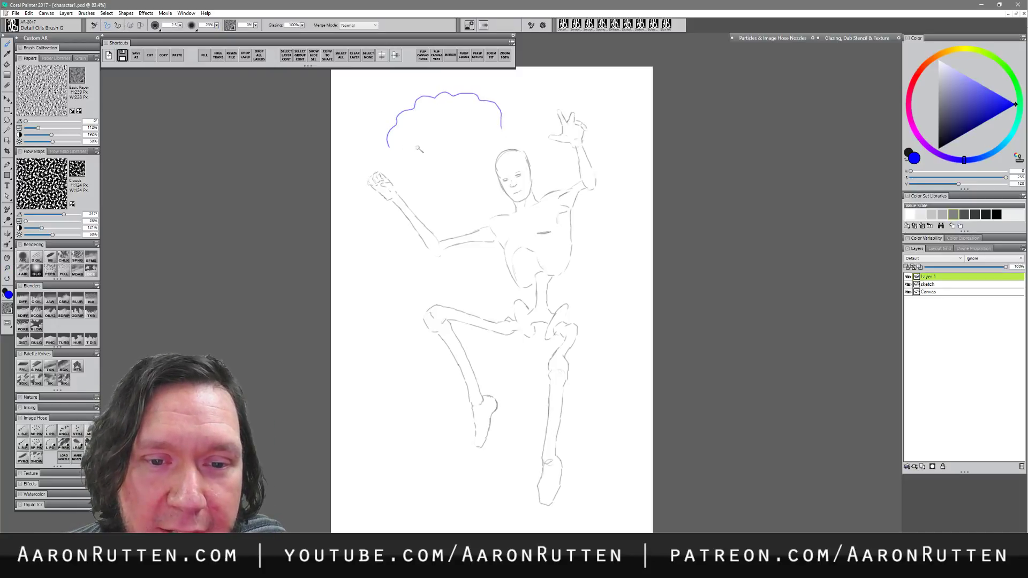
mouse_move(425, 146)
mouse_down()
mouse_move(479, 146)
mouse_move(394, 151)
mouse_up()
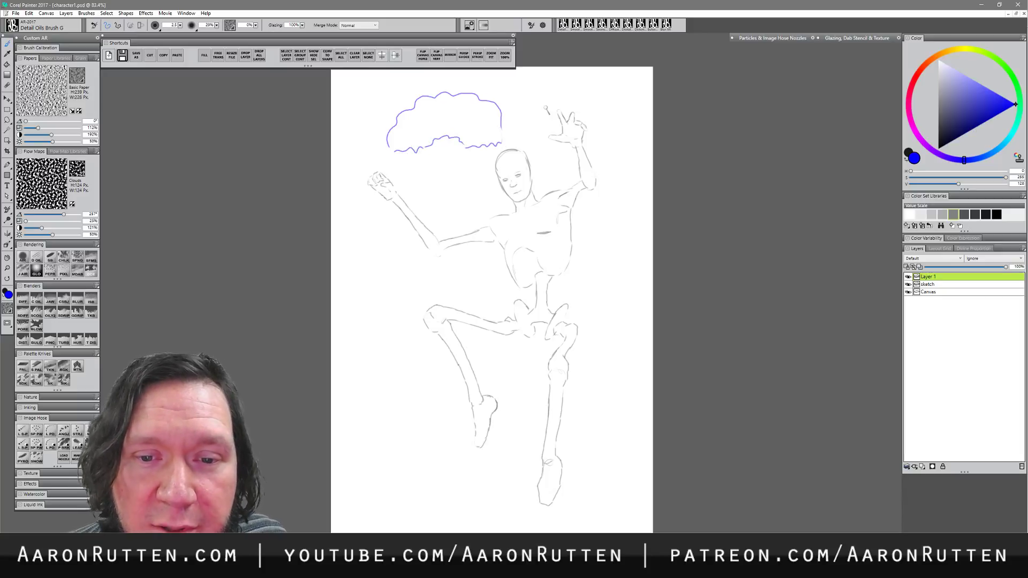
- Draw a blue scalloped ring shape with a trailing tail beside the bent leg, and two small circles inside the upper cloud outline
mouse_move(399, 393)
mouse_down()
mouse_move(356, 426)
mouse_move(361, 470)
mouse_move(440, 391)
mouse_move(456, 412)
mouse_up()
mouse_move(364, 472)
mouse_down()
mouse_move(392, 484)
mouse_move(438, 478)
mouse_move(460, 437)
mouse_up()
mouse_move(422, 405)
mouse_down()
mouse_move(382, 414)
mouse_move(376, 458)
mouse_move(425, 466)
mouse_move(432, 425)
mouse_move(395, 431)
mouse_move(402, 458)
mouse_move(429, 440)
mouse_move(436, 495)
mouse_move(466, 477)
mouse_move(441, 494)
mouse_move(475, 509)
mouse_move(459, 488)
mouse_move(486, 502)
mouse_move(455, 485)
mouse_move(495, 513)
mouse_up()
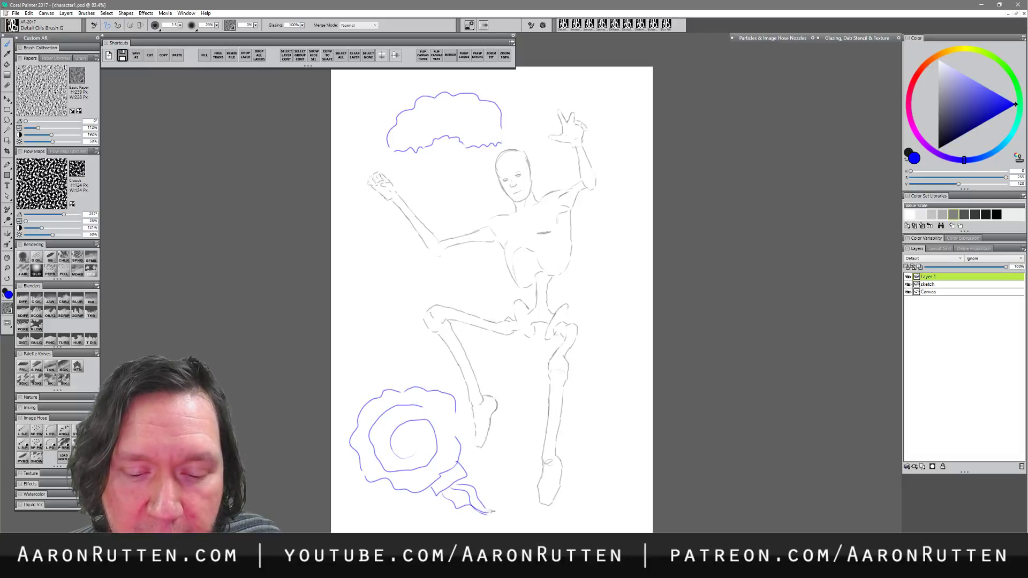
drag(473, 479, 517, 511)
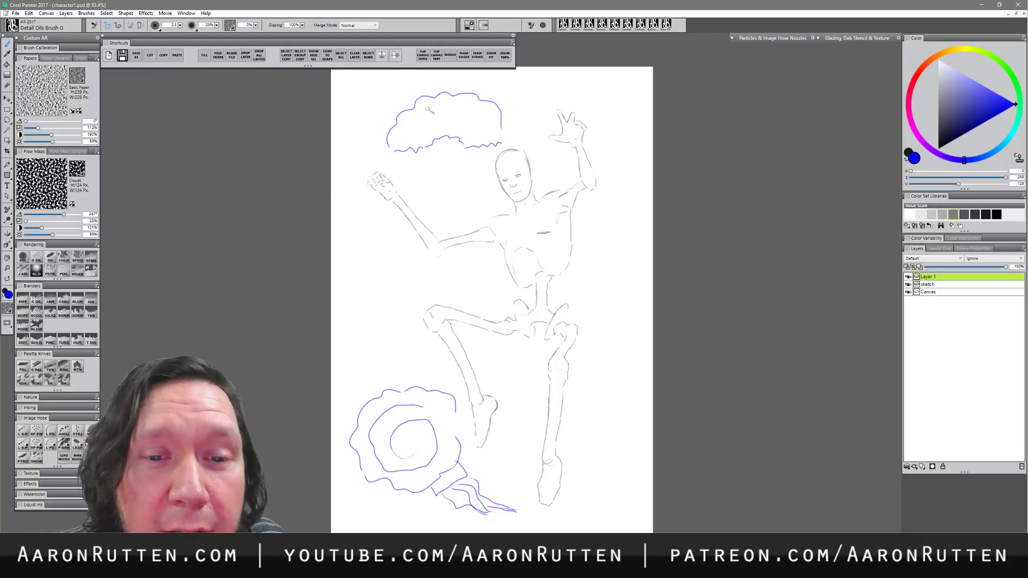
drag(430, 116, 481, 129)
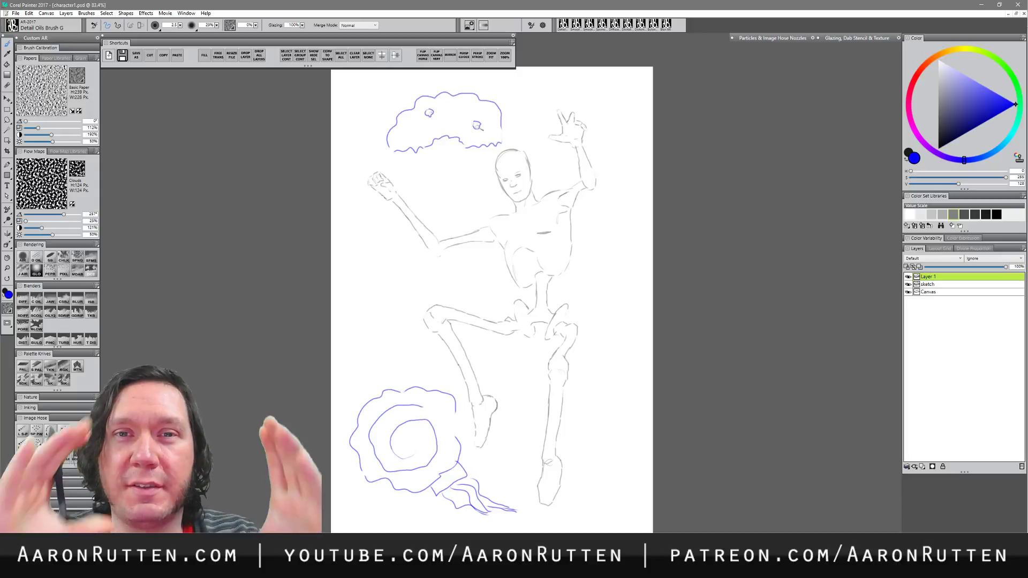
- Draw a row of three blue domes above the raised open hand, line through them and scribble them out
mouse_move(522, 100)
mouse_down()
mouse_move(550, 100)
mouse_move(523, 100)
mouse_move(568, 82)
mouse_move(563, 98)
mouse_move(610, 79)
mouse_move(603, 97)
mouse_move(627, 98)
mouse_up()
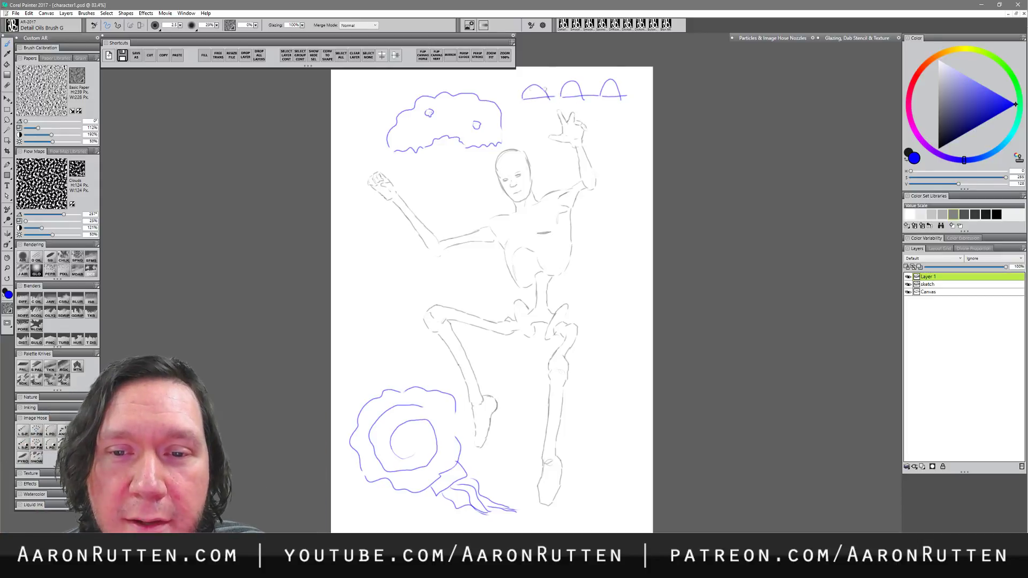
drag(509, 85, 624, 81)
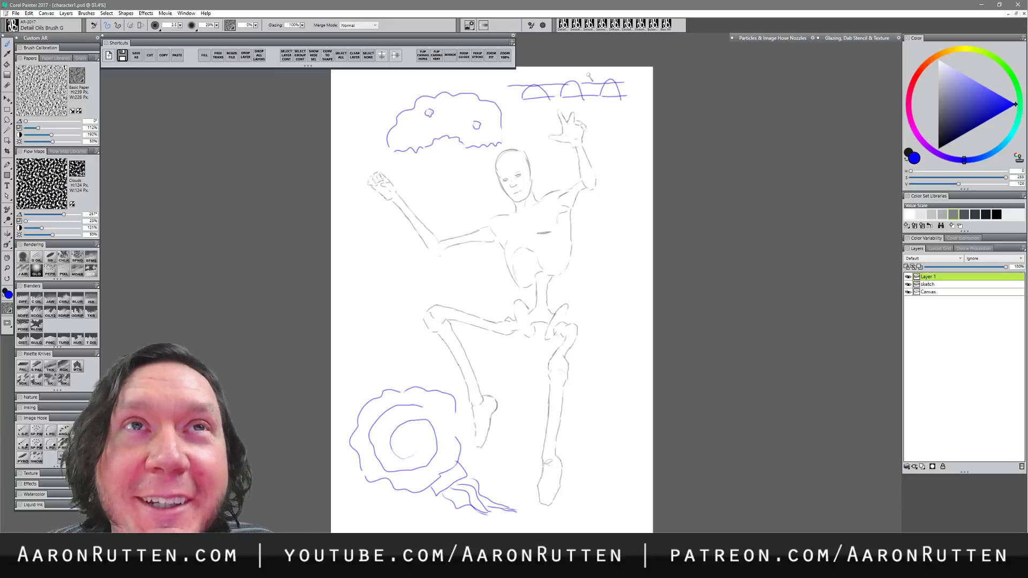
mouse_move(516, 93)
mouse_down()
mouse_move(555, 86)
mouse_move(547, 100)
mouse_move(597, 83)
mouse_move(597, 98)
mouse_move(628, 97)
mouse_up()
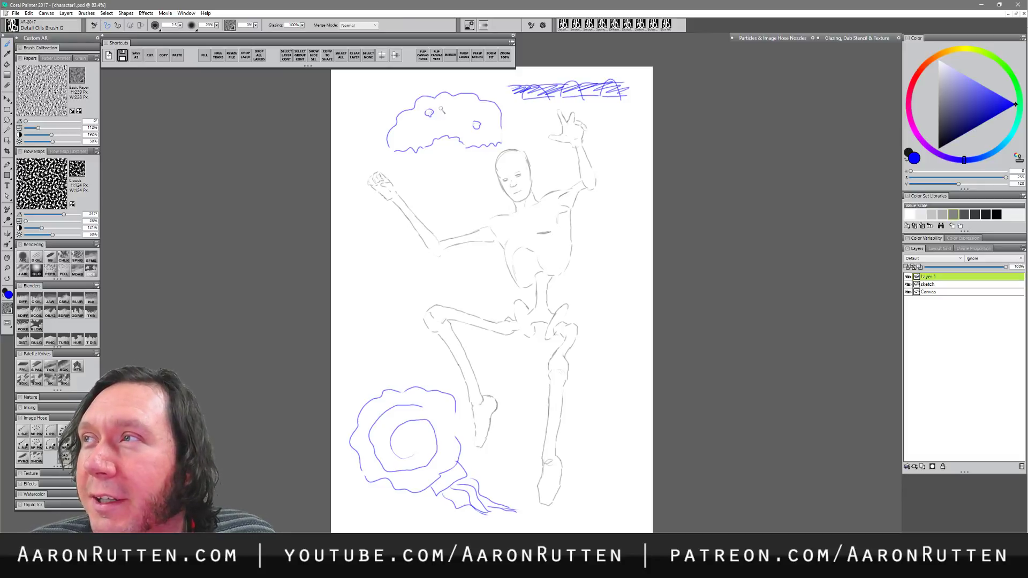
- Draw an arrow pointing at the upper cloud outline, and clear all the blue doodles from the new layer
drag(366, 110, 394, 110)
drag(385, 104, 384, 115)
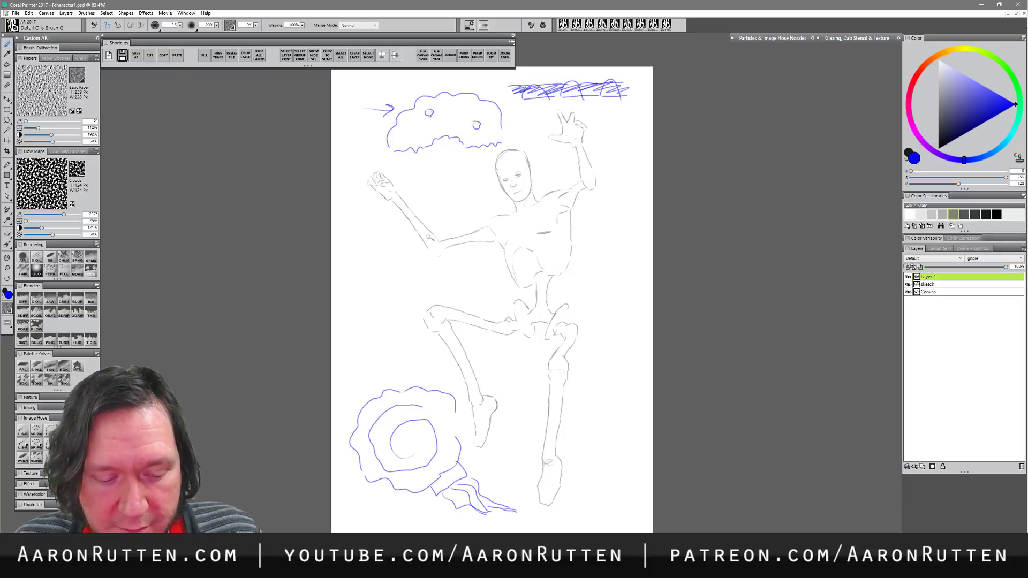
key(ctrl+a)
key(Delete)
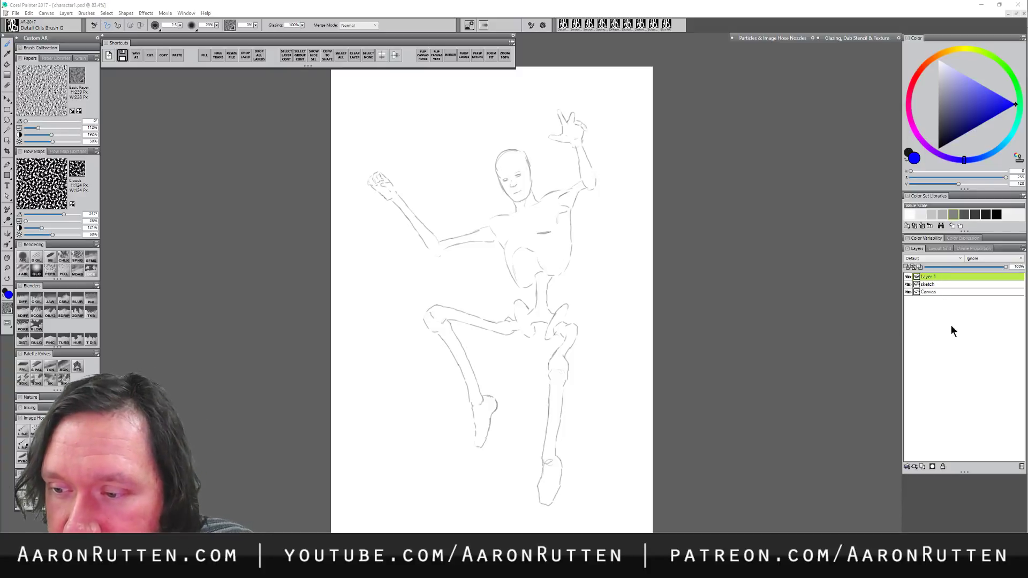
- Lower the sketch layer's opacity to about 39%
click(931, 286)
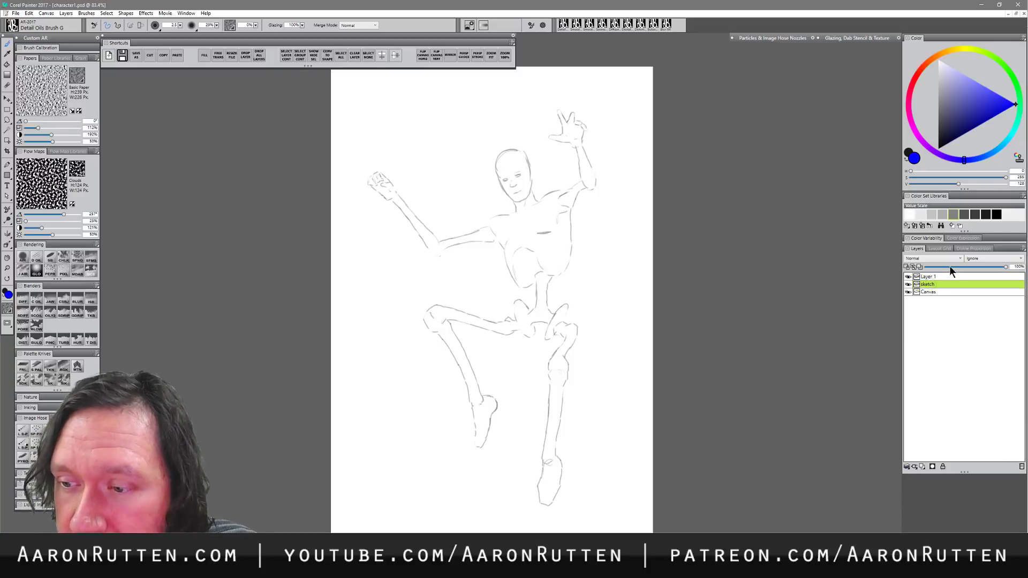
click(950, 267)
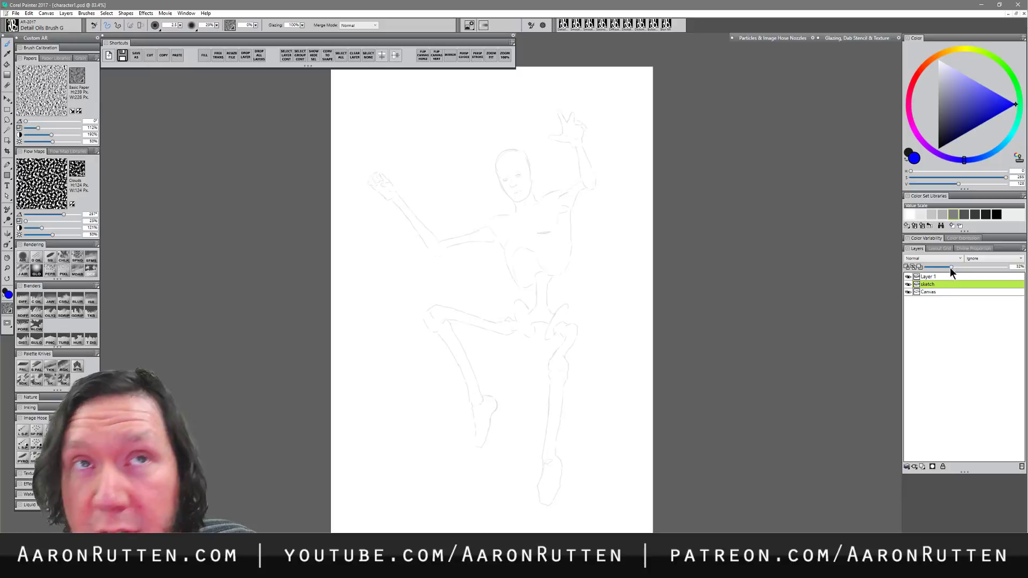
drag(951, 269, 956, 268)
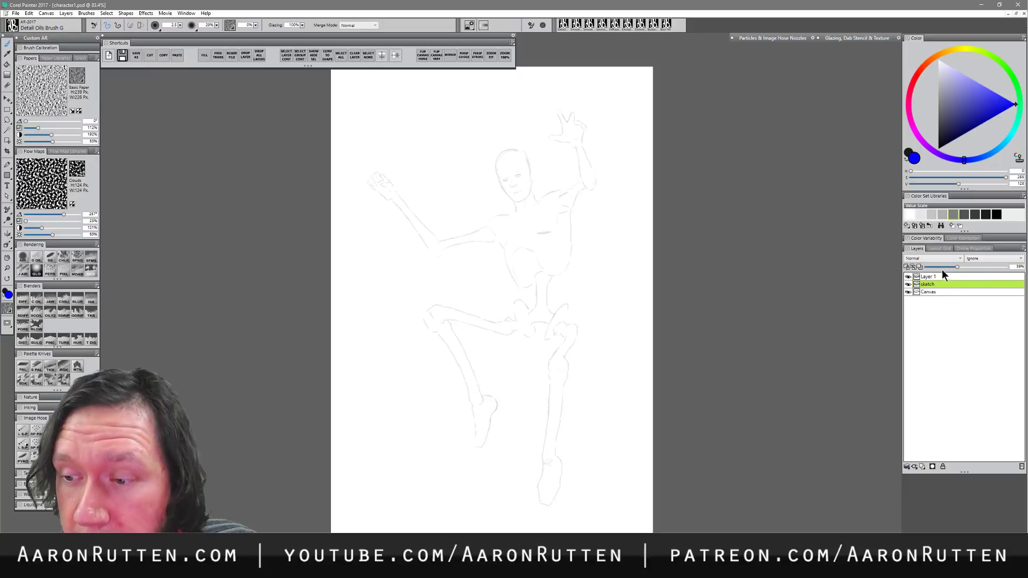
- Rename Layer 1 as sketch2
double_click(927, 276)
text(sk)
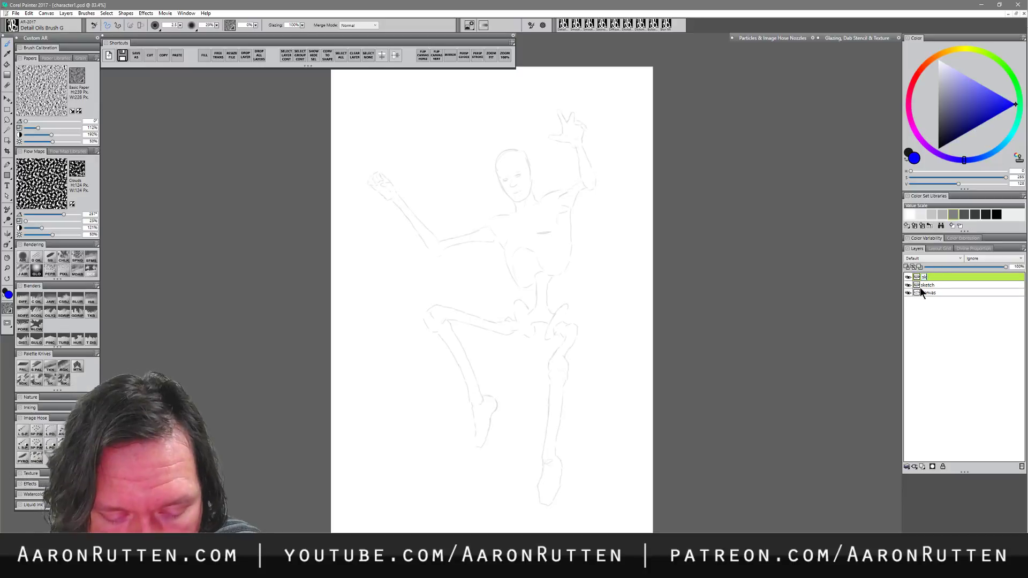
text(etch2)
key(Return)
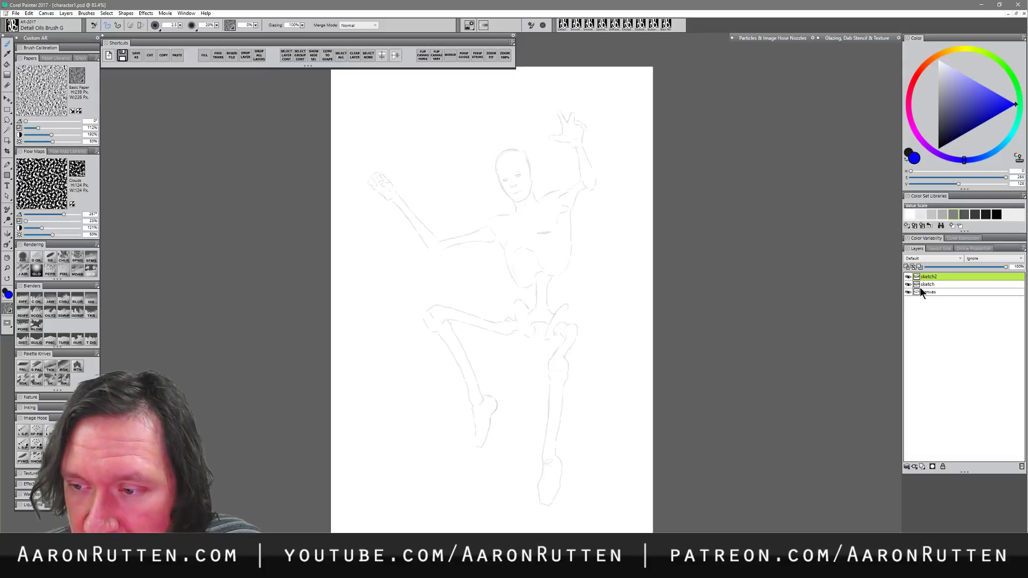
- Recolour the sketch layer's lines light blue by filling it with transparency preserved, and set its opacity to 54%
click(953, 285)
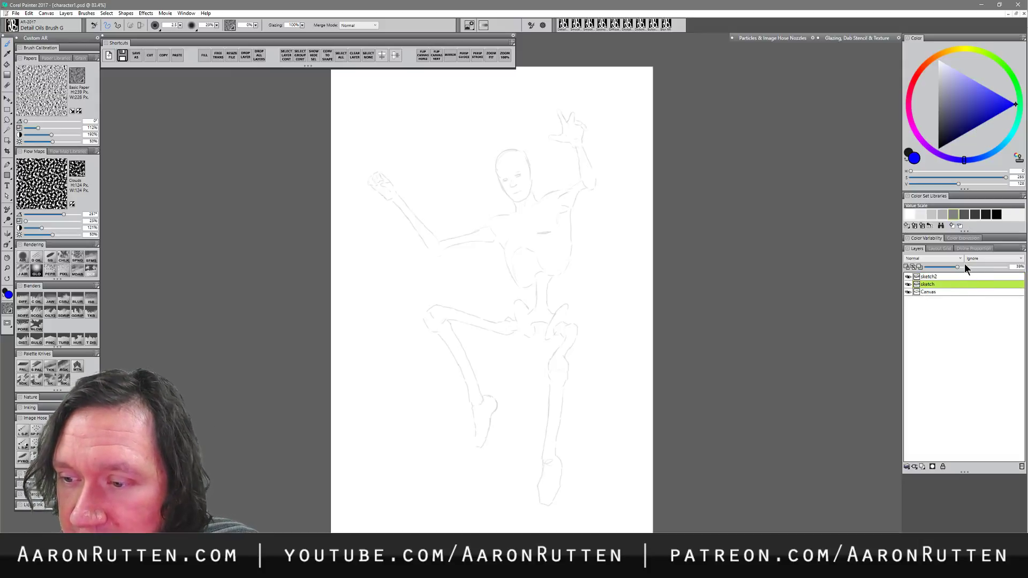
click(907, 266)
drag(983, 152, 993, 153)
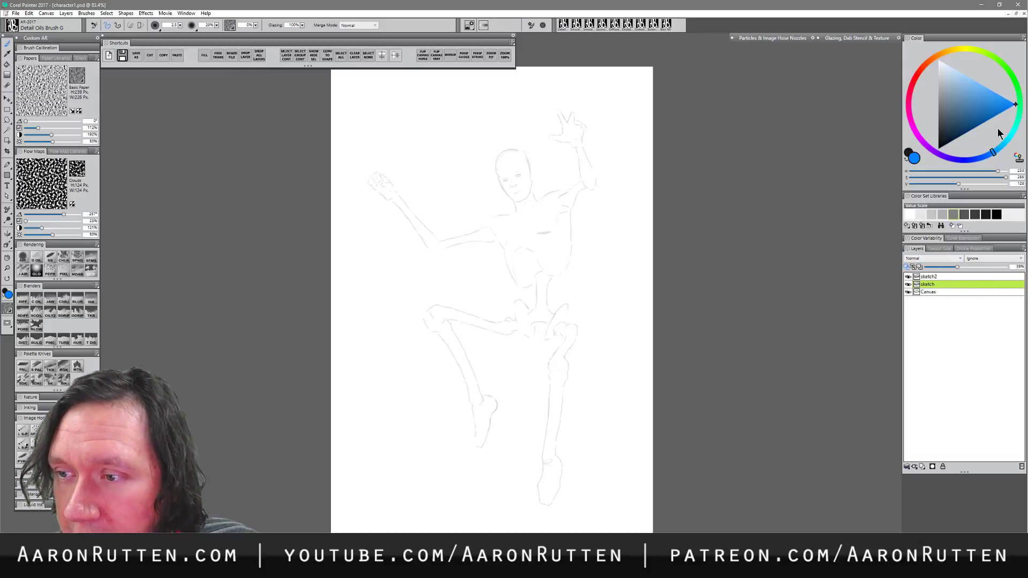
key(ctrl+f)
key(Return)
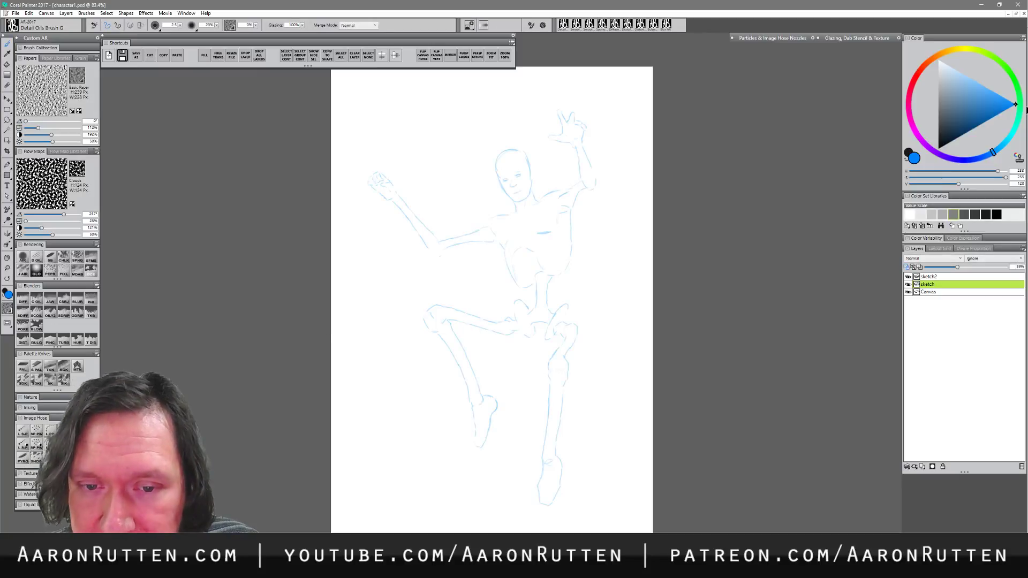
drag(958, 267, 973, 268)
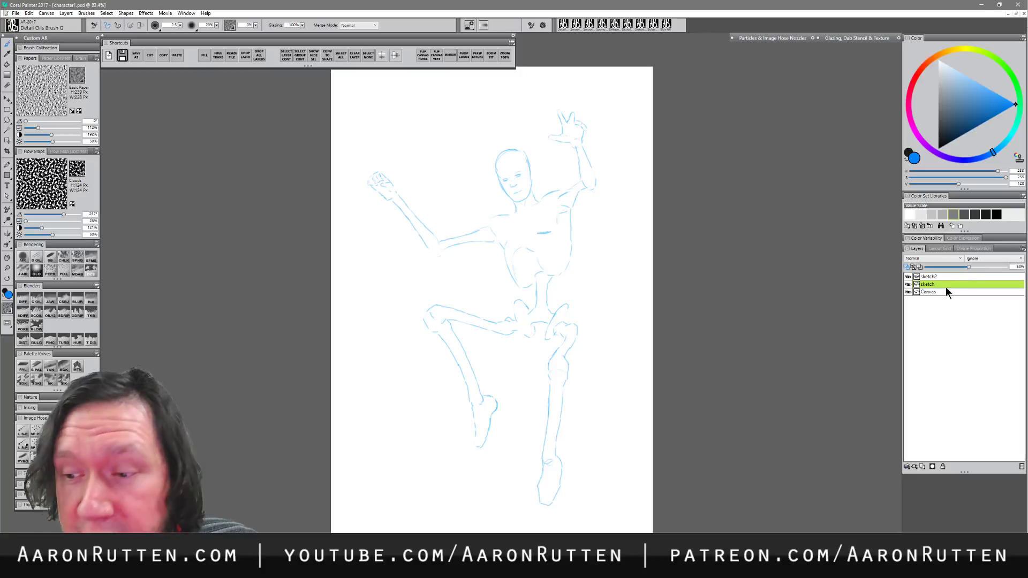
- Draw the character's angry eyes in black on the sketch2 layer, over the blue guide lines of the face
click(934, 277)
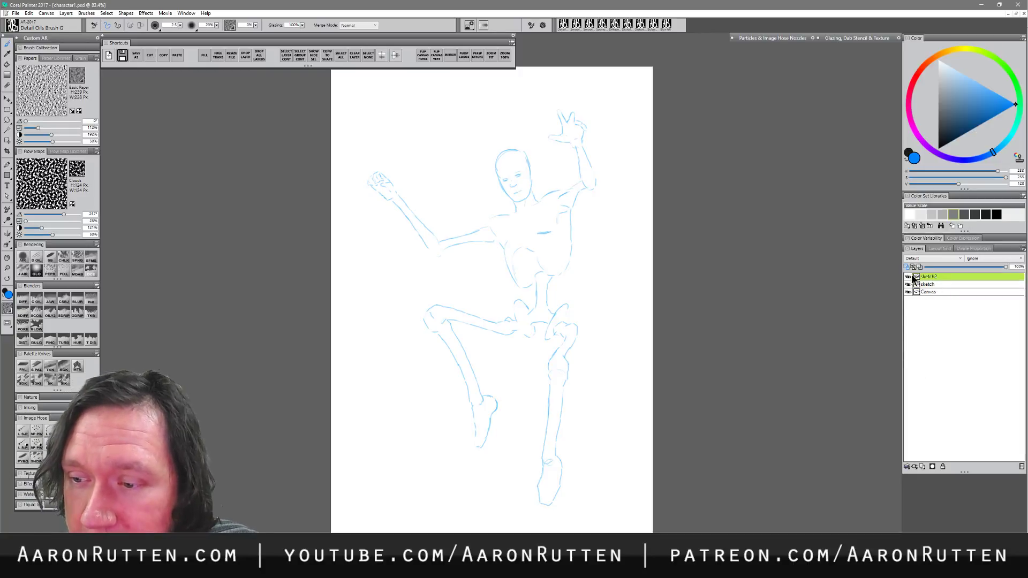
drag(949, 135, 938, 150)
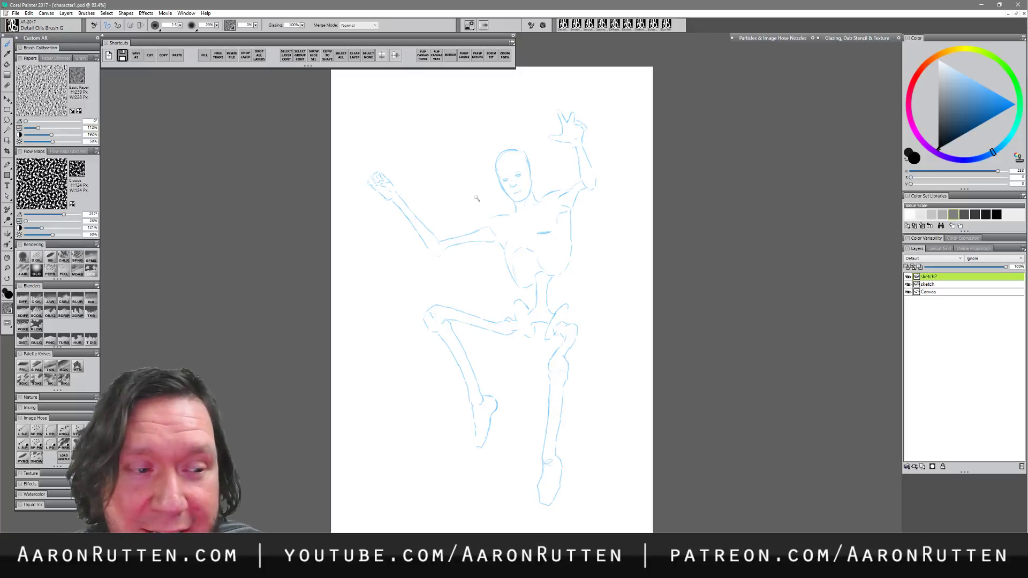
click(8, 268)
click(522, 187)
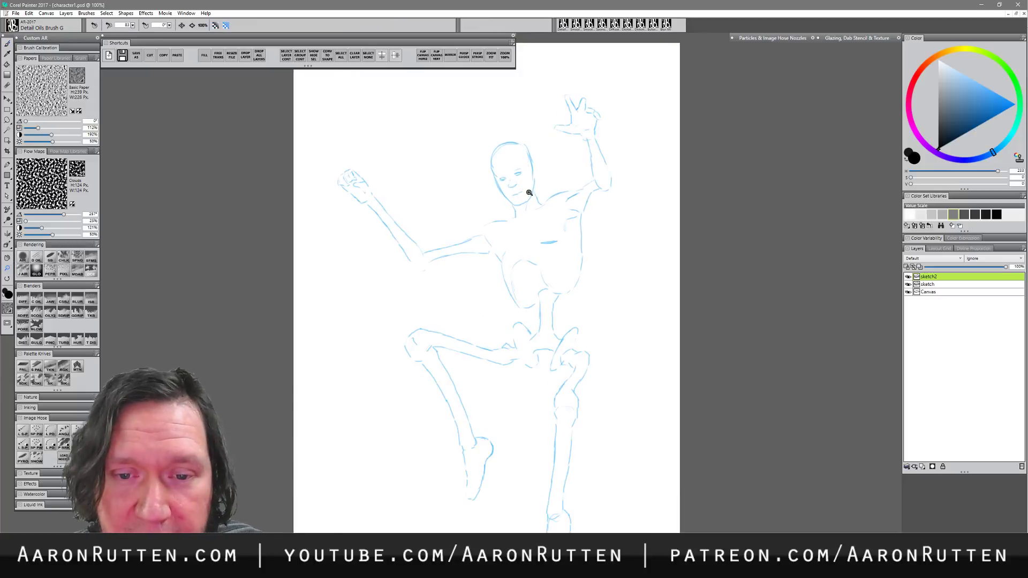
click(530, 197)
drag(533, 205, 555, 248)
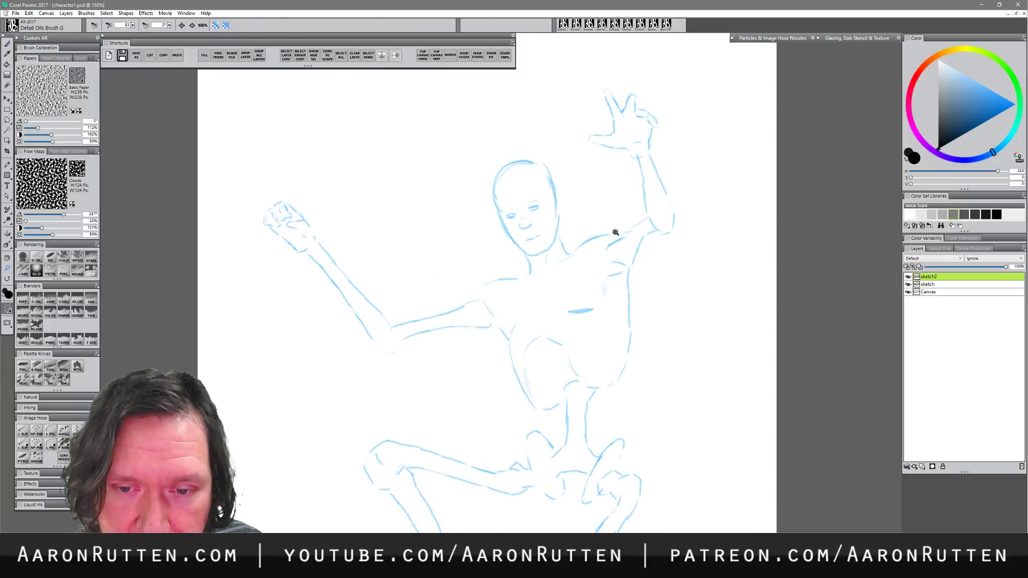
key(b)
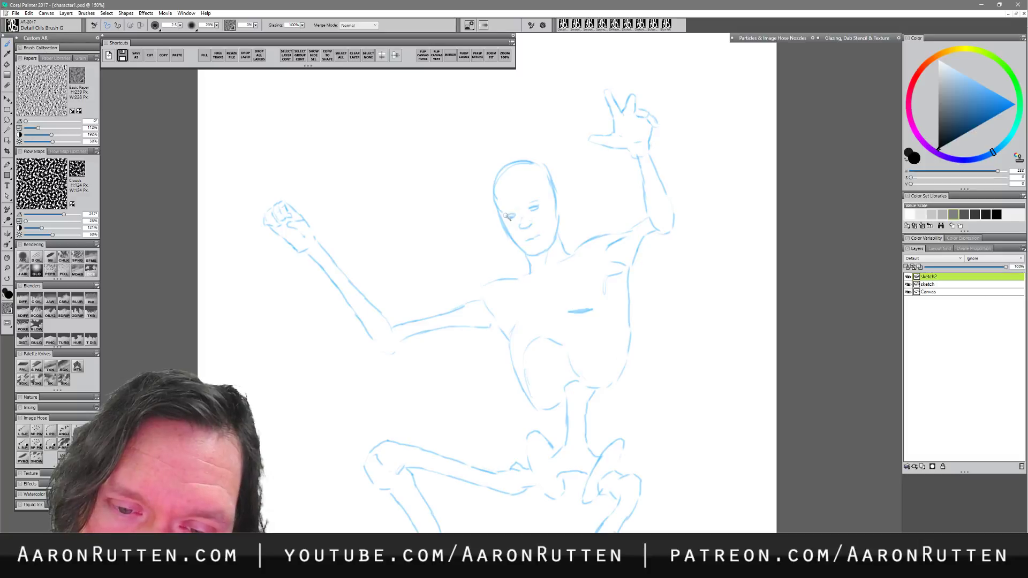
mouse_move(505, 216)
mouse_down()
mouse_move(542, 201)
mouse_move(528, 209)
mouse_up()
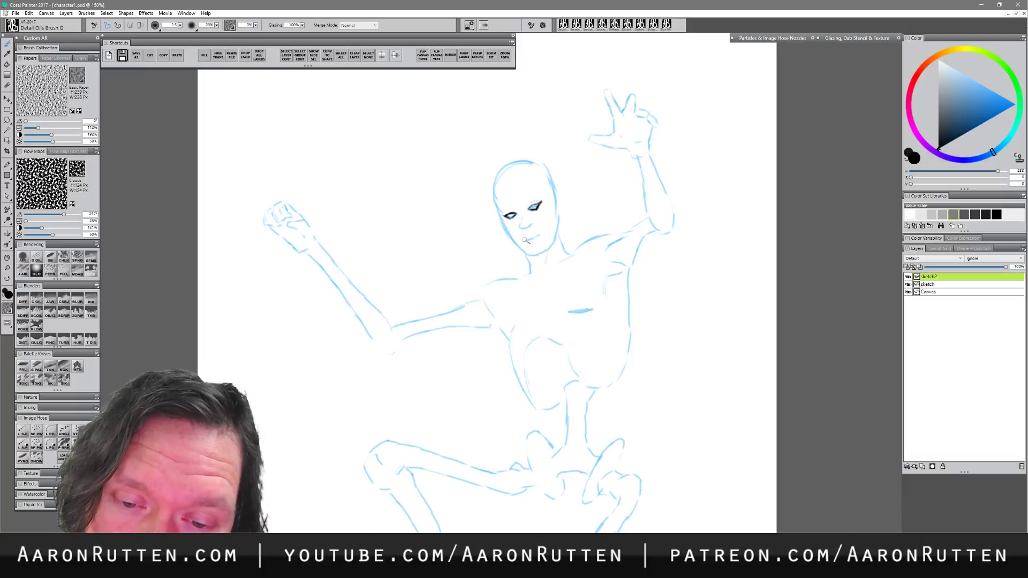
- Draw the nose, brow crease and snarling mouth with teeth in black, and toggle the sketch2 layer's visibility to check them
mouse_move(523, 240)
mouse_down()
mouse_move(549, 236)
mouse_move(530, 237)
mouse_up()
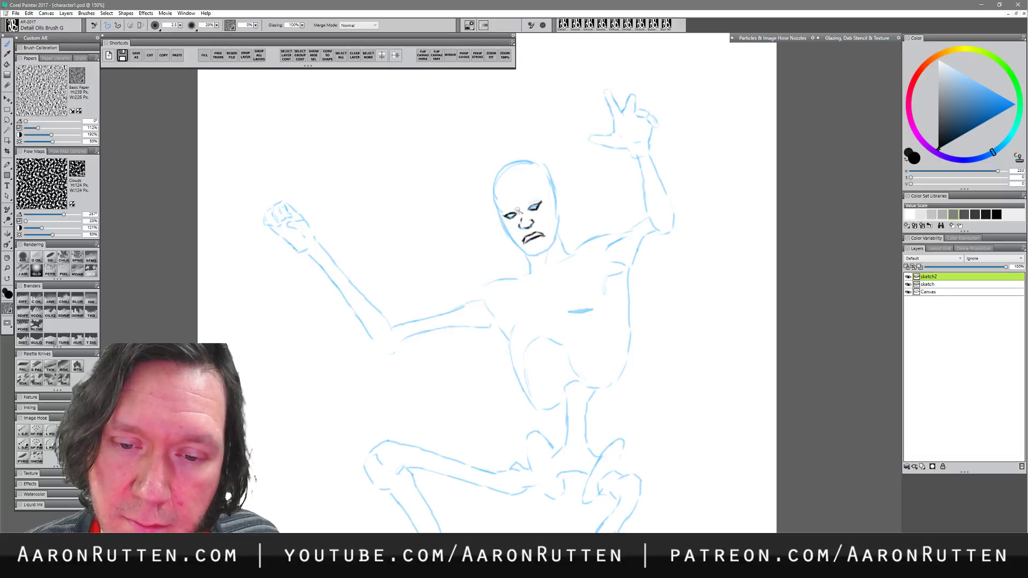
drag(524, 208, 529, 220)
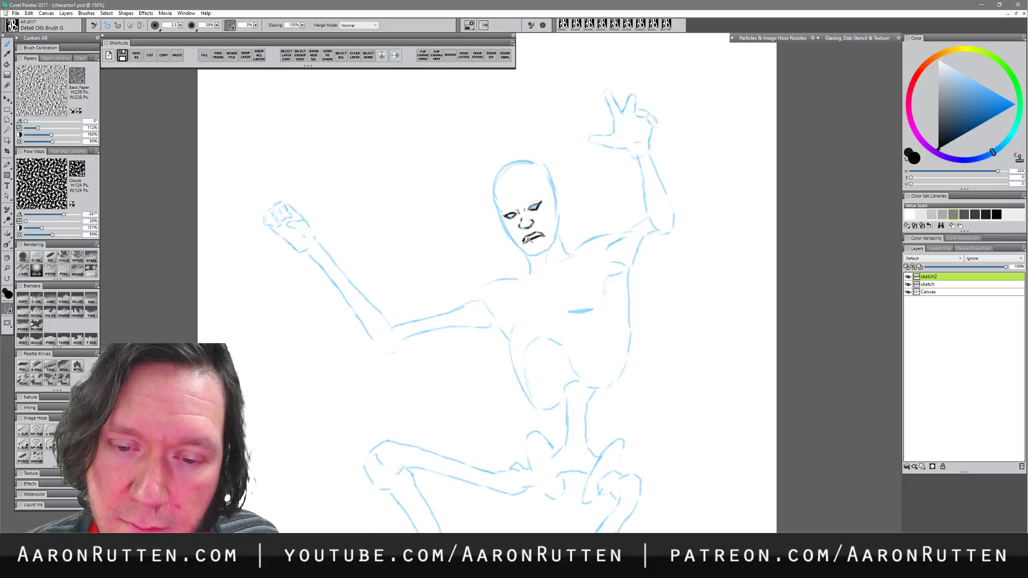
drag(525, 239, 537, 235)
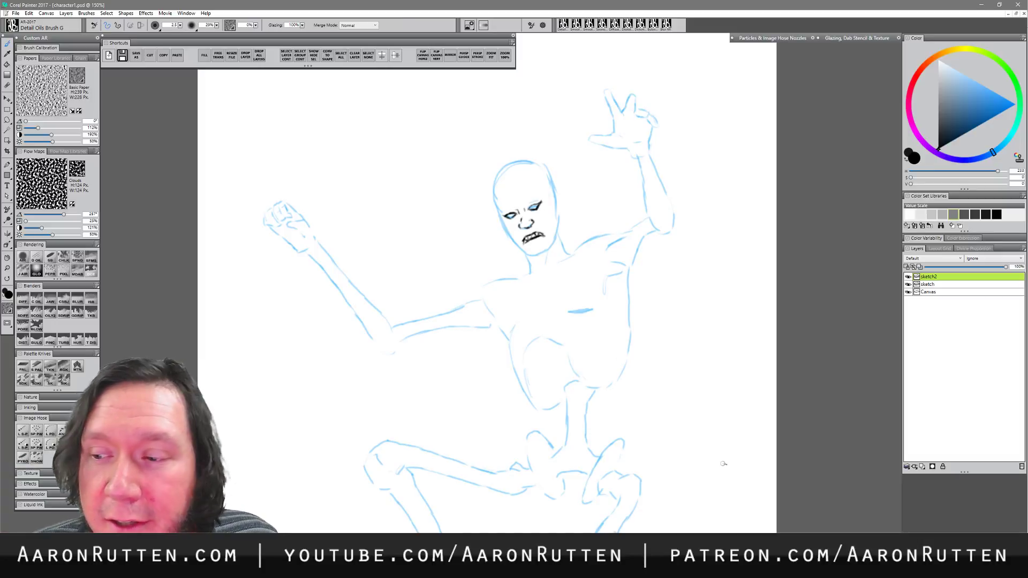
click(908, 277)
click(909, 277)
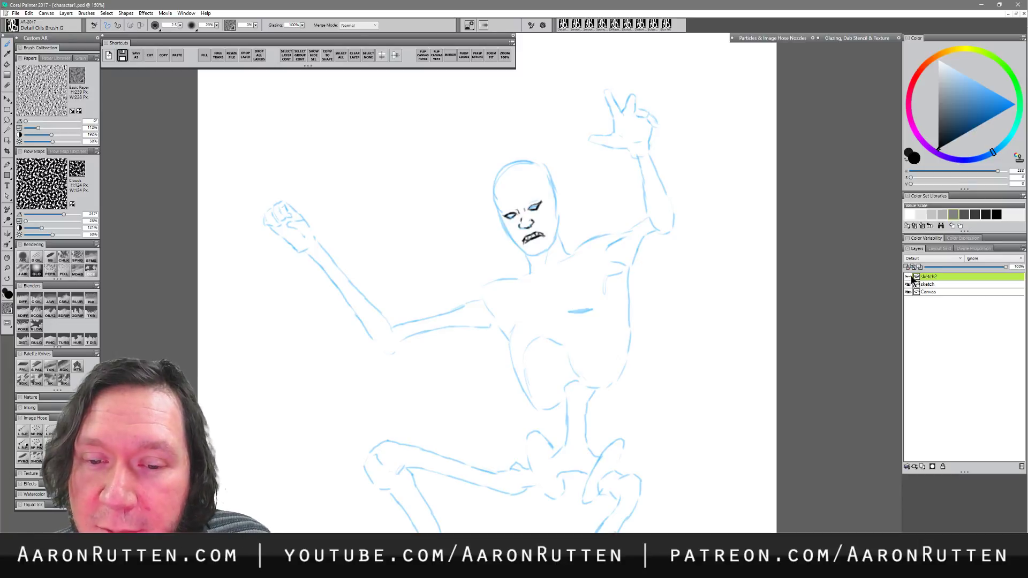
- Toggle the visibility of the sketch2 and sketch layers to compare the black facial features with the blue guide lines
click(908, 277)
click(909, 276)
click(908, 276)
click(908, 277)
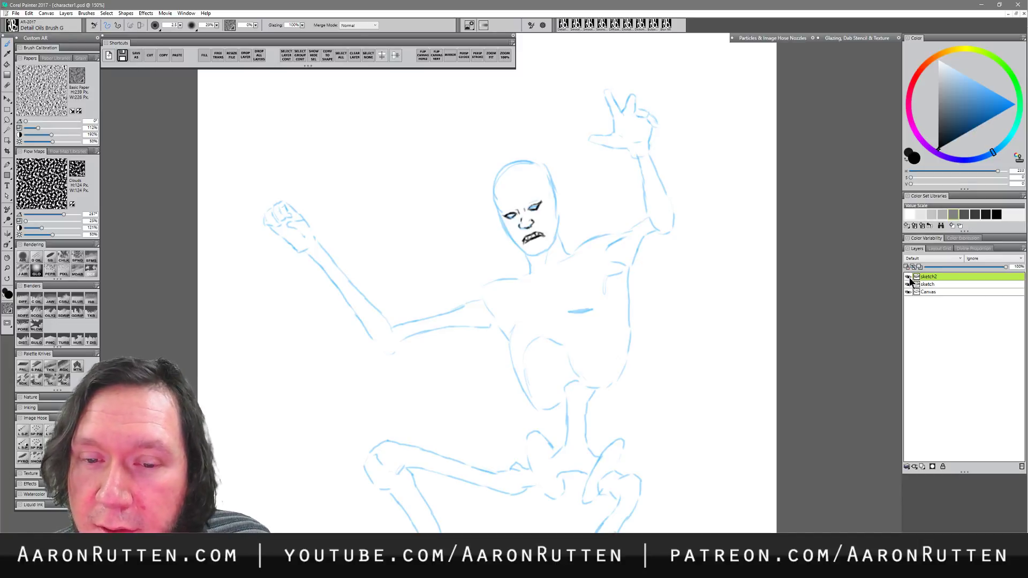
click(908, 285)
click(908, 284)
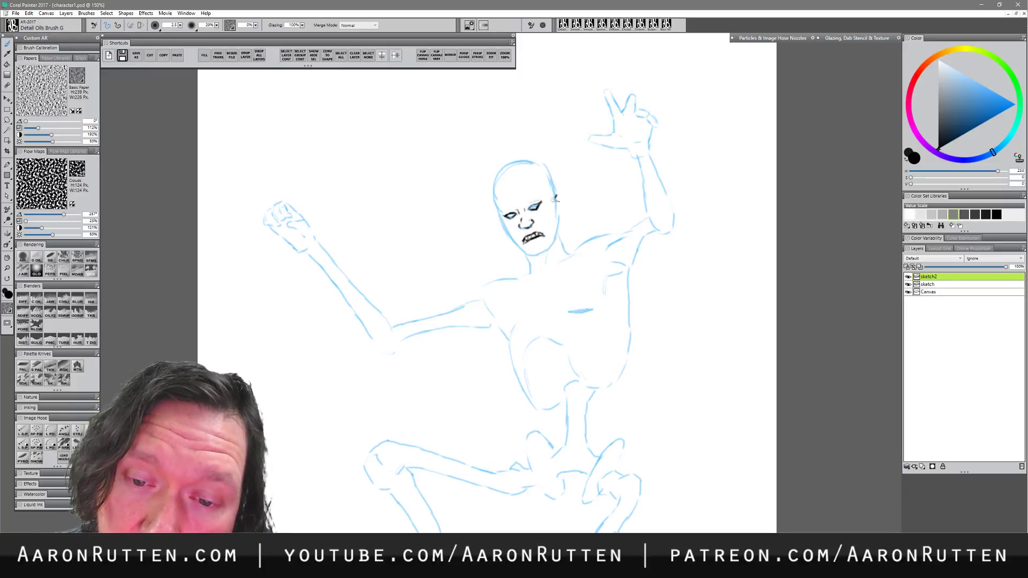
- Draw the character's two pointed ears and the temple and cheek contour on the side of the smaller ear in black
mouse_move(553, 201)
mouse_down()
mouse_move(575, 177)
mouse_move(557, 219)
mouse_up()
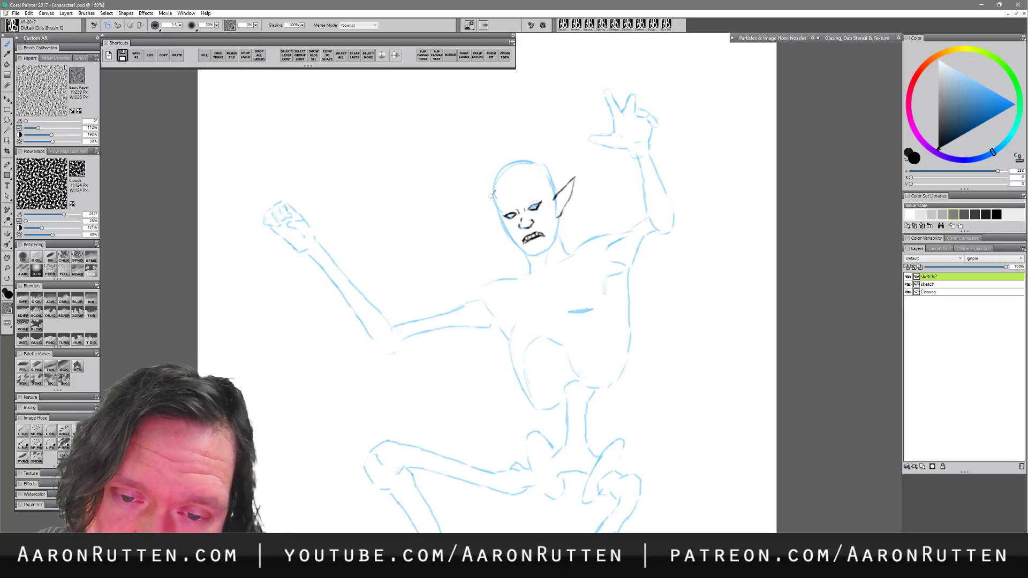
mouse_move(487, 205)
mouse_down()
mouse_move(474, 169)
mouse_move(498, 210)
mouse_move(484, 200)
mouse_move(489, 214)
mouse_move(477, 211)
mouse_move(505, 232)
mouse_move(487, 215)
mouse_up()
key(ctrl+z)
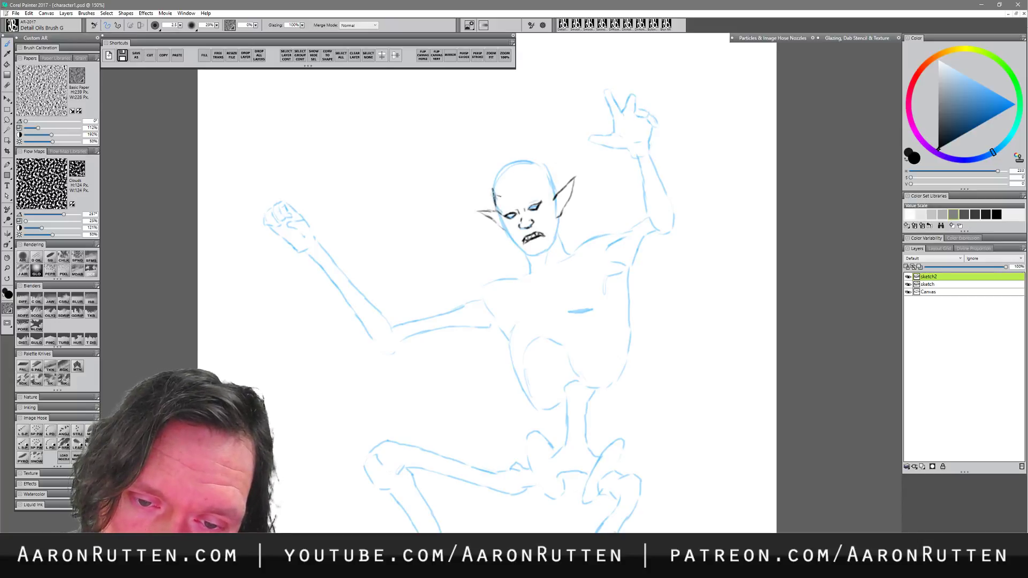
drag(493, 187, 515, 240)
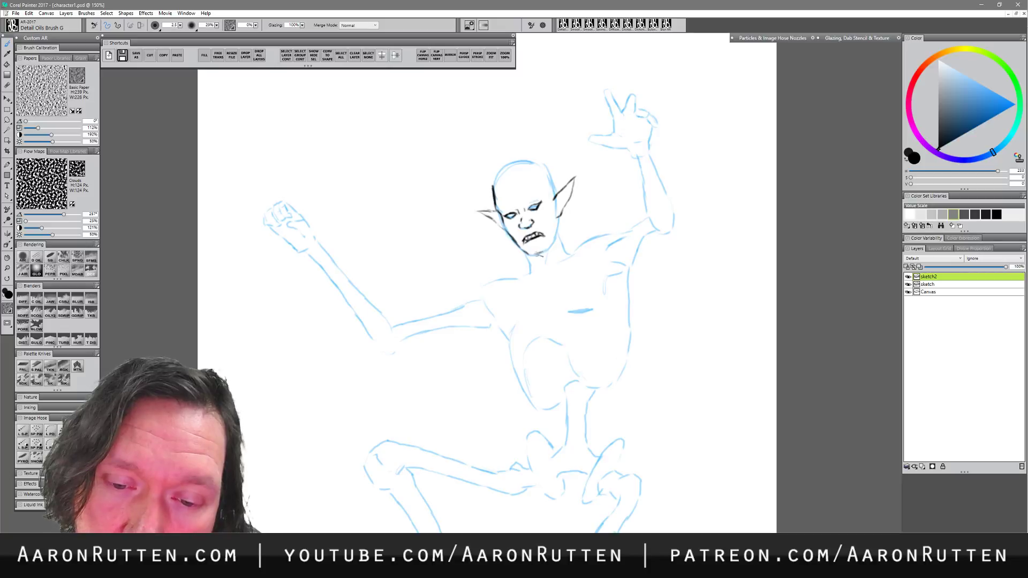
- Try drawing the chin, forehead edge, neck, both shoulders and the upper edge of the outstretched arm in black
drag(535, 255, 548, 249)
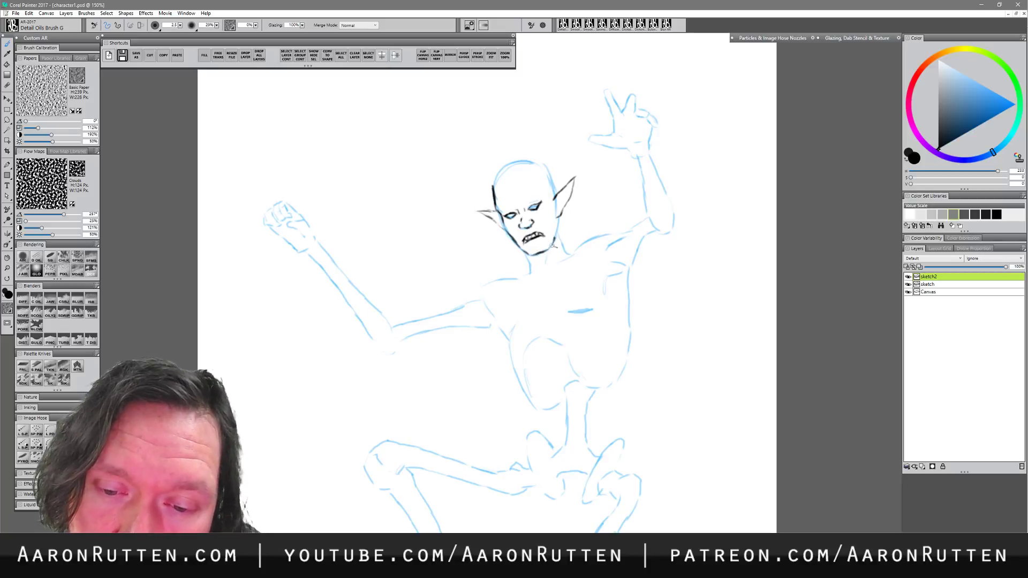
drag(493, 186, 496, 169)
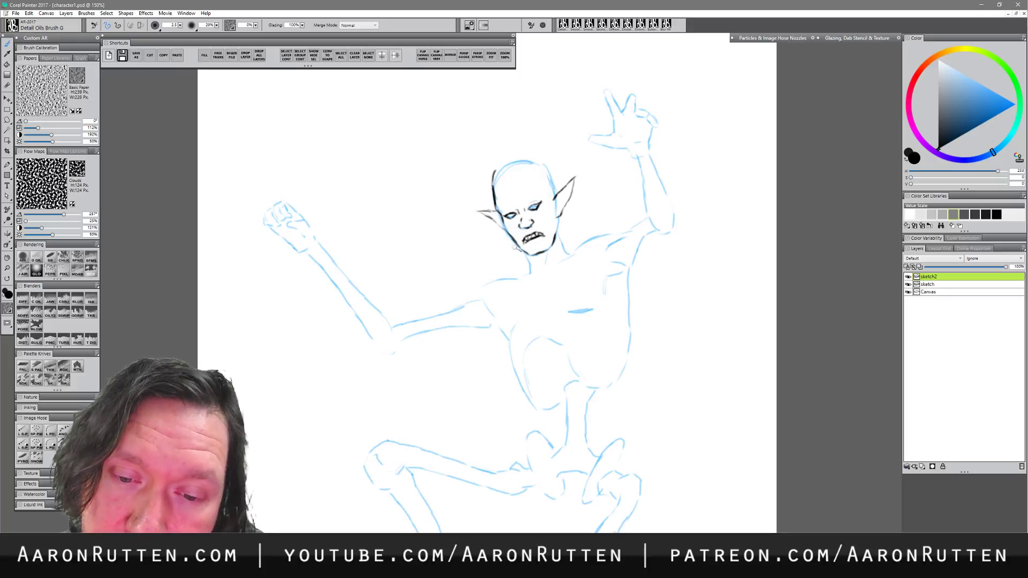
drag(519, 249, 522, 271)
drag(561, 226, 572, 247)
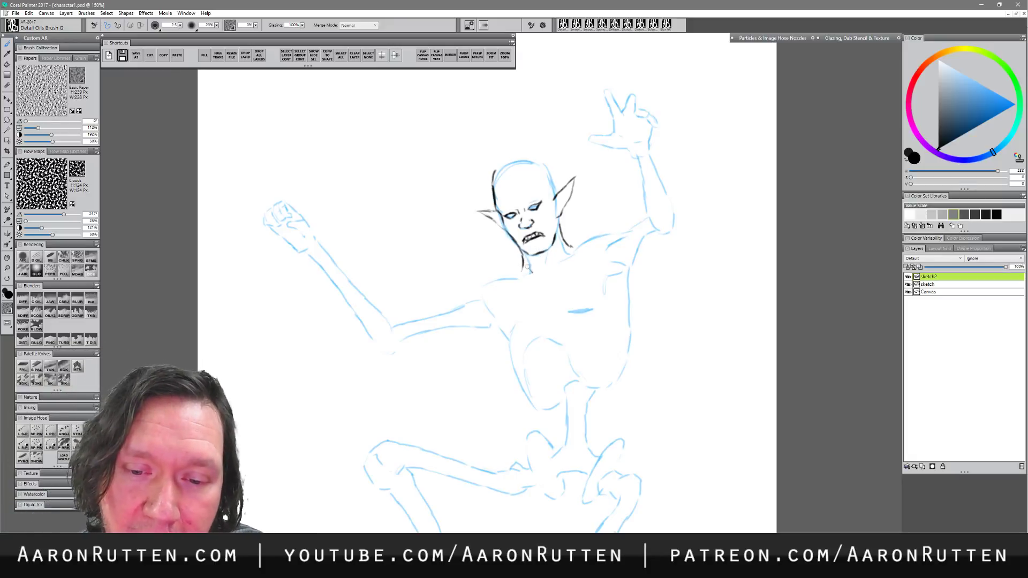
drag(529, 269, 474, 292)
drag(576, 249, 644, 215)
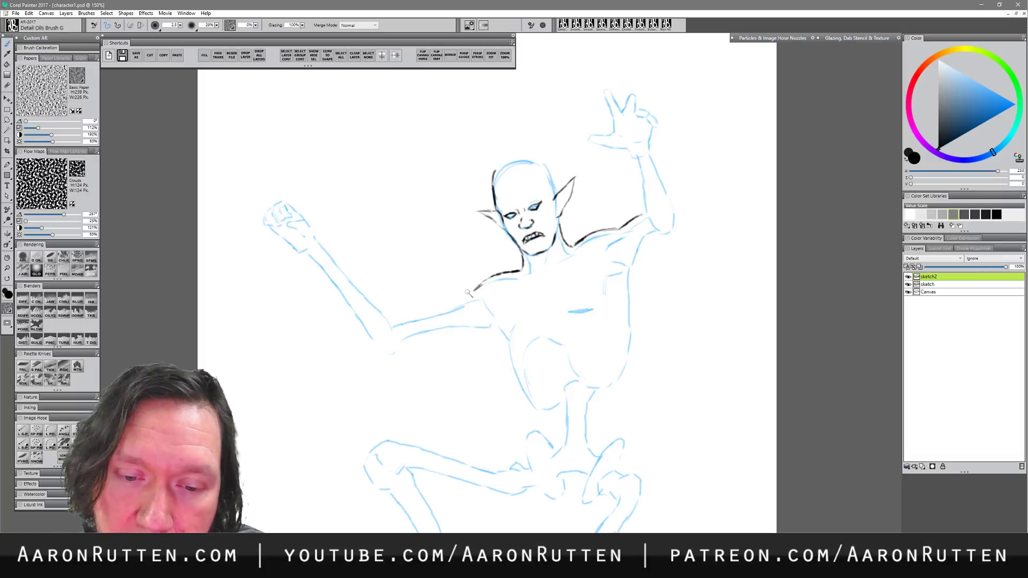
mouse_move(468, 293)
mouse_down()
mouse_move(431, 306)
mouse_move(474, 292)
mouse_move(411, 315)
mouse_move(407, 316)
mouse_up()
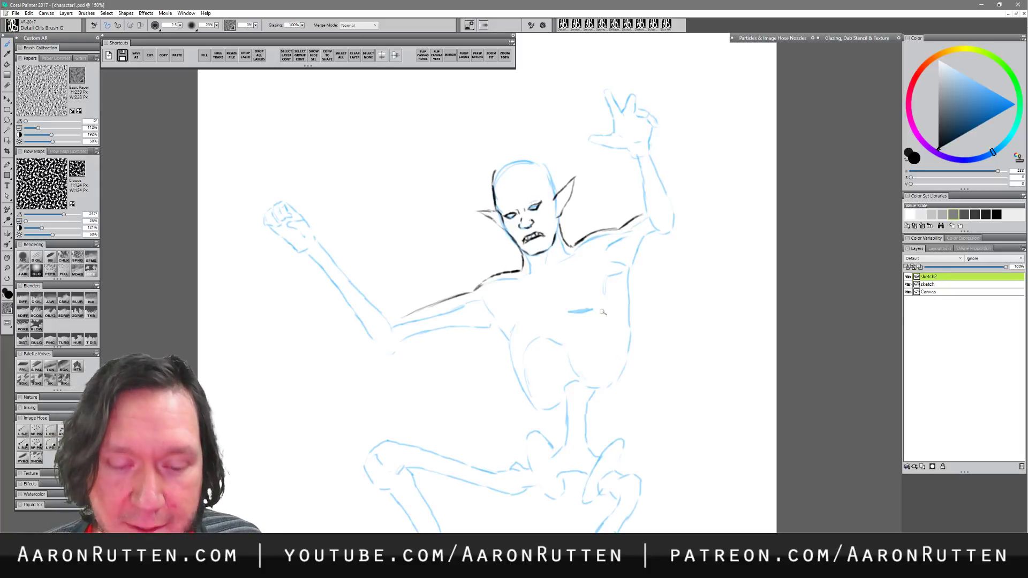
- Erase the black chin, forehead edge, neck, shoulder and upper arm lines from the sketch2 layer
key(n)
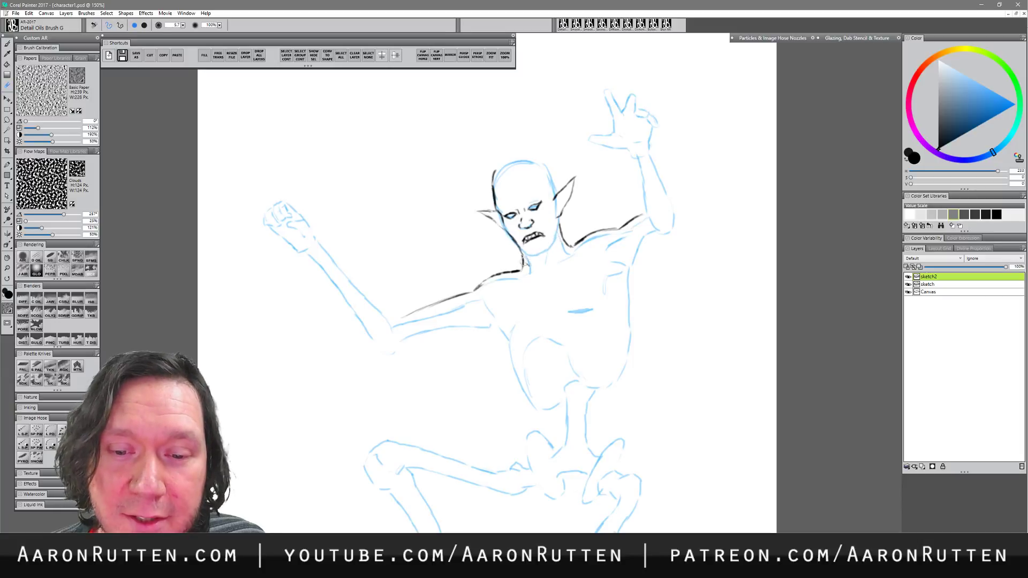
mouse_move(523, 267)
mouse_down()
mouse_move(515, 258)
mouse_move(414, 314)
mouse_up()
mouse_move(577, 246)
mouse_down()
mouse_move(641, 217)
mouse_move(563, 248)
mouse_move(561, 227)
mouse_up()
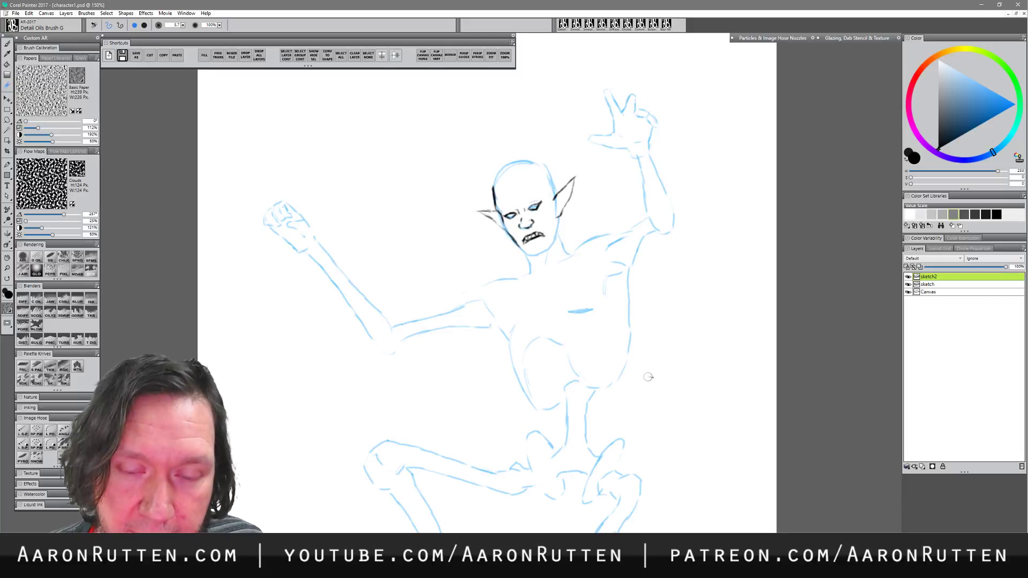
- Redraw the jaw and chin contour in black around the mouth and clean up its edge with the eraser
key(b)
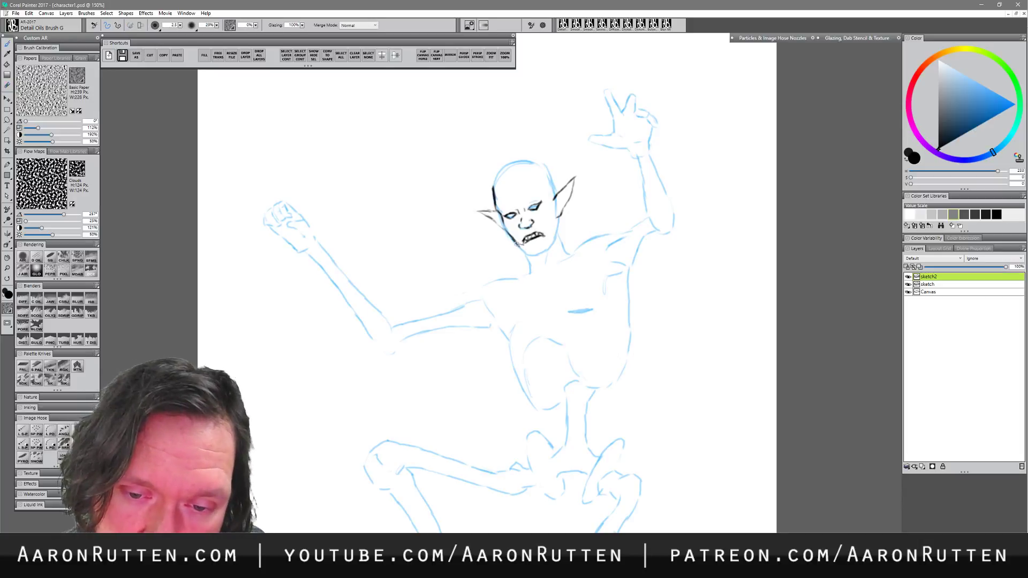
mouse_move(517, 244)
mouse_down()
mouse_move(542, 254)
mouse_move(556, 226)
mouse_up()
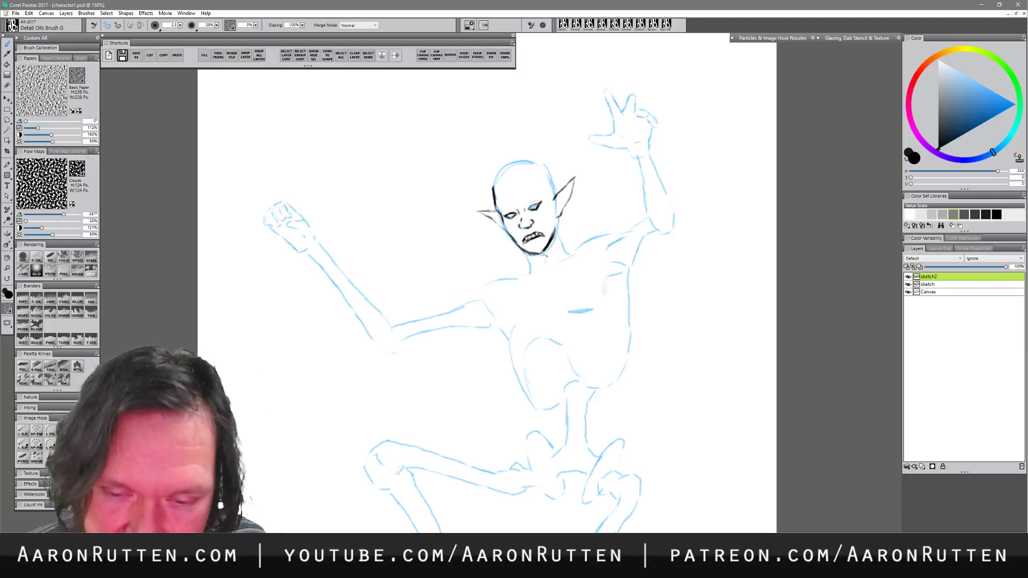
key(n)
drag(537, 254, 546, 250)
key(b)
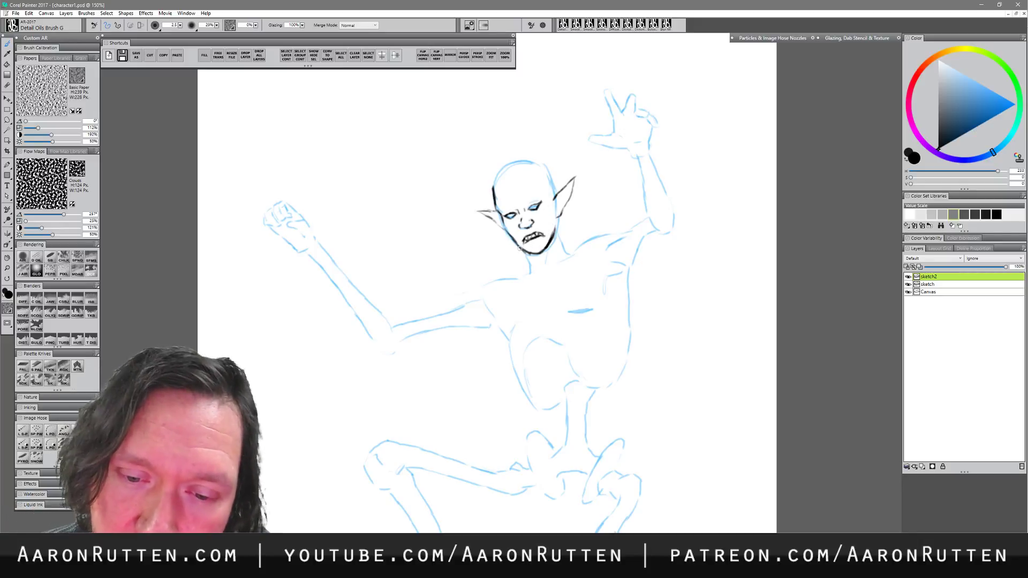
- Draw both sides of a thick neck, the sloping shoulders and the upper edge of the outstretched arm in black
drag(521, 250, 527, 269)
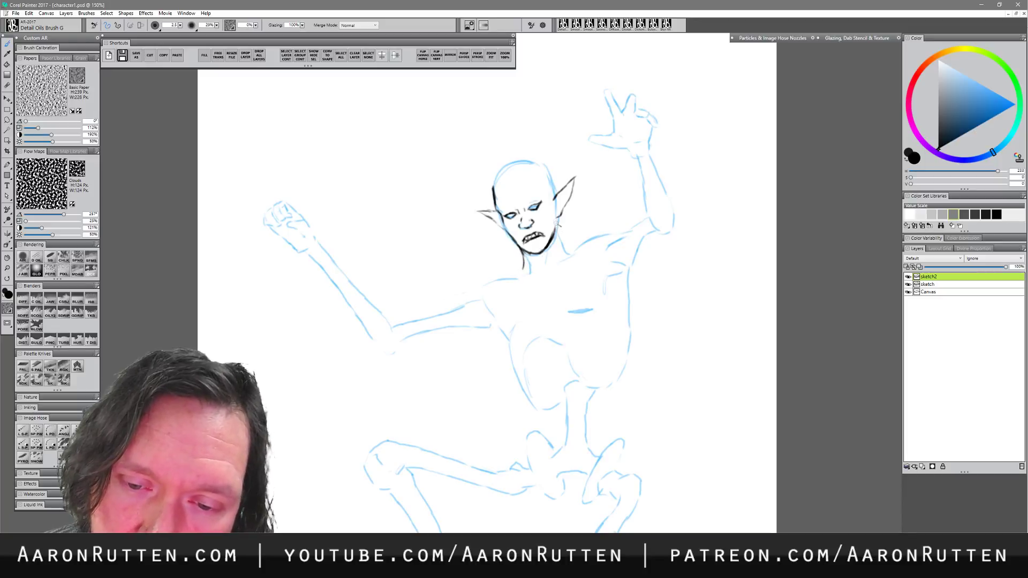
mouse_move(557, 220)
mouse_down()
mouse_move(570, 249)
mouse_move(521, 268)
mouse_up()
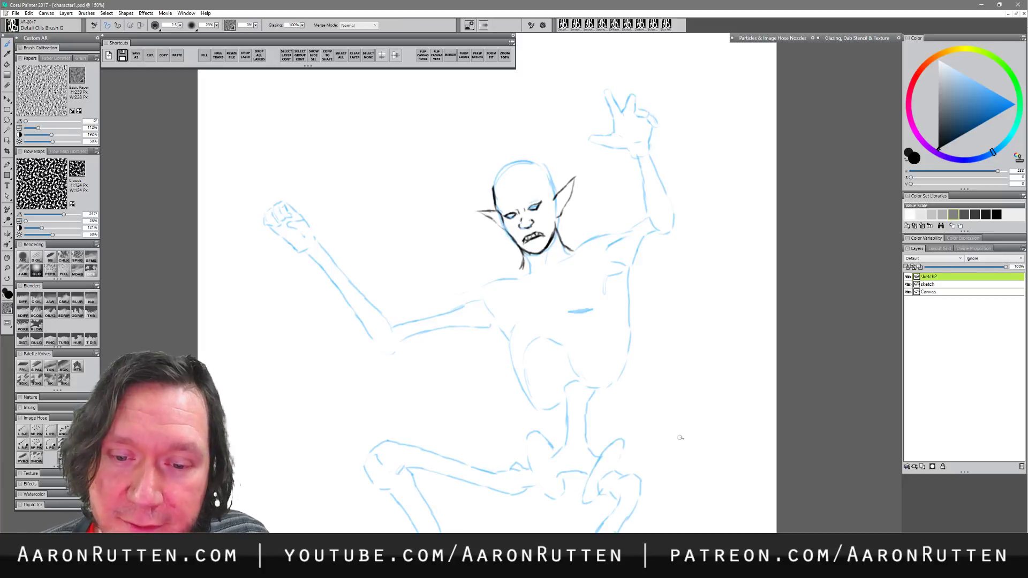
drag(523, 257, 519, 270)
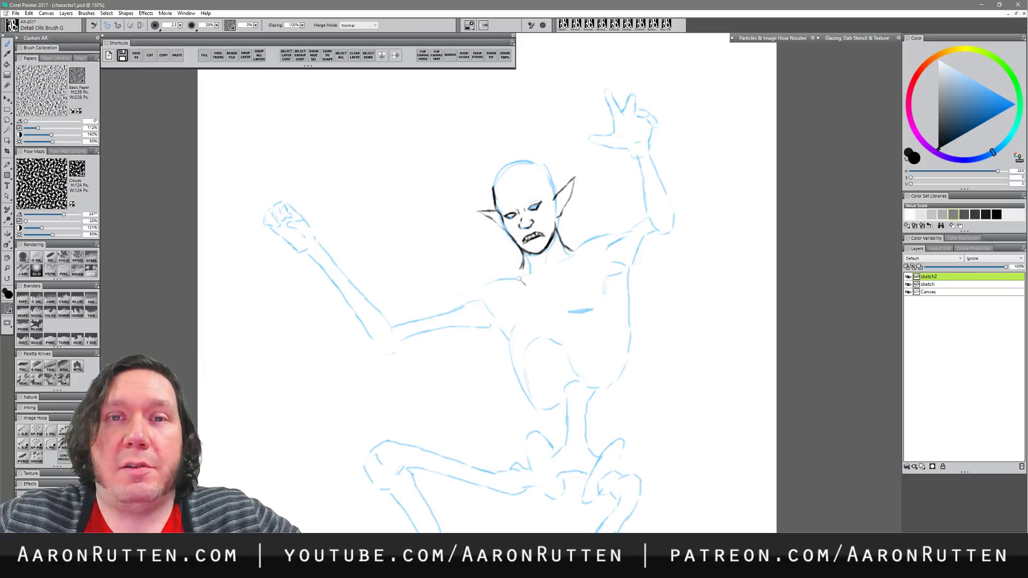
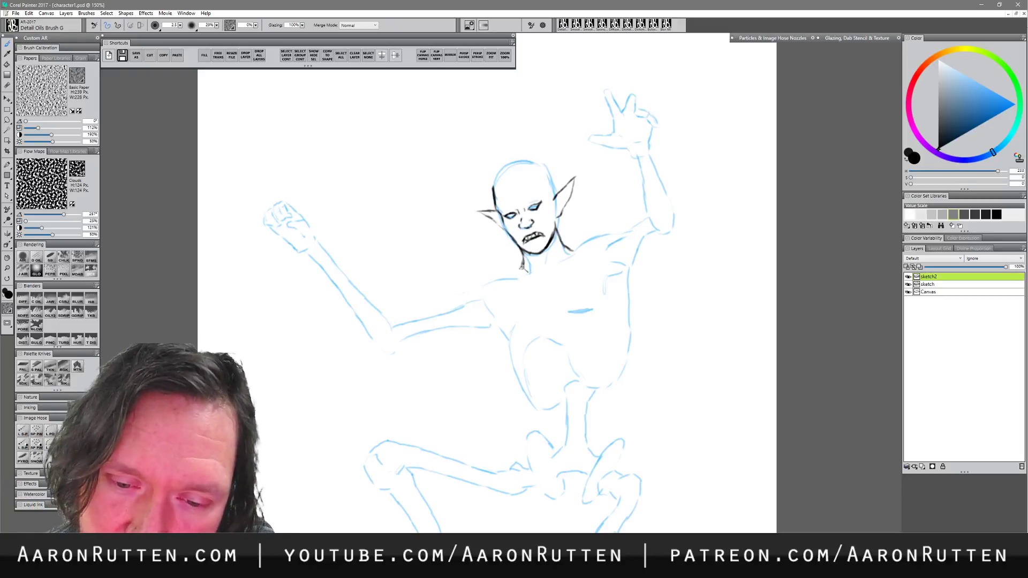
drag(523, 261, 474, 291)
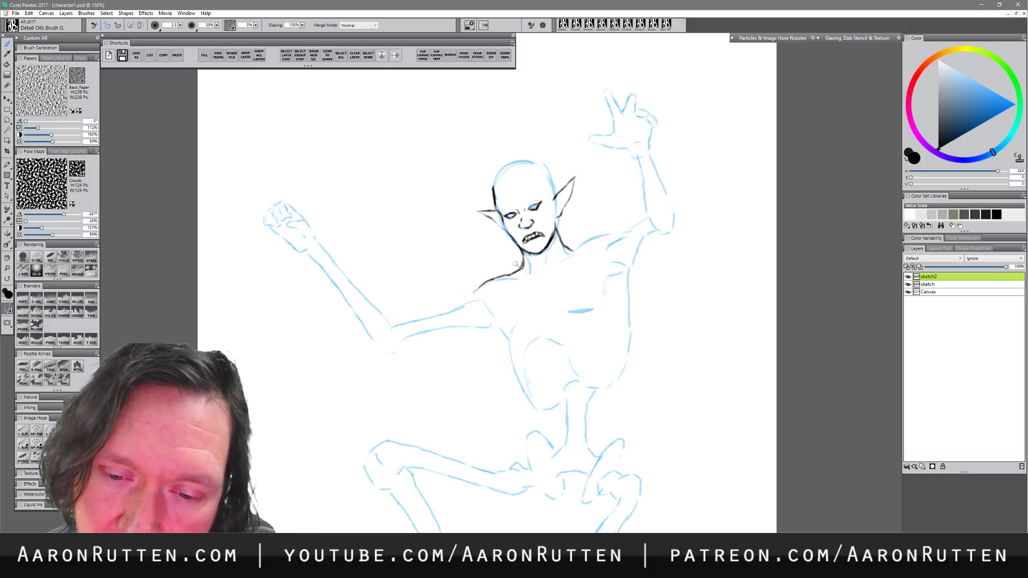
drag(577, 250, 647, 216)
drag(474, 292, 395, 325)
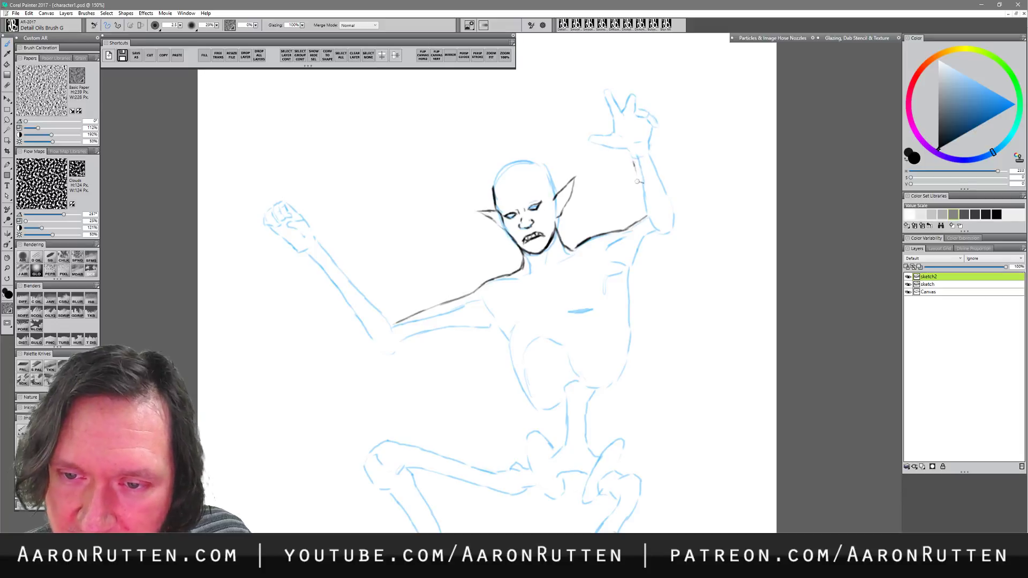
- Draw the raised forearm and elbow in black, and continue the contour from the underarm along the torso to the hip
drag(634, 161, 648, 220)
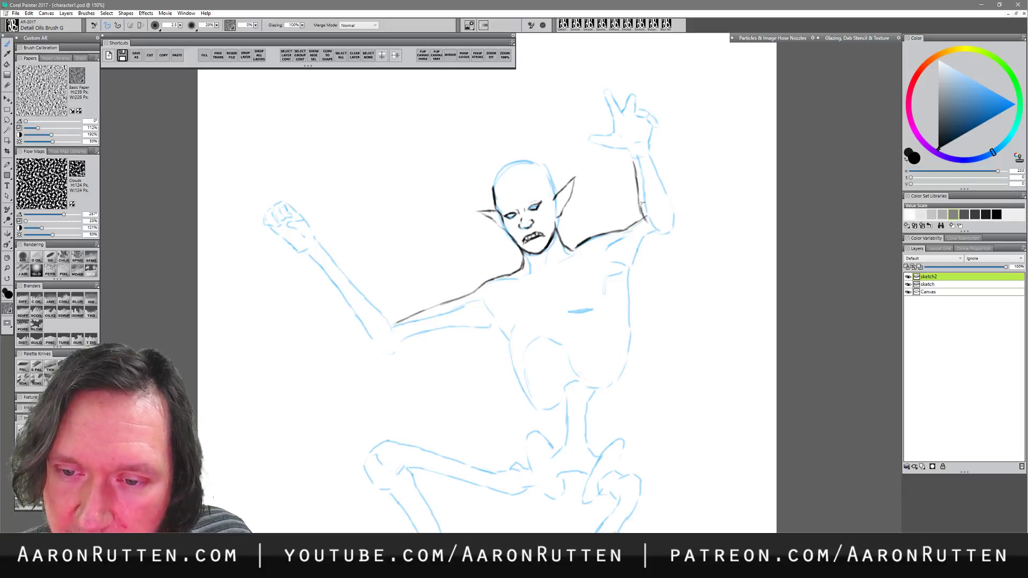
mouse_move(650, 154)
mouse_down()
mouse_move(676, 212)
mouse_move(668, 235)
mouse_up()
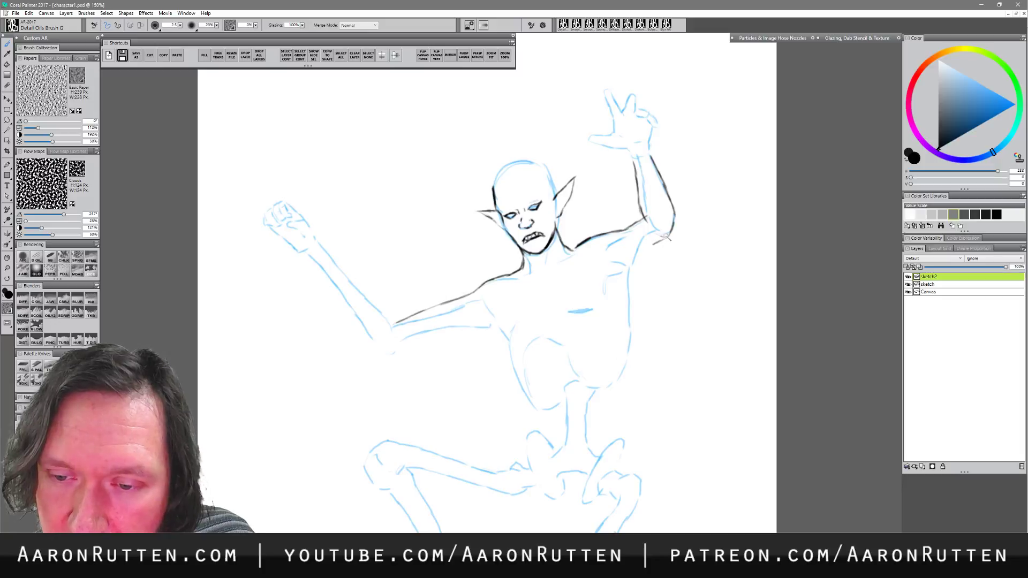
mouse_move(666, 239)
mouse_down()
mouse_move(636, 255)
mouse_move(611, 387)
mouse_move(638, 449)
mouse_move(642, 495)
mouse_up()
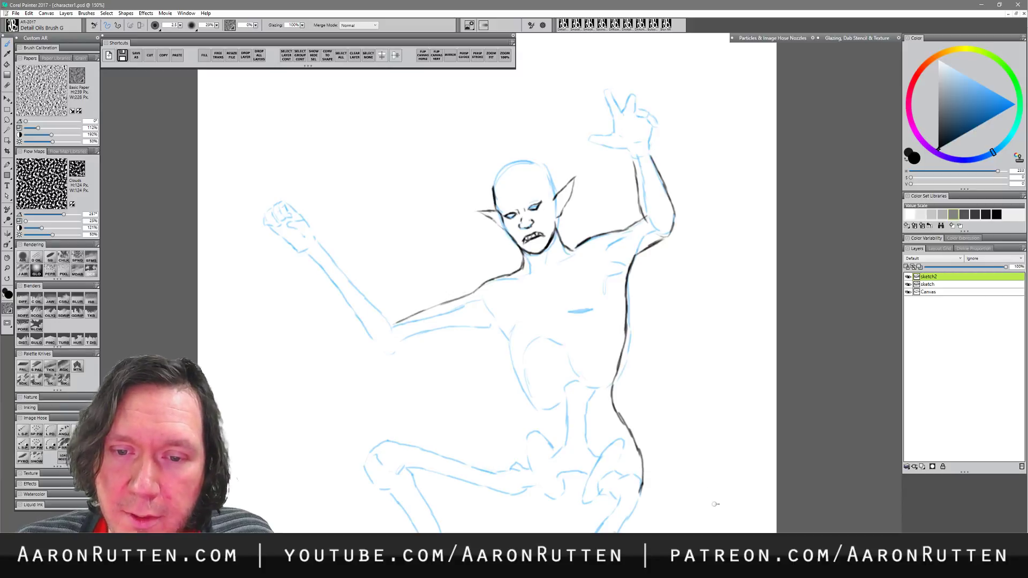
- Erase the hip line below the waist, redraw it with a wider curve and extend it down the standing leg's outer thigh
mouse_move(640, 412)
mouse_down()
mouse_move(613, 328)
mouse_move(625, 322)
mouse_up()
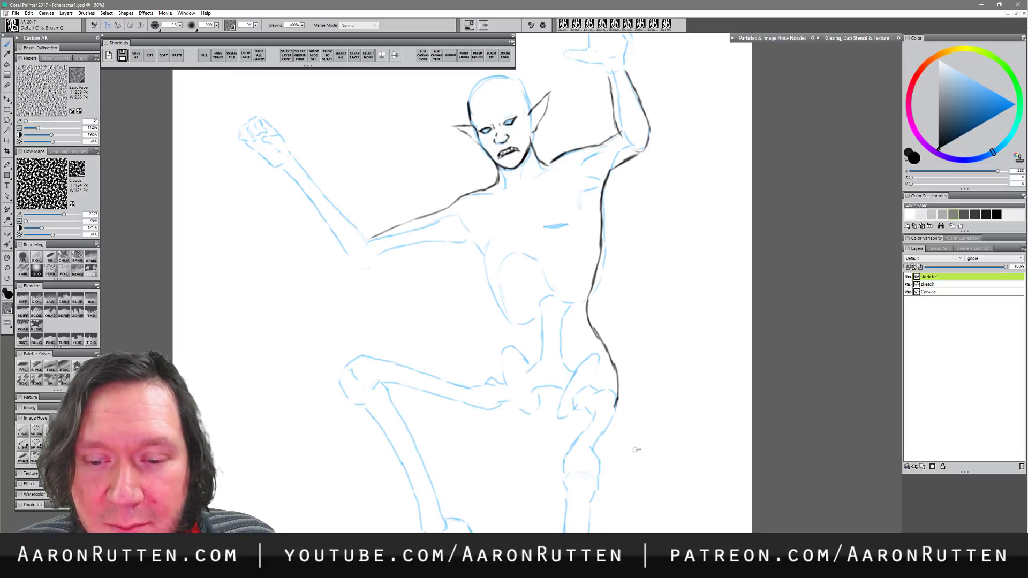
key(n)
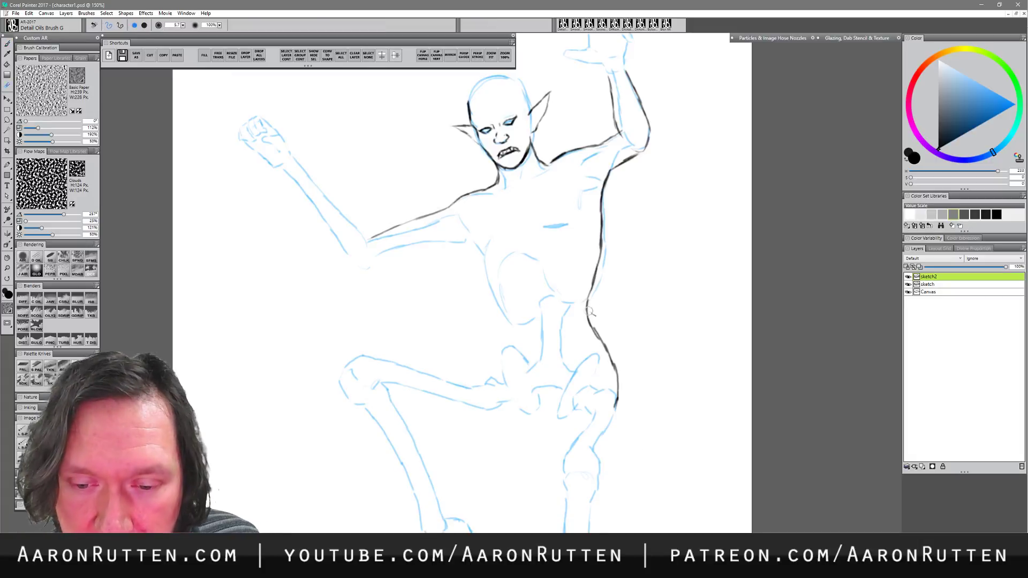
mouse_move(586, 311)
mouse_down()
mouse_move(615, 395)
mouse_move(617, 406)
mouse_up()
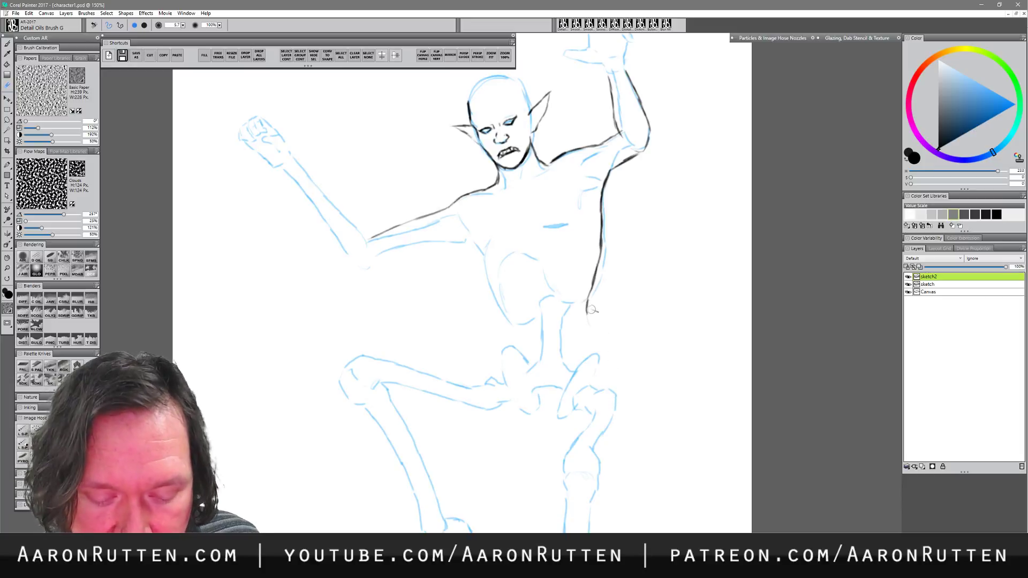
key(b)
drag(587, 306, 624, 409)
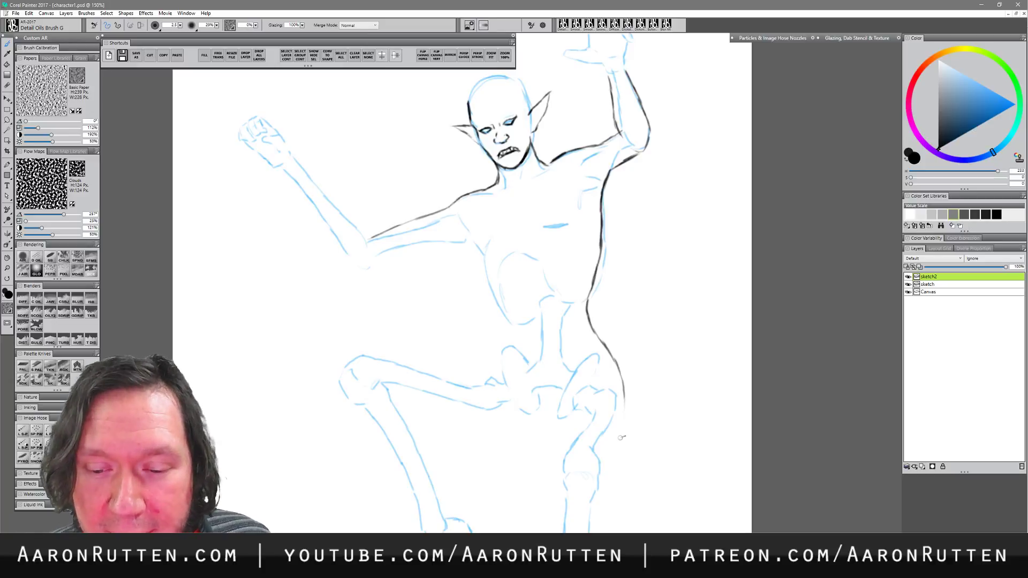
drag(625, 390, 603, 486)
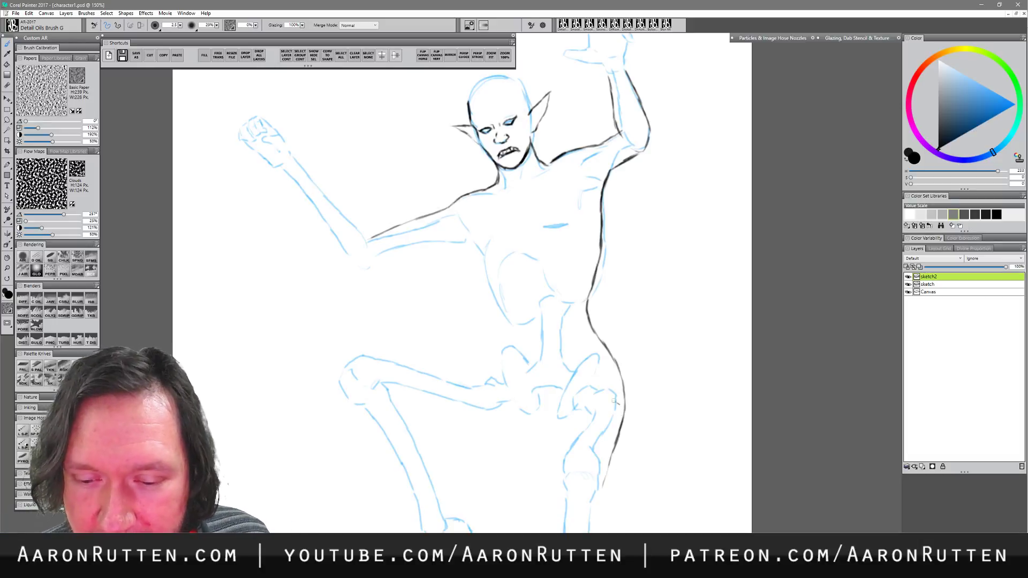
- Draw the crotch curve and the inner and outer contours of the standing leg down to the ankle in black
drag(605, 440, 615, 351)
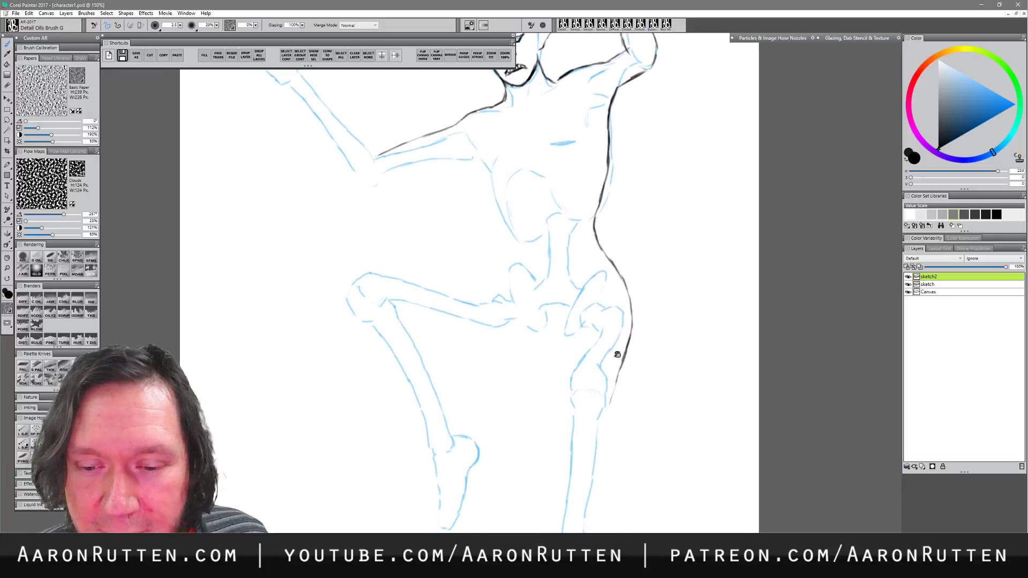
drag(624, 443, 608, 351)
drag(637, 436, 625, 397)
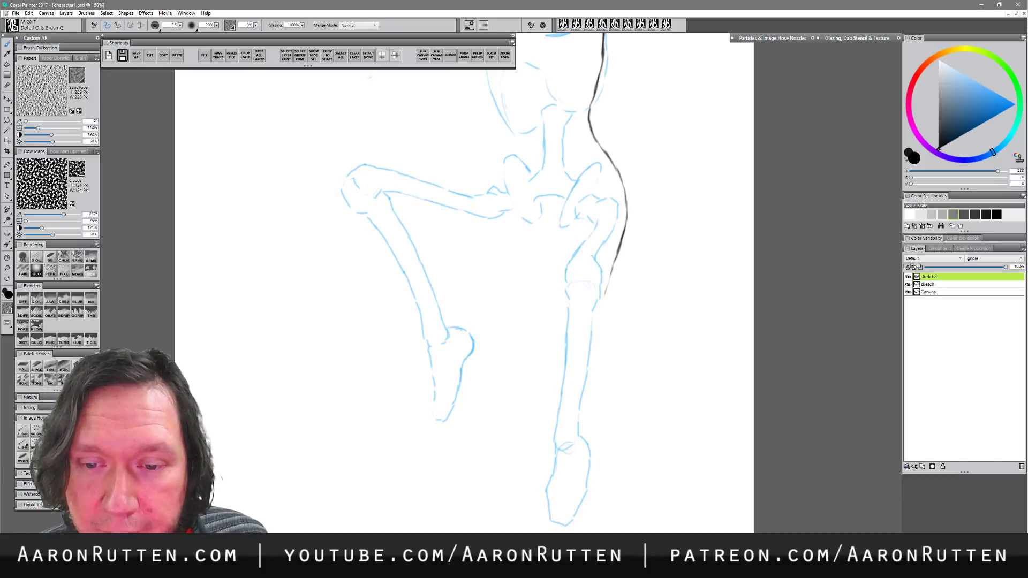
mouse_move(534, 232)
mouse_down()
mouse_move(569, 285)
mouse_move(598, 279)
mouse_move(591, 299)
mouse_up()
mouse_move(604, 263)
mouse_down()
mouse_move(579, 336)
mouse_move(573, 480)
mouse_up()
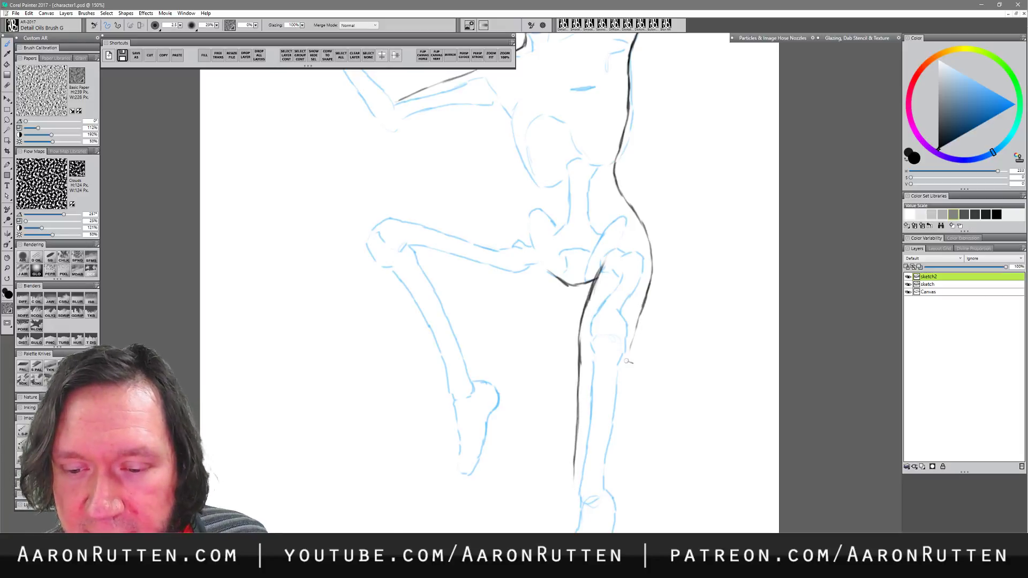
drag(630, 350, 607, 488)
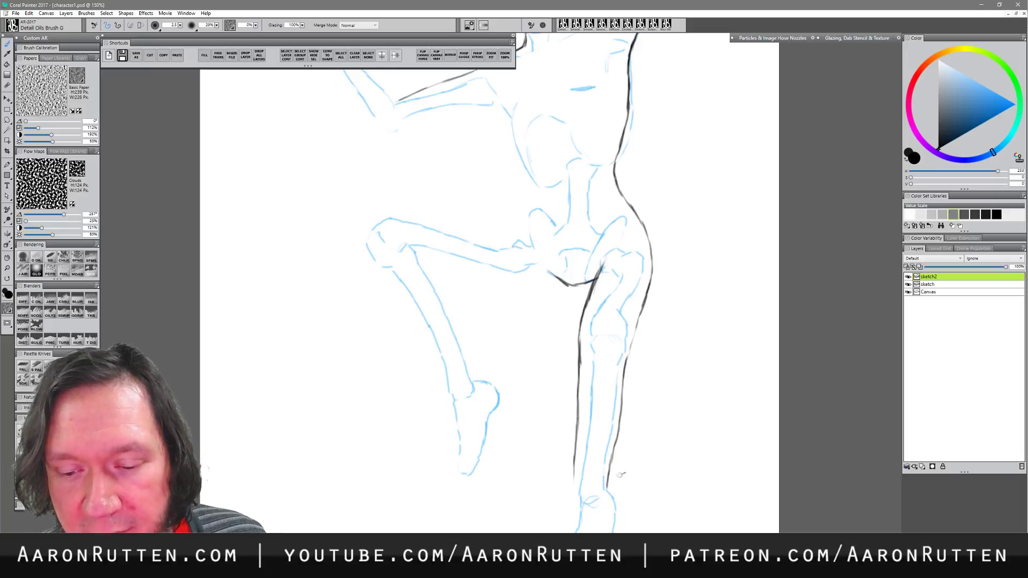
drag(558, 376, 568, 388)
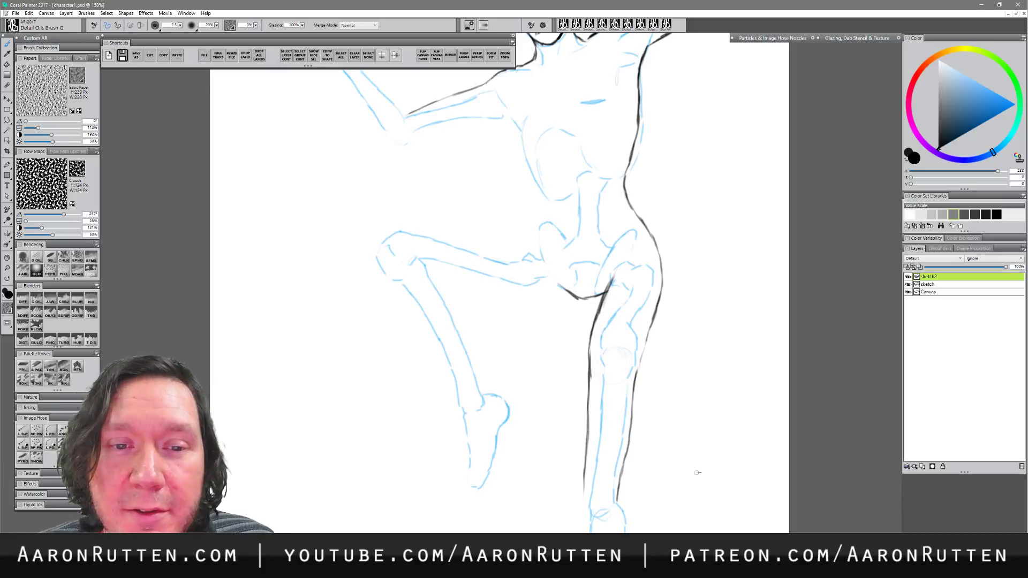
drag(493, 187, 566, 331)
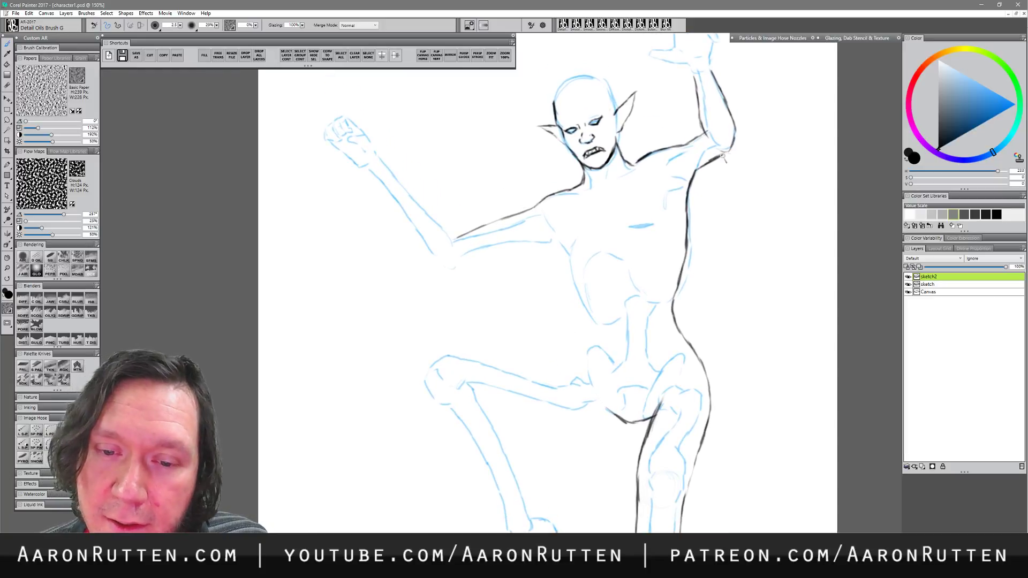
- Draw the outstretched arm's underside and the adjoining torso contour down to the hip, and add the bent thigh's upper edge in black
mouse_move(462, 263)
mouse_down()
mouse_move(525, 246)
mouse_move(561, 252)
mouse_move(599, 331)
mouse_move(570, 369)
mouse_up()
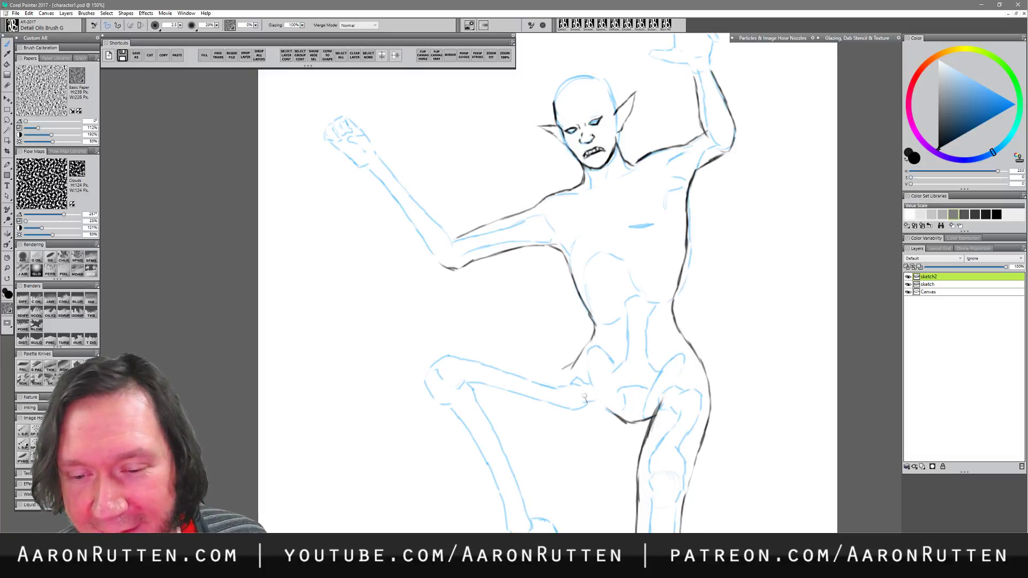
key(ctrl+z)
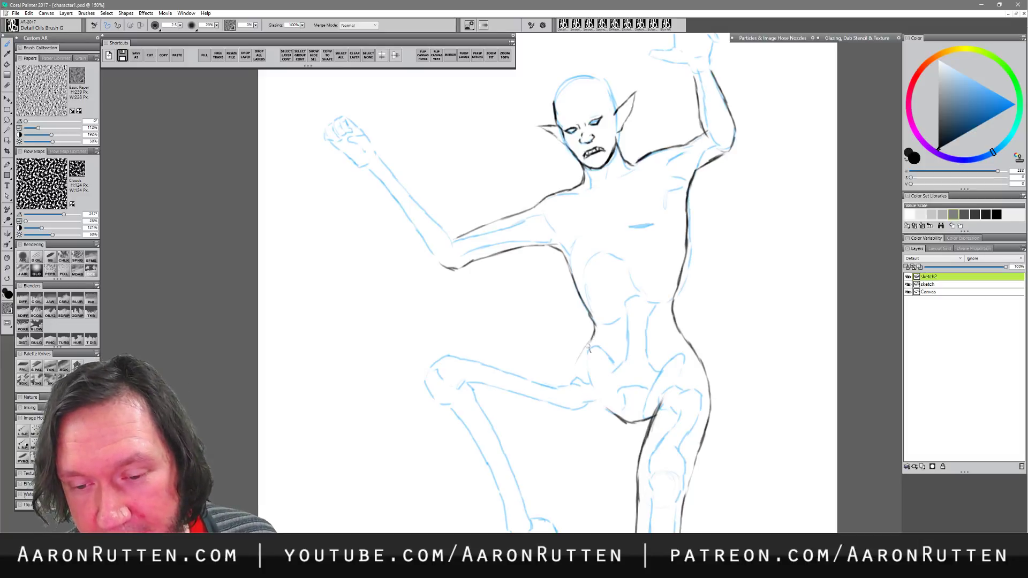
mouse_move(431, 366)
mouse_down()
mouse_move(452, 348)
mouse_move(577, 362)
mouse_up()
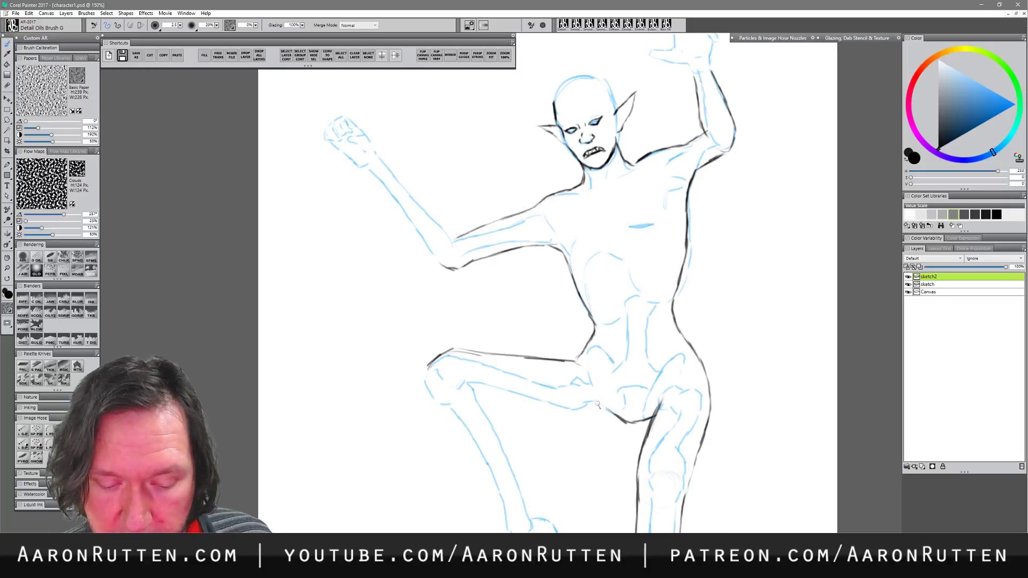
- Draw the rounded knee of the bent leg and its outer shin contour down towards the ankle in black
key(n)
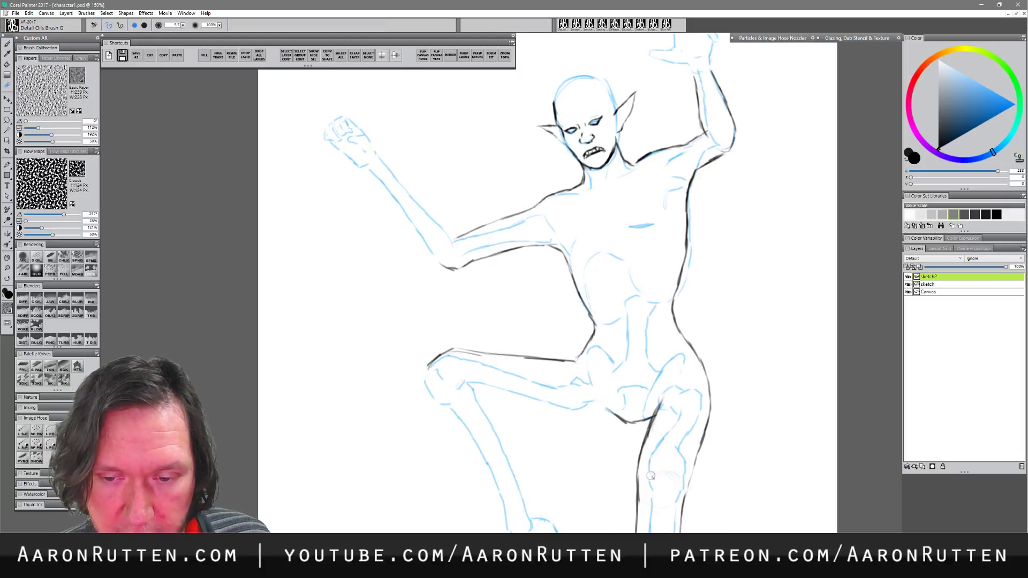
key(b)
mouse_move(434, 365)
mouse_down()
mouse_move(429, 391)
mouse_move(473, 455)
mouse_up()
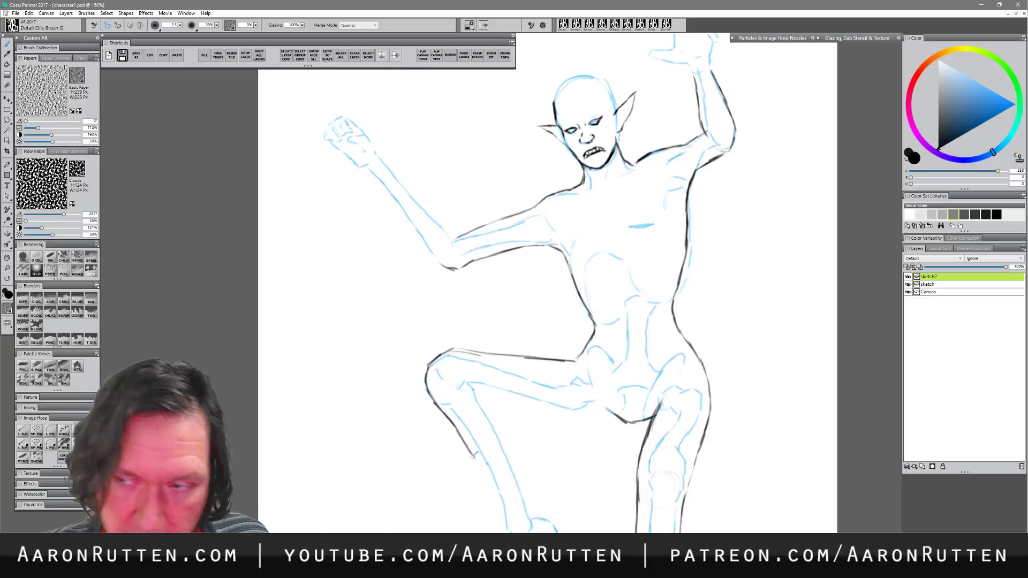
key(ctrl+z)
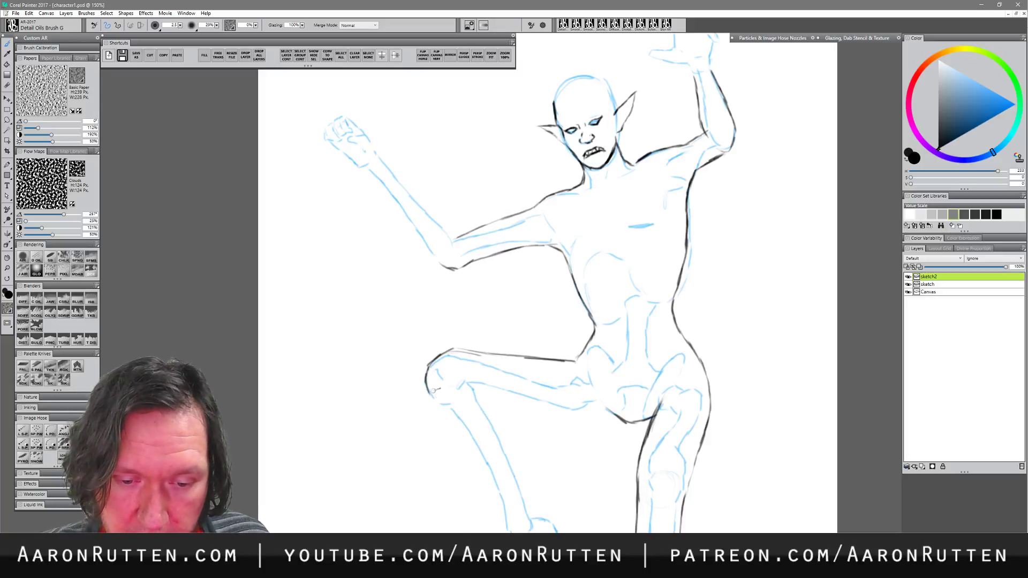
mouse_move(432, 390)
mouse_down()
mouse_move(474, 448)
mouse_move(466, 441)
mouse_move(511, 533)
mouse_up()
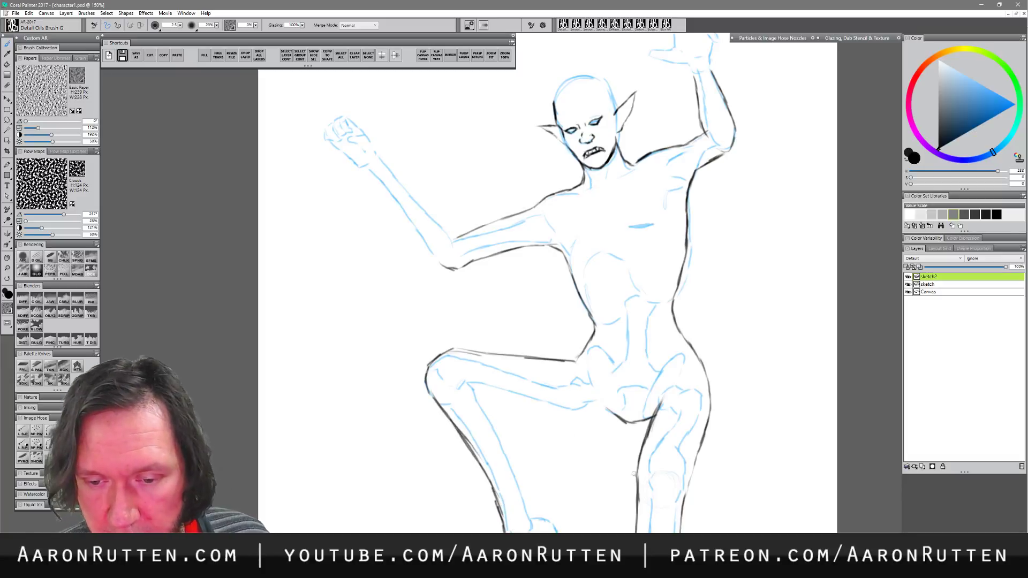
- Draw the bent leg's thigh underside and calf in black, and outline its pointed foot
mouse_move(634, 474)
mouse_down()
mouse_move(640, 419)
mouse_move(608, 360)
mouse_up()
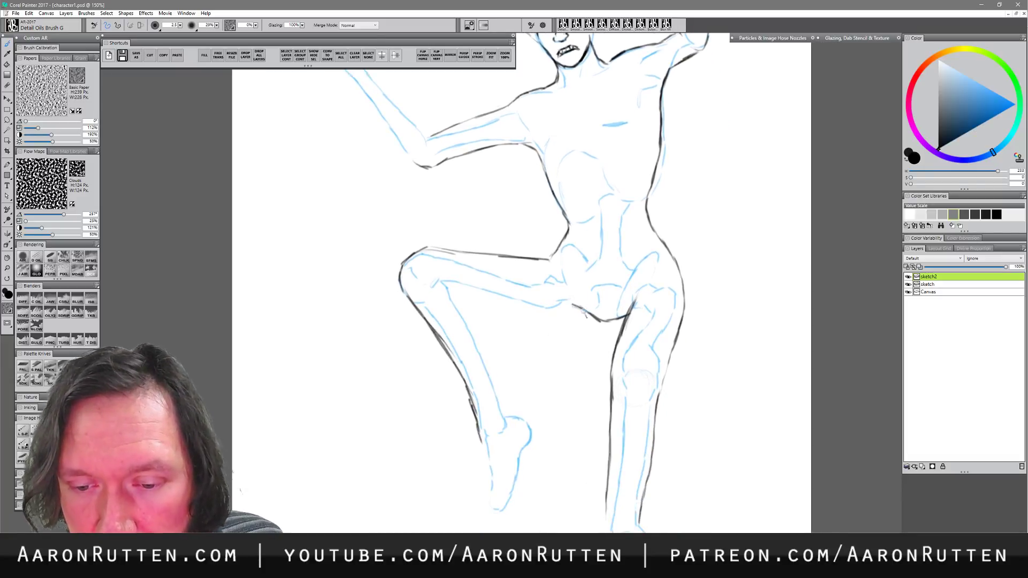
drag(582, 311, 538, 306)
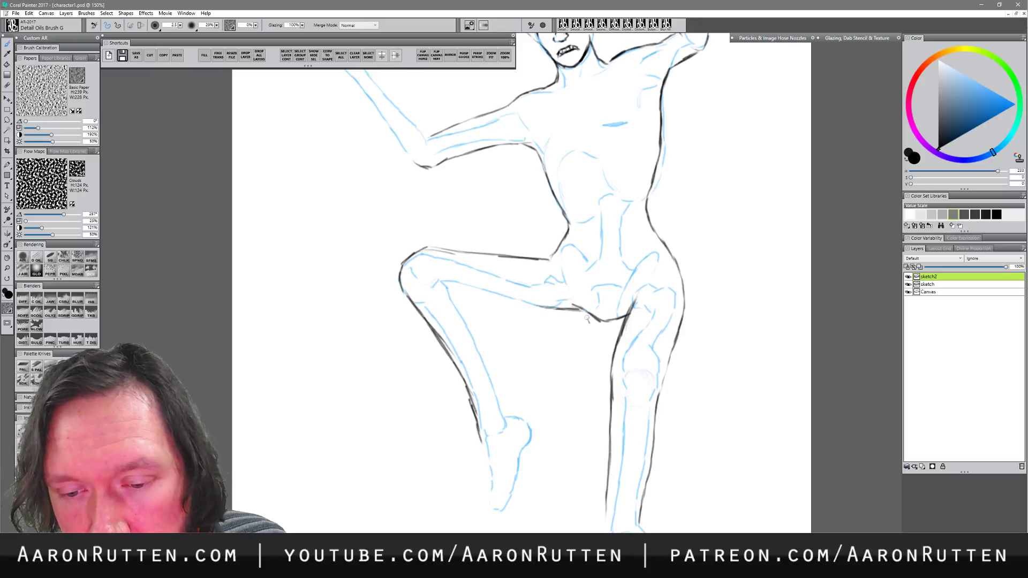
key(ctrl+z)
key(ctrl+z)
mouse_move(598, 320)
mouse_down()
mouse_move(469, 303)
mouse_move(508, 411)
mouse_move(529, 424)
mouse_move(518, 438)
mouse_move(482, 435)
mouse_move(491, 503)
mouse_move(515, 492)
mouse_up()
drag(525, 451, 513, 489)
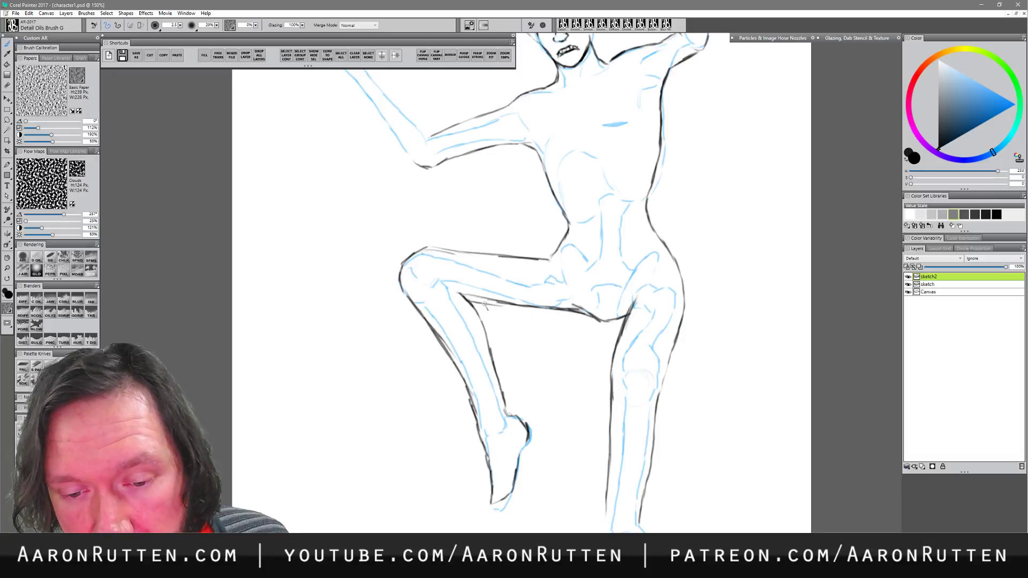
- Reinforce the underside of the bent thigh and erase the stray double strokes along it behind the knee
drag(471, 302, 578, 310)
key(n)
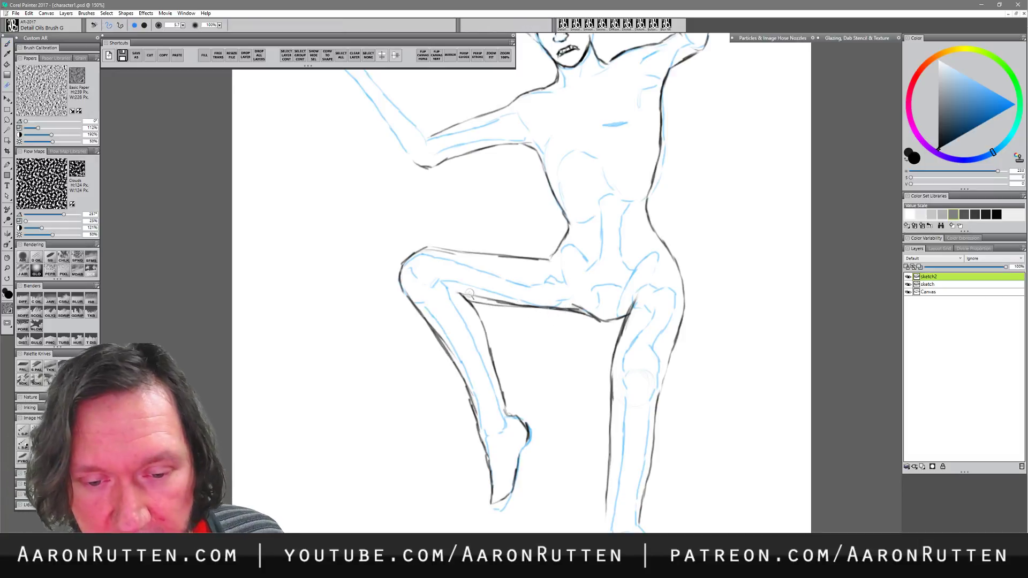
mouse_move(470, 294)
mouse_down()
mouse_move(489, 297)
mouse_move(459, 291)
mouse_move(591, 310)
mouse_up()
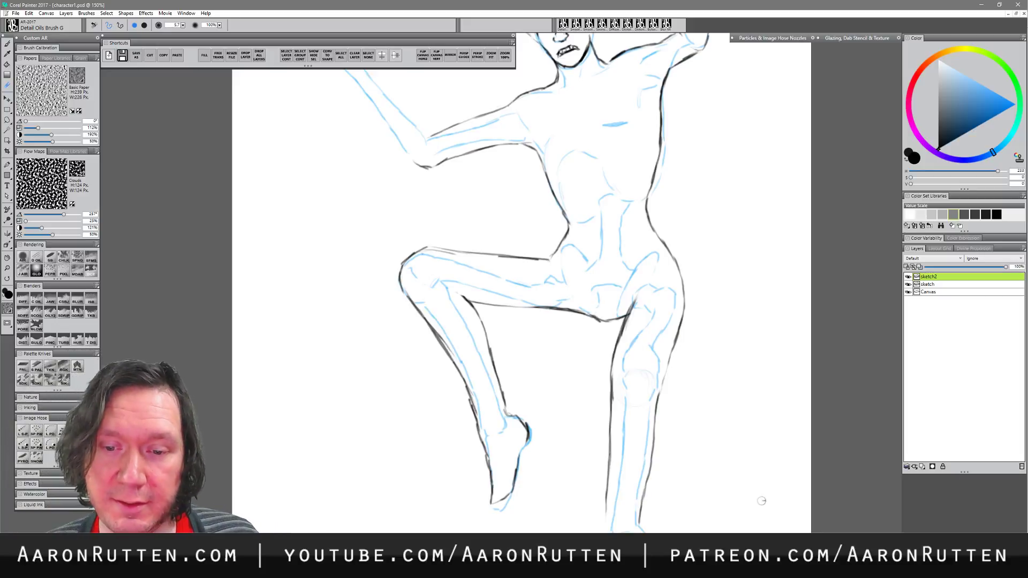
- Outline the standing leg's ankle and downward-pointing foot in black, following the blue sketch
drag(690, 425, 664, 489)
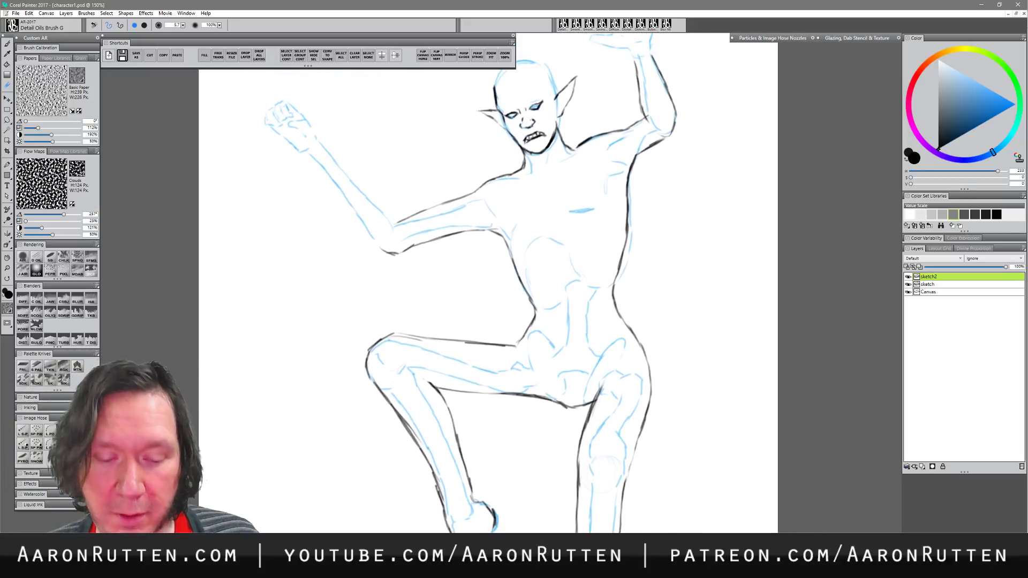
key(b)
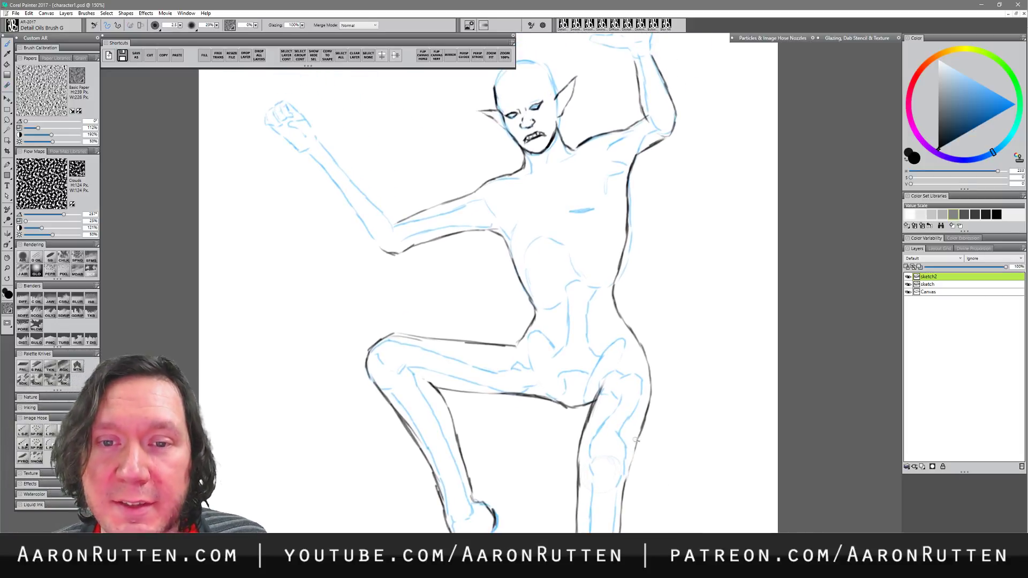
mouse_move(635, 440)
mouse_down()
mouse_move(624, 452)
mouse_move(640, 481)
mouse_move(640, 378)
mouse_move(664, 351)
mouse_move(635, 383)
mouse_up()
mouse_move(573, 367)
mouse_down()
mouse_move(565, 459)
mouse_move(583, 478)
mouse_move(605, 438)
mouse_up()
mouse_move(601, 388)
mouse_down()
mouse_move(613, 406)
mouse_move(602, 457)
mouse_up()
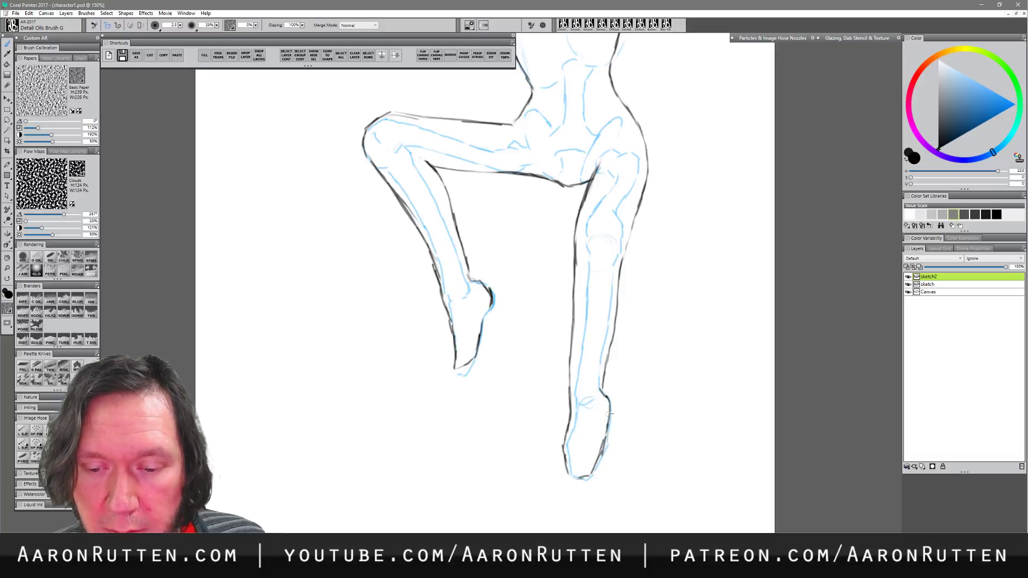
- Sketch both breasts on the chest as rounded black contours, with a short curve joining them
scroll(617, 356, up, 10)
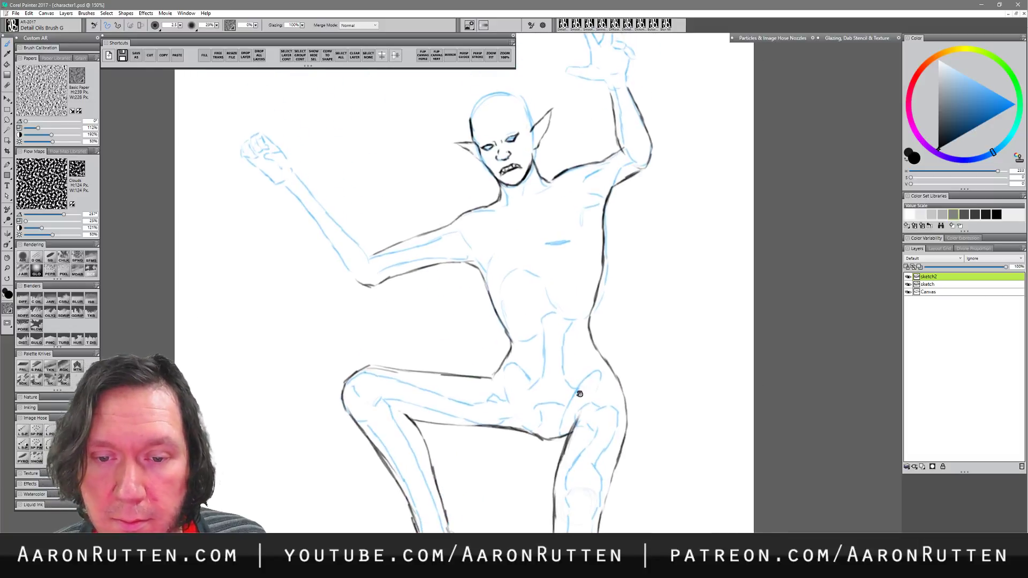
drag(511, 277, 533, 273)
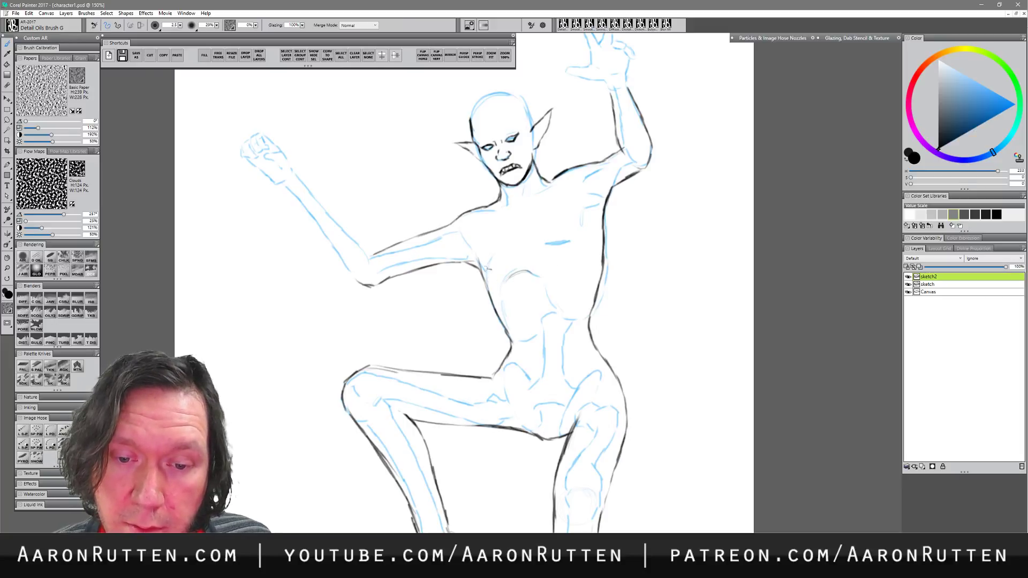
mouse_move(474, 247)
mouse_down()
mouse_move(478, 275)
mouse_move(499, 287)
mouse_move(515, 279)
mouse_up()
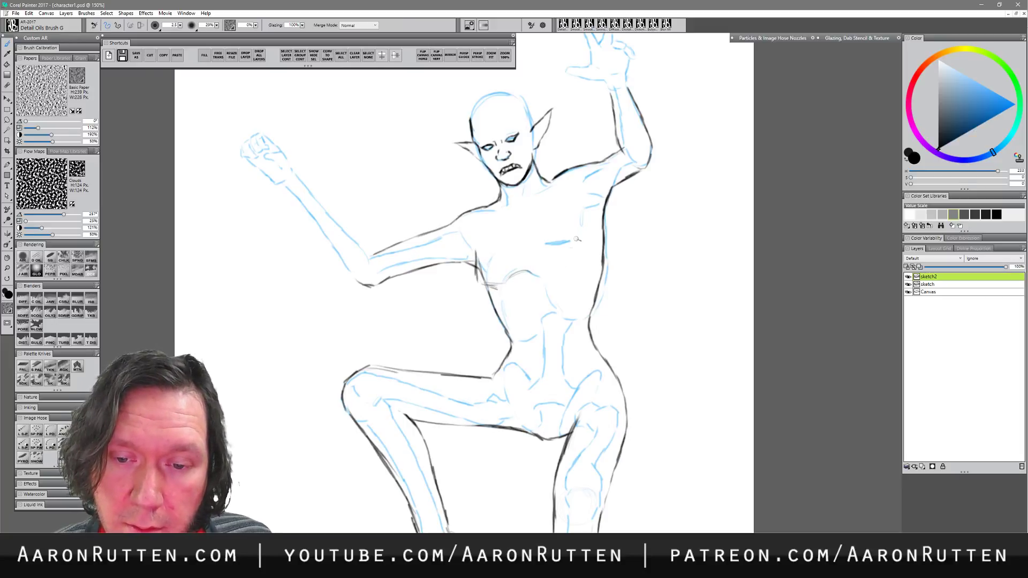
mouse_move(577, 240)
mouse_down()
mouse_move(591, 253)
mouse_move(551, 279)
mouse_move(521, 260)
mouse_up()
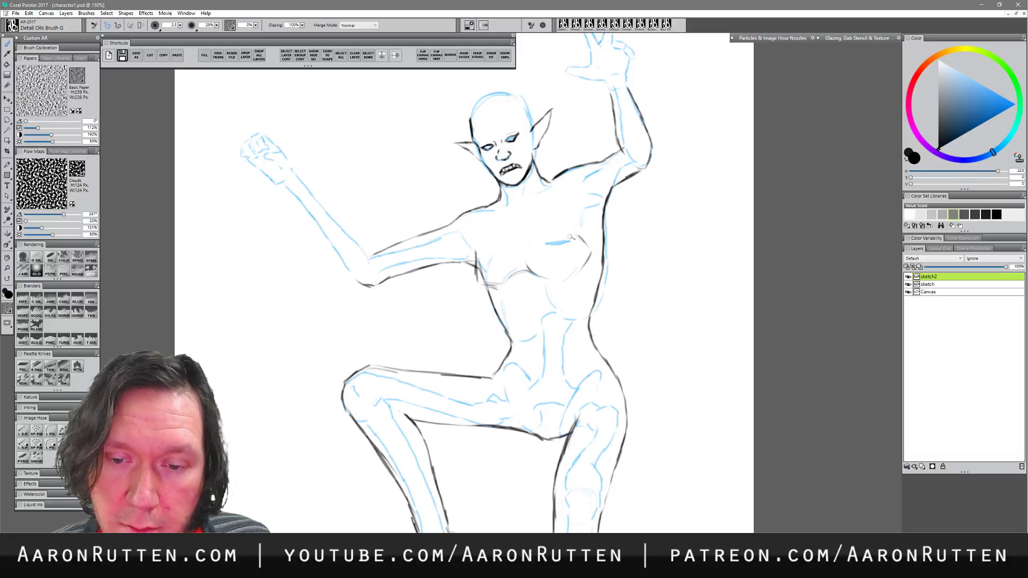
mouse_move(570, 237)
mouse_down()
mouse_move(536, 234)
mouse_move(502, 284)
mouse_move(495, 249)
mouse_move(510, 254)
mouse_move(542, 235)
mouse_move(535, 265)
mouse_move(556, 230)
mouse_up()
drag(575, 275, 540, 279)
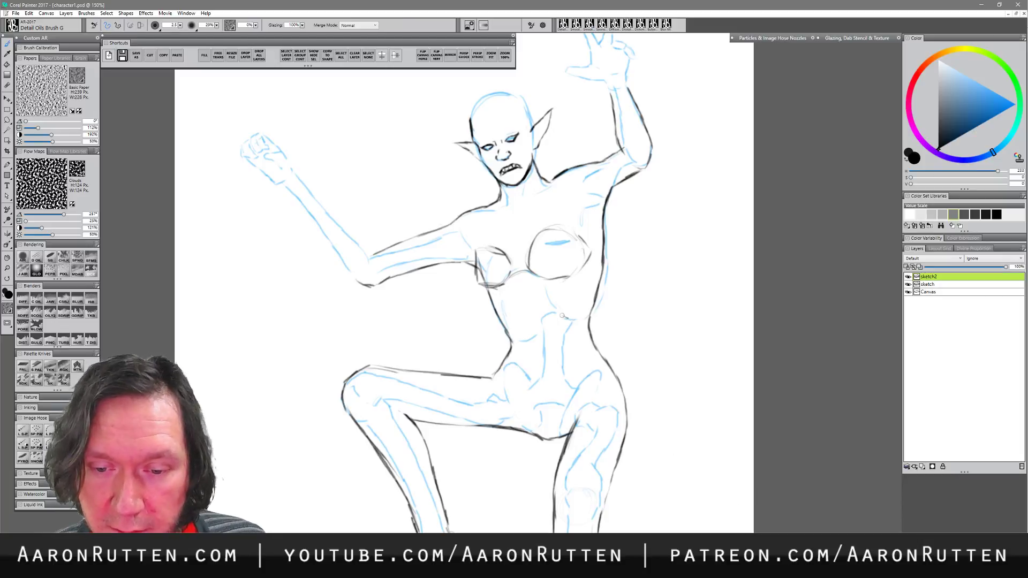
- Draw the lower rib cage curve near the waist and add short armpit and shoulder crease lines beside both breasts
drag(561, 317, 589, 320)
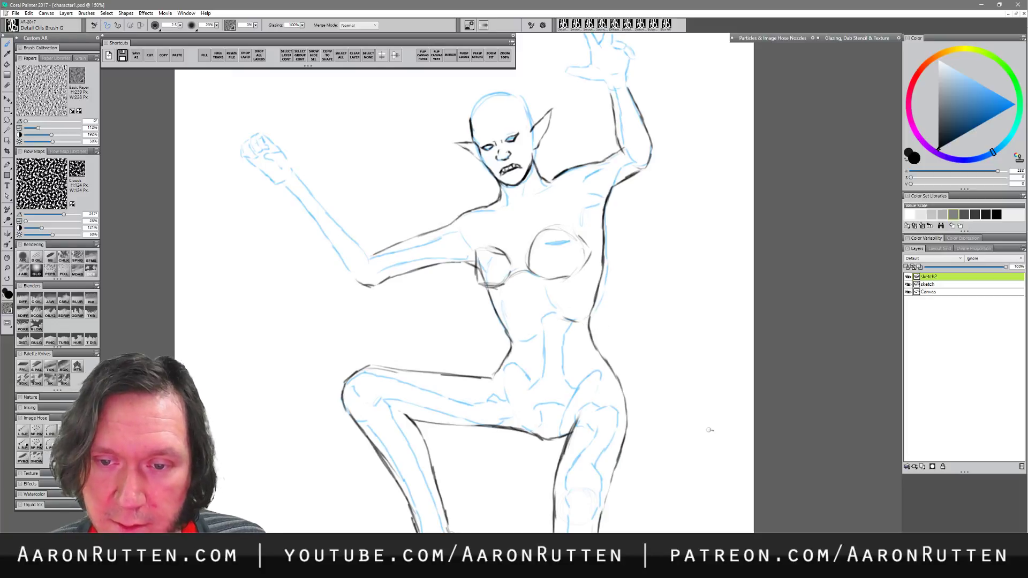
drag(596, 205, 580, 221)
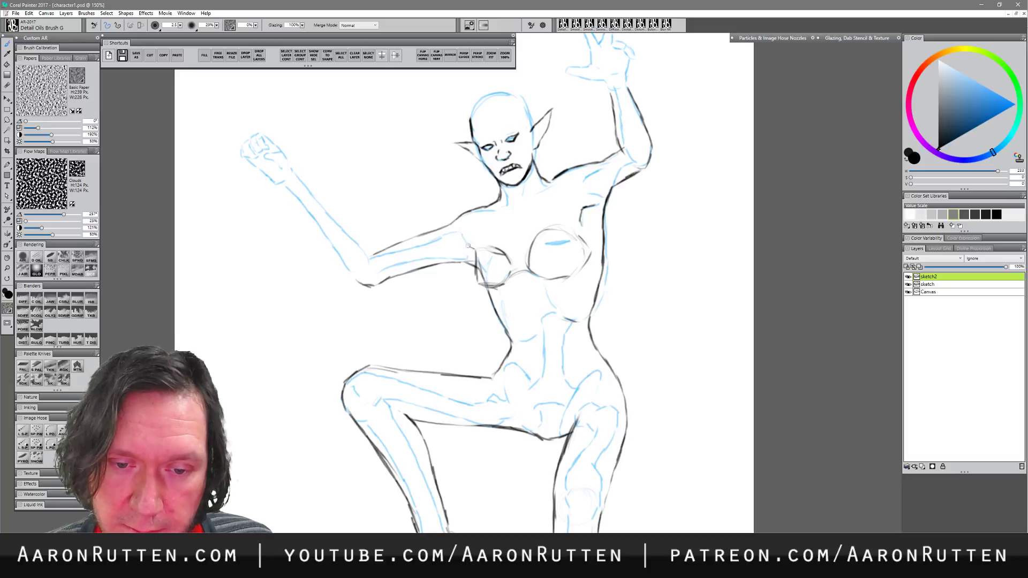
drag(463, 235, 473, 249)
- Outline the raised hand in black, with a spread thumb and pointed, claw-like fingers
drag(544, 406, 613, 477)
mouse_move(681, 162)
mouse_down()
mouse_move(633, 142)
mouse_move(653, 140)
mouse_up()
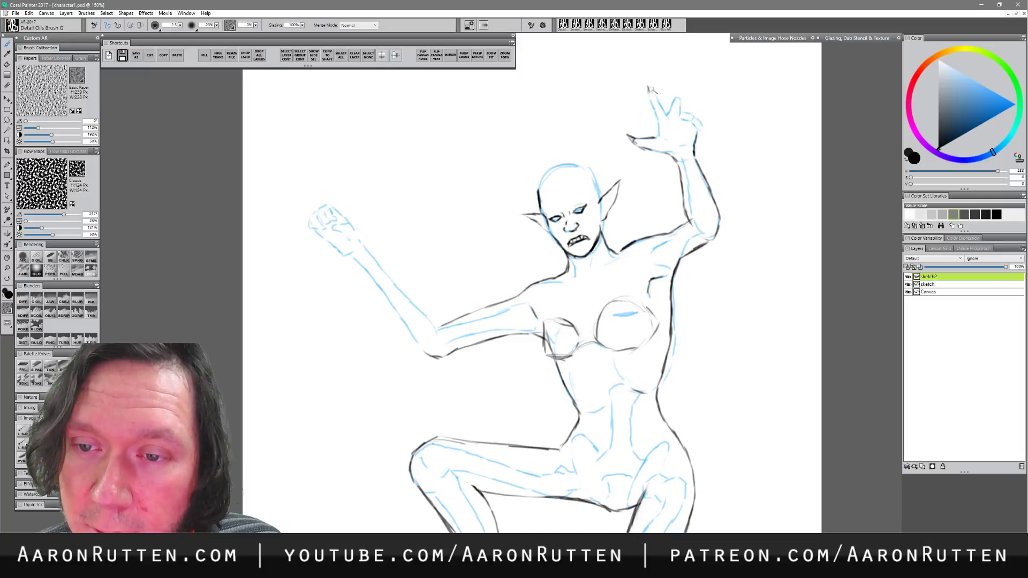
mouse_move(647, 87)
mouse_down()
mouse_move(656, 127)
mouse_move(663, 105)
mouse_up()
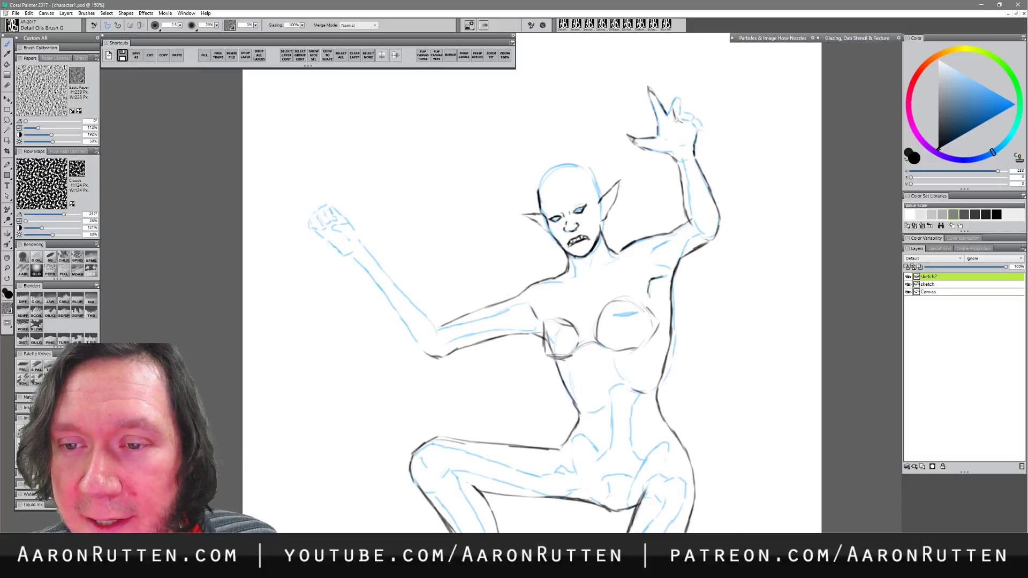
mouse_move(677, 123)
mouse_down()
mouse_move(681, 100)
mouse_move(671, 114)
mouse_move(699, 117)
mouse_up()
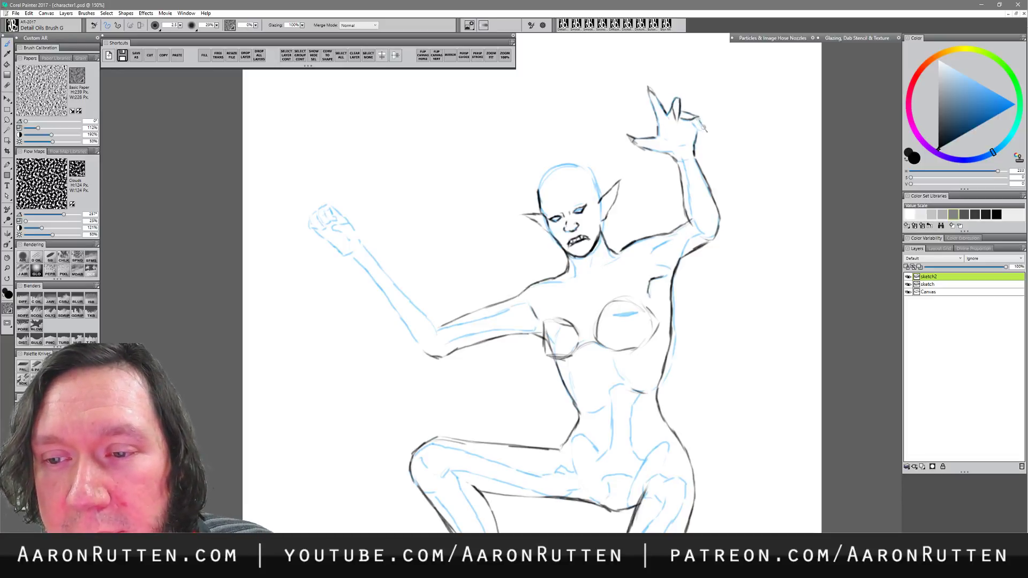
mouse_move(706, 128)
mouse_down()
mouse_move(698, 132)
mouse_move(709, 130)
mouse_up()
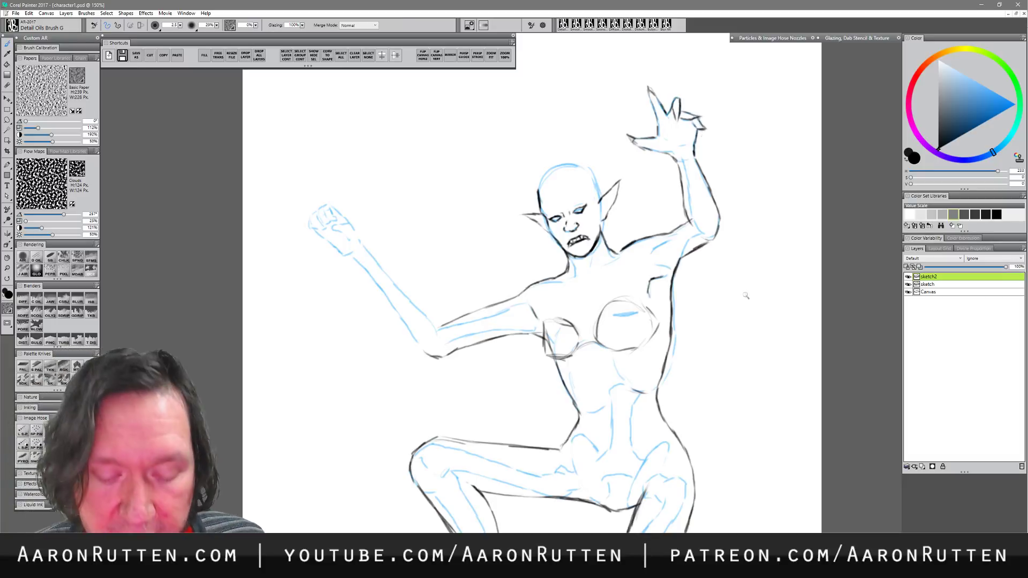
- Erase the raised upper arm's top line near the inner elbow and redraw it to meet the forearm
key(n)
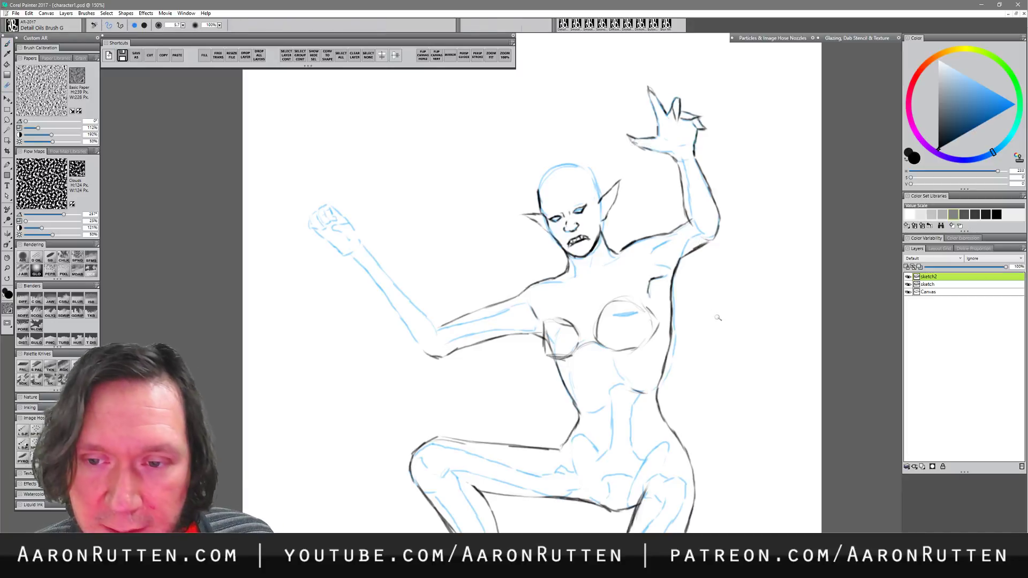
key(b)
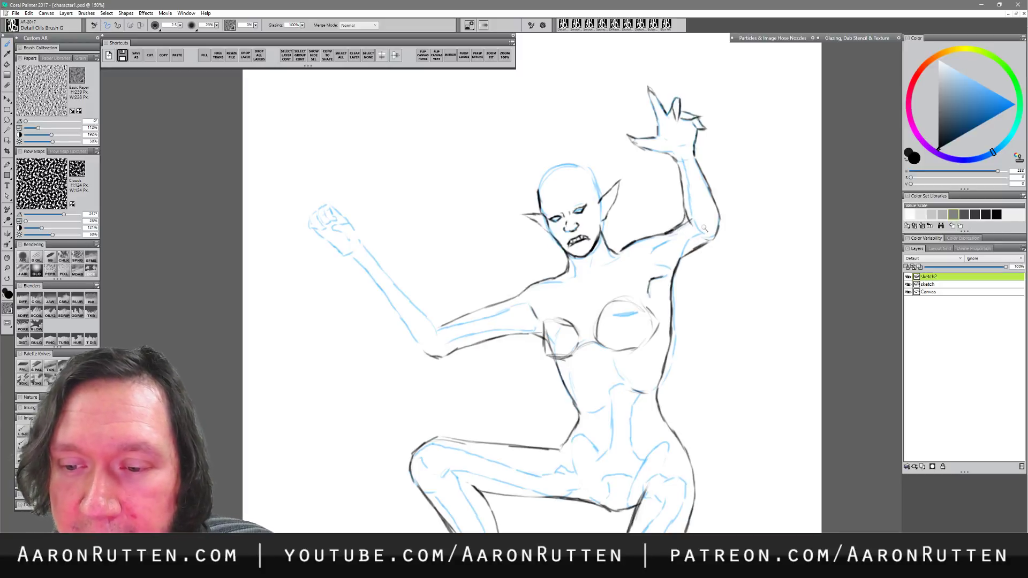
key(n)
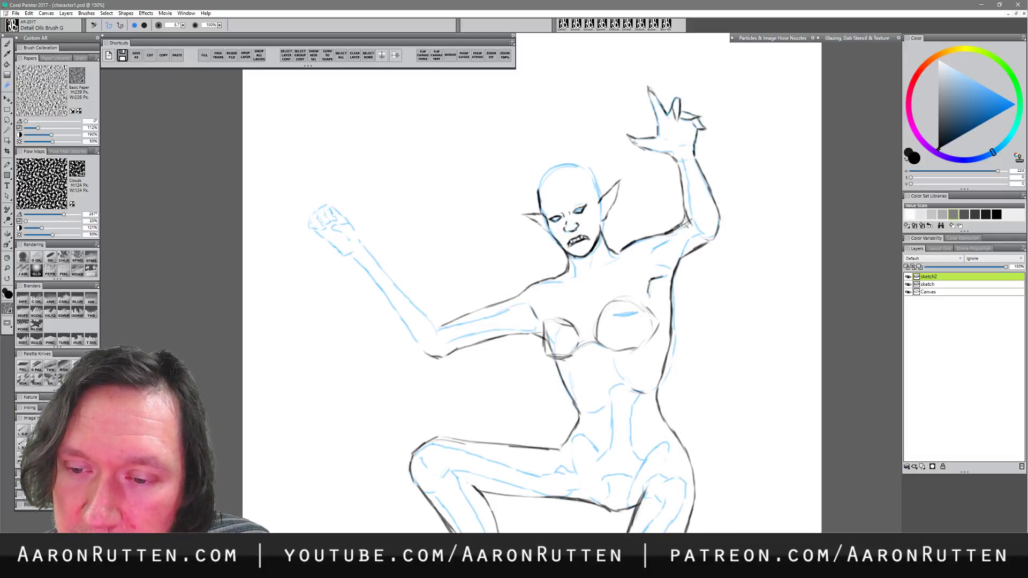
key(ctrl+z)
key(ctrl+z)
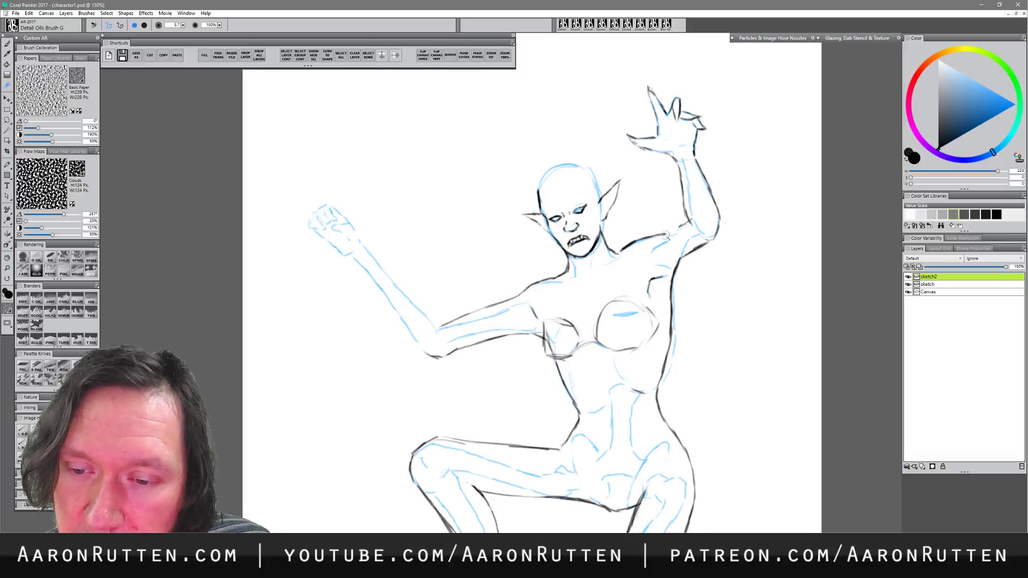
key(b)
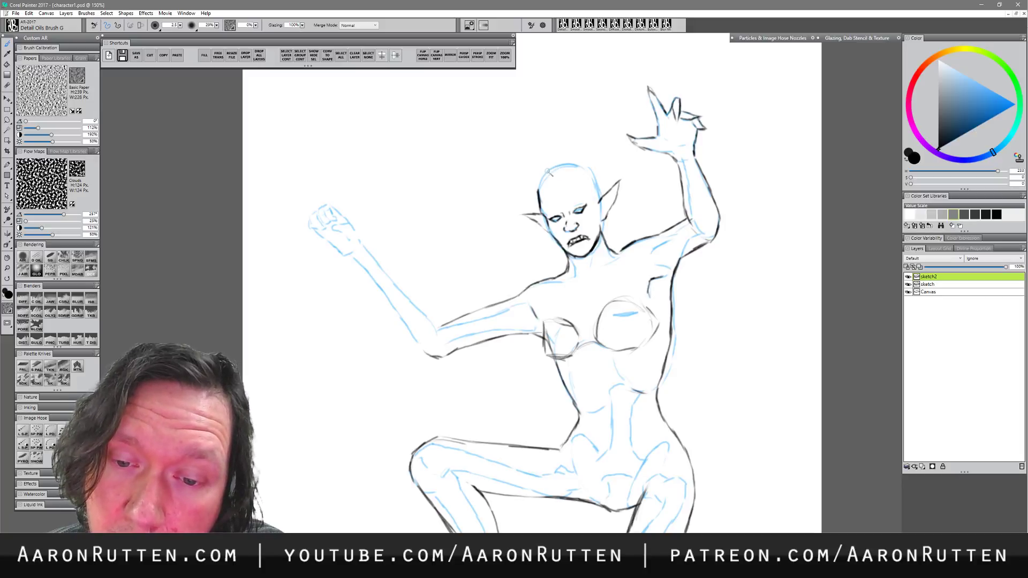
- Draw short hair swept sideways over the skull, with a hairline across the forehead and pointed strands above the ear
mouse_move(547, 170)
mouse_down()
mouse_move(527, 206)
mouse_move(579, 174)
mouse_move(552, 167)
mouse_move(588, 165)
mouse_up()
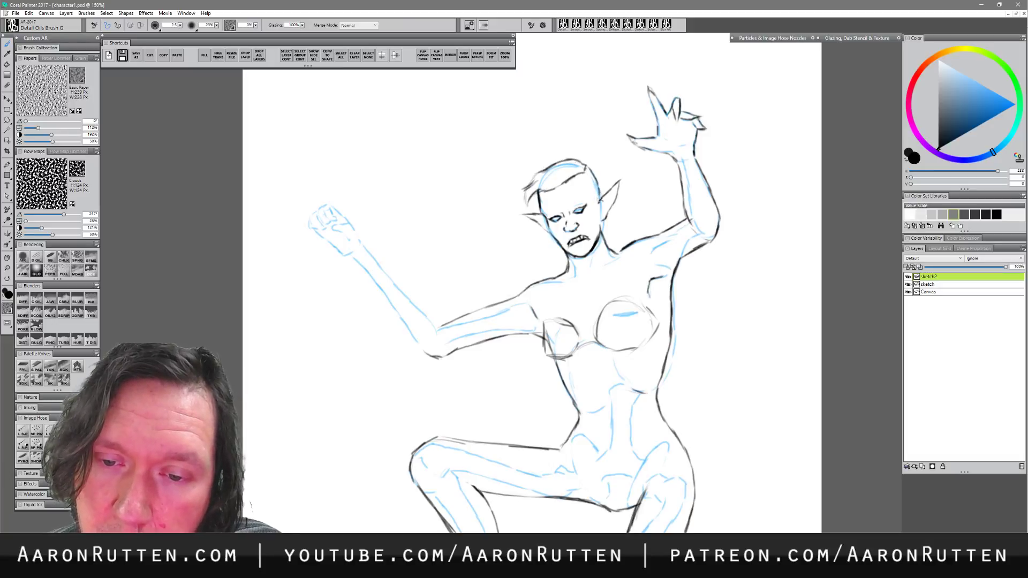
mouse_move(535, 194)
mouse_down()
mouse_move(523, 213)
mouse_move(530, 191)
mouse_move(516, 196)
mouse_move(547, 167)
mouse_move(547, 188)
mouse_up()
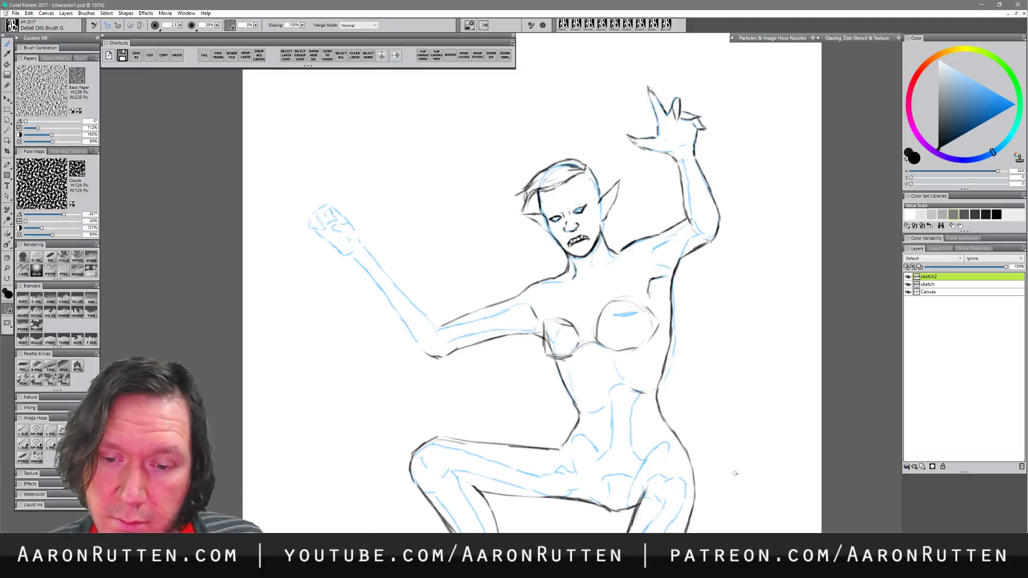
- Hide the blue sketch layer to check the black line work on its own, and show it again
scroll(690, 490, down, 3)
click(908, 284)
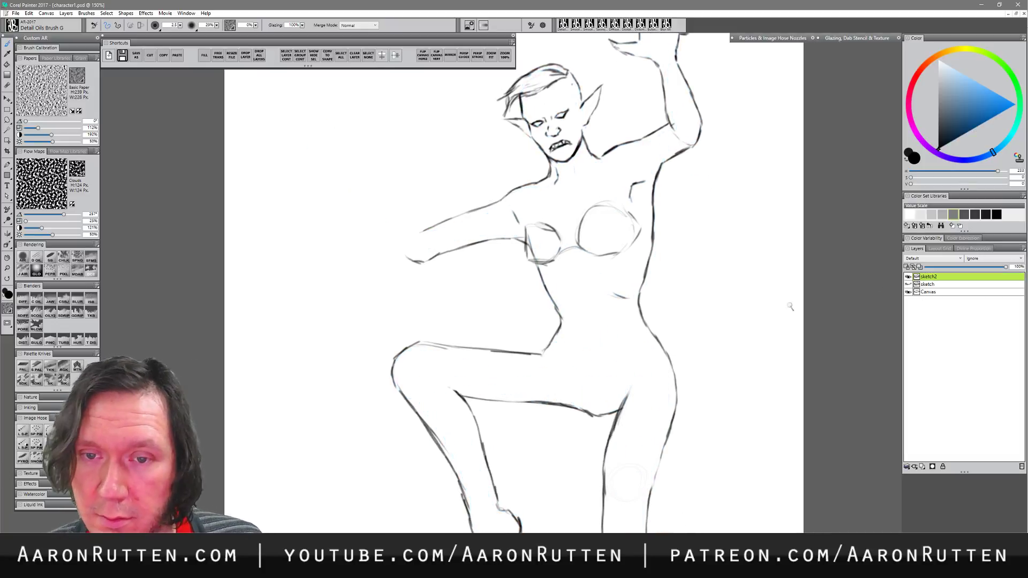
click(908, 285)
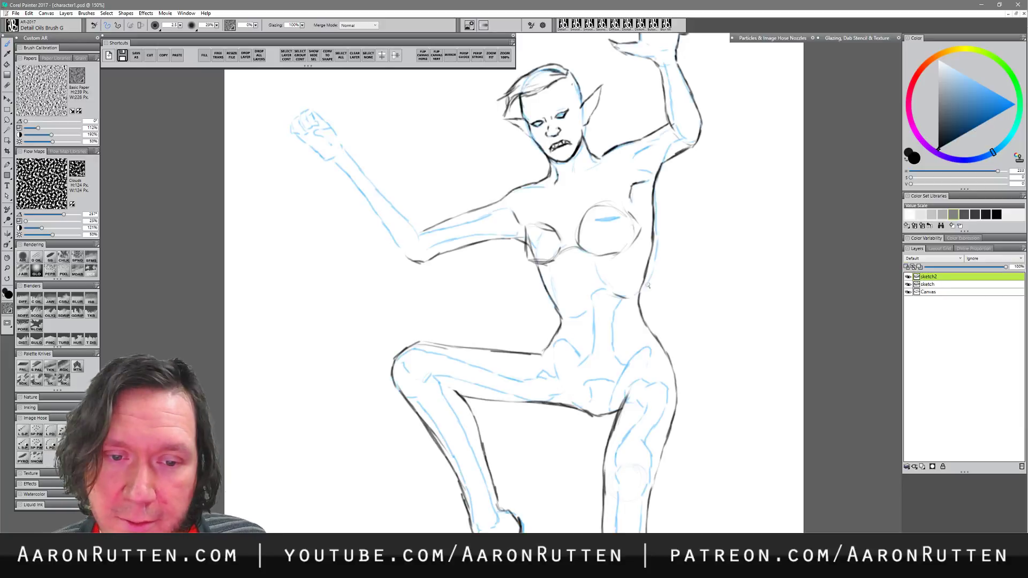
- Outline the outstretched arm's clenched fist in black and draw both edges of its forearm down to the elbow
drag(485, 290, 514, 339)
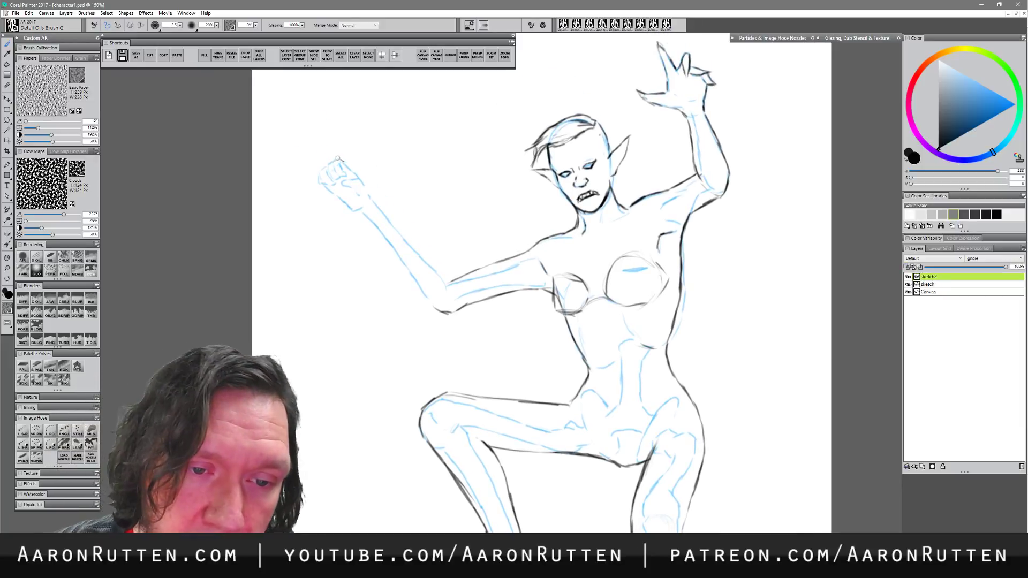
mouse_move(338, 158)
mouse_down()
mouse_move(349, 177)
mouse_move(332, 161)
mouse_move(337, 179)
mouse_move(319, 172)
mouse_move(327, 186)
mouse_move(337, 183)
mouse_move(318, 179)
mouse_move(349, 173)
mouse_move(339, 157)
mouse_move(358, 175)
mouse_move(343, 184)
mouse_move(360, 172)
mouse_move(371, 197)
mouse_move(338, 195)
mouse_move(387, 248)
mouse_up()
mouse_move(373, 191)
mouse_down()
mouse_move(399, 226)
mouse_move(383, 238)
mouse_move(438, 304)
mouse_up()
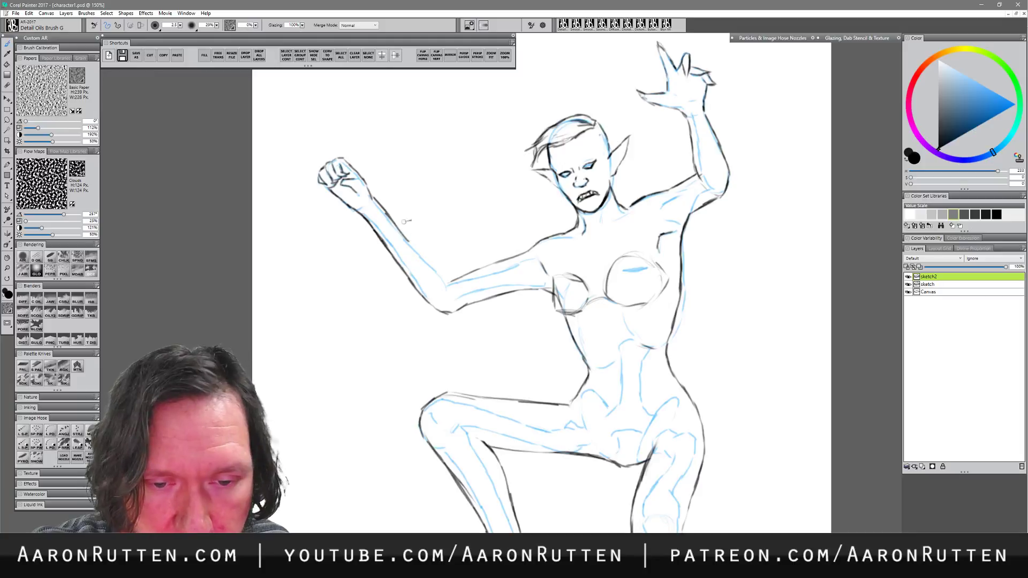
drag(405, 221, 448, 271)
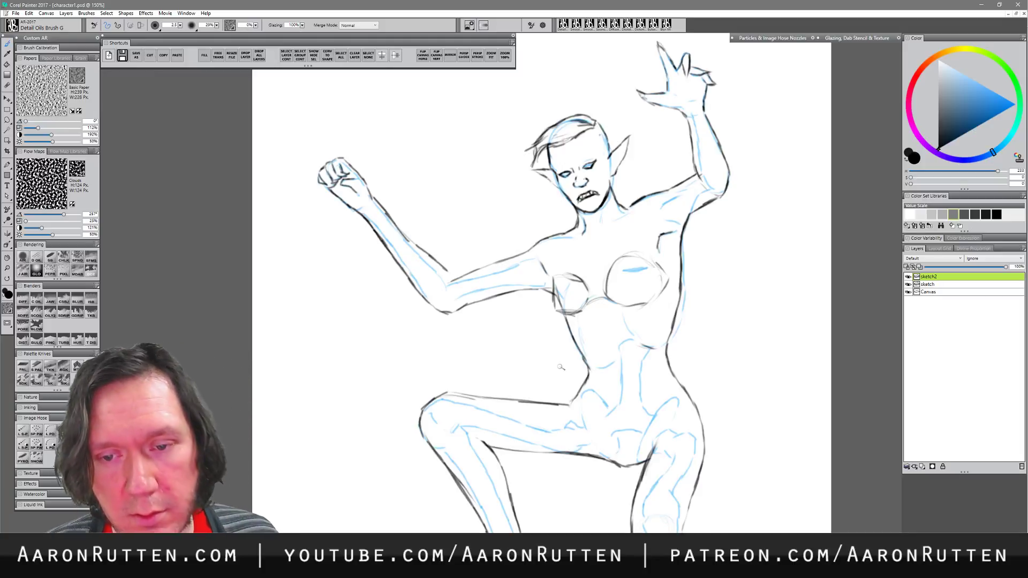
- Undo the outstretched forearm's lines and redraw both edges from the wrist to the elbow
key(ctrl+z)
key(ctrl+z)
key(ctrl+z)
key(ctrl+z)
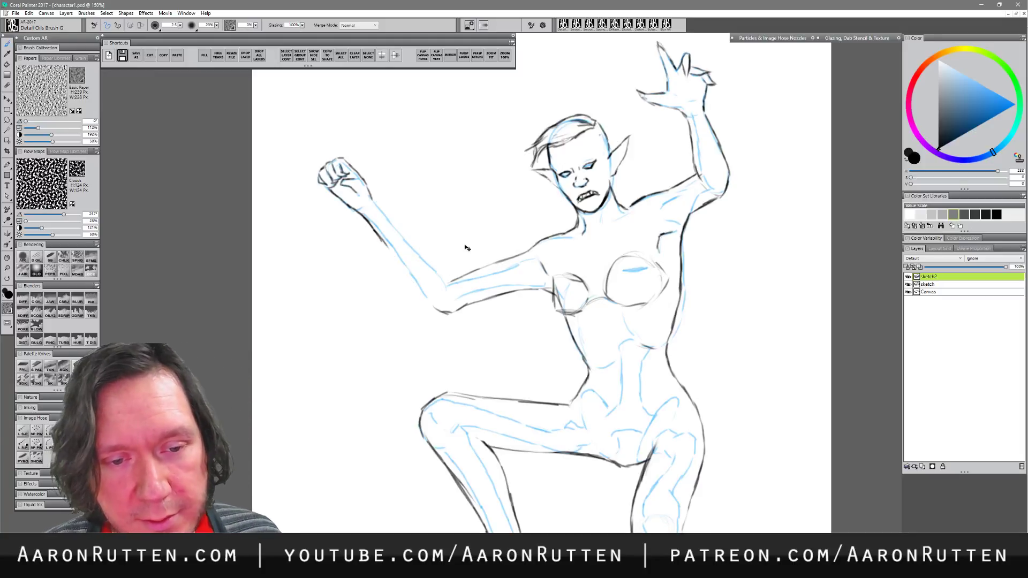
key(ctrl+z)
drag(360, 212, 385, 246)
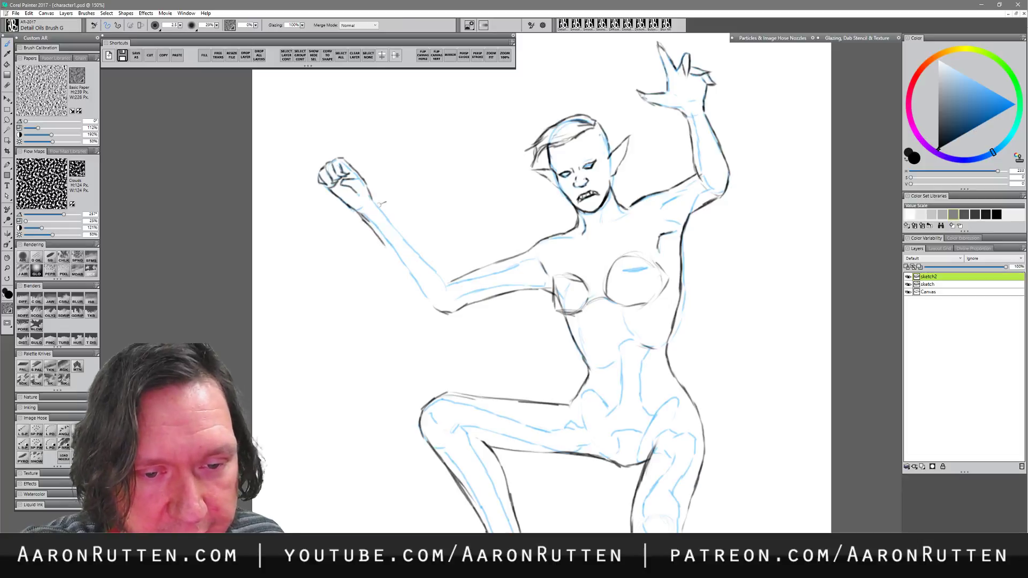
drag(373, 198, 453, 281)
drag(373, 226, 447, 314)
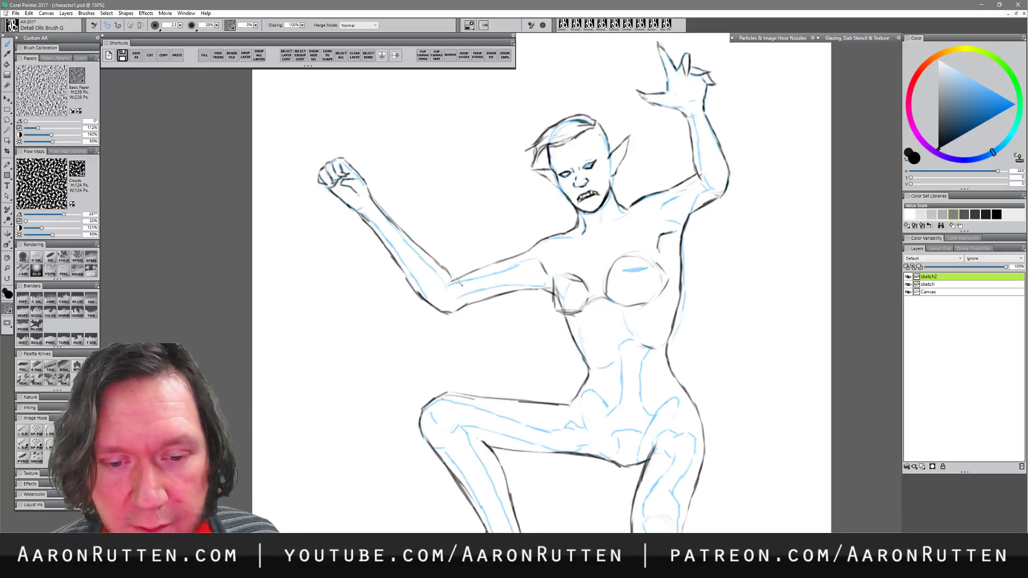
- Darken the outstretched upper arm's top contour from the inner elbow to the shoulder and add inner detail to the near pointed ear
drag(452, 275, 540, 242)
mouse_move(539, 242)
mouse_down()
mouse_move(476, 265)
mouse_move(527, 257)
mouse_move(469, 270)
mouse_move(534, 245)
mouse_move(482, 266)
mouse_move(538, 255)
mouse_move(535, 244)
mouse_move(563, 231)
mouse_move(533, 246)
mouse_up()
key(n)
key(b)
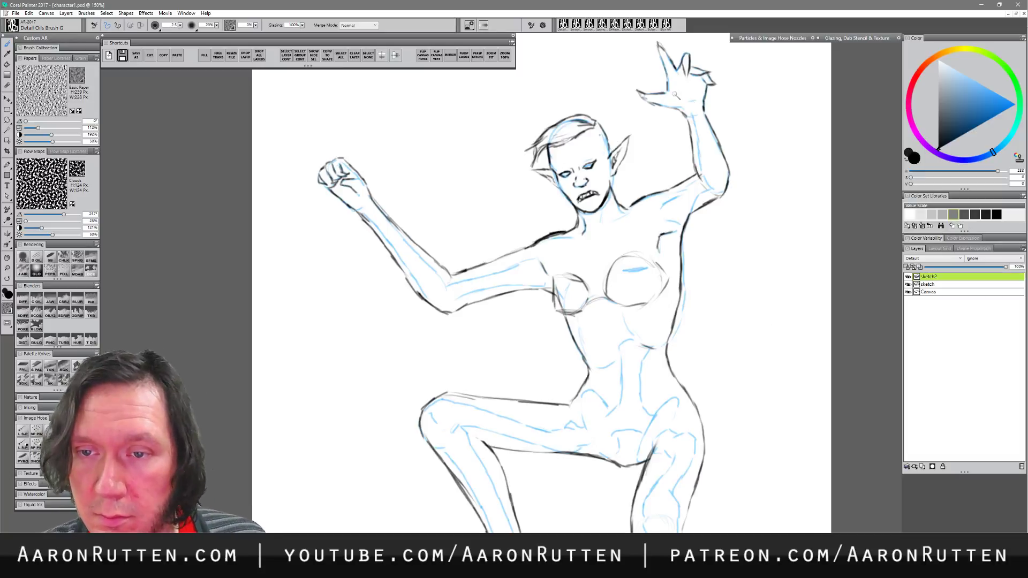
- Check the line work down to the feet, and hide the blue sketch layer to view the whole figure in black lines
drag(709, 491, 707, 438)
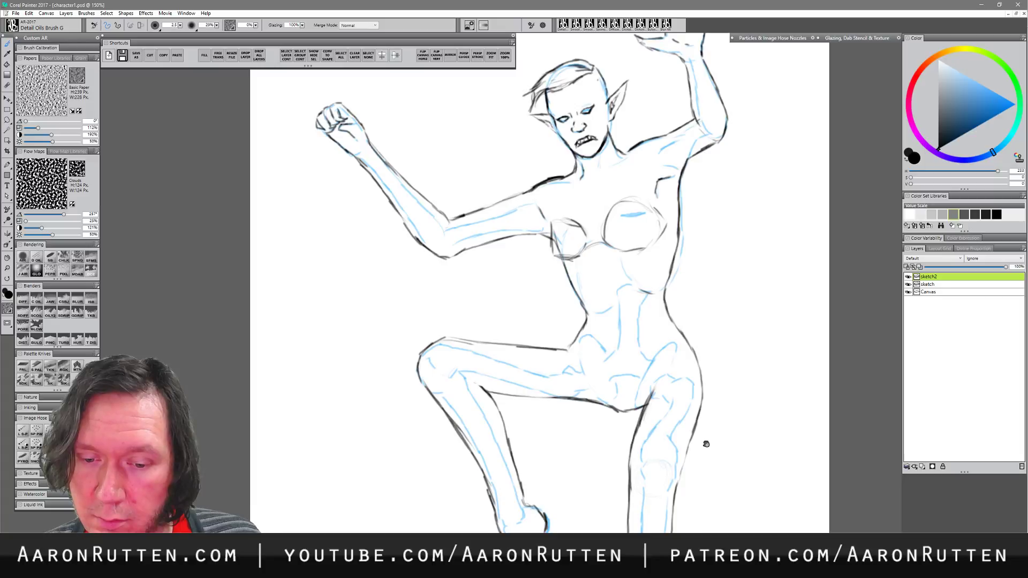
drag(704, 462, 714, 408)
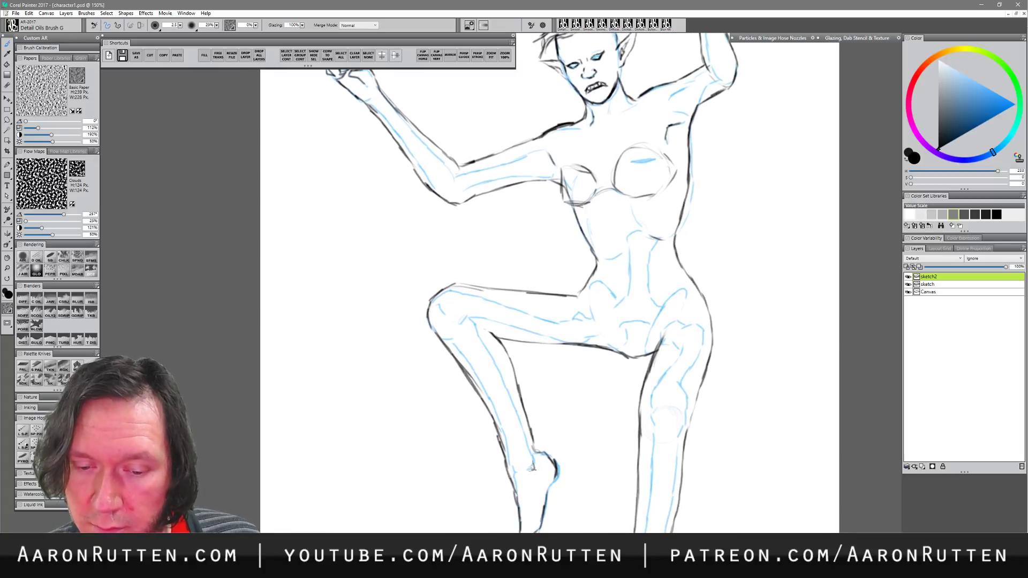
drag(698, 372, 712, 315)
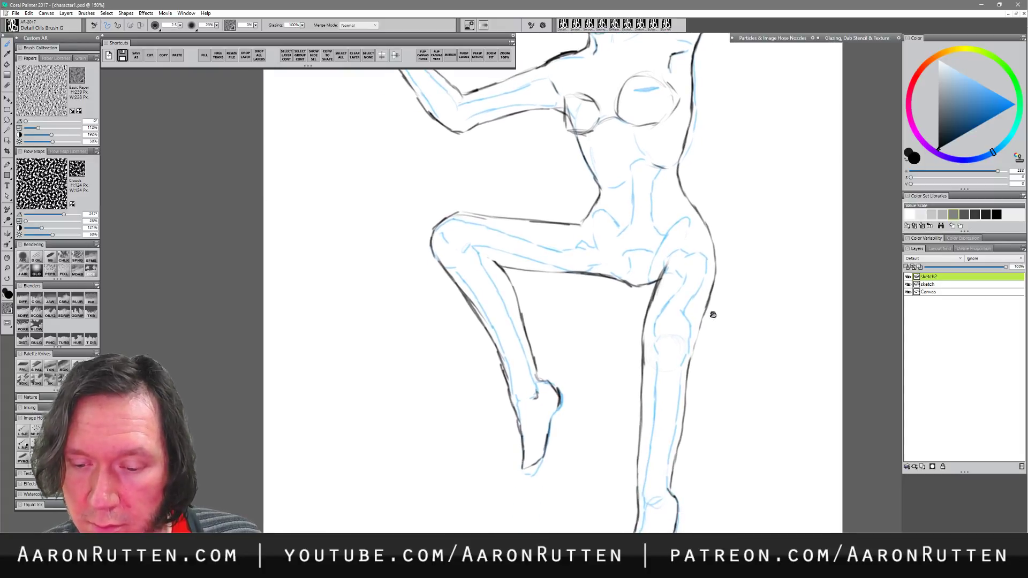
drag(681, 389, 674, 468)
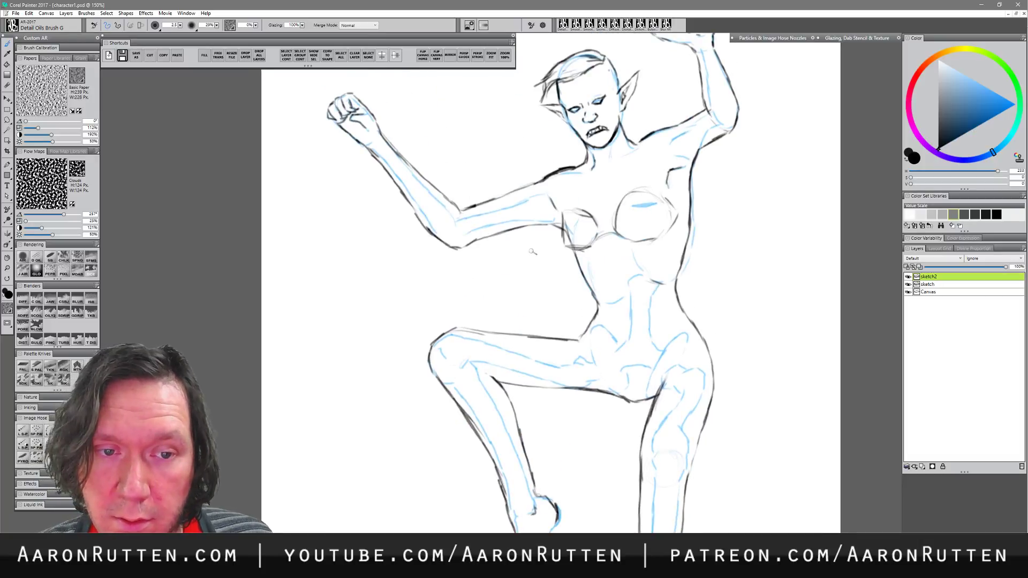
click(908, 284)
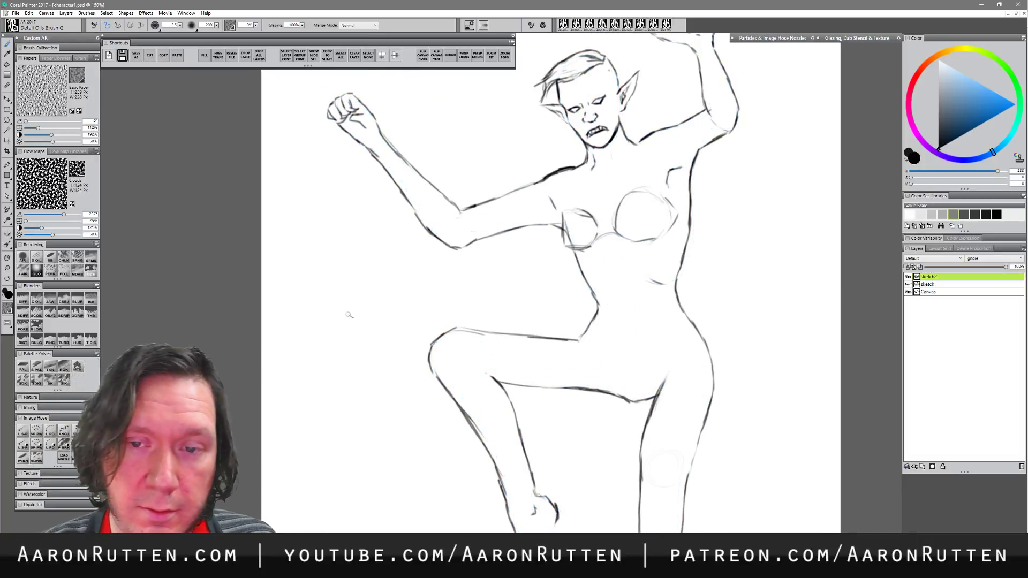
click(7, 268)
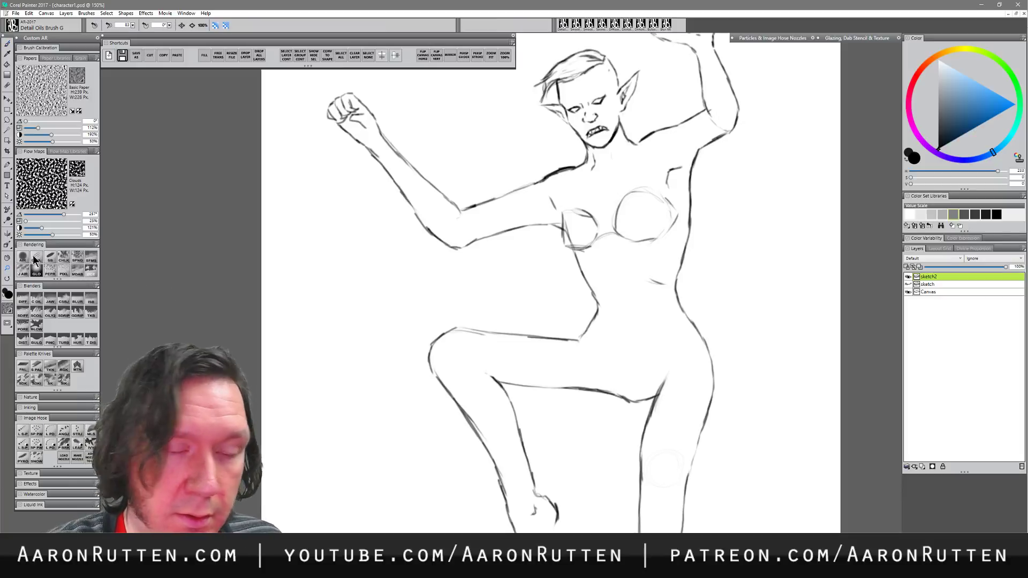
alt+click(551, 311)
alt+click(551, 311)
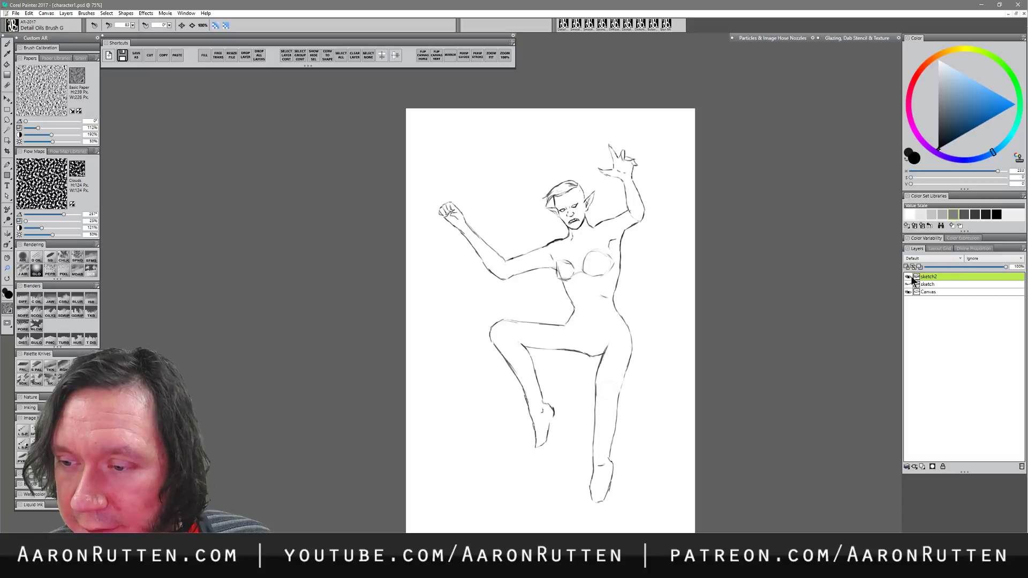
- Fill the sketch2 layer's lines with a saturated blue at 100% opacity and lower the layer's opacity to about 44%
drag(1007, 110, 1025, 112)
key(ctrl+f)
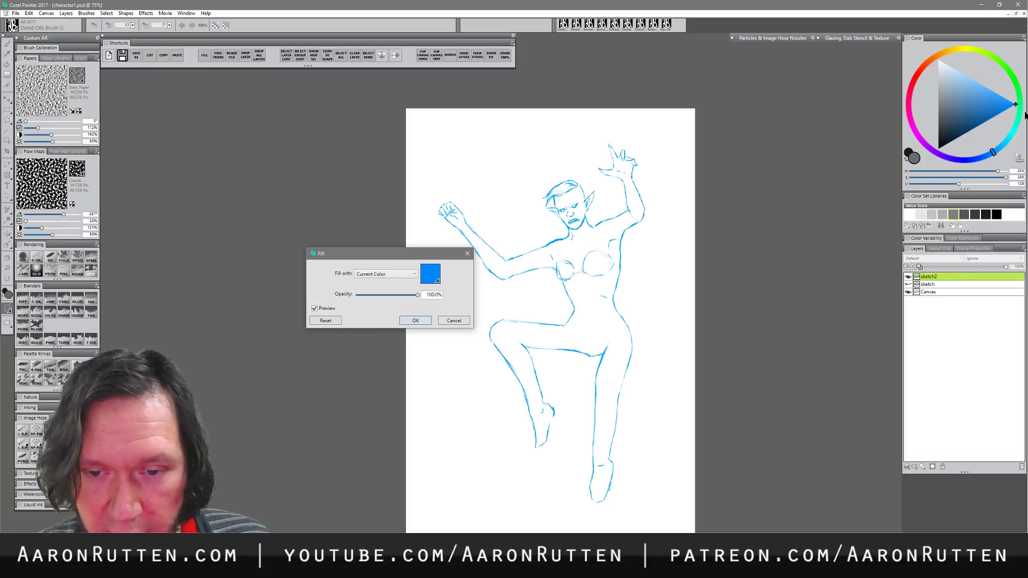
key(Return)
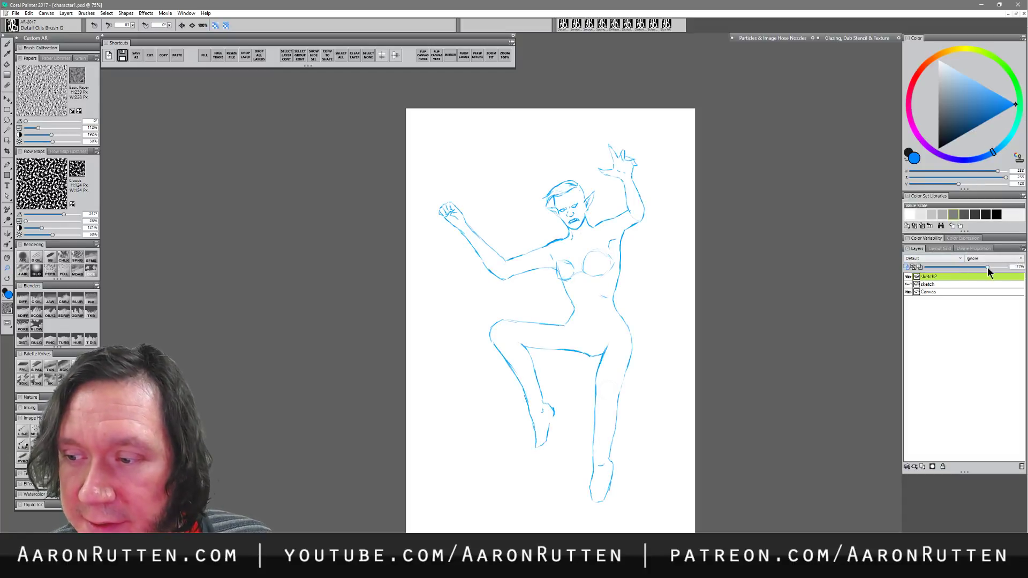
drag(987, 268, 968, 267)
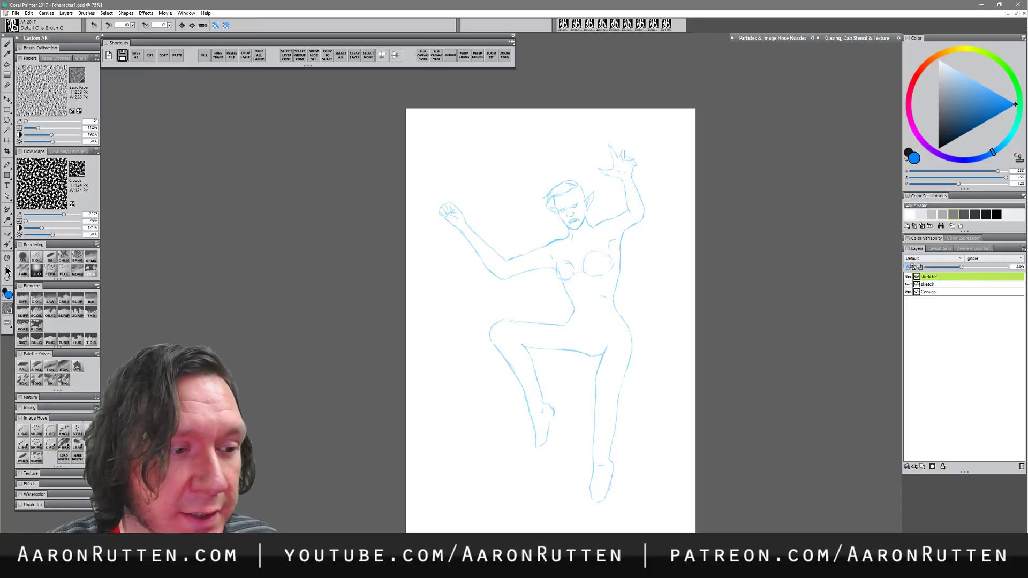
click(578, 245)
click(577, 246)
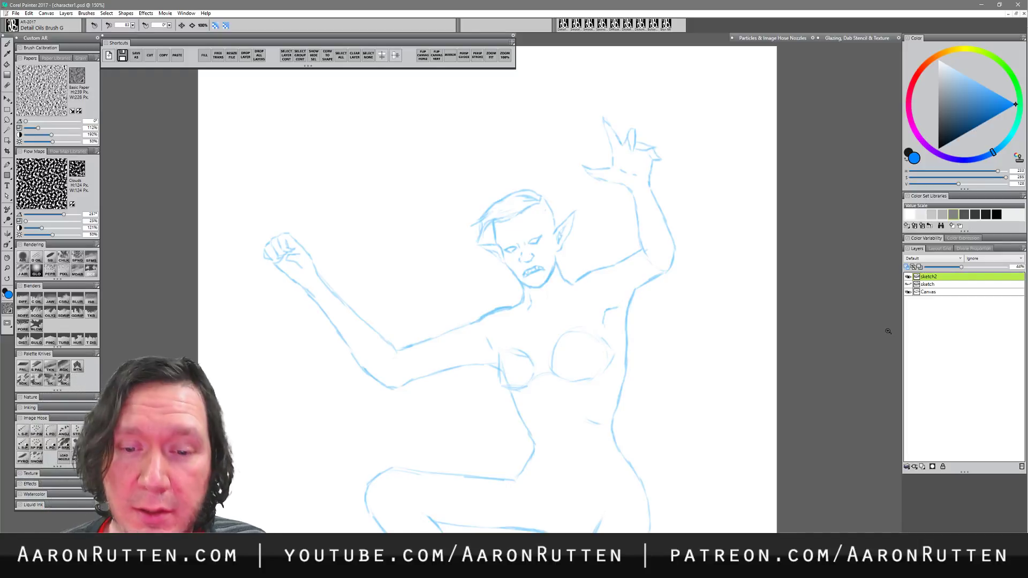
click(931, 285)
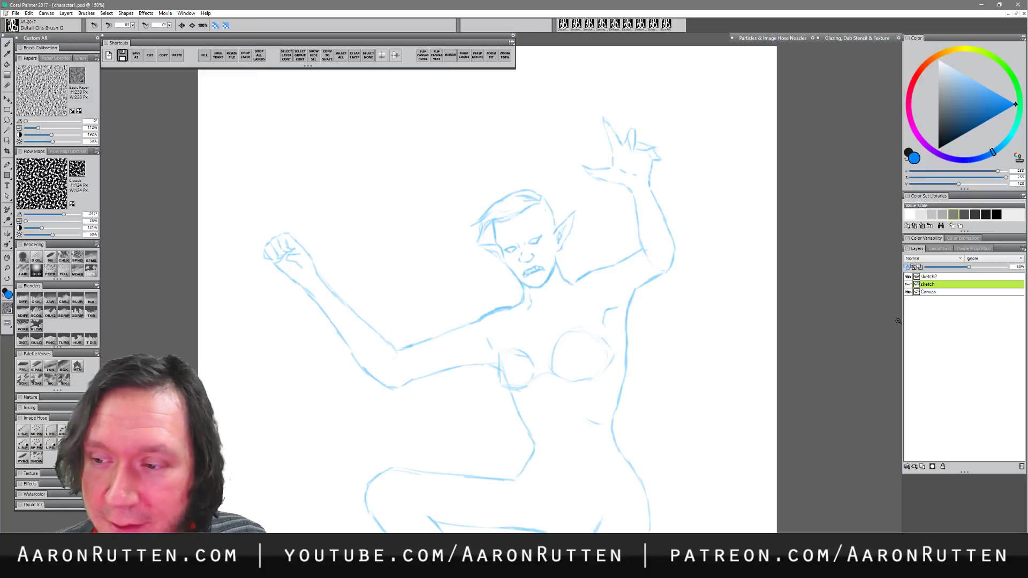
click(935, 276)
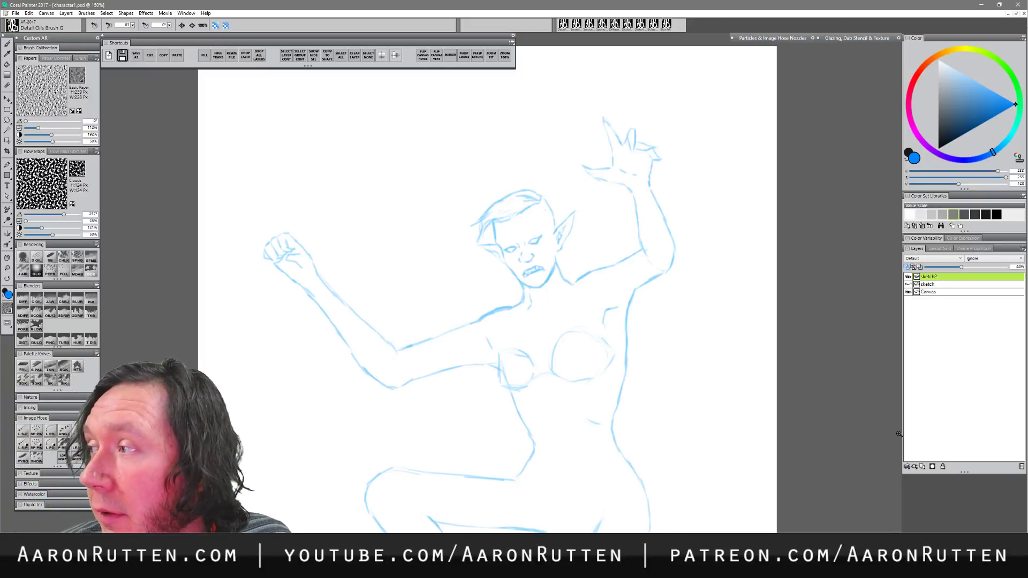
- Erase the far ear on the sketch2 layer and redraw it shorter beside the face
key(m)
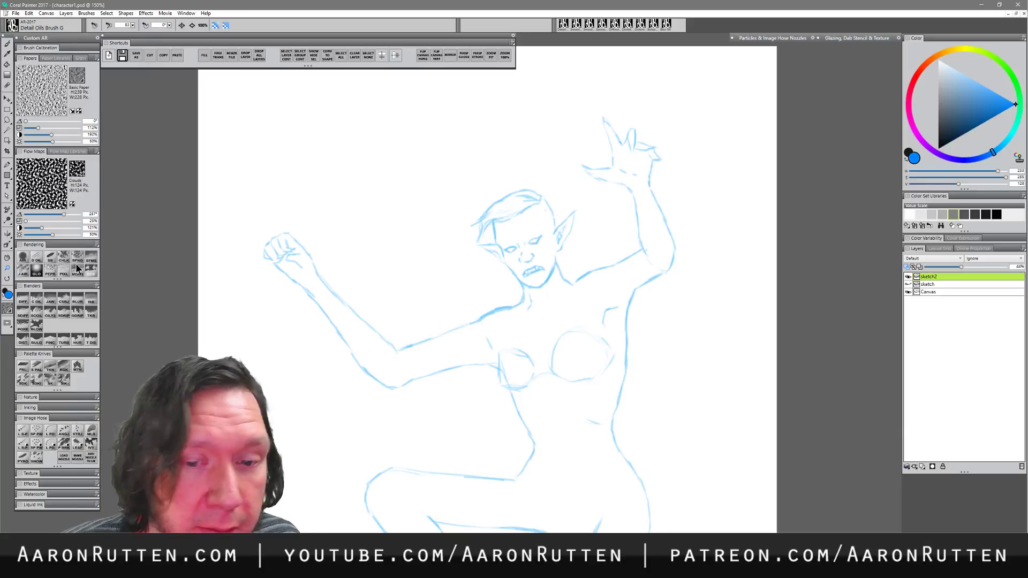
alt+click(557, 301)
drag(562, 375, 567, 300)
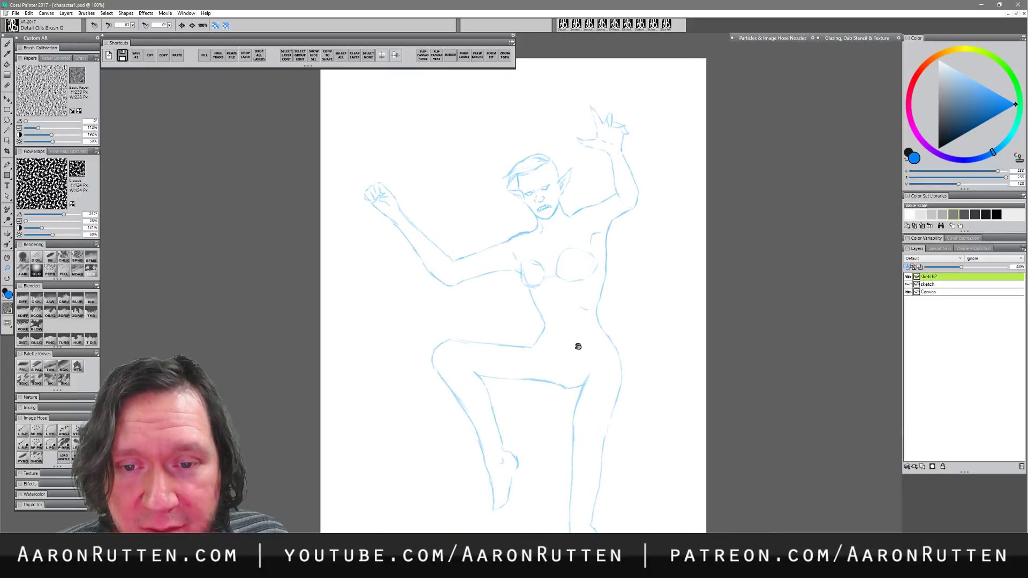
drag(608, 376, 614, 360)
drag(658, 463, 658, 476)
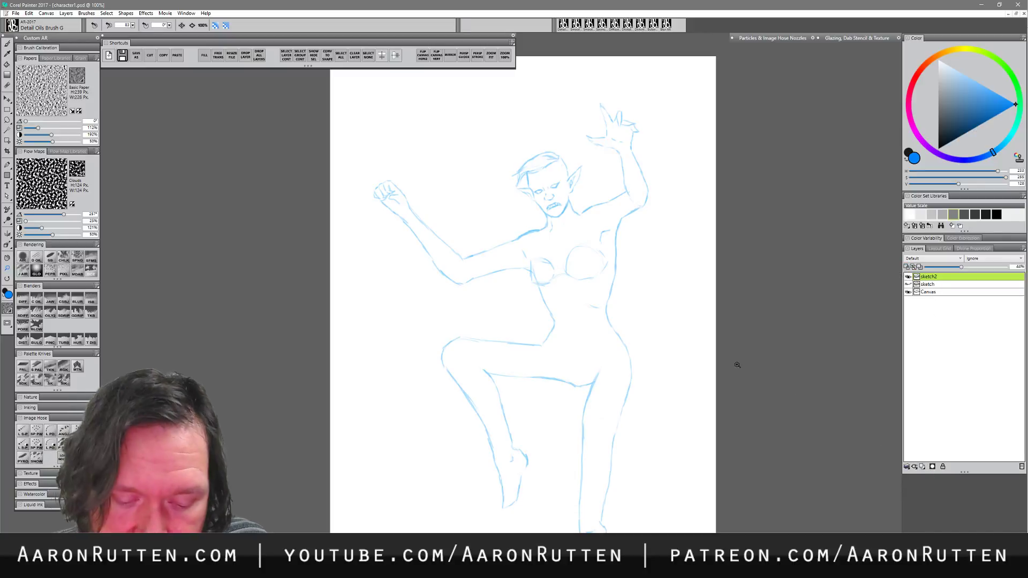
key(b)
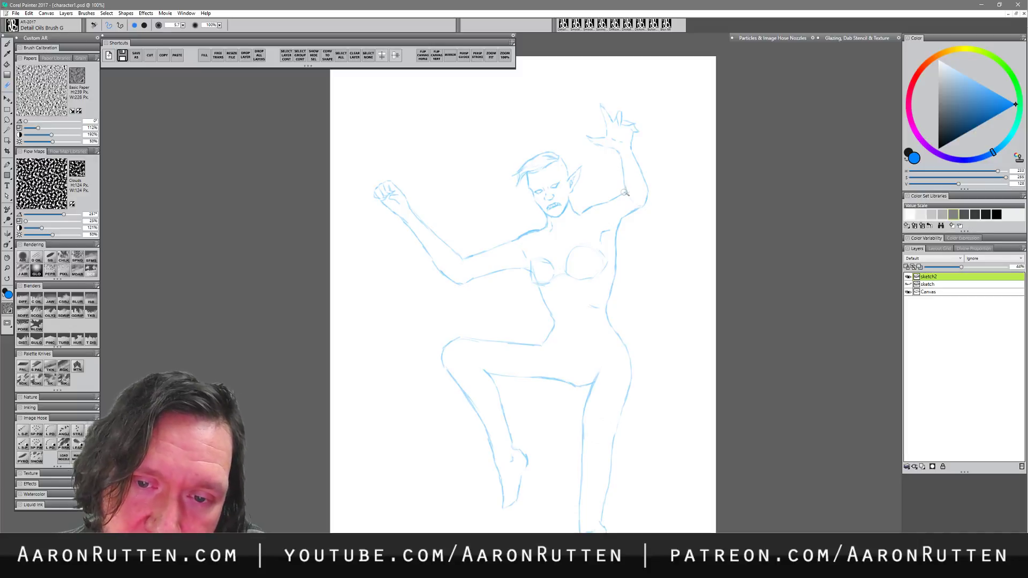
key(b)
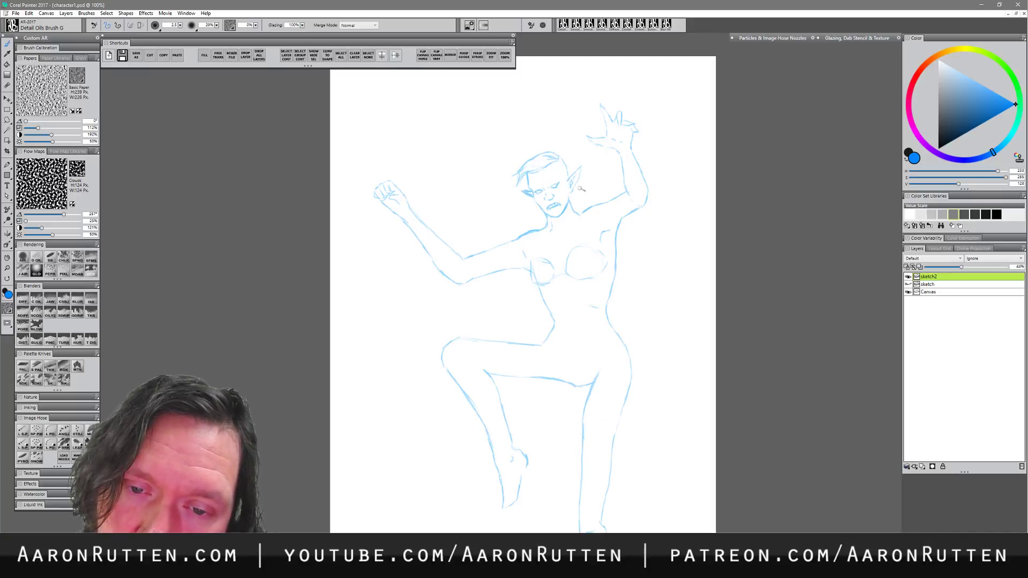
- Erase the outstretched forearm's lower edge with a larger eraser and redraw it in blue as a fuller curve ending in a pointed elbow
key(n)
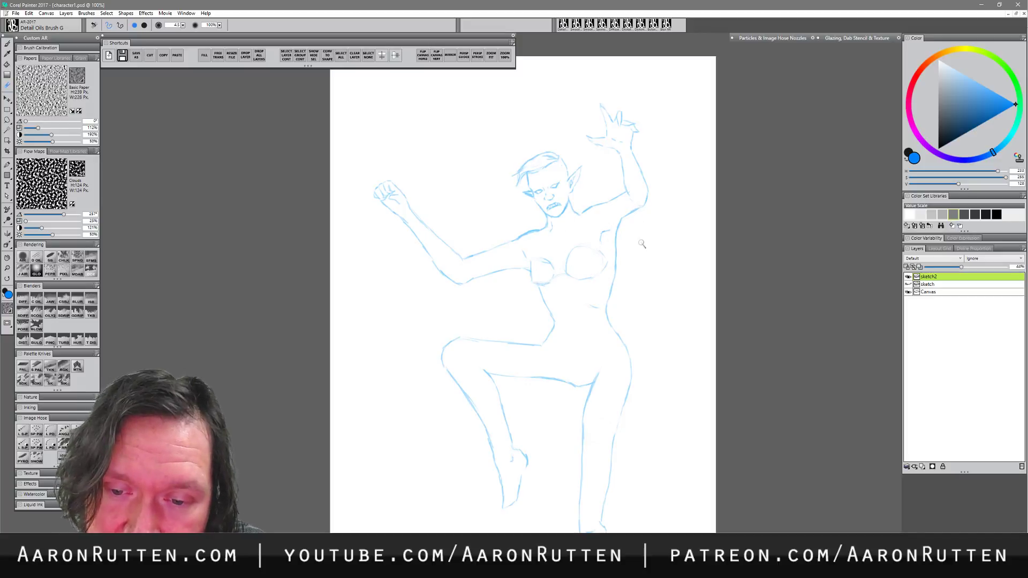
drag(610, 257, 610, 259)
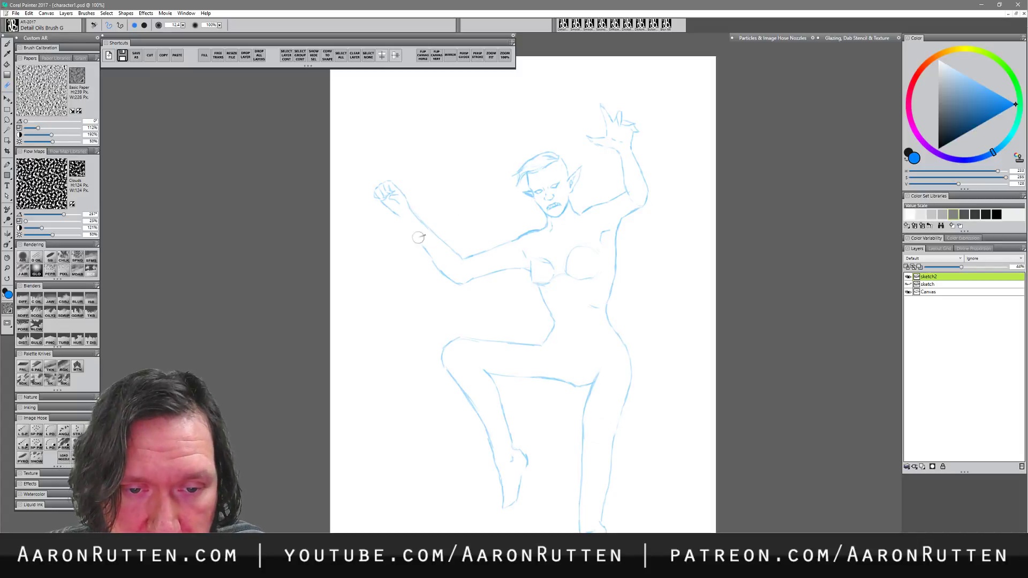
mouse_move(418, 237)
mouse_down()
mouse_move(469, 289)
mouse_move(506, 278)
mouse_up()
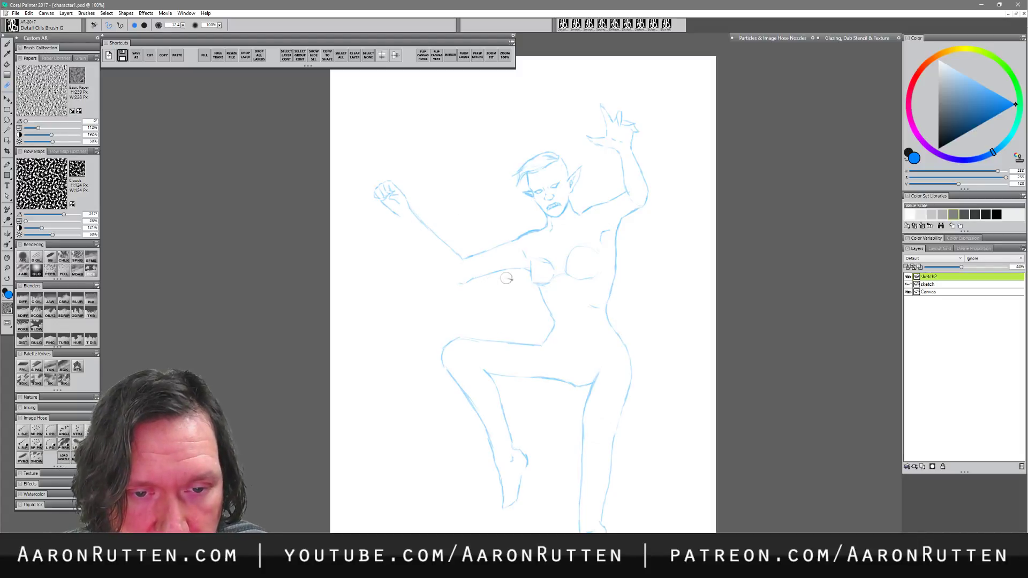
key(b)
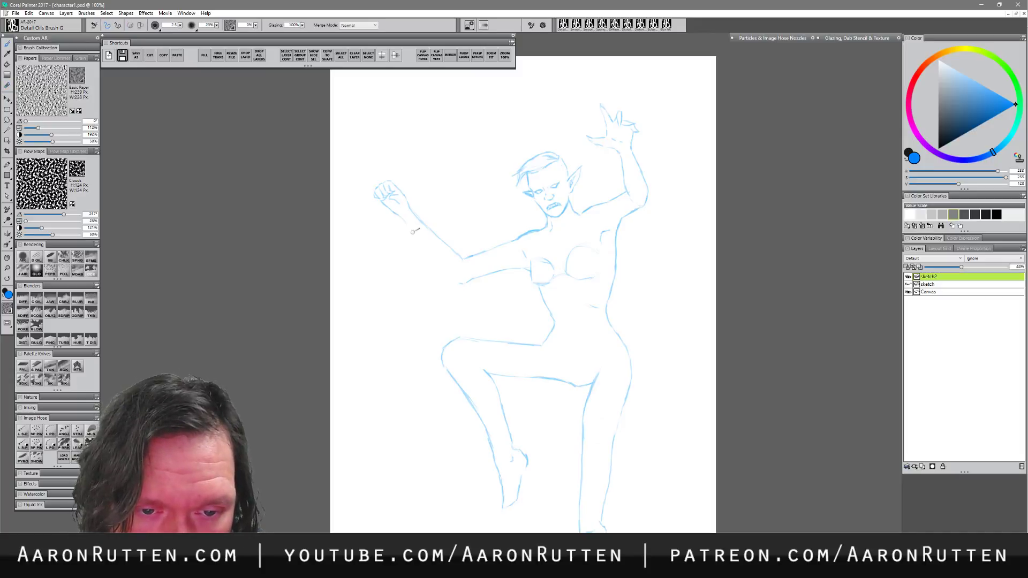
drag(415, 232, 466, 282)
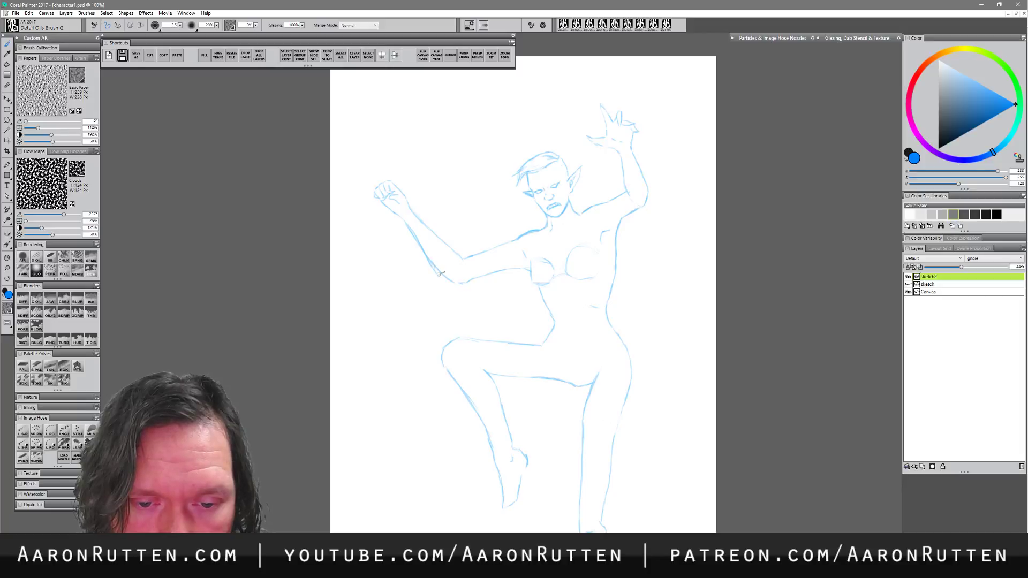
drag(440, 274, 450, 286)
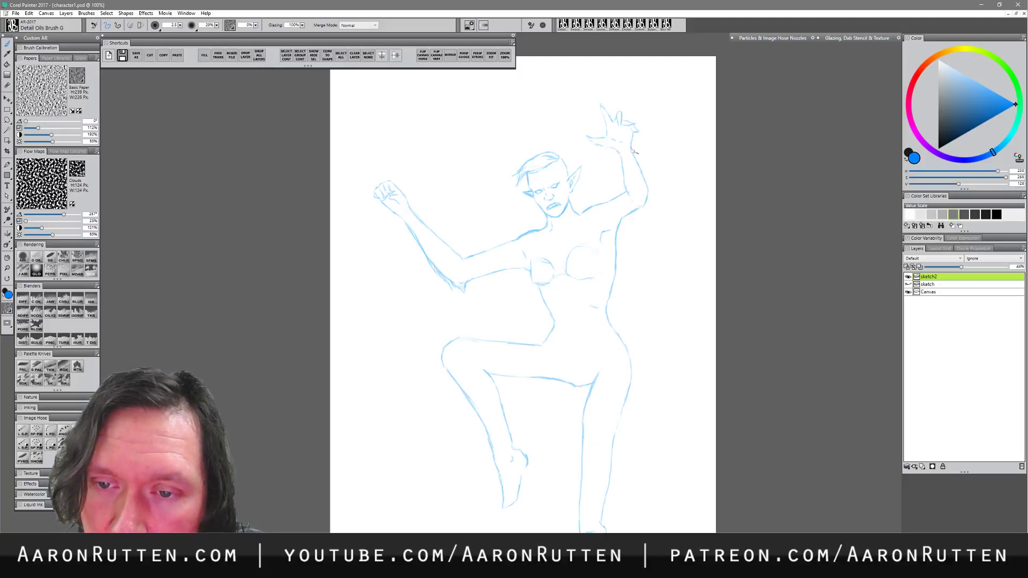
- Redraw the raised forearm's outer edge down to a pointed elbow and erase the old contour inside it
drag(646, 171, 652, 188)
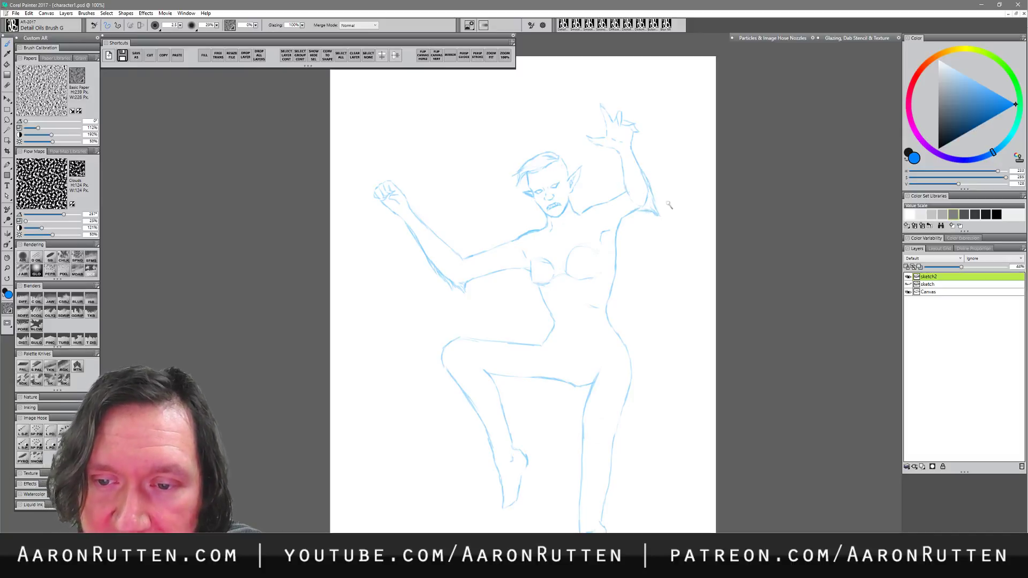
key(n)
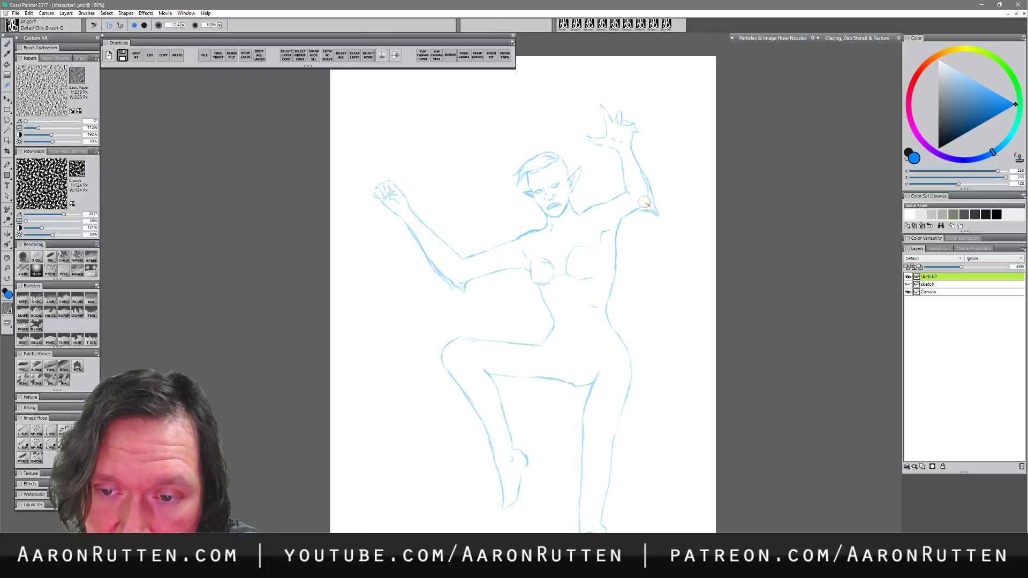
drag(646, 202, 641, 184)
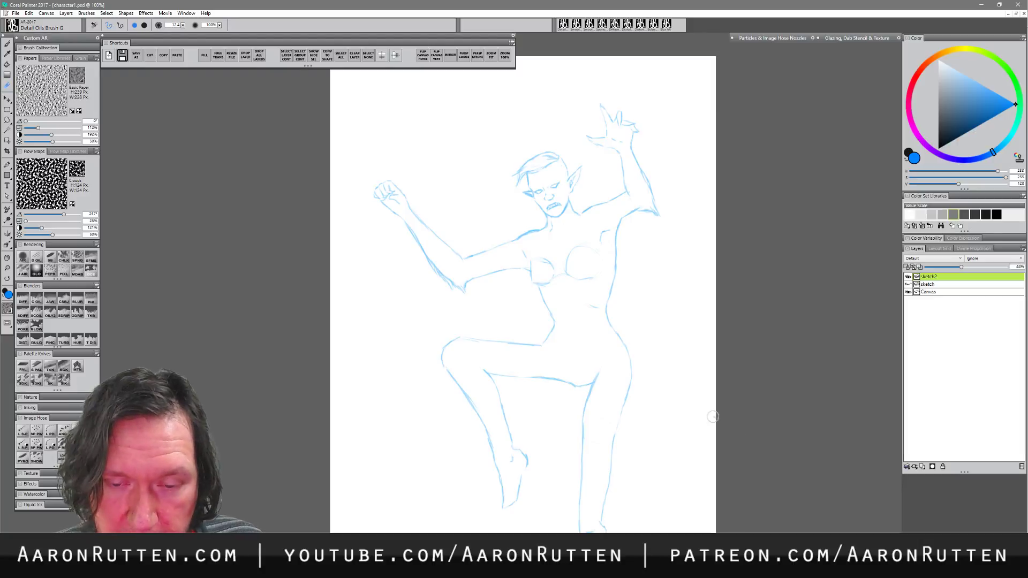
key(b)
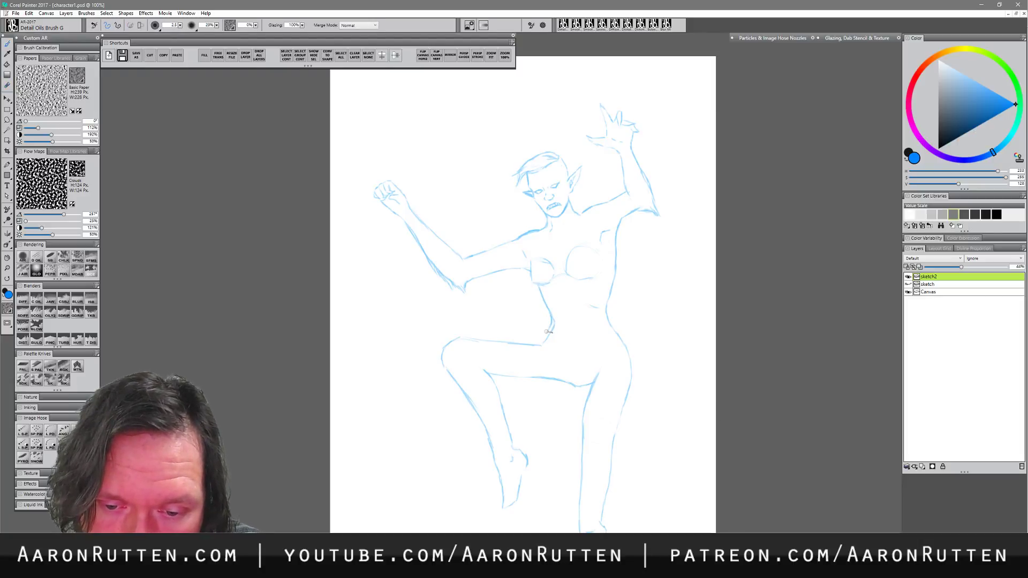
- Redraw the waist's curve into the top edge of the raised thigh and erase the old contour line
mouse_move(552, 327)
mouse_down()
mouse_move(536, 339)
mouse_move(482, 337)
mouse_move(514, 338)
mouse_up()
drag(469, 337, 482, 337)
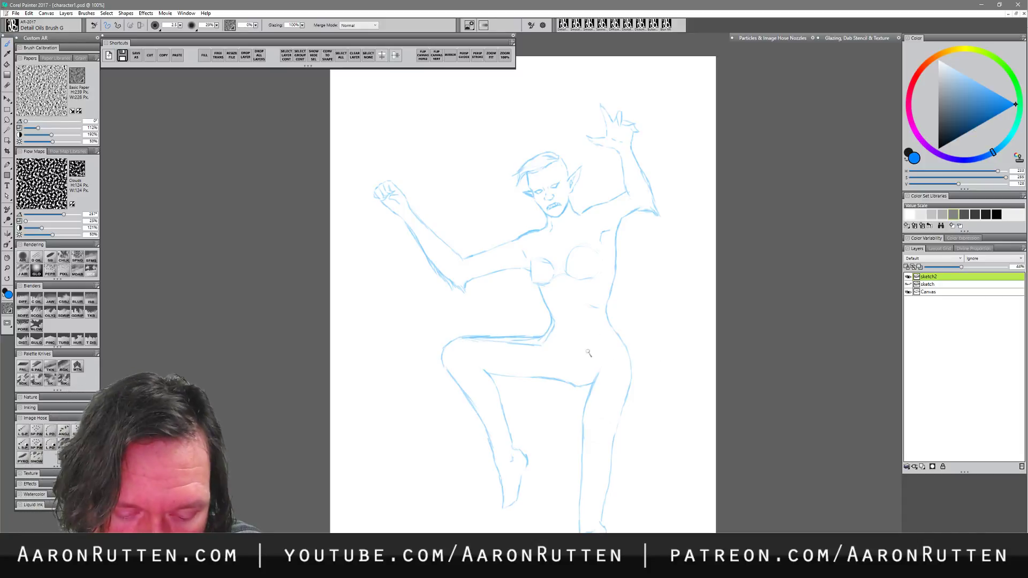
key(n)
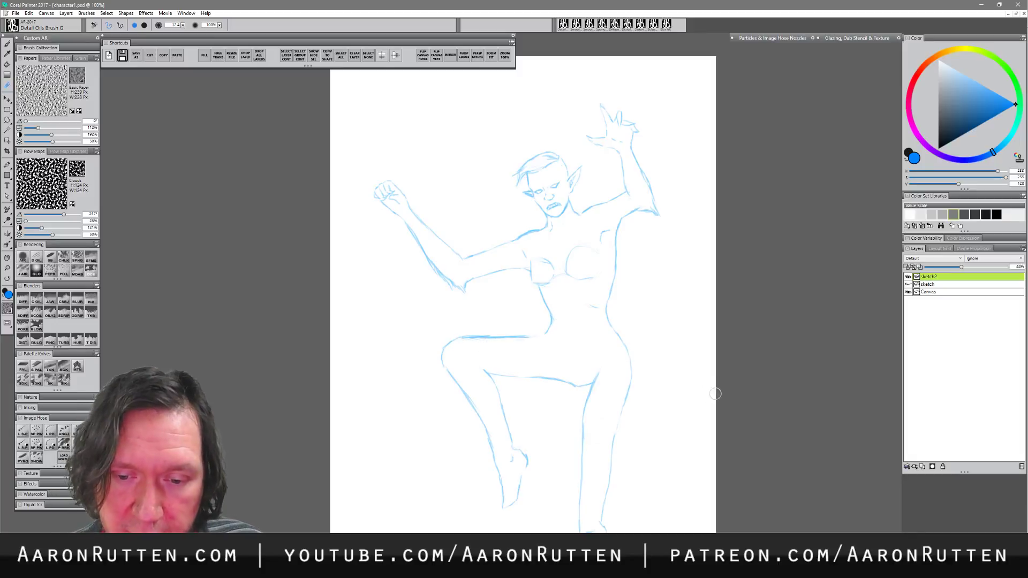
key(b)
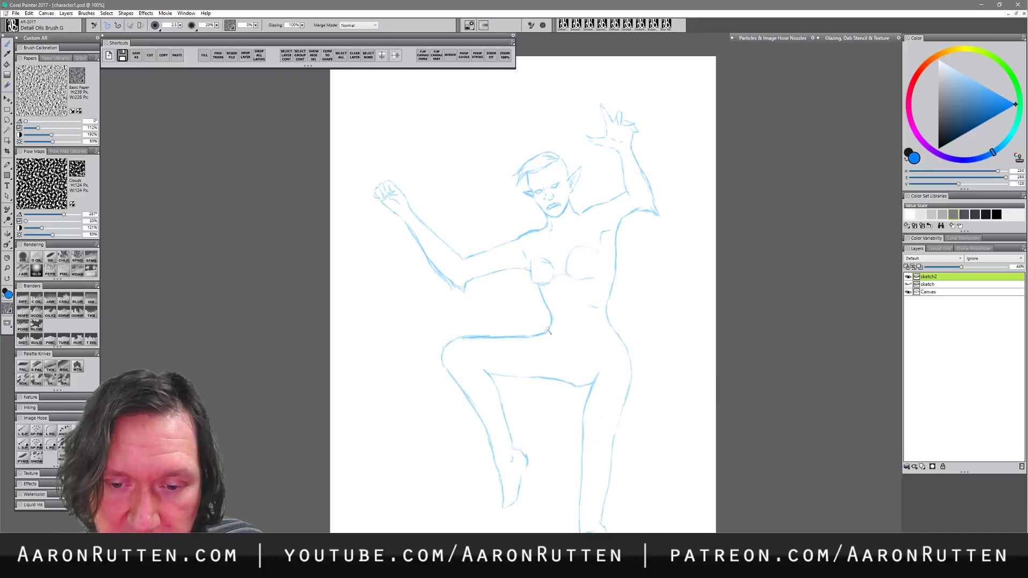
- Redraw the underside of the raised thigh from knee to crotch and erase the old line below it
drag(490, 373, 591, 382)
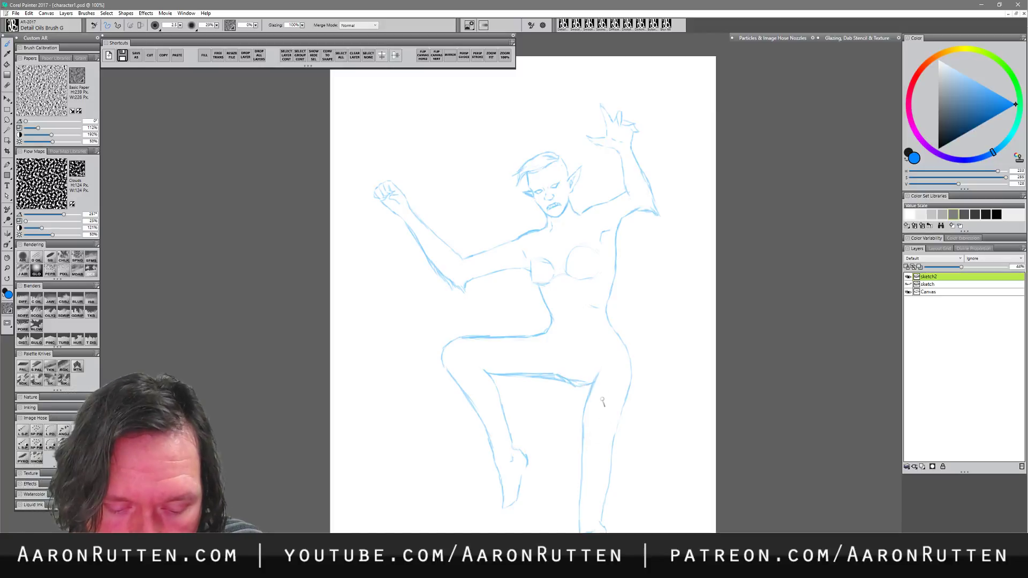
key(n)
drag(561, 383, 525, 378)
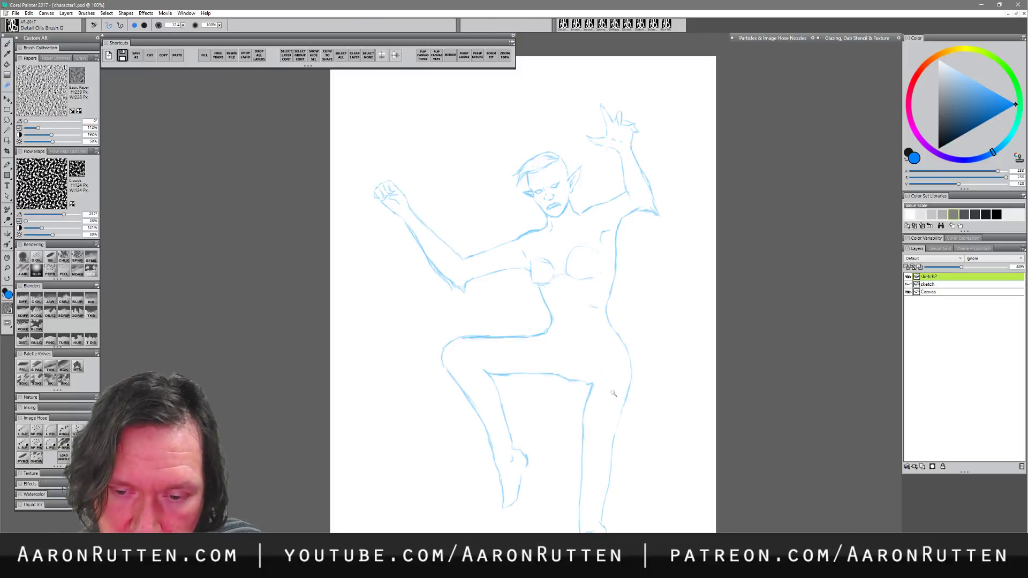
- Redraw the bent leg's shin and calf contours from knee to ankle, erasing the old lines
key(b)
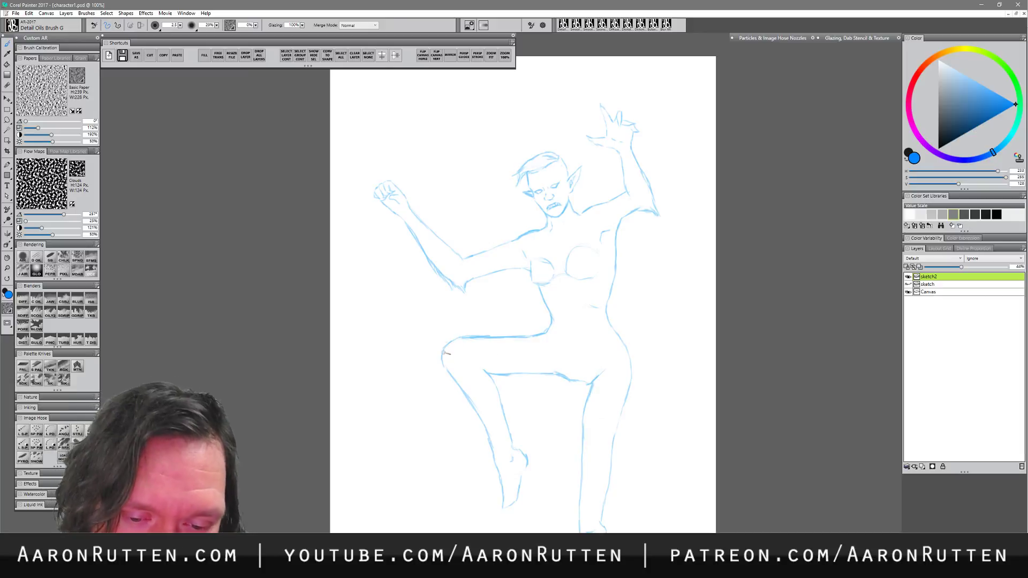
drag(456, 378, 492, 447)
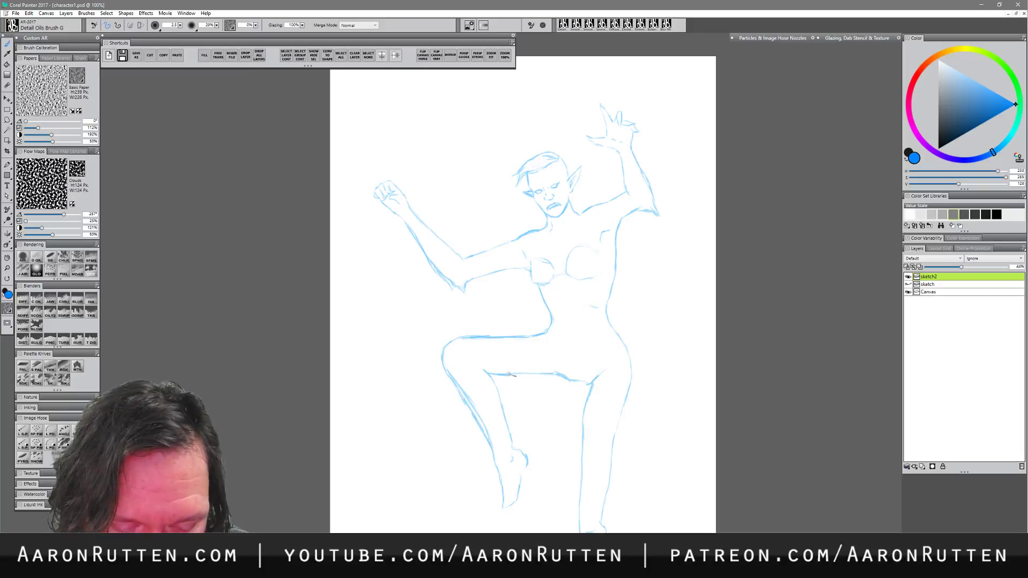
key(n)
drag(465, 384, 484, 420)
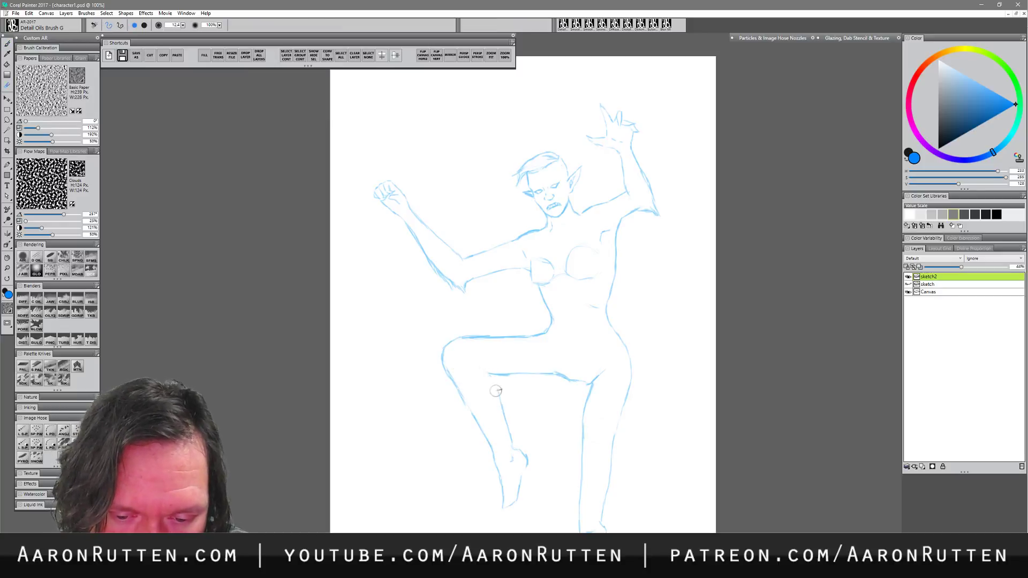
key(b)
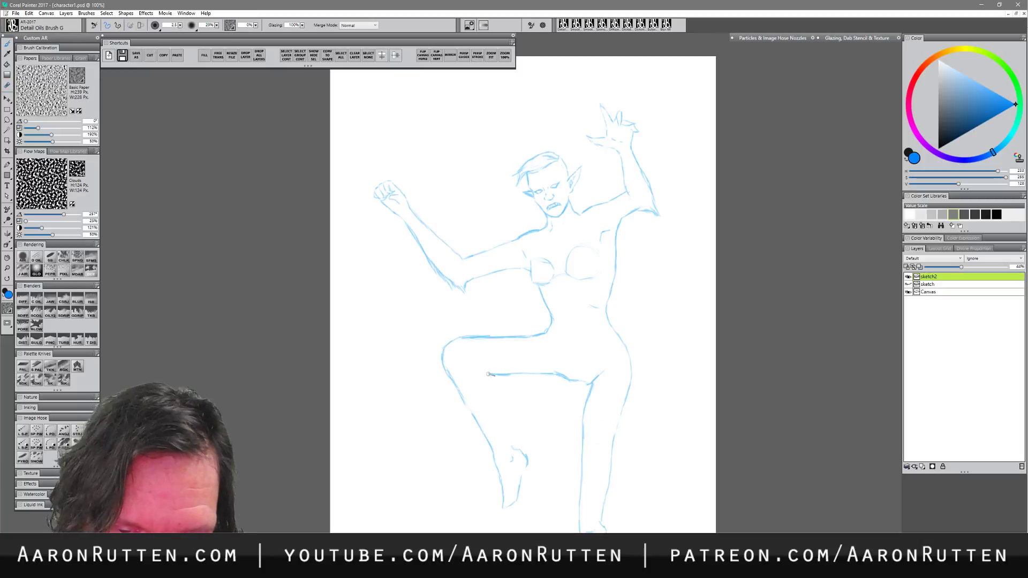
drag(488, 376, 514, 449)
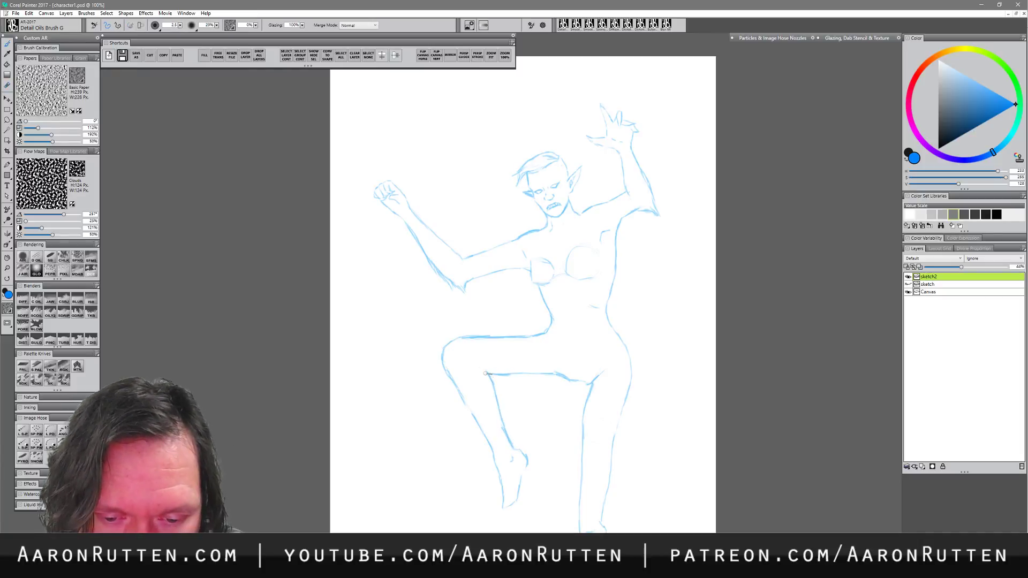
- Redraw the standing leg's inner contour as a straighter line from crotch to ankle and erase the old one
drag(617, 452, 600, 379)
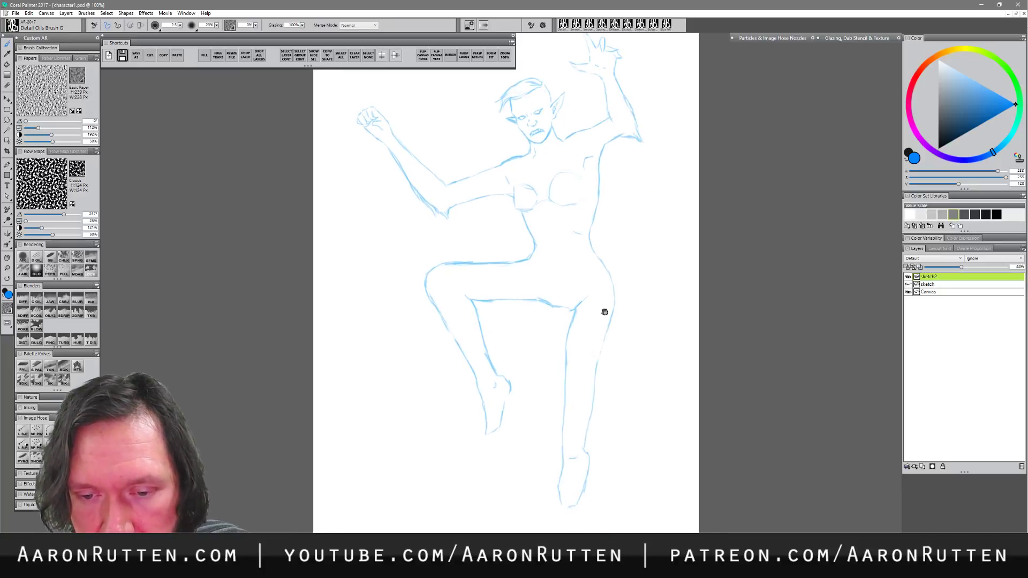
mouse_move(576, 309)
mouse_down()
mouse_move(565, 343)
mouse_move(577, 294)
mouse_move(566, 352)
mouse_move(572, 295)
mouse_move(577, 316)
mouse_up()
key(n)
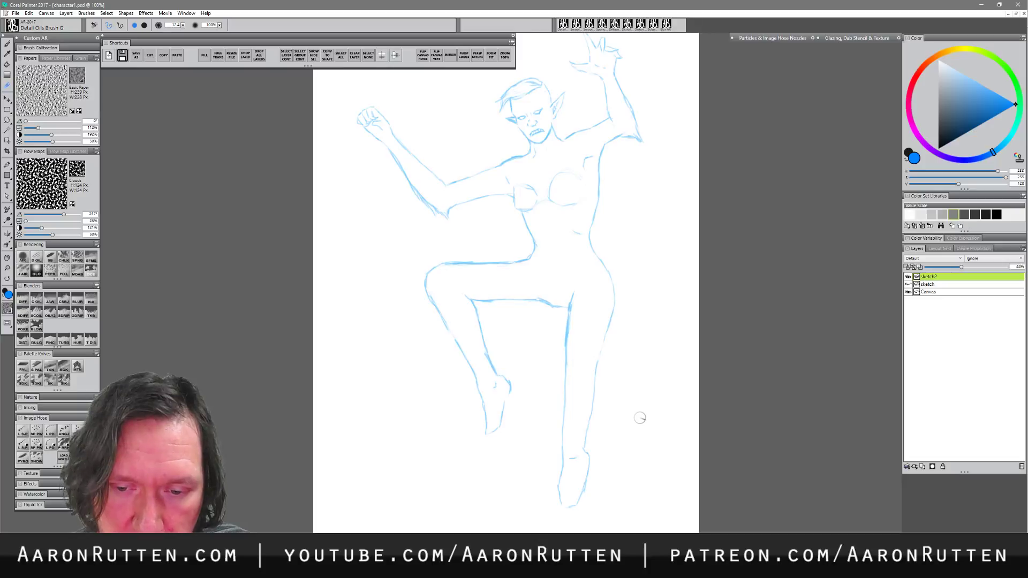
key(b)
drag(569, 397, 565, 461)
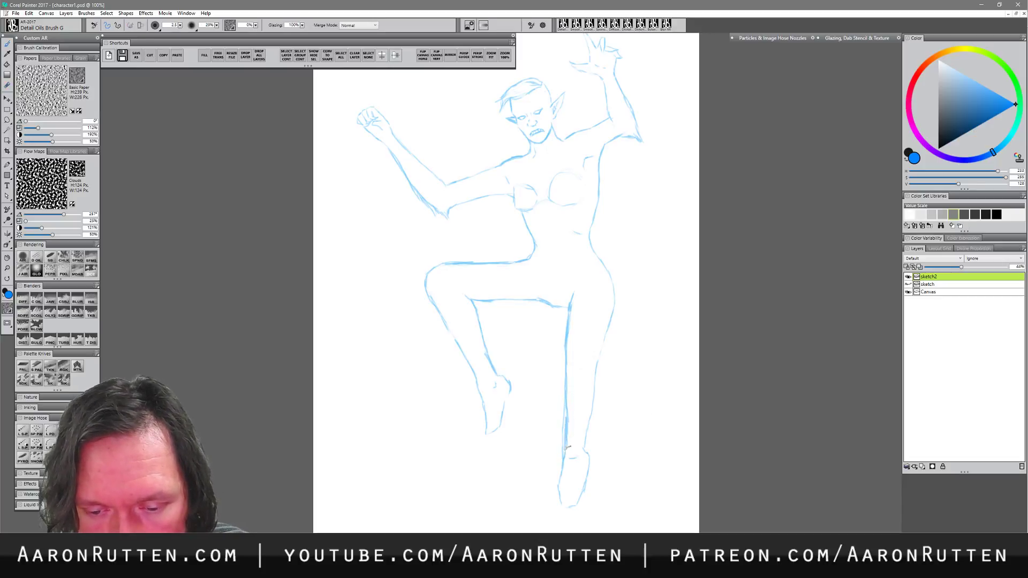
key(n)
drag(560, 398, 559, 453)
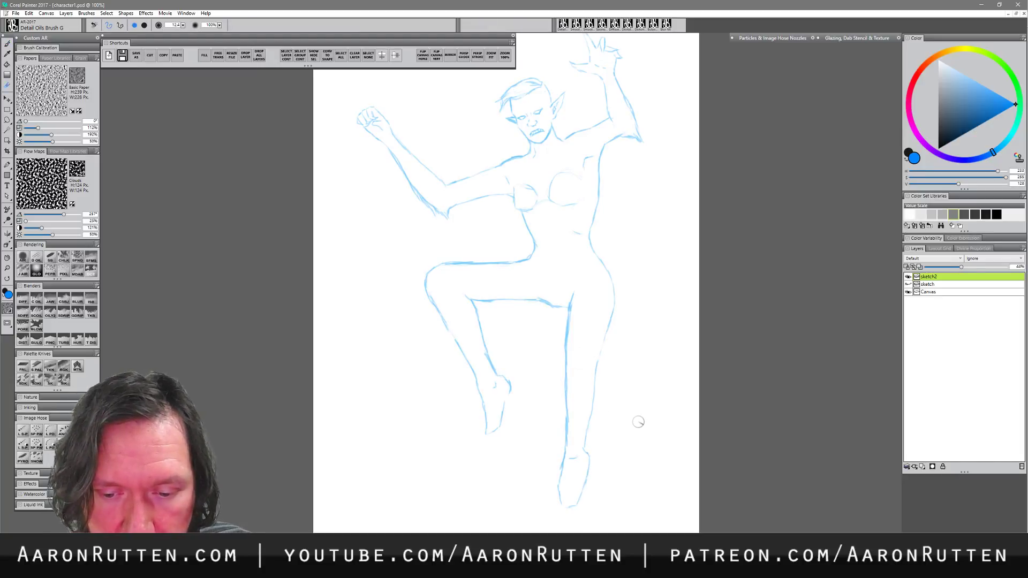
- Redraw the torso's outer contour below the raised arm from ribs through waist to hip, and erase the old line
drag(617, 420, 599, 470)
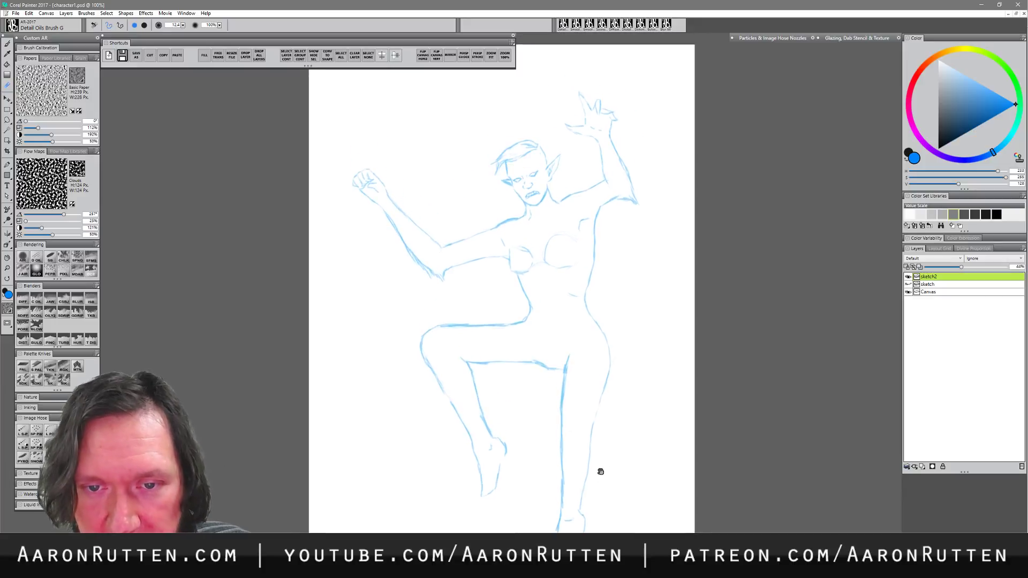
drag(608, 428, 609, 448)
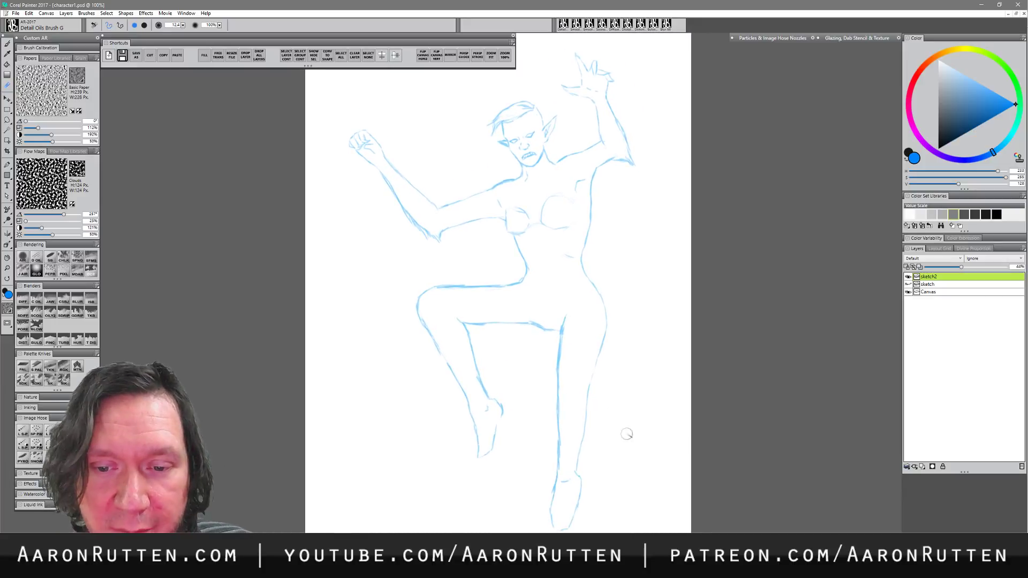
key(b)
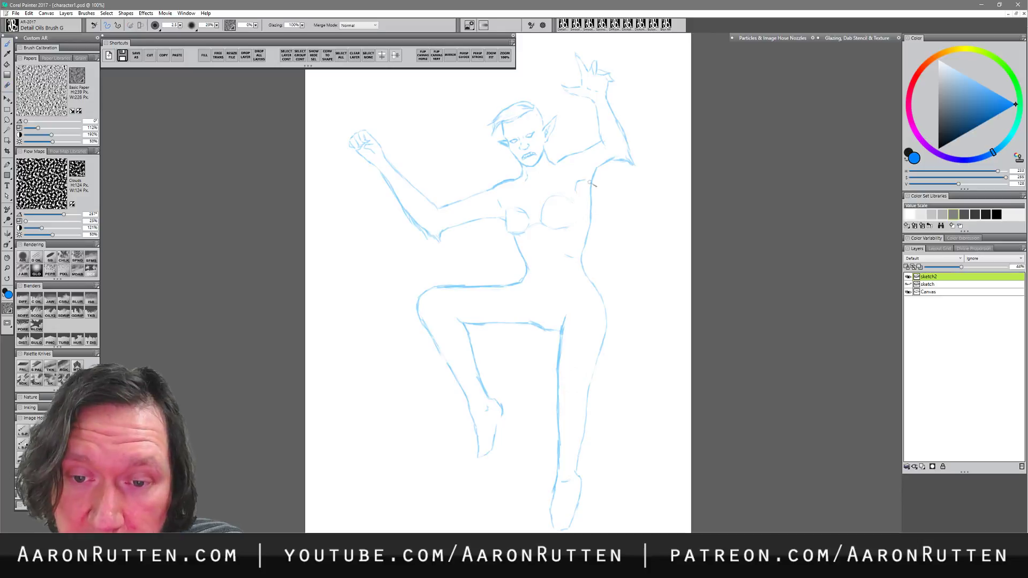
mouse_move(591, 231)
mouse_down()
mouse_move(586, 256)
mouse_move(600, 301)
mouse_up()
key(n)
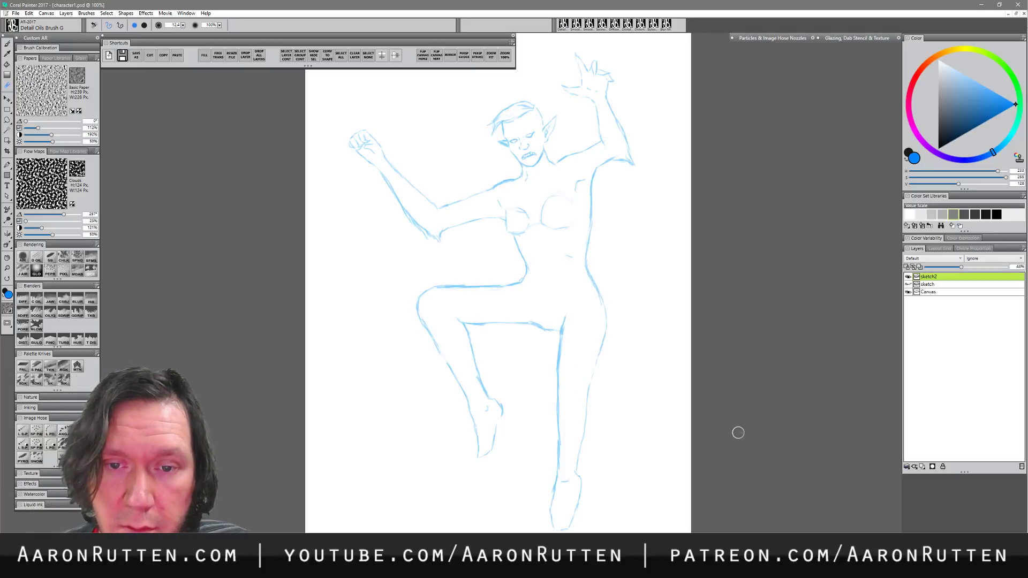
- Strengthen the contours of both shoulders and upper arms and the raised arm's armpit with blue strokes
drag(623, 385, 629, 422)
key(b)
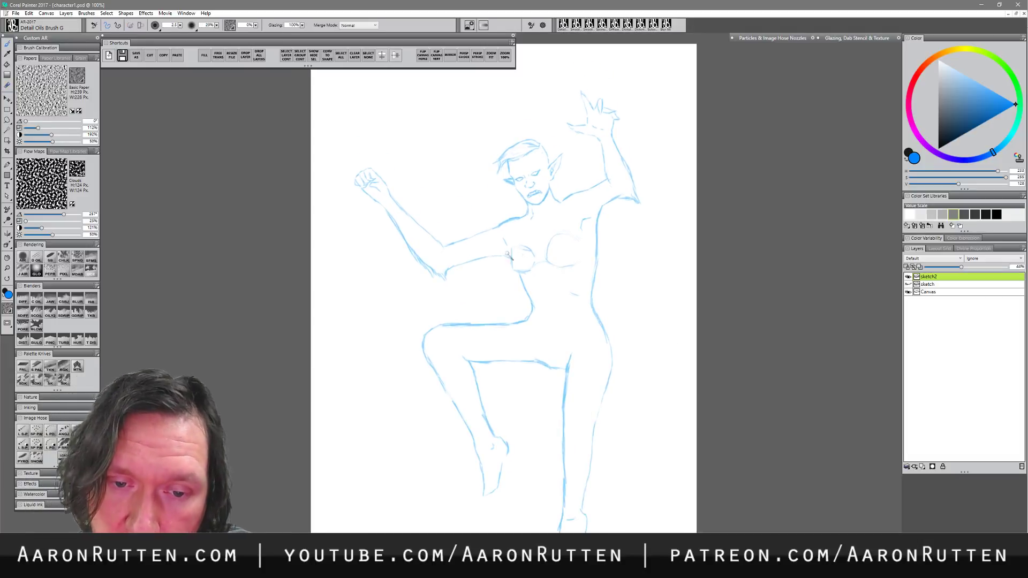
mouse_move(500, 225)
mouse_down()
mouse_move(452, 245)
mouse_move(481, 262)
mouse_move(508, 259)
mouse_up()
mouse_move(606, 181)
mouse_down()
mouse_move(576, 195)
mouse_move(600, 221)
mouse_up()
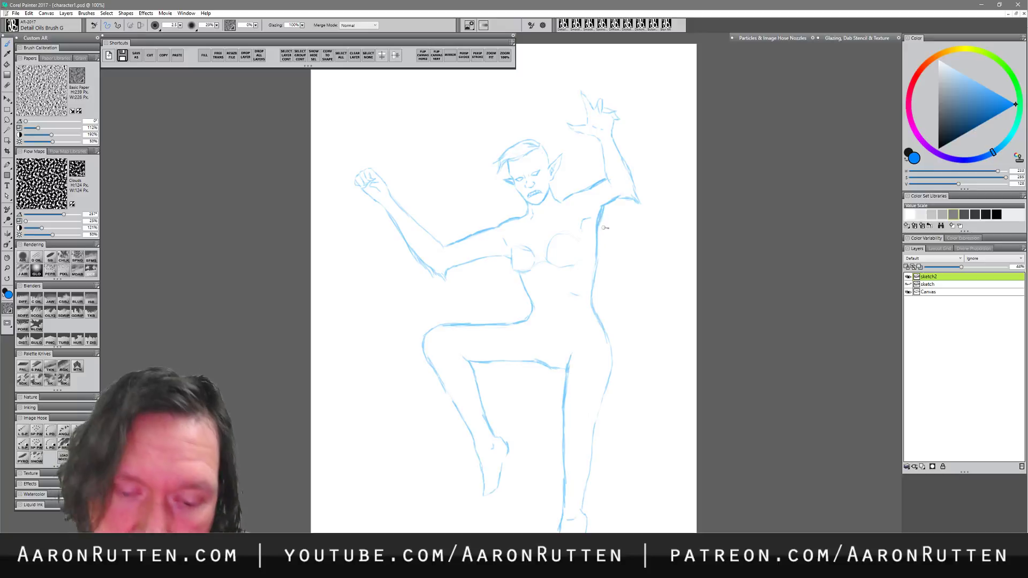
- Erase the outstretched upper arm's lower edge with a smaller eraser, redraw it slightly higher, and touch up the fist's lines
key(n)
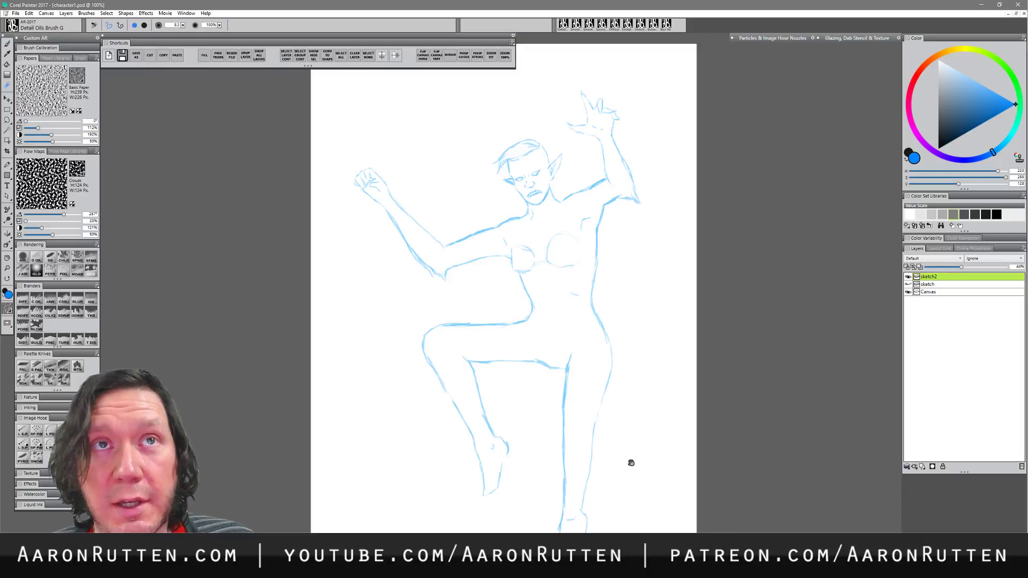
mouse_move(630, 462)
mouse_down()
mouse_move(642, 417)
mouse_move(633, 456)
mouse_up()
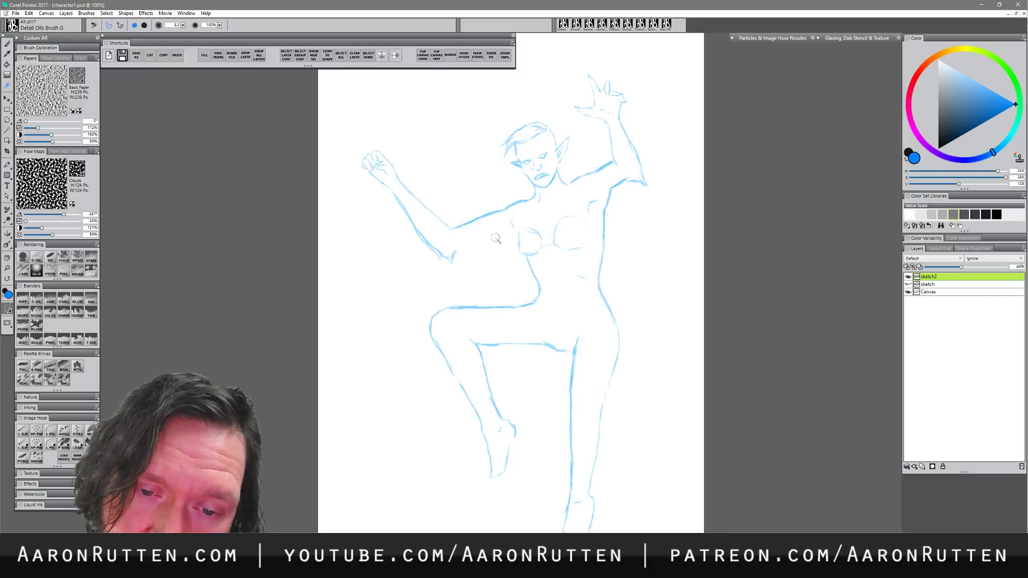
key(b)
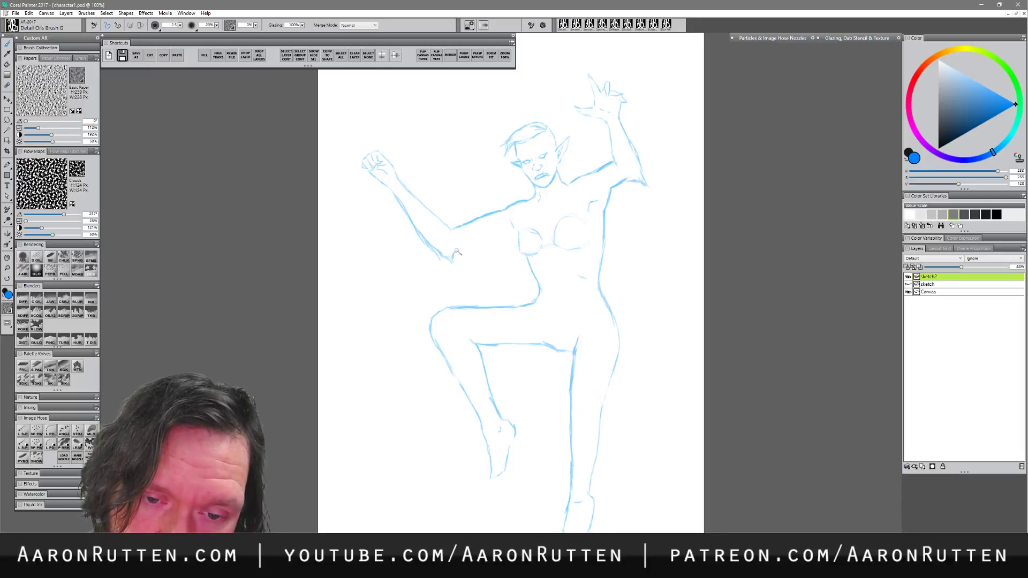
drag(457, 251, 483, 243)
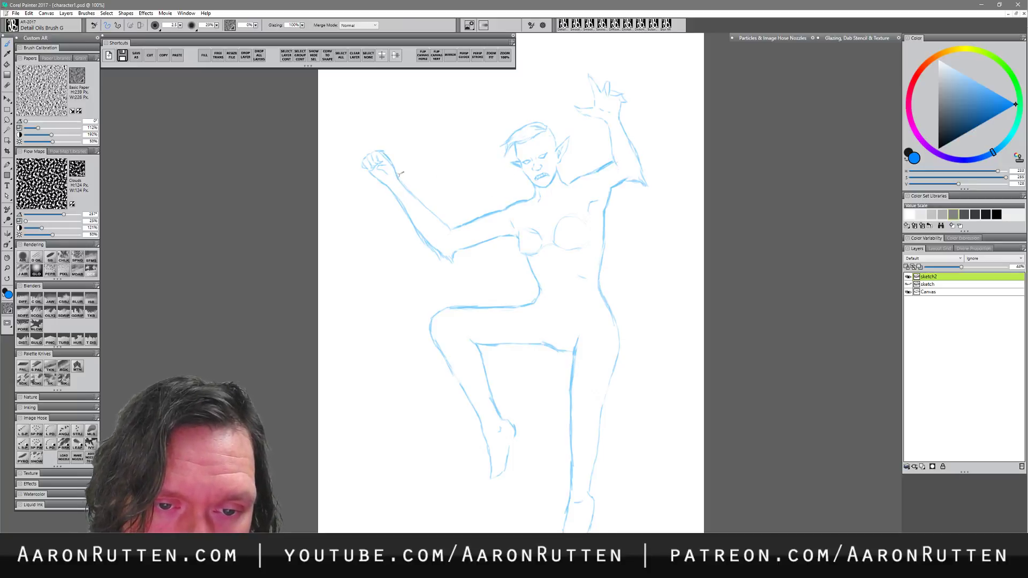
key(n)
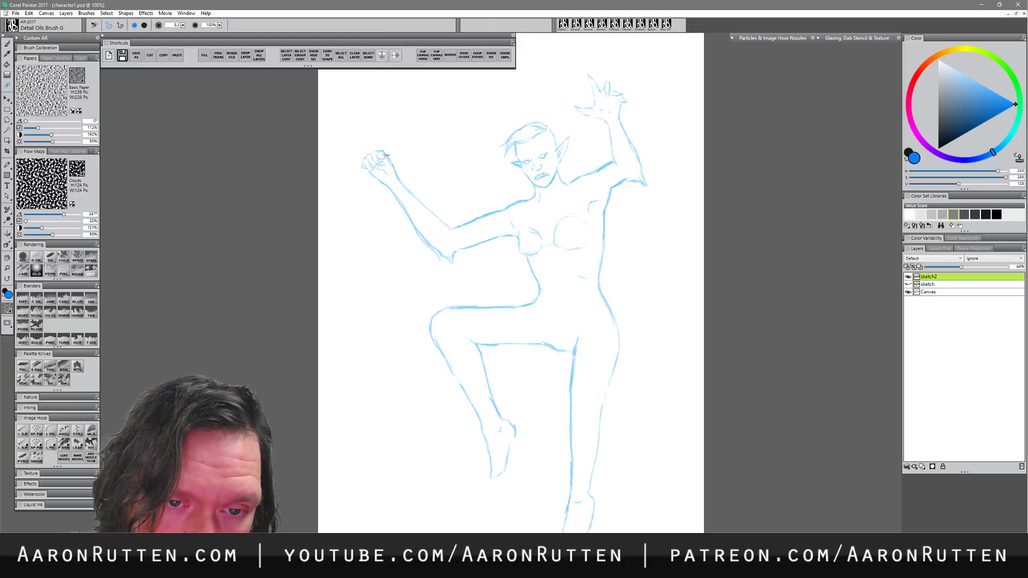
key(b)
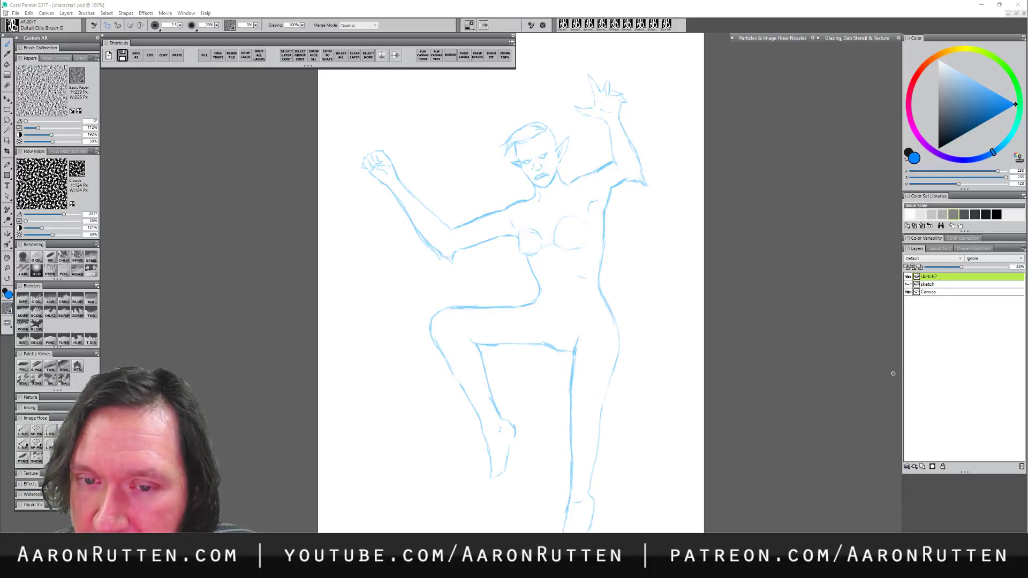
- Add a new layer above sketch2 and sketch the outer contours of two tall wings rising from the shoulders in saturated pink
click(922, 467)
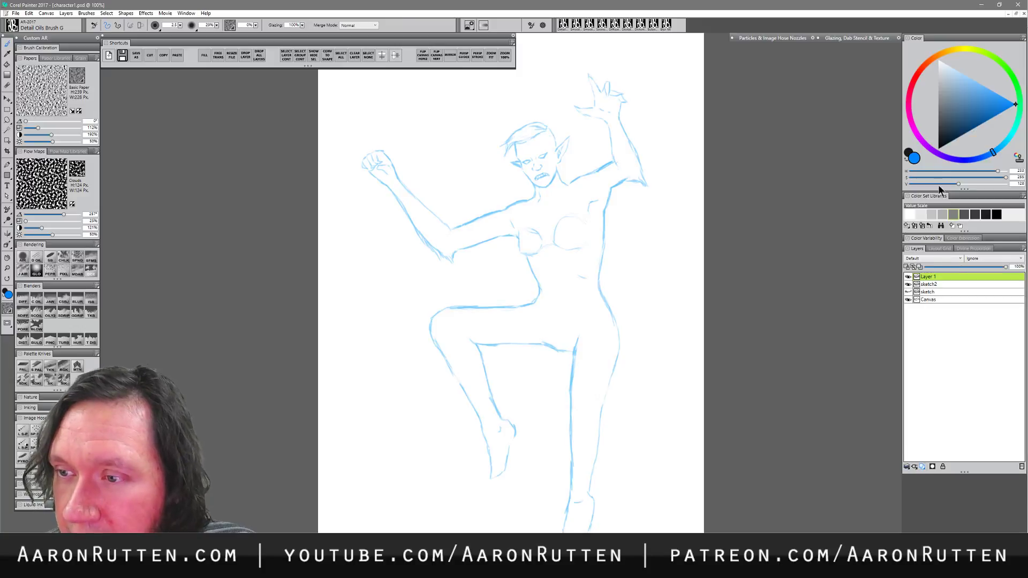
click(908, 110)
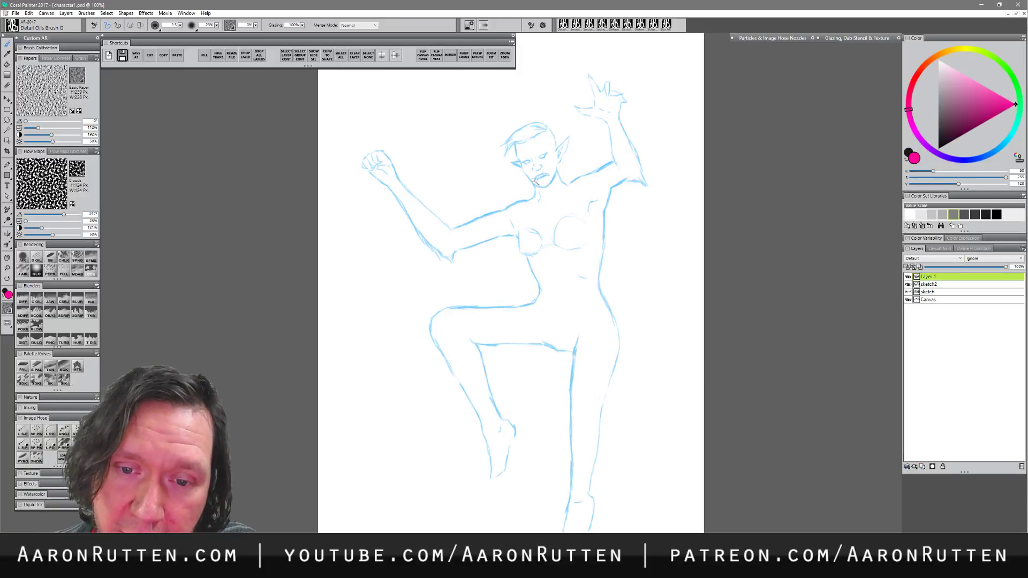
mouse_move(536, 196)
mouse_down()
mouse_move(459, 151)
mouse_move(439, 150)
mouse_move(415, 305)
mouse_move(432, 432)
mouse_up()
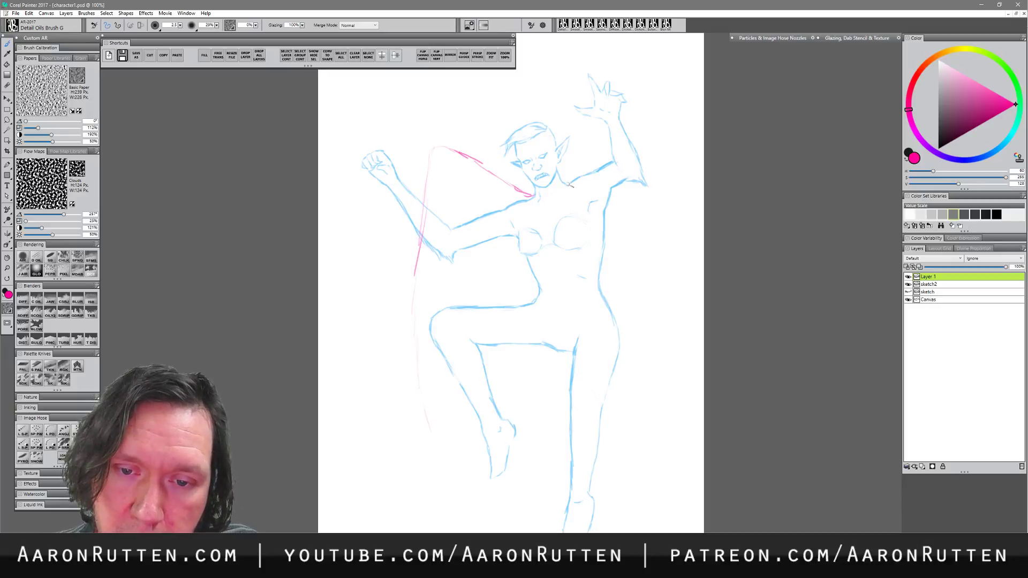
mouse_move(569, 182)
mouse_down()
mouse_move(593, 149)
mouse_move(605, 94)
mouse_move(629, 91)
mouse_move(653, 129)
mouse_move(680, 224)
mouse_move(672, 479)
mouse_up()
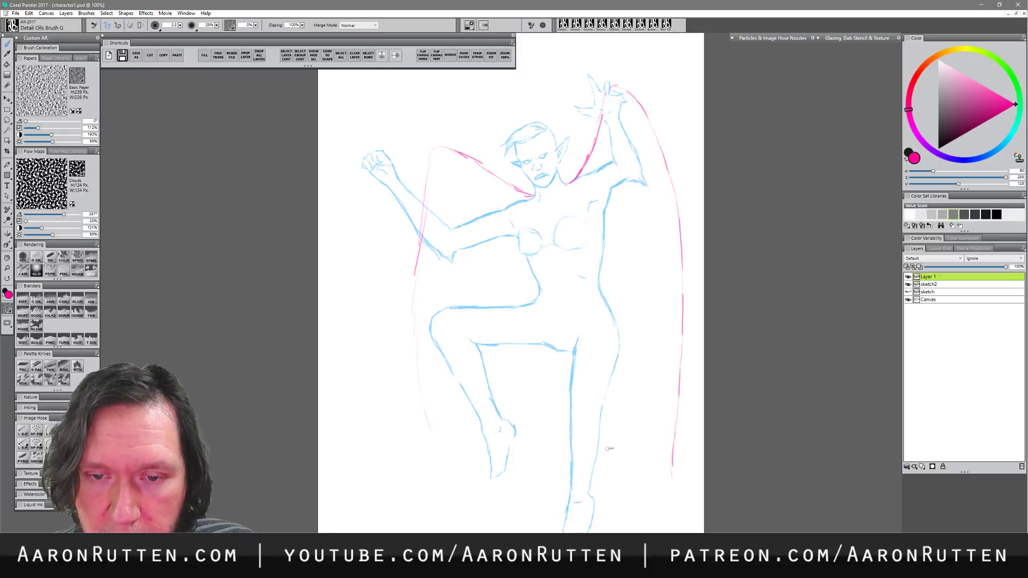
mouse_move(432, 411)
mouse_down()
mouse_move(436, 447)
mouse_move(466, 497)
mouse_up()
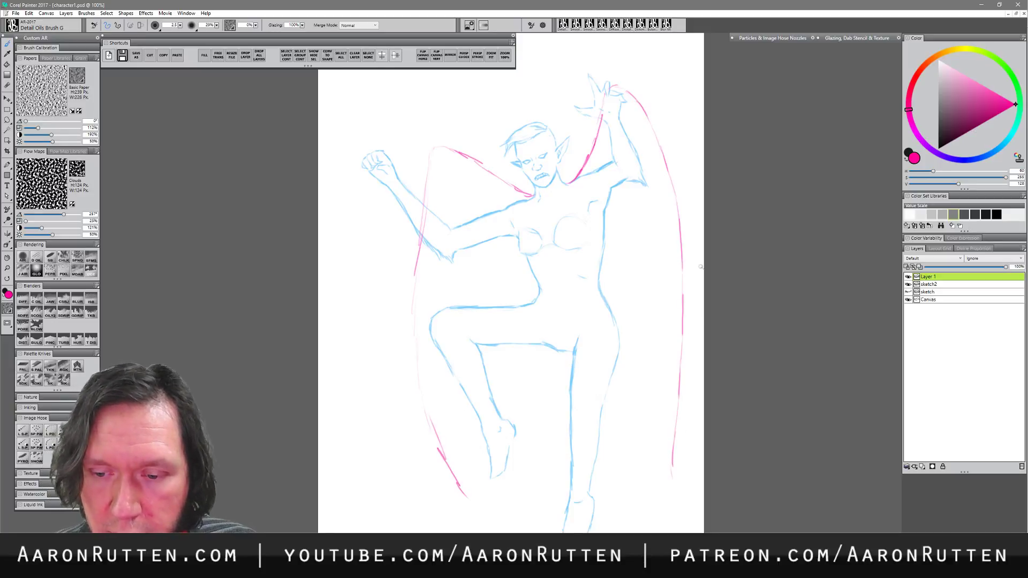
mouse_move(671, 478)
mouse_down()
mouse_move(660, 230)
mouse_move(631, 110)
mouse_up()
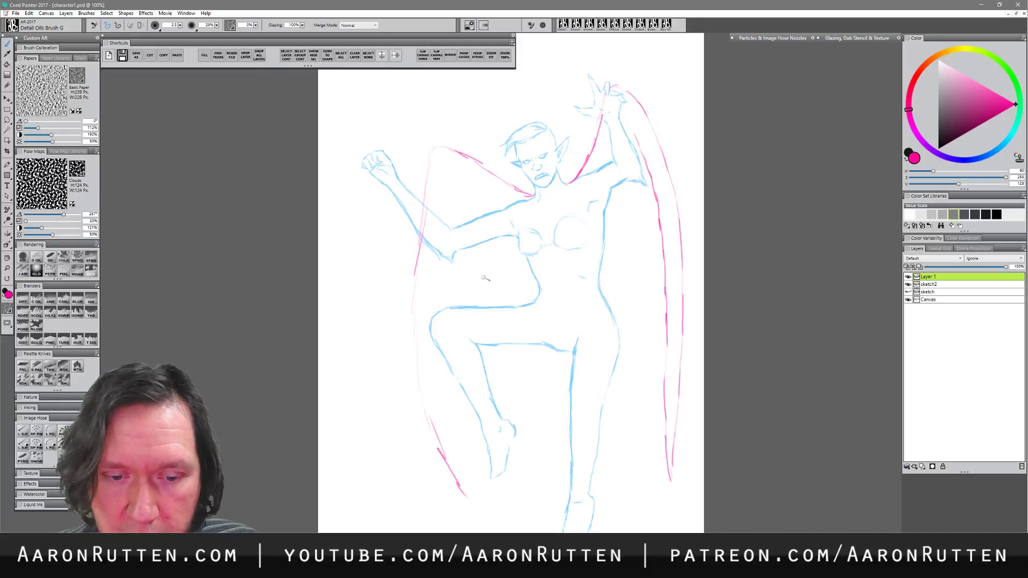
drag(469, 495, 435, 370)
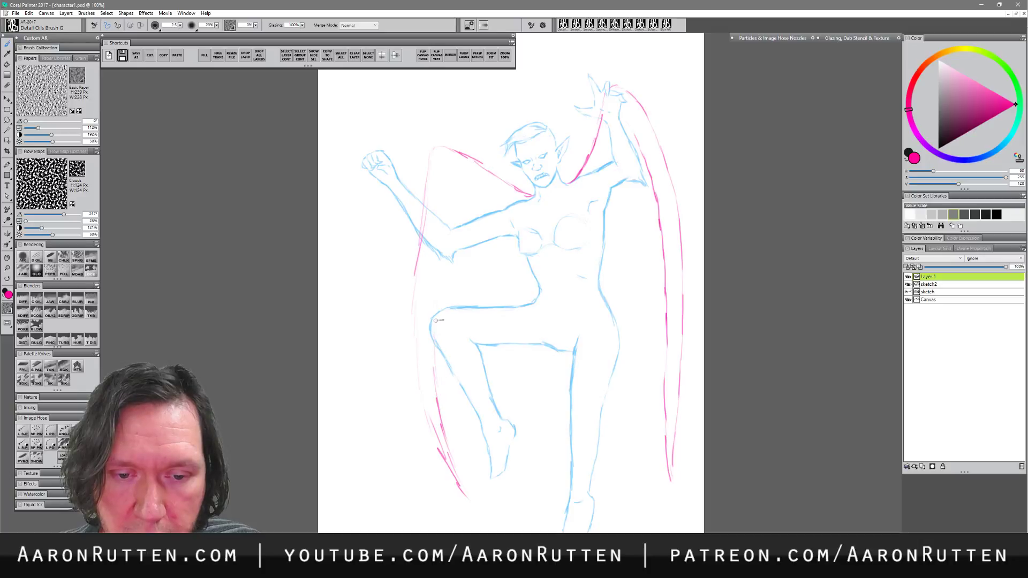
key(ctrl+z)
key(ctrl+z)
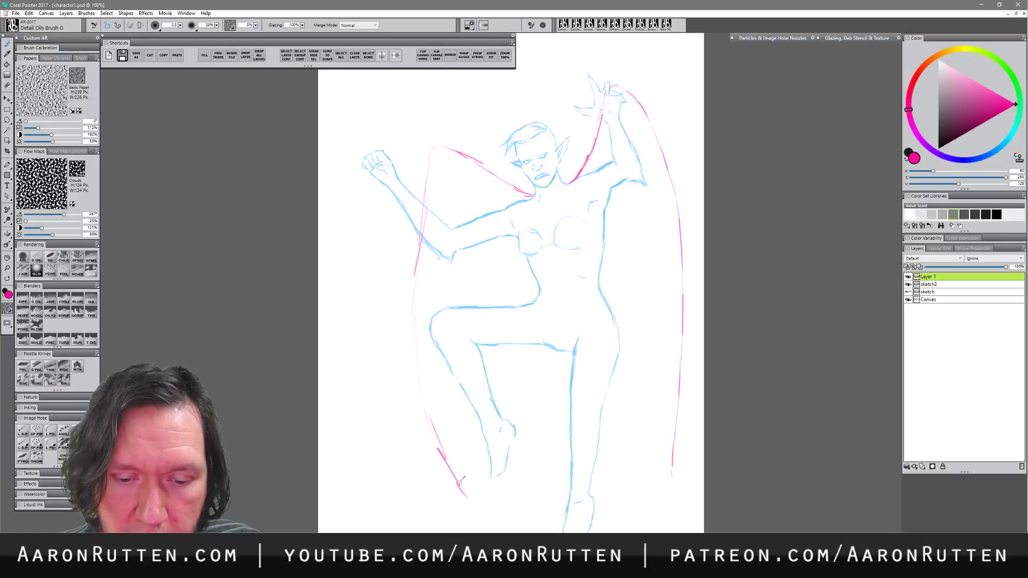
drag(464, 486, 430, 369)
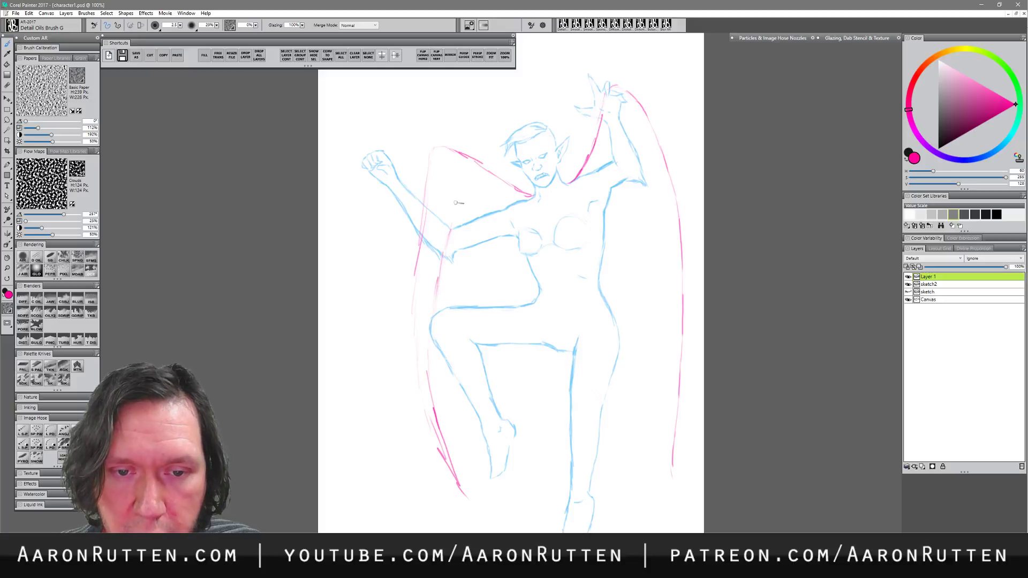
mouse_move(456, 191)
mouse_down()
mouse_move(436, 286)
mouse_move(453, 169)
mouse_up()
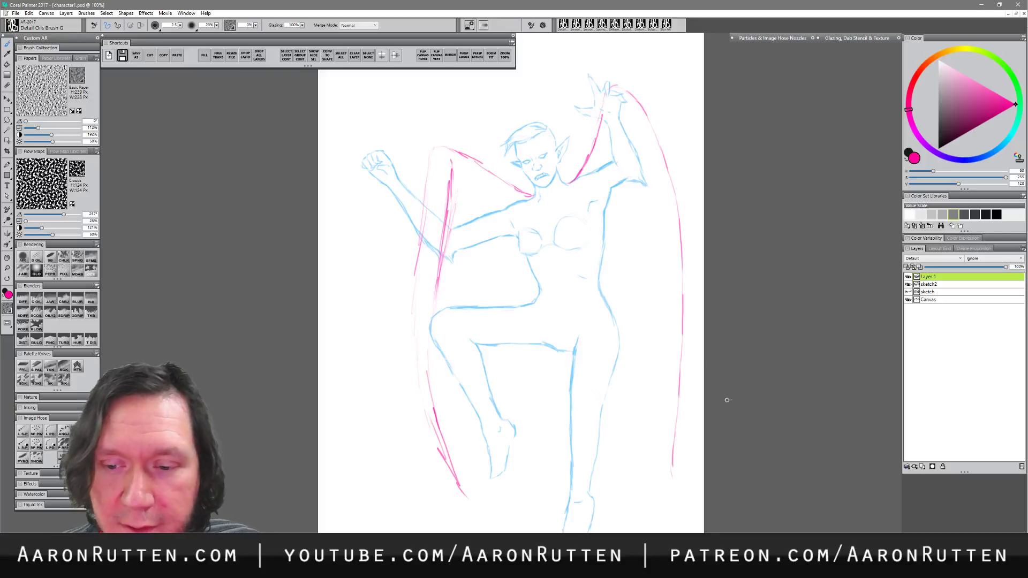
key(ctrl+z)
key(ctrl+z)
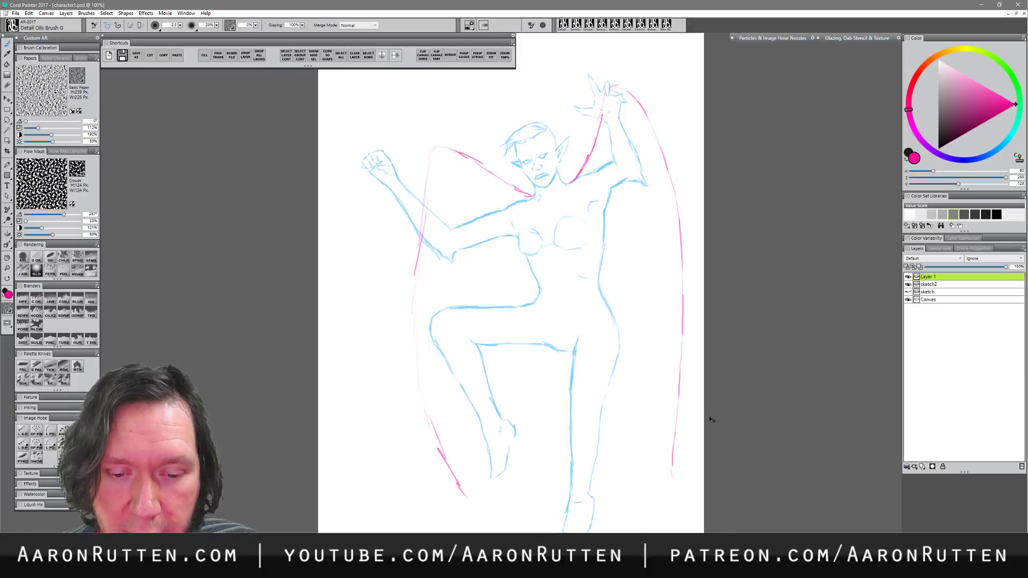
- Sketch a second pink contour just inside both wings' outer edges, then erase and shorten the tip of the wing behind the raised arm
mouse_move(444, 454)
mouse_down()
mouse_move(421, 334)
mouse_move(445, 156)
mouse_up()
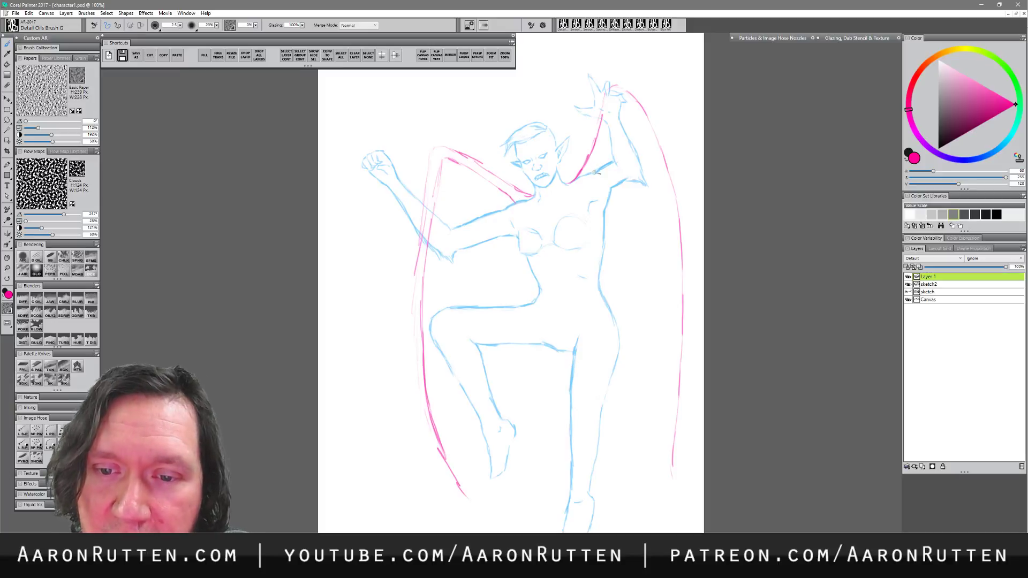
mouse_move(602, 154)
mouse_down()
mouse_move(626, 85)
mouse_move(618, 98)
mouse_move(642, 119)
mouse_move(674, 216)
mouse_up()
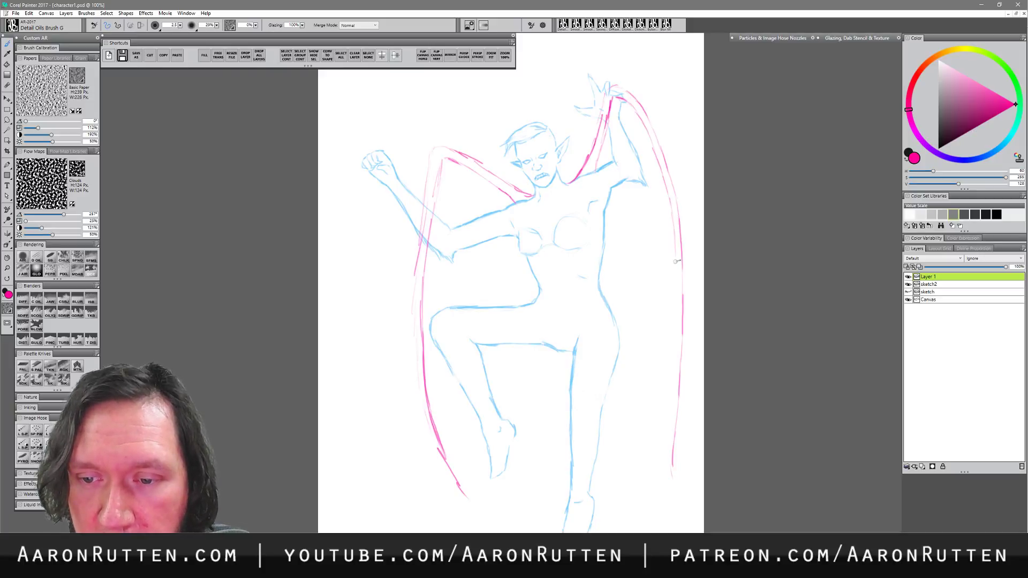
drag(676, 262, 675, 491)
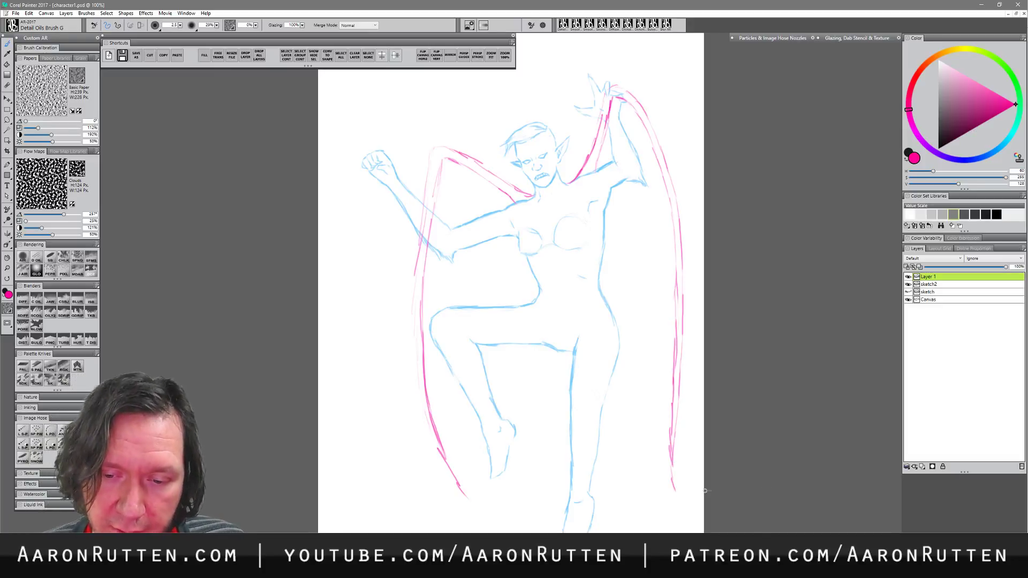
key(n)
drag(665, 464, 674, 462)
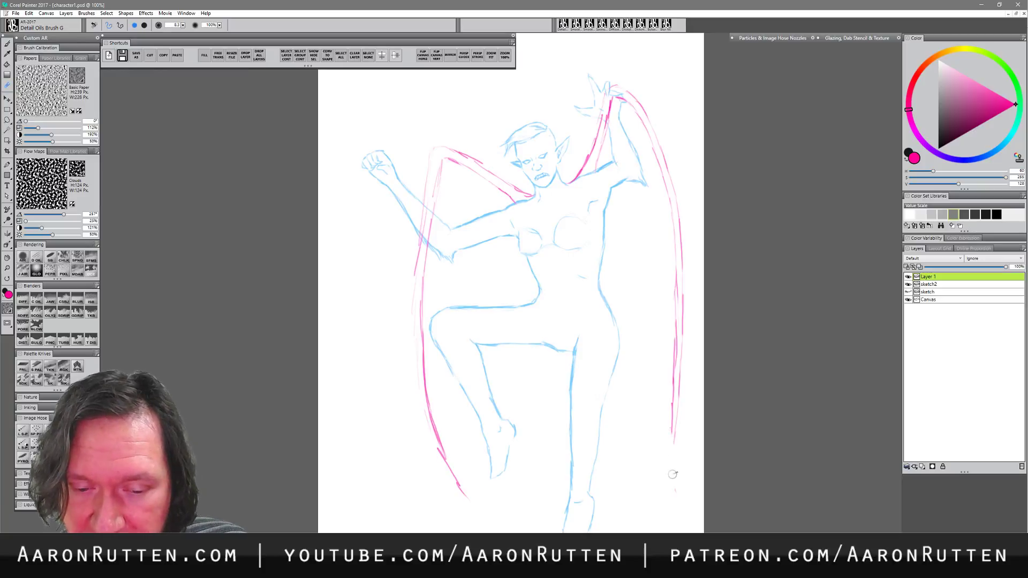
drag(675, 427, 674, 454)
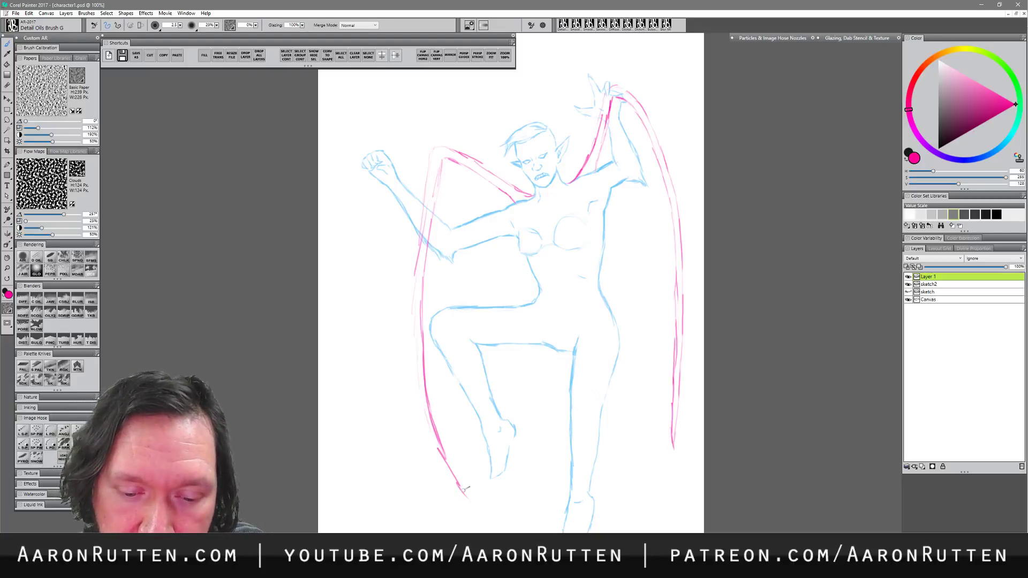
- Sketch jagged feather tips along both wings' inner edges and fill the wing behind the outstretched arm with rows of pink feathers
mouse_move(458, 462)
mouse_down()
mouse_move(492, 290)
mouse_move(526, 263)
mouse_up()
mouse_move(604, 256)
mouse_down()
mouse_move(627, 264)
mouse_move(648, 312)
mouse_move(672, 443)
mouse_up()
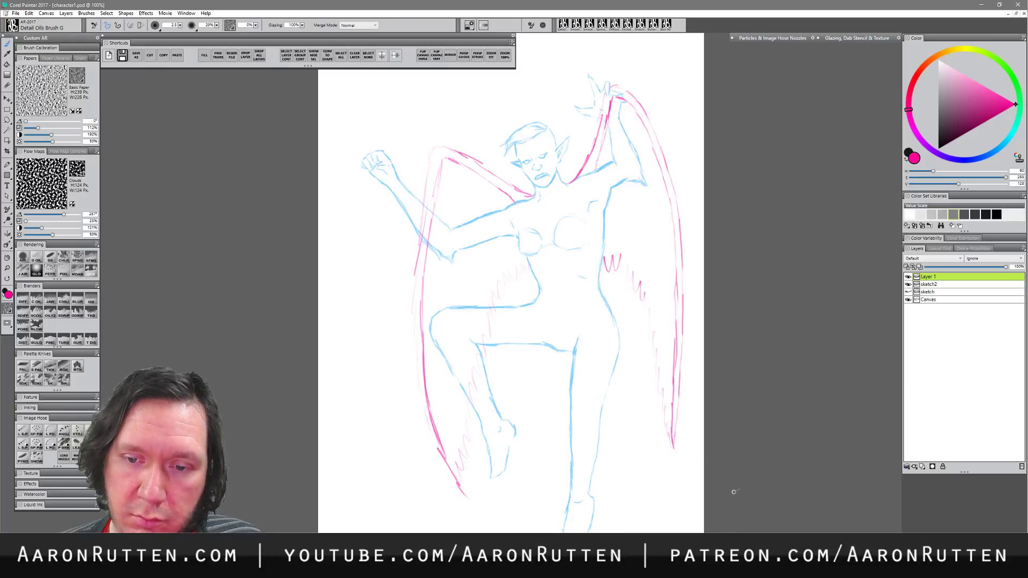
mouse_move(442, 170)
mouse_down()
mouse_move(460, 192)
mouse_move(498, 194)
mouse_move(451, 232)
mouse_move(483, 222)
mouse_move(504, 197)
mouse_up()
mouse_move(426, 254)
mouse_down()
mouse_move(450, 233)
mouse_move(502, 245)
mouse_move(514, 233)
mouse_move(438, 279)
mouse_move(451, 273)
mouse_move(479, 294)
mouse_move(513, 263)
mouse_up()
mouse_move(428, 353)
mouse_down()
mouse_move(449, 347)
mouse_move(458, 304)
mouse_move(480, 315)
mouse_move(482, 300)
mouse_move(436, 360)
mouse_move(428, 340)
mouse_move(443, 396)
mouse_move(447, 341)
mouse_move(471, 359)
mouse_move(434, 405)
mouse_move(463, 433)
mouse_up()
- Fill the wing behind the raised arm with rows of pink feathers from its top down to the tip
mouse_move(620, 138)
mouse_down()
mouse_move(604, 136)
mouse_move(635, 129)
mouse_up()
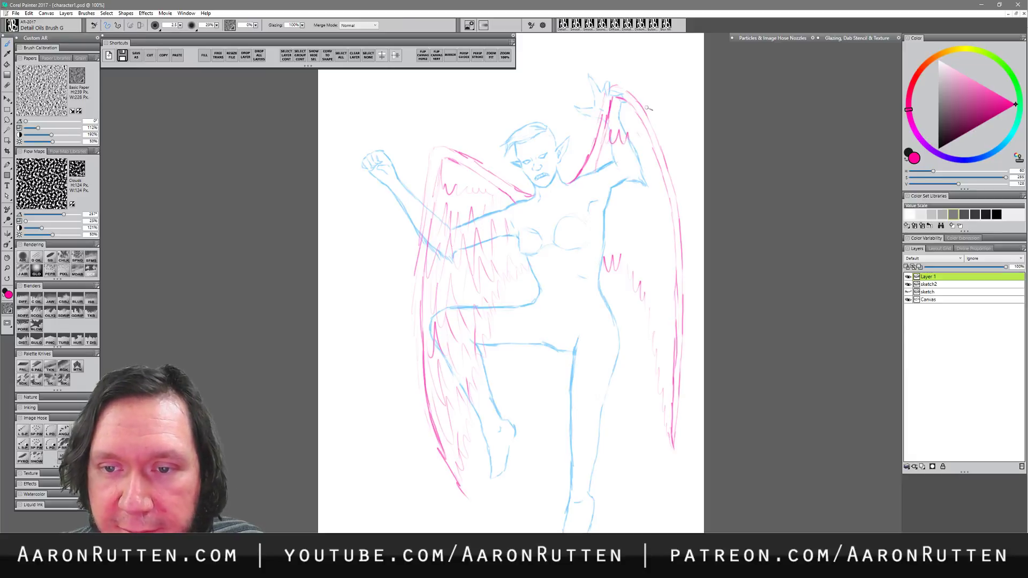
key(ctrl+z)
drag(608, 138, 649, 151)
mouse_move(605, 178)
mouse_down()
mouse_move(619, 160)
mouse_move(654, 159)
mouse_up()
mouse_move(602, 199)
mouse_down()
mouse_move(616, 177)
mouse_move(628, 204)
mouse_move(666, 214)
mouse_up()
mouse_move(605, 241)
mouse_down()
mouse_move(646, 213)
mouse_move(663, 222)
mouse_move(654, 216)
mouse_move(610, 243)
mouse_move(630, 231)
mouse_move(639, 277)
mouse_move(670, 263)
mouse_move(650, 261)
mouse_move(667, 304)
mouse_move(653, 343)
mouse_move(668, 307)
mouse_move(665, 360)
mouse_move(674, 346)
mouse_move(663, 392)
mouse_move(669, 414)
mouse_up()
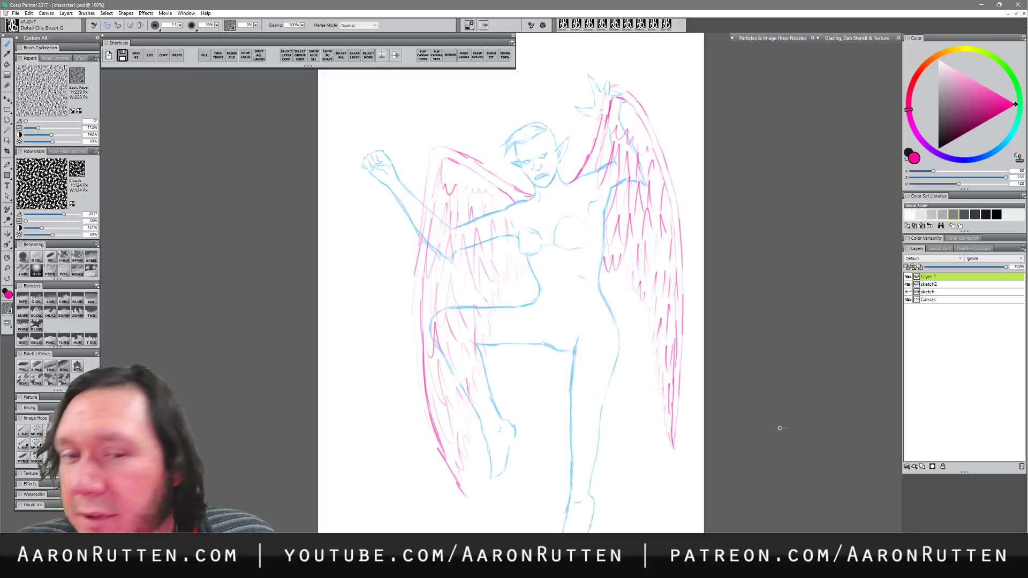
- Lower the opacity of Layer 1 with the wings and of the sketch2 body layer so both sketches look faint
click(956, 267)
click(945, 285)
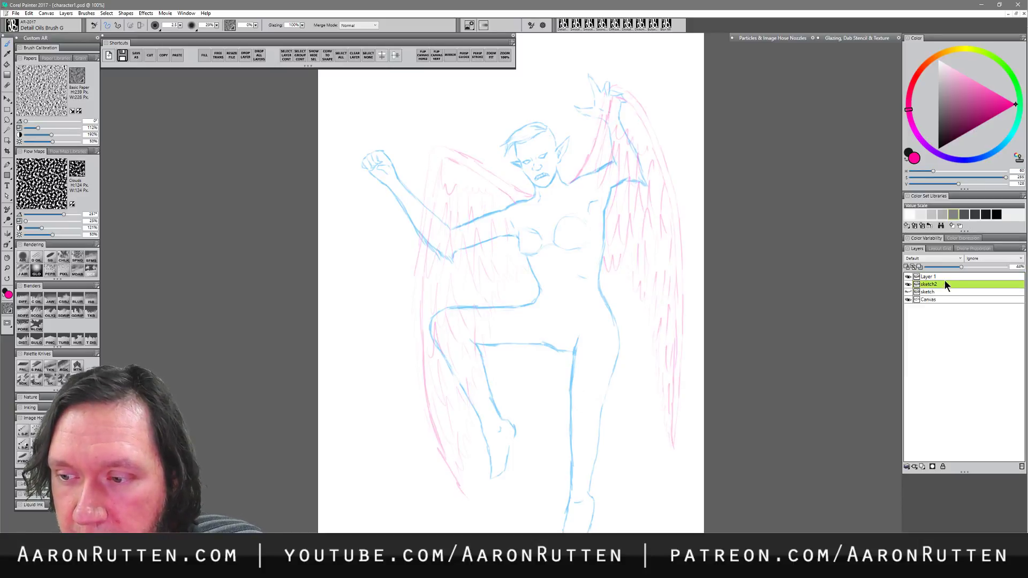
click(946, 267)
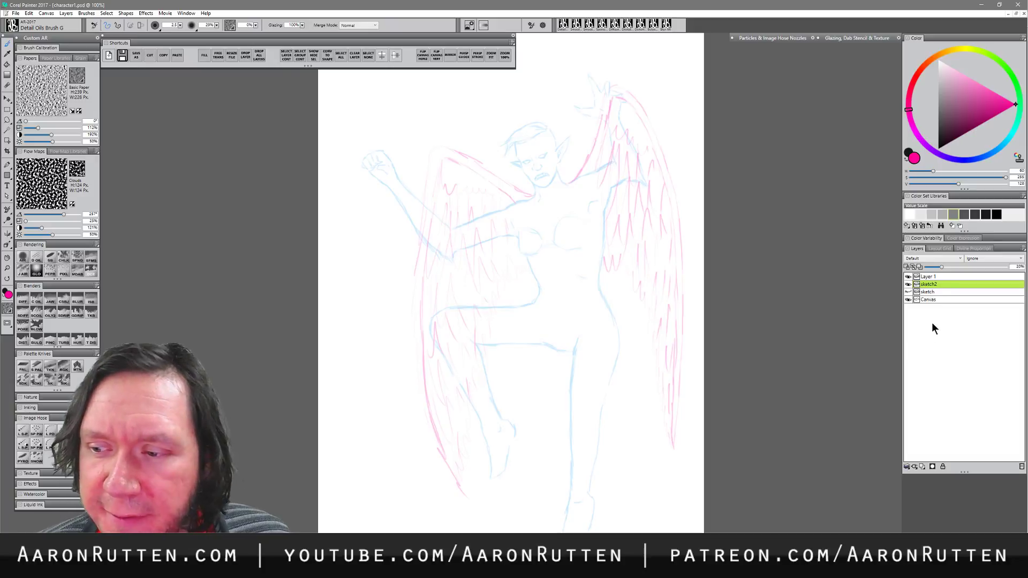
click(937, 278)
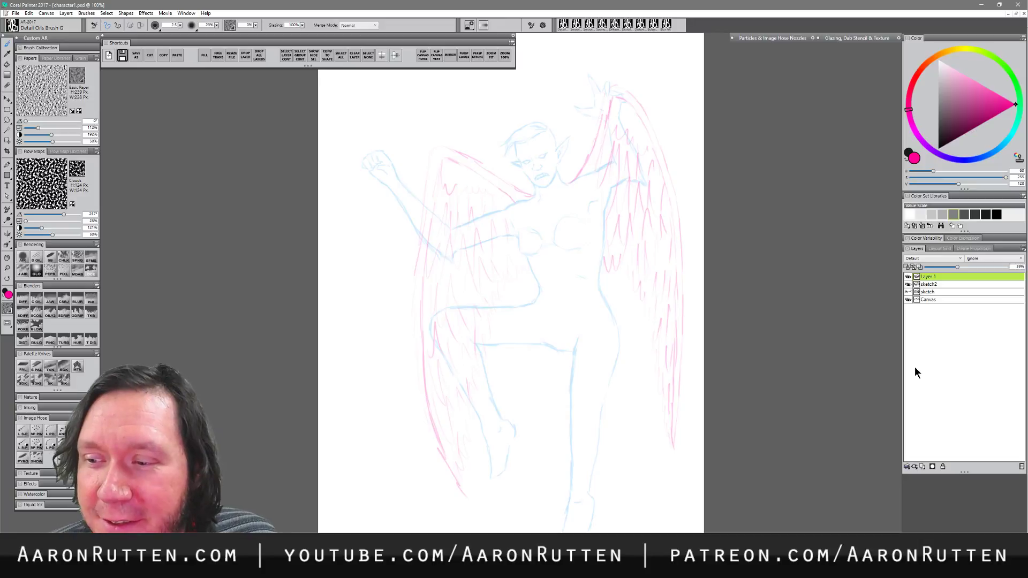
click(940, 285)
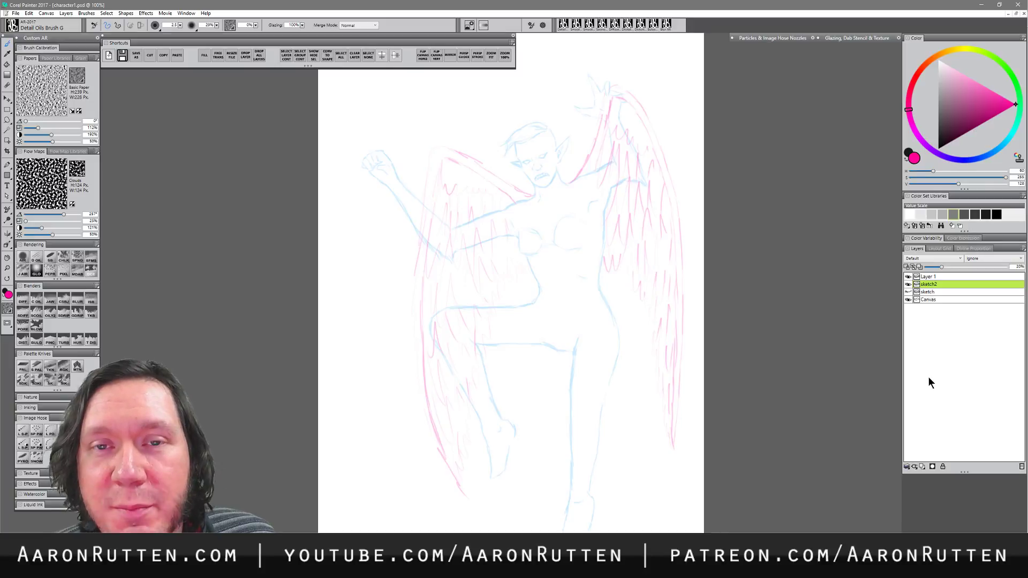
click(944, 277)
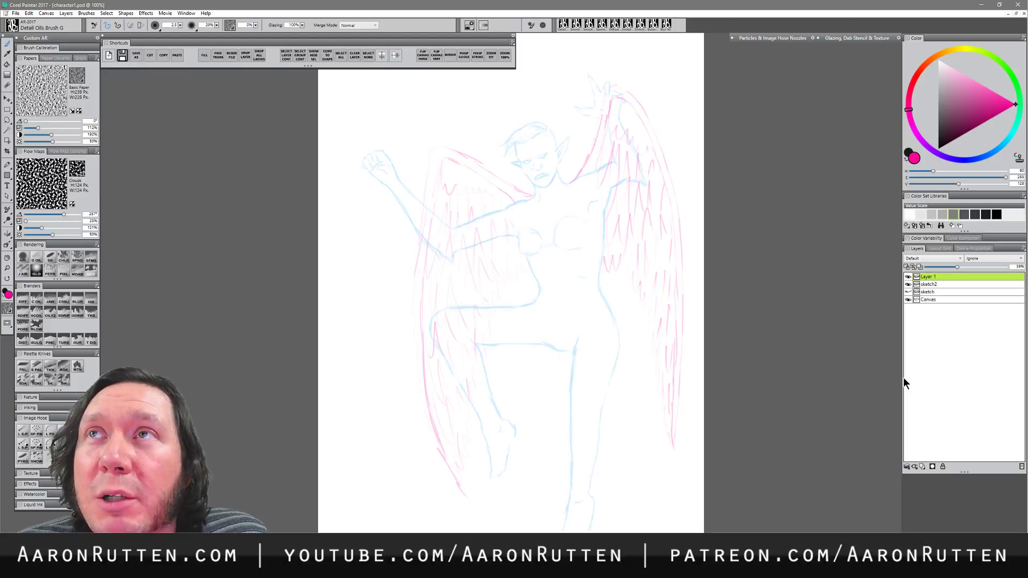
click(939, 293)
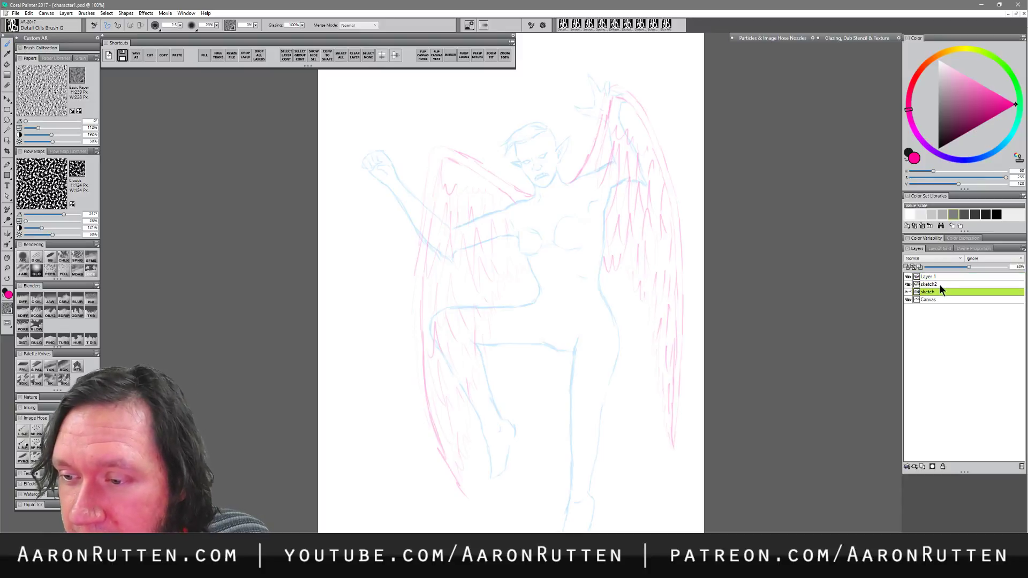
click(939, 284)
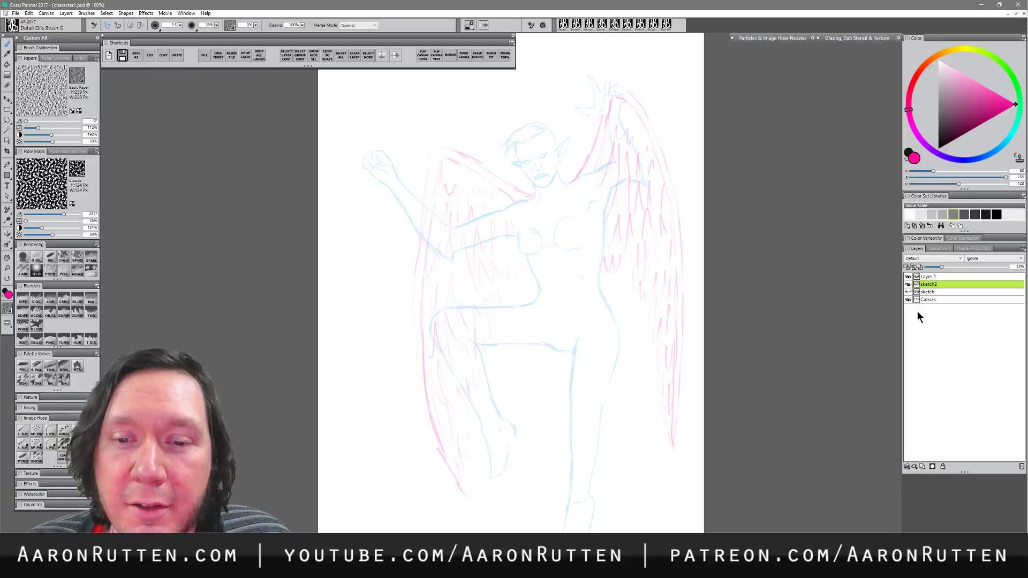
- Hide and show Layer 1 to check the wings against the body, and reduce its opacity further
click(925, 276)
click(908, 277)
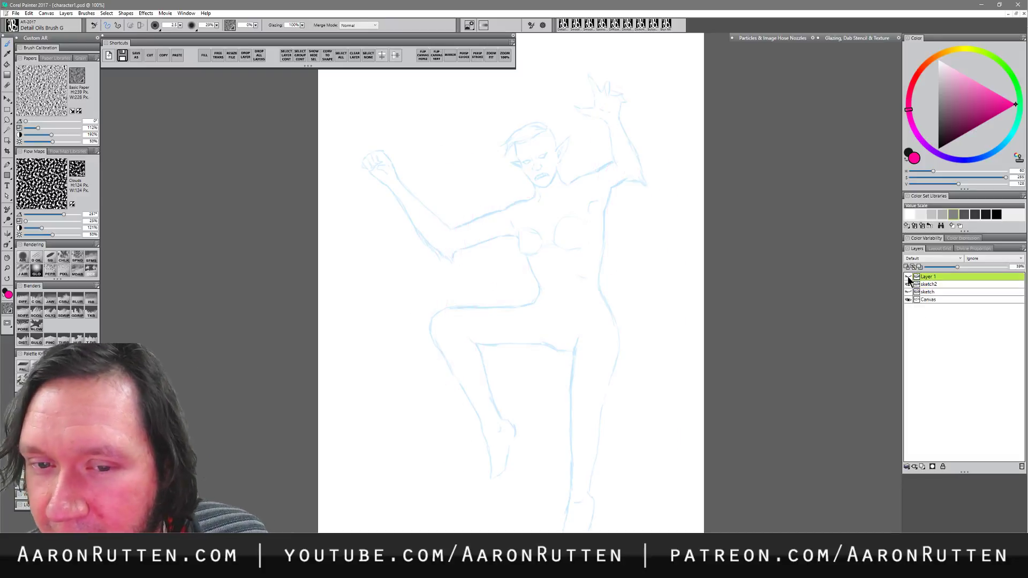
click(907, 278)
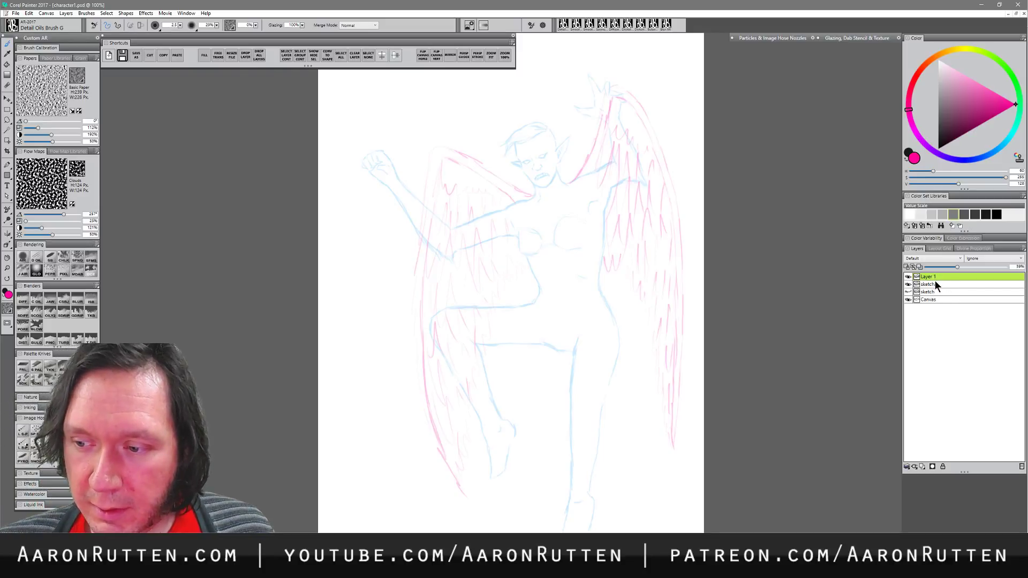
mouse_move(957, 266)
mouse_down()
mouse_move(1006, 266)
mouse_move(944, 267)
mouse_up()
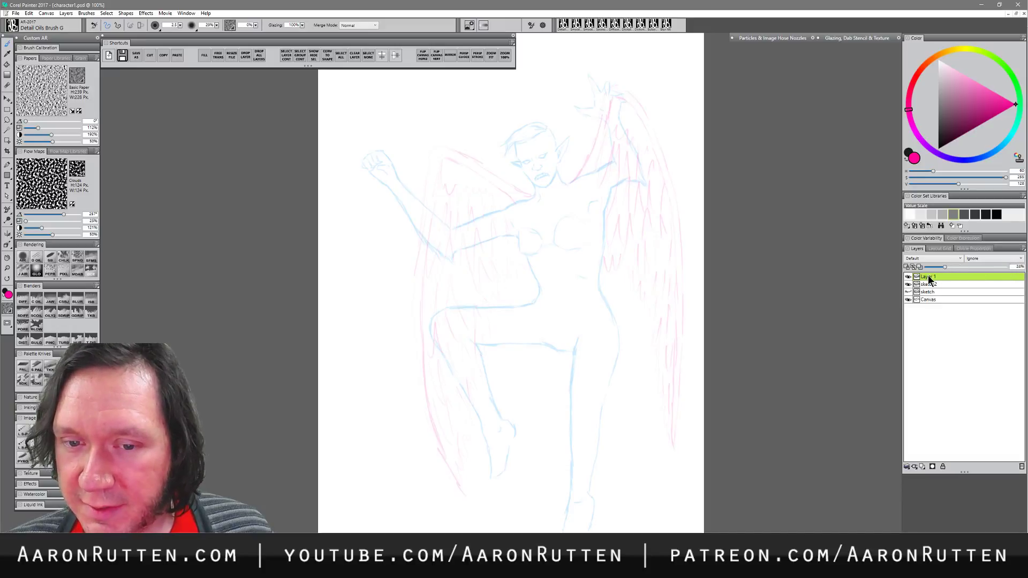
- Rename Layer 1 as wings-sk and the sketch2 layer as body-sk
double_click(930, 278)
text(wing)
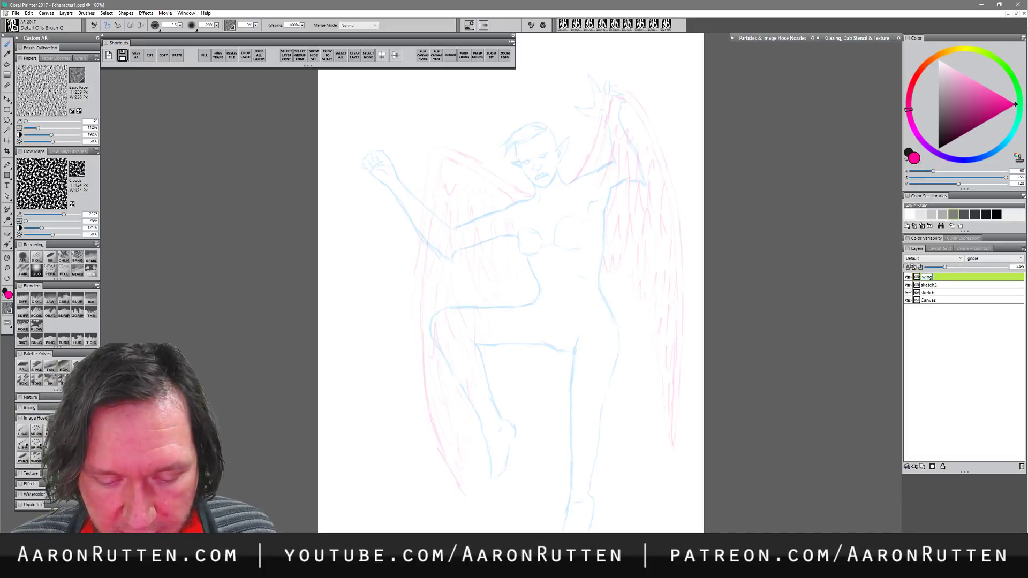
text(s-sk)
key(Return)
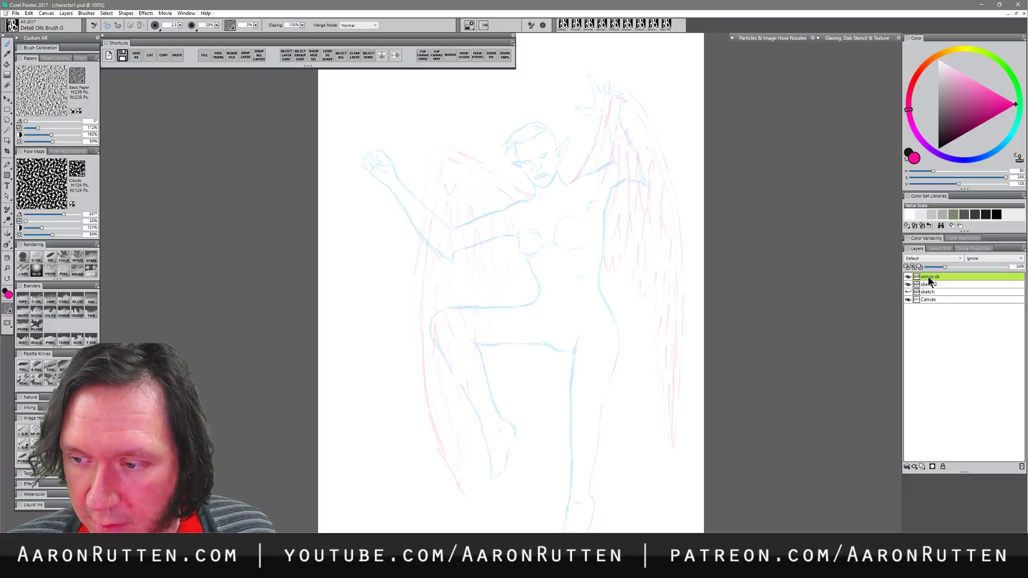
double_click(928, 284)
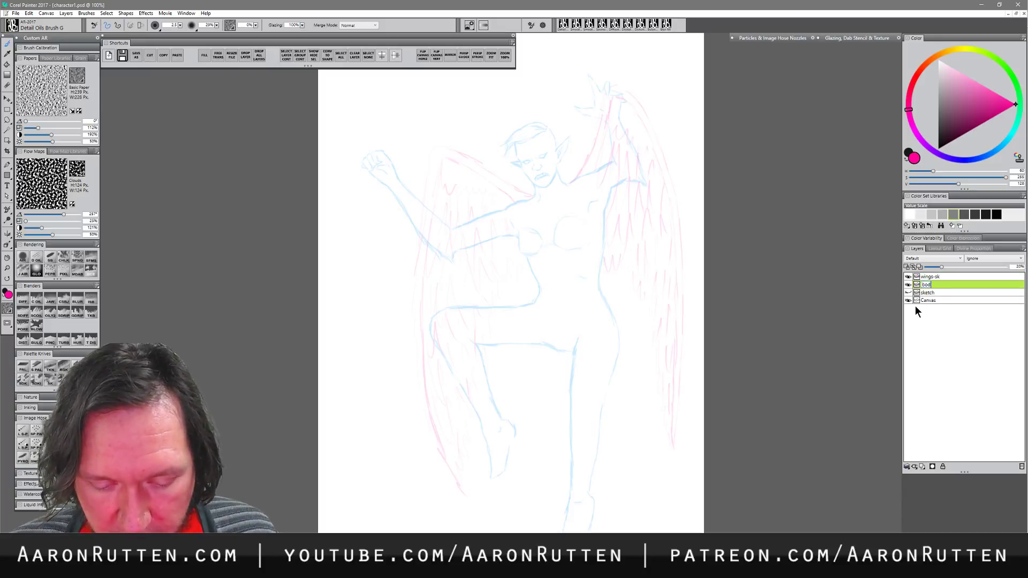
text(body-sk)
key(Return)
- Group the wings-sk, body-sk and sketch layers and name the group sketch
click(932, 294)
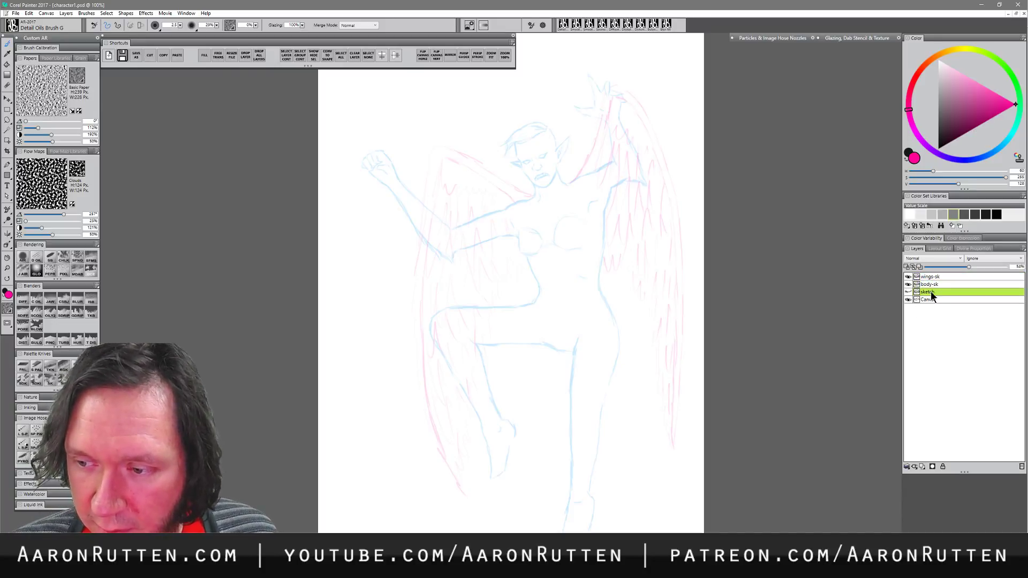
click(933, 276)
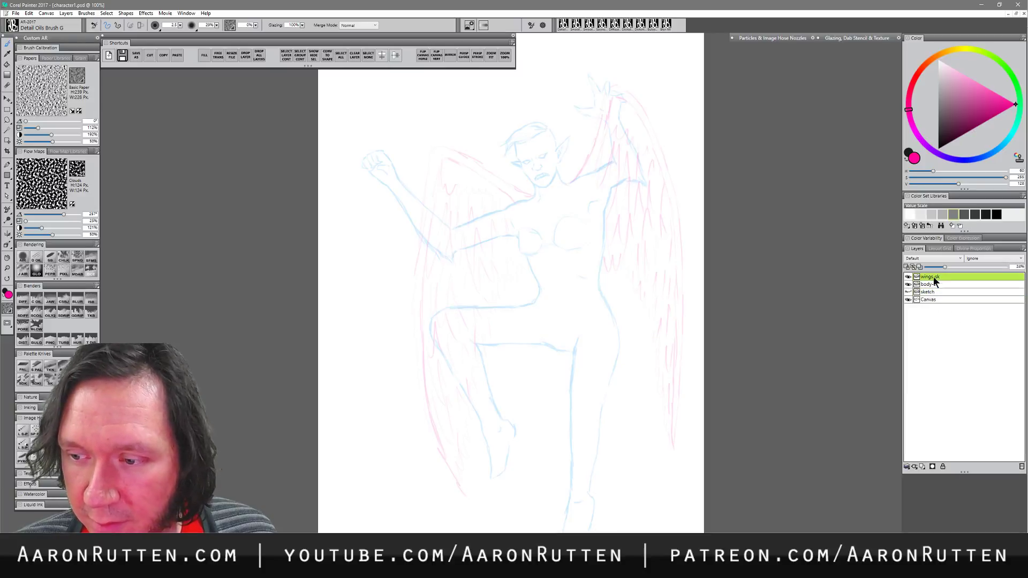
shift+click(934, 291)
key(ctrl+g)
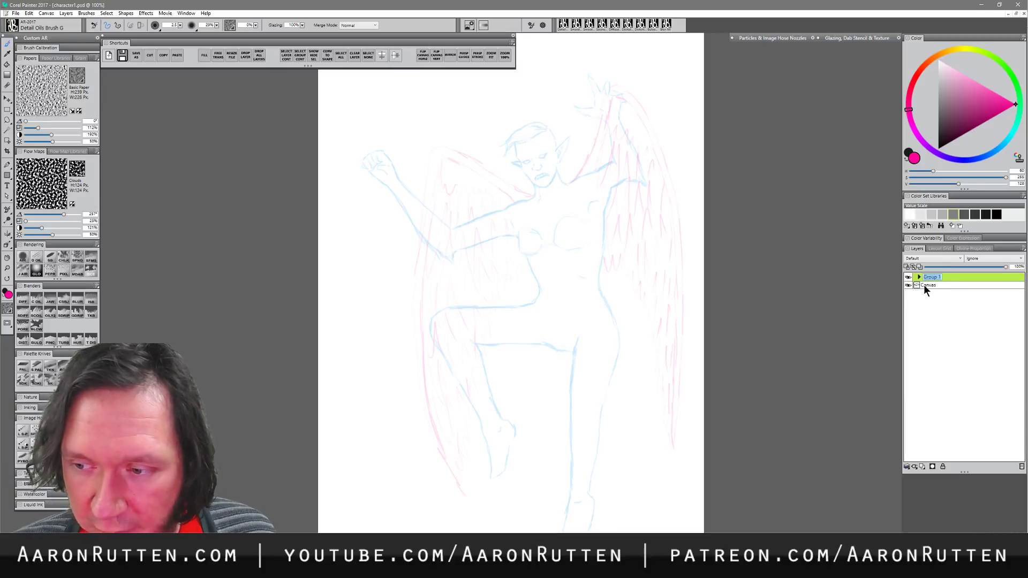
text(sketch)
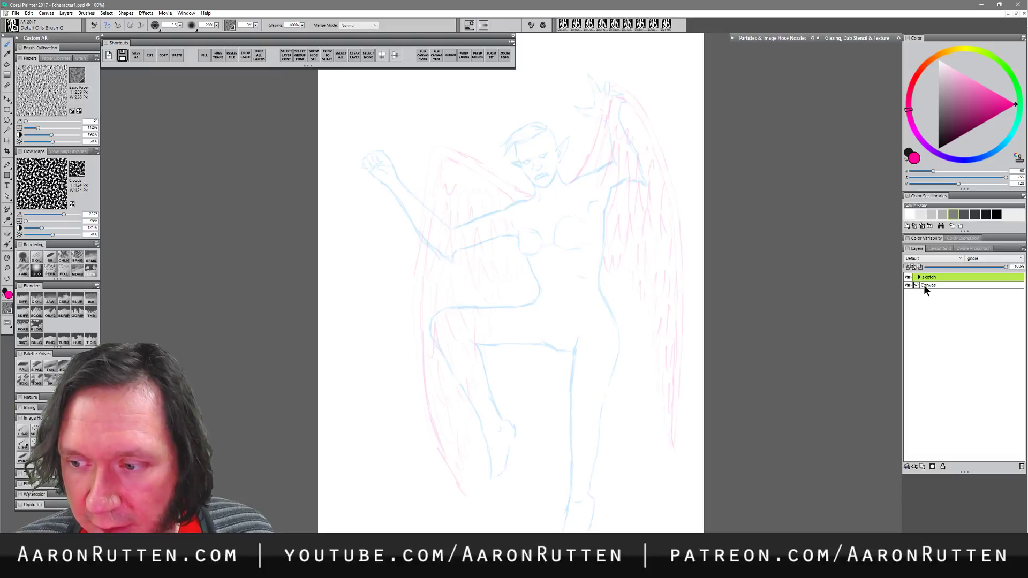
click(930, 284)
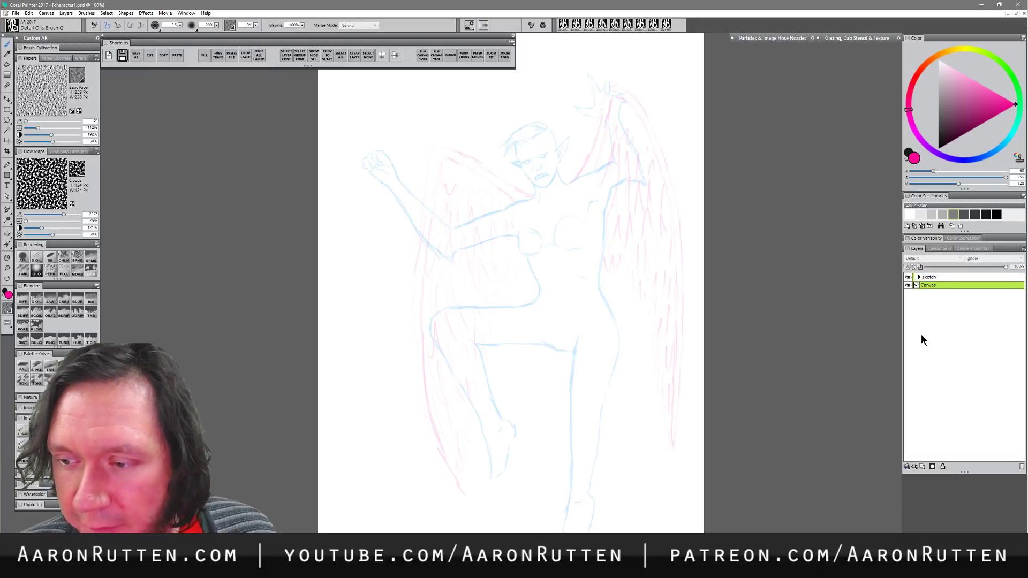
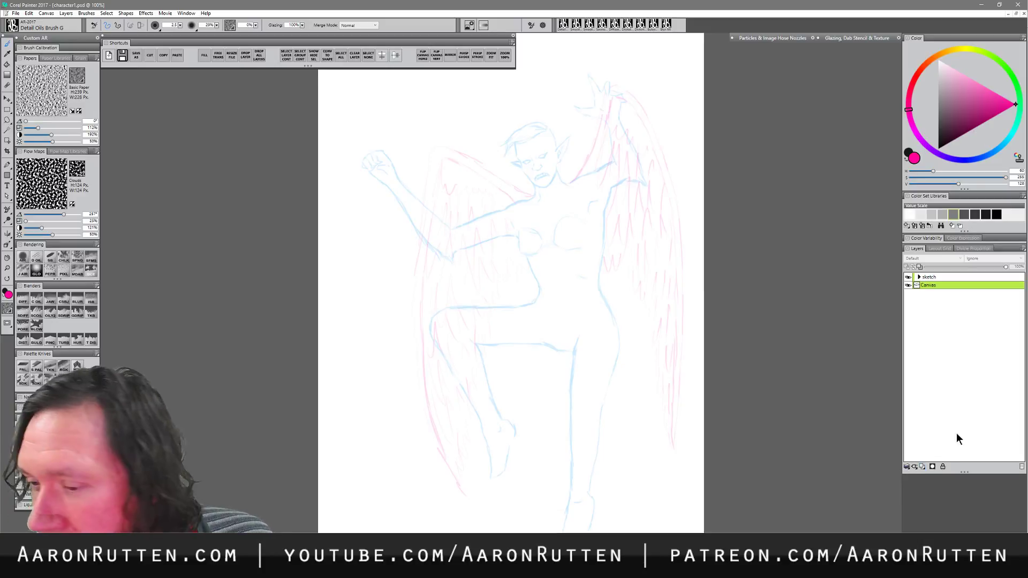
- Add a new layer above the sketch group and choose black with the Smooth Scratchboard brush for drawing over the upper body
click(929, 278)
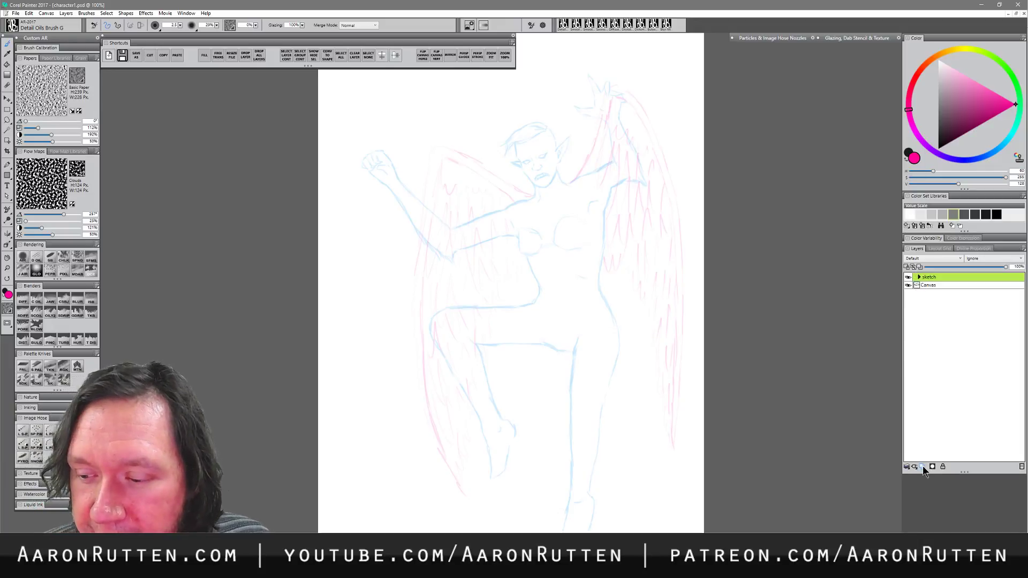
click(7, 268)
click(561, 214)
drag(561, 215, 532, 287)
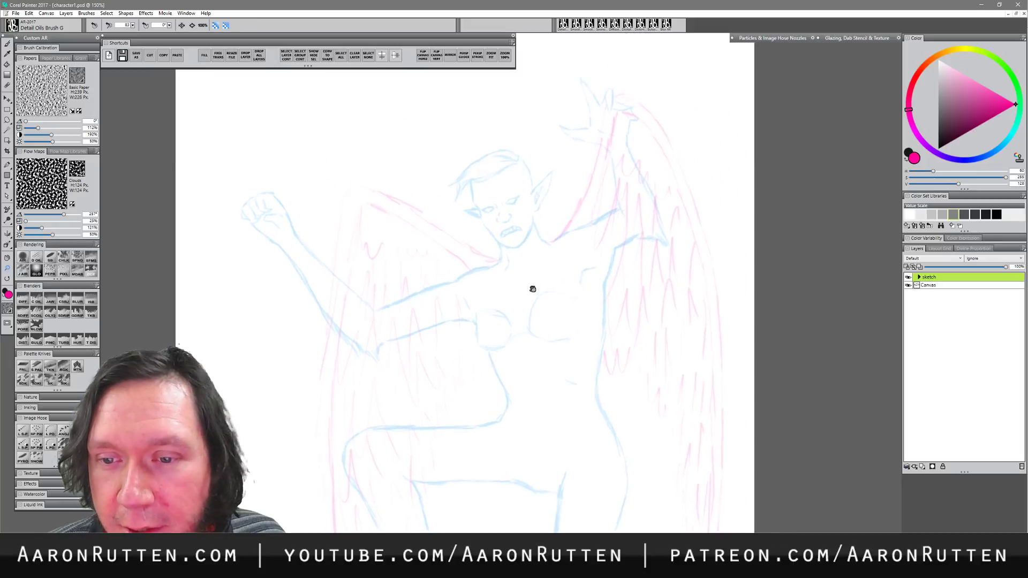
click(921, 466)
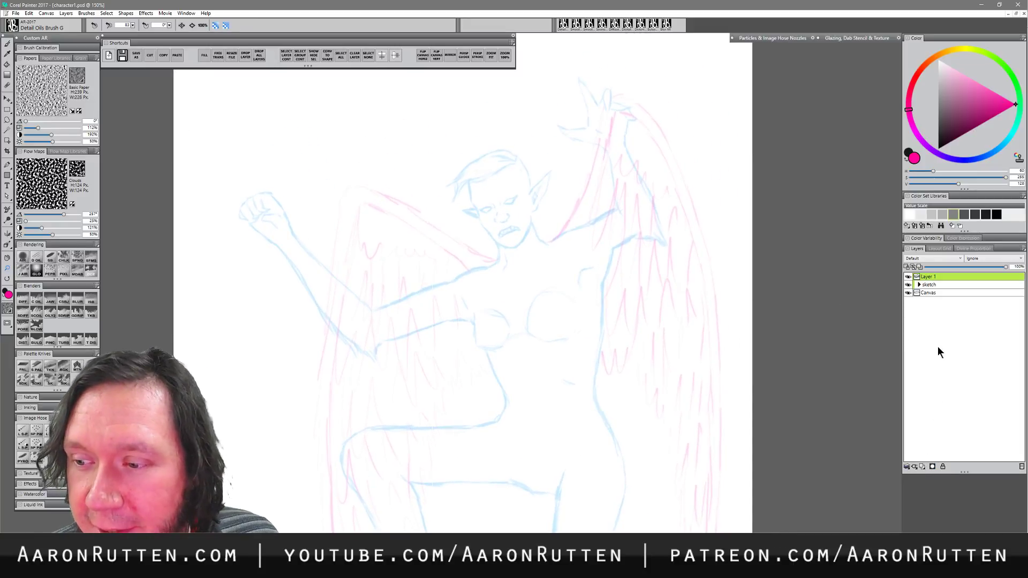
click(938, 148)
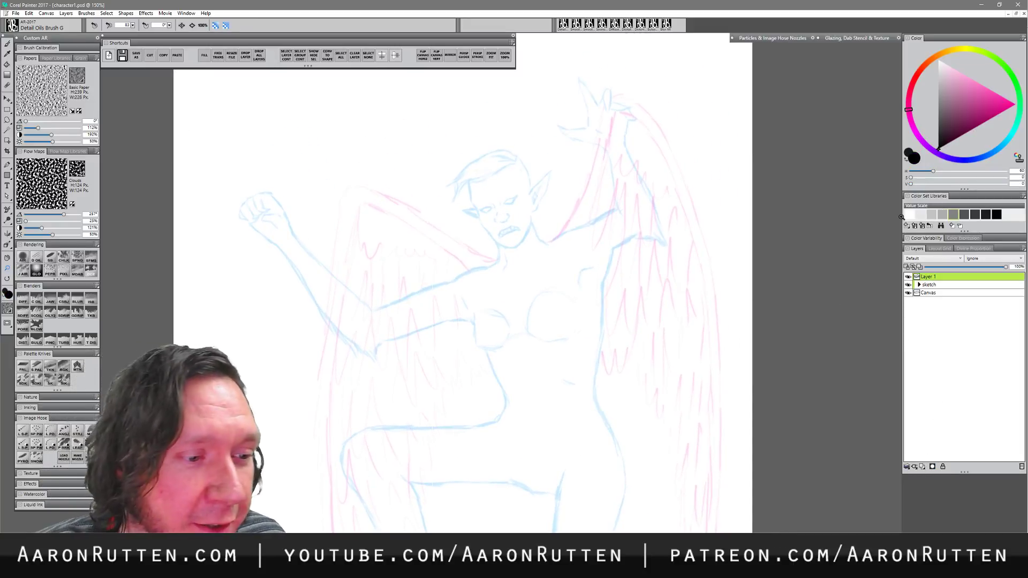
click(51, 257)
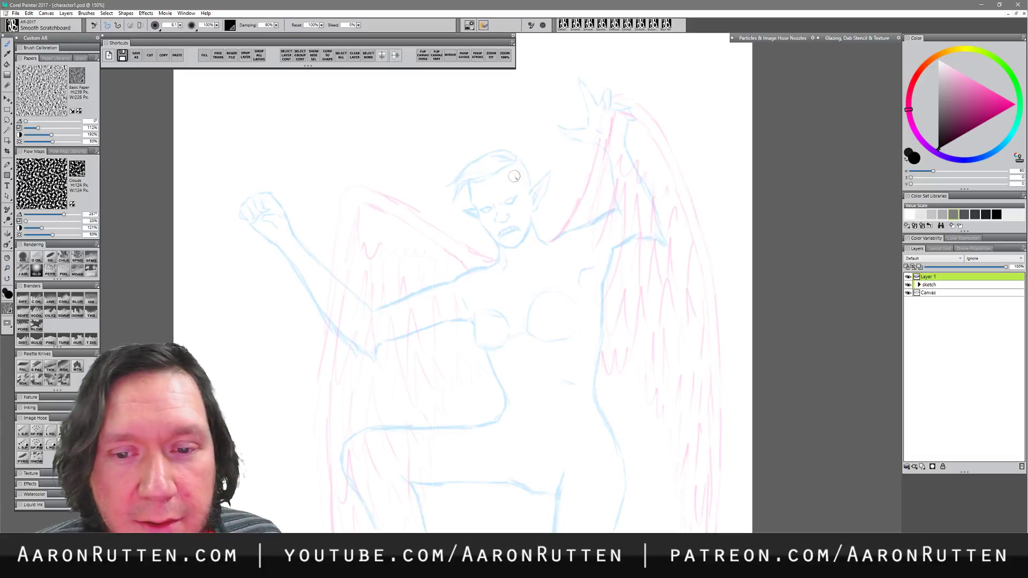
- Rename the new layer above the sketch group as ink
drag(514, 176, 552, 155)
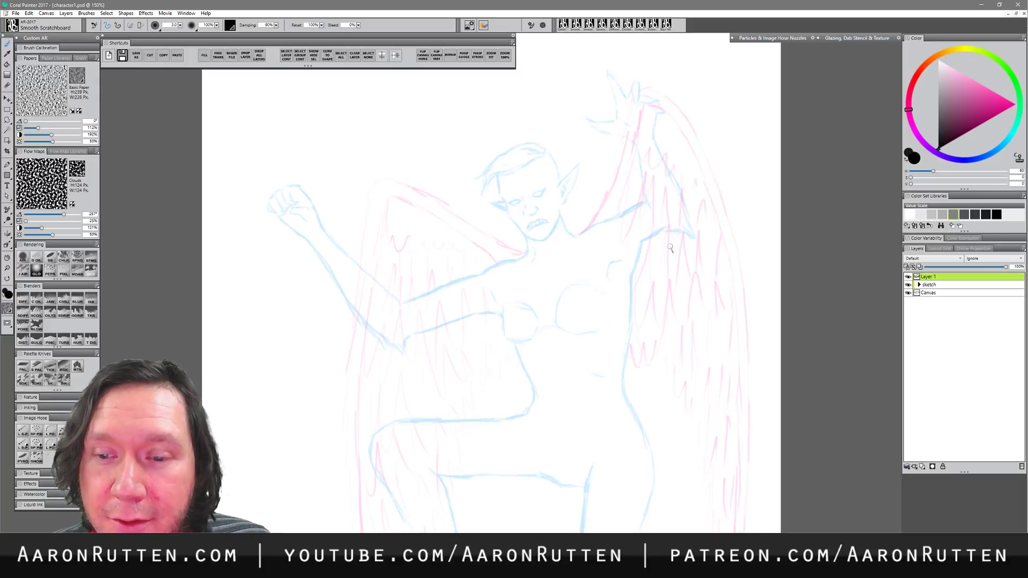
double_click(932, 277)
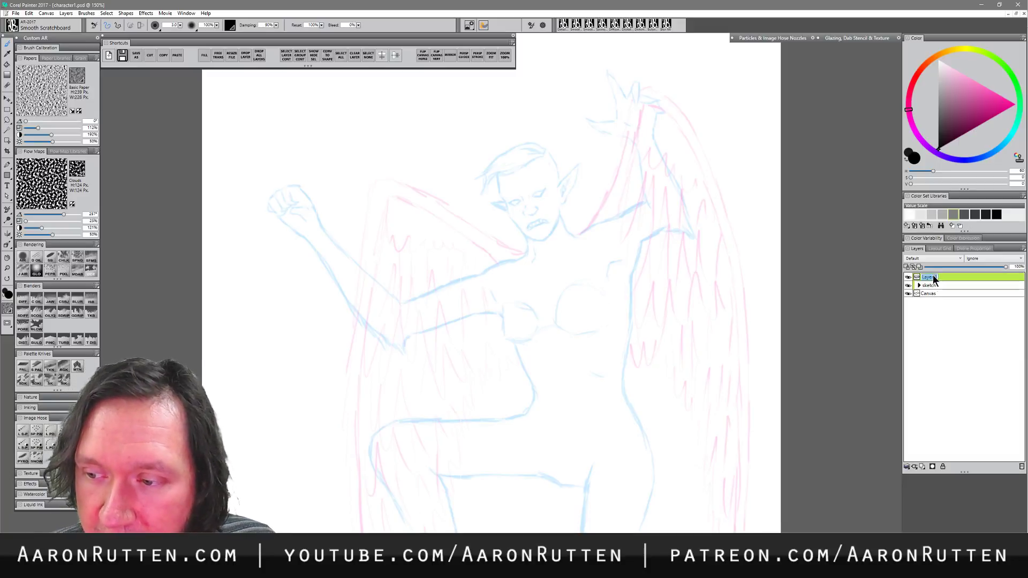
key(BackSpace)
text(ink)
key(Return)
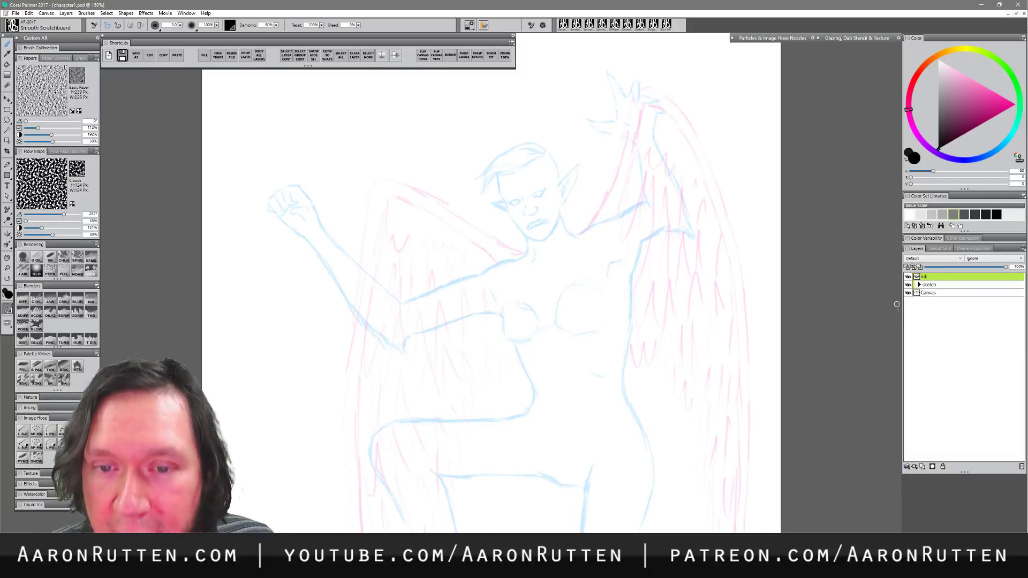
- Try out black test strokes in the blank area above the head and undo them all
click(49, 257)
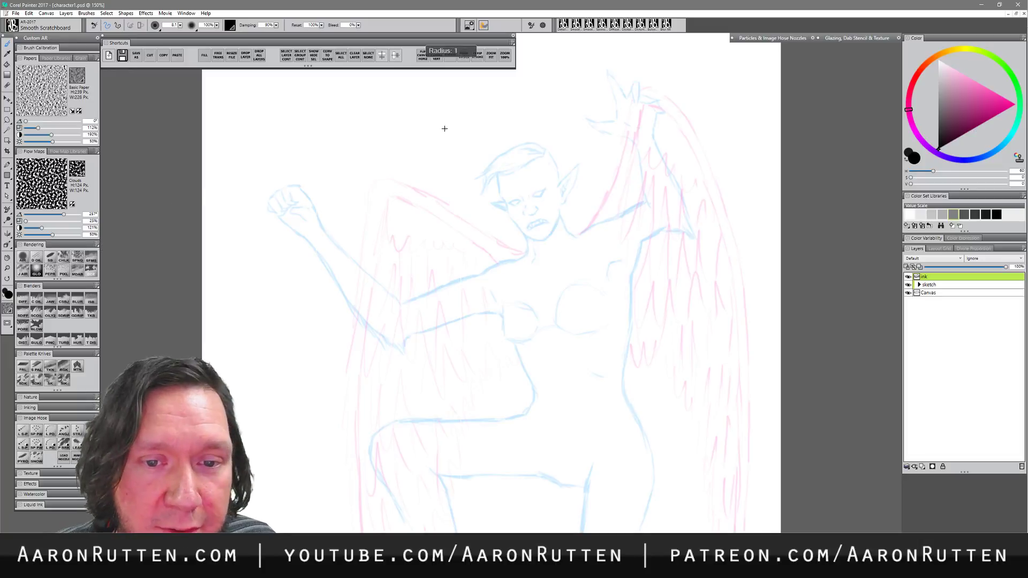
drag(447, 119, 448, 153)
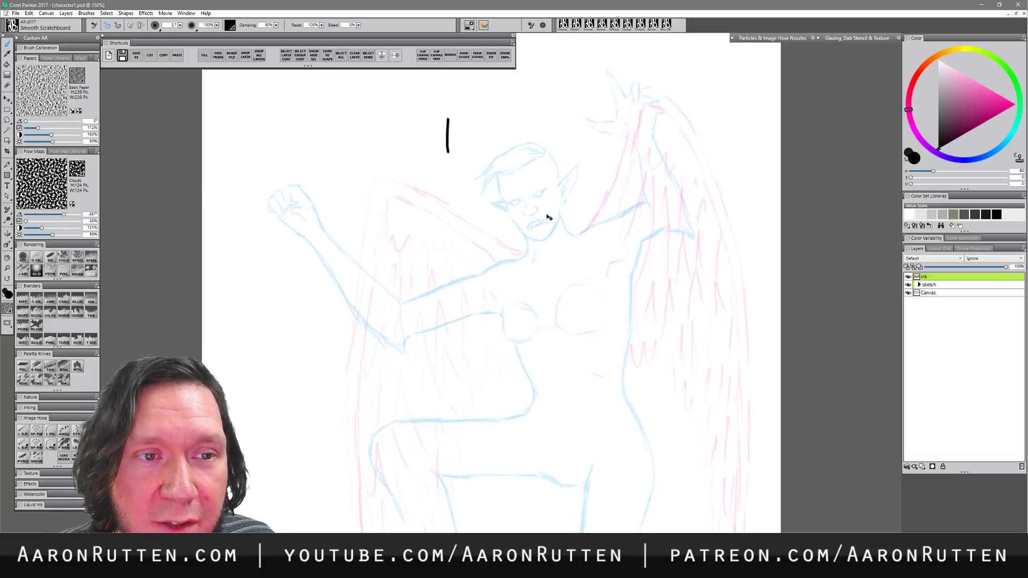
key(ctrl+z)
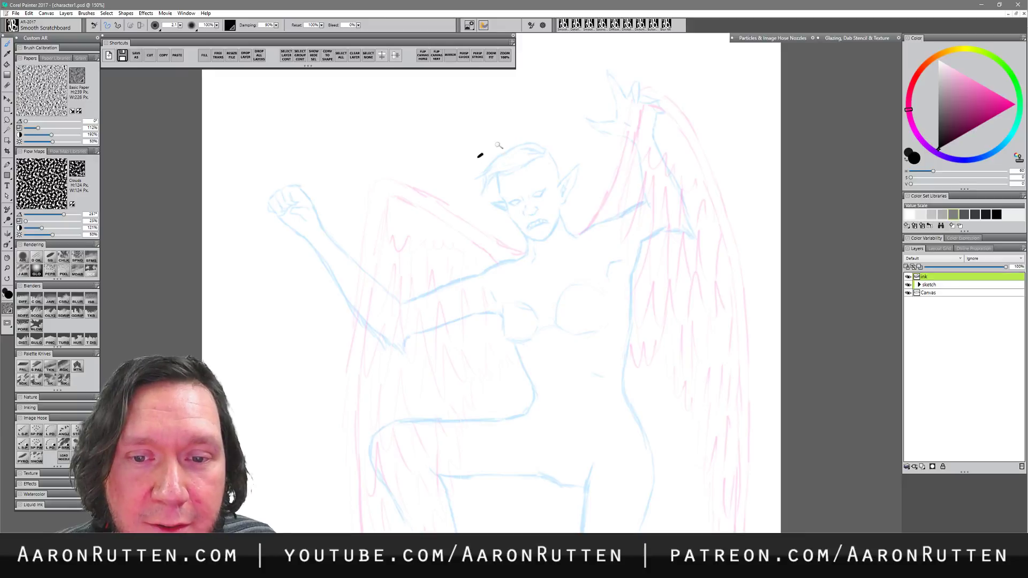
drag(478, 156, 538, 136)
drag(544, 136, 571, 149)
drag(522, 158, 520, 184)
drag(525, 124, 446, 154)
key(ctrl+z)
key(ctrl+z)
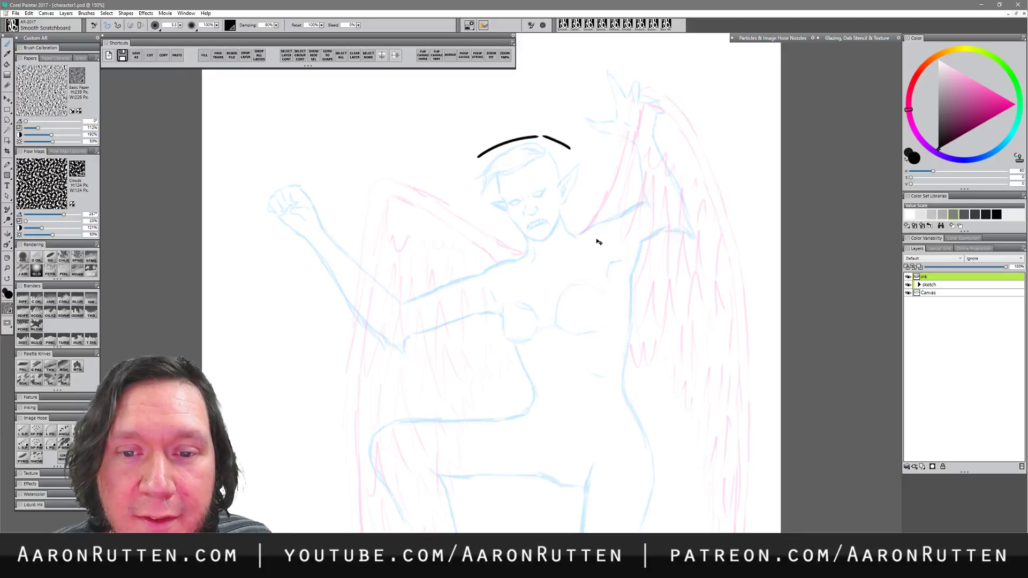
key(ctrl+z)
key(ctrl+z)
- Set the brush size to 3, try a stroke above the head and undo it
click(173, 24)
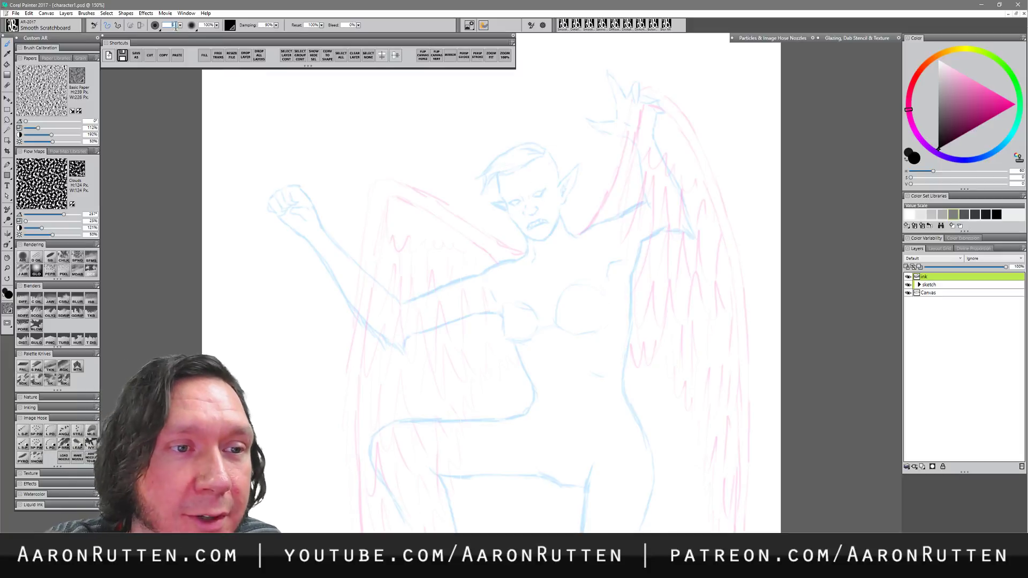
text(3)
key(Return)
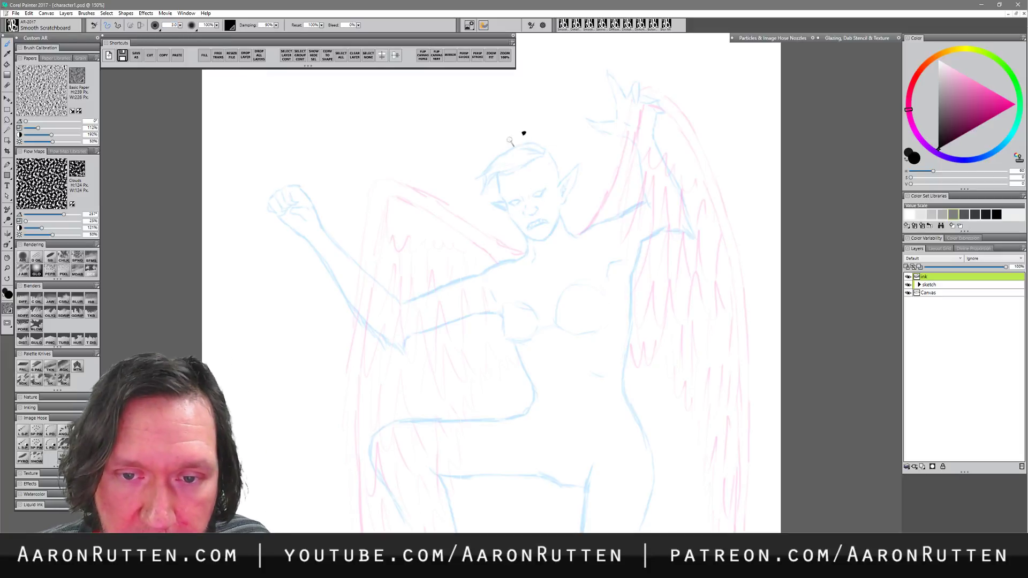
drag(525, 133, 465, 165)
key(ctrl+z)
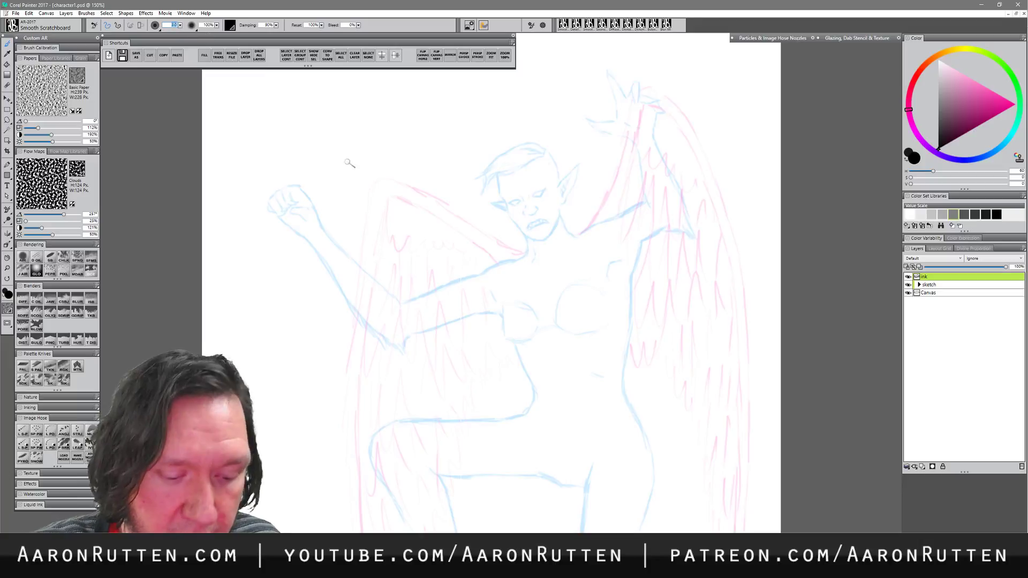
- Reduce the brush size to 2.0, test a stroke, and handwrite 2.0 as a note in the canvas's upper right corner
key(bracketleft)
drag(533, 131, 458, 175)
key(ctrl+z)
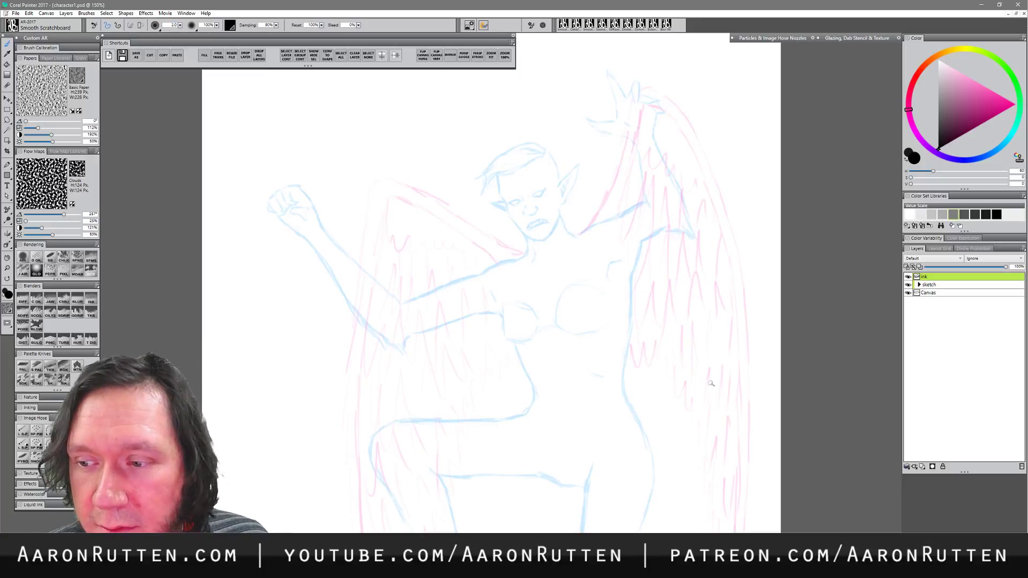
drag(746, 67, 746, 67)
click(739, 73)
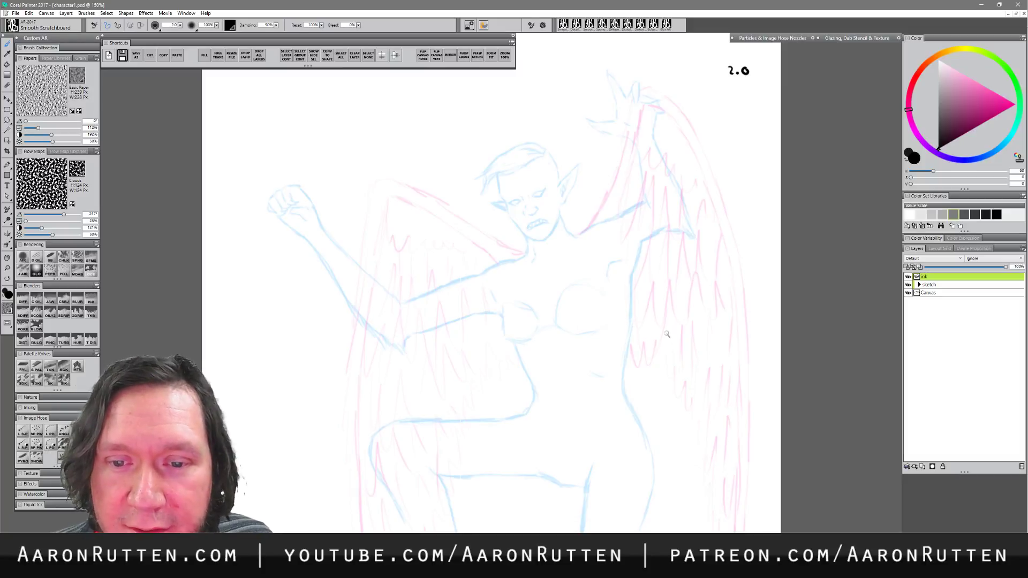
- Ink the face outline from the hairline down the cheek, around the chin and up the opposite jaw
drag(552, 322, 571, 328)
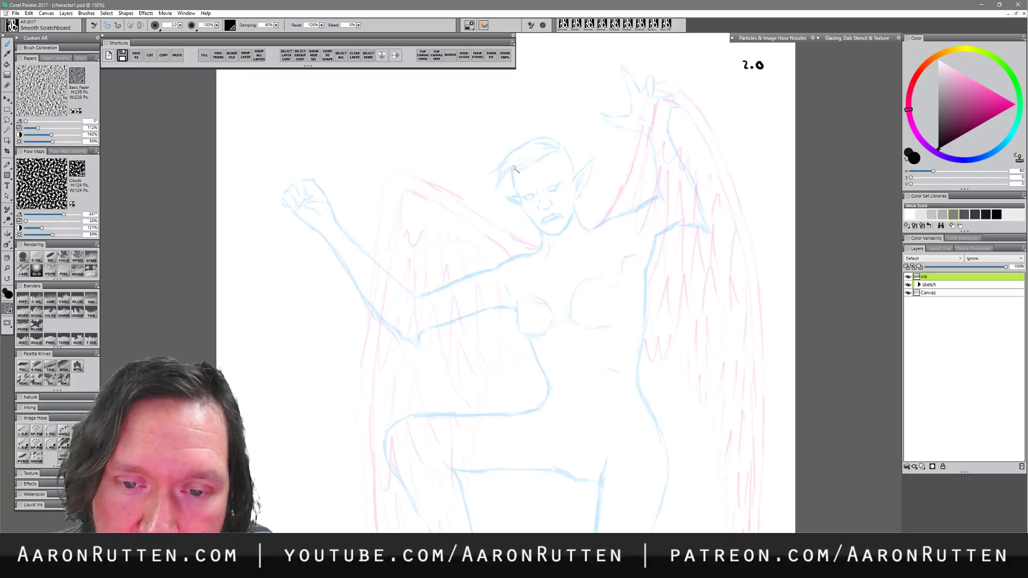
mouse_move(512, 168)
mouse_down()
mouse_move(546, 232)
mouse_move(529, 219)
mouse_move(569, 226)
mouse_up()
key(ctrl+z)
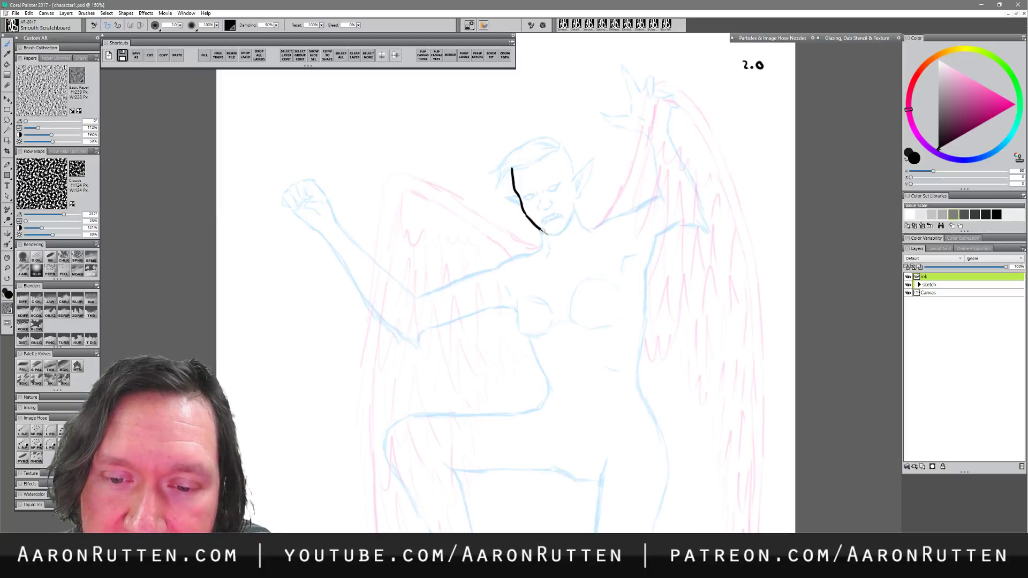
drag(543, 231, 557, 234)
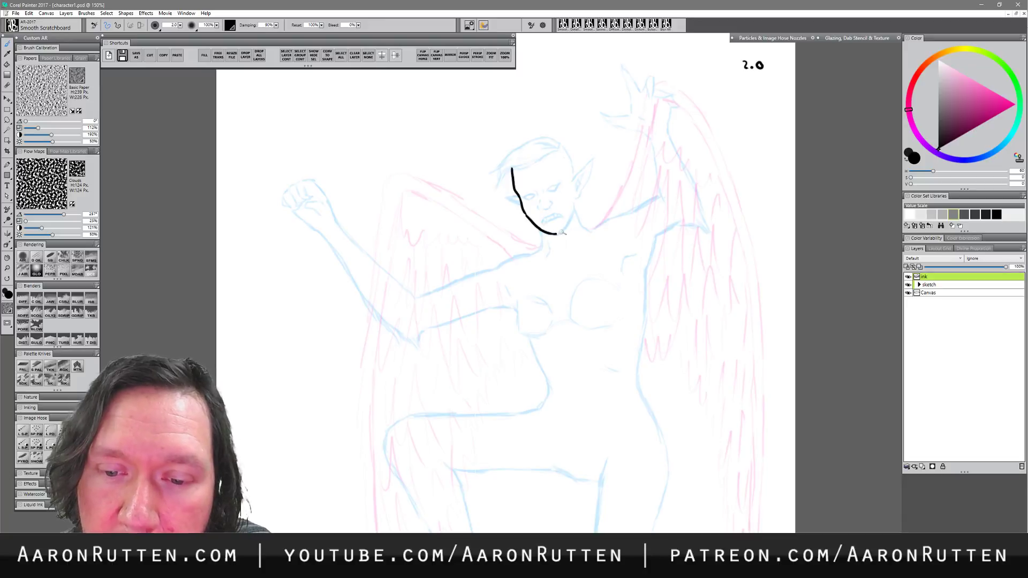
drag(557, 234, 573, 214)
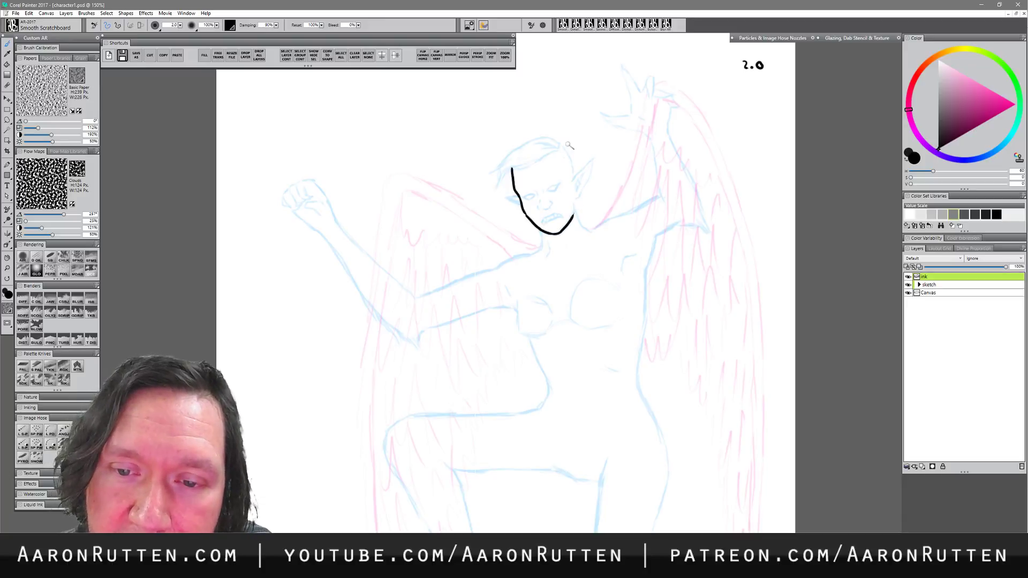
- Ink the back of the head down to the neck and both pointed ears
mouse_move(562, 145)
mouse_down()
mouse_move(575, 174)
mouse_move(597, 149)
mouse_move(580, 198)
mouse_move(573, 189)
mouse_move(585, 229)
mouse_up()
key(ctrl+z)
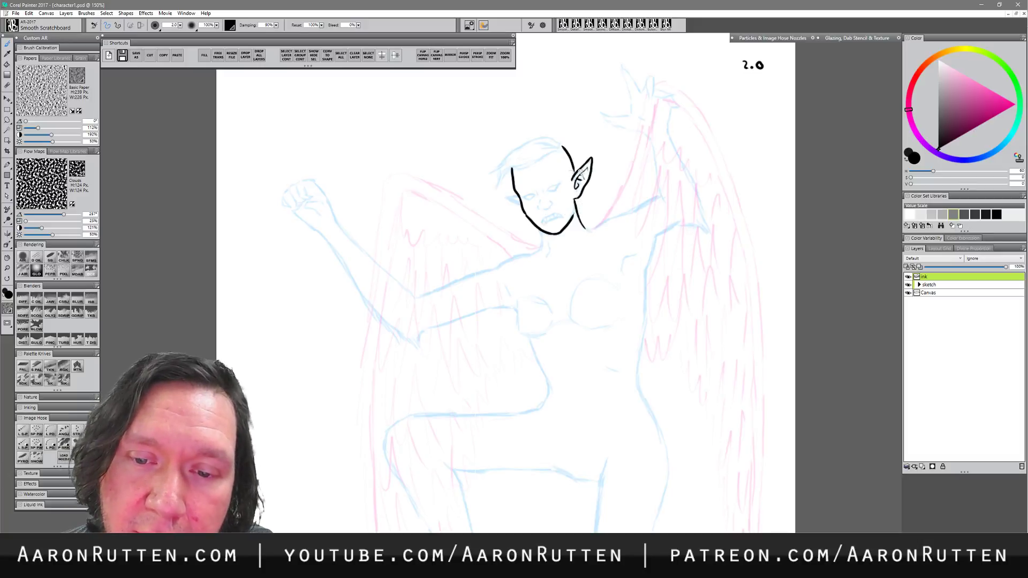
mouse_move(519, 196)
mouse_down()
mouse_move(505, 198)
mouse_move(522, 203)
mouse_up()
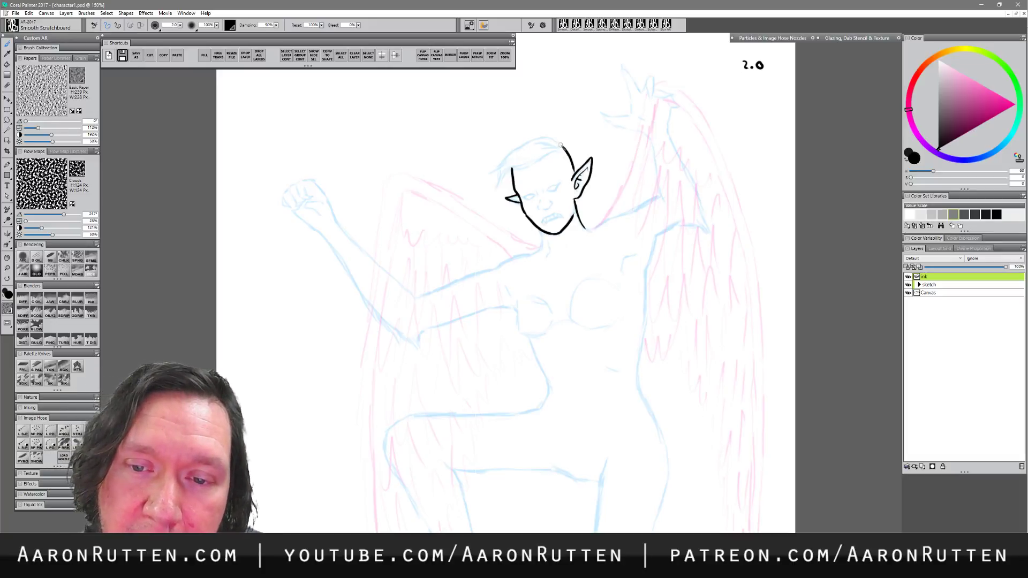
- Ink the swept hair with its loose fringe tips, plus the eyes, brows and nose
mouse_move(560, 144)
mouse_down()
mouse_move(508, 174)
mouse_move(502, 188)
mouse_move(510, 169)
mouse_move(496, 190)
mouse_move(497, 176)
mouse_up()
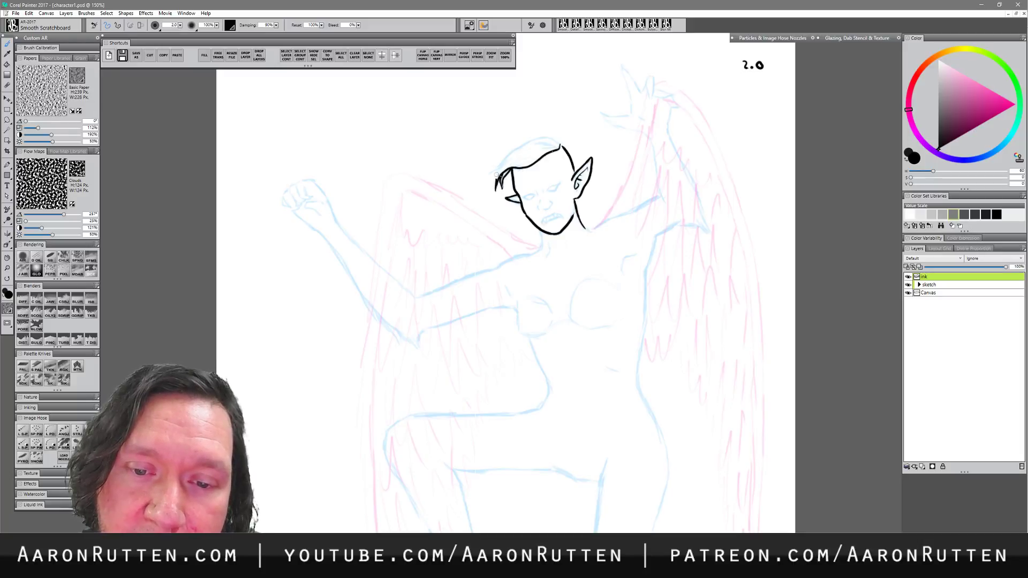
drag(560, 148, 545, 143)
mouse_move(560, 143)
mouse_down()
mouse_move(528, 137)
mouse_move(484, 174)
mouse_up()
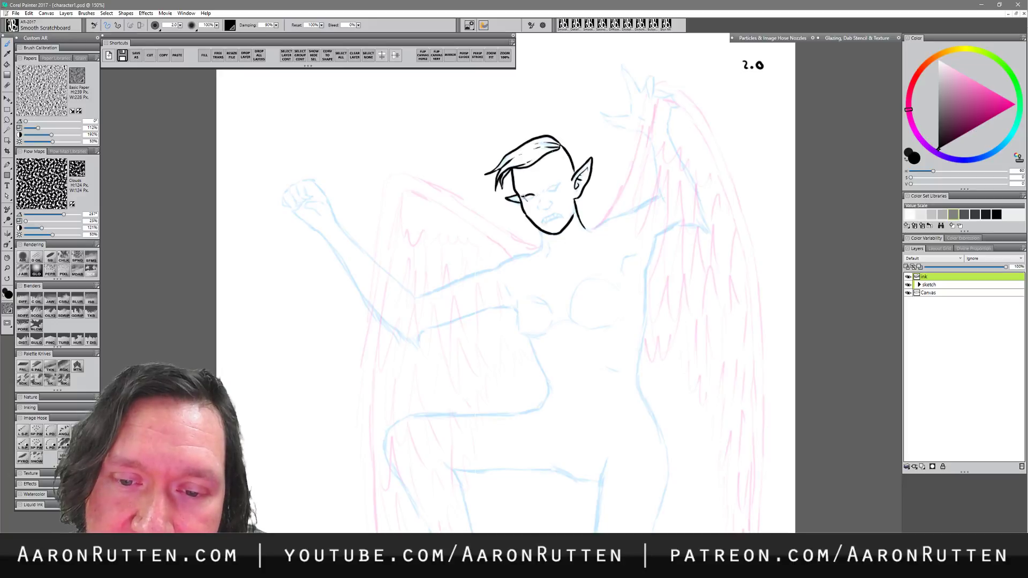
drag(522, 199, 537, 197)
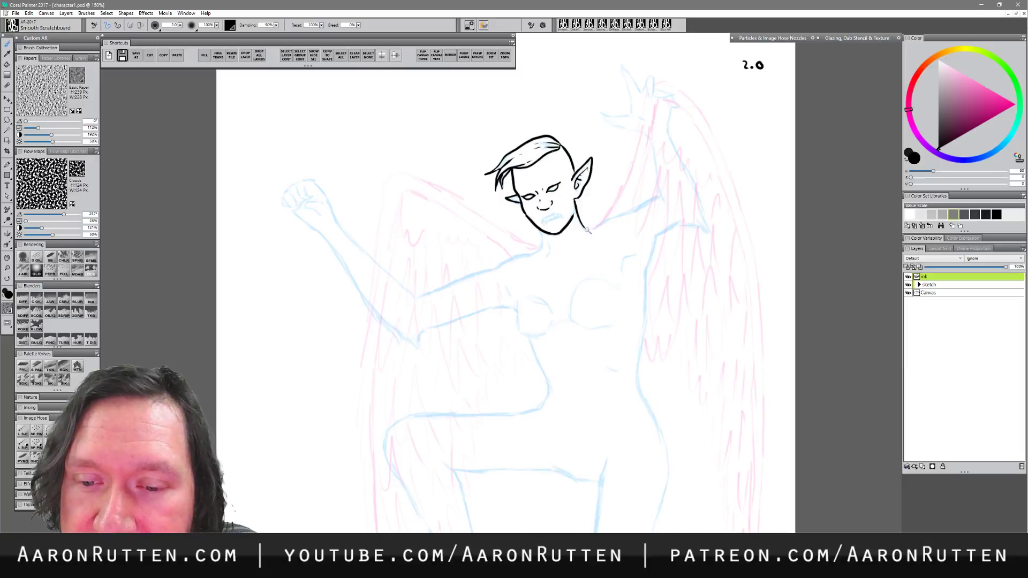
- Ink the raised arm's upper contour from the neck to the wrist, and the torso's side from armpit to waist
mouse_move(587, 231)
mouse_down()
mouse_move(653, 202)
mouse_move(632, 211)
mouse_move(659, 195)
mouse_up()
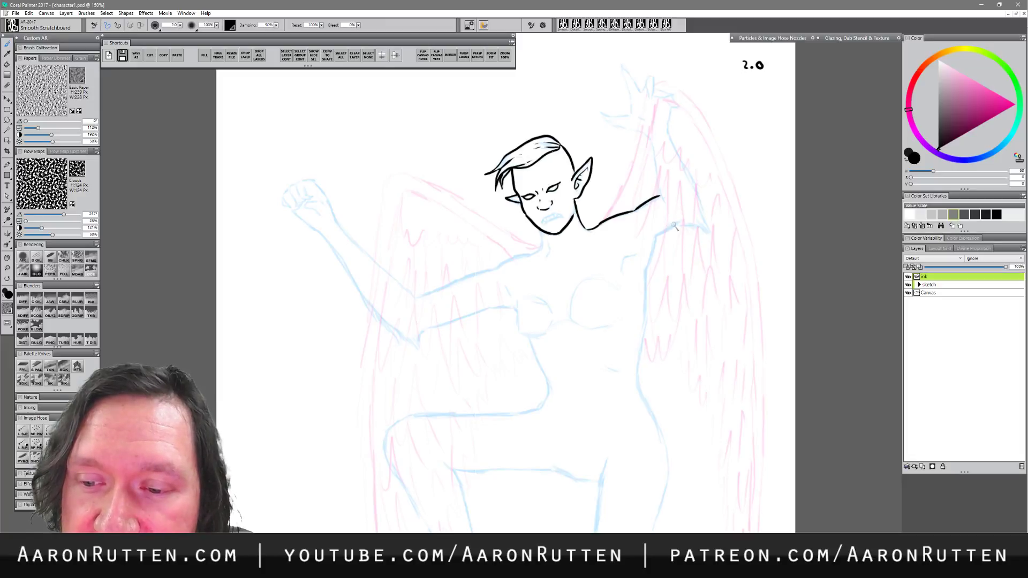
mouse_move(674, 224)
mouse_down()
mouse_move(643, 289)
mouse_move(648, 276)
mouse_move(637, 394)
mouse_up()
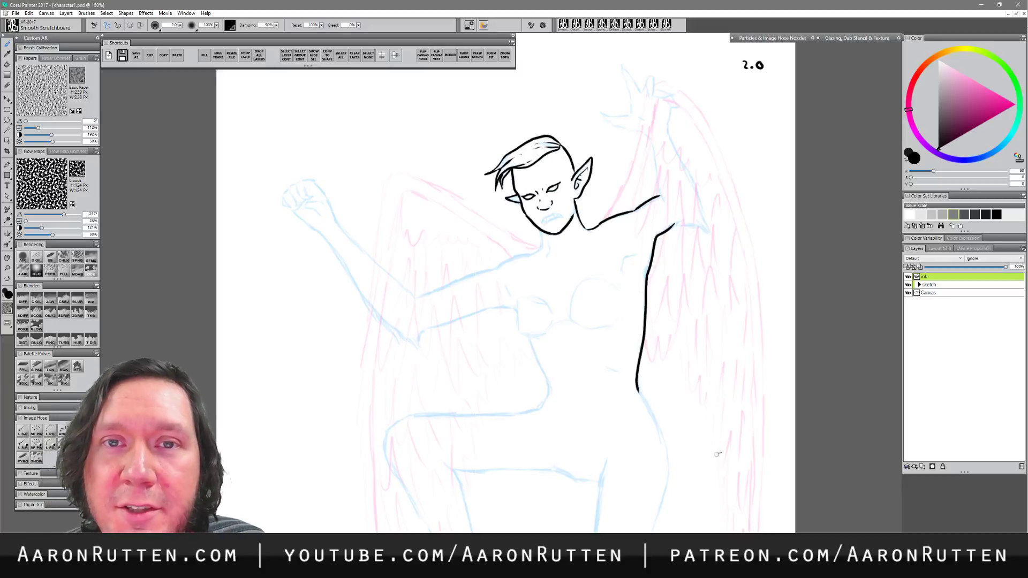
drag(678, 188, 628, 249)
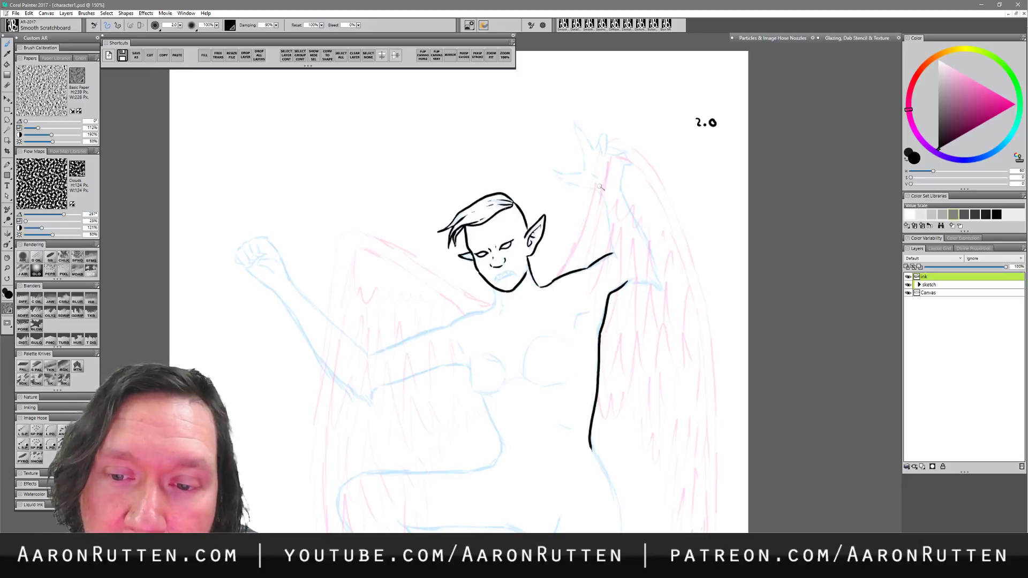
drag(595, 189, 619, 262)
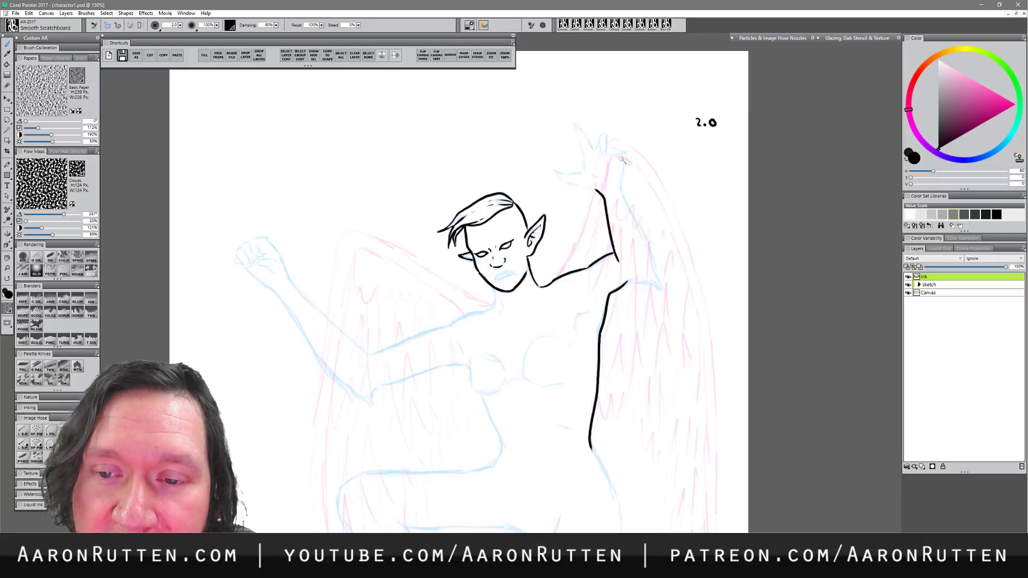
- Ink the raised forearm's outer edge with jagged tips down to a pointed elbow, and join it to the armpit
mouse_move(619, 156)
mouse_down()
mouse_move(641, 165)
mouse_move(624, 164)
mouse_move(621, 188)
mouse_move(663, 288)
mouse_up()
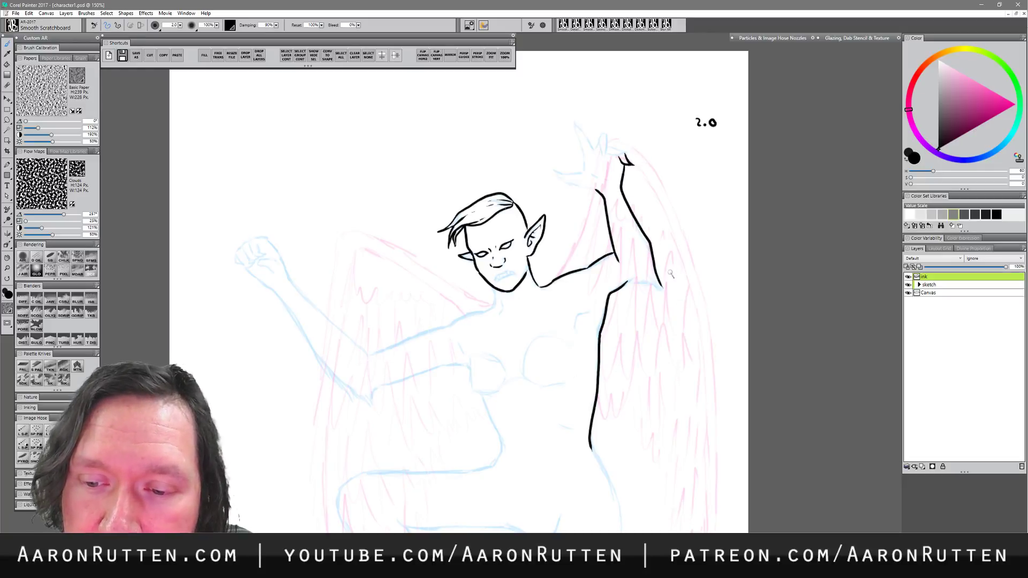
key(ctrl+z)
key(ctrl+z)
mouse_move(625, 163)
mouse_down()
mouse_move(622, 192)
mouse_move(651, 256)
mouse_up()
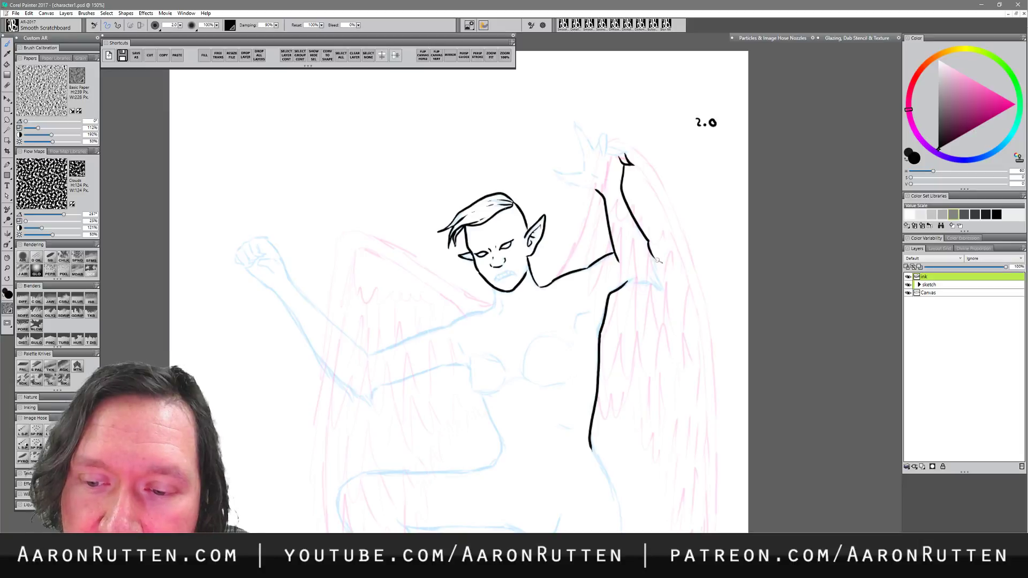
drag(653, 260, 665, 295)
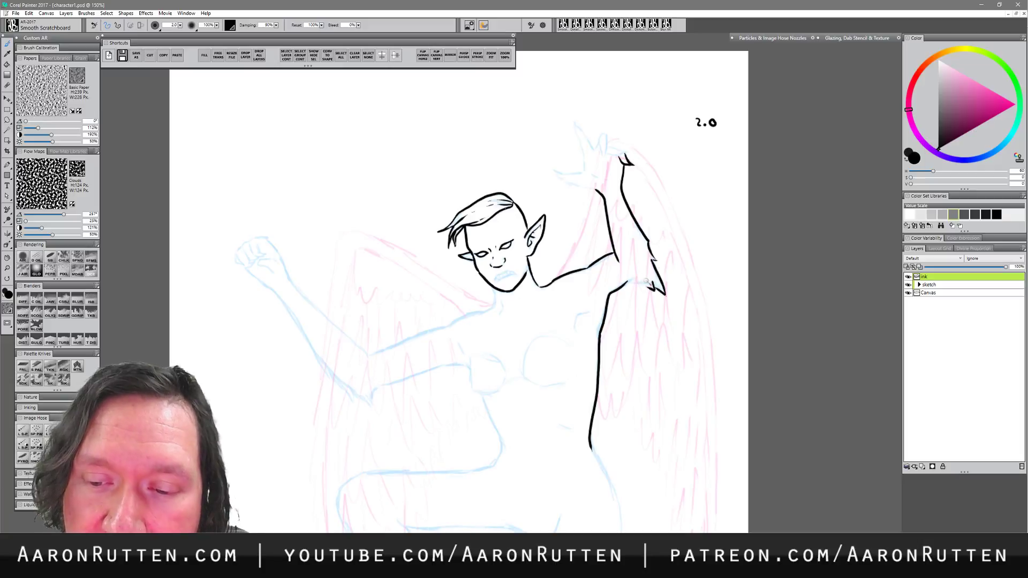
drag(629, 284, 663, 294)
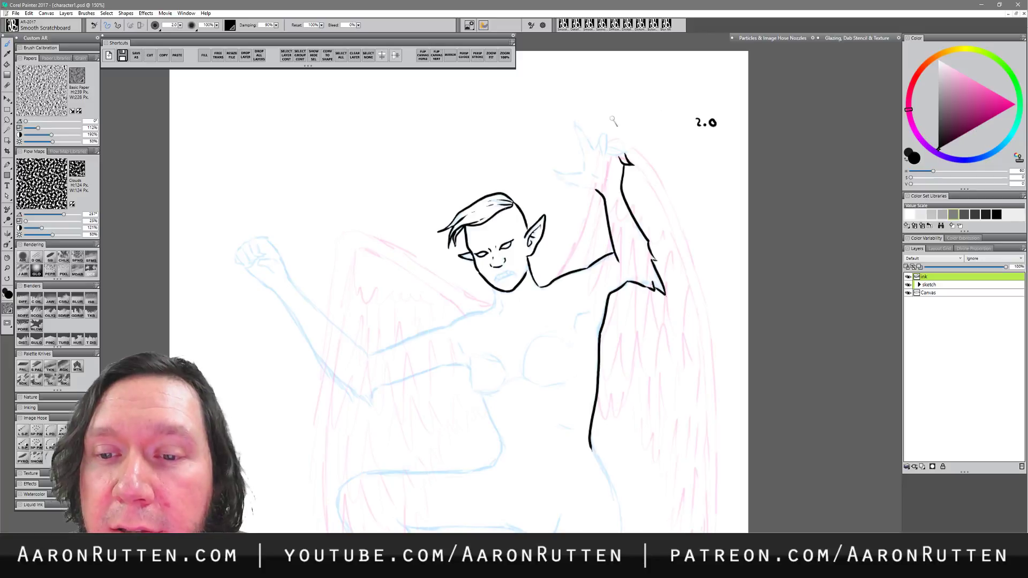
- Ink the raised hand's clawed fingers, thumb and palm crease, connecting the thumb to the wrist
mouse_move(594, 147)
mouse_down()
mouse_move(604, 134)
mouse_move(605, 161)
mouse_move(600, 144)
mouse_up()
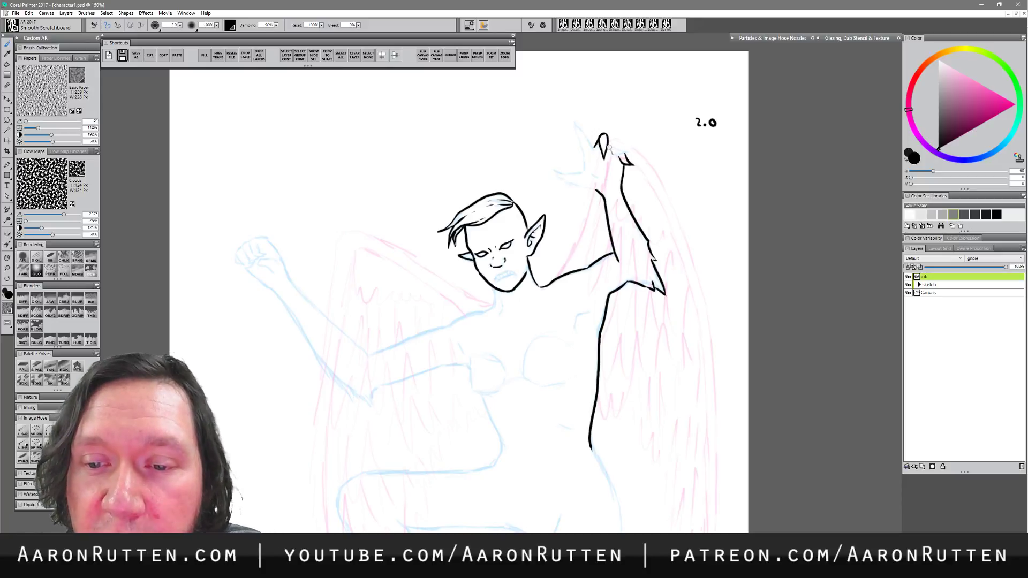
mouse_move(608, 144)
mouse_down()
mouse_move(637, 151)
mouse_move(607, 153)
mouse_up()
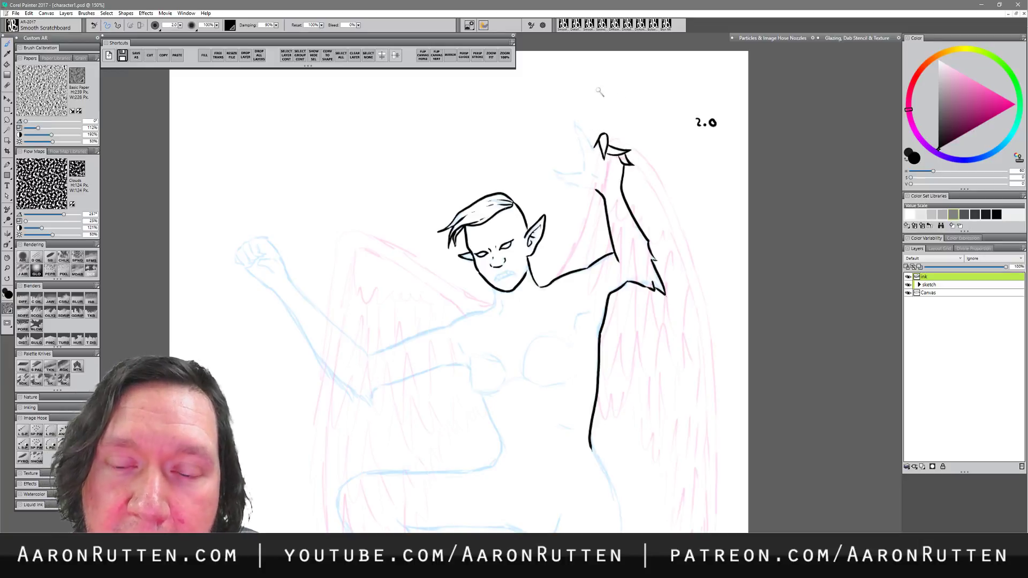
drag(575, 123, 584, 169)
drag(576, 124, 593, 145)
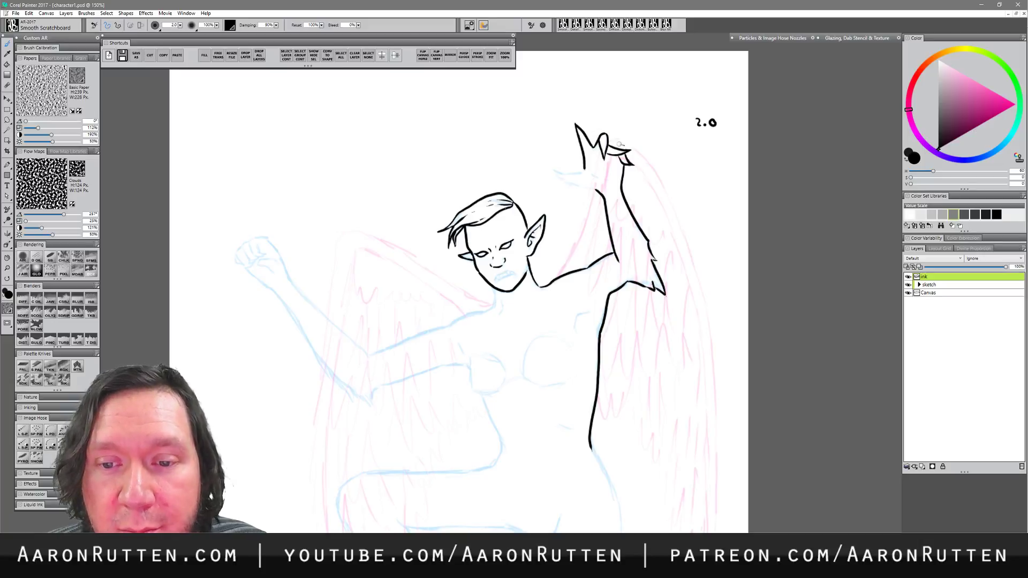
mouse_move(584, 168)
mouse_down()
mouse_move(555, 170)
mouse_move(581, 184)
mouse_up()
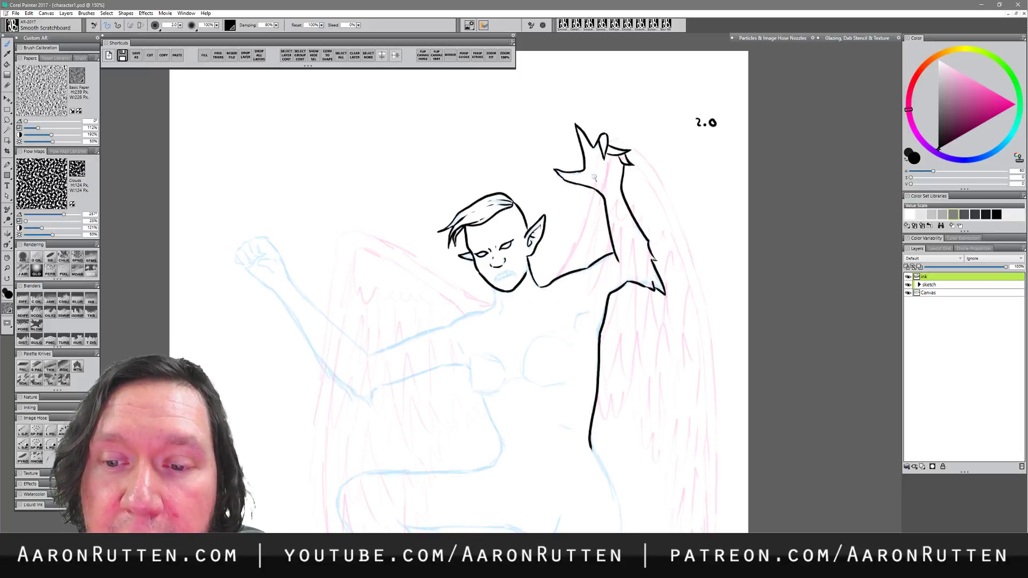
drag(592, 175, 599, 177)
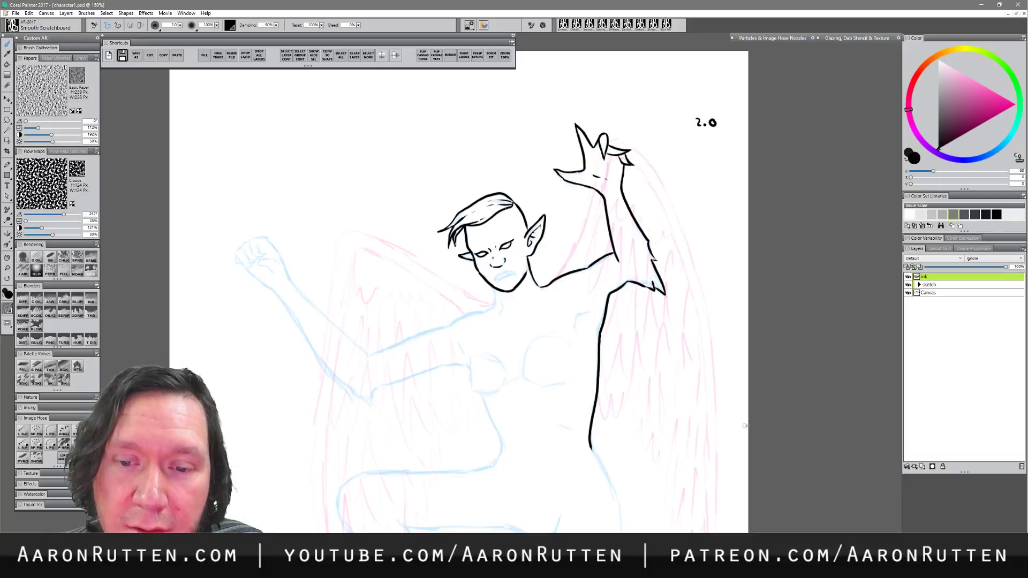
drag(590, 329, 594, 281)
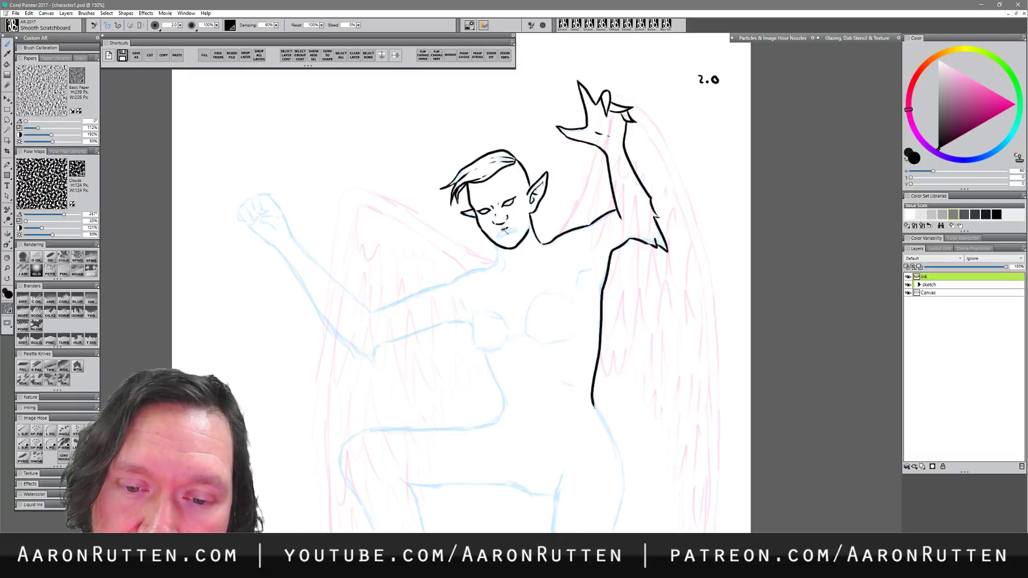
- Ink the character's open, snarling mouth in solid black and erase the teeth shapes out of it
mouse_move(496, 232)
mouse_down()
mouse_move(503, 242)
mouse_move(513, 235)
mouse_up()
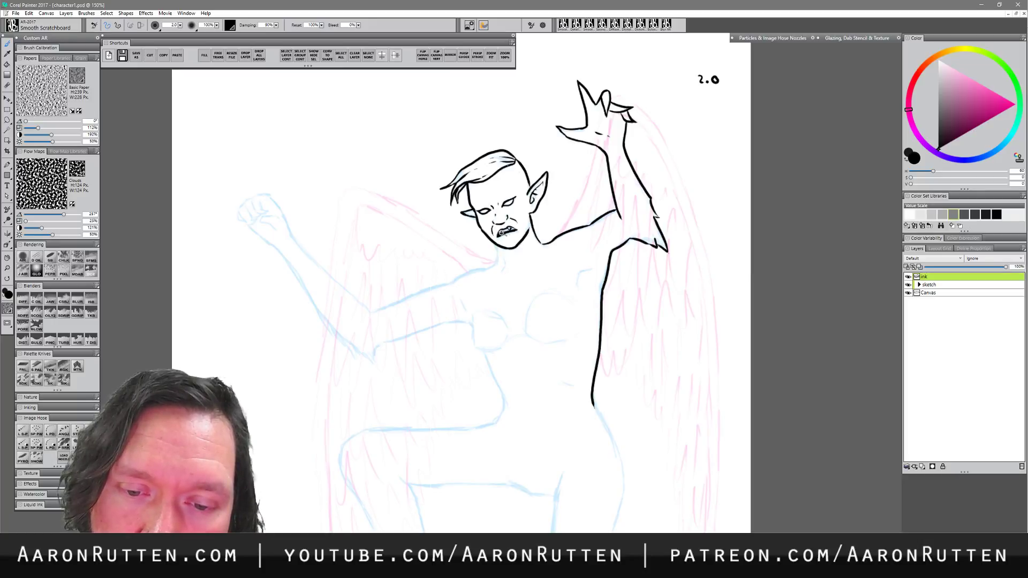
drag(515, 226, 518, 233)
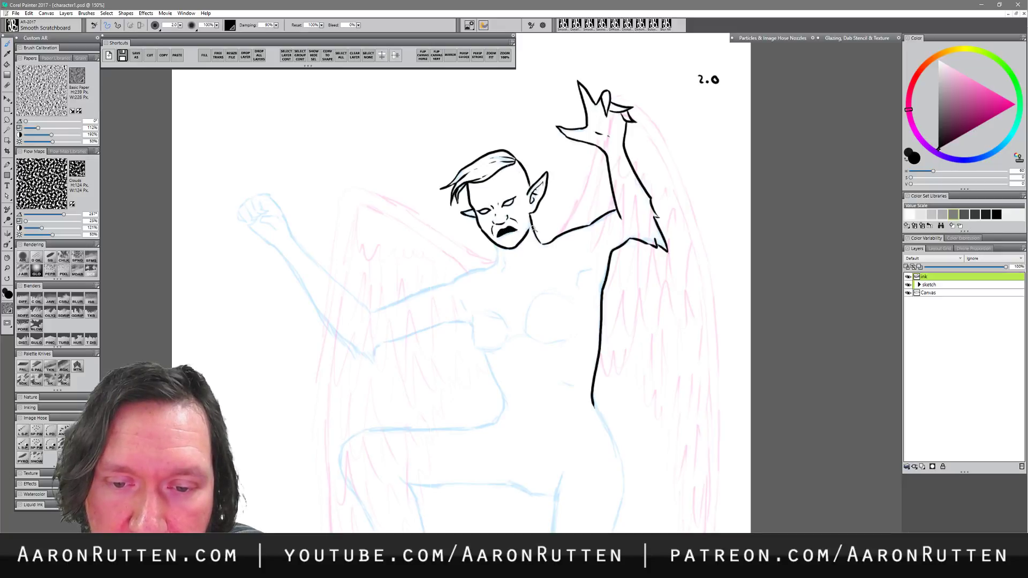
click(7, 267)
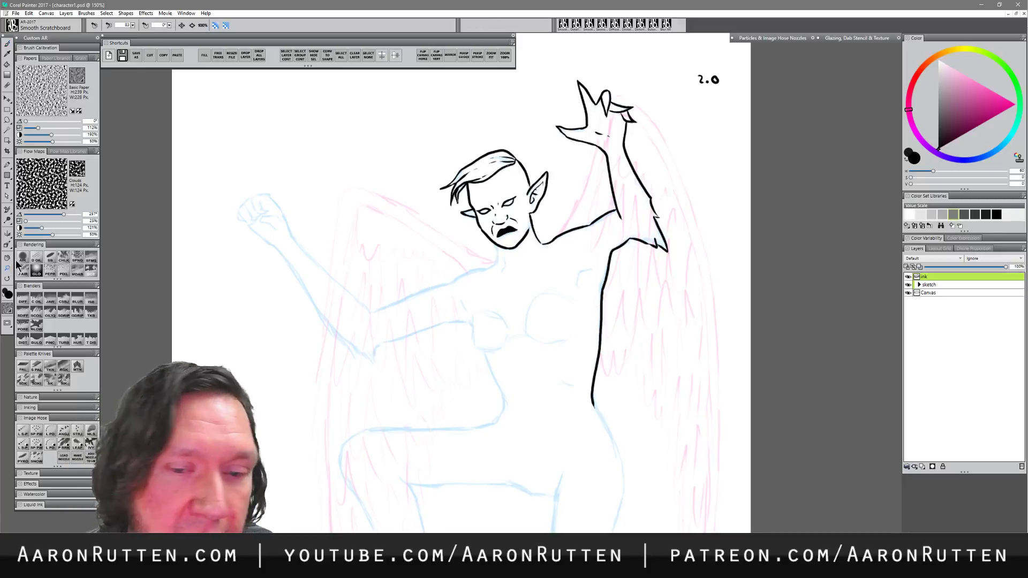
click(508, 230)
key(b)
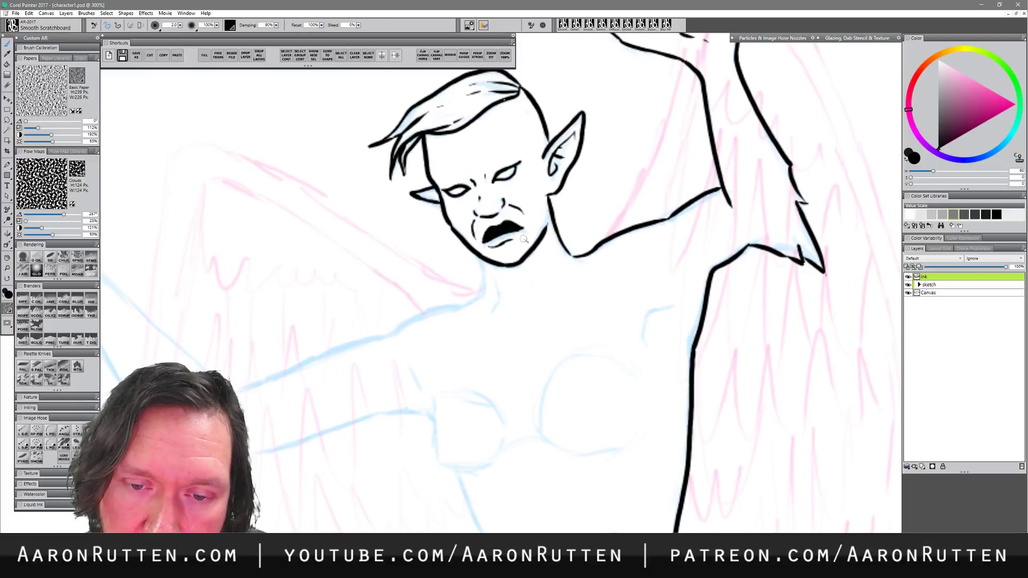
key(n)
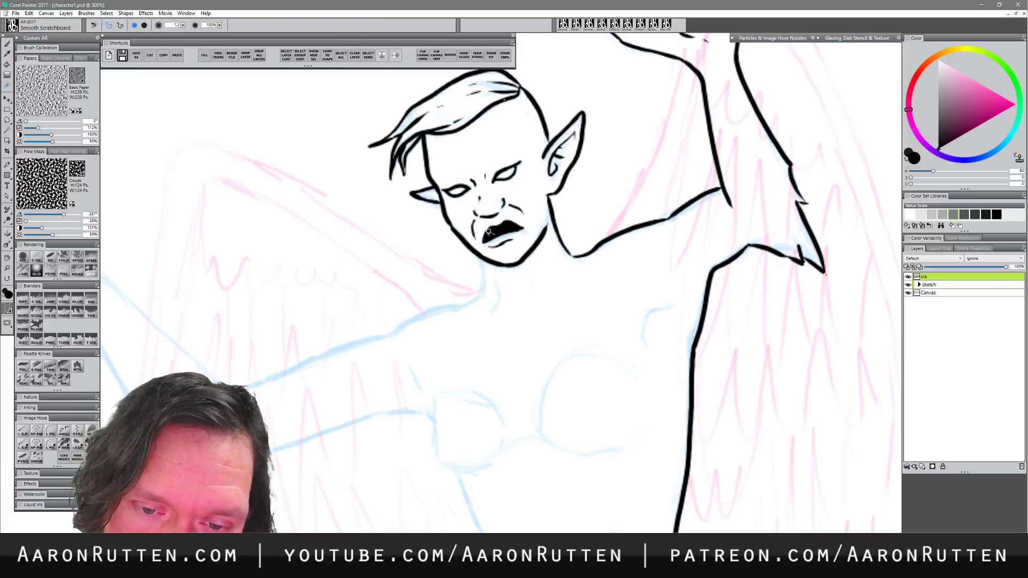
mouse_move(488, 233)
mouse_down()
mouse_move(510, 227)
mouse_move(491, 236)
mouse_up()
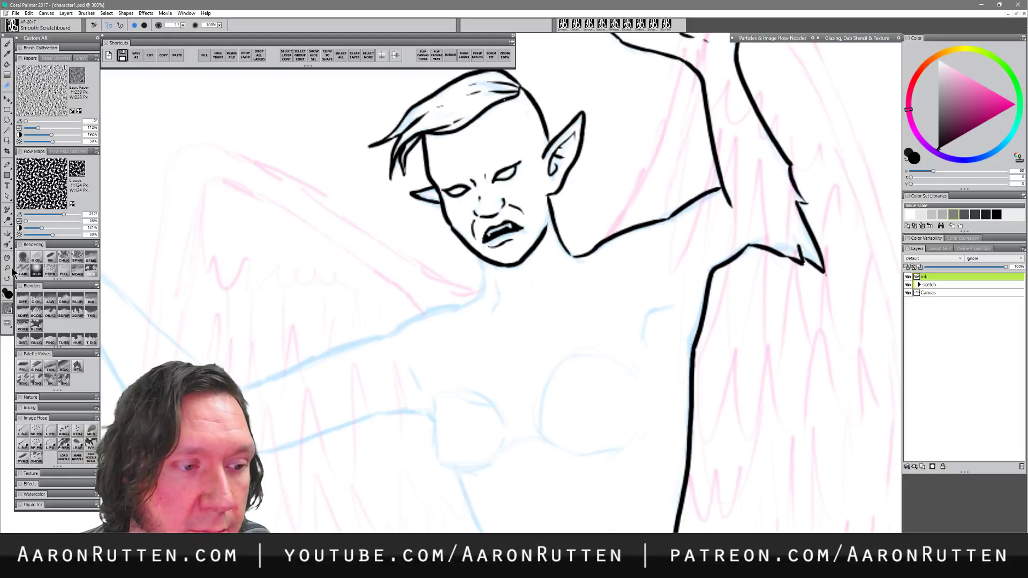
- Ink the neck and shoulder on the clenched-fist side, continuing along the arm's upper edge to the elbow and up to the wrist
ctrl+alt+click(511, 264)
ctrl+alt+click(511, 264)
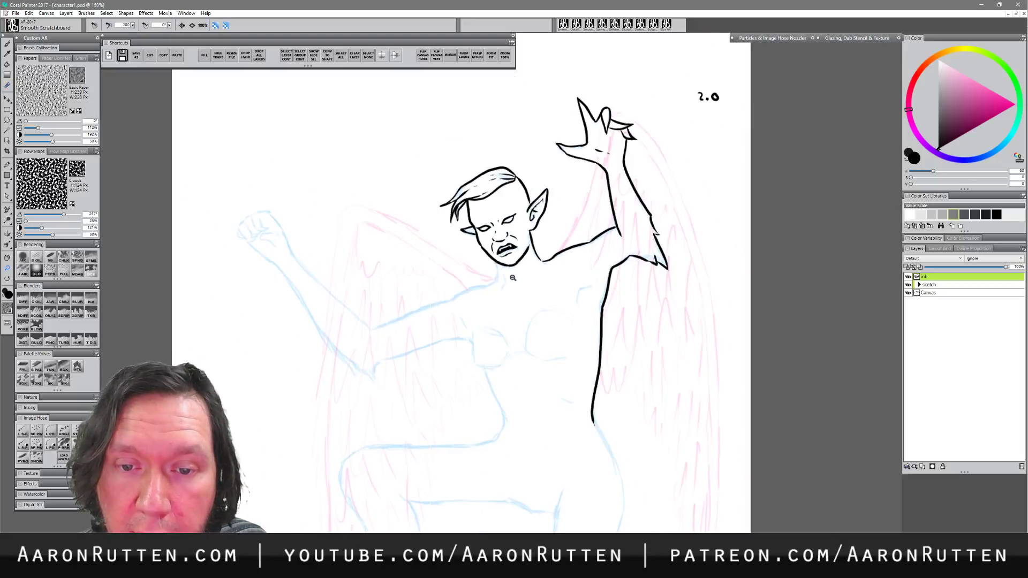
ctrl+click(512, 279)
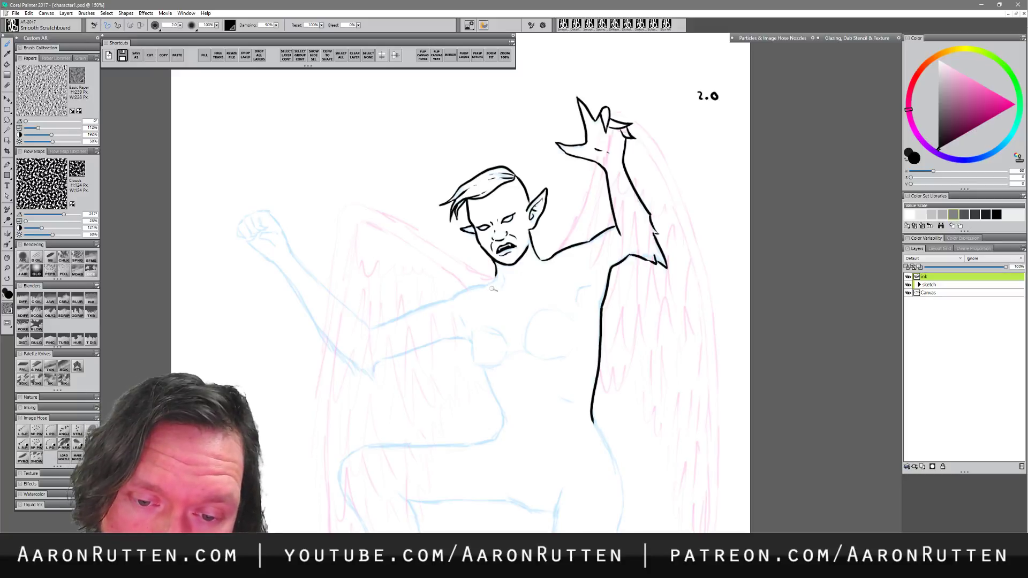
mouse_move(496, 276)
mouse_down()
mouse_move(450, 299)
mouse_move(476, 285)
mouse_move(447, 300)
mouse_up()
key(ctrl+z)
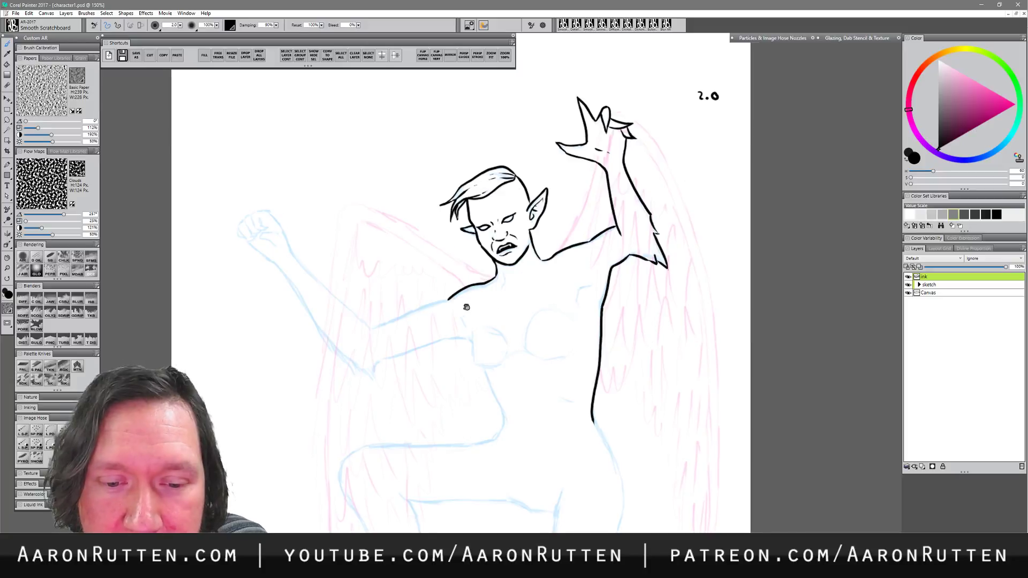
mouse_move(466, 305)
mouse_down()
mouse_move(503, 267)
mouse_move(498, 284)
mouse_move(435, 308)
mouse_up()
drag(488, 328, 539, 347)
mouse_move(382, 222)
mouse_down()
mouse_move(406, 267)
mouse_move(483, 339)
mouse_up()
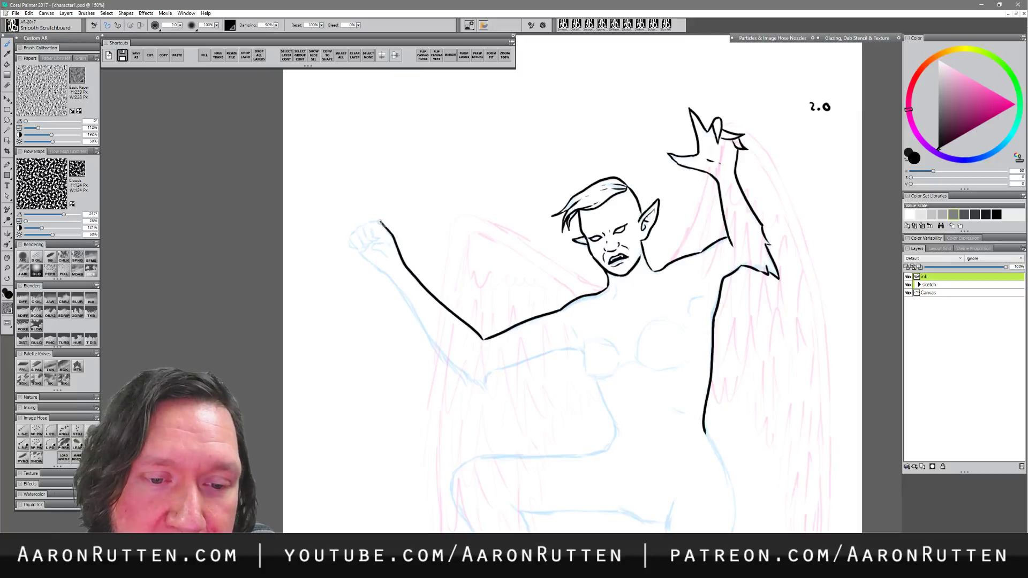
- Ink the clenched fist with its curled fingers, thumb and palm creases
mouse_move(382, 222)
mouse_down()
mouse_move(363, 226)
mouse_move(374, 243)
mouse_up()
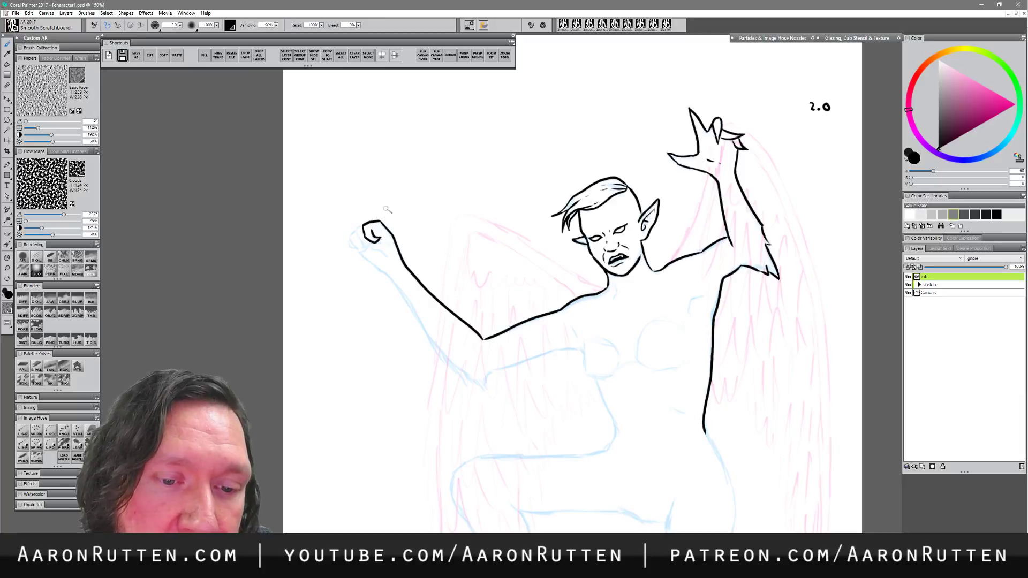
mouse_move(369, 225)
mouse_down()
mouse_move(356, 236)
mouse_move(366, 244)
mouse_move(350, 237)
mouse_move(355, 251)
mouse_up()
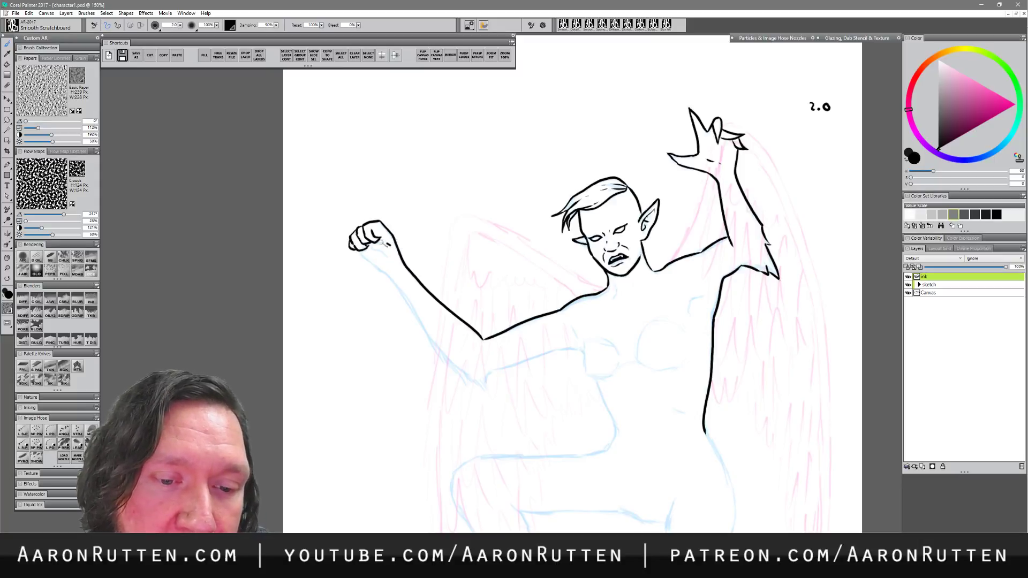
drag(370, 250, 395, 255)
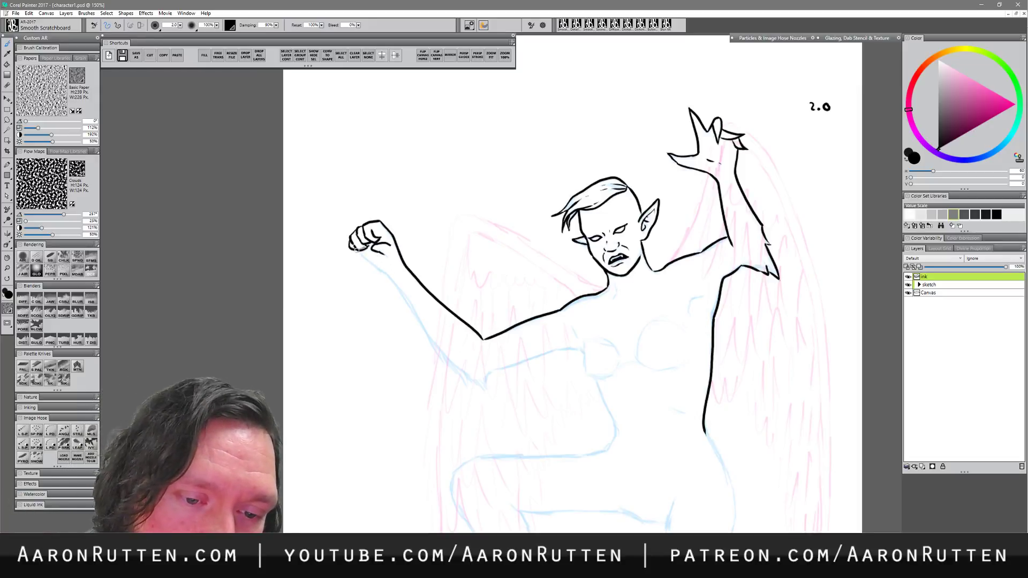
- Ink the fist arm's outer forearm with jagged tips down to a pointed elbow, and its underside back to the armpit
mouse_move(373, 263)
mouse_down()
mouse_move(409, 299)
mouse_move(405, 281)
mouse_move(396, 283)
mouse_move(415, 317)
mouse_up()
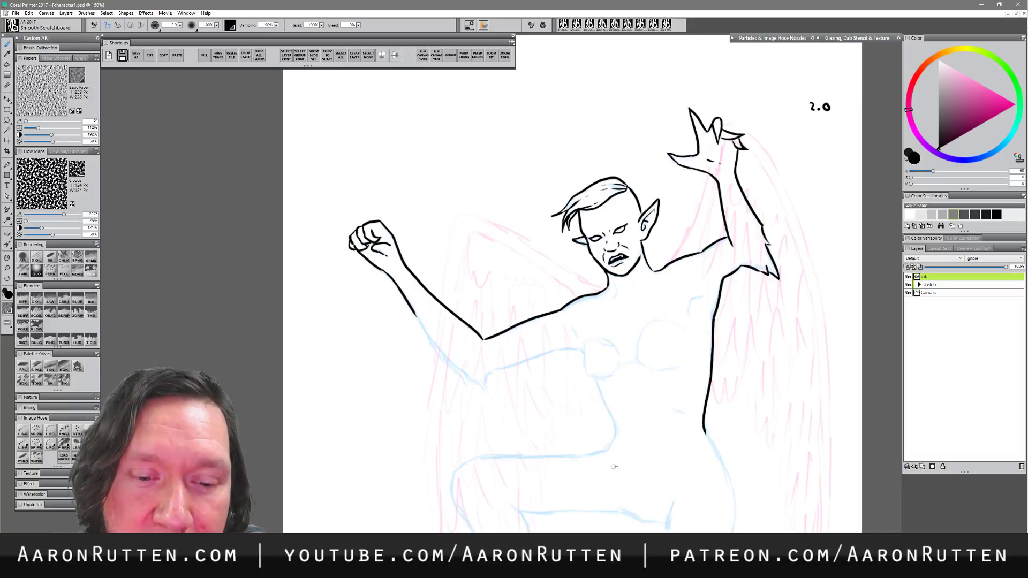
mouse_move(419, 317)
mouse_down()
mouse_move(463, 381)
mouse_move(462, 369)
mouse_up()
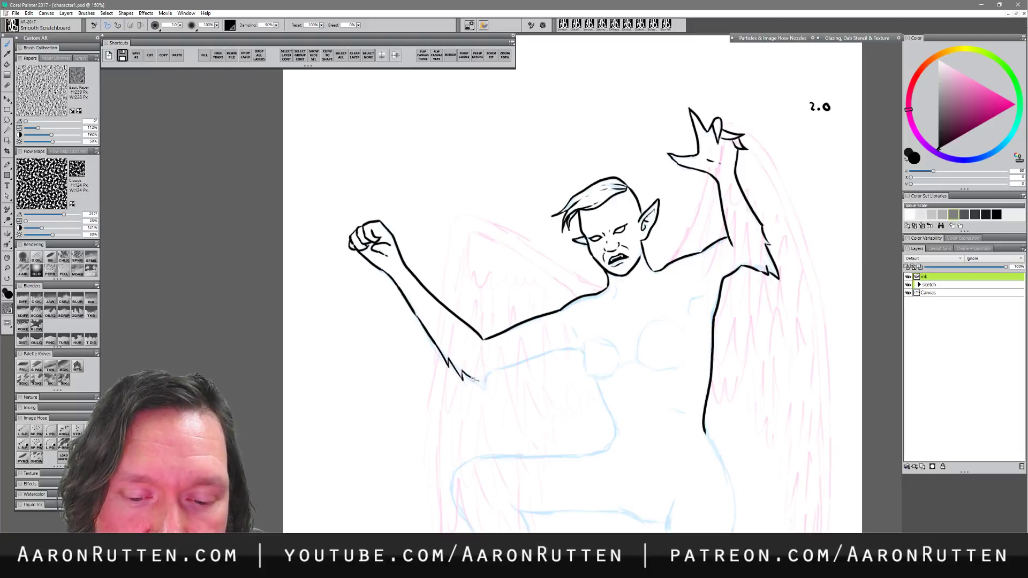
mouse_move(471, 378)
mouse_down()
mouse_move(487, 395)
mouse_move(491, 373)
mouse_move(578, 350)
mouse_up()
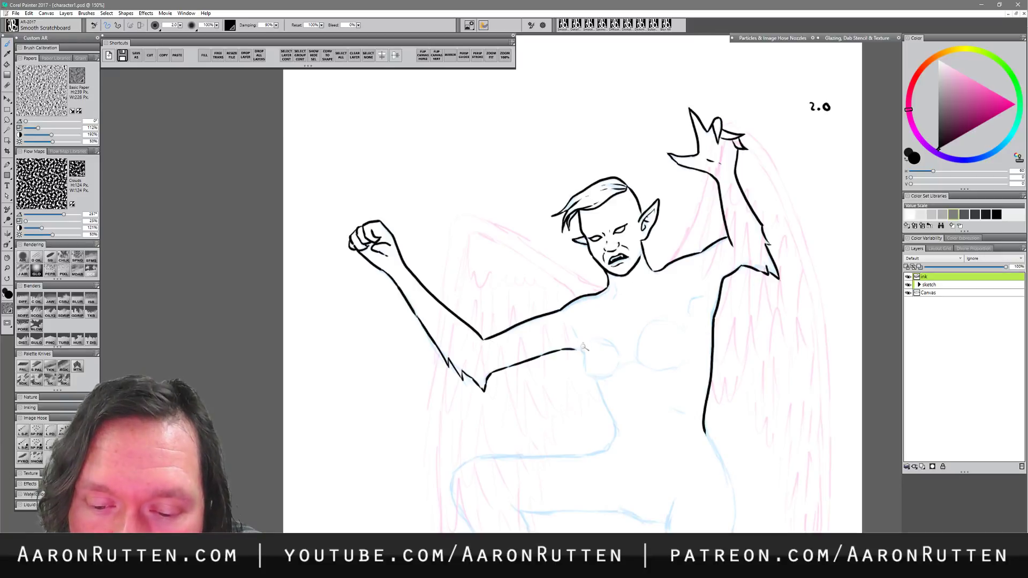
- Ink the chest curves, the remaining side of the waist, the armpit crease and a short navel mark
mouse_move(584, 347)
mouse_down()
mouse_move(597, 380)
mouse_move(586, 376)
mouse_move(609, 380)
mouse_up()
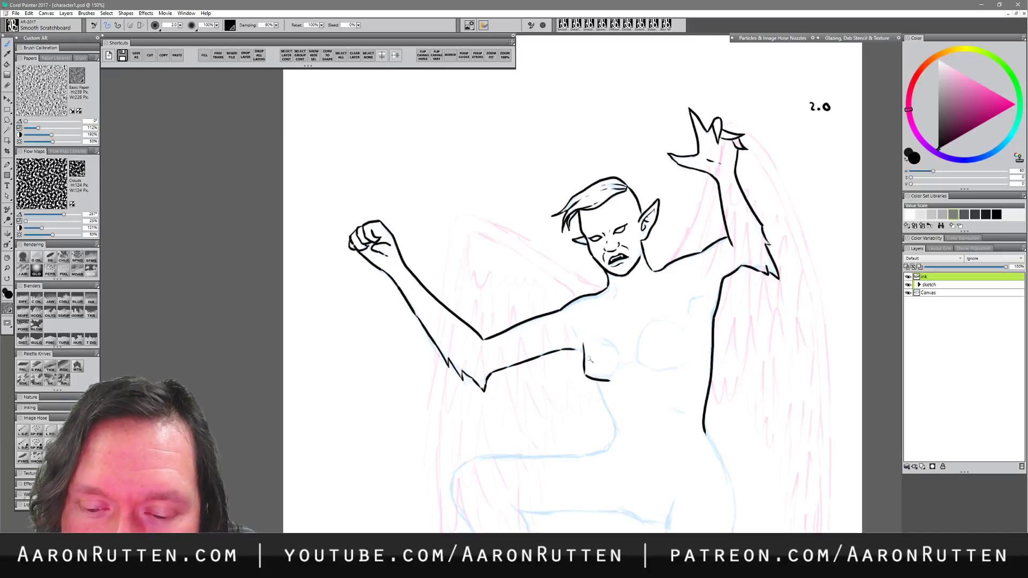
drag(575, 349, 613, 446)
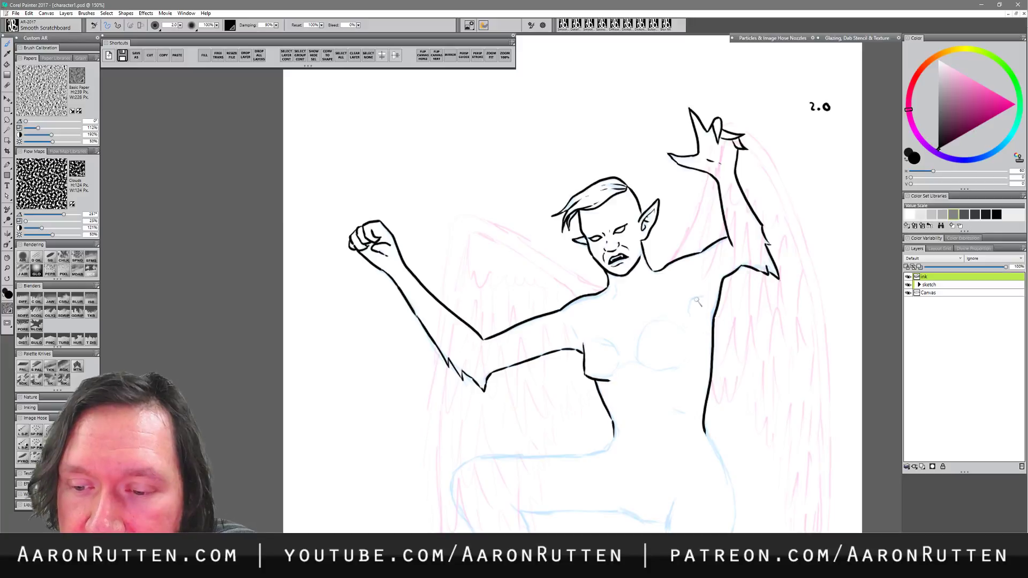
drag(704, 295, 690, 316)
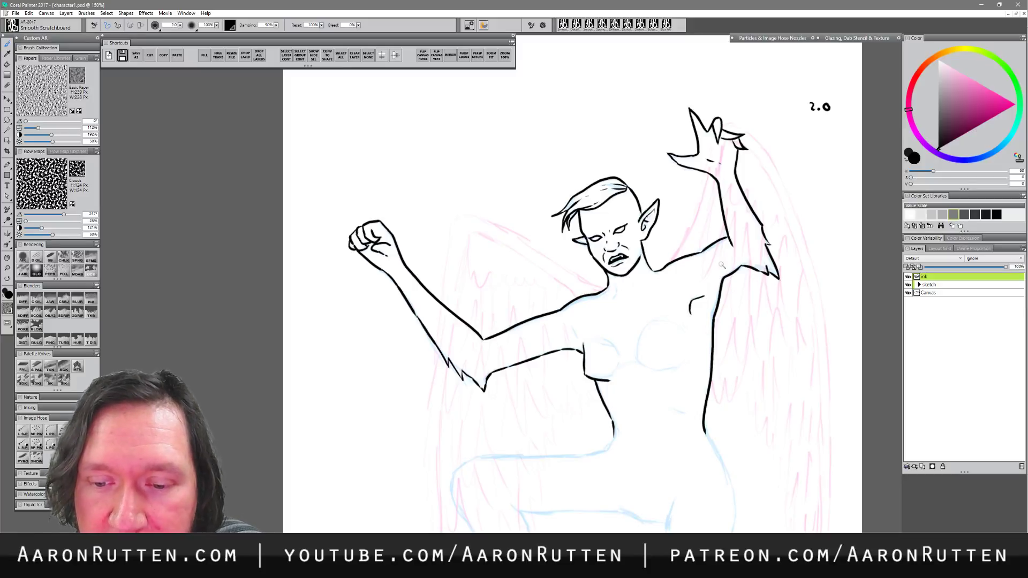
drag(636, 357, 680, 367)
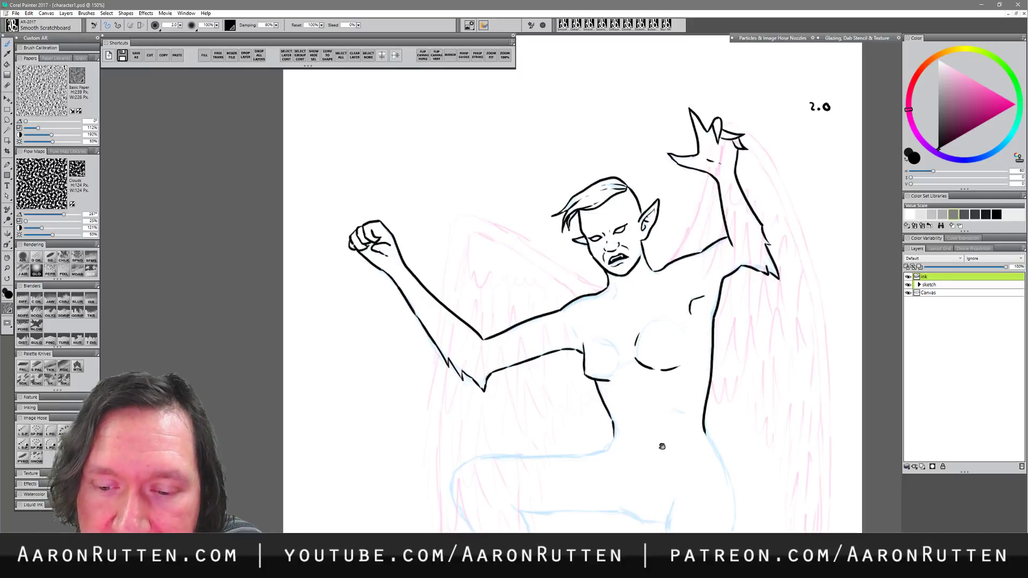
mouse_move(700, 408)
mouse_down()
mouse_move(676, 333)
mouse_move(660, 337)
mouse_up()
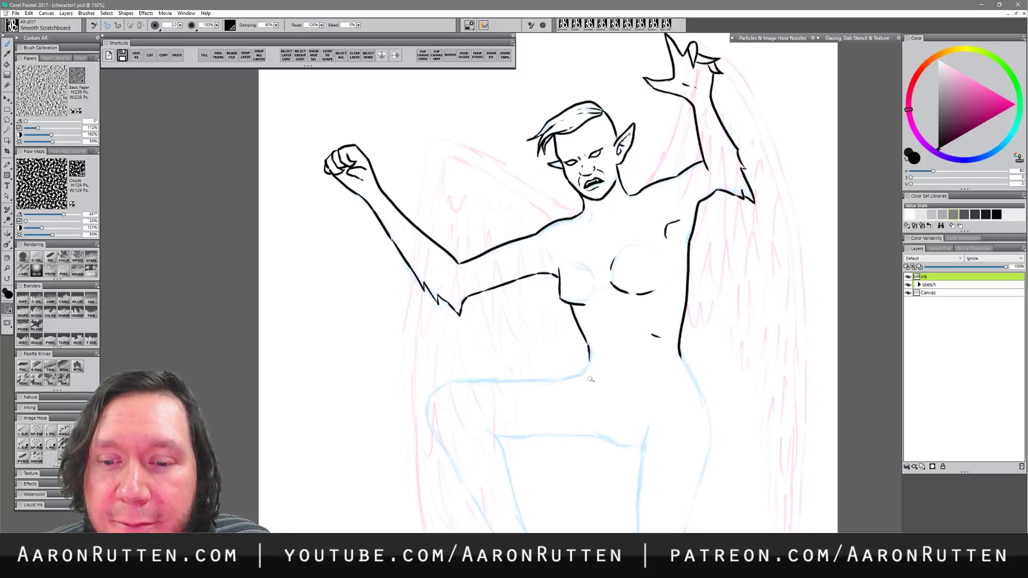
- Ink the standing leg's outer contour from waist to ankle and its inner edge from groin to ankle
mouse_move(677, 397)
mouse_down()
mouse_move(680, 255)
mouse_move(626, 204)
mouse_move(620, 210)
mouse_move(586, 142)
mouse_move(611, 191)
mouse_up()
key(ctrl+z)
mouse_move(585, 137)
mouse_down()
mouse_move(613, 227)
mouse_move(565, 438)
mouse_up()
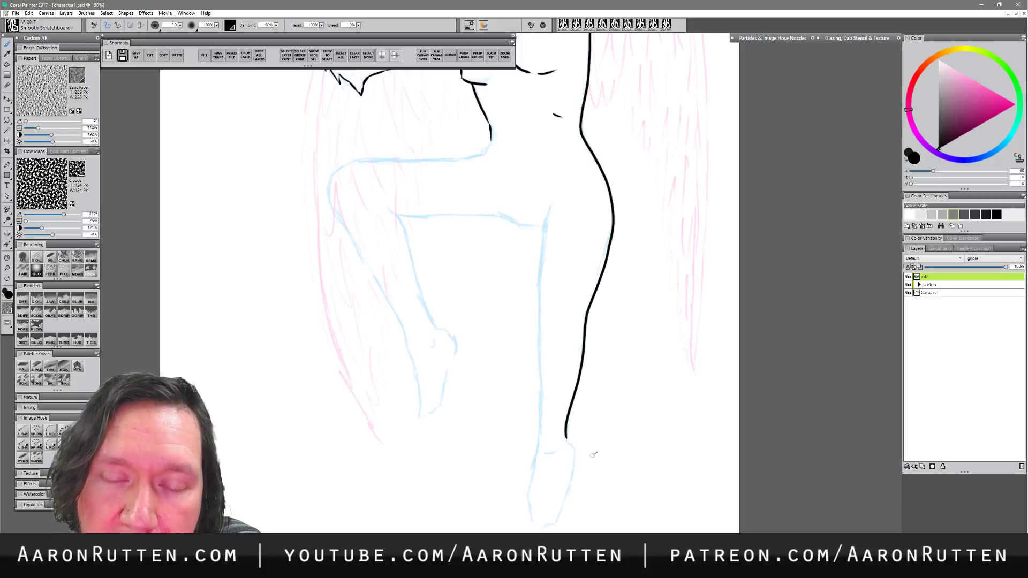
drag(553, 196, 540, 434)
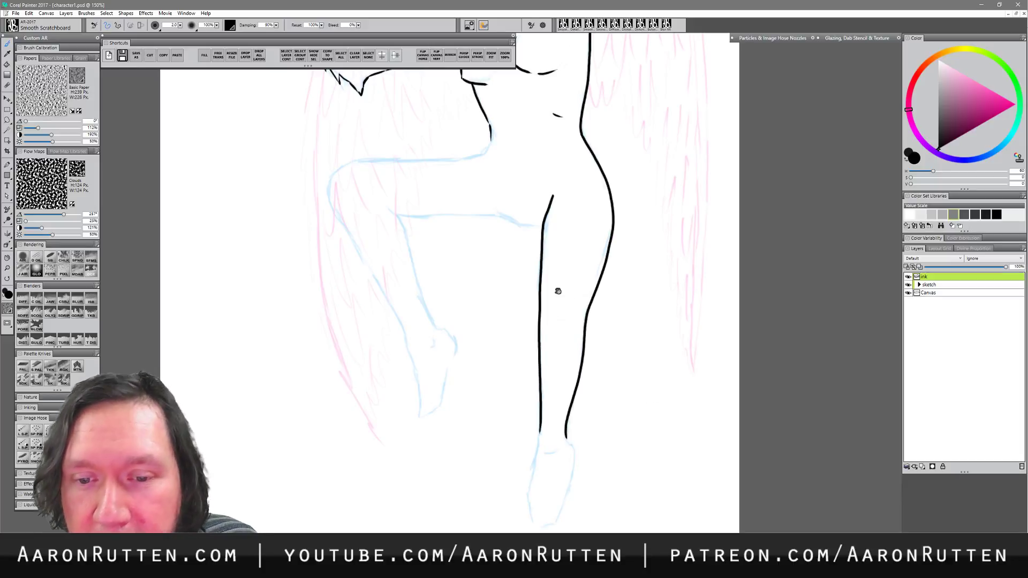
- Ink the underside of the raised thigh from the groin to the knee, and the back of the calf to the heel
drag(557, 291, 615, 374)
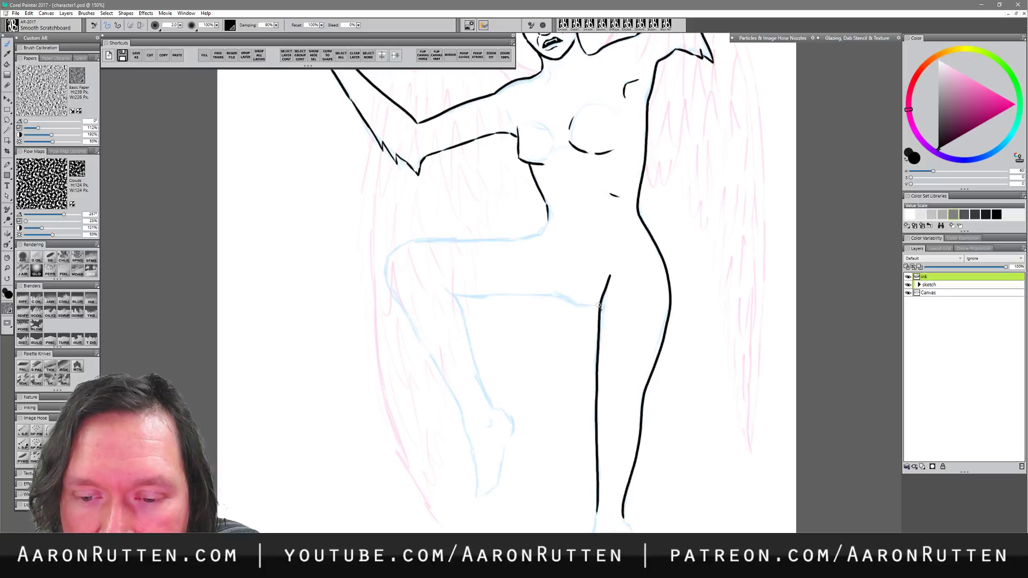
mouse_move(599, 305)
mouse_down()
mouse_move(452, 293)
mouse_move(489, 397)
mouse_up()
key(ctrl+z)
key(ctrl+z)
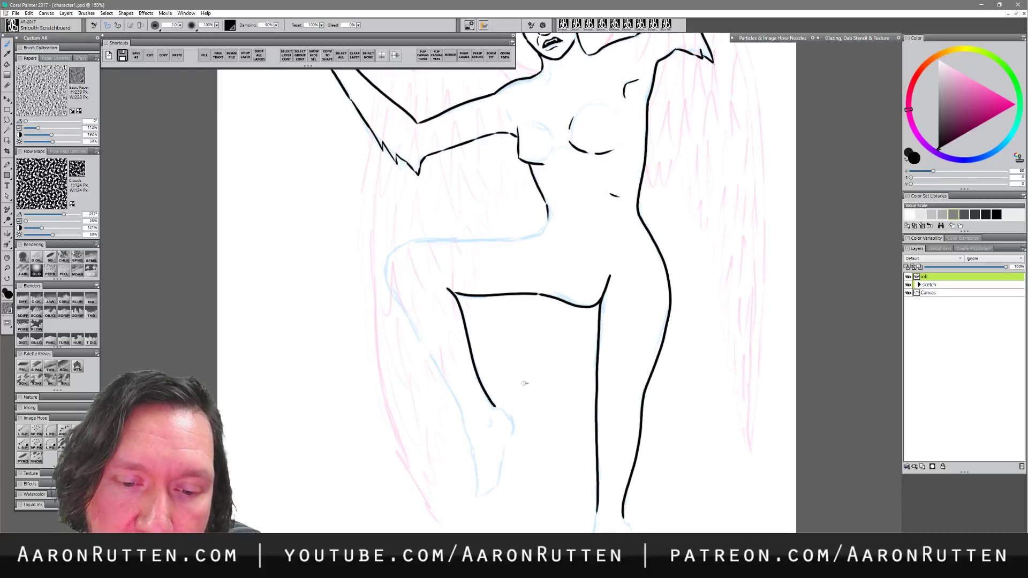
- Ink the raised leg's upper contour from the waist over the thigh and knee, and down the shin to the ankle
mouse_move(572, 245)
mouse_down()
mouse_move(607, 299)
mouse_move(627, 289)
mouse_move(542, 286)
mouse_up()
key(ctrl+z)
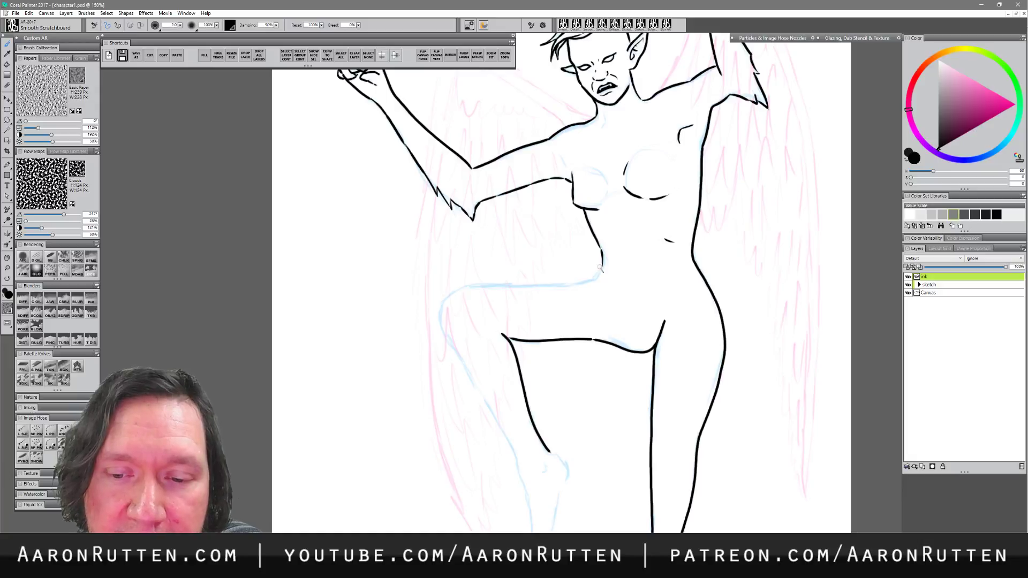
mouse_move(602, 265)
mouse_down()
mouse_move(583, 283)
mouse_move(454, 293)
mouse_move(440, 310)
mouse_move(433, 222)
mouse_move(410, 247)
mouse_move(412, 265)
mouse_move(458, 336)
mouse_up()
key(ctrl+z)
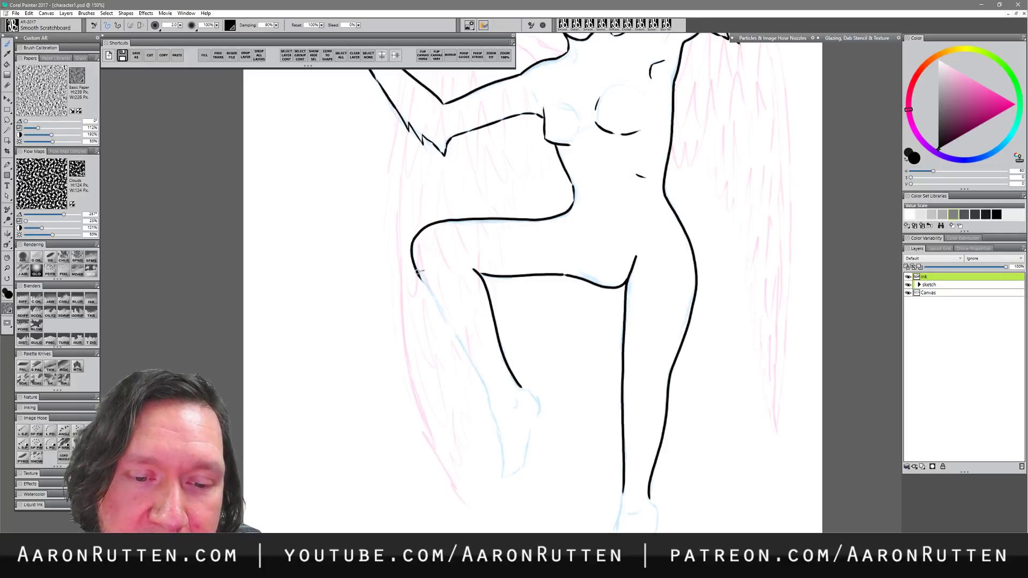
drag(418, 270, 485, 387)
key(ctrl+z)
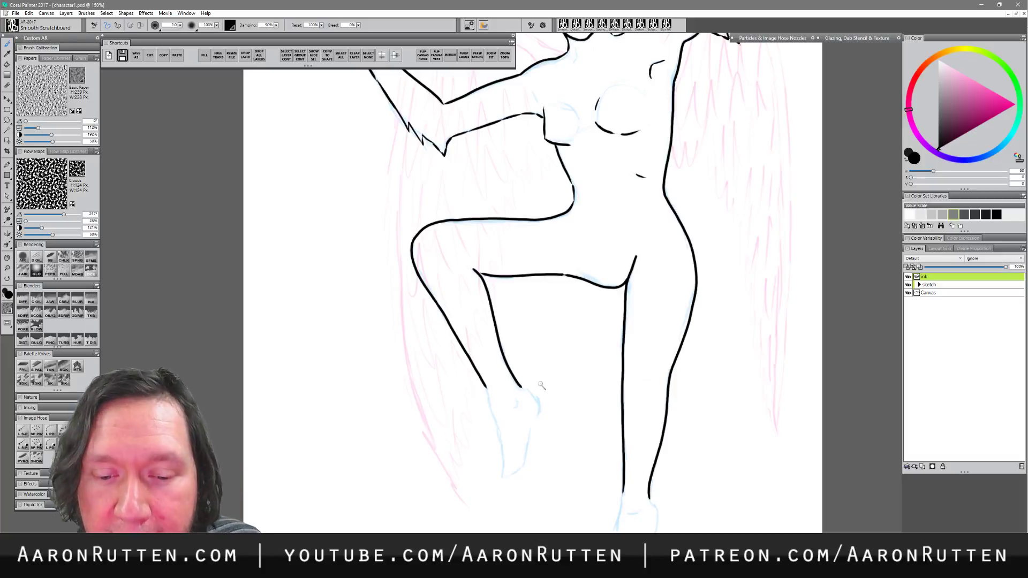
- Ink the raised foot's heel, sole, toe end and instep, plus a small curved ankle bone mark
mouse_move(533, 429)
mouse_down()
mouse_move(500, 325)
mouse_move(468, 338)
mouse_move(483, 409)
mouse_up()
key(ctrl+z)
mouse_move(474, 360)
mouse_down()
mouse_move(485, 416)
mouse_move(505, 403)
mouse_move(497, 410)
mouse_move(517, 351)
mouse_move(506, 329)
mouse_move(518, 338)
mouse_move(516, 353)
mouse_move(492, 347)
mouse_up()
key(ctrl+z)
key(ctrl+z)
key(ctrl+z)
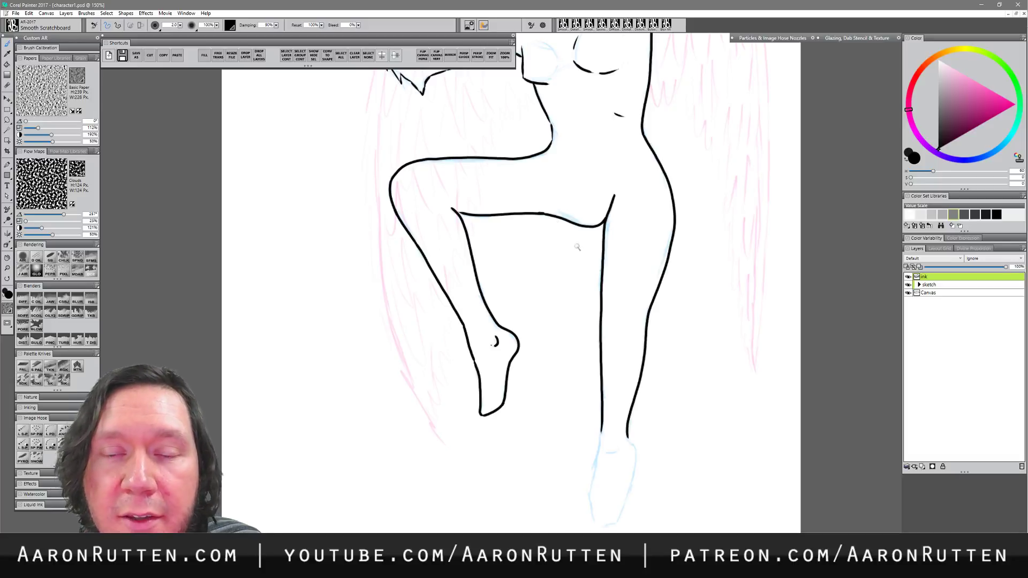
- Ink the standing foot's outline from the ankle around the toes, and trim the raised foot's ankle mark with the eraser
drag(666, 459, 625, 327)
mouse_move(562, 303)
mouse_down()
mouse_move(546, 362)
mouse_move(554, 331)
mouse_move(572, 391)
mouse_up()
key(ctrl+z)
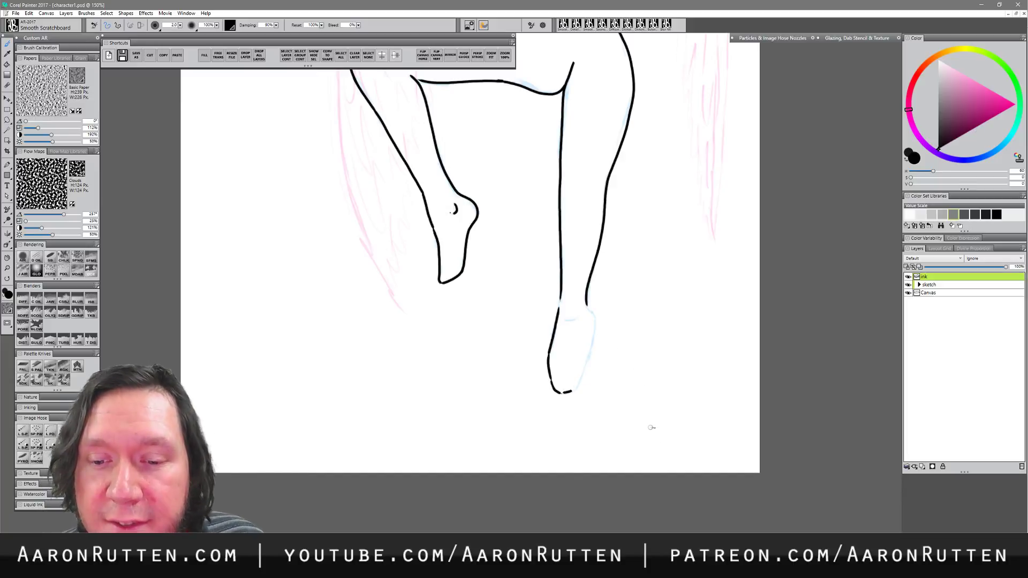
mouse_move(587, 306)
mouse_down()
mouse_move(593, 347)
mouse_move(571, 391)
mouse_up()
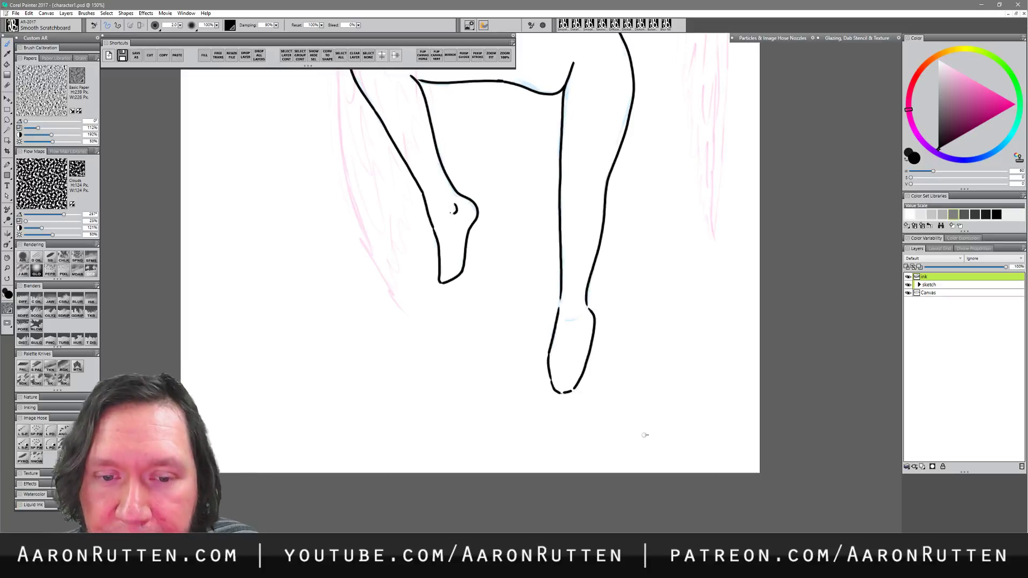
key(n)
click(451, 212)
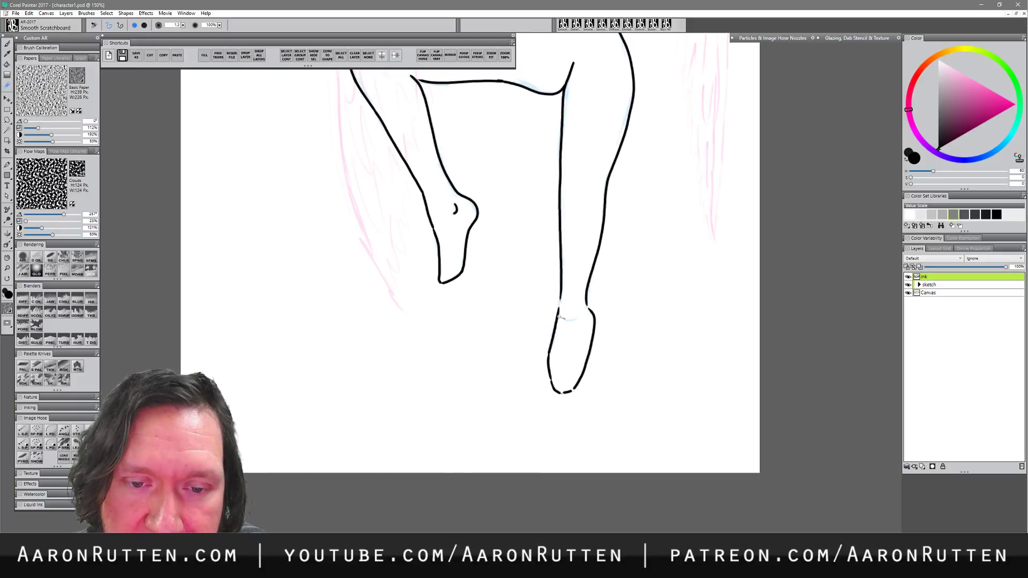
- Erase the rough join in the line under the raised thigh and re-ink it as one smooth contour
drag(612, 321, 614, 405)
key(b)
mouse_move(590, 247)
mouse_down()
mouse_move(587, 337)
mouse_move(611, 436)
mouse_up()
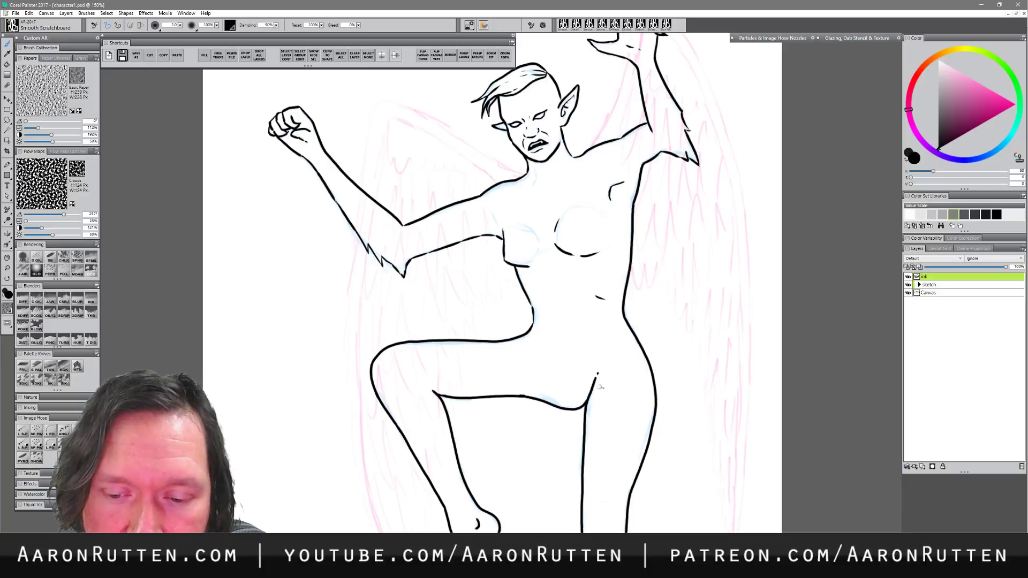
key(n)
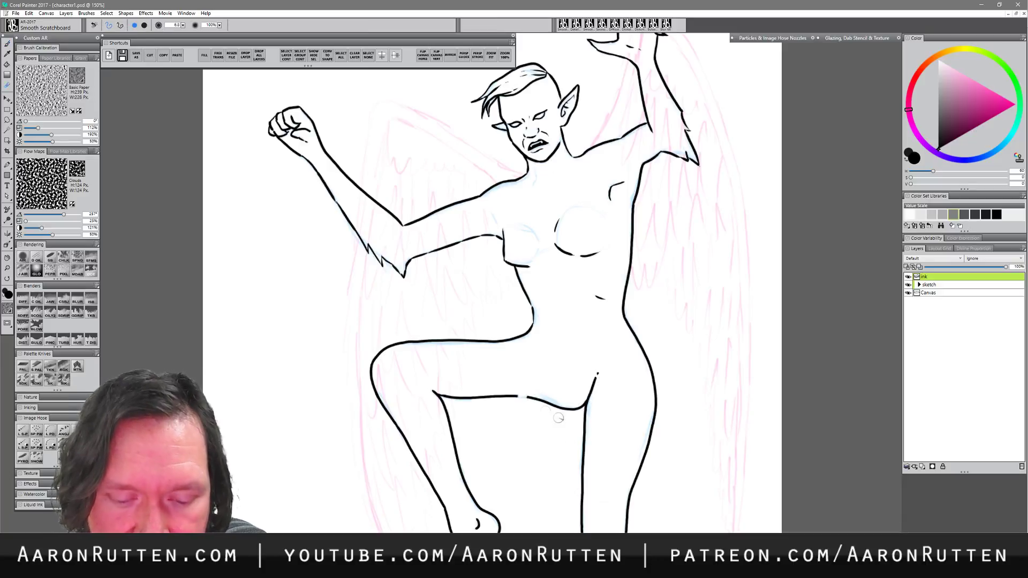
key(b)
drag(515, 396, 535, 399)
key(ctrl+z)
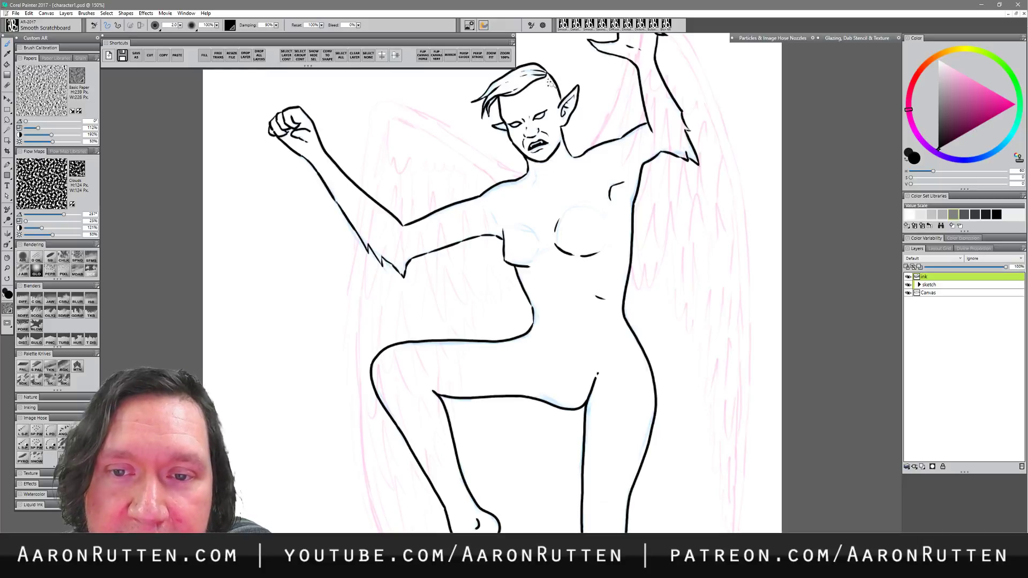
- Stipple small black dots over the shaved side of the head near the pointed ear, and touch up the bent elbow's spiky tip
click(548, 84)
click(552, 87)
click(555, 89)
click(552, 91)
click(554, 92)
click(556, 93)
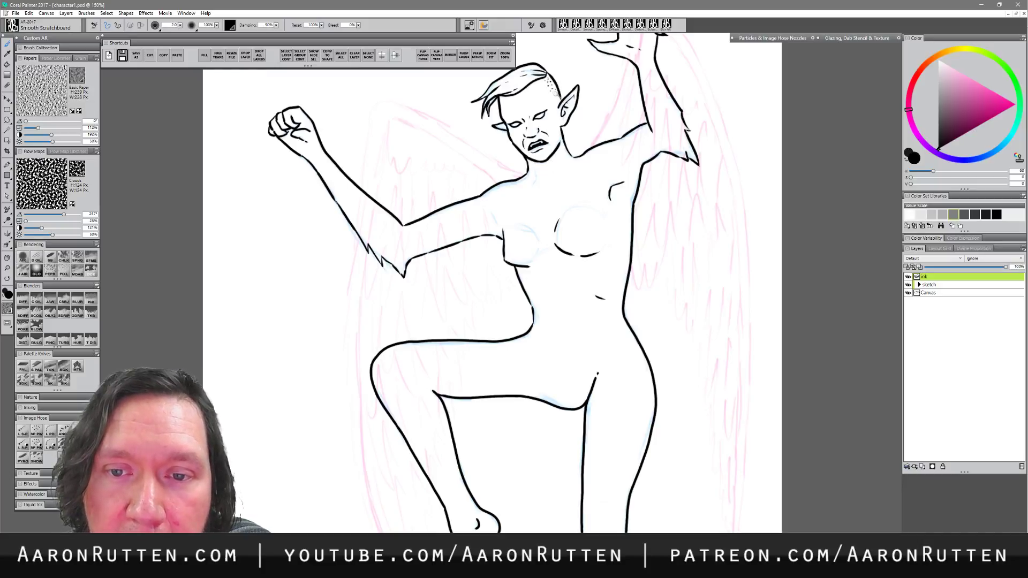
click(557, 97)
click(558, 99)
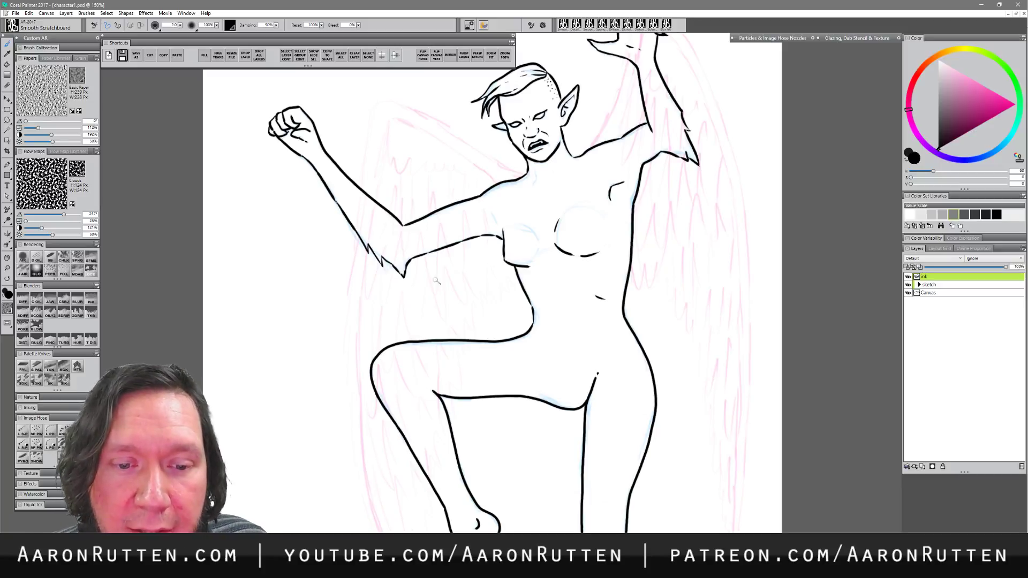
drag(400, 267, 404, 276)
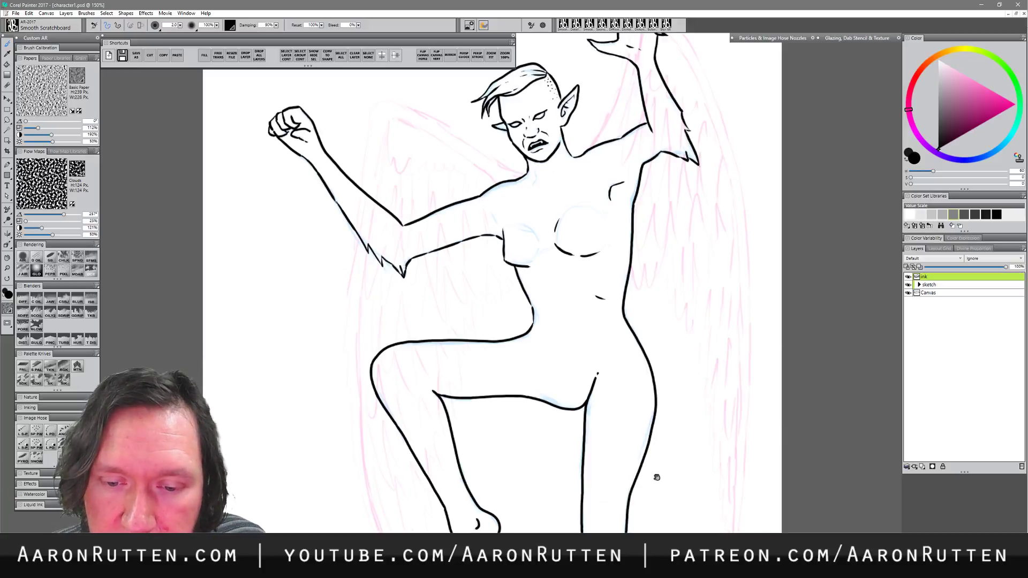
- Add a new layer above the ink layer and name it wing-ink
drag(653, 469, 659, 387)
mouse_move(620, 263)
mouse_down()
mouse_move(601, 383)
mouse_move(584, 393)
mouse_up()
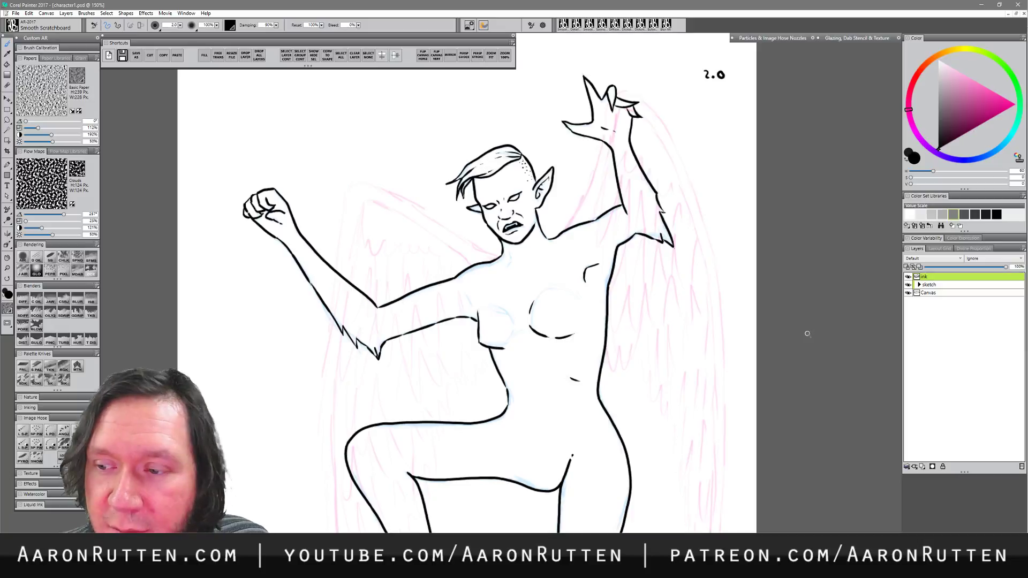
click(923, 465)
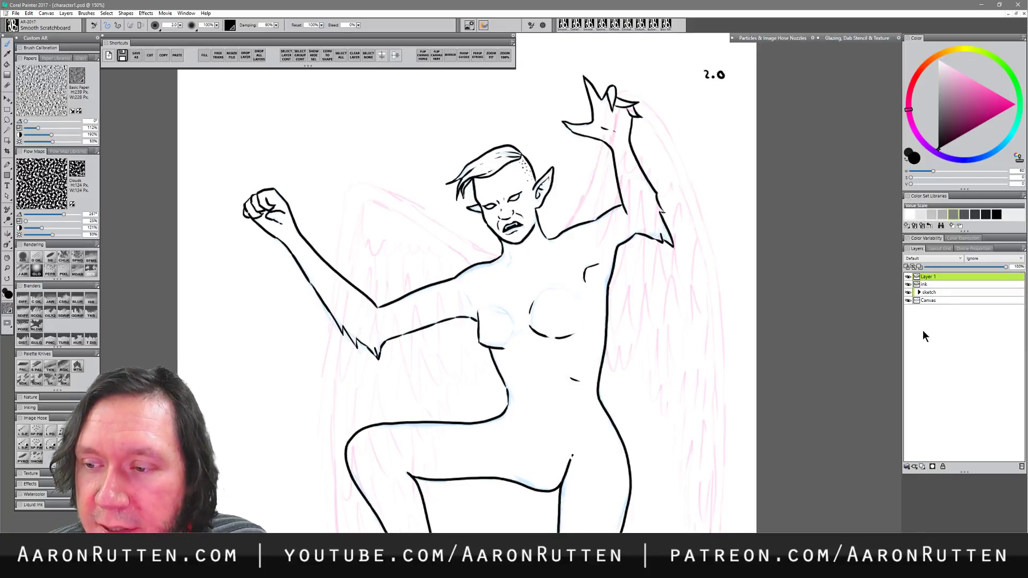
double_click(930, 277)
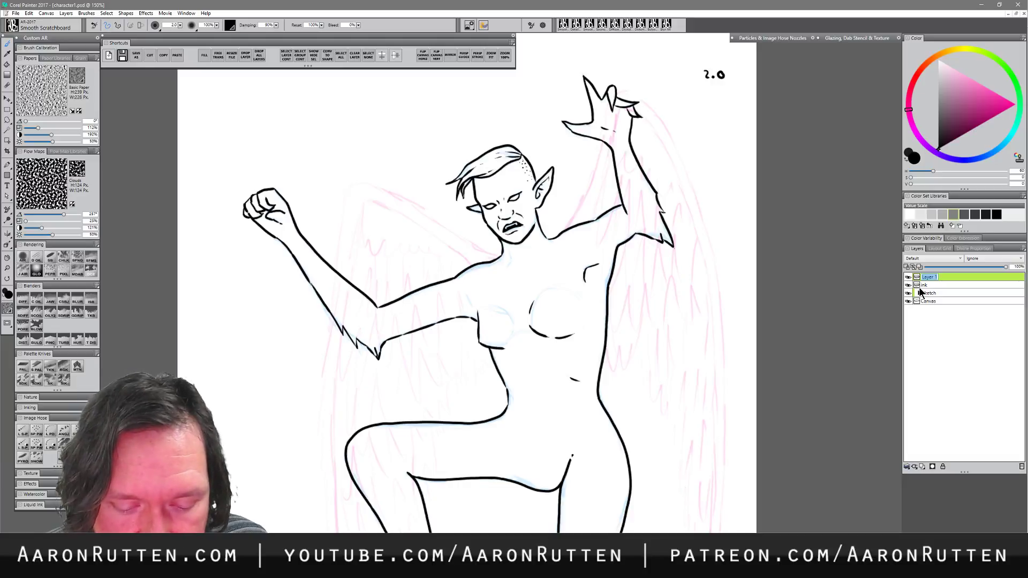
text(win)
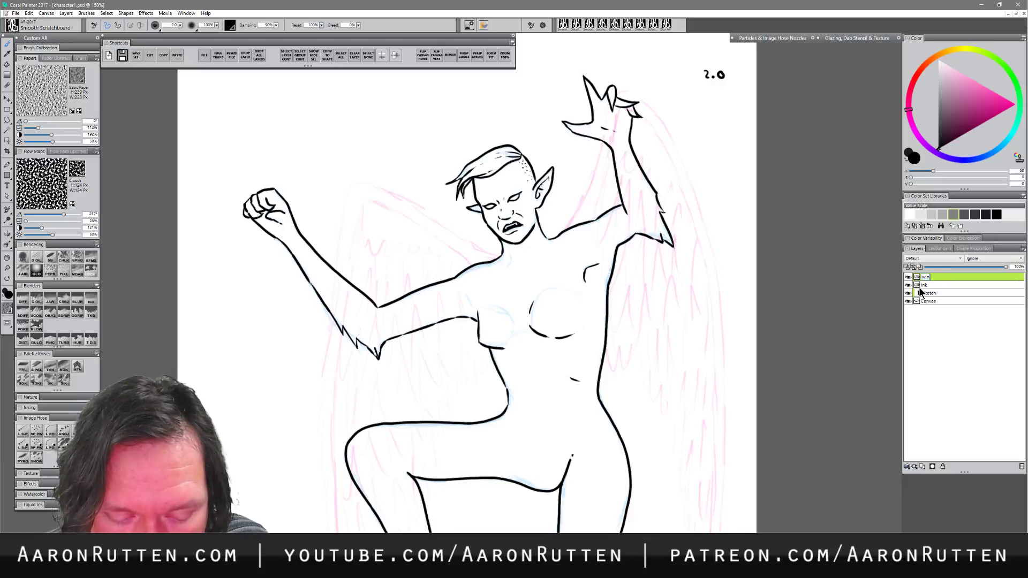
text(g-ink)
key(Return)
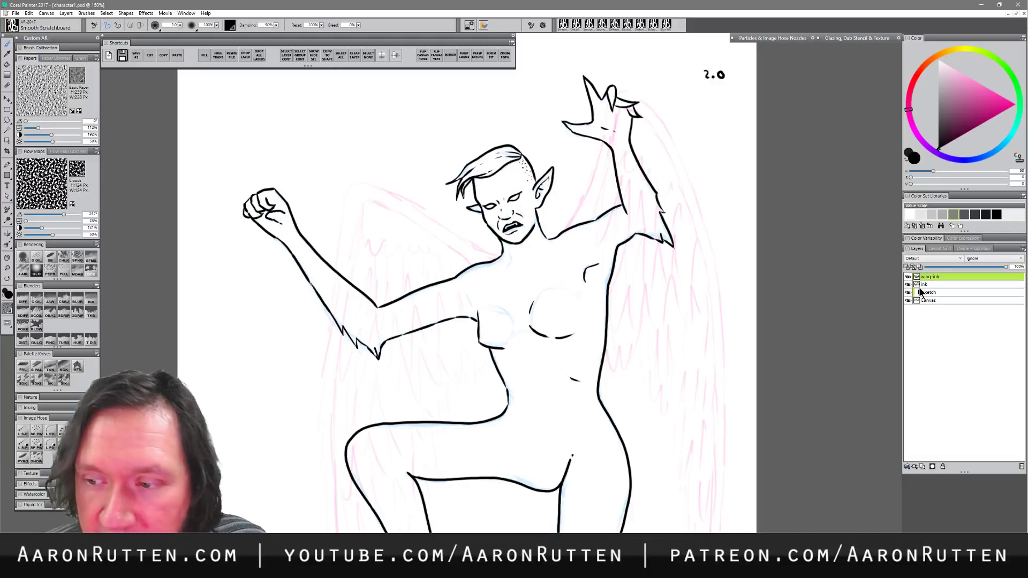
- Hide the body-sk layer inside the sketch group and make wing-ink the active layer
click(930, 292)
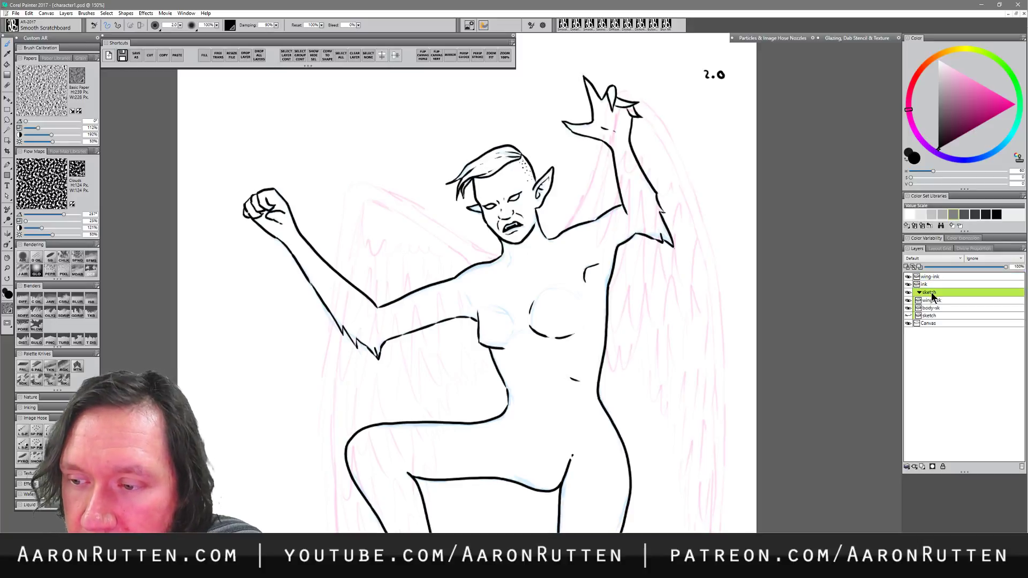
click(908, 308)
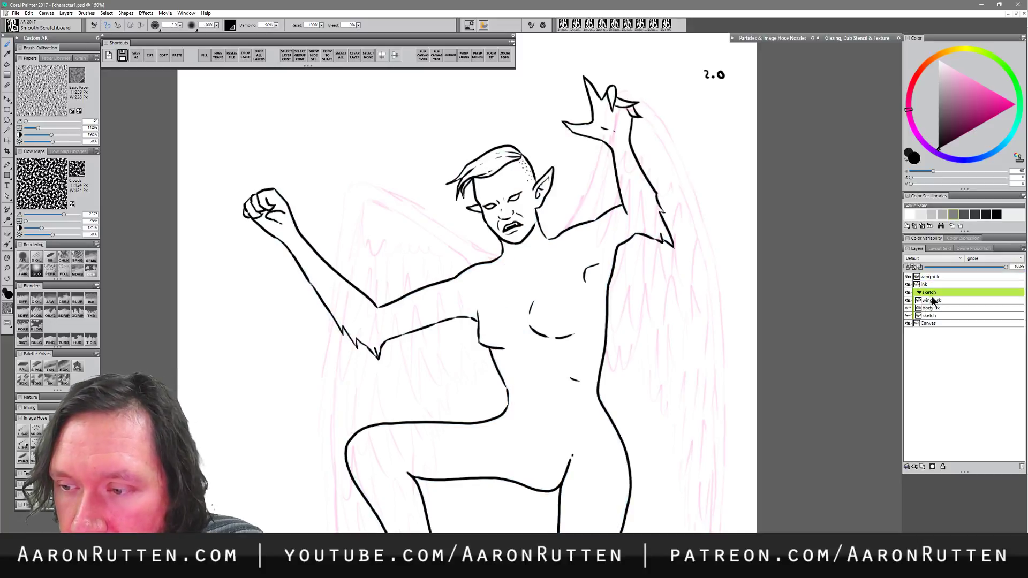
click(931, 279)
- Ink the outer edge of the wing behind the open raised hand, from the shoulder up behind the hand and down to the wing tip
drag(575, 302, 443, 406)
drag(432, 336, 478, 235)
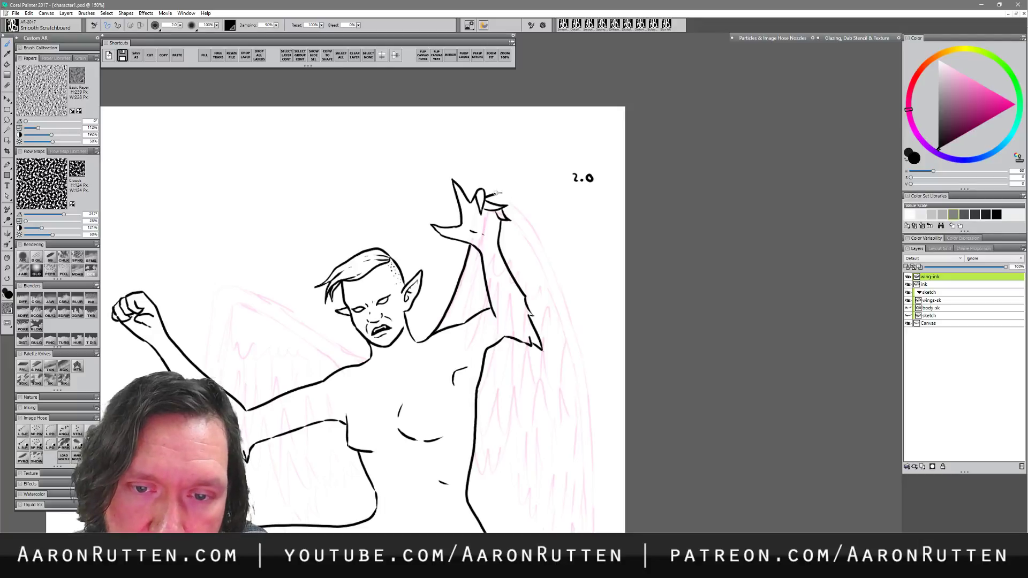
mouse_move(495, 193)
mouse_down()
mouse_move(531, 221)
mouse_move(553, 268)
mouse_move(583, 356)
mouse_move(592, 461)
mouse_up()
drag(592, 355, 593, 181)
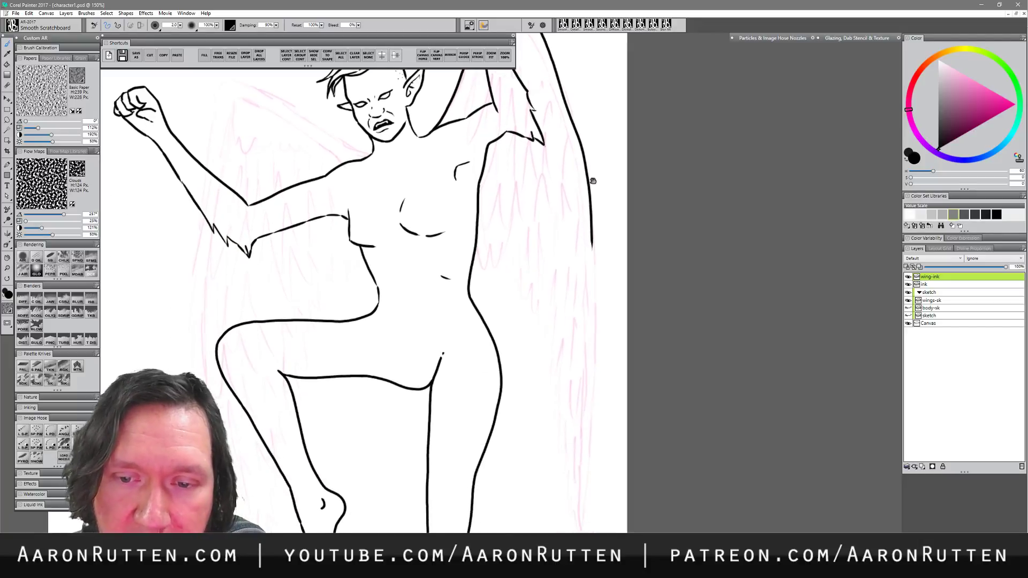
mouse_move(594, 230)
mouse_down()
mouse_move(600, 180)
mouse_move(590, 461)
mouse_move(584, 115)
mouse_move(603, 284)
mouse_up()
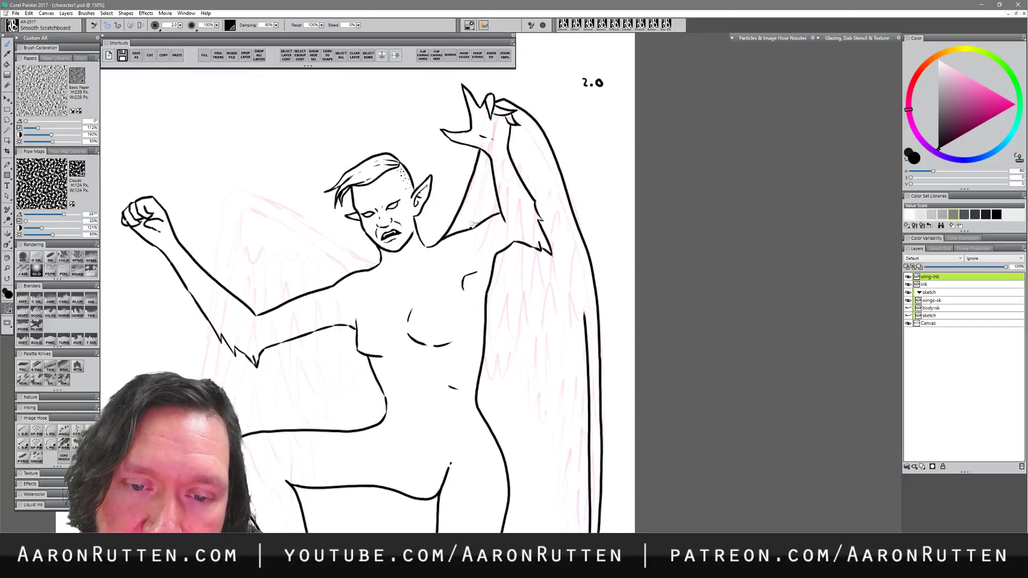
- Ink the inner parallel line of that wing's frame beside the raised arm and from the hand down along the outer edge
drag(471, 226, 493, 151)
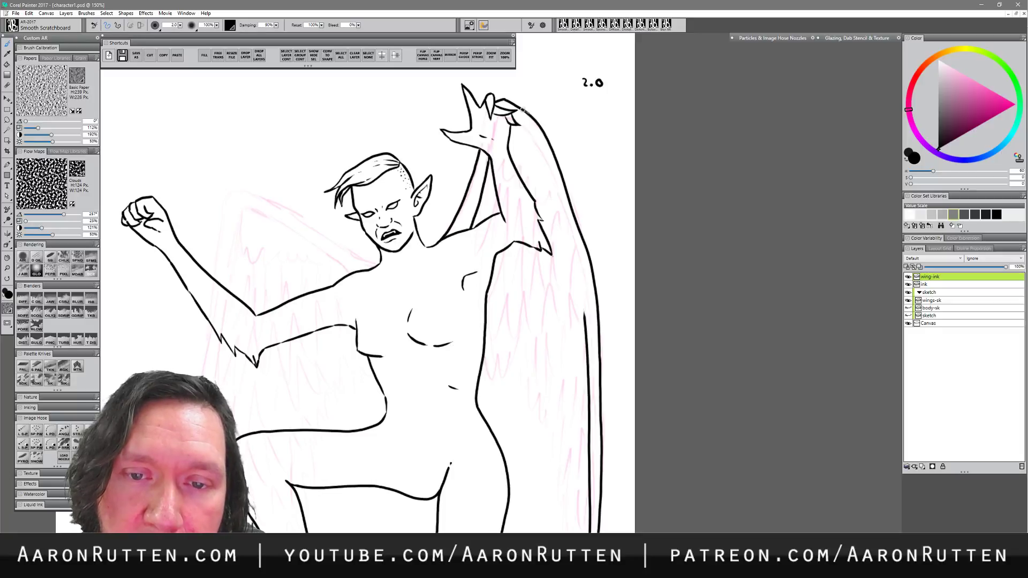
mouse_move(514, 115)
mouse_down()
mouse_move(551, 166)
mouse_move(584, 265)
mouse_up()
key(ctrl+z)
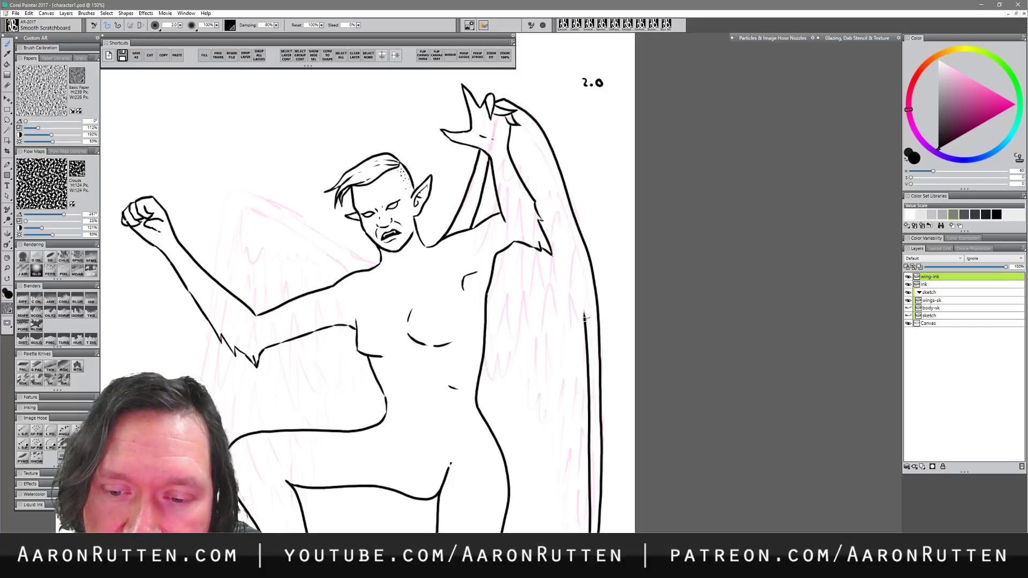
mouse_move(585, 318)
mouse_down()
mouse_move(582, 274)
mouse_move(524, 128)
mouse_up()
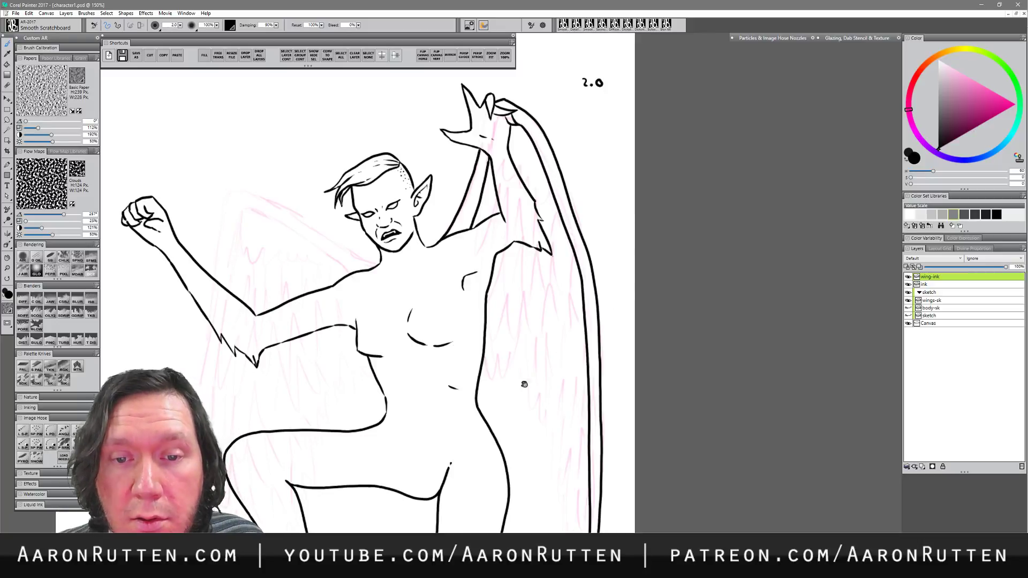
- Ink the double-lined frame of the wing behind the fist arm, from the neck over the peak and down behind the forearm
drag(524, 383, 672, 341)
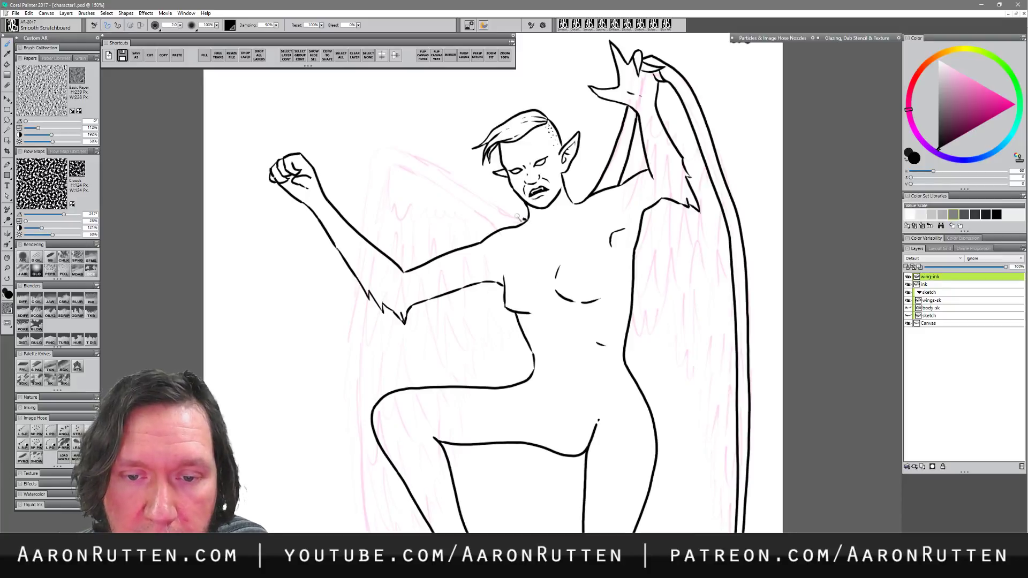
mouse_move(517, 216)
mouse_down()
mouse_move(407, 152)
mouse_move(371, 149)
mouse_up()
drag(381, 148, 361, 239)
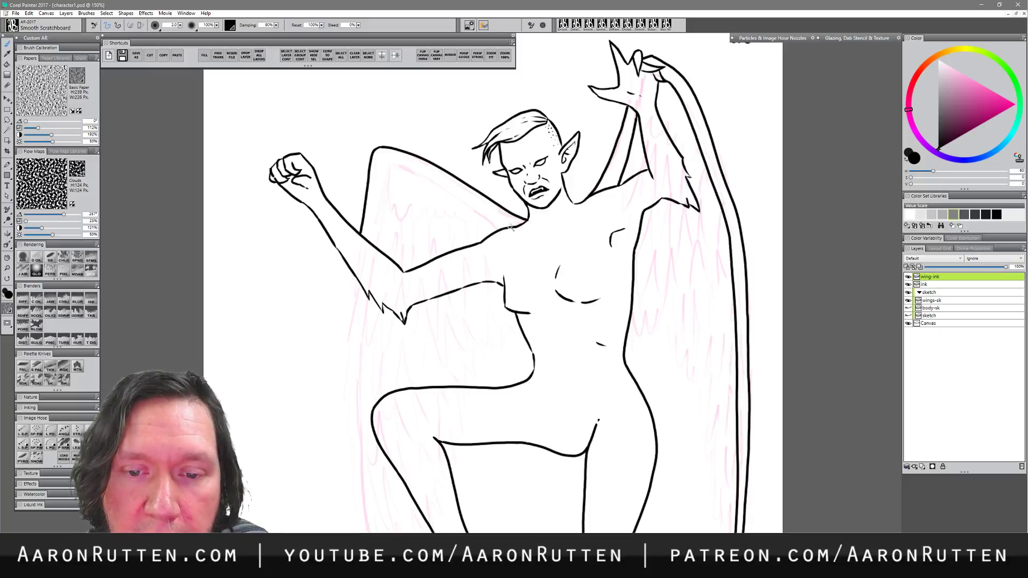
mouse_move(500, 231)
mouse_down()
mouse_move(385, 162)
mouse_move(354, 280)
mouse_move(348, 370)
mouse_up()
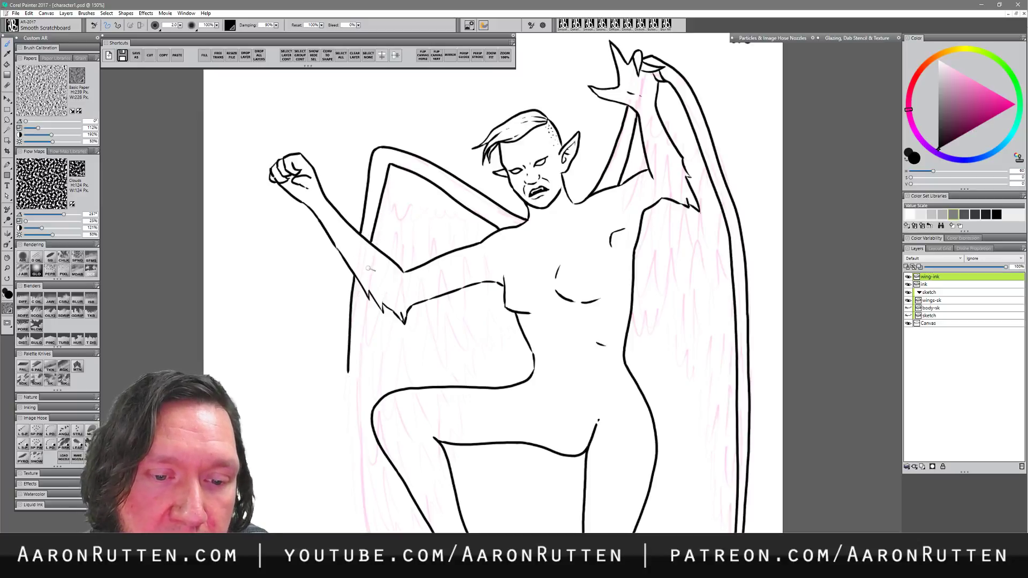
- Re-ink that wing's frame below the forearm and extend its outer and inner lines to a pointed tip near the raised foot
key(ctrl+z)
drag(358, 281, 345, 388)
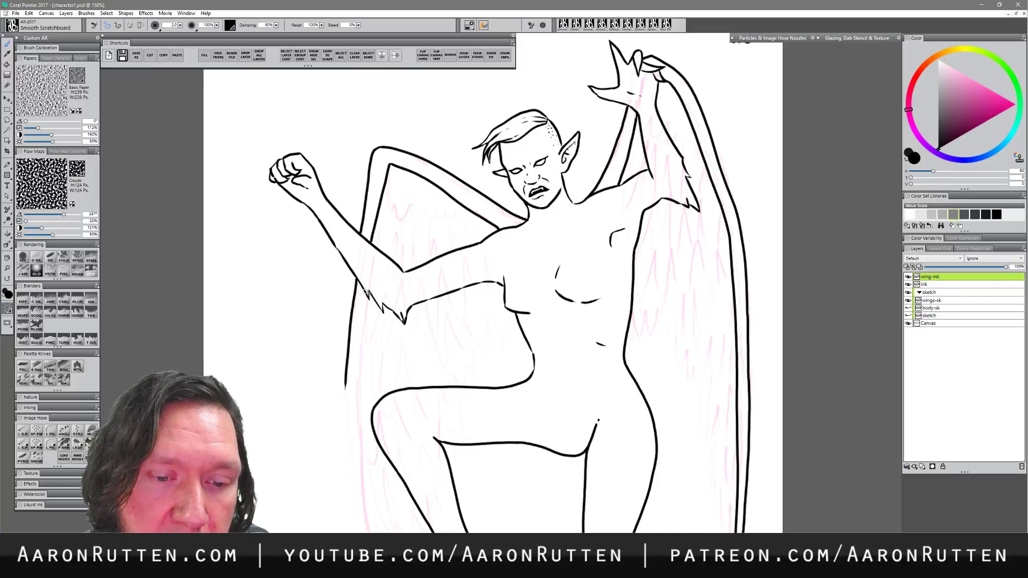
drag(366, 292, 358, 412)
key(ctrl+z)
drag(400, 356, 417, 147)
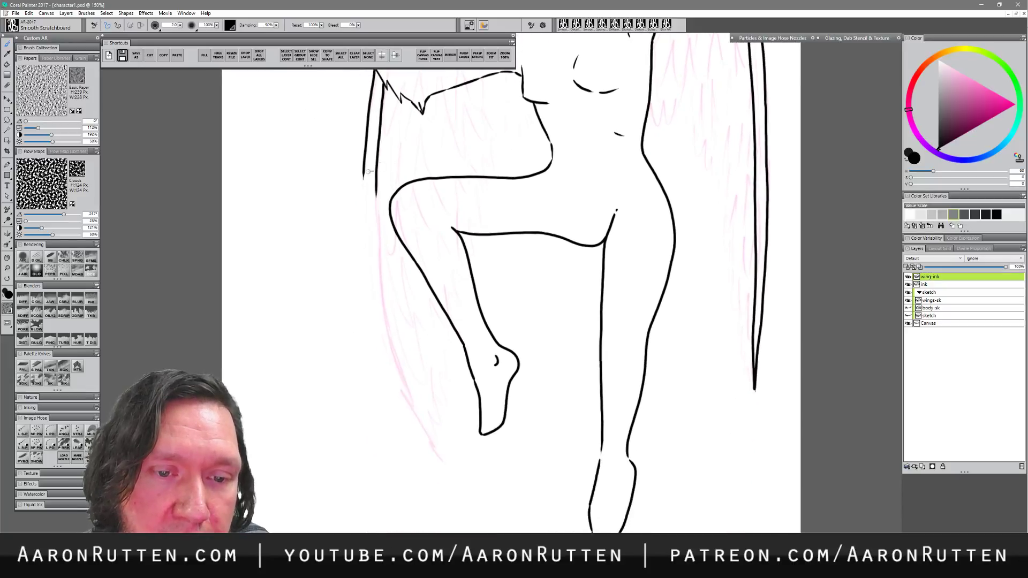
mouse_move(366, 170)
mouse_down()
mouse_move(381, 348)
mouse_move(438, 453)
mouse_up()
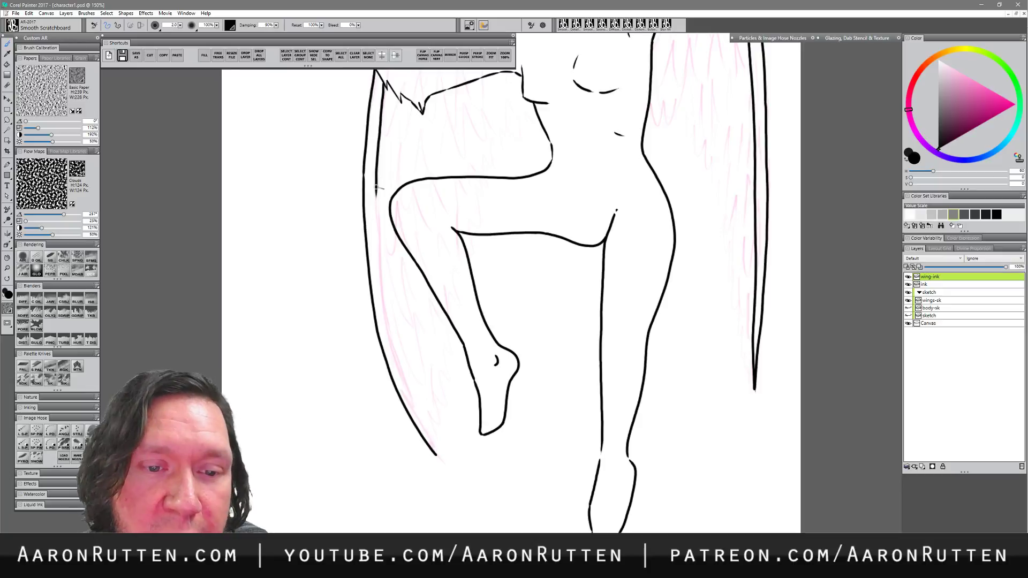
mouse_move(378, 184)
mouse_down()
mouse_move(391, 353)
mouse_move(438, 448)
mouse_up()
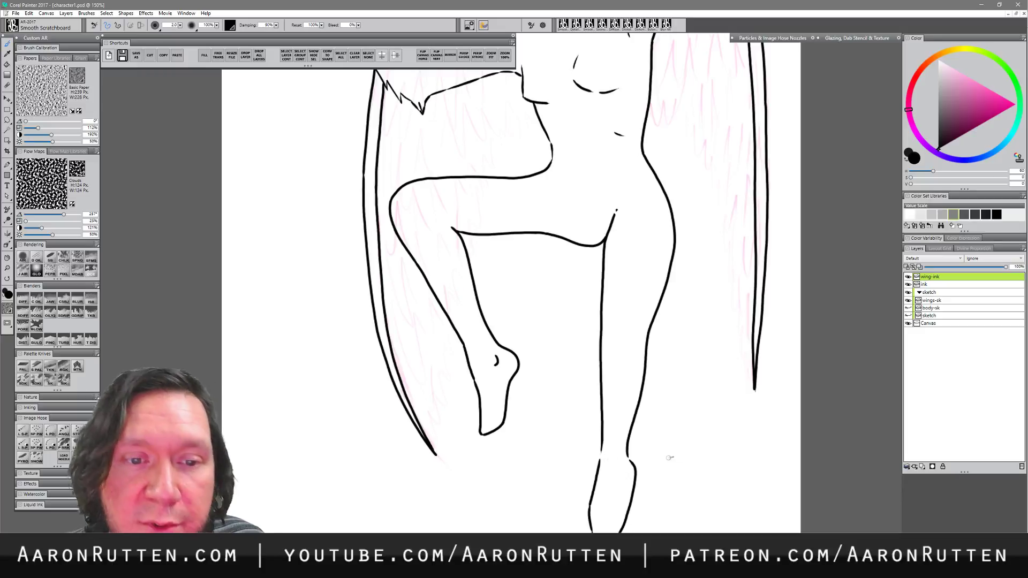
drag(640, 419, 632, 447)
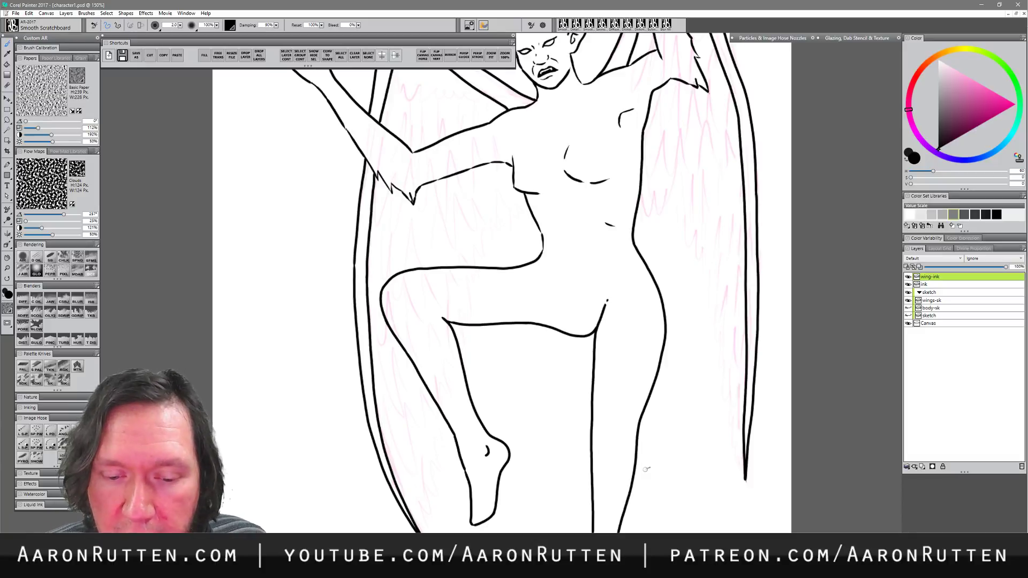
drag(750, 424, 684, 439)
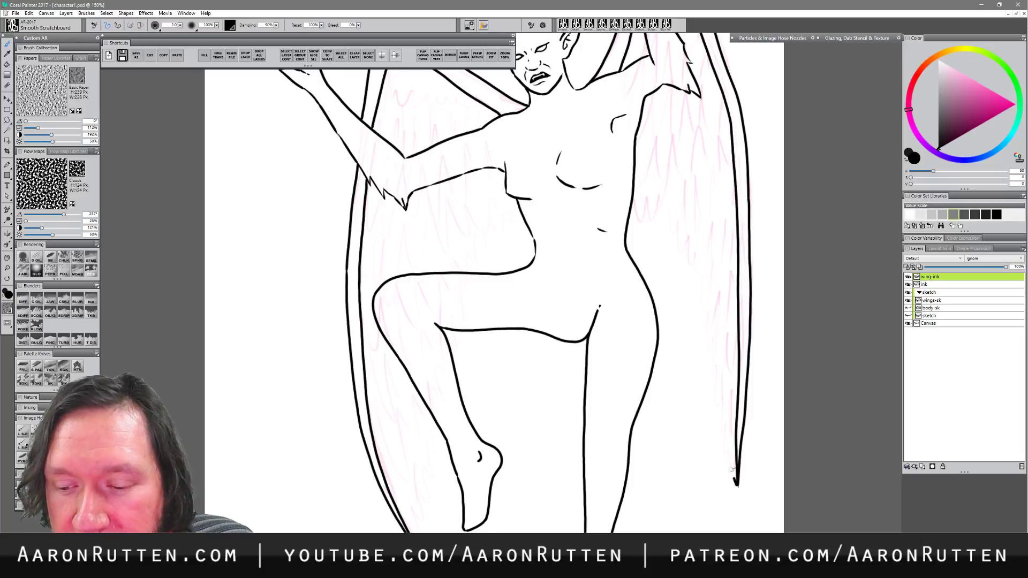
mouse_move(737, 484)
mouse_down()
mouse_move(696, 376)
mouse_move(673, 265)
mouse_move(633, 196)
mouse_up()
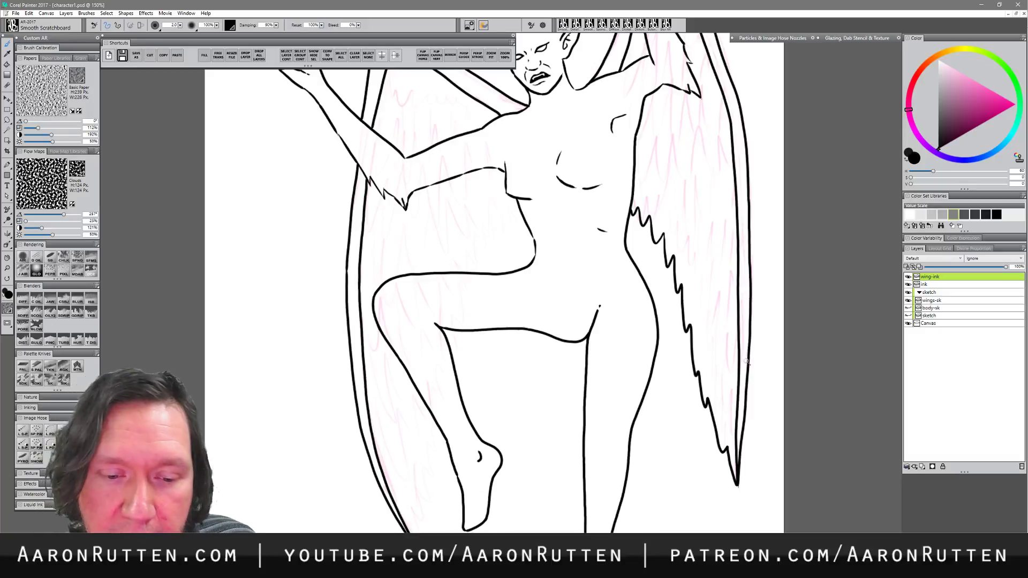
drag(413, 531, 416, 438)
key(ctrl+z)
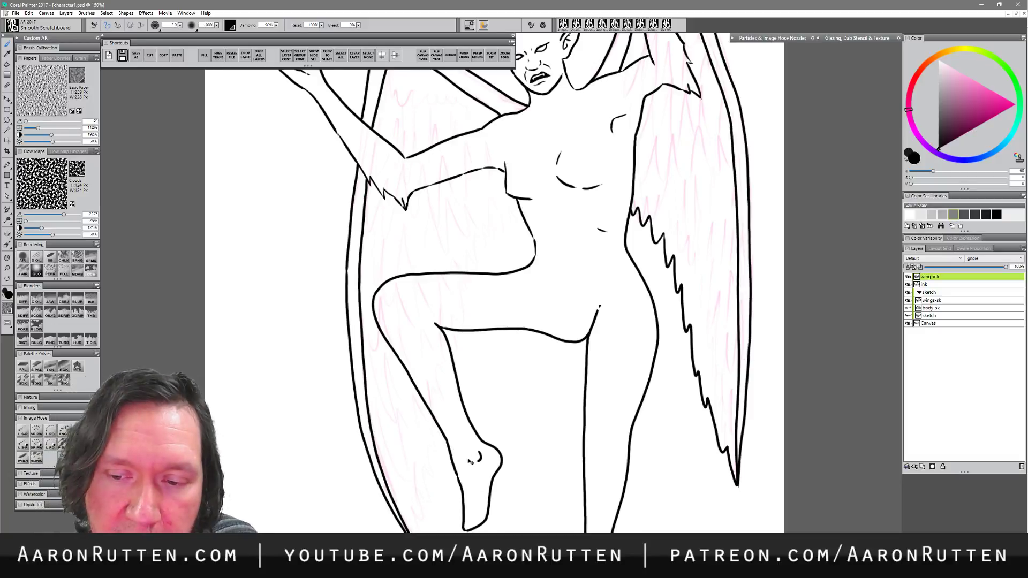
key(ctrl+z)
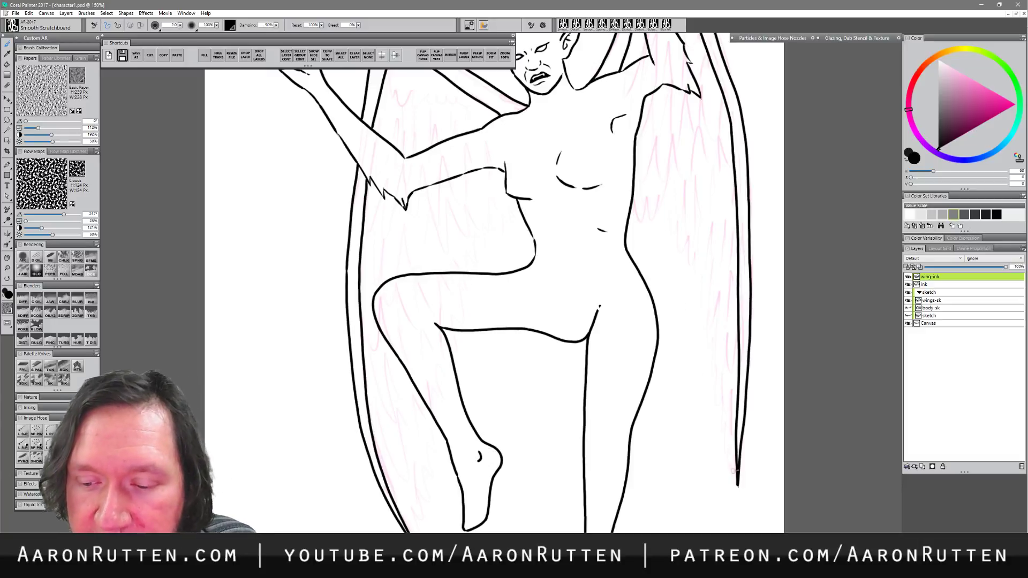
- Ink a jagged feathered edge on the wing beside the standing leg, from the torso's side down to the wing tip
drag(631, 204, 669, 255)
mouse_move(689, 270)
mouse_down()
mouse_move(716, 339)
mouse_move(736, 466)
mouse_up()
key(ctrl+z)
mouse_move(634, 212)
mouse_down()
mouse_move(660, 226)
mouse_move(692, 282)
mouse_move(700, 275)
mouse_move(737, 469)
mouse_up()
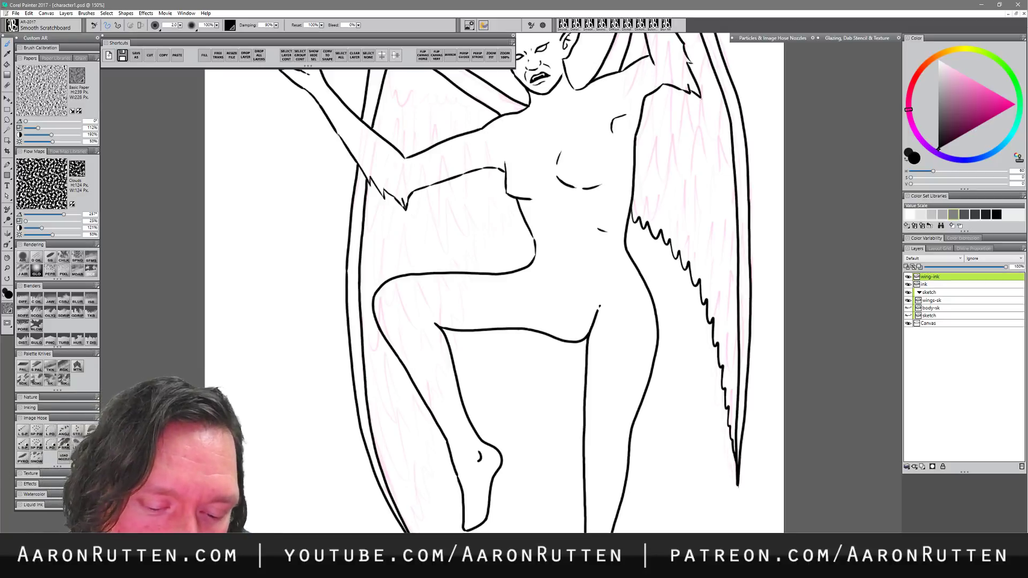
- Ink the other wing's jagged feathered edge from its tip up to the raised shin, and between the raised thigh and the waist
mouse_move(410, 533)
mouse_down()
mouse_move(412, 493)
mouse_move(431, 414)
mouse_up()
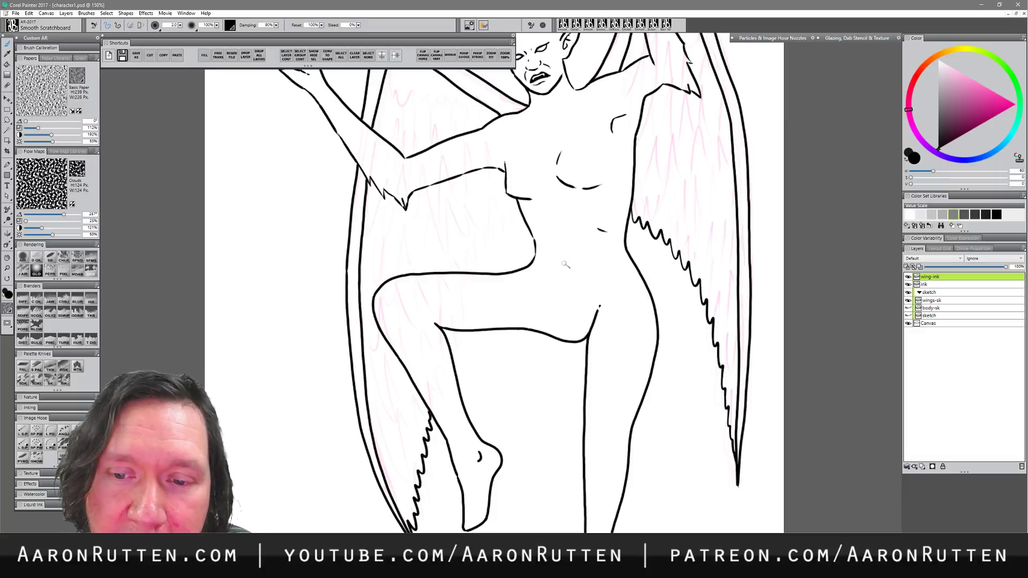
mouse_move(472, 272)
mouse_down()
mouse_move(482, 243)
mouse_move(519, 206)
mouse_up()
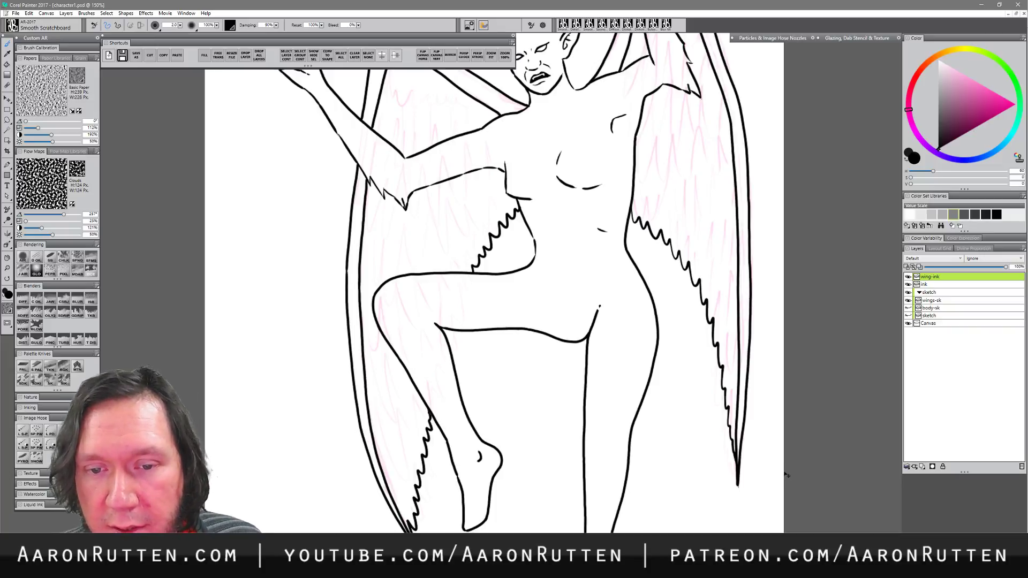
key(ctrl+z)
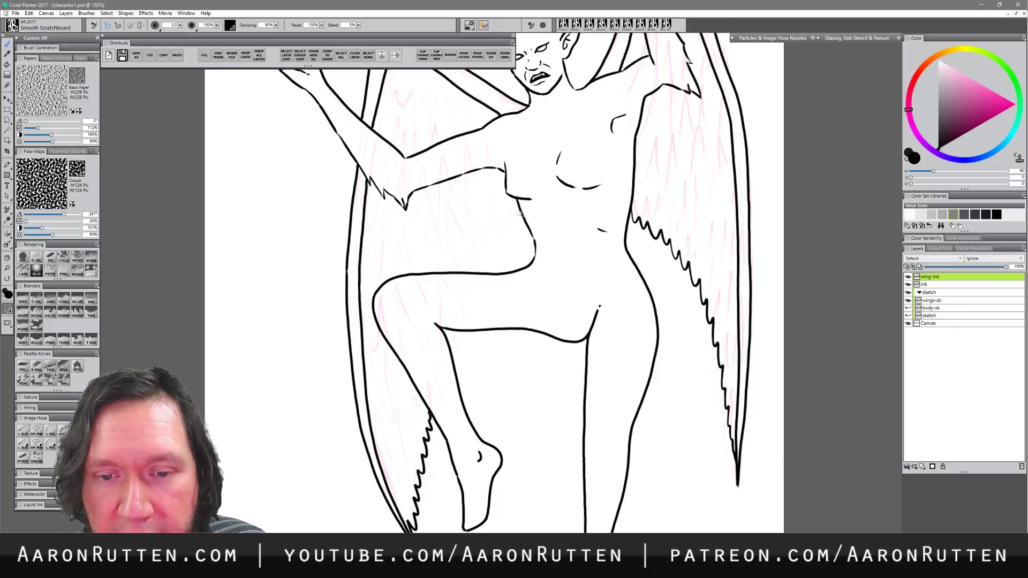
drag(521, 216, 467, 270)
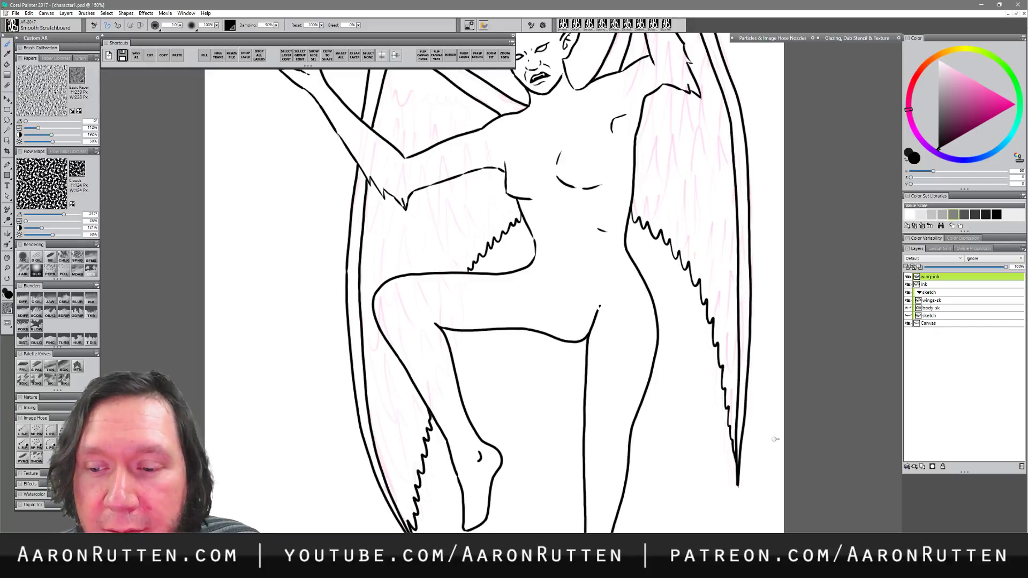
drag(619, 385, 619, 436)
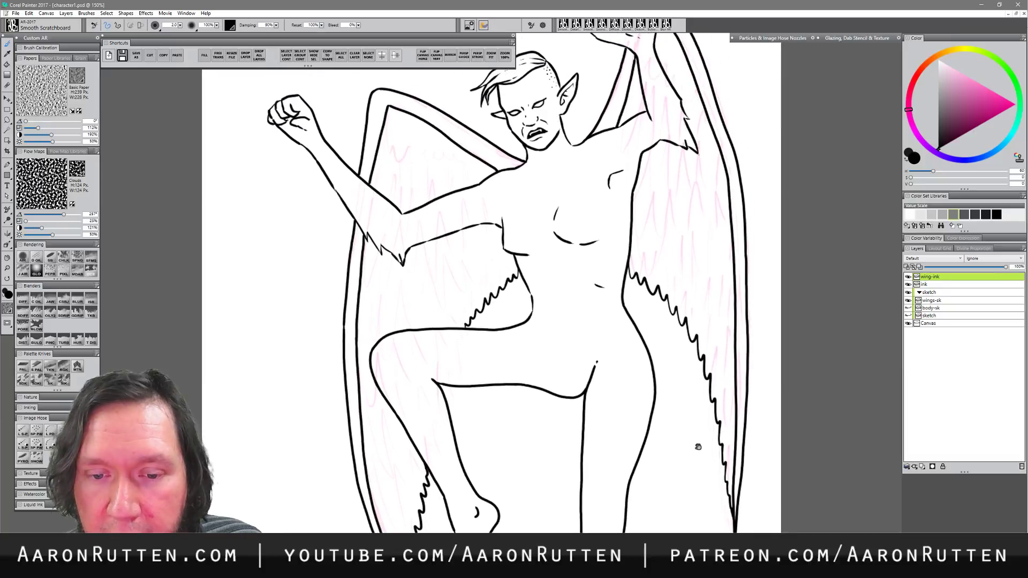
drag(692, 449, 676, 489)
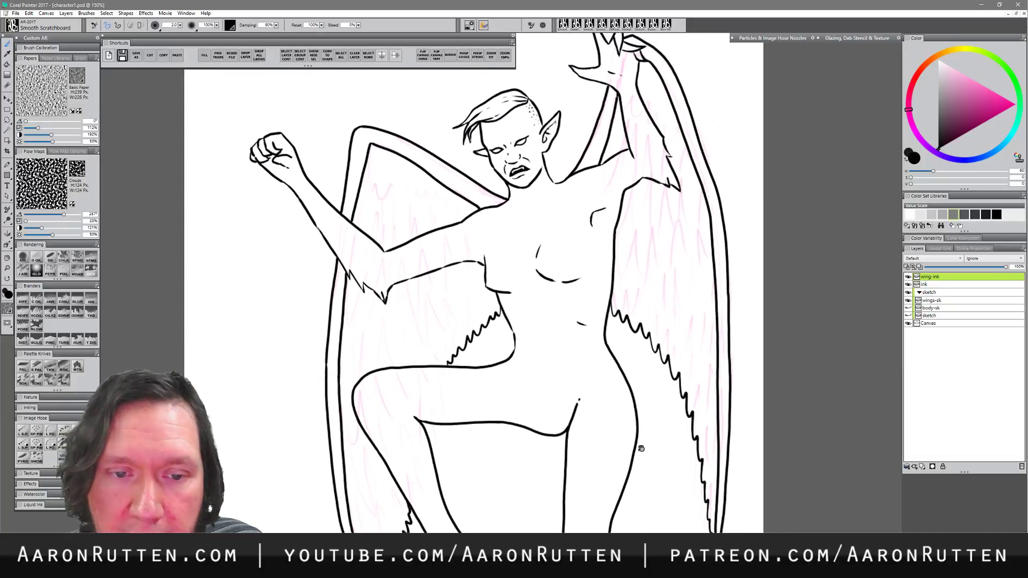
- Ink a jagged row of feathers across the wing above the fist arm and add short vertical feather strokes beneath it
mouse_move(361, 190)
mouse_down()
mouse_move(412, 199)
mouse_move(434, 191)
mouse_up()
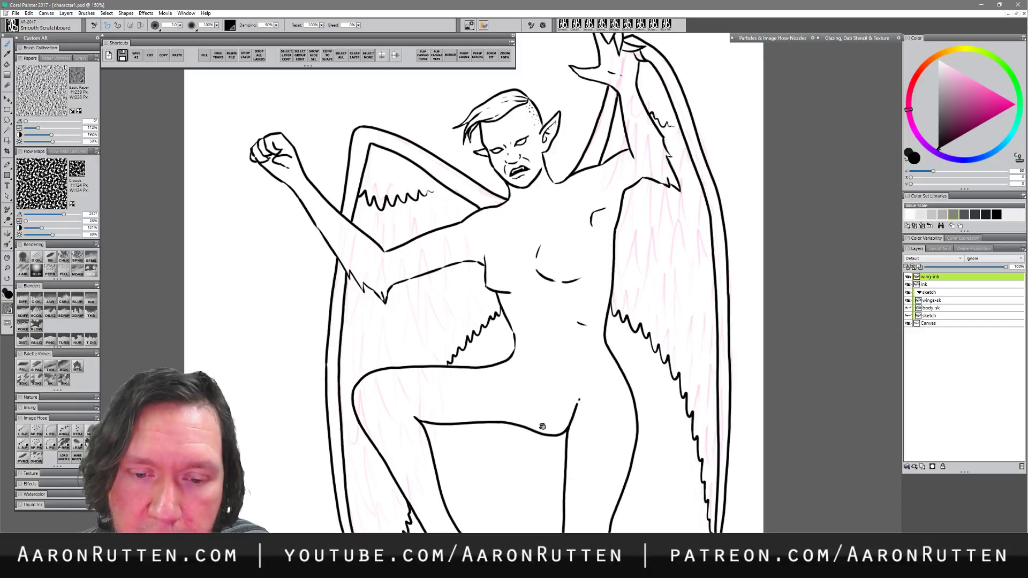
drag(547, 479, 533, 416)
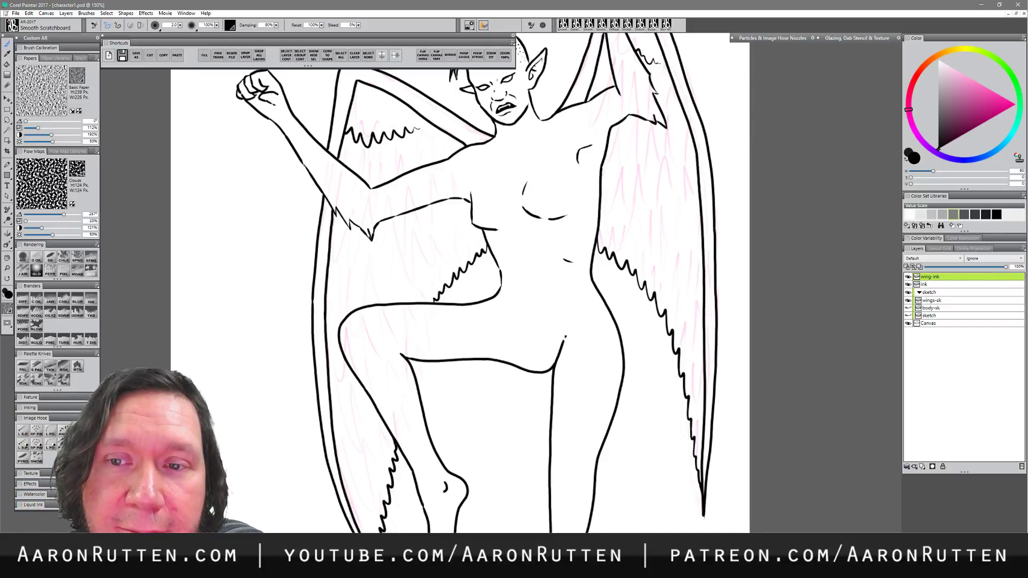
drag(609, 136, 586, 224)
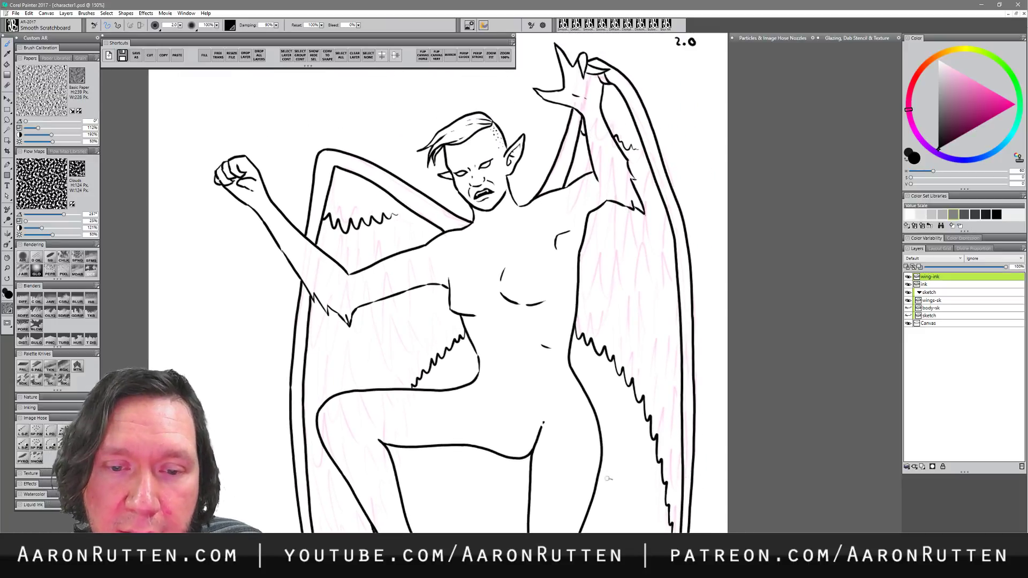
drag(605, 522, 677, 438)
drag(642, 475, 643, 454)
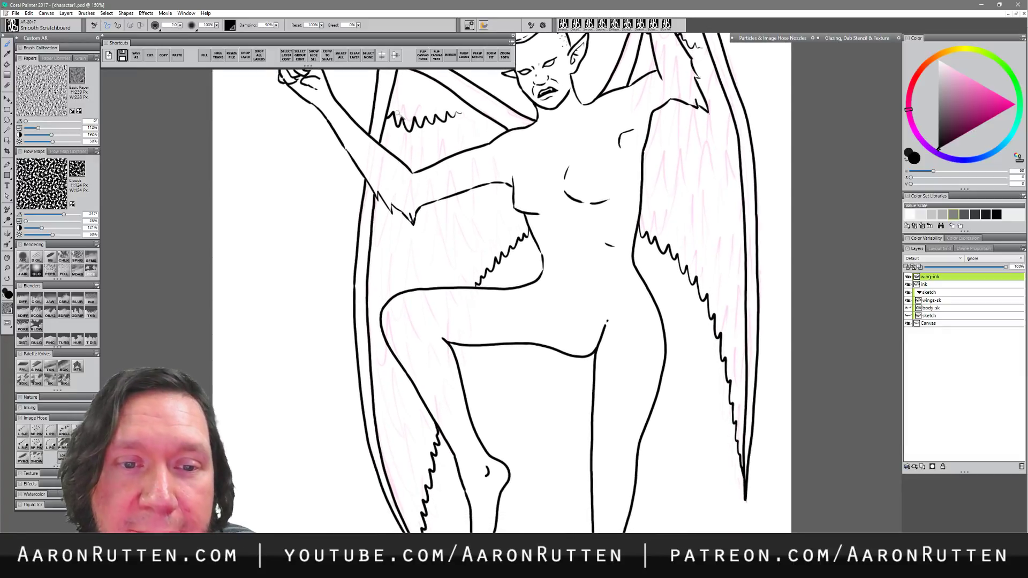
drag(396, 122, 386, 155)
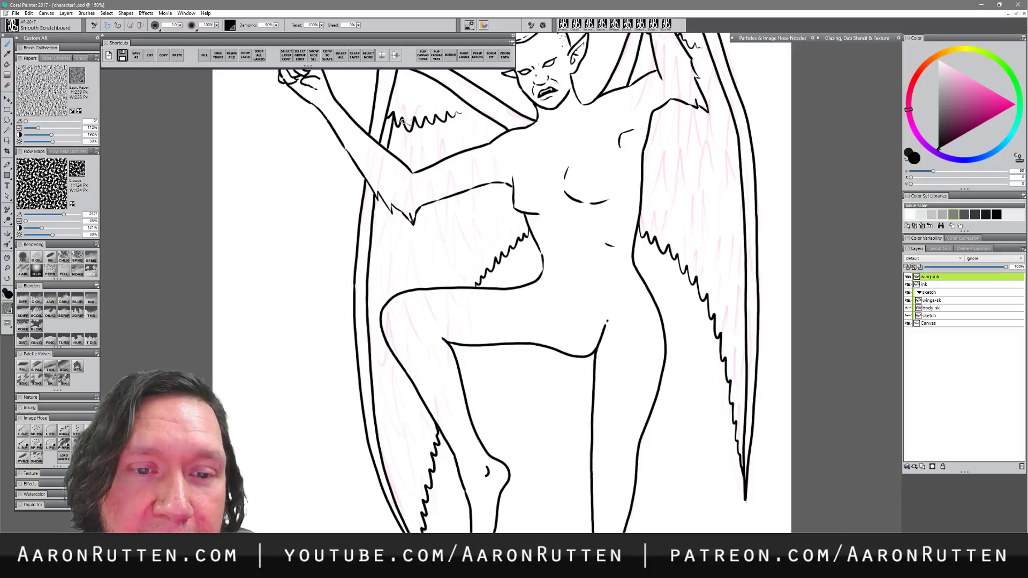
mouse_move(407, 118)
mouse_down()
mouse_move(400, 151)
mouse_move(428, 162)
mouse_up()
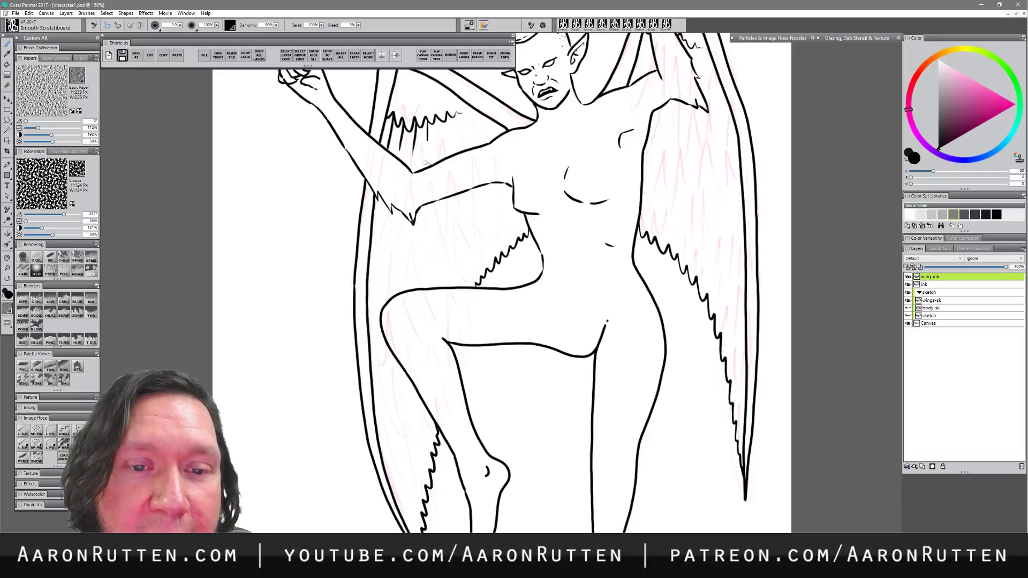
mouse_move(440, 117)
mouse_down()
mouse_move(439, 166)
mouse_move(449, 141)
mouse_move(467, 129)
mouse_up()
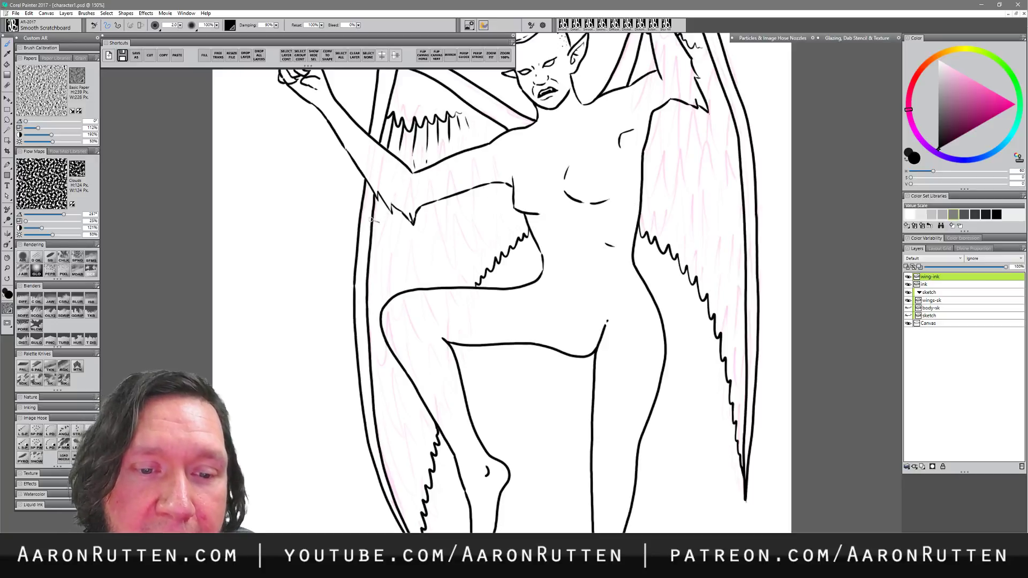
- Ink a jagged feather row below the fist arm's forearm, with vertical strokes above it and more strokes toward the shoulder
mouse_move(378, 236)
mouse_down()
mouse_move(402, 234)
mouse_move(399, 259)
mouse_move(405, 236)
mouse_move(414, 259)
mouse_move(426, 227)
mouse_move(427, 258)
mouse_move(430, 239)
mouse_move(509, 203)
mouse_up()
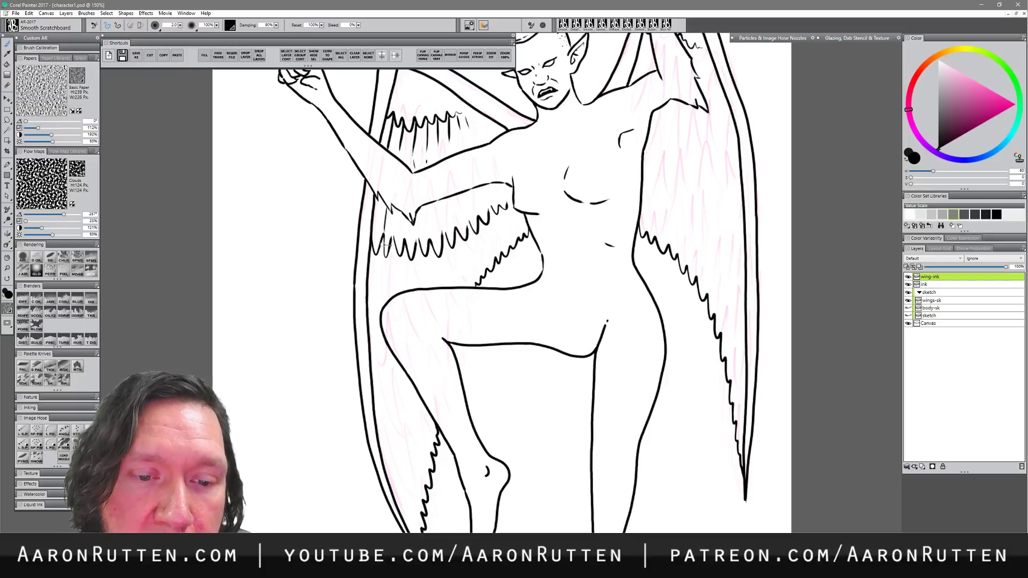
drag(406, 219, 416, 233)
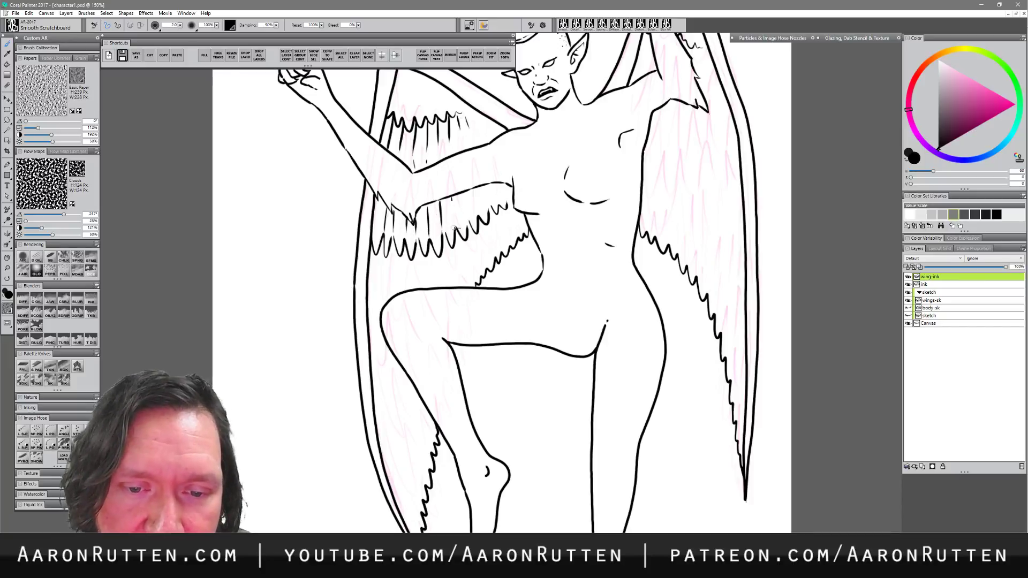
mouse_move(453, 201)
mouse_down()
mouse_move(472, 208)
mouse_move(488, 185)
mouse_move(492, 207)
mouse_move(496, 186)
mouse_move(498, 209)
mouse_move(506, 184)
mouse_move(509, 208)
mouse_up()
mouse_move(460, 122)
mouse_down()
mouse_move(477, 145)
mouse_move(477, 121)
mouse_move(497, 142)
mouse_up()
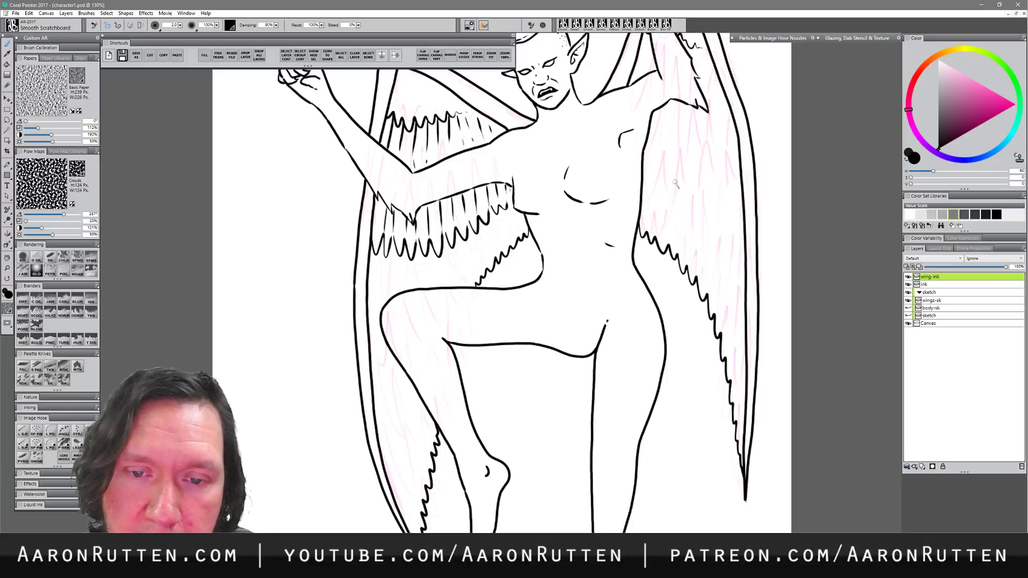
- Ink short feather strokes in the other wing on both sides of the raised open-handed arm
drag(622, 331, 555, 368)
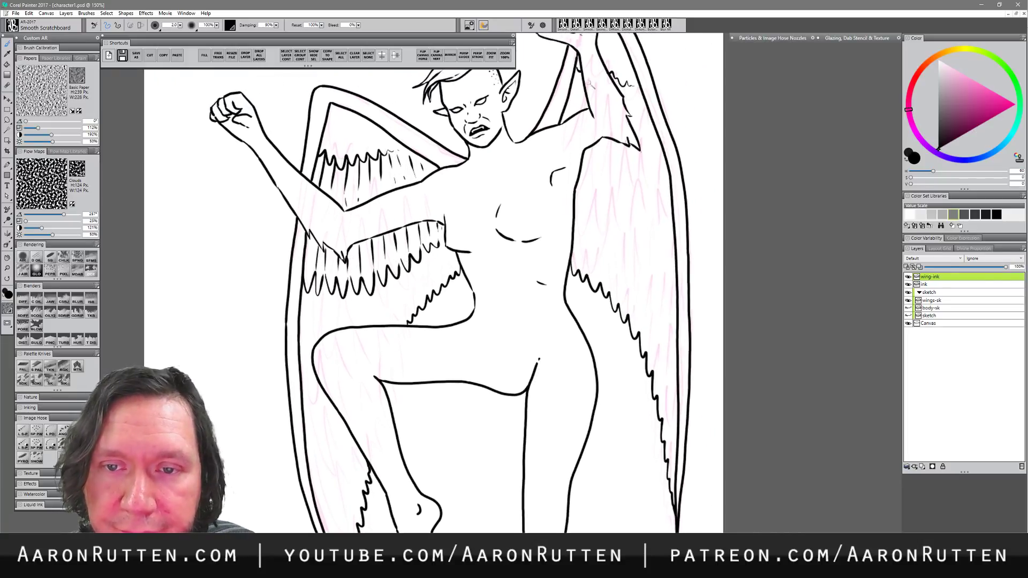
drag(582, 75, 576, 120)
mouse_move(617, 79)
mouse_down()
mouse_move(634, 120)
mouse_move(638, 91)
mouse_move(641, 123)
mouse_up()
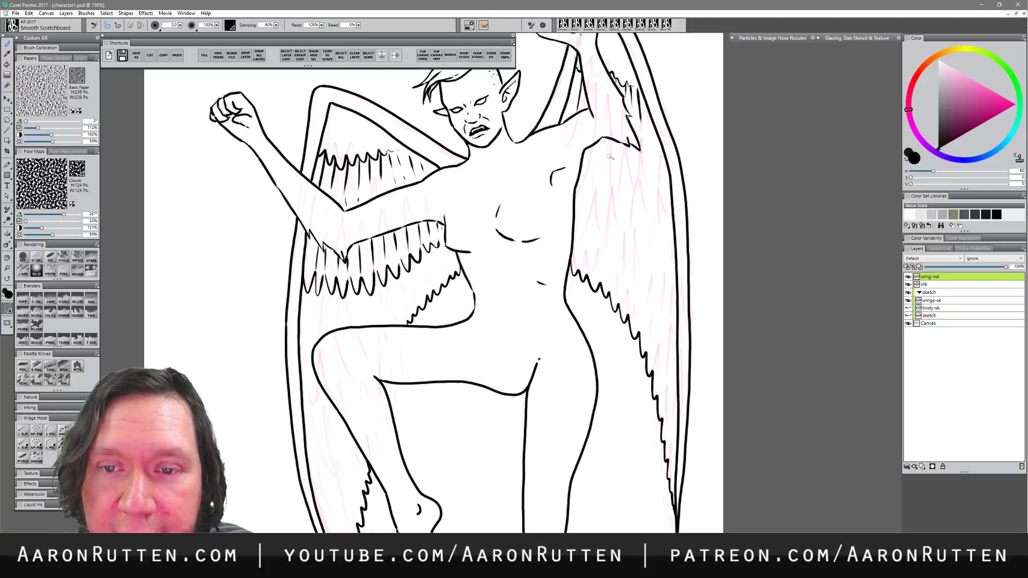
- Ink a jagged feather row from the torso to the wing frame beneath the raised arm, with vertical strokes above it
mouse_move(576, 202)
mouse_down()
mouse_move(586, 217)
mouse_move(600, 204)
mouse_move(617, 225)
mouse_move(623, 213)
mouse_move(664, 209)
mouse_up()
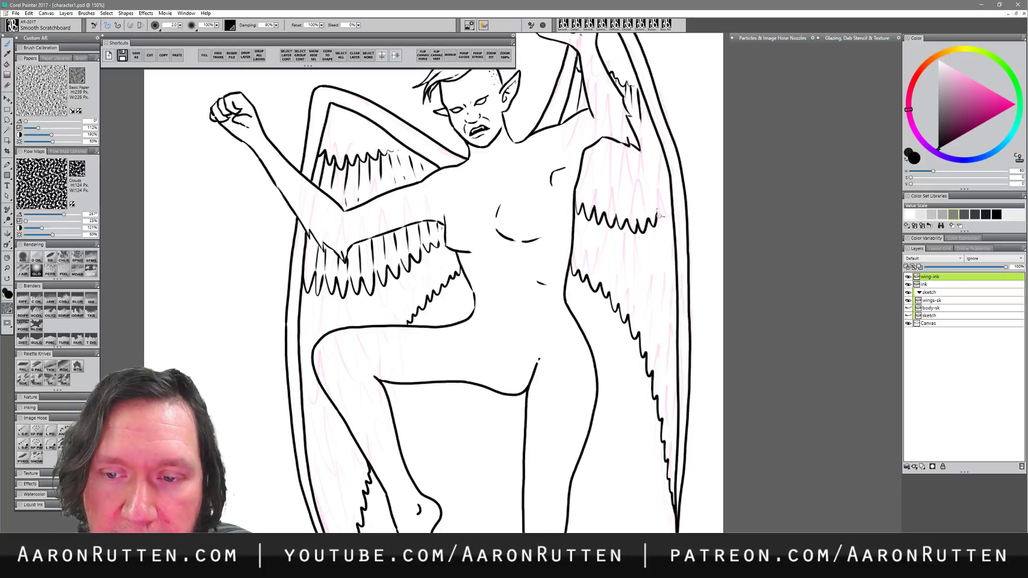
mouse_move(595, 179)
mouse_down()
mouse_move(597, 205)
mouse_move(607, 212)
mouse_move(626, 195)
mouse_move(629, 217)
mouse_up()
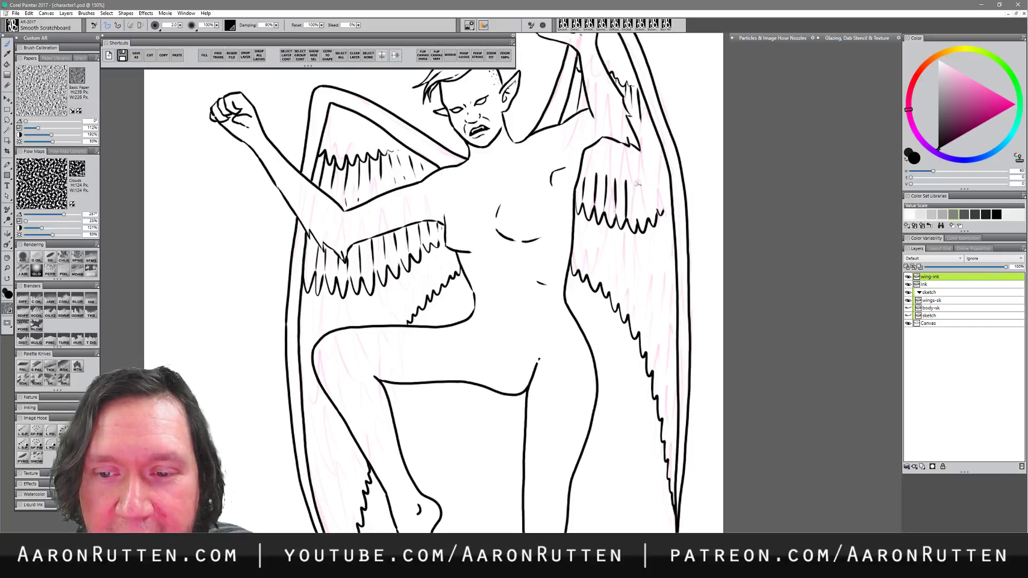
mouse_move(637, 182)
mouse_down()
mouse_move(638, 213)
mouse_move(667, 194)
mouse_up()
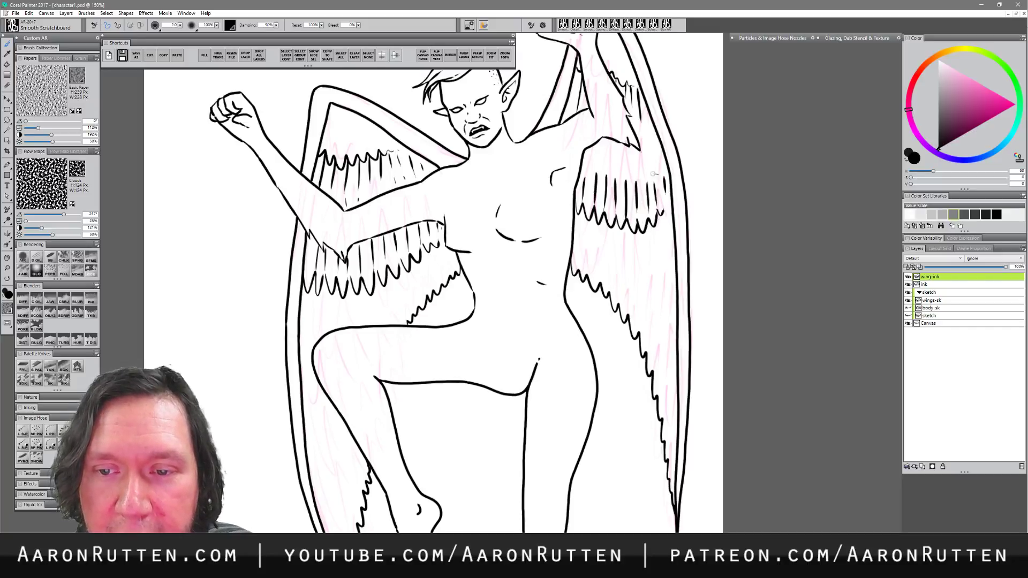
drag(617, 151, 617, 165)
drag(608, 144, 608, 167)
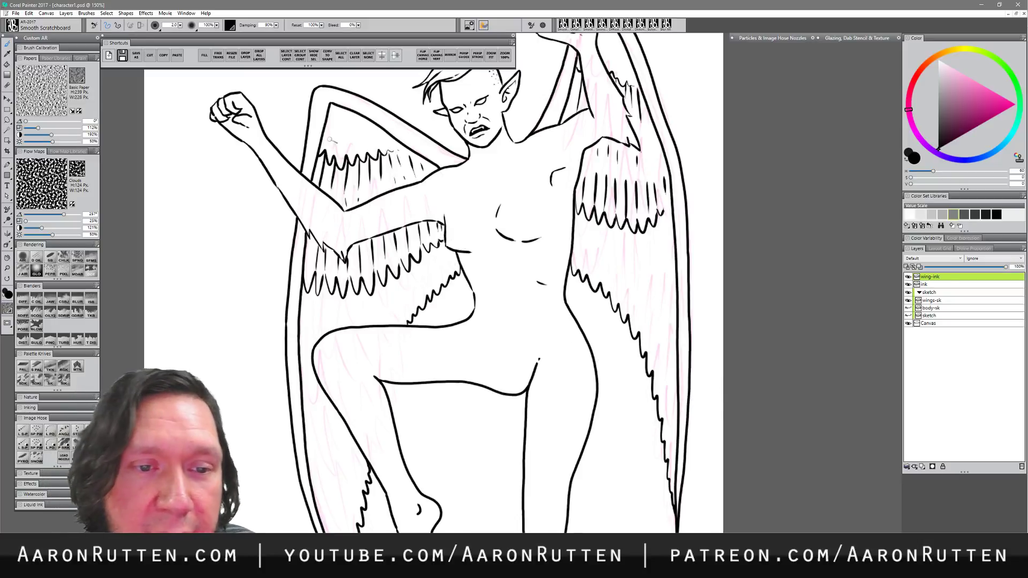
- Ink small feather marks near the fist-side wing's peak, a jagged bit beside the raised knee, and short strokes above the thigh
drag(328, 136, 347, 143)
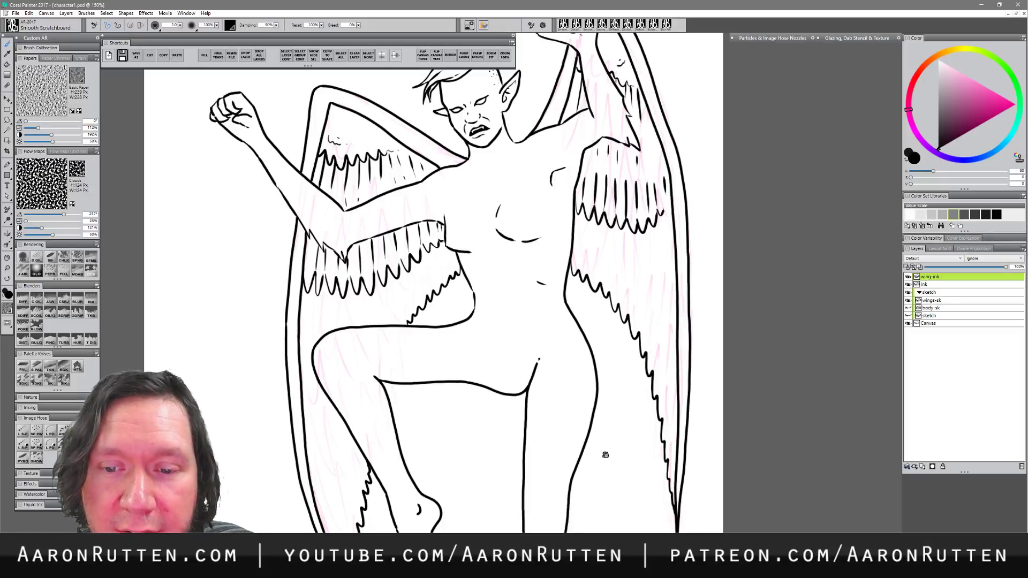
drag(616, 457, 658, 393)
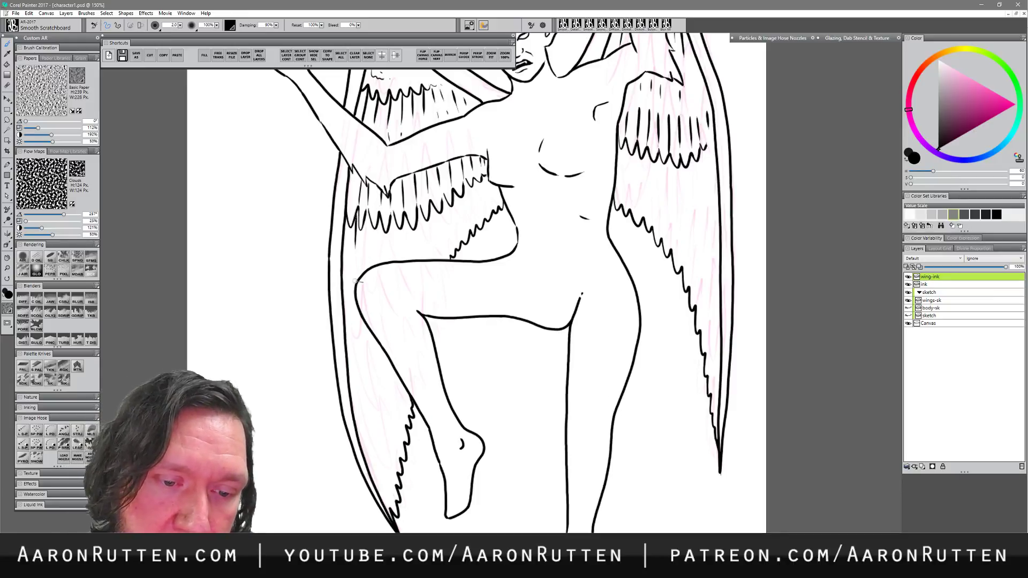
mouse_move(349, 327)
mouse_down()
mouse_move(353, 367)
mouse_move(374, 339)
mouse_up()
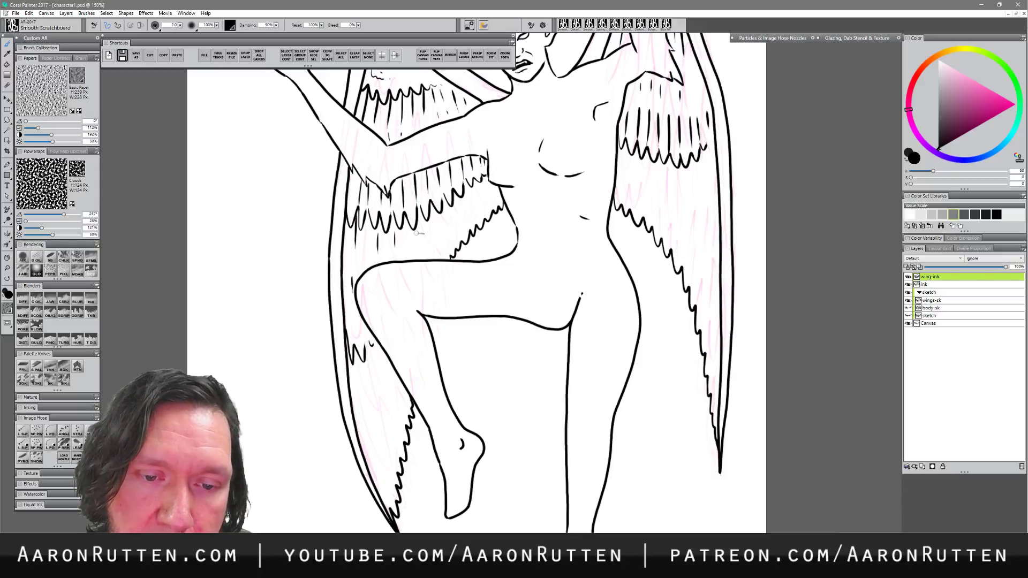
drag(468, 200, 470, 208)
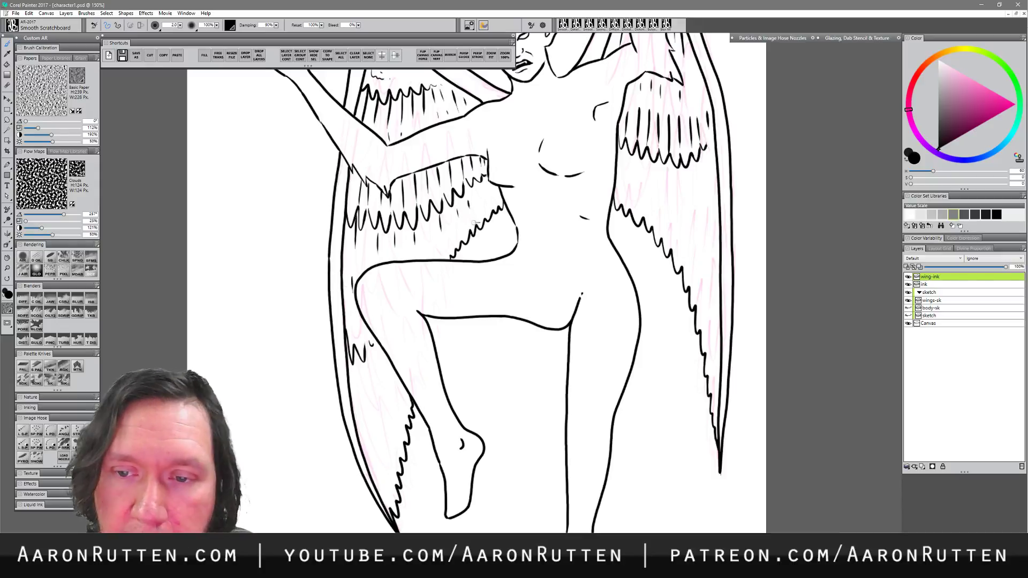
- Ink short feather strokes and jagged marks down the wing beside the standing leg, from the feather row toward the tip
drag(631, 162, 636, 188)
drag(655, 176, 655, 185)
mouse_move(669, 220)
mouse_down()
mouse_move(675, 243)
mouse_move(706, 265)
mouse_move(694, 230)
mouse_up()
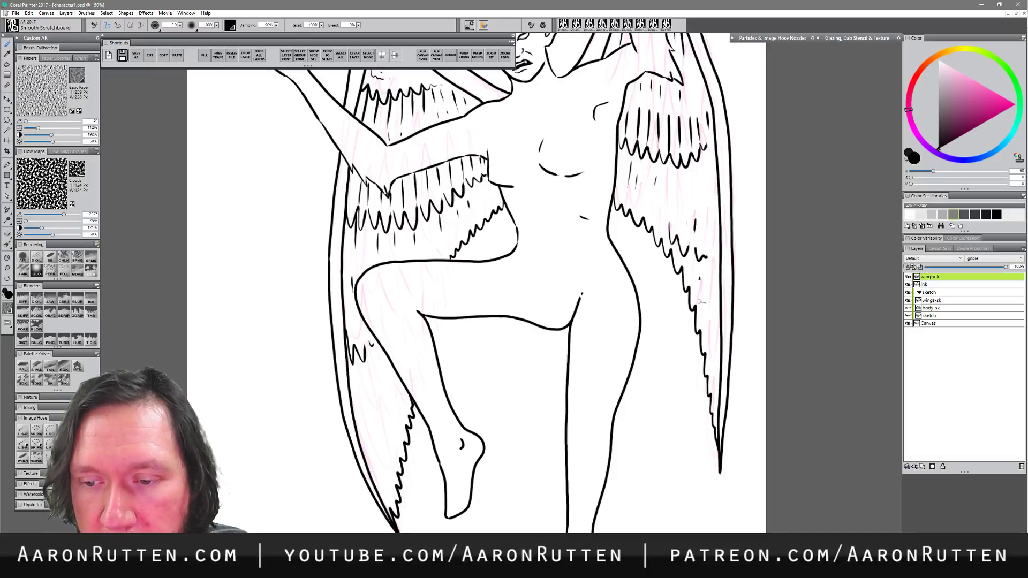
drag(699, 278, 699, 295)
drag(707, 284, 712, 349)
- Ink slanted feather strokes in the lower part of the wing behind the raised shin
drag(366, 420, 378, 453)
drag(377, 455, 387, 477)
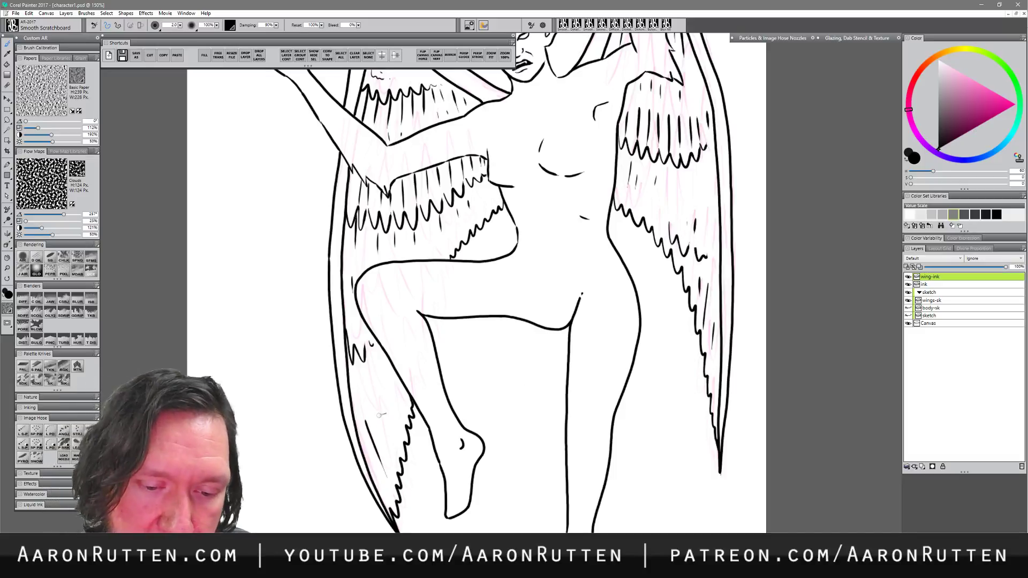
mouse_move(379, 422)
mouse_down()
mouse_move(393, 453)
mouse_move(390, 418)
mouse_move(406, 443)
mouse_move(385, 384)
mouse_move(397, 428)
mouse_up()
drag(388, 385, 394, 402)
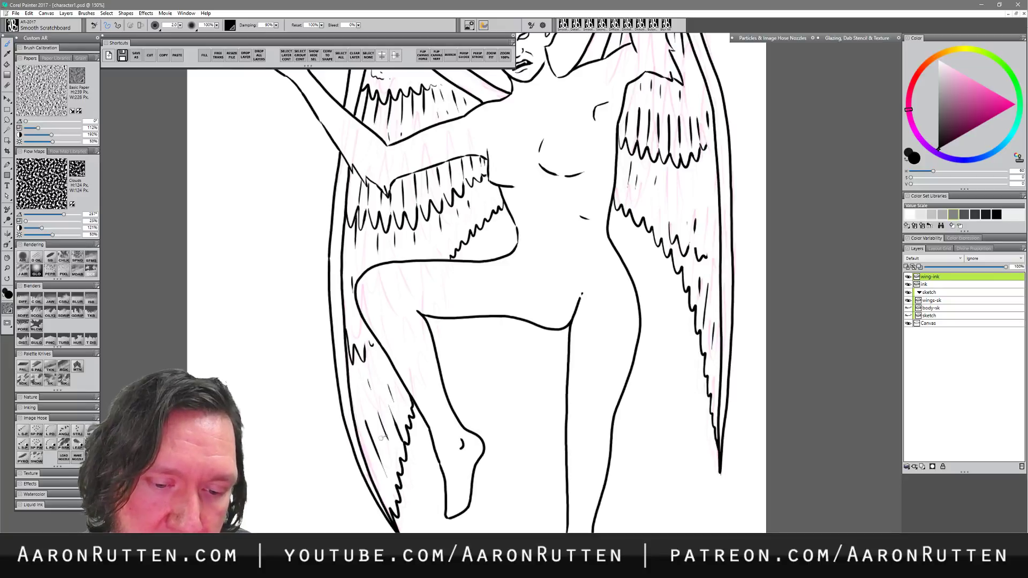
- Examine the whole figure with both inked wings at a reduced zoom
click(7, 269)
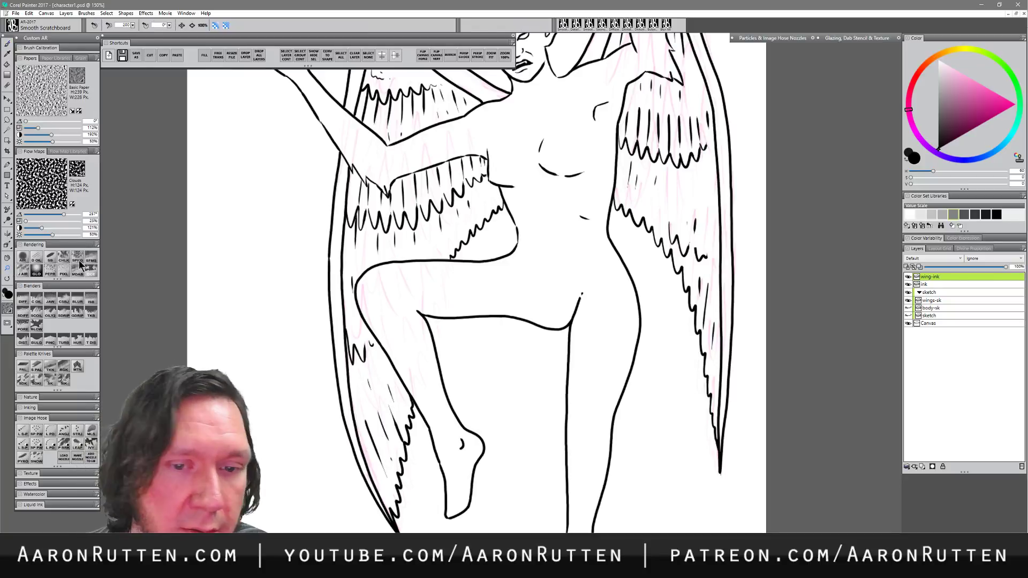
alt+click(560, 294)
alt+click(565, 298)
alt+click(572, 325)
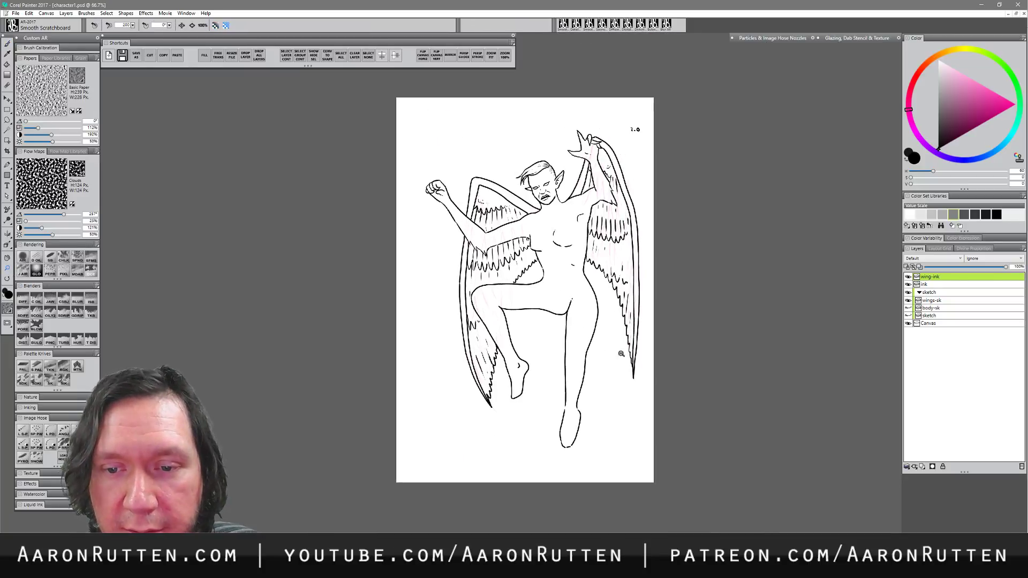
click(614, 401)
drag(625, 382, 611, 406)
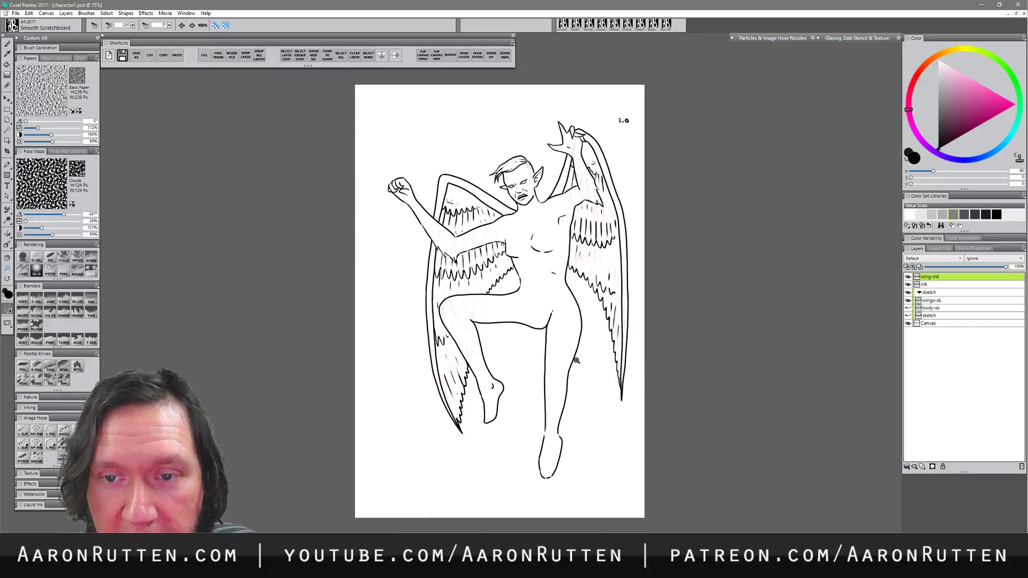
click(589, 373)
drag(586, 390, 614, 418)
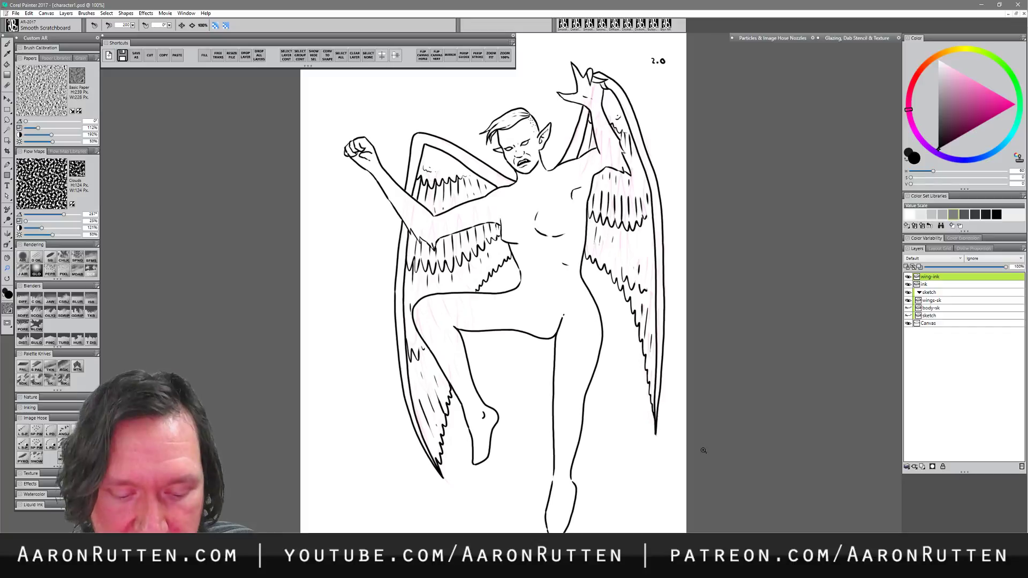
key(b)
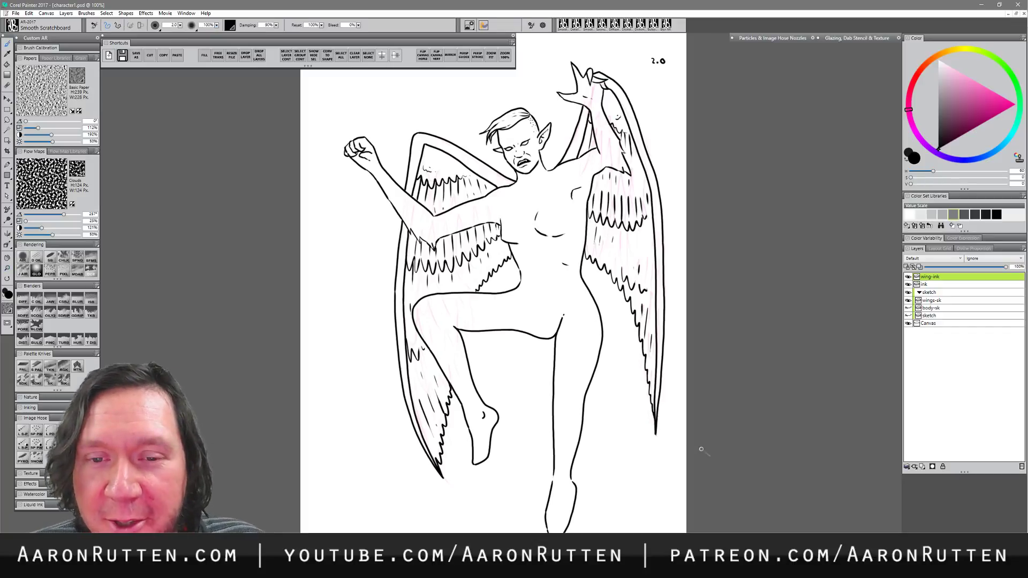
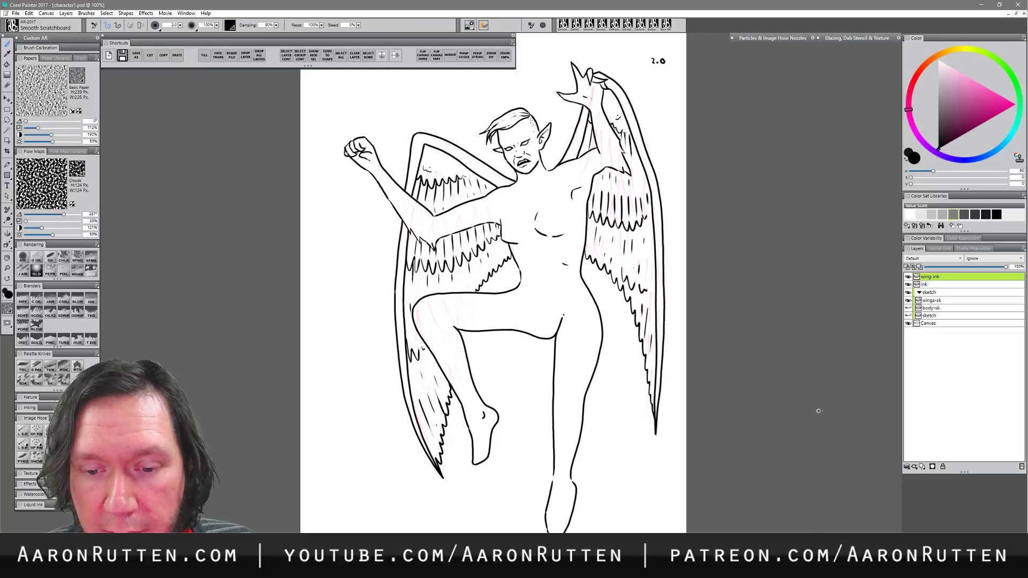
- On the ink layer, erase and redraw the join under the raised thigh, adding a short crease at the inner thigh
click(933, 284)
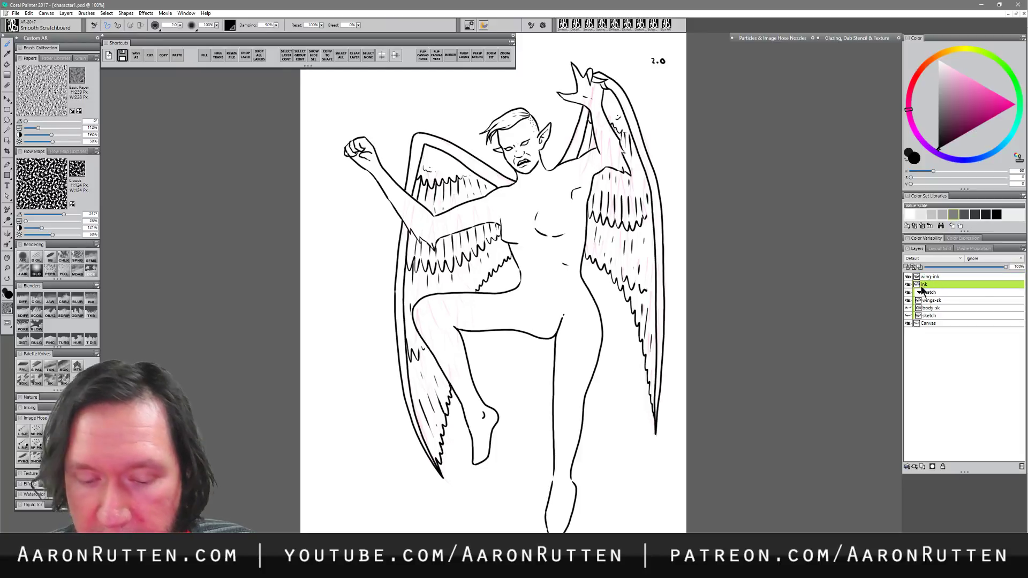
key(n)
drag(555, 333, 549, 340)
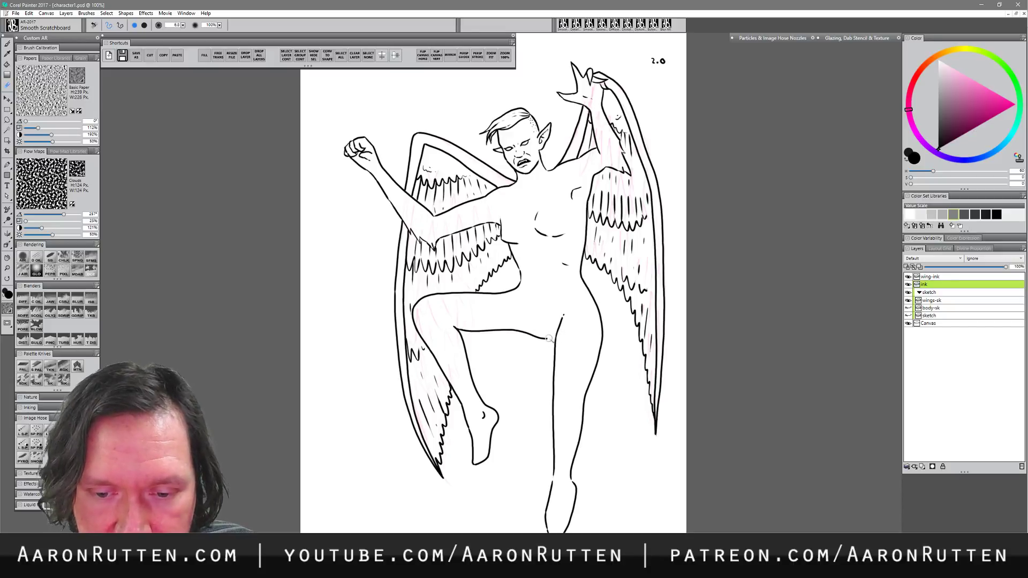
key(b)
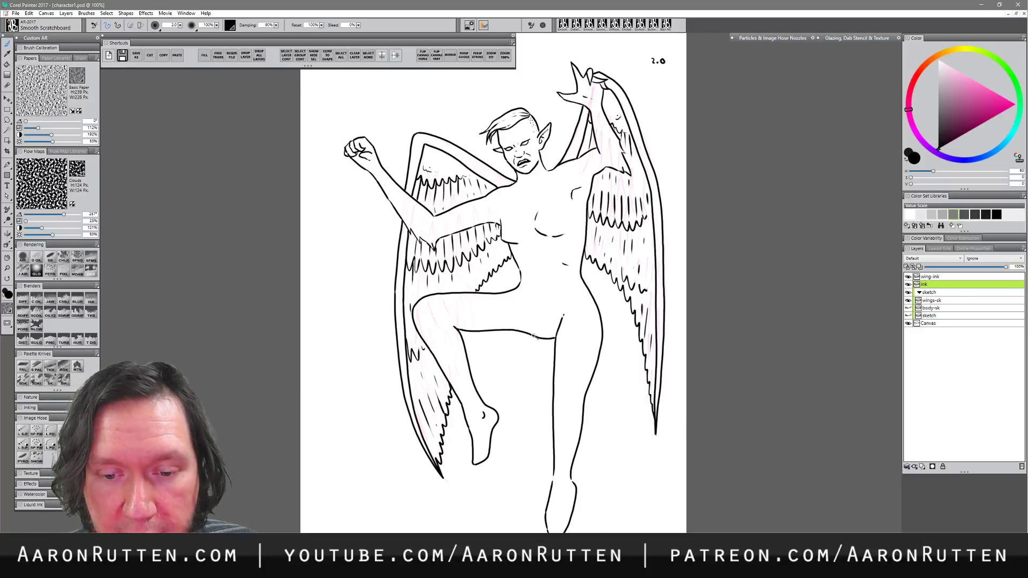
mouse_move(511, 323)
mouse_down()
mouse_move(541, 337)
mouse_move(523, 326)
mouse_up()
key(ctrl+z)
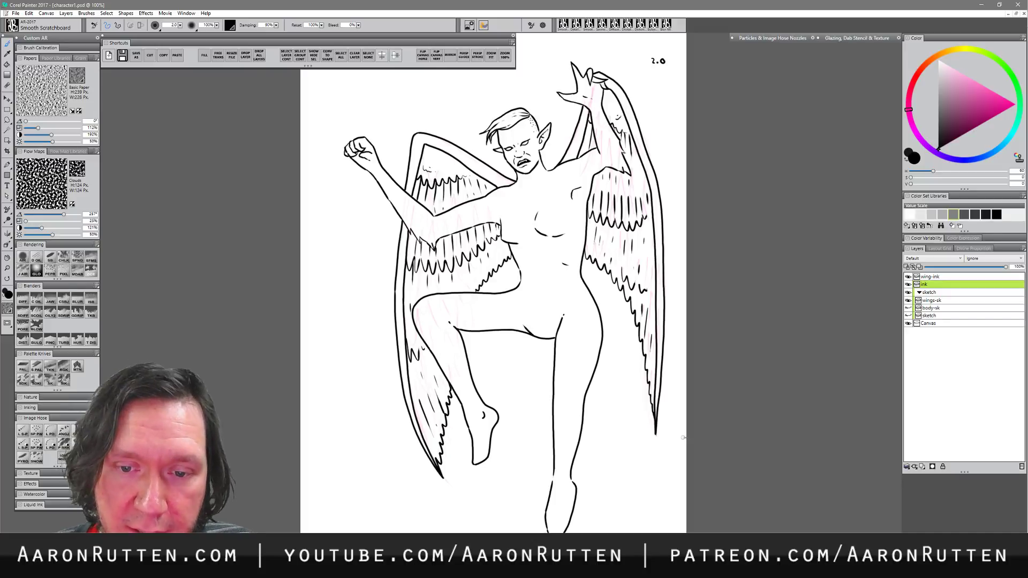
- Erase and redraw the chest contour and the side of the torso below the armpit of the fisted arm
key(n)
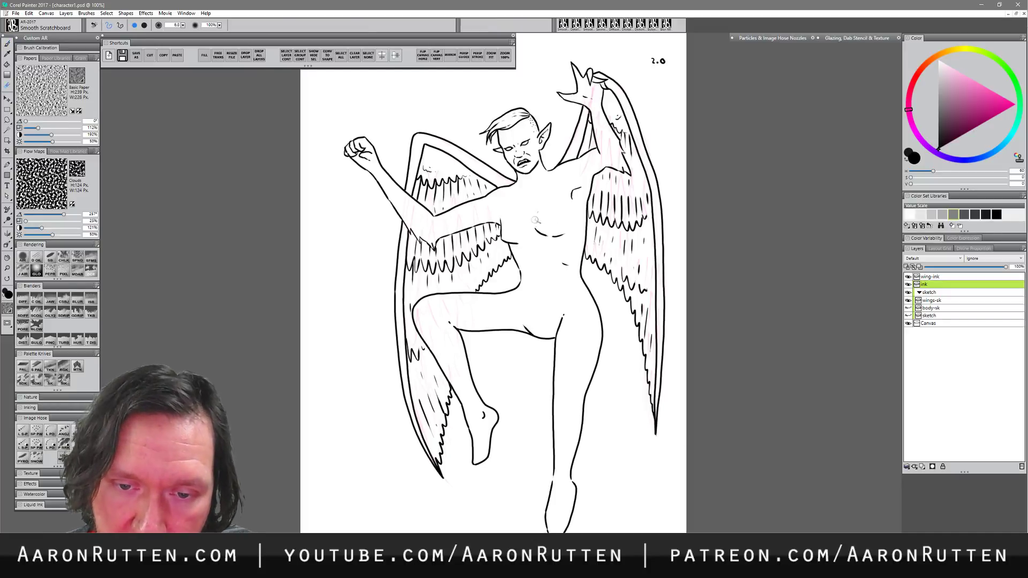
key(b)
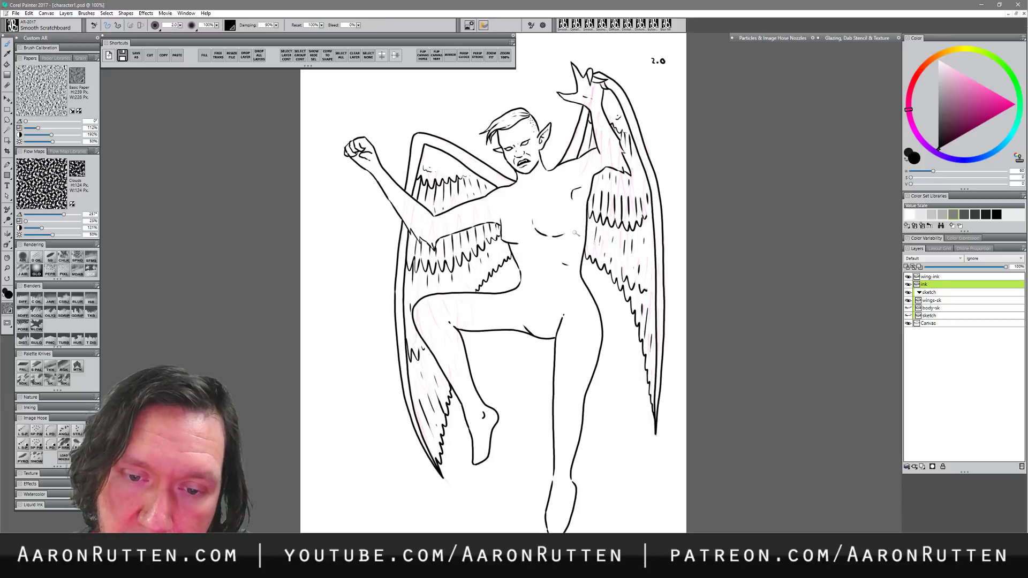
key(n)
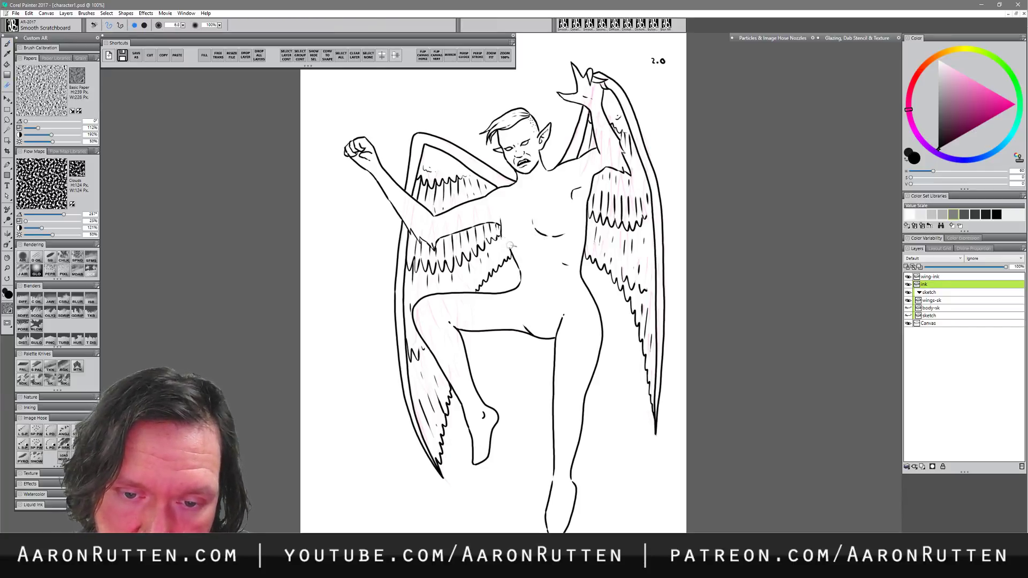
key(b)
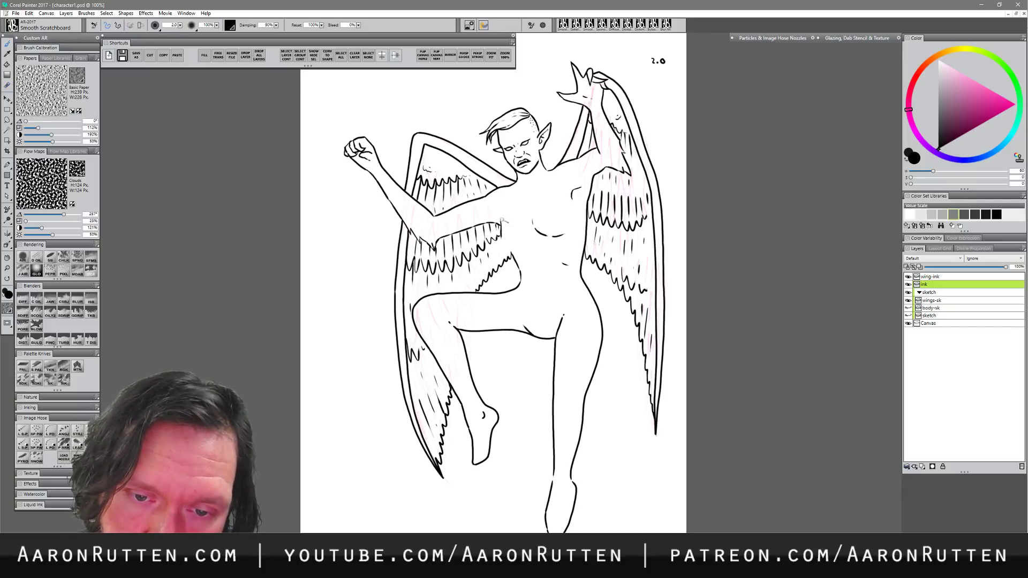
key(n)
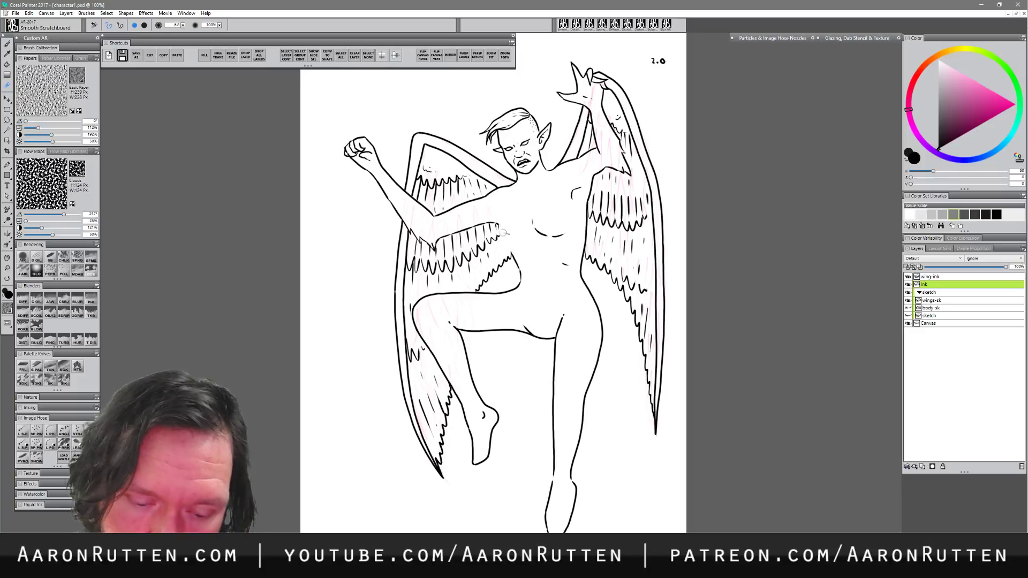
key(b)
drag(498, 223, 510, 251)
key(ctrl+z)
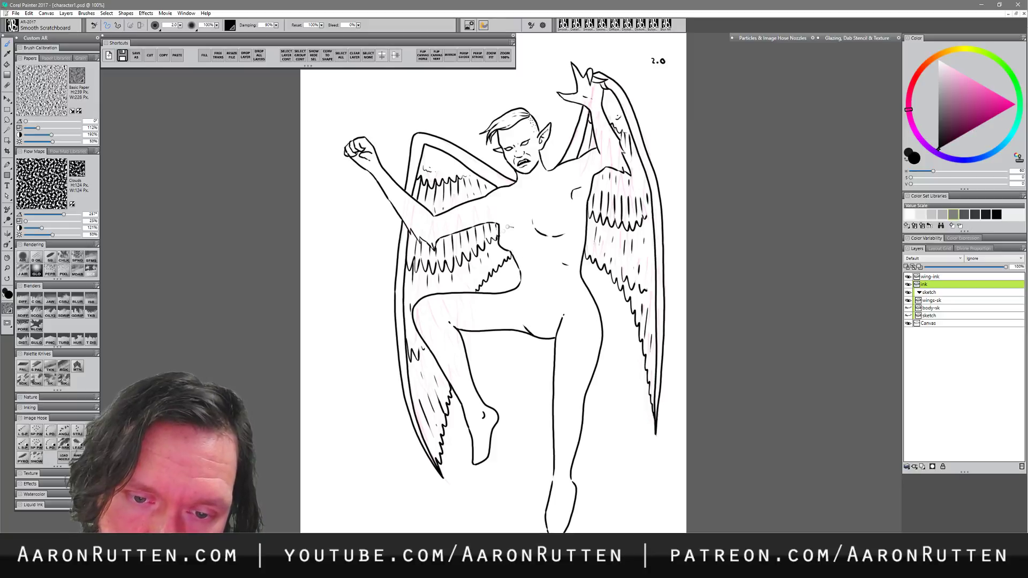
- Clean the feather ends beside the torso on the wing-ink layer with a smaller eraser, and ink small navel and collarbone marks
key(e)
key(bracketleft)
key(bracketleft)
key(bracketleft)
key(bracketleft)
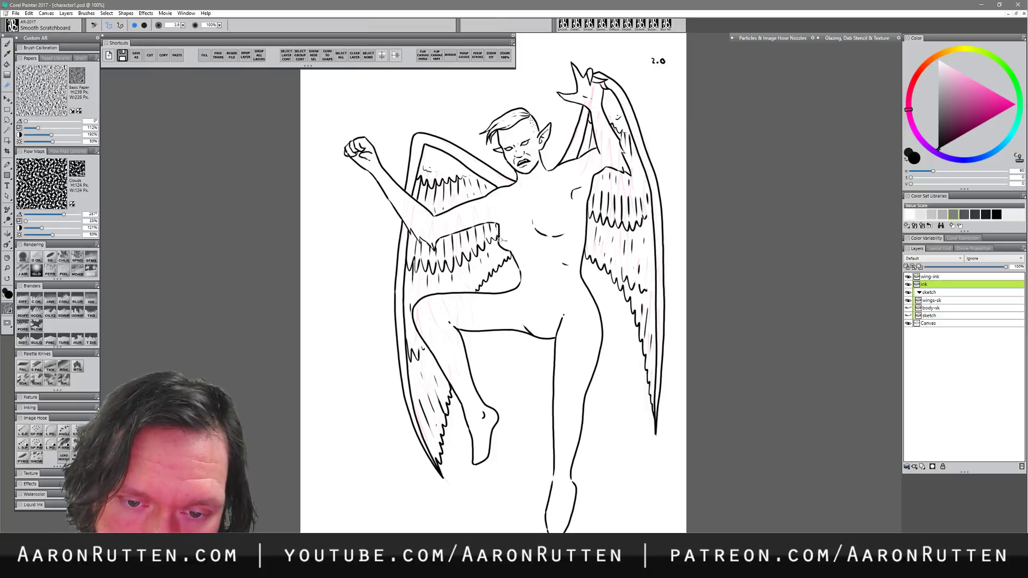
key(z)
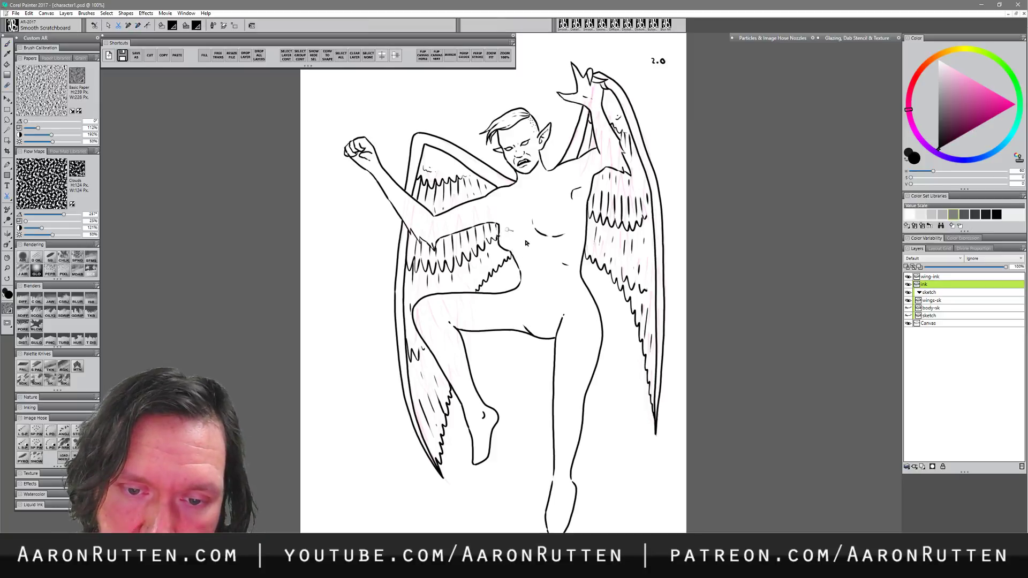
click(940, 276)
key(e)
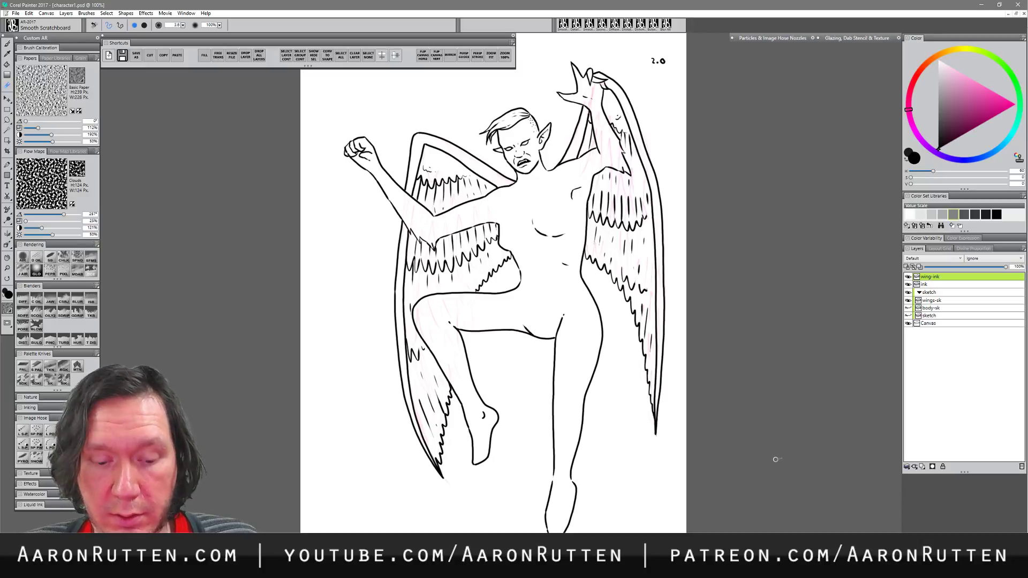
key(b)
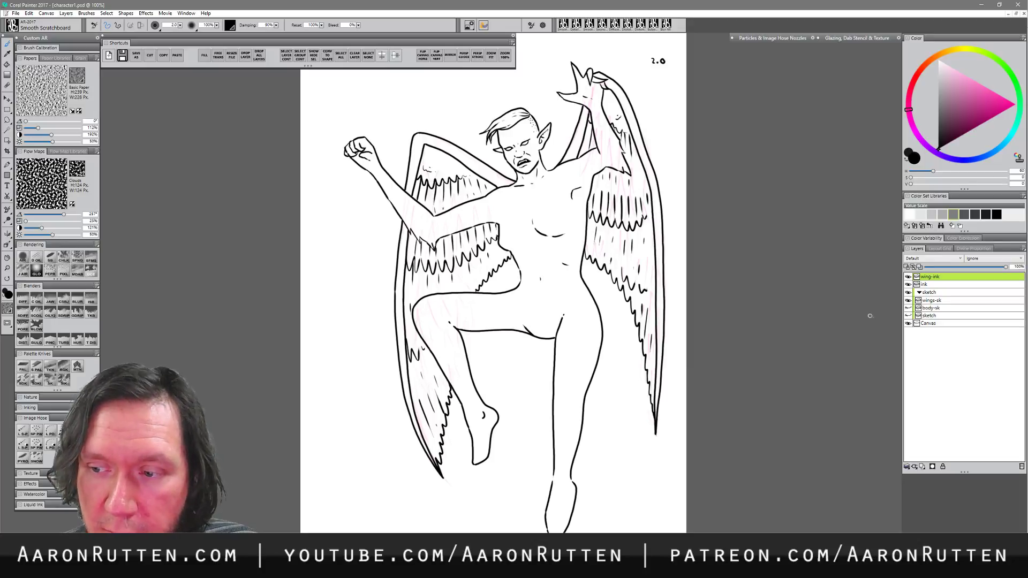
- Hide the wings-sk sketch layer and merge the wing-ink and ink layers into a single ink layer
click(908, 300)
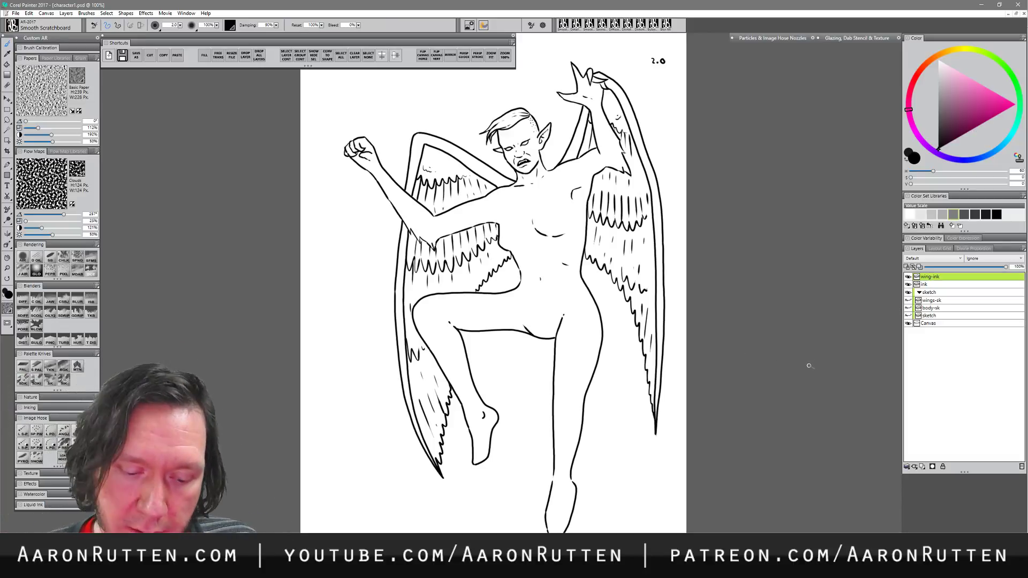
key(n)
click(930, 283)
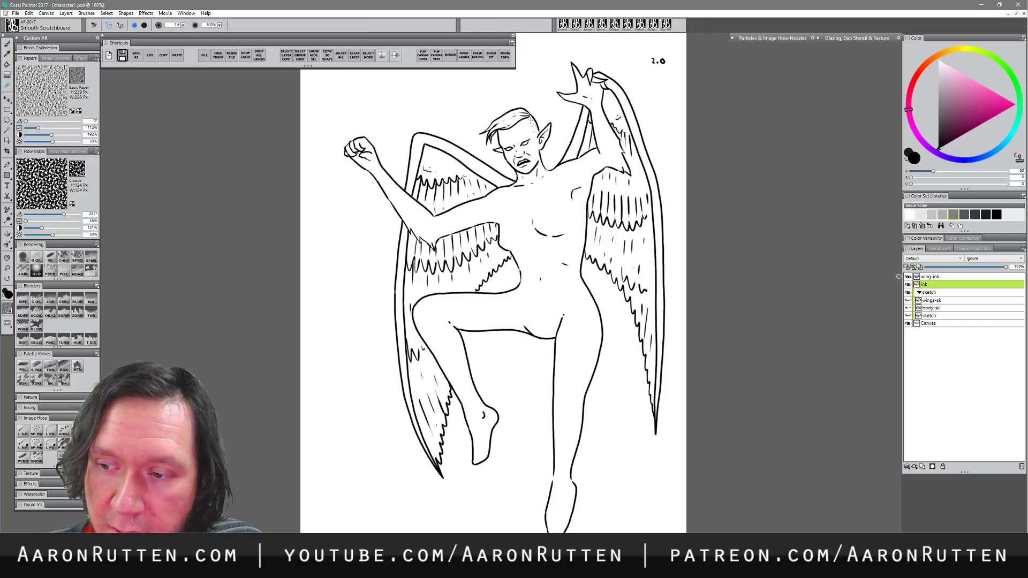
click(937, 277)
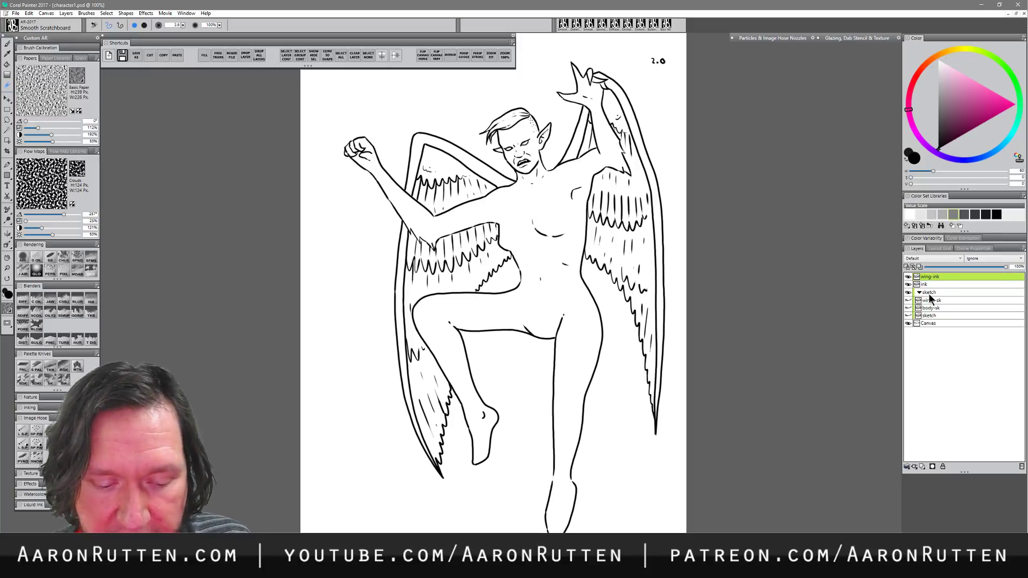
key(Delete)
click(926, 276)
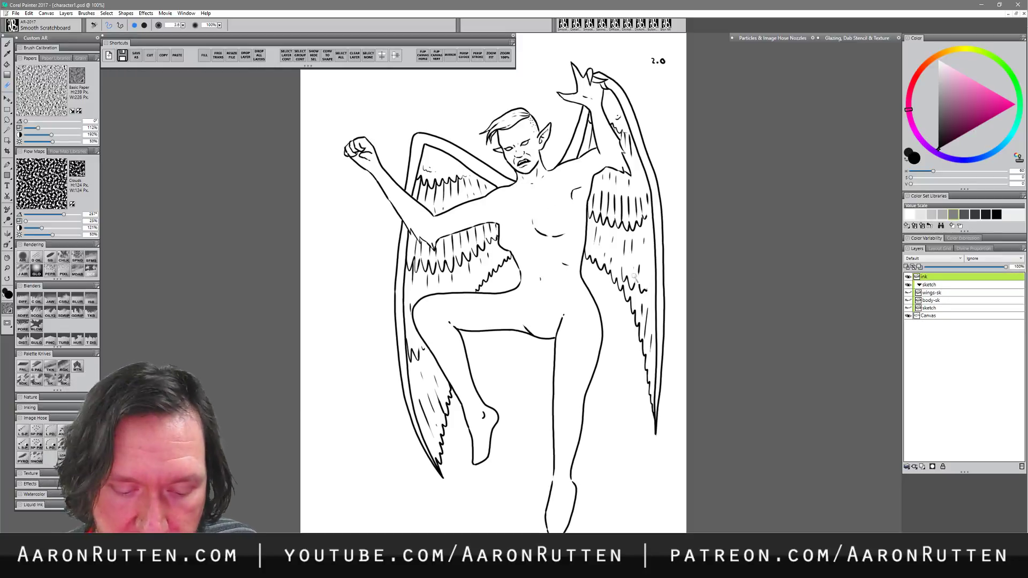
- Touch up the short ink marks on the neck and torso with the brush and eraser
key(b)
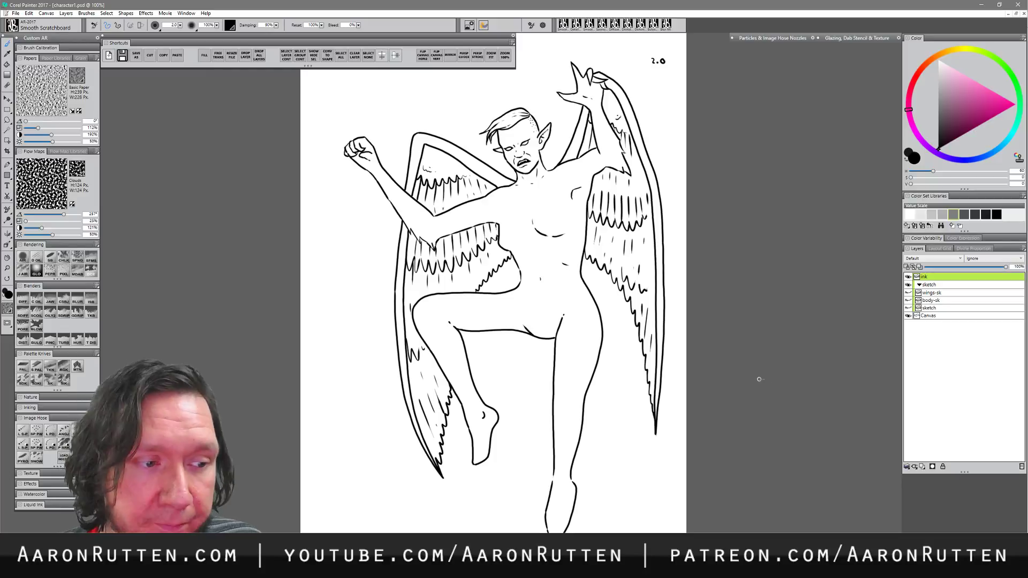
click(7, 268)
click(517, 137)
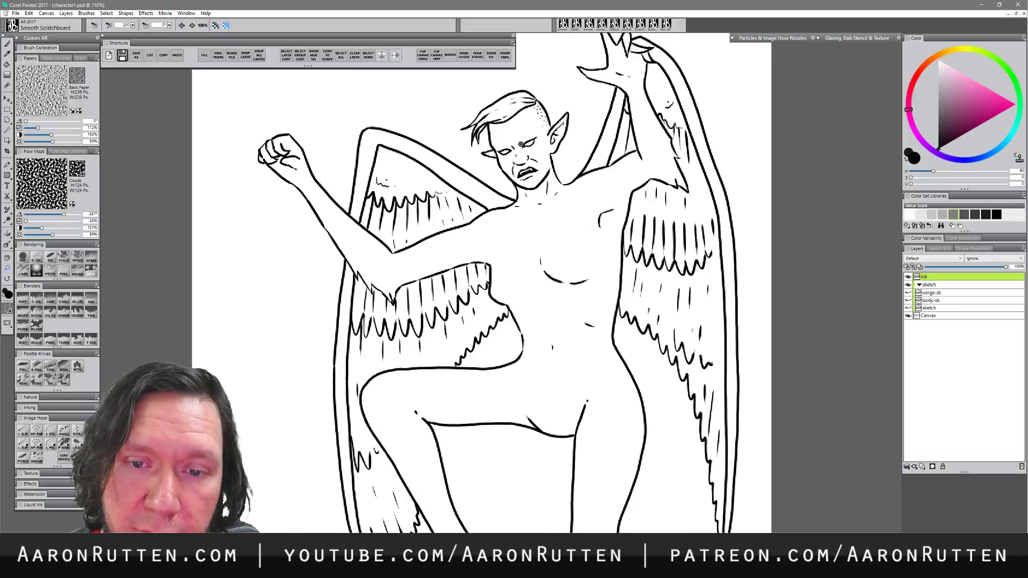
key(b)
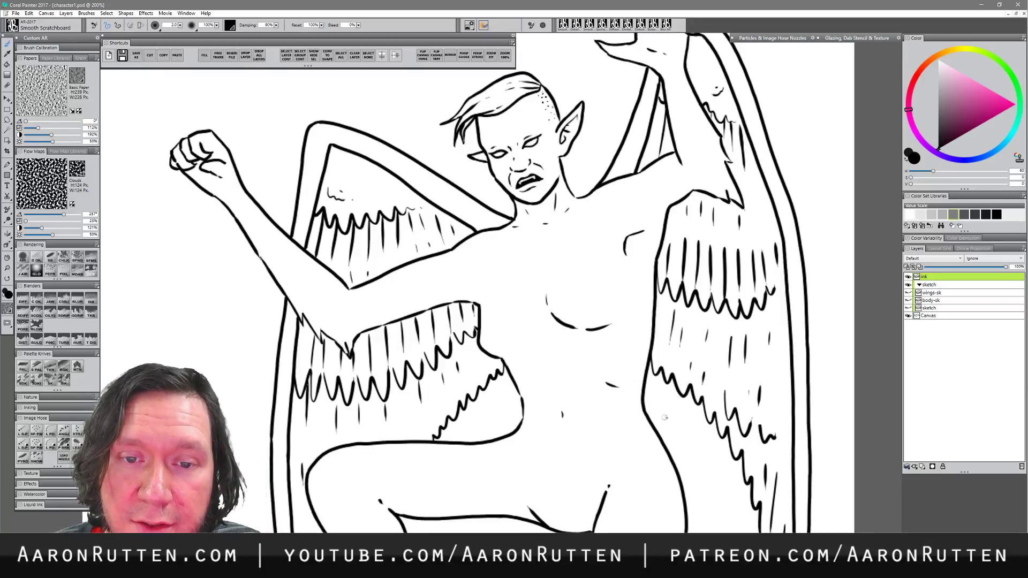
key(n)
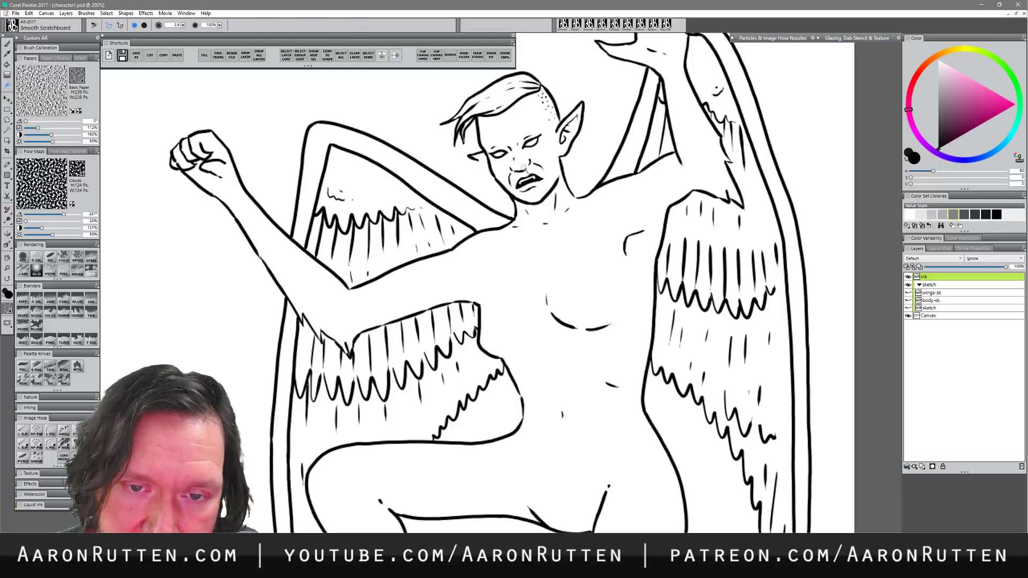
key(b)
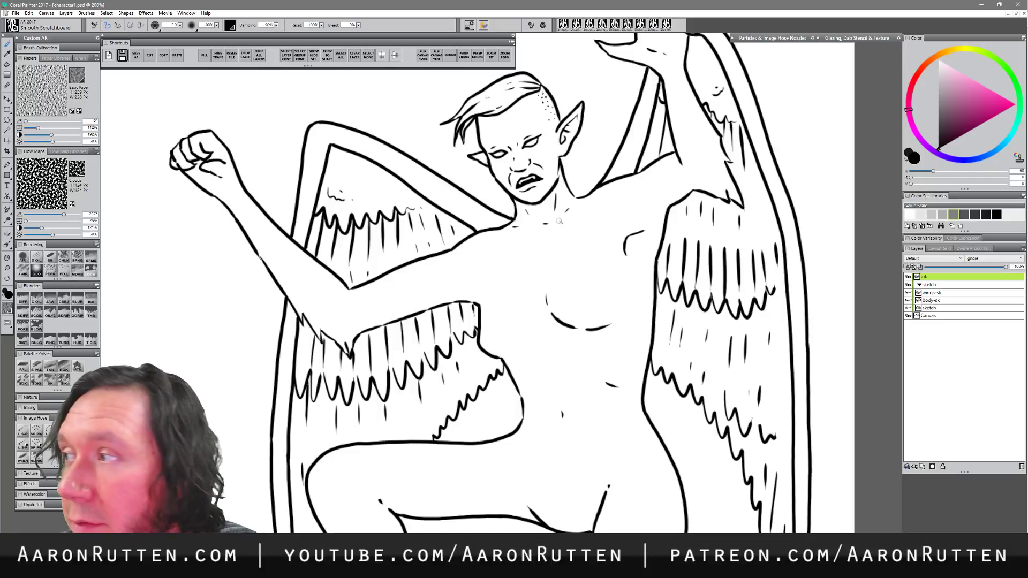
key(n)
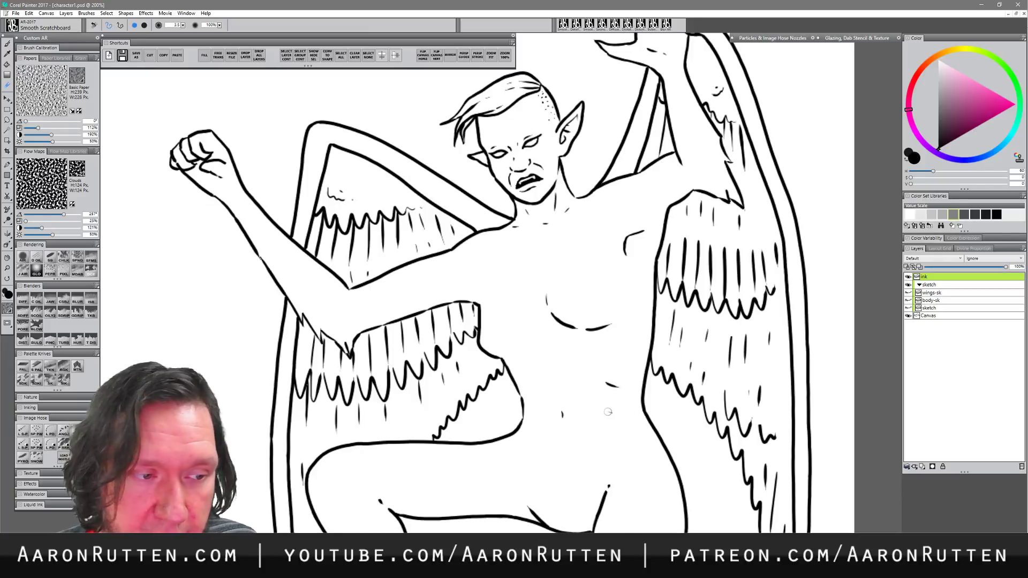
- Ink a crease at the armpit of the fisted arm and cuff lines across both arms
key(m)
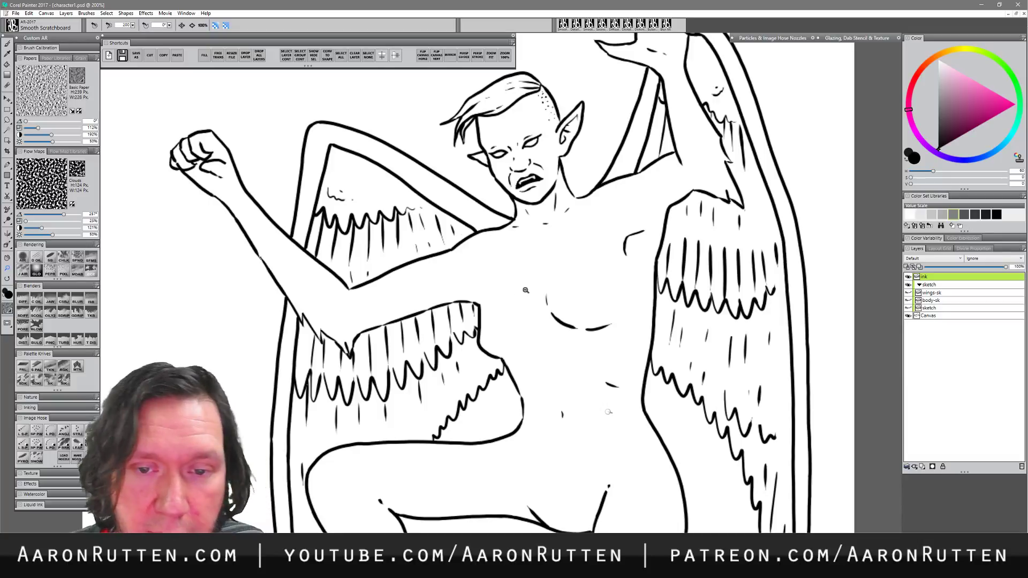
alt+click(529, 293)
alt+click(529, 292)
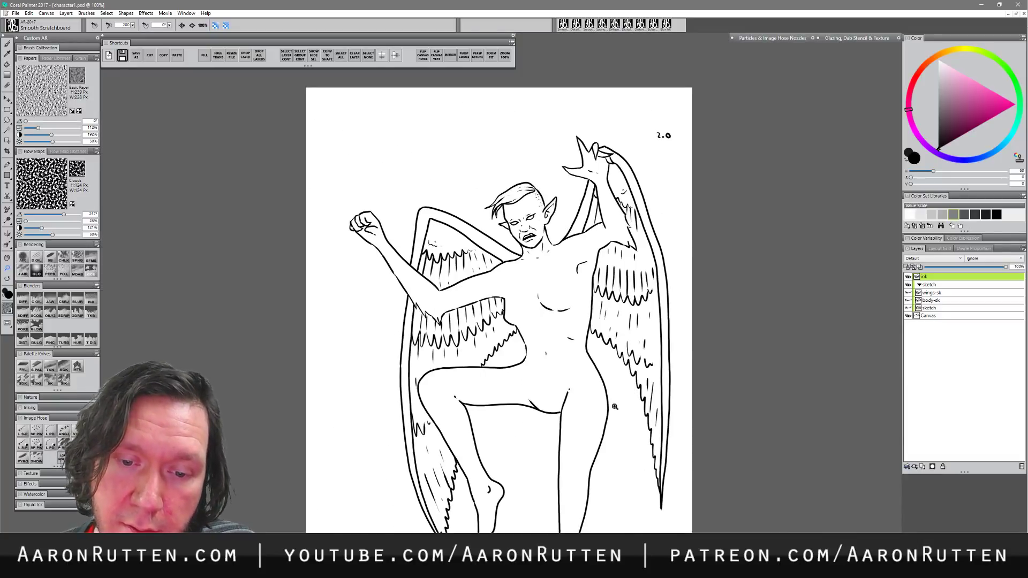
key(b)
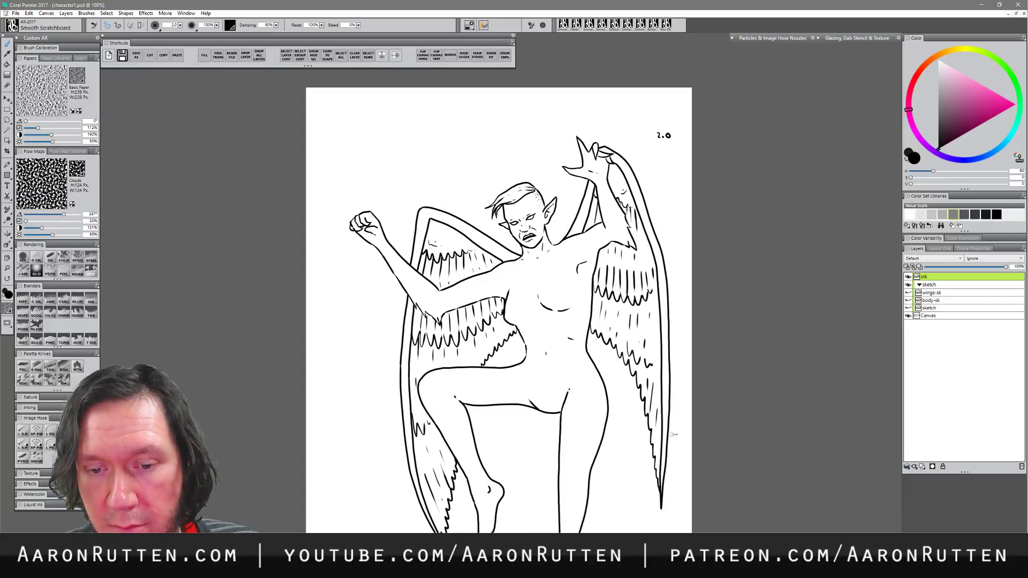
drag(623, 480, 631, 453)
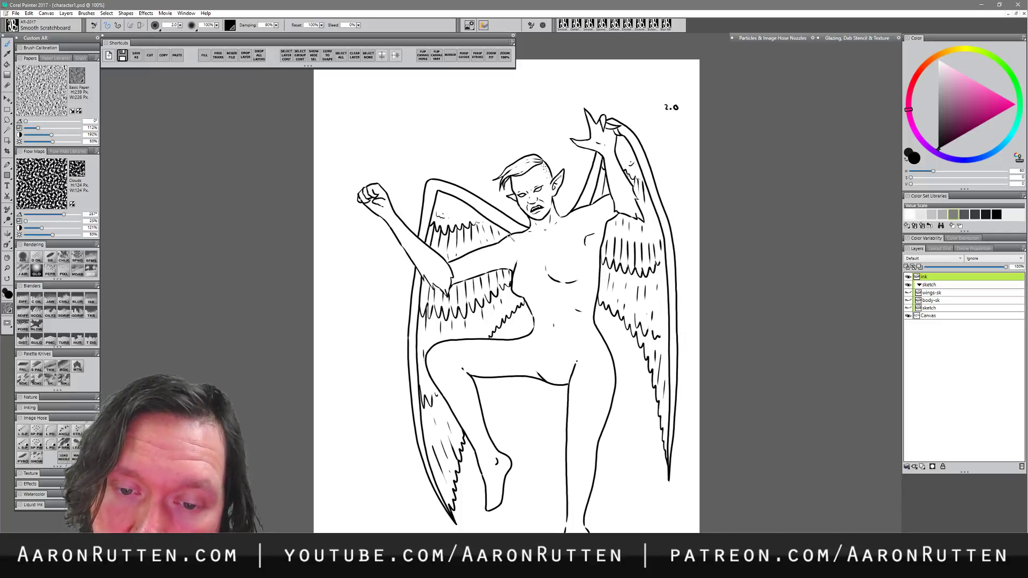
- Try inking a curved neckline from both shoulders across the upper chest
drag(507, 236, 548, 250)
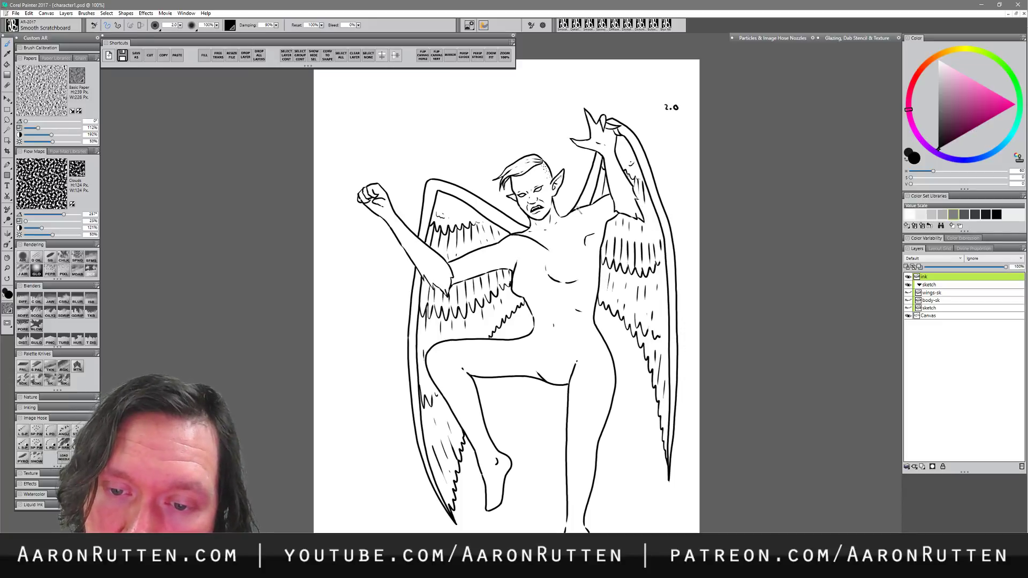
key(ctrl+z)
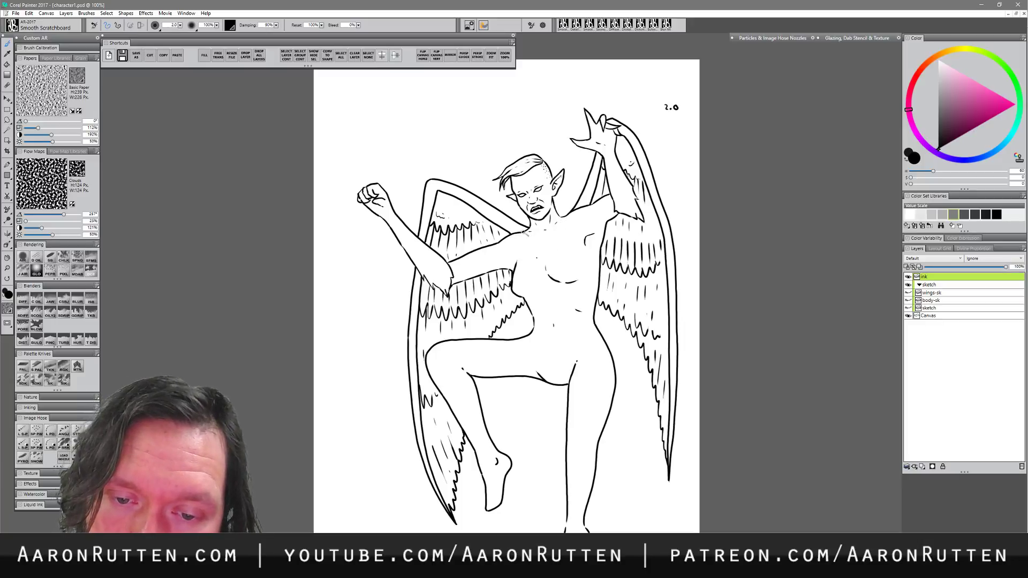
drag(522, 234, 538, 261)
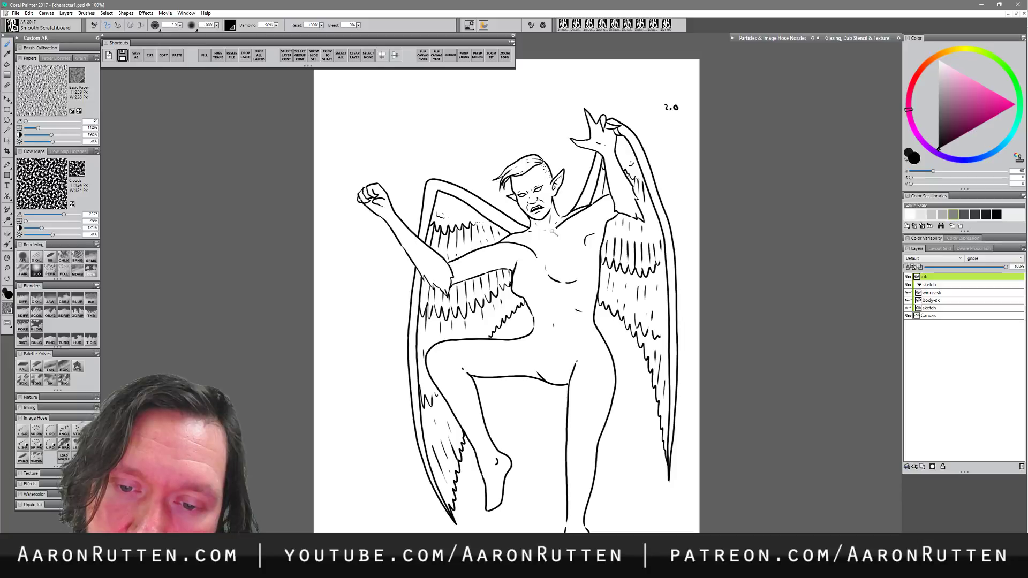
mouse_move(571, 218)
mouse_down()
mouse_move(537, 261)
mouse_move(591, 220)
mouse_move(595, 233)
mouse_move(540, 258)
mouse_move(561, 224)
mouse_move(604, 222)
mouse_up()
key(ctrl+z)
key(ctrl+z)
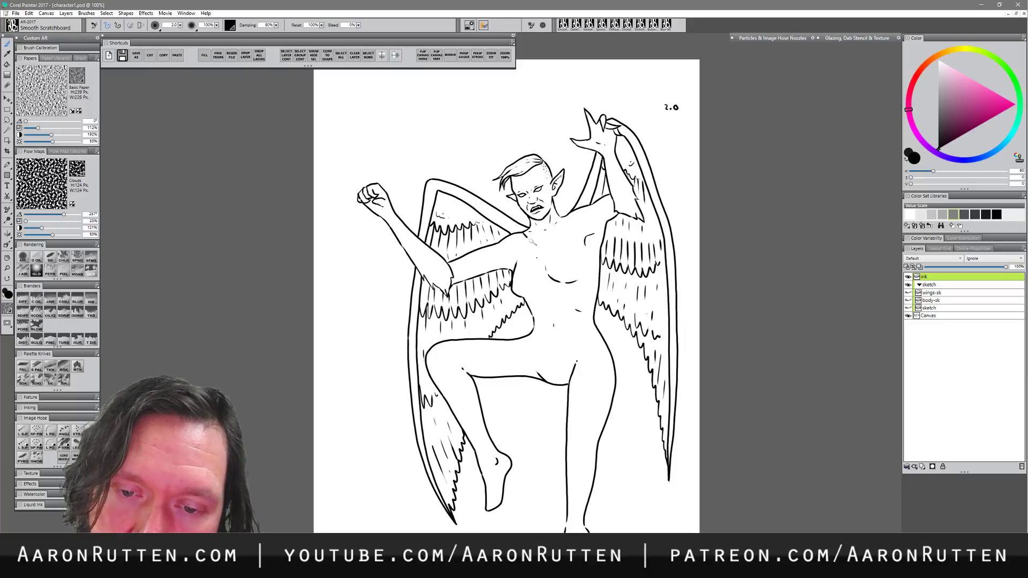
- Ink a V-shaped neckline from both sides of the neck to a point on the upper chest
drag(527, 236, 557, 246)
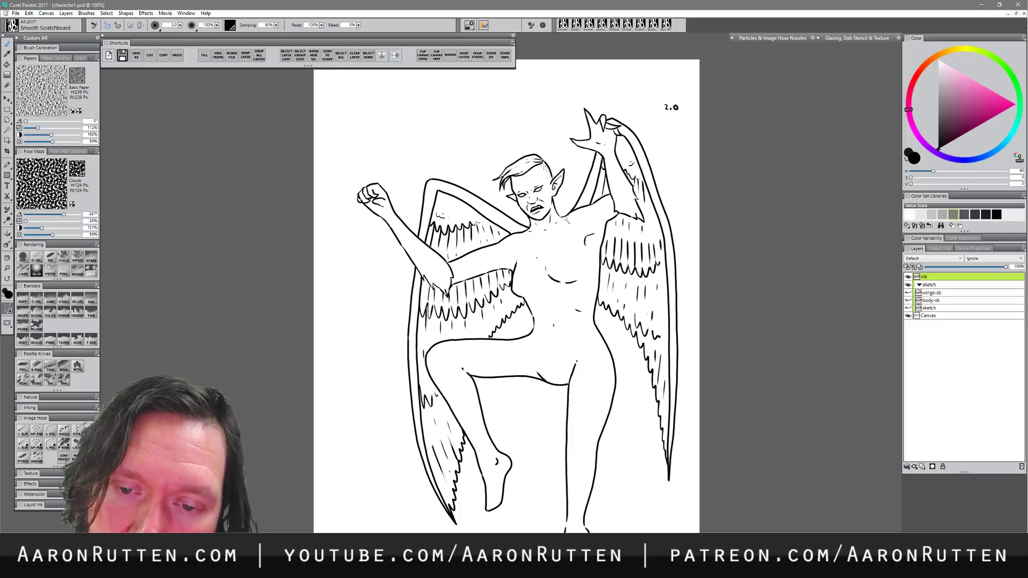
drag(566, 220, 541, 256)
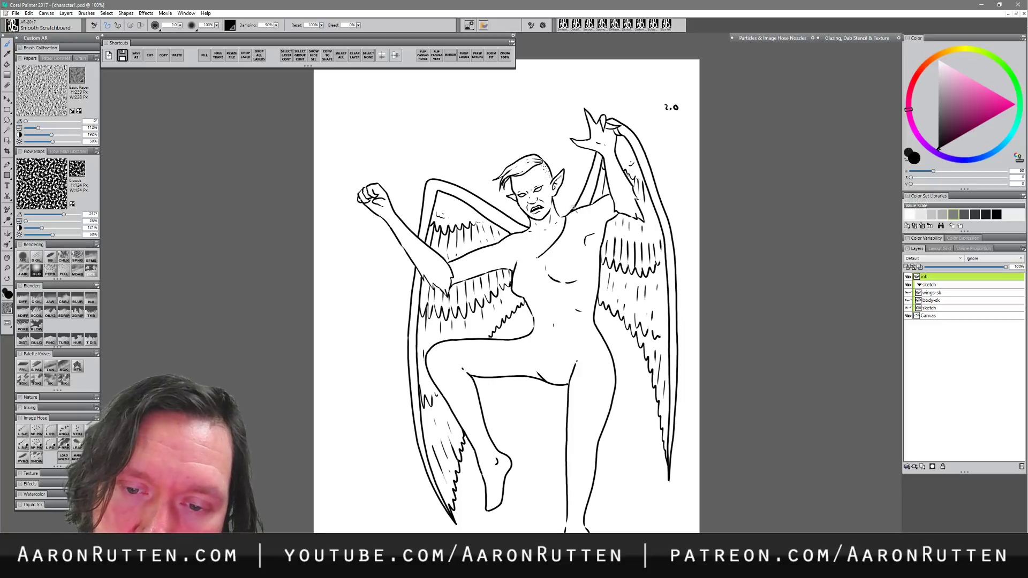
drag(523, 233, 538, 258)
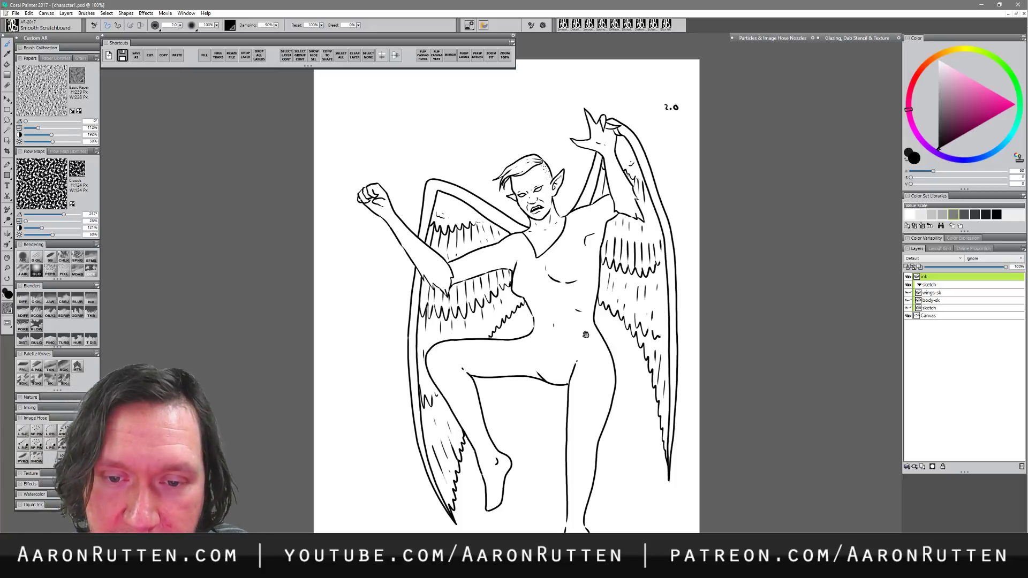
- Ink angled eyebrows above both eyes of the winged character's face
drag(595, 364, 586, 333)
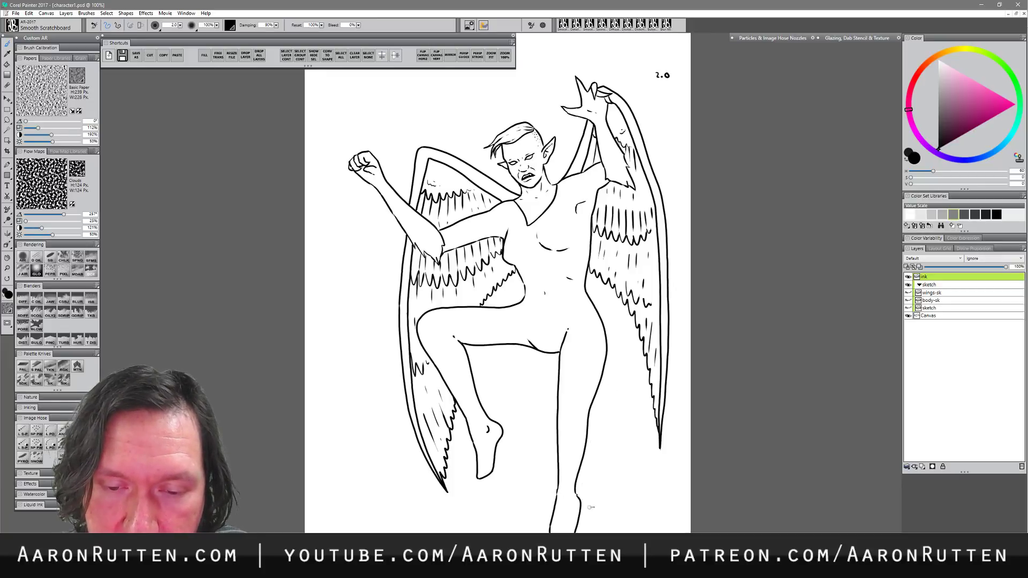
drag(614, 464, 612, 474)
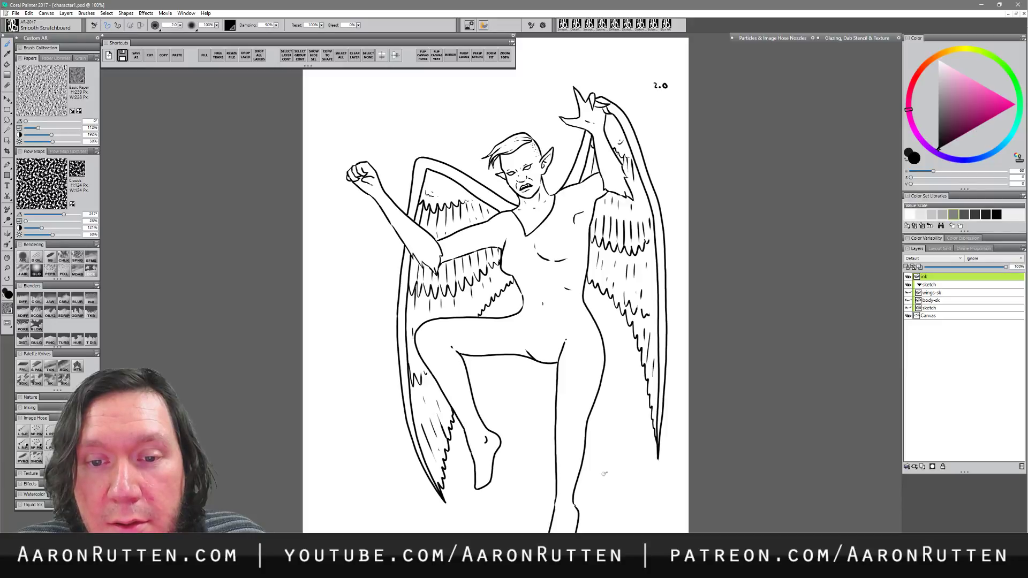
key(m)
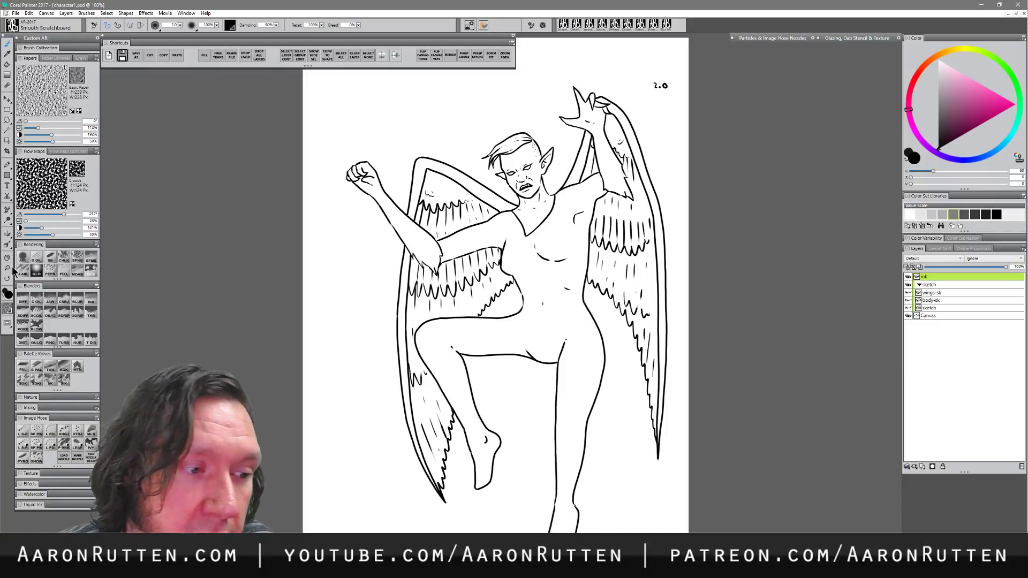
click(521, 176)
click(521, 174)
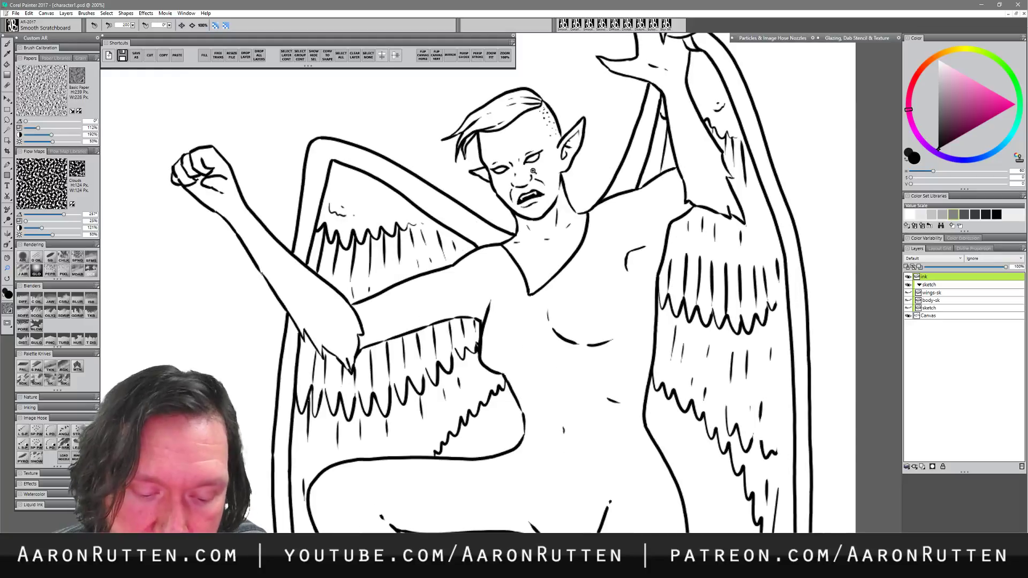
key(b)
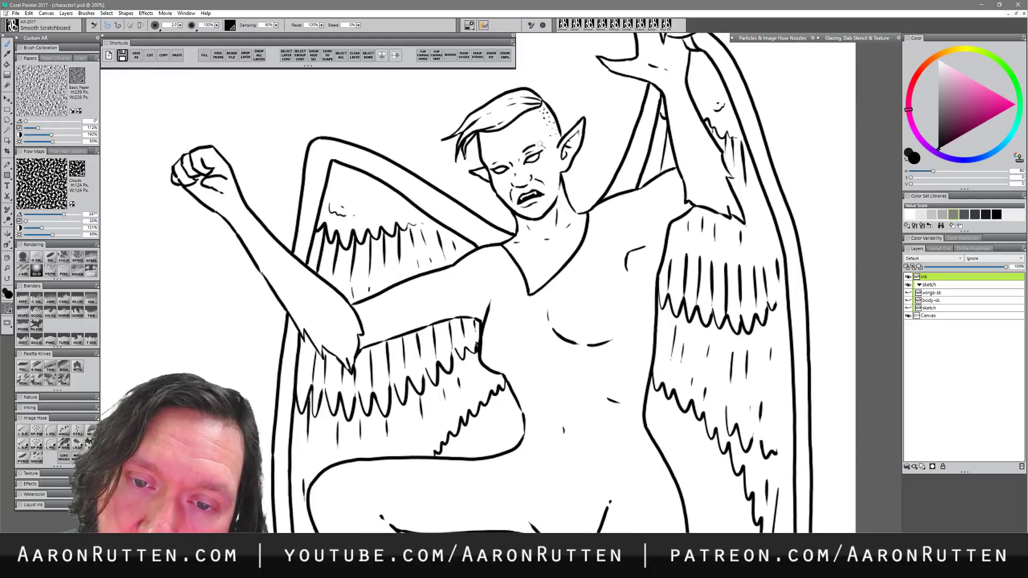
drag(524, 151, 548, 139)
key(ctrl+z)
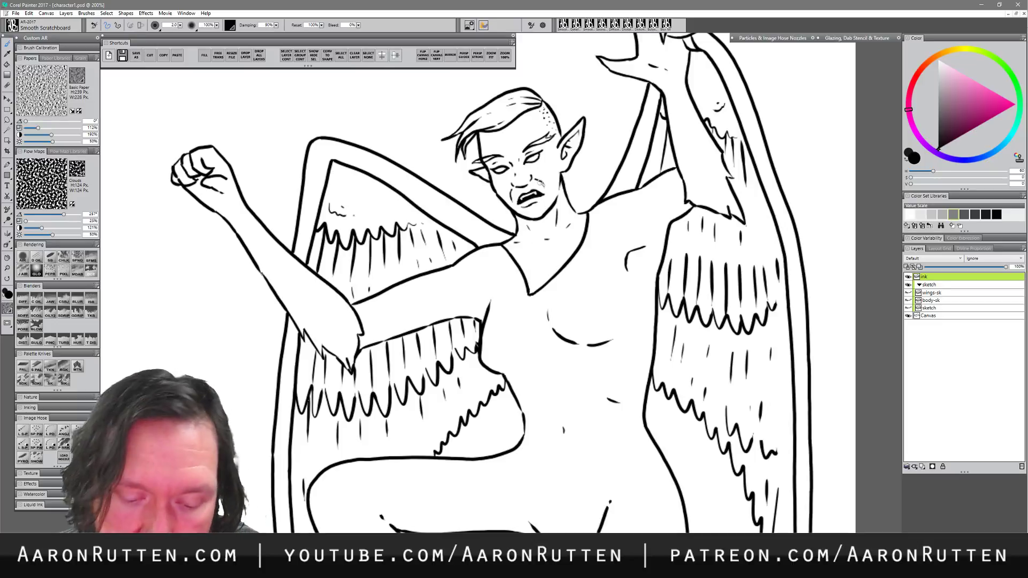
key(n)
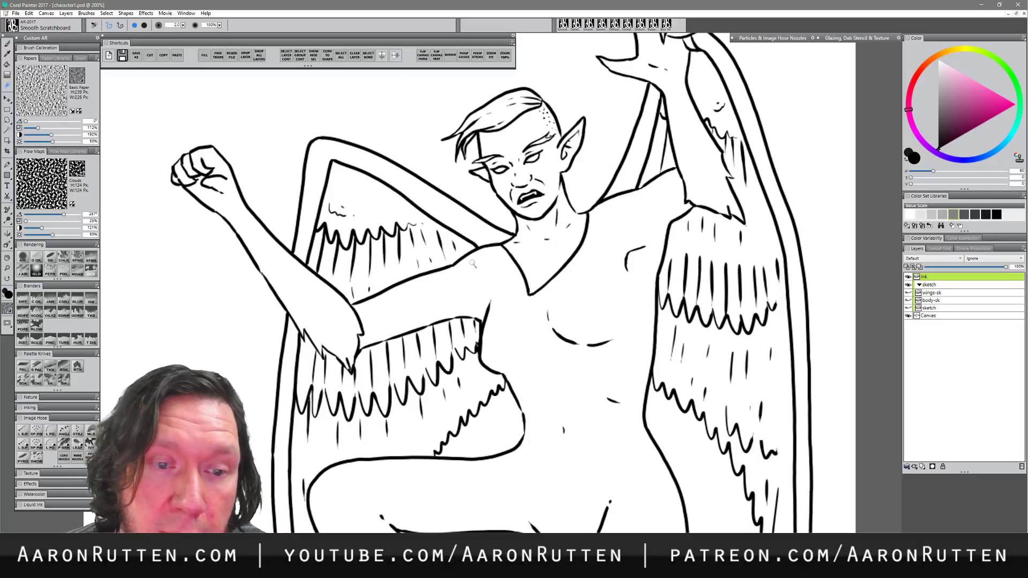
- Try inking curved stripes across the V-neck opening and a second line along the neckline's edge
key(m)
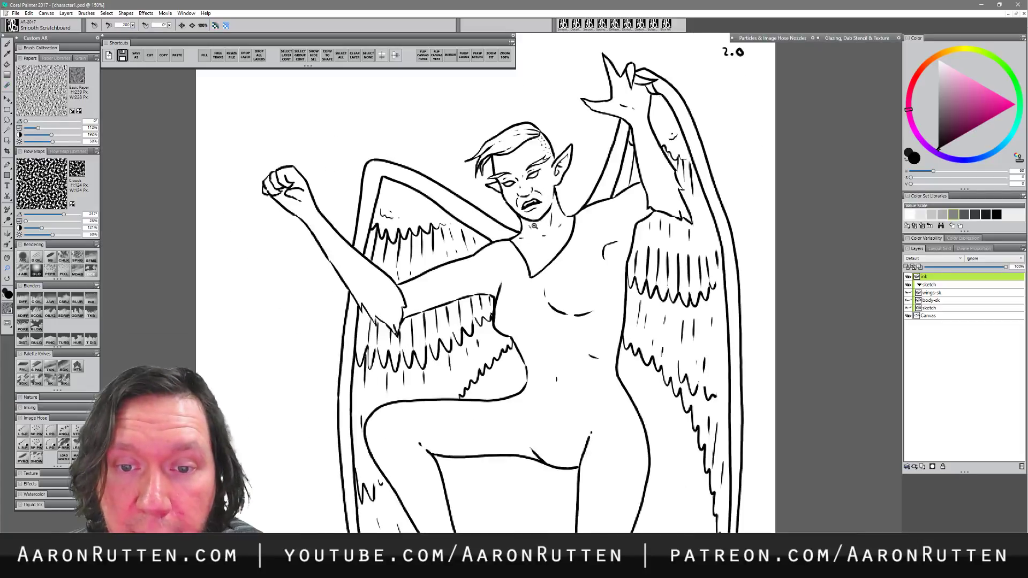
alt+click(533, 224)
alt+click(537, 232)
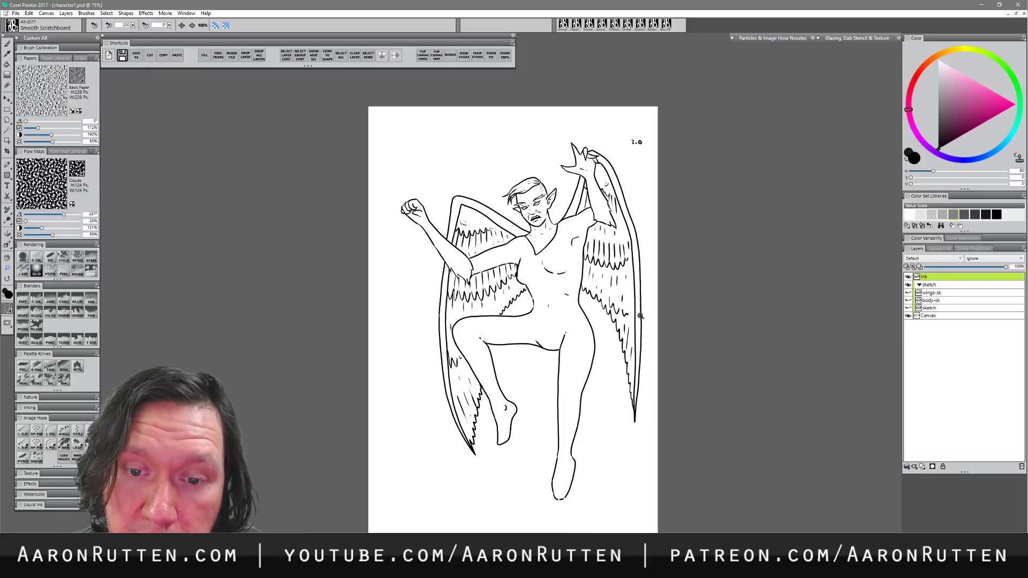
click(552, 246)
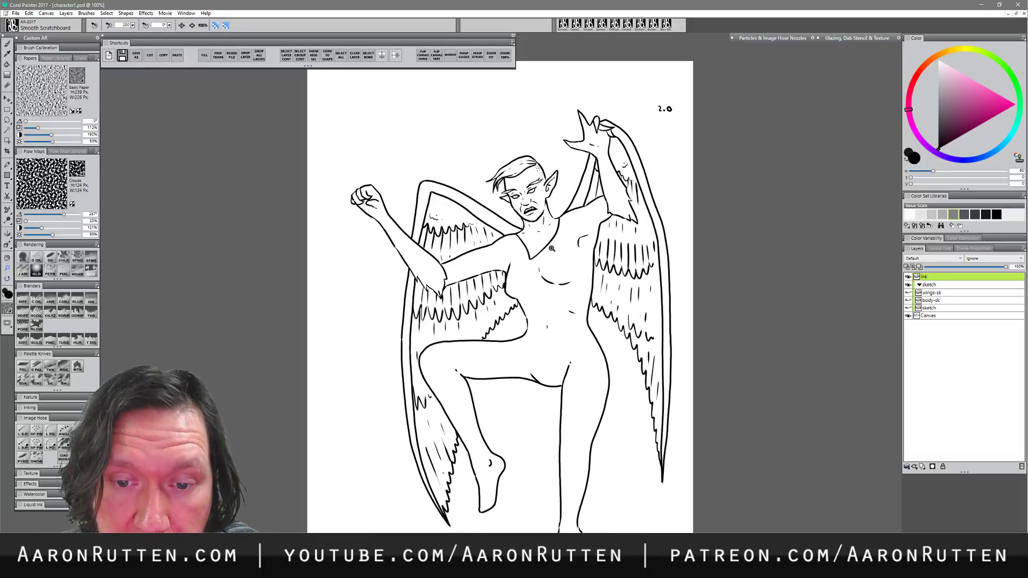
click(552, 251)
key(b)
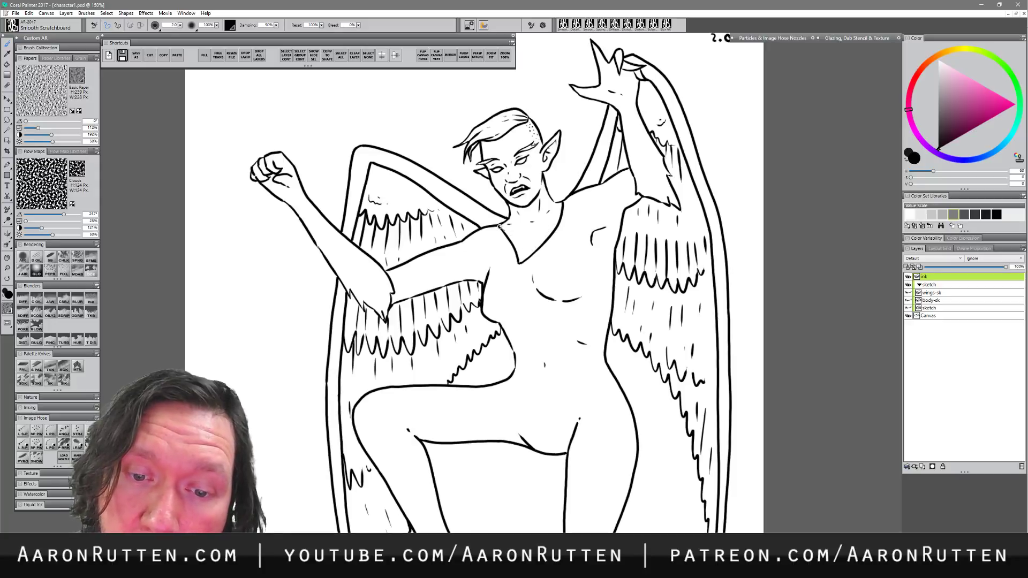
mouse_move(519, 236)
mouse_down()
mouse_move(554, 232)
mouse_move(501, 229)
mouse_move(544, 245)
mouse_move(510, 246)
mouse_move(530, 260)
mouse_up()
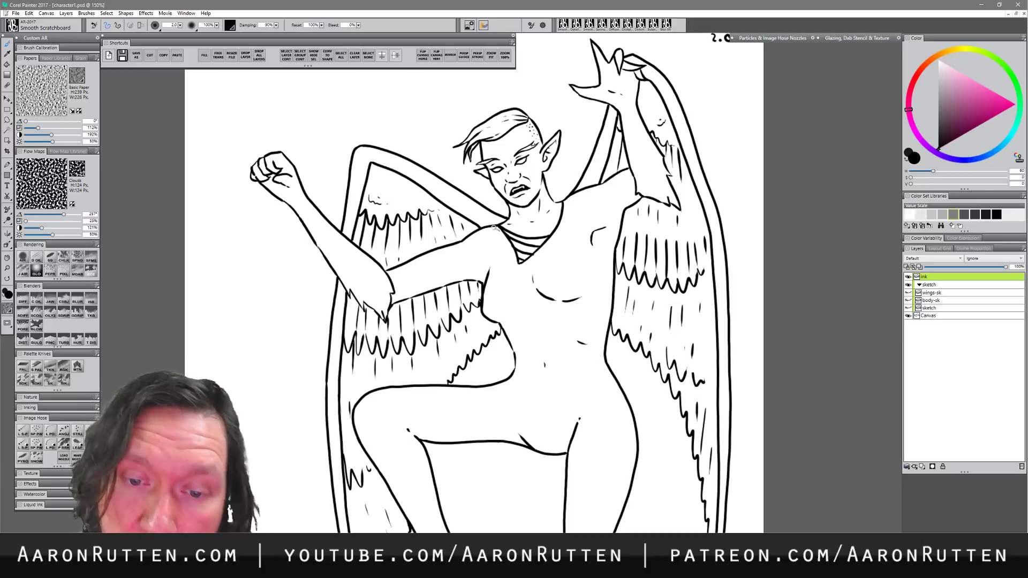
drag(494, 226, 516, 262)
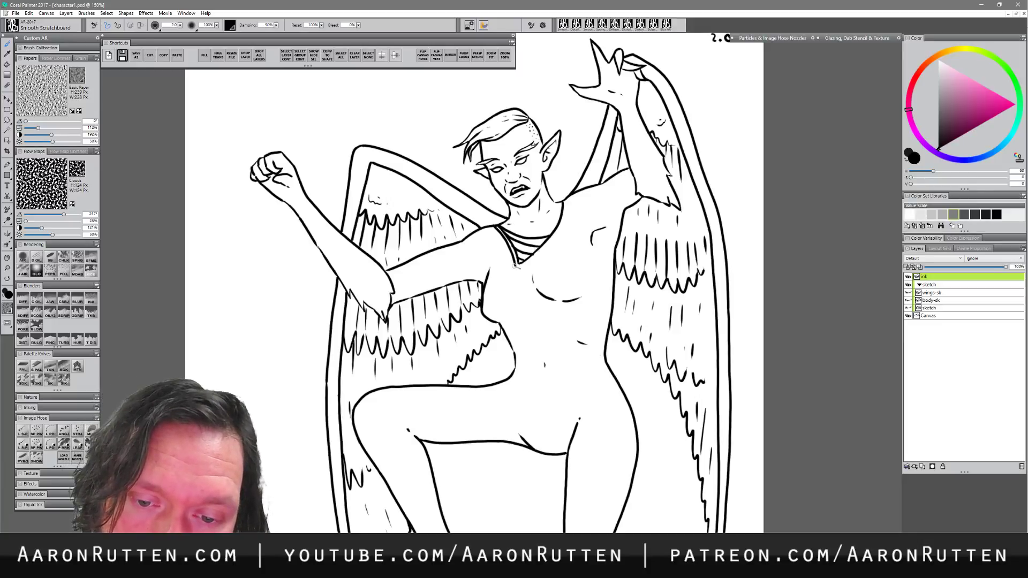
drag(515, 271, 563, 229)
key(ctrl+z)
key(ctrl+z)
key(ctrl+z)
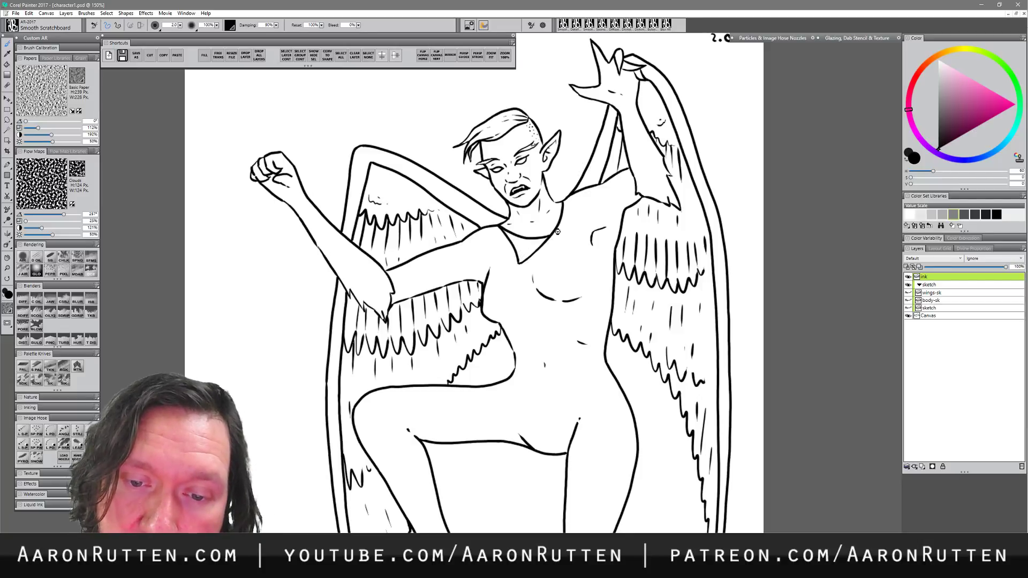
key(ctrl+z)
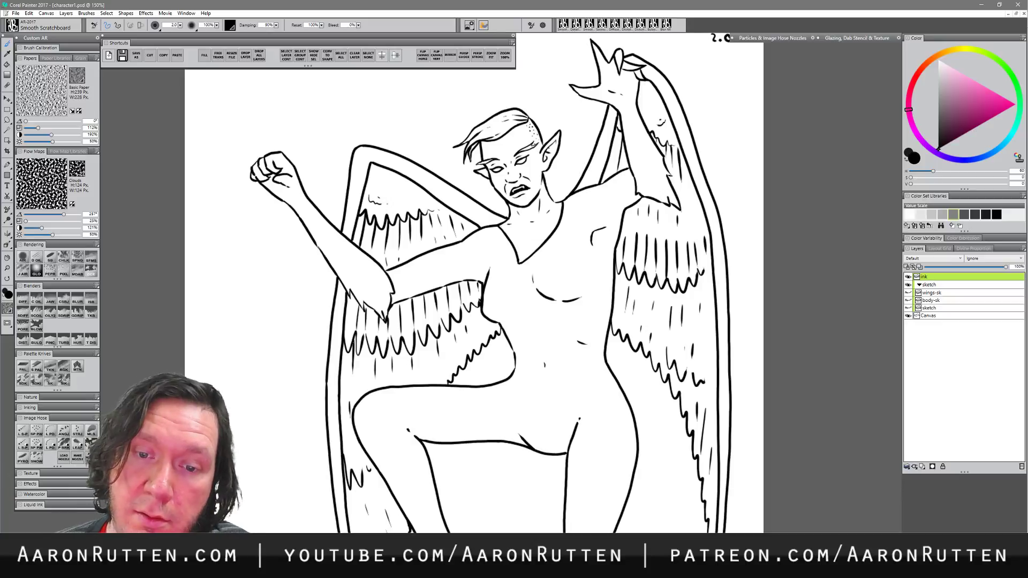
mouse_move(619, 479)
mouse_down()
mouse_move(622, 427)
mouse_move(620, 450)
mouse_up()
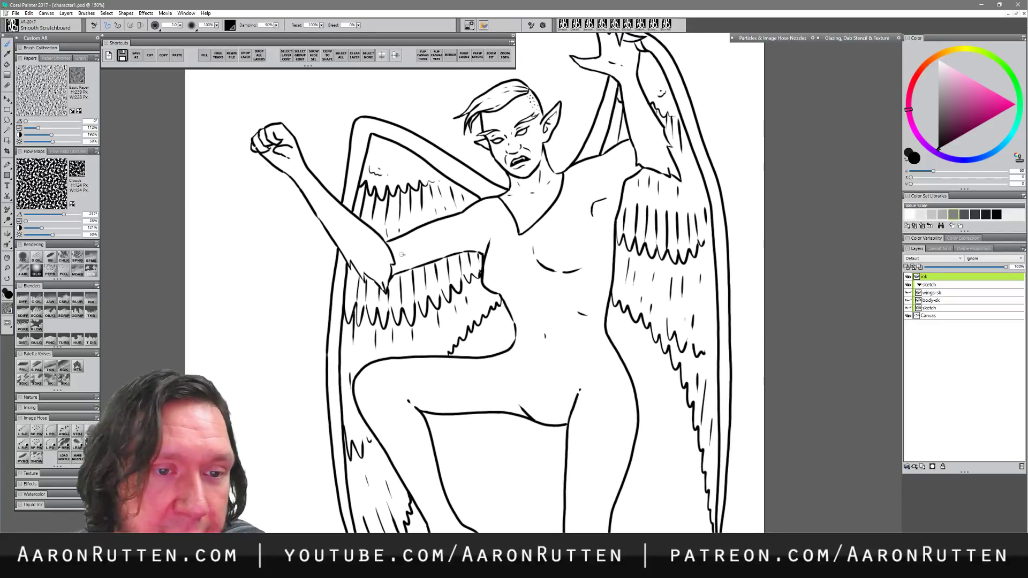
click(7, 268)
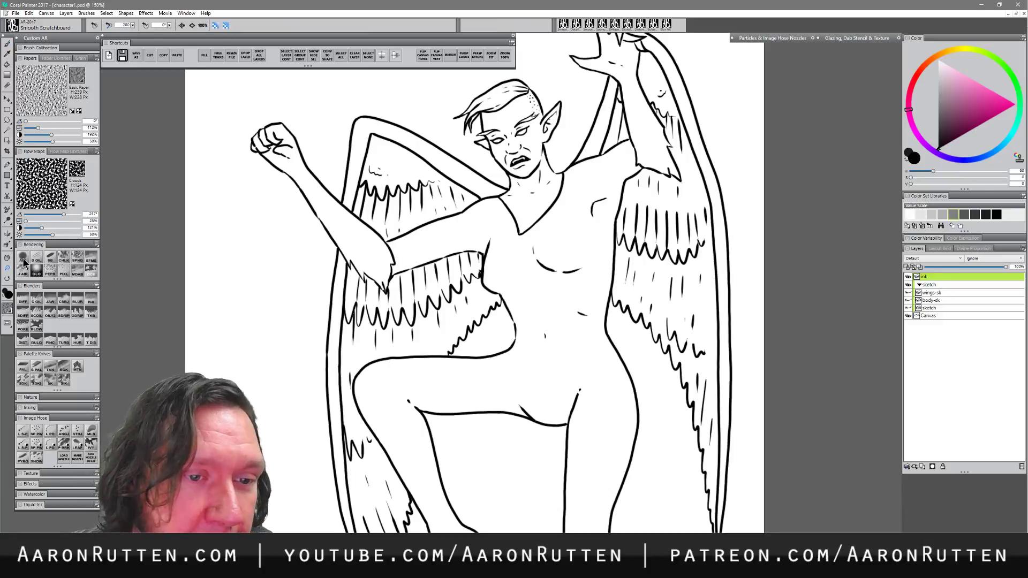
alt+click(477, 266)
alt+click(478, 266)
drag(517, 344, 515, 300)
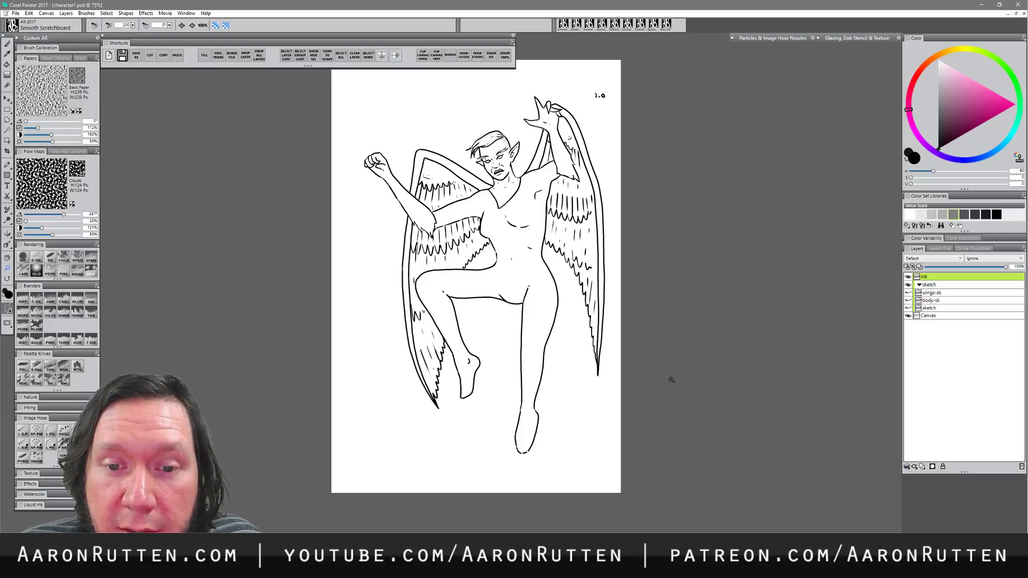
- Show the lowest sketch layer as a guide and ink a pointed V-shaped edge across the straight leg just below the knee
key(b)
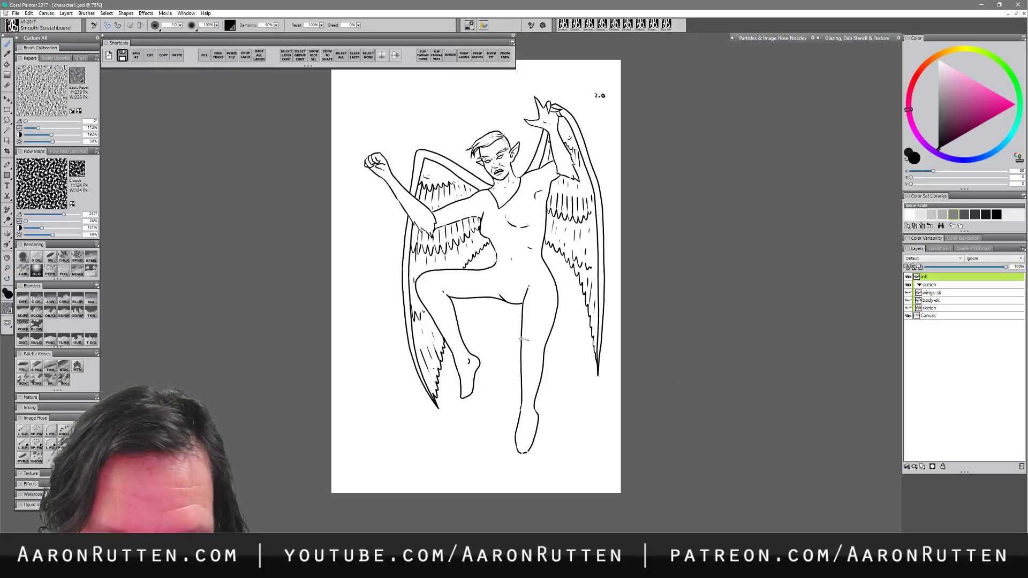
mouse_move(522, 339)
mouse_down()
mouse_move(530, 367)
mouse_move(558, 330)
mouse_up()
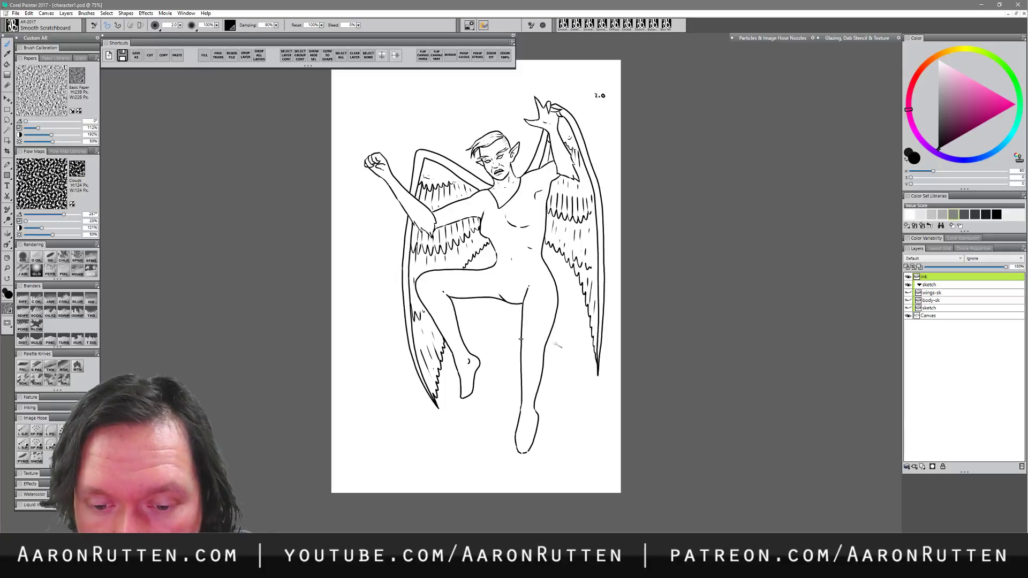
click(907, 307)
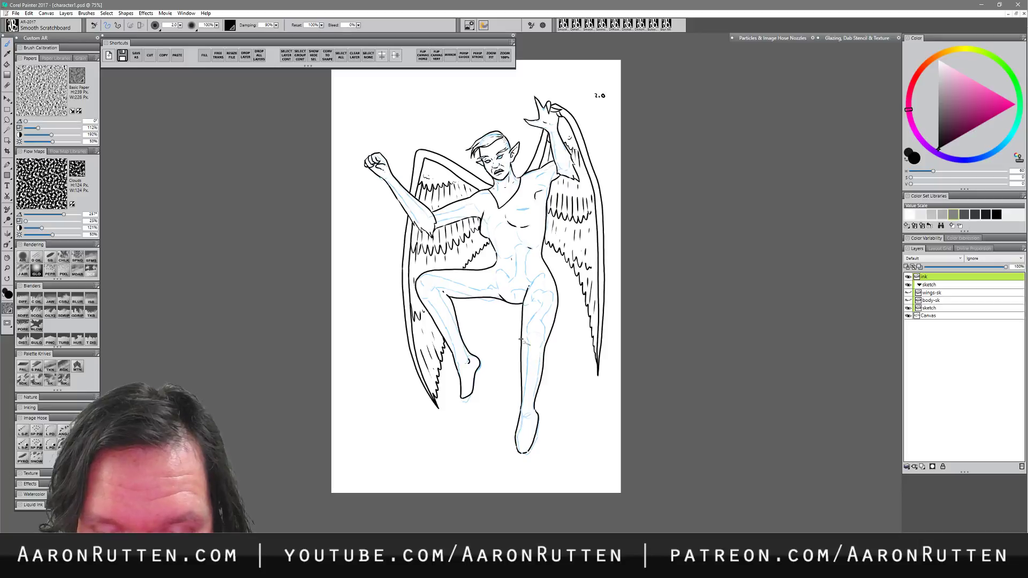
mouse_move(521, 343)
mouse_down()
mouse_move(535, 368)
mouse_move(543, 352)
mouse_move(530, 369)
mouse_up()
key(ctrl+z)
key(ctrl+z)
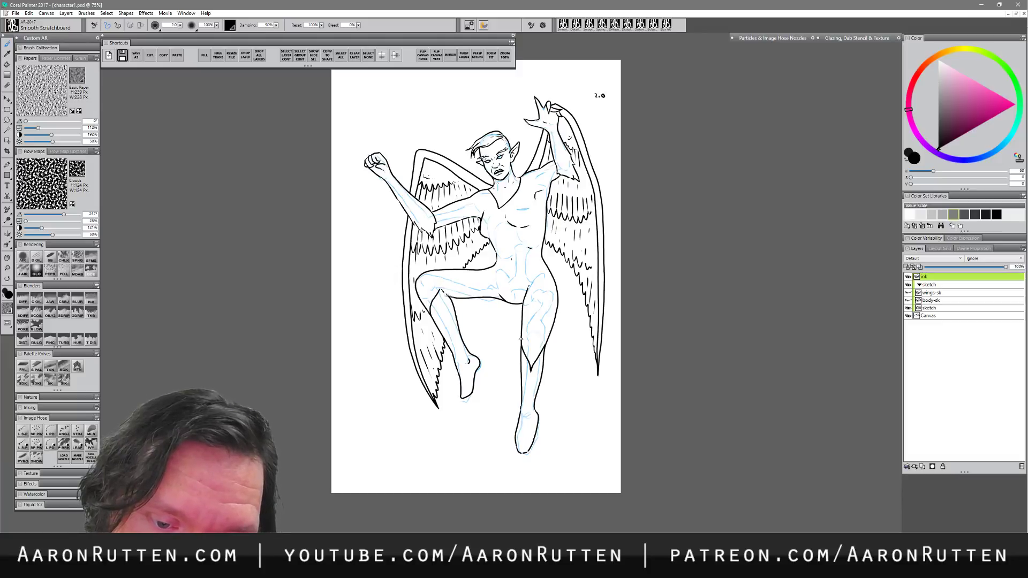
- Ink a matching pointed edge beneath the bent knee and hide the lowest sketch layer
drag(441, 290, 448, 294)
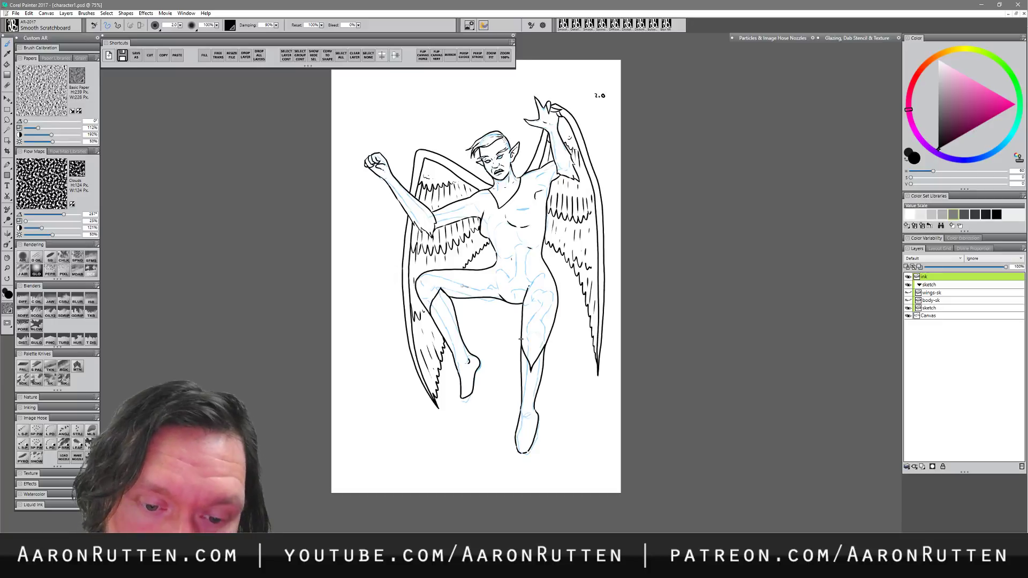
key(n)
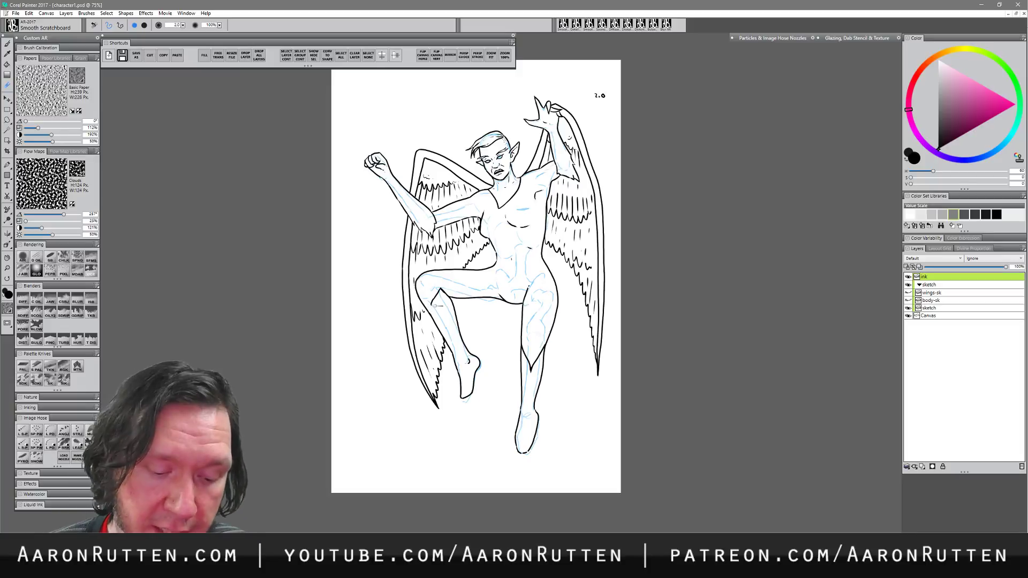
key(b)
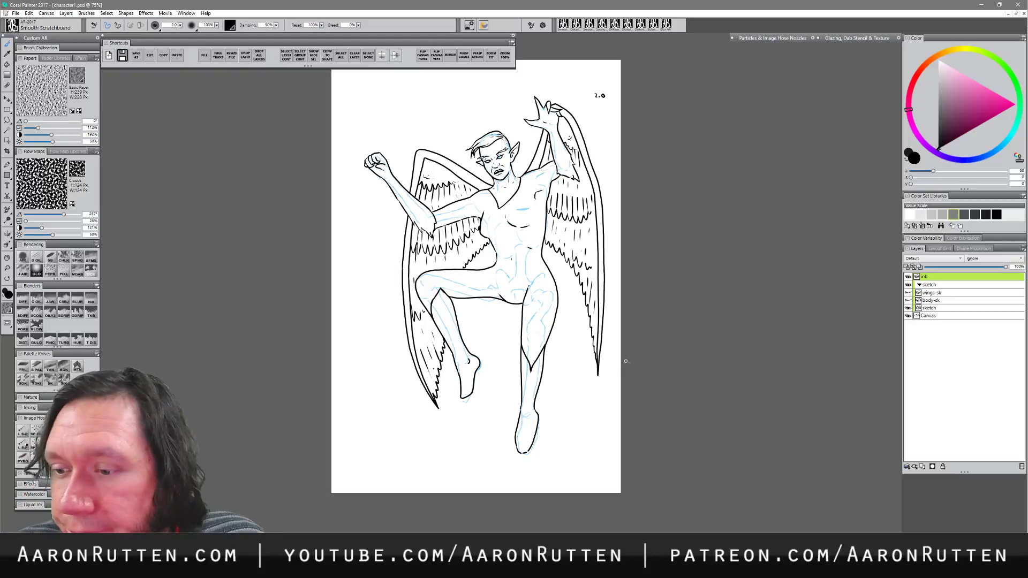
click(908, 308)
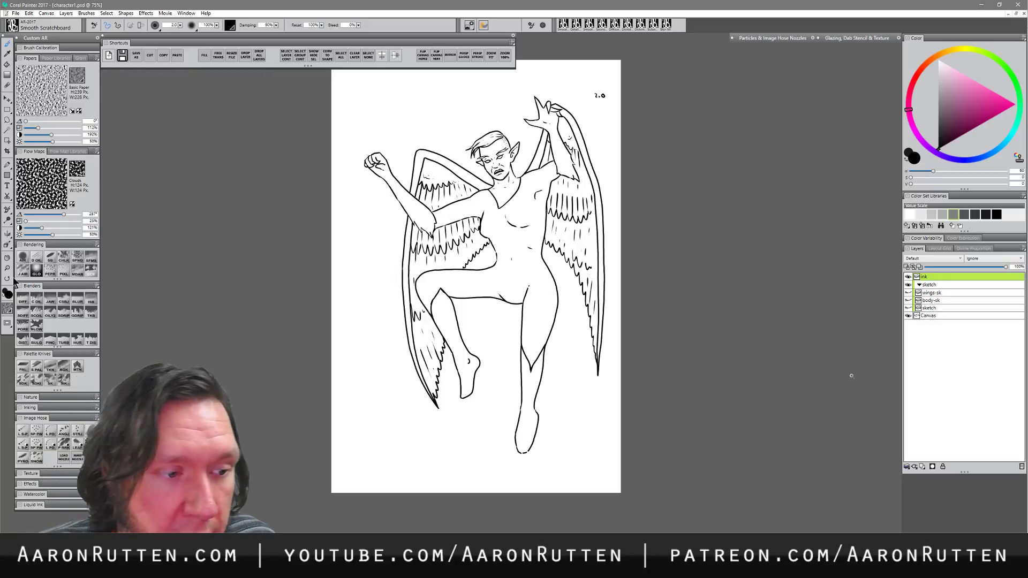
- Erase part of the slanted edge line under the bent knee and redraw it cleanly
key(m)
click(439, 301)
click(439, 301)
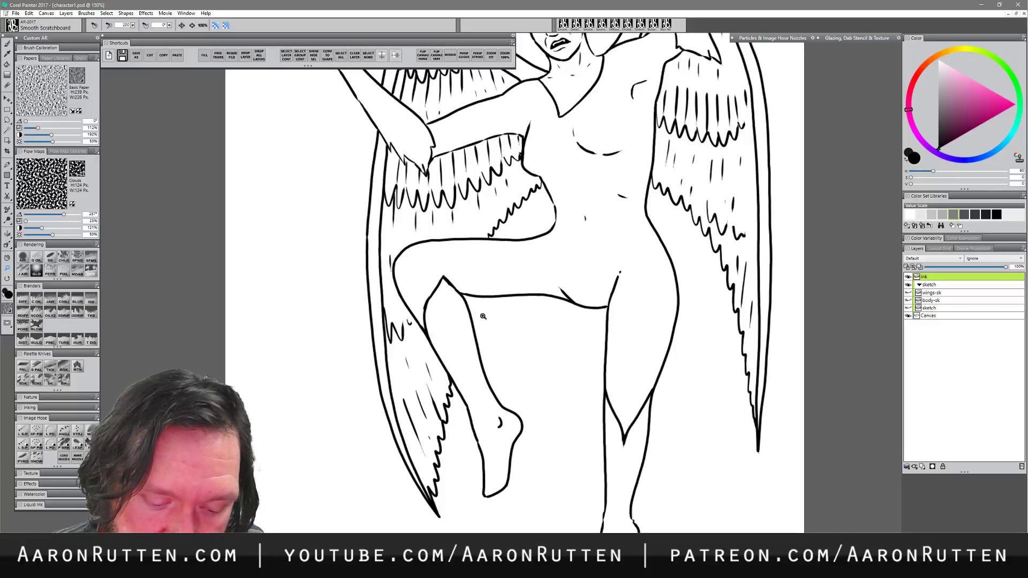
key(b)
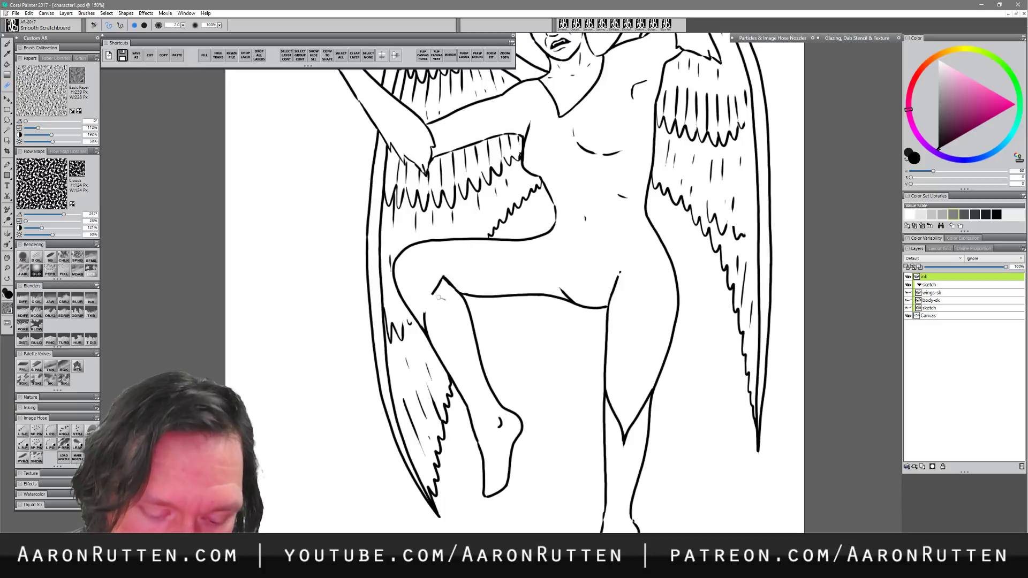
key(b)
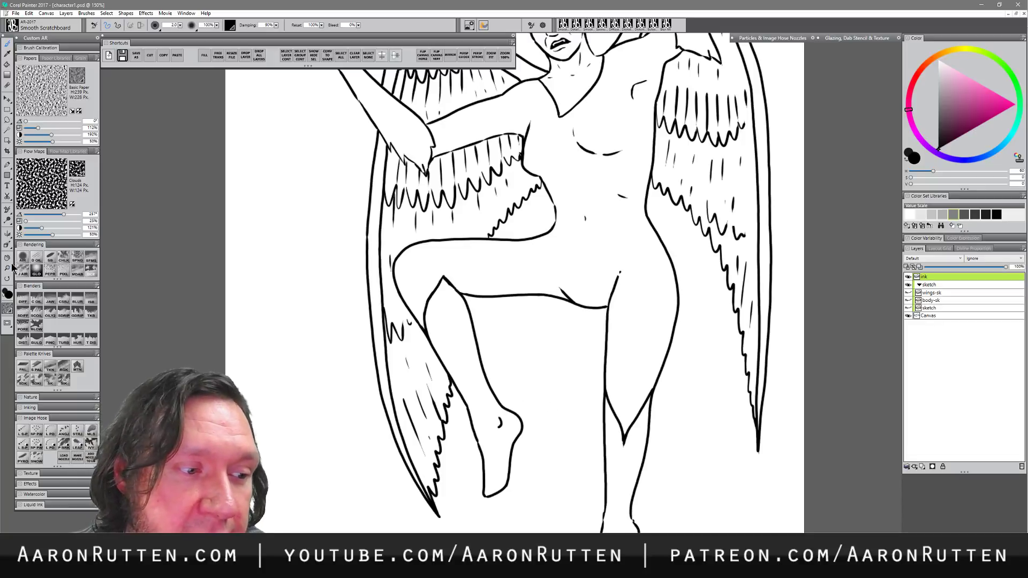
key(m)
alt+click(503, 315)
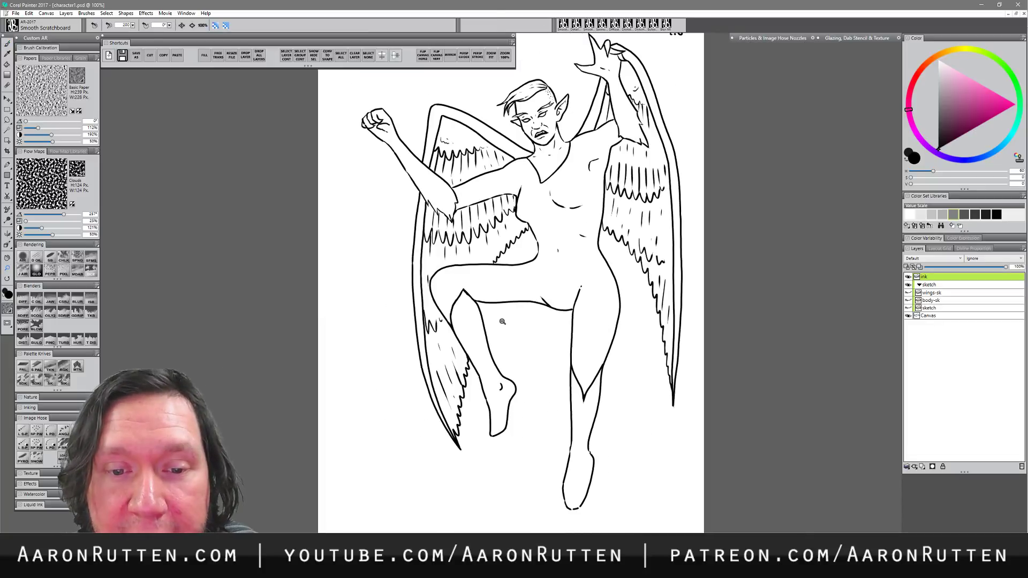
alt+click(517, 330)
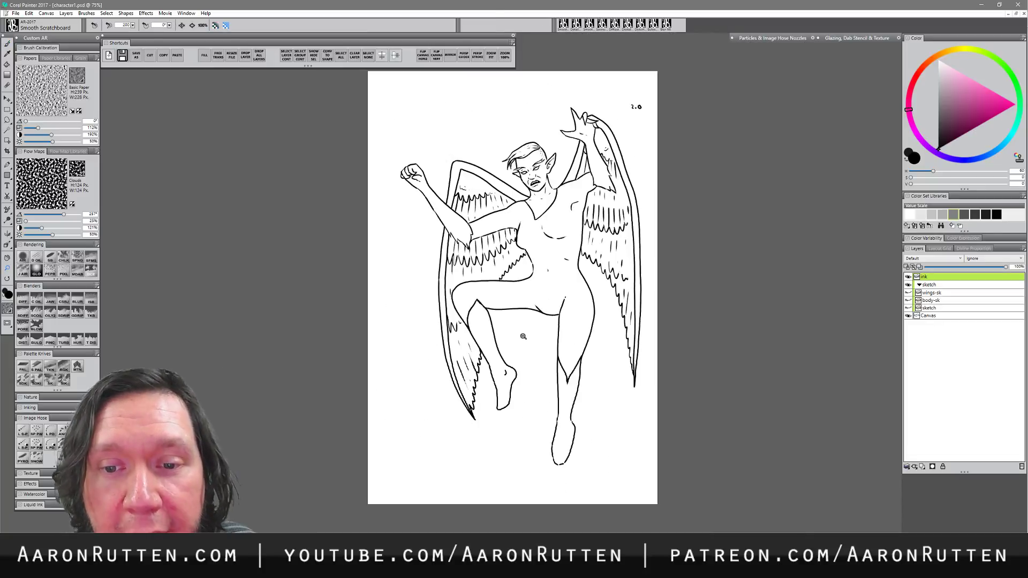
click(534, 344)
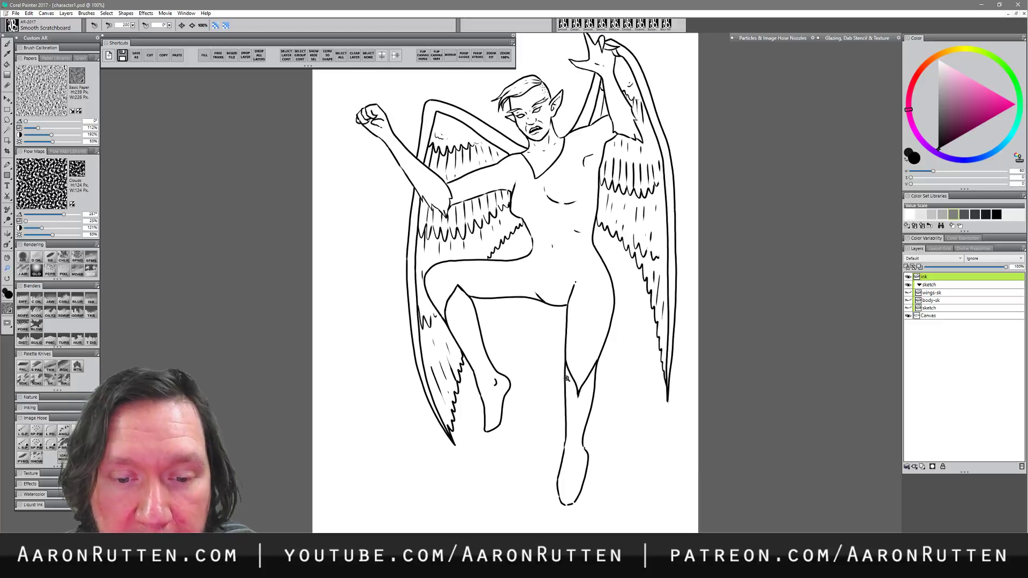
key(b)
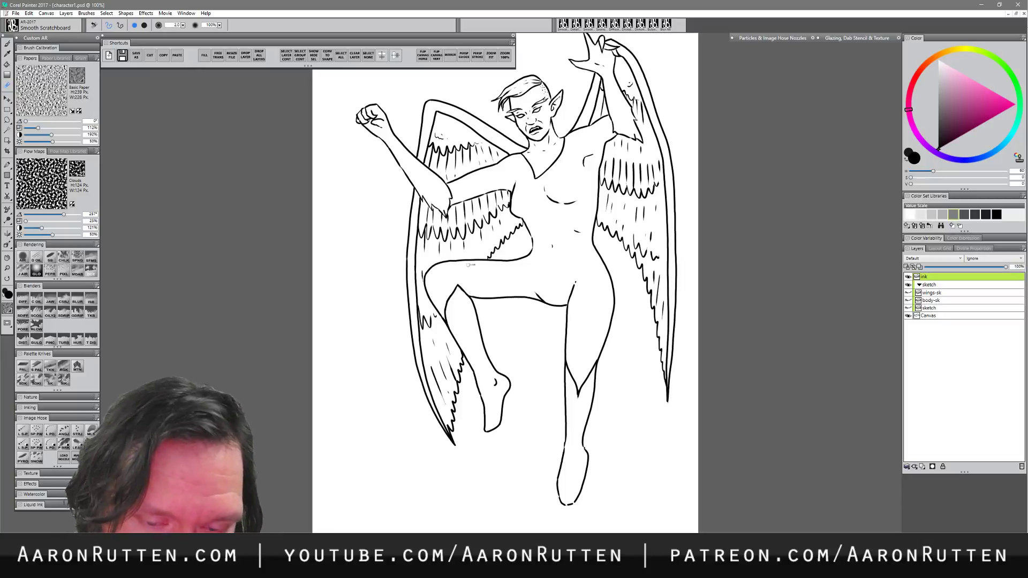
key(b)
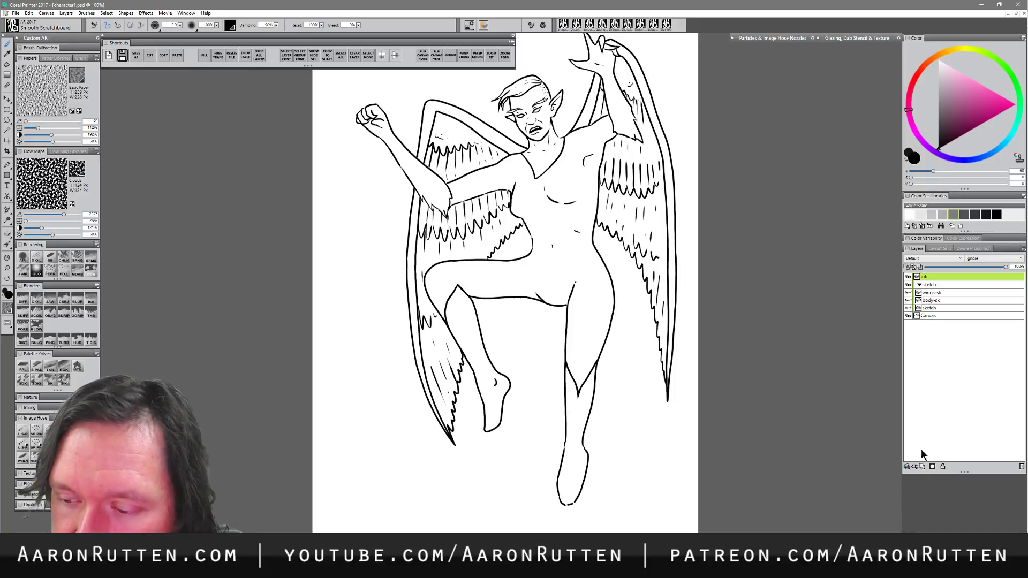
- Add a new layer above the ink layer, fade the ink layer to about 33% opacity, and keep the new layer at 100%
click(922, 466)
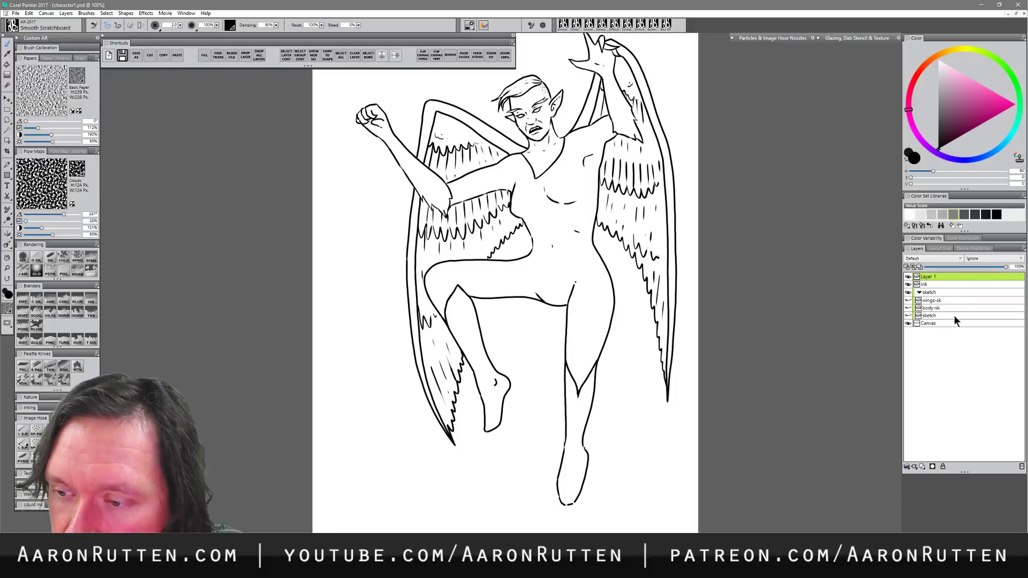
click(951, 266)
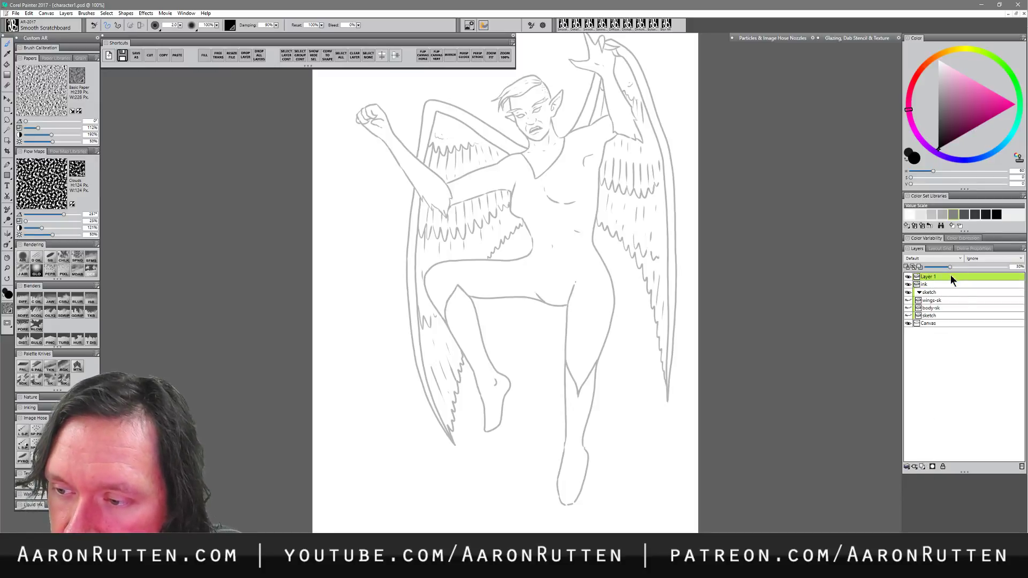
drag(991, 267, 1026, 271)
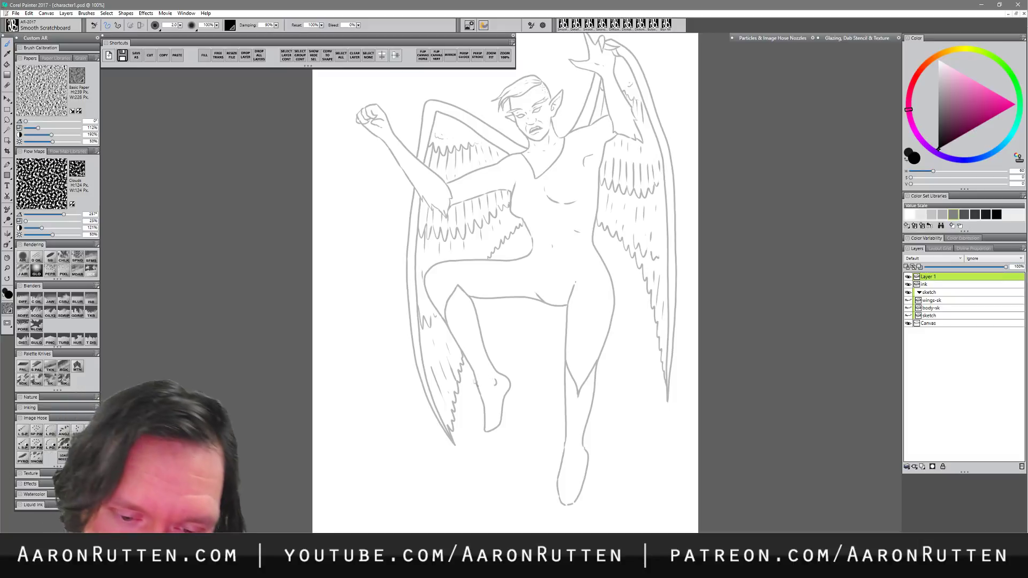
- Ink the raised foot's outline with jagged toes on the new layer, replacing the smooth upper front line with a ragged, furry edge
drag(474, 375, 487, 428)
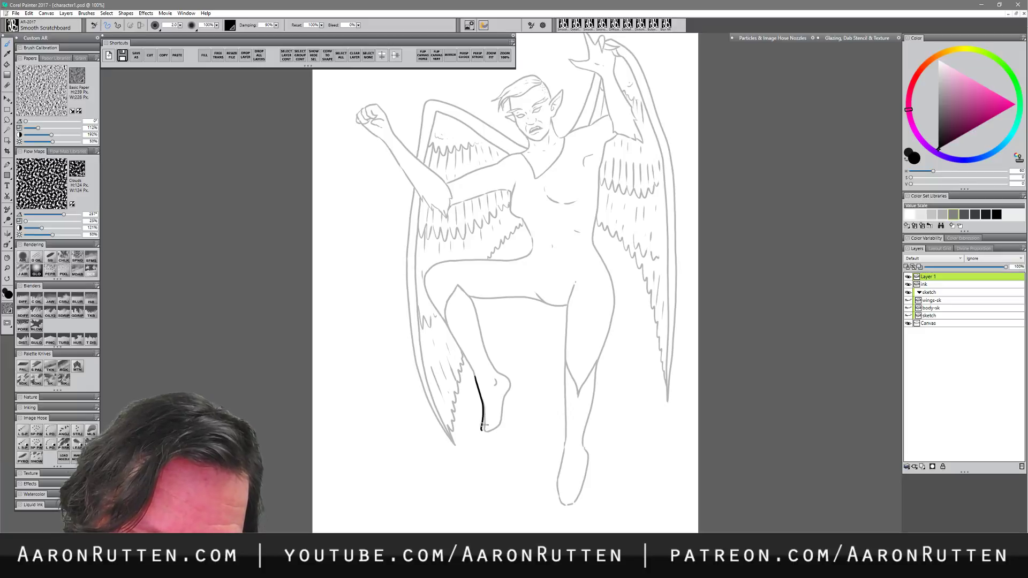
mouse_move(481, 429)
mouse_down()
mouse_move(505, 429)
mouse_move(506, 402)
mouse_up()
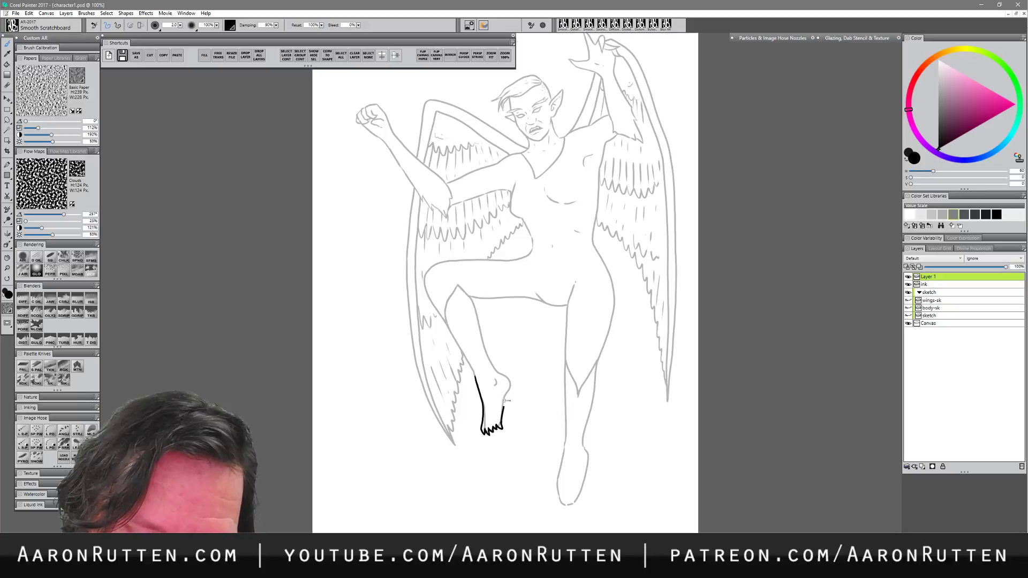
key(n)
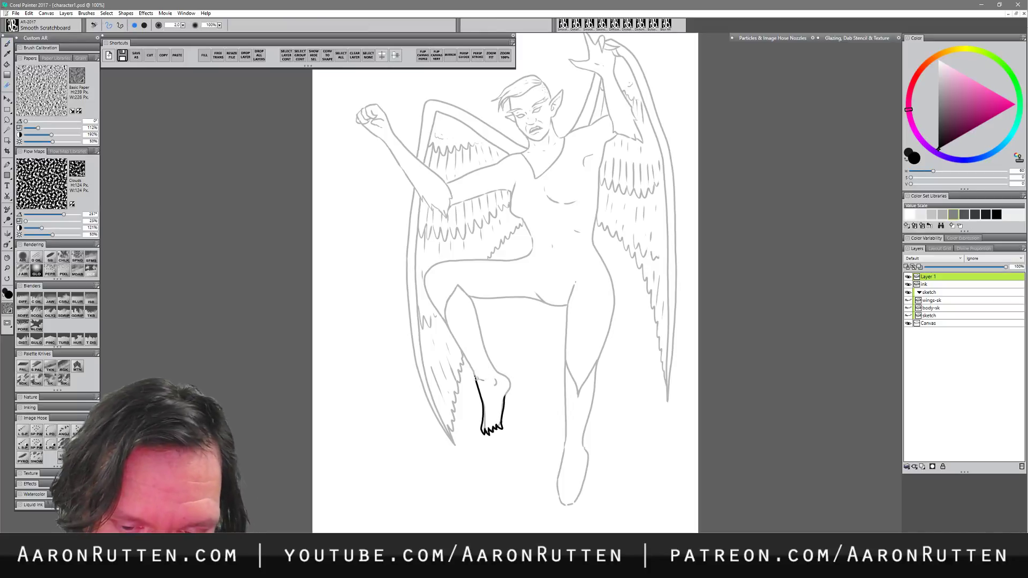
drag(478, 382, 480, 405)
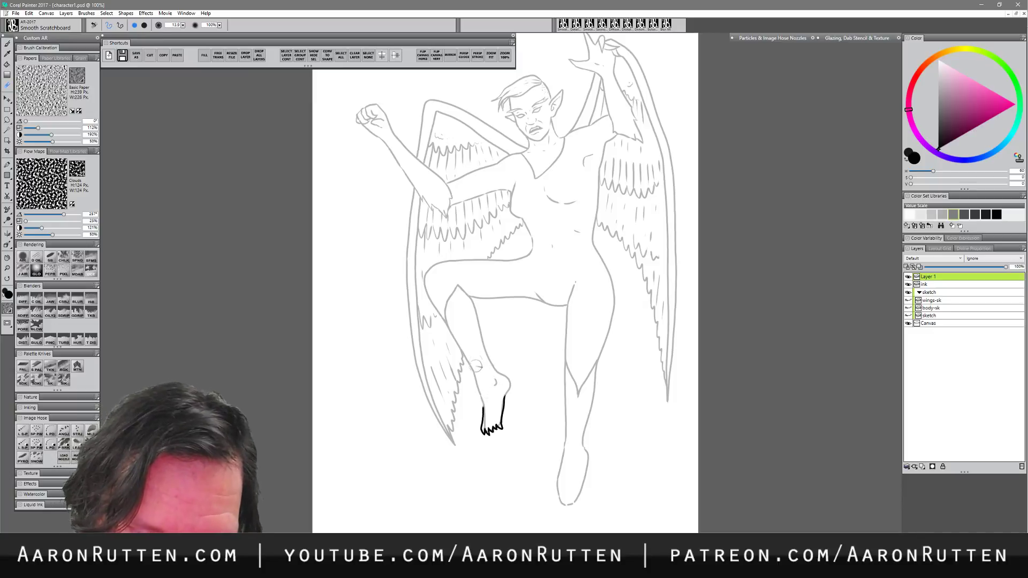
key(b)
drag(473, 369, 483, 409)
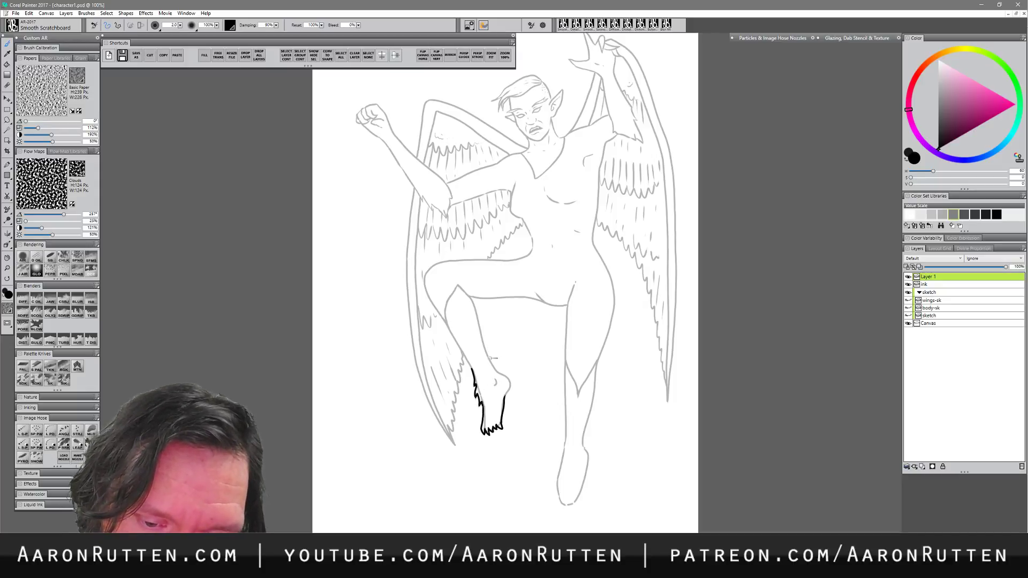
- Ink the raised foot's heel with a jagged tuft above it and close the shape with a line across the ankle
drag(488, 357, 493, 363)
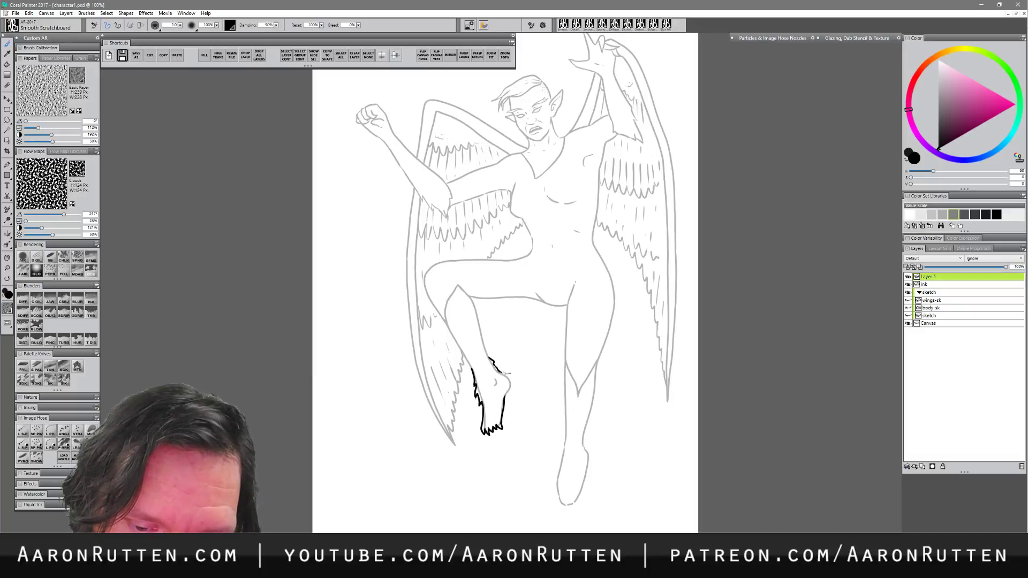
drag(507, 373, 505, 402)
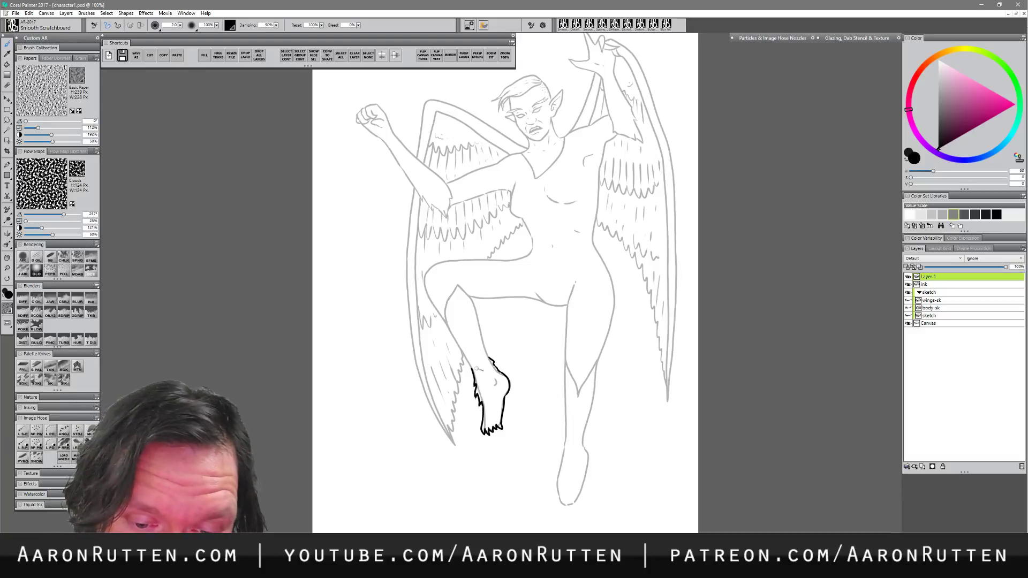
mouse_move(472, 369)
mouse_down()
mouse_move(483, 378)
mouse_move(485, 368)
mouse_move(483, 378)
mouse_up()
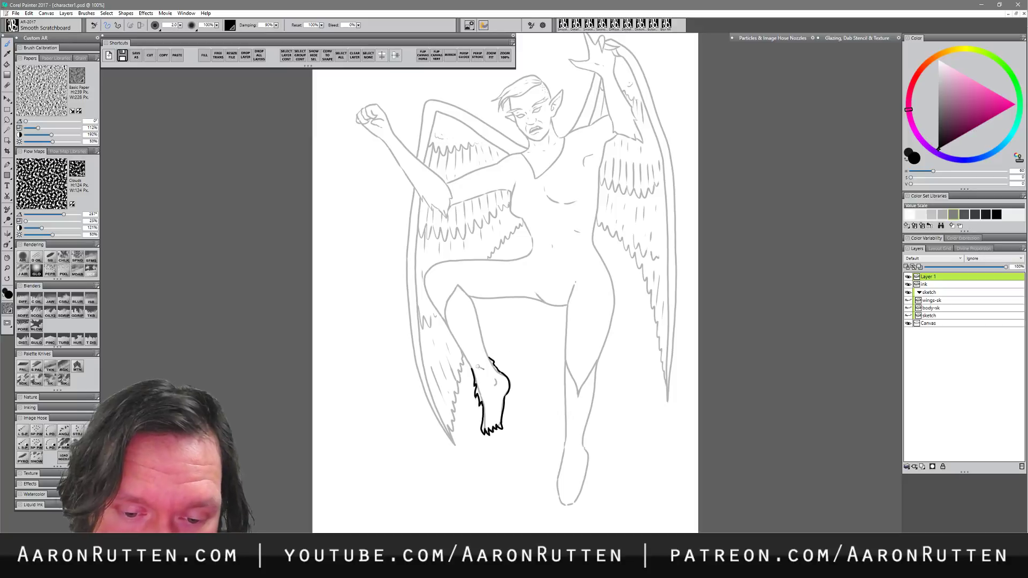
drag(475, 369, 490, 358)
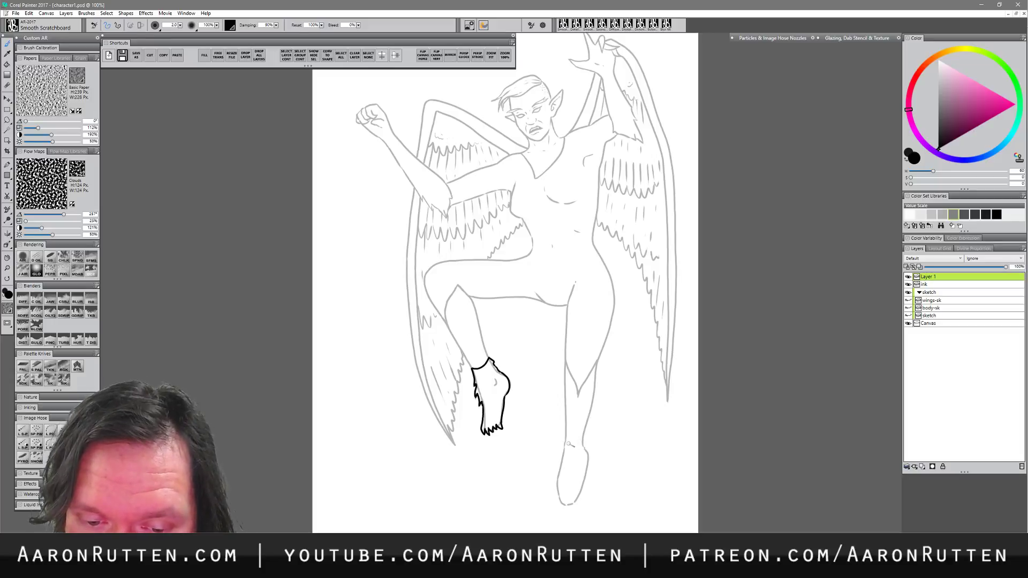
- Outline the standing foot with an ankle line, ragged front edge and jagged toes, and add small fur marks inside it
mouse_move(564, 439)
mouse_down()
mouse_move(588, 441)
mouse_move(560, 452)
mouse_move(554, 500)
mouse_move(577, 500)
mouse_up()
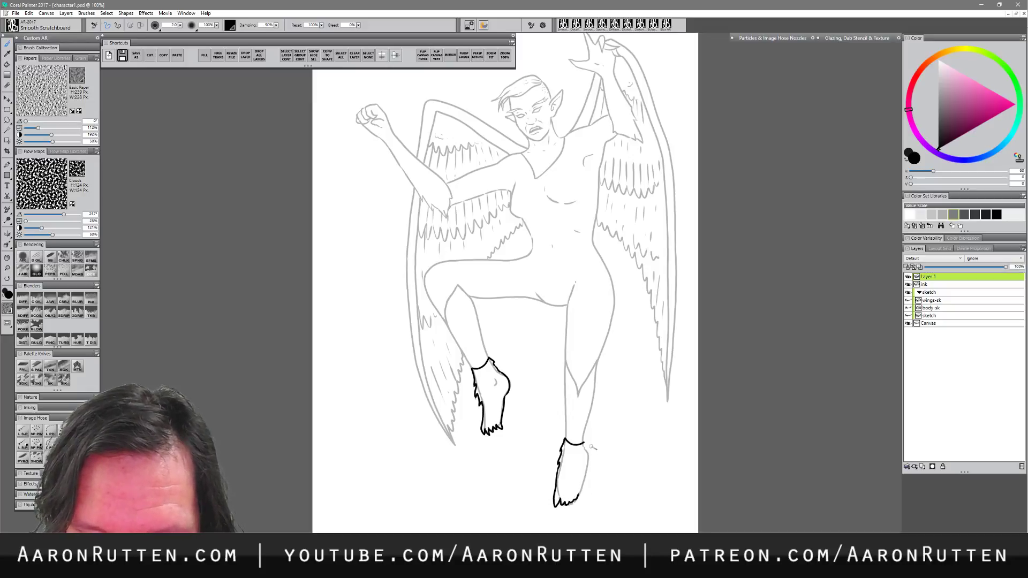
drag(589, 454, 587, 476)
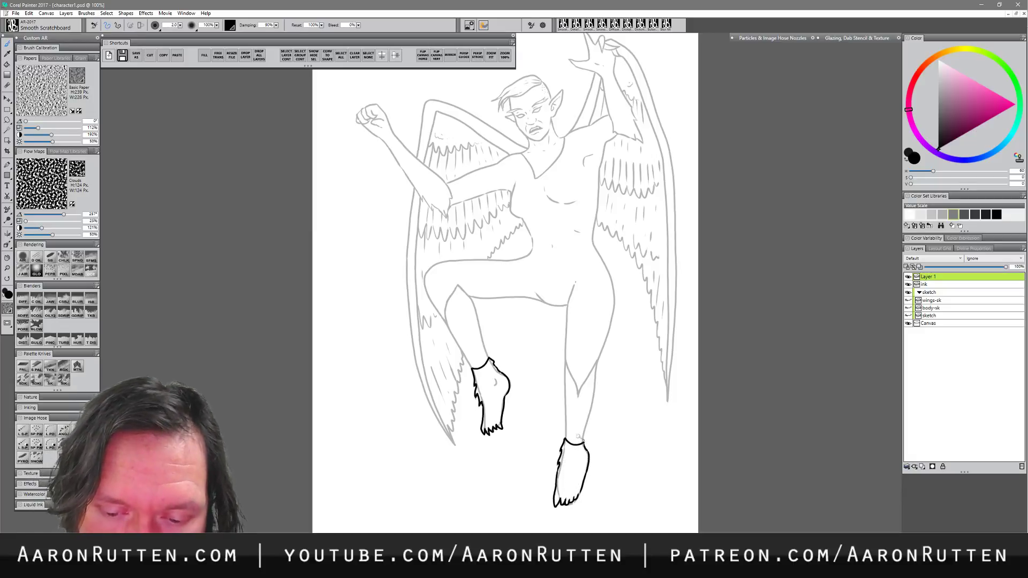
drag(562, 464, 567, 480)
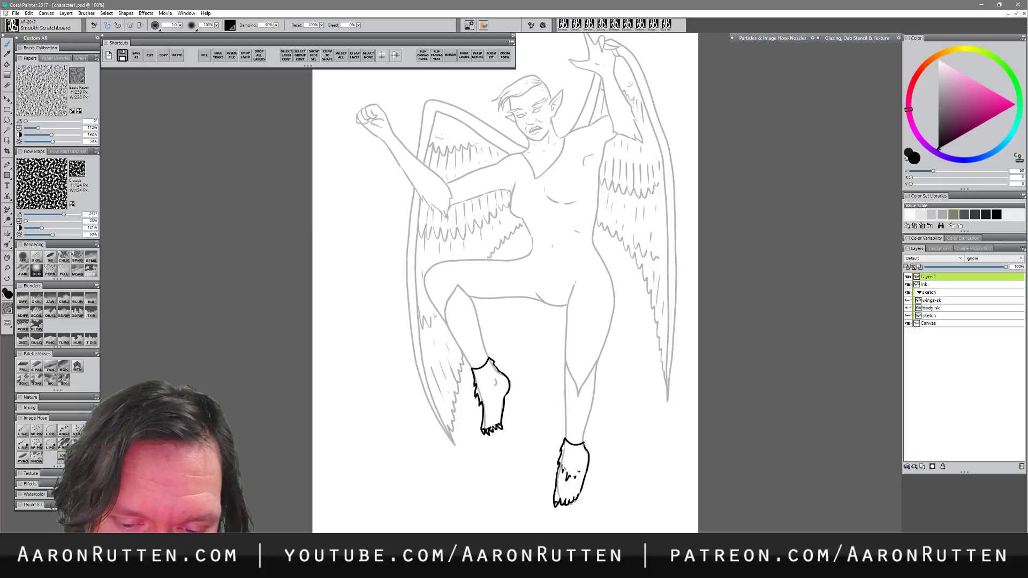
- Erase the raised foot's jagged toe line and redraw the toes shorter and smaller
key(n)
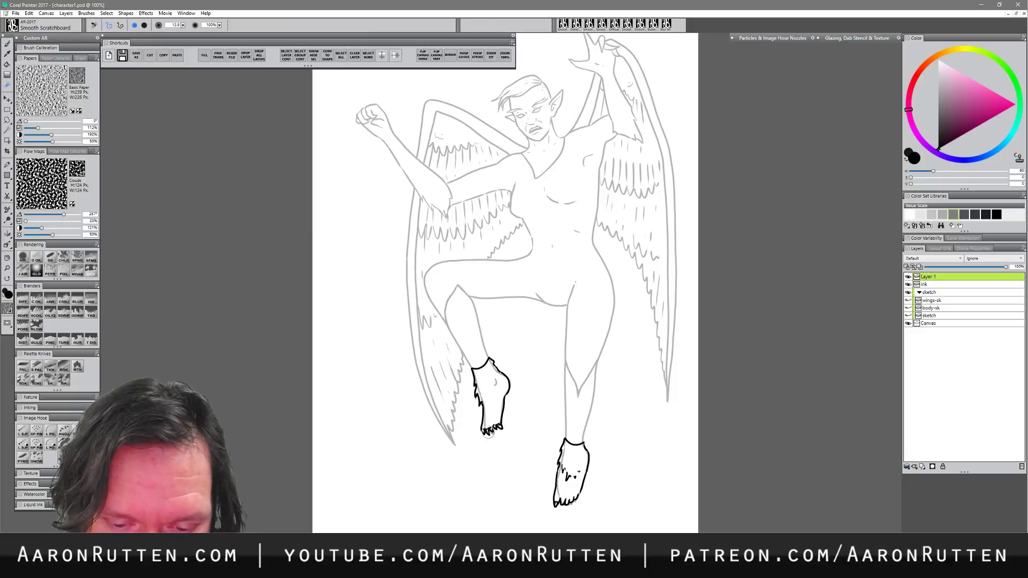
drag(486, 436, 487, 428)
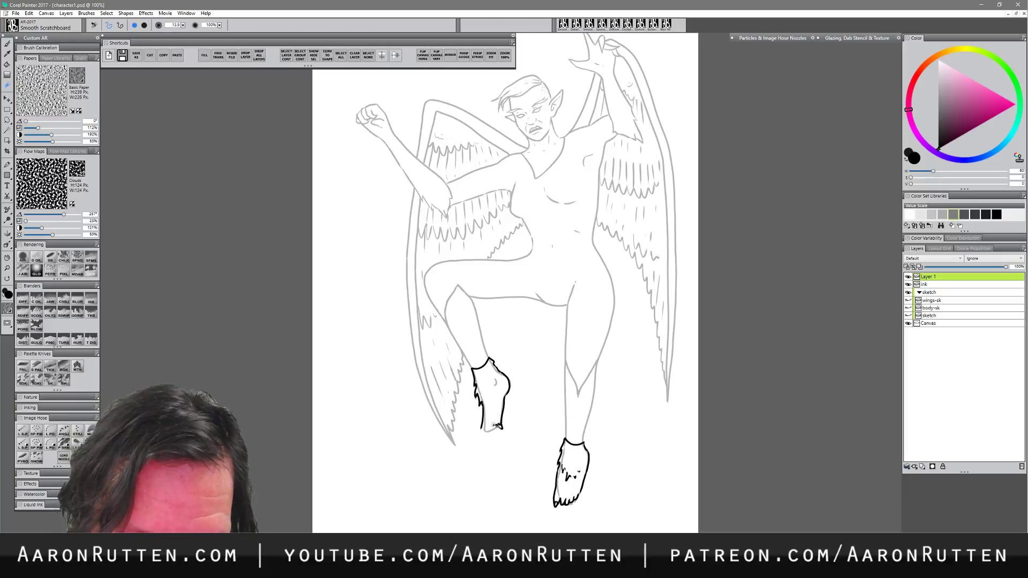
key(b)
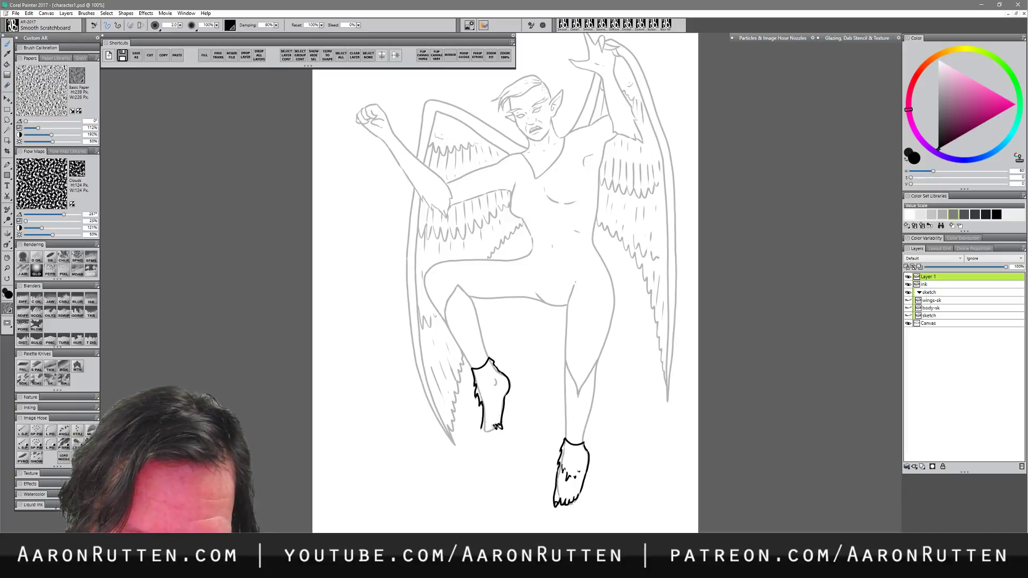
drag(498, 432, 485, 427)
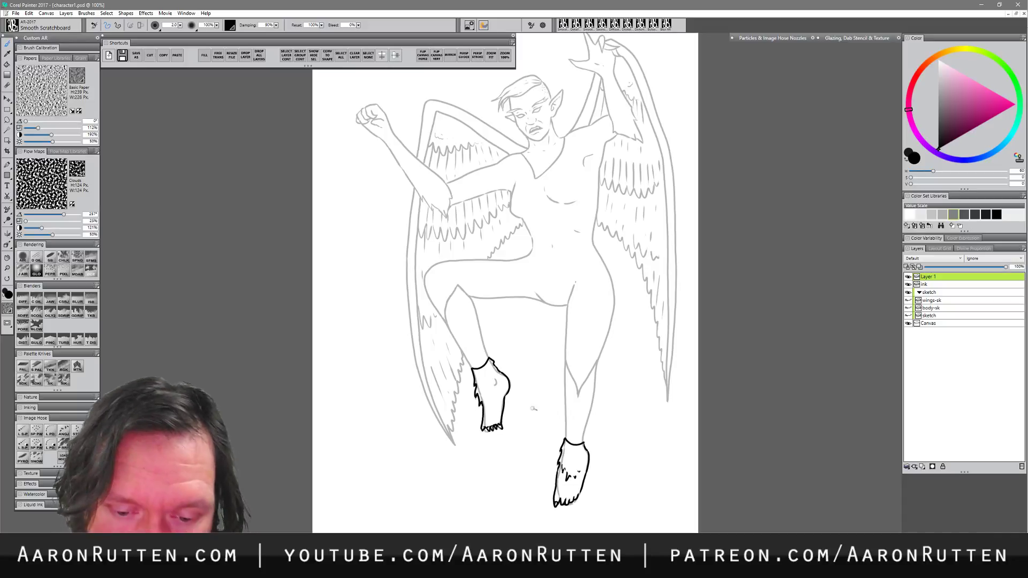
- Add a small fur mark inside the raised foot near the ankle
drag(495, 379, 490, 388)
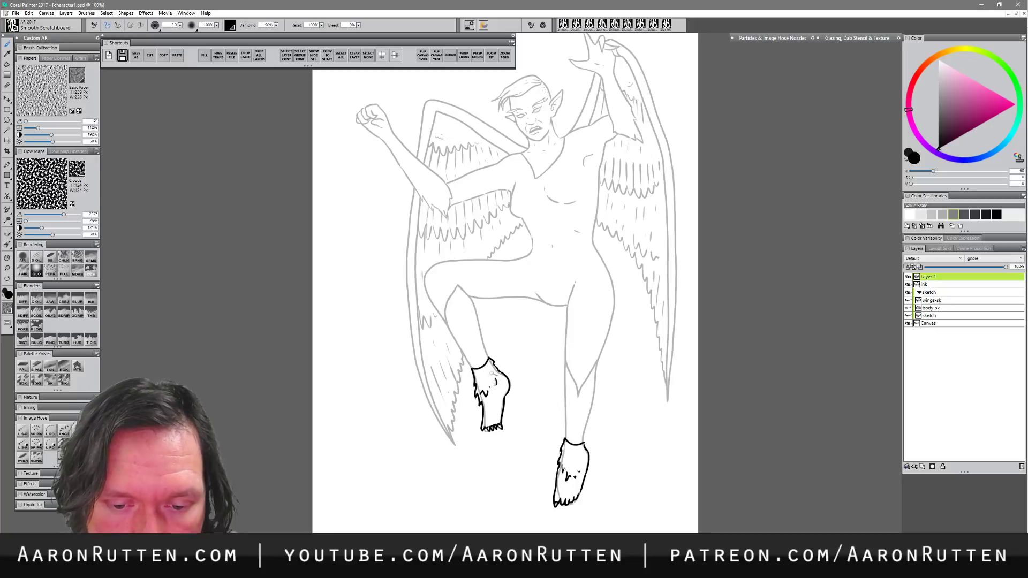
- Restore the ink layer to 100% opacity and erase its old foot lines around the newly drawn feet
click(932, 285)
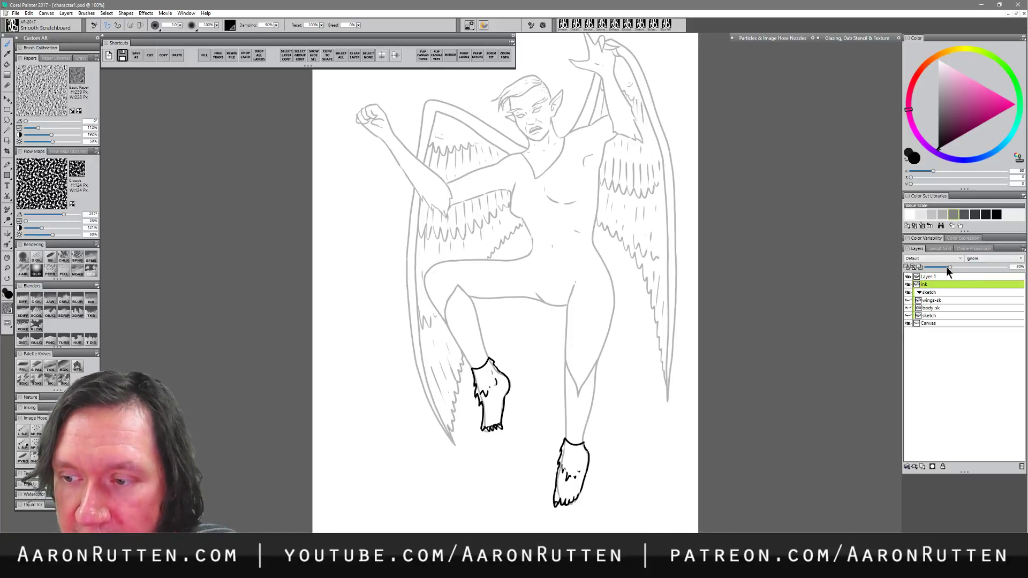
drag(1001, 272, 1010, 273)
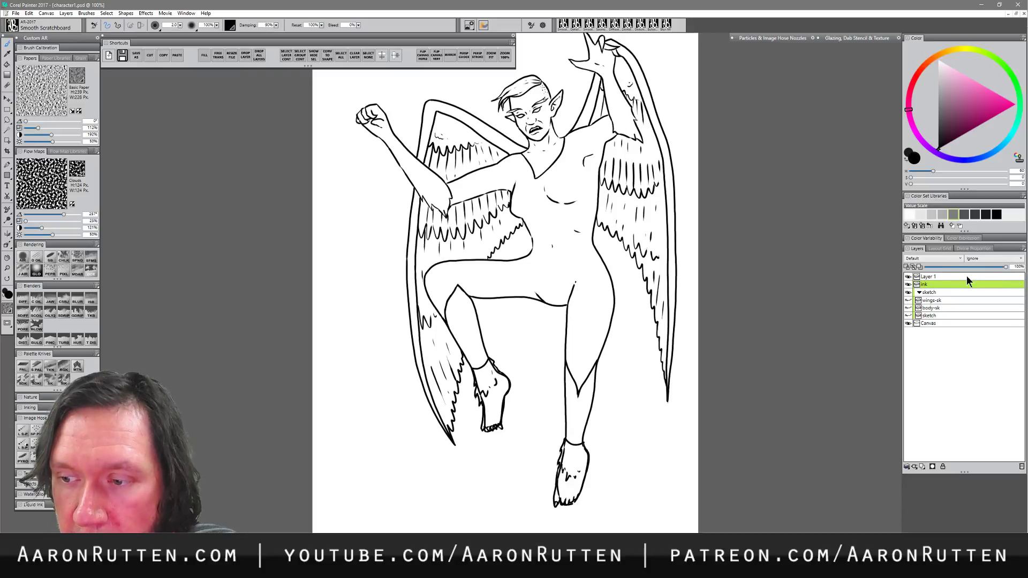
key(n)
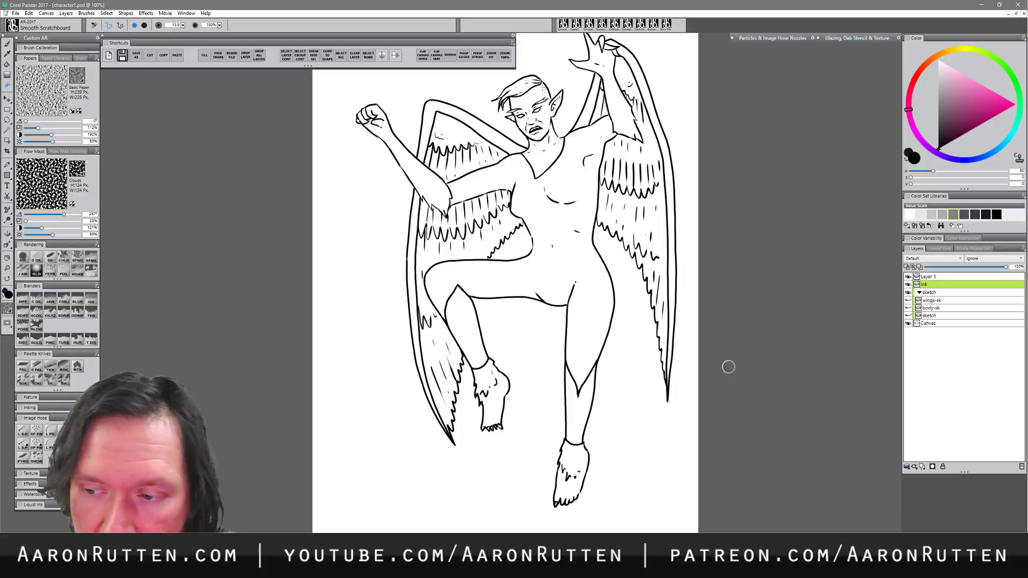
- Merge Layer 1 with the redrawn feet into the ink layer
click(933, 277)
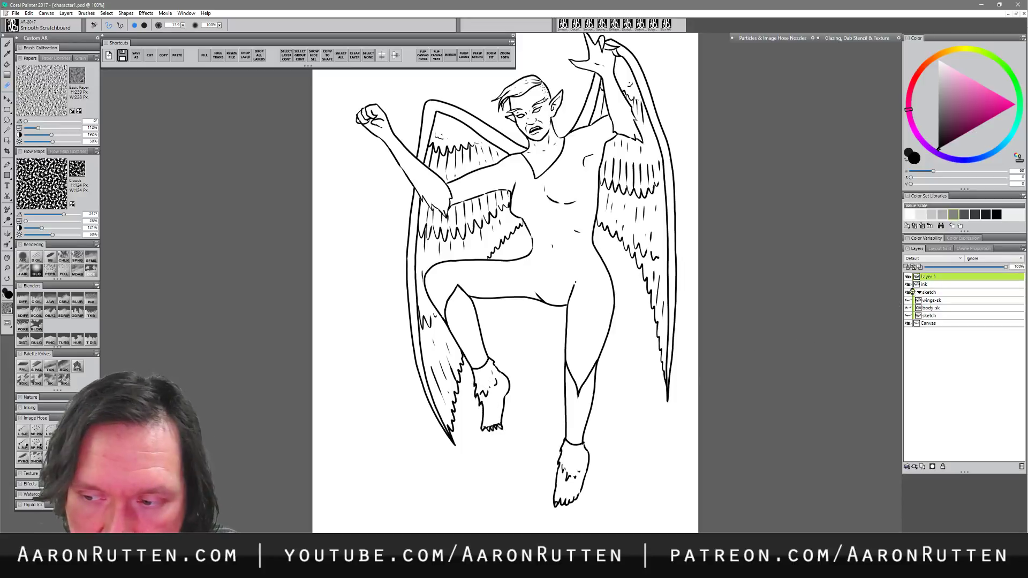
key(Delete)
click(926, 277)
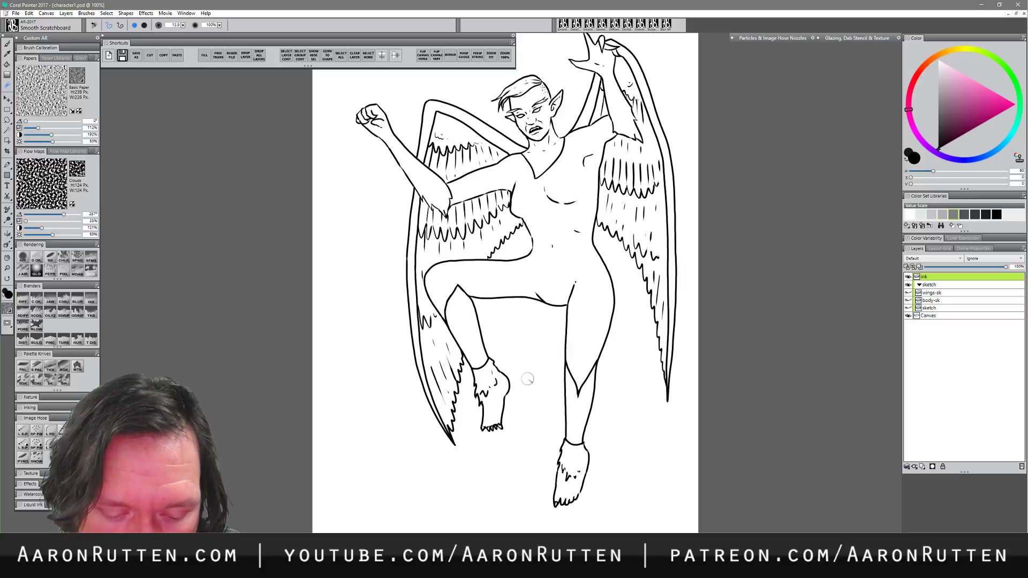
- Add claw strokes to the raised foot's toes, then trim the outermost toe and touch up the foot's edge
key(b)
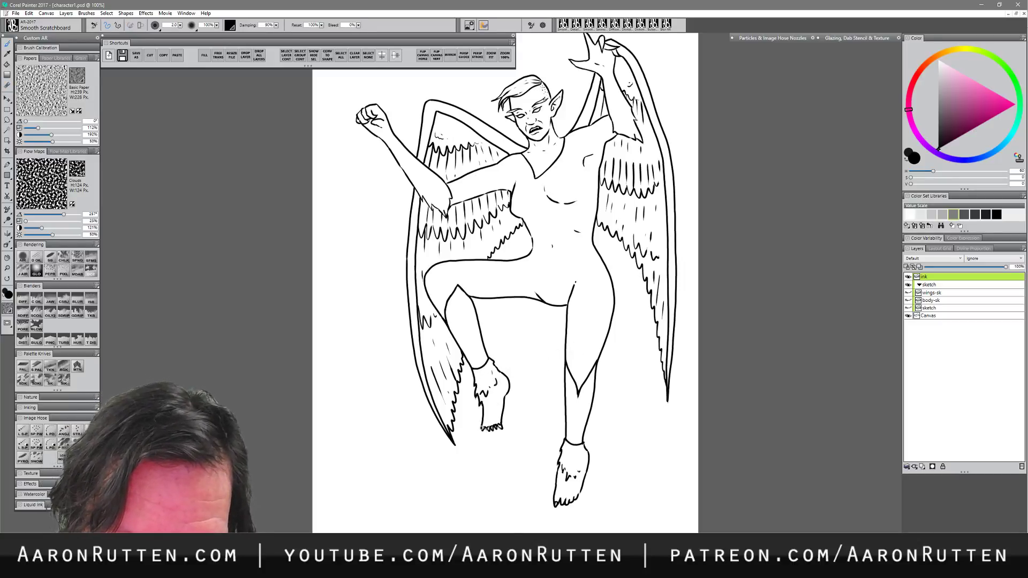
drag(482, 428, 495, 426)
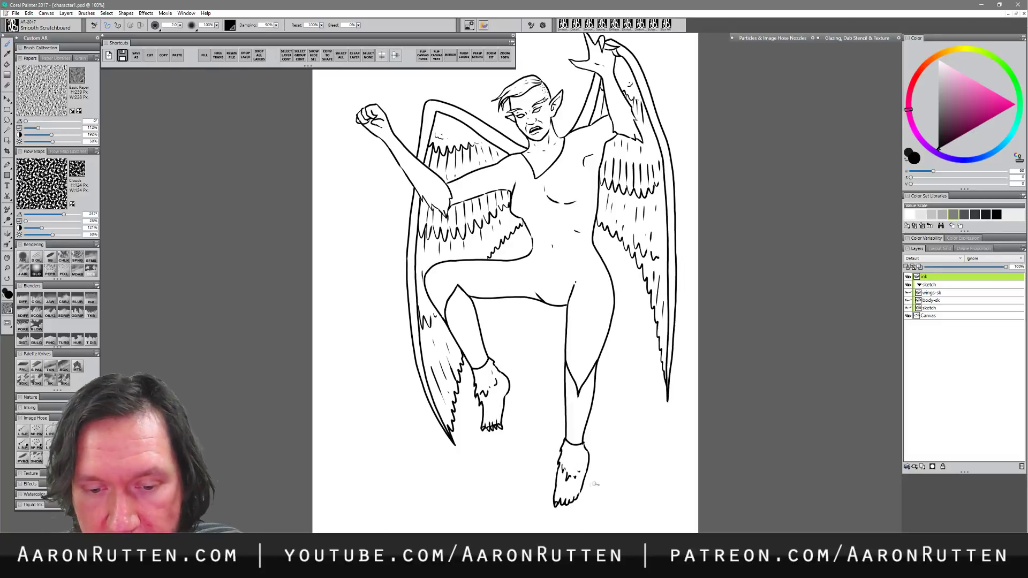
key(n)
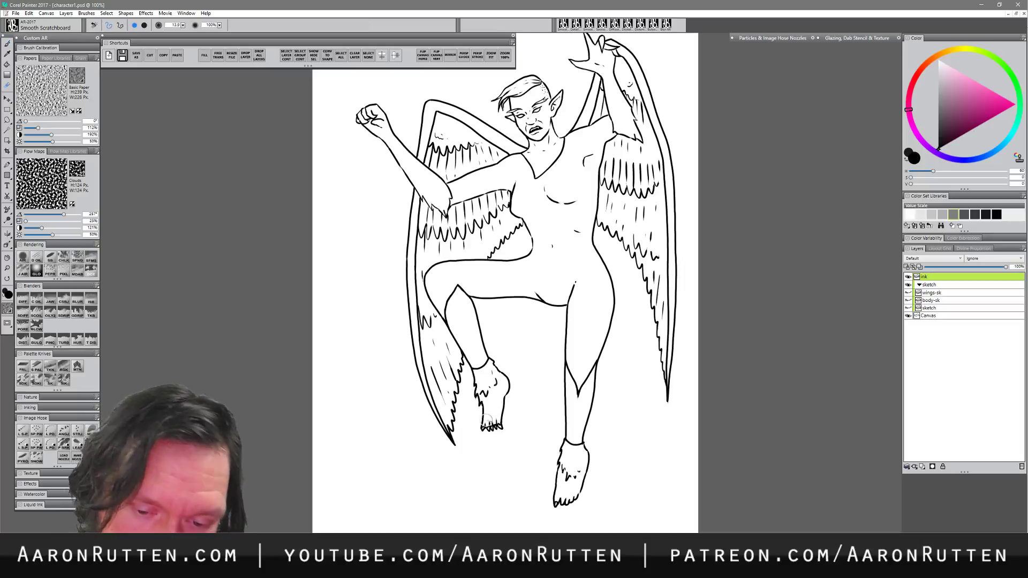
drag(482, 429, 477, 427)
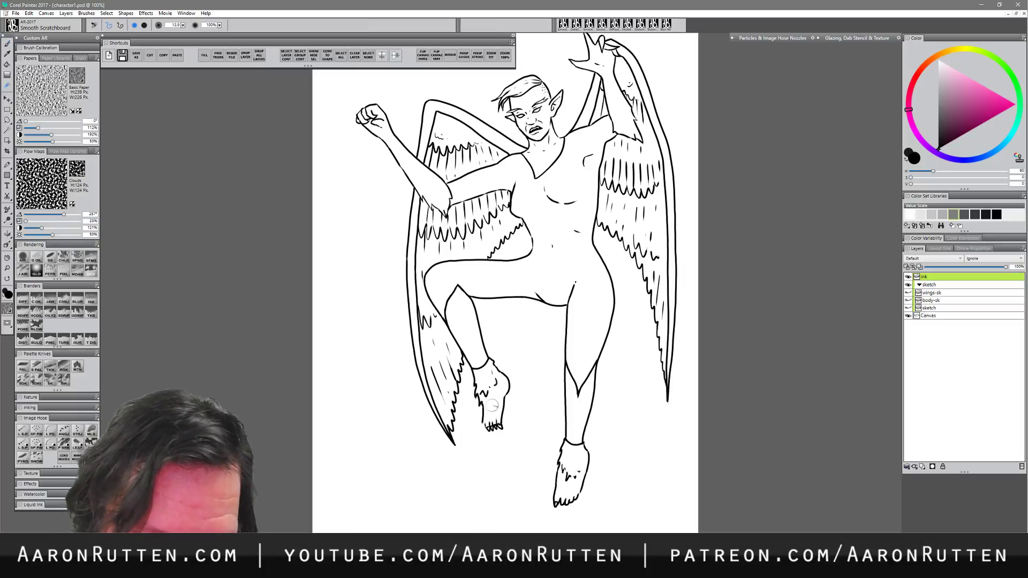
key(b)
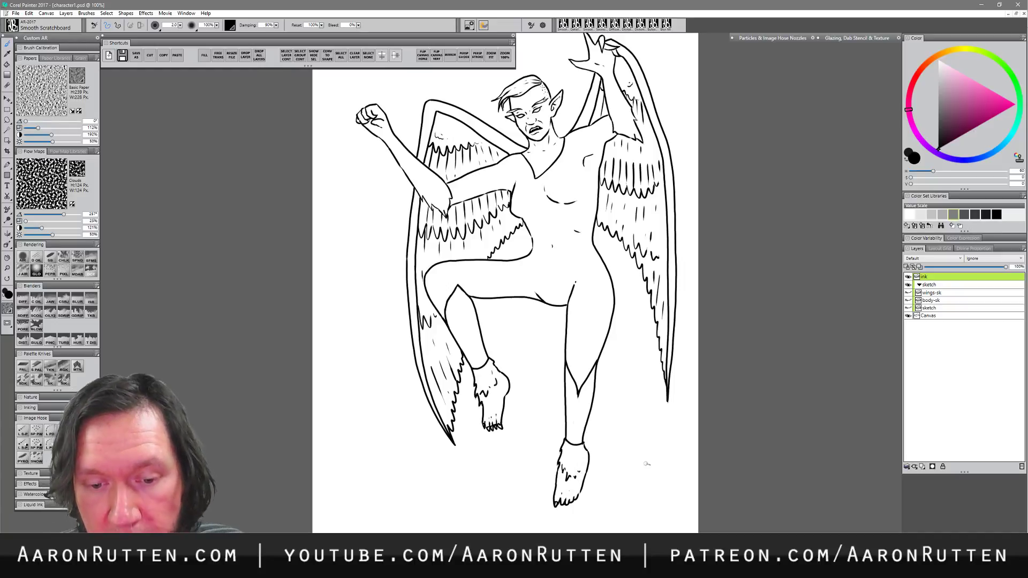
- Erase the V-shaped cuff line on the standing leg's shin and the pointed line below the raised knee, using a smaller eraser
key(n)
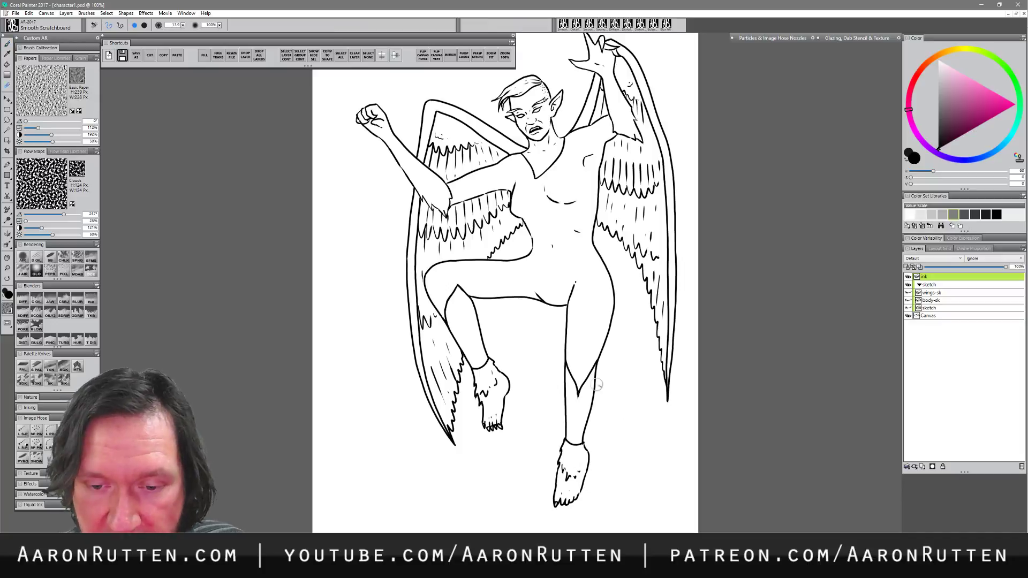
drag(578, 389, 570, 369)
key(bracketleft)
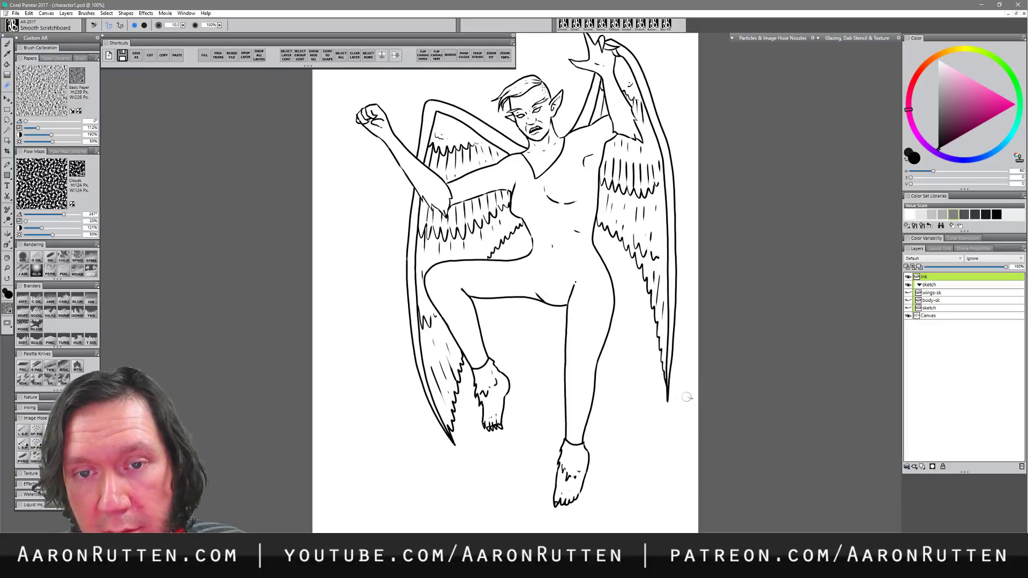
- Erase the stray "2.0" note beside the raised open hand near the canvas's upper edge
drag(627, 408, 619, 451)
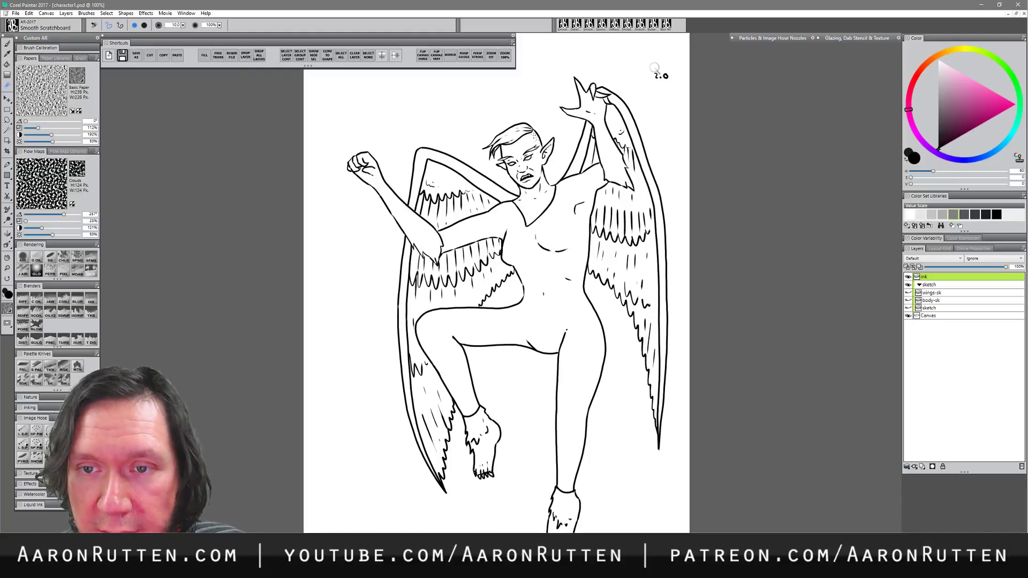
drag(654, 69, 669, 81)
drag(667, 405, 701, 380)
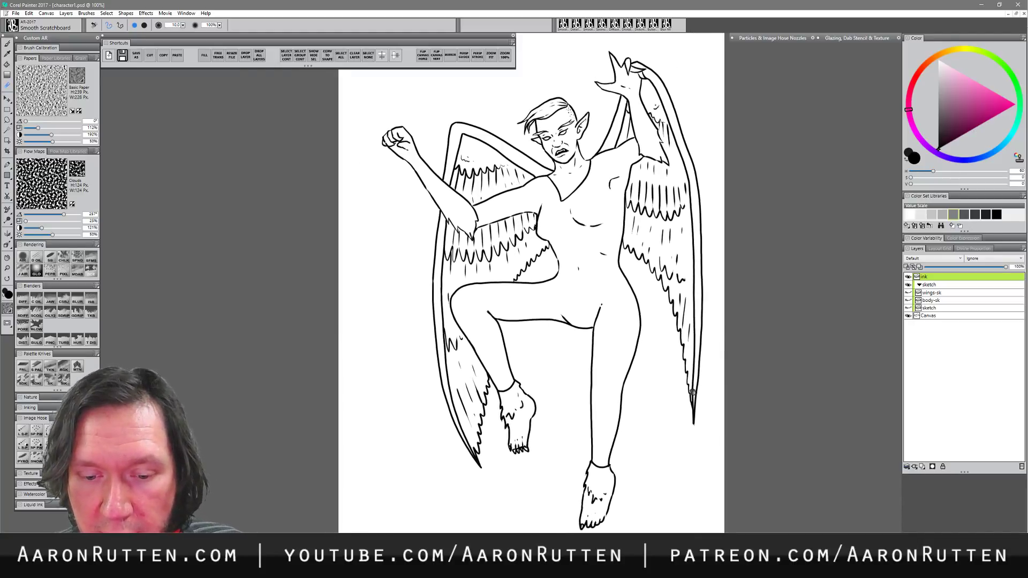
- Erase the lower forearm outline behind the clenched fist and re-ink it as a smooth line from wrist toward elbow
mouse_move(680, 412)
mouse_down()
mouse_move(676, 439)
mouse_move(692, 401)
mouse_up()
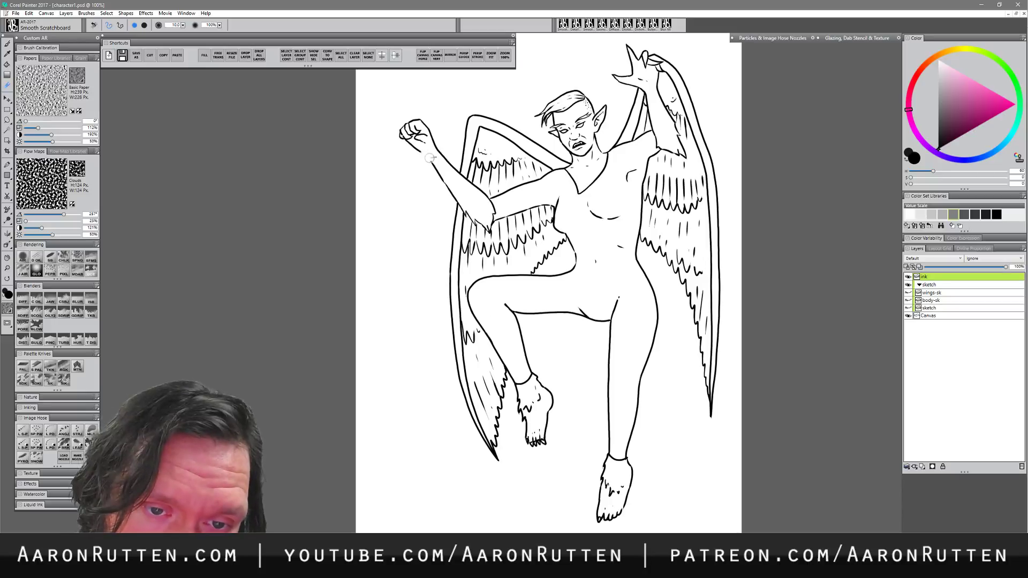
key(b)
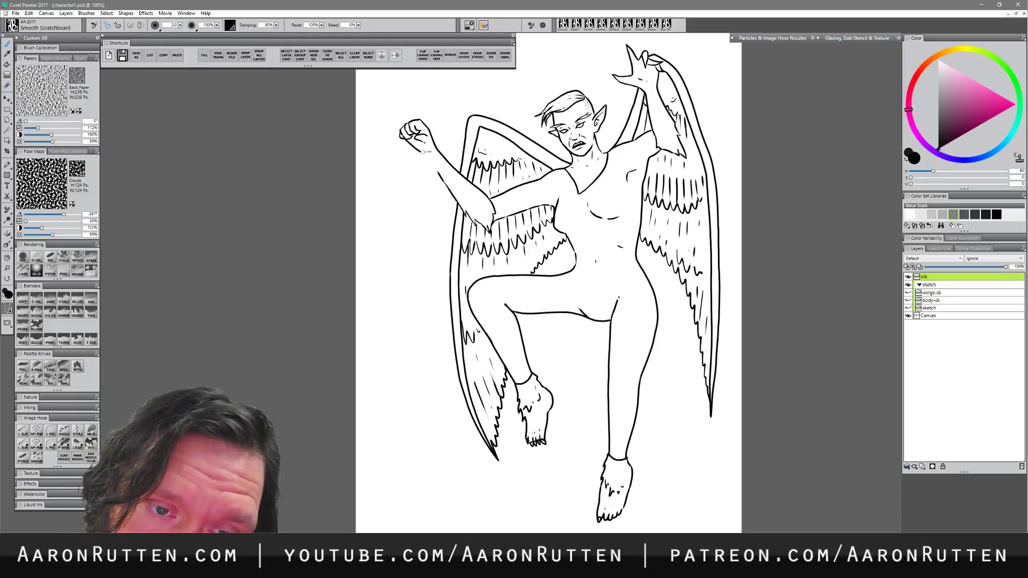
key(ctrl+z)
drag(420, 151, 435, 169)
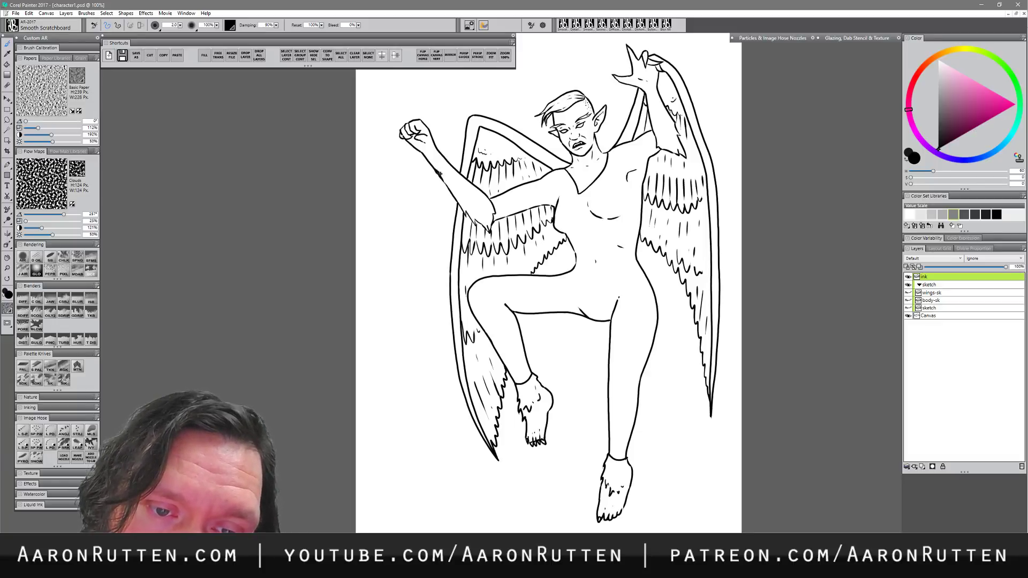
mouse_move(436, 170)
mouse_down()
mouse_move(454, 194)
mouse_move(446, 185)
mouse_up()
key(n)
key(b)
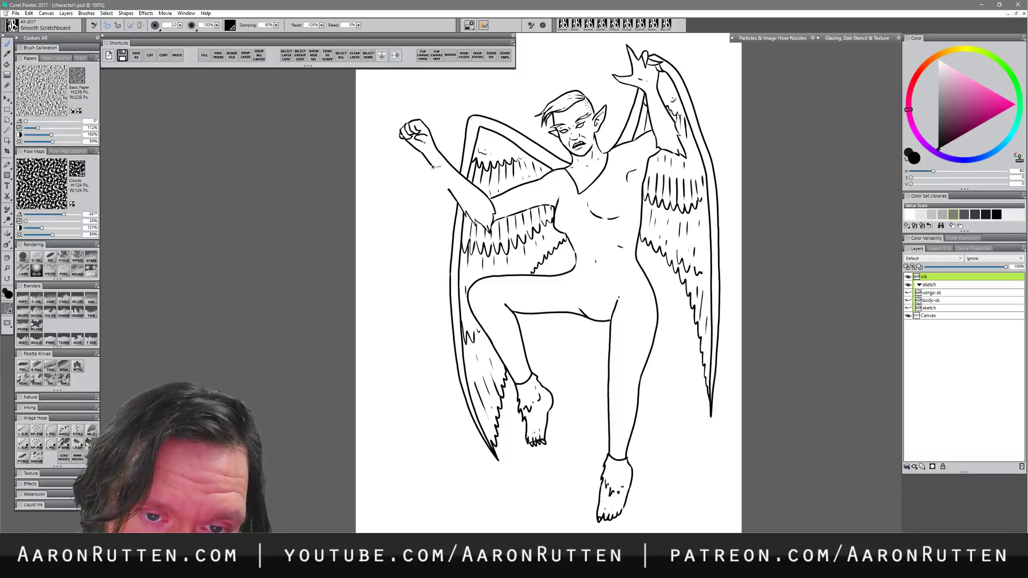
drag(433, 165, 446, 182)
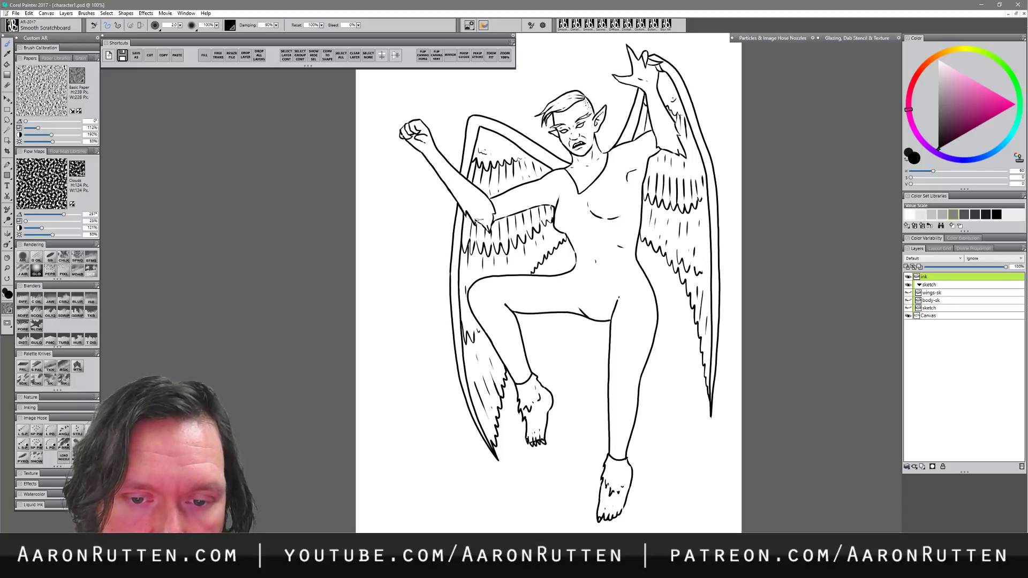
- Touch up the pointed tuft at the fist arm's elbow and add a small ink detail to the eye
drag(480, 224, 490, 232)
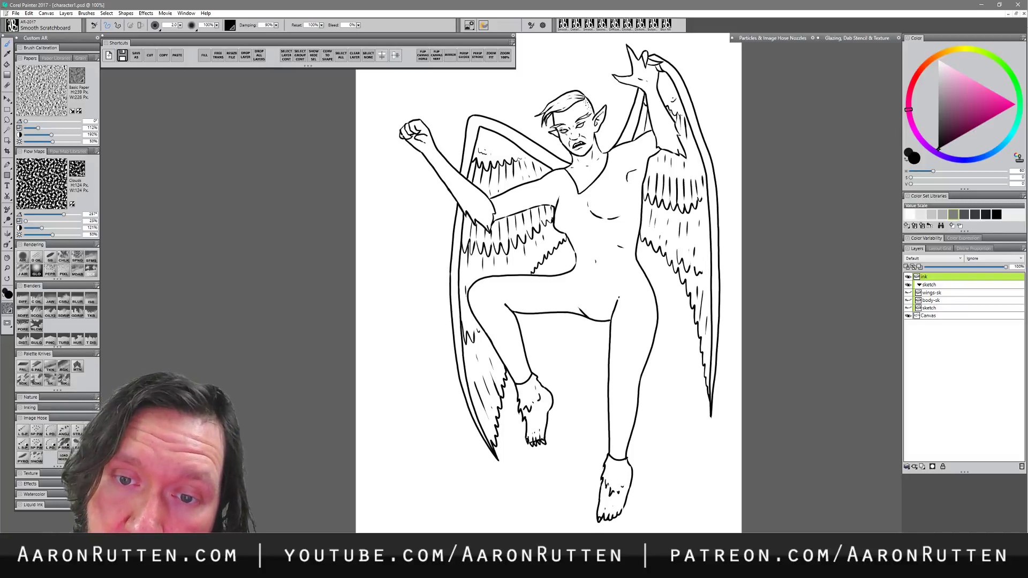
drag(579, 124, 582, 126)
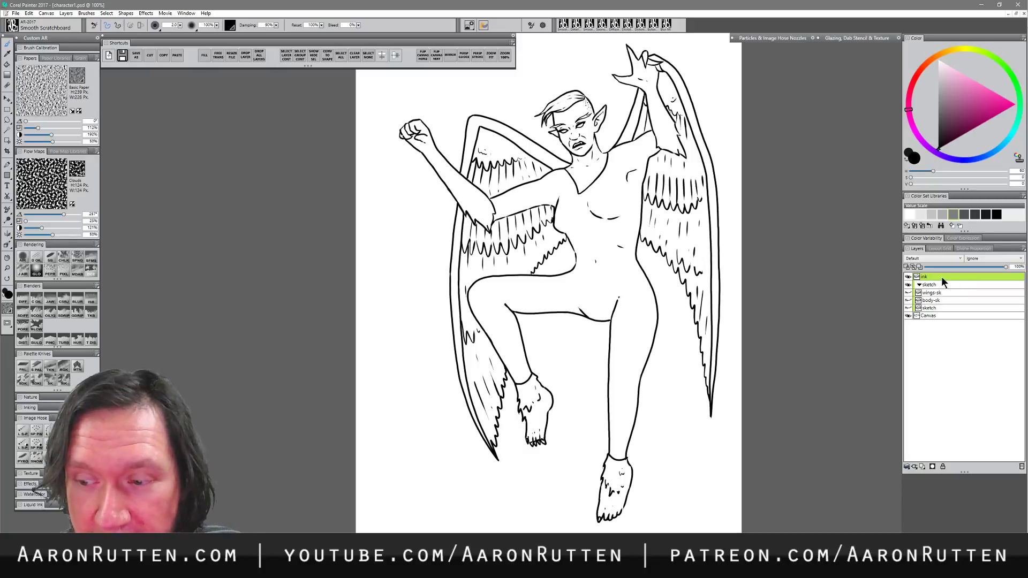
- Show the blue sketch layer as a guide and erase the standing leg's inner thigh line from groin to knee on the ink layer
click(908, 307)
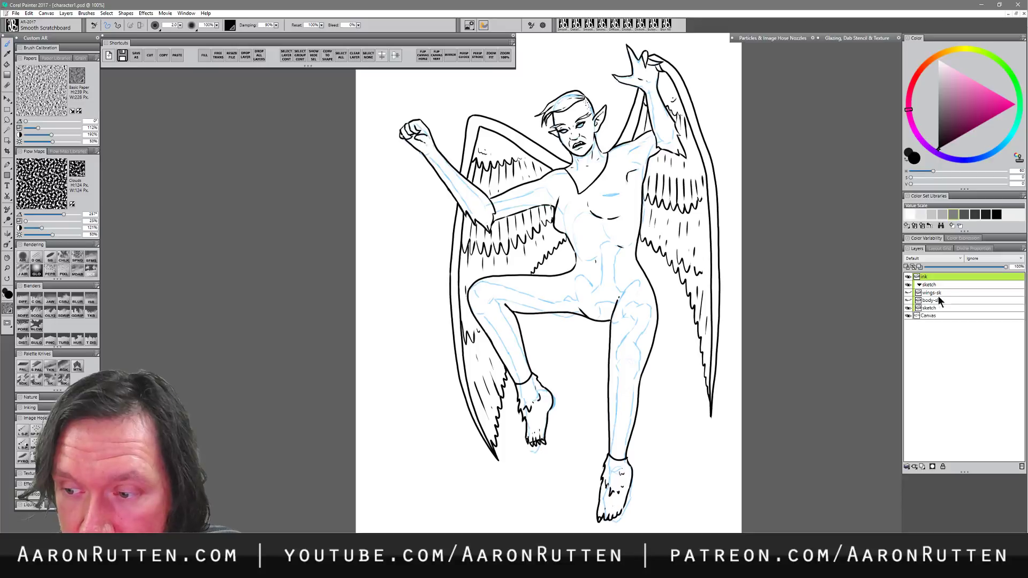
key(n)
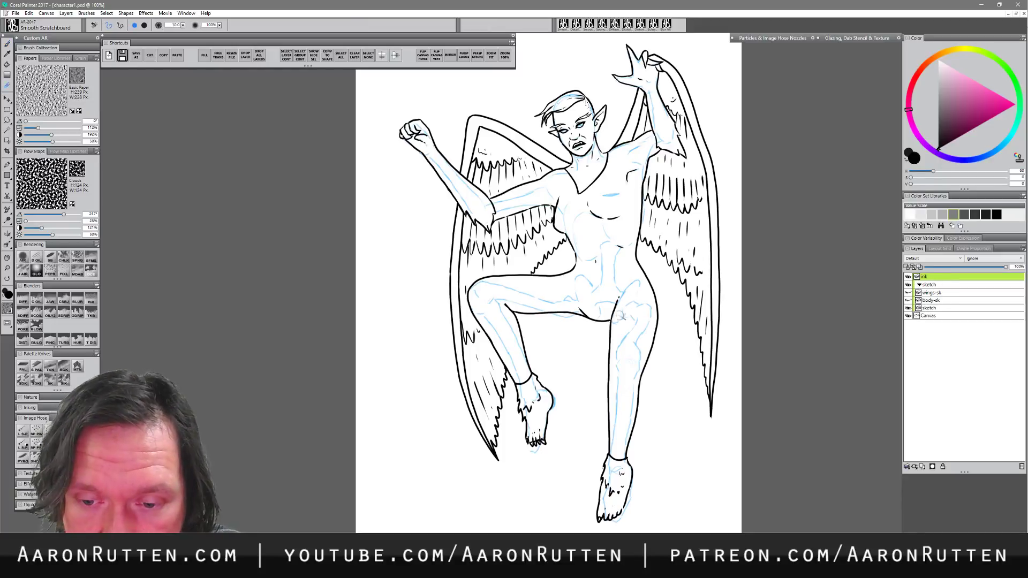
drag(615, 310, 607, 364)
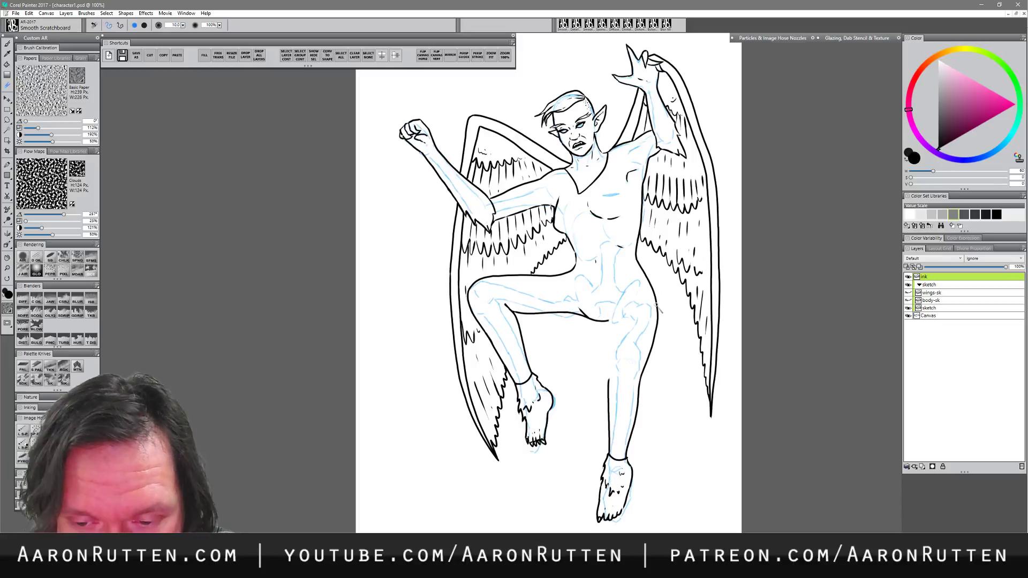
key(b)
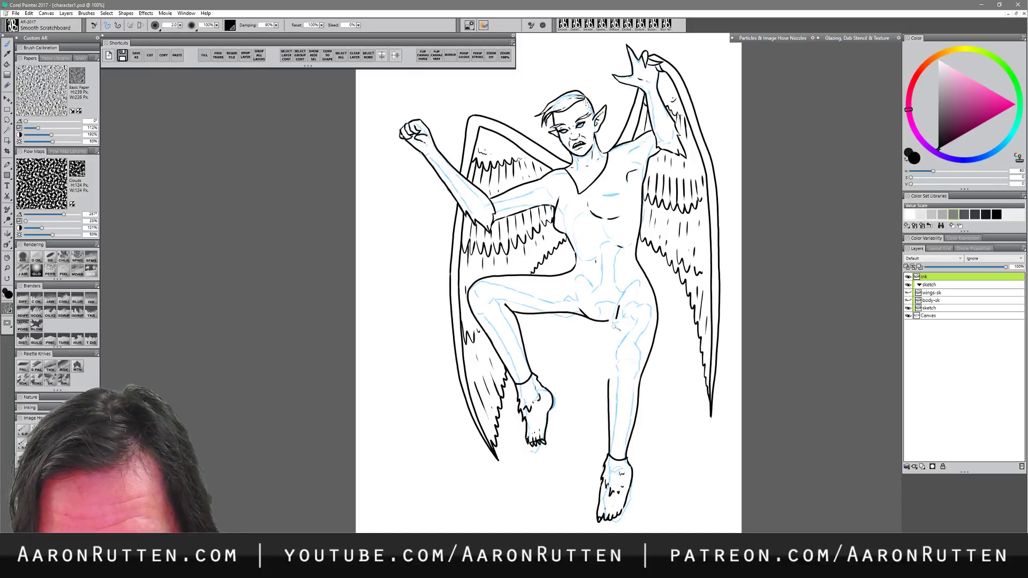
drag(621, 304, 610, 366)
key(ctrl+z)
drag(621, 304, 610, 360)
key(ctrl+z)
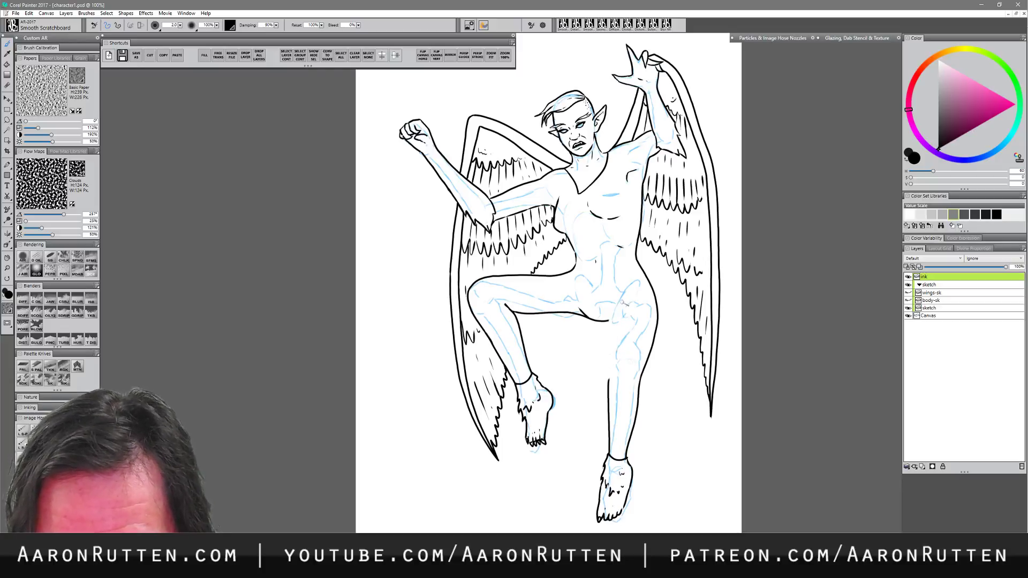
mouse_move(622, 301)
mouse_down()
mouse_move(610, 389)
mouse_move(617, 374)
mouse_up()
key(ctrl+z)
- Ink short knee marks and redraw the standing leg's inner thigh line along the sketch, joining it to the crotch line
drag(625, 378, 634, 377)
drag(624, 299, 617, 318)
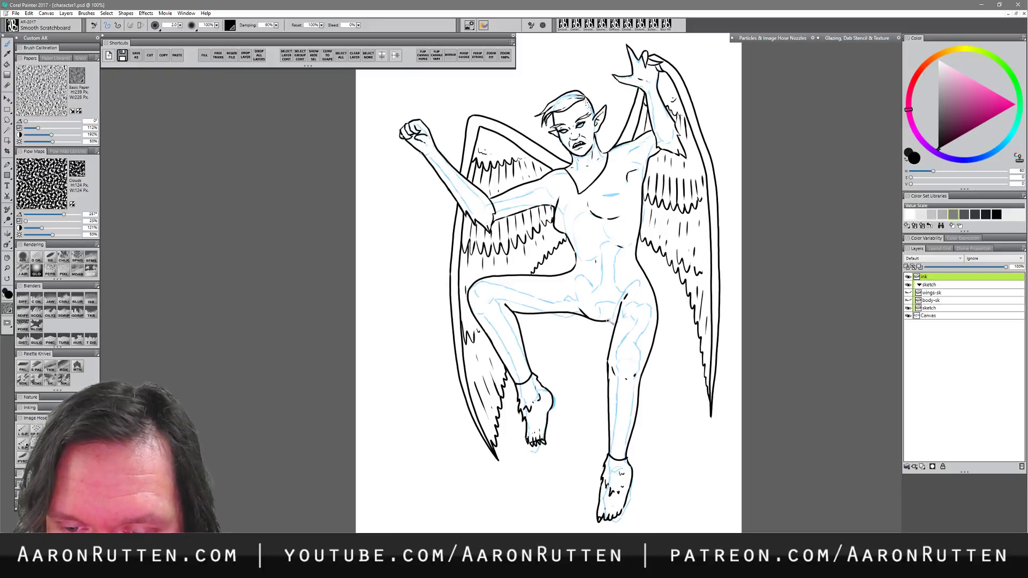
drag(609, 322, 619, 318)
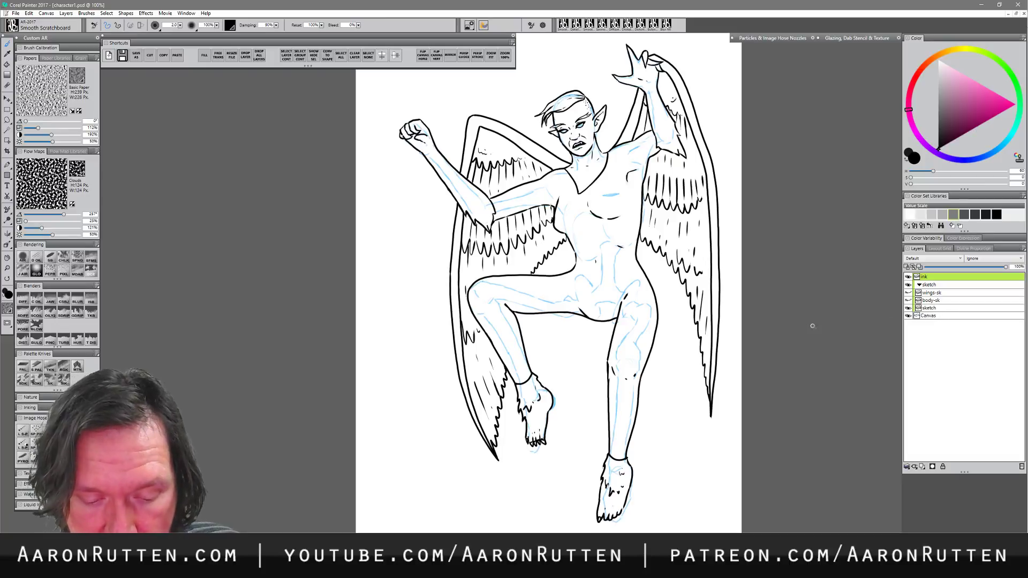
- Erase the crotch line between the thighs and re-ink it as a smooth curve meeting the standing thigh
key(n)
drag(582, 309, 595, 322)
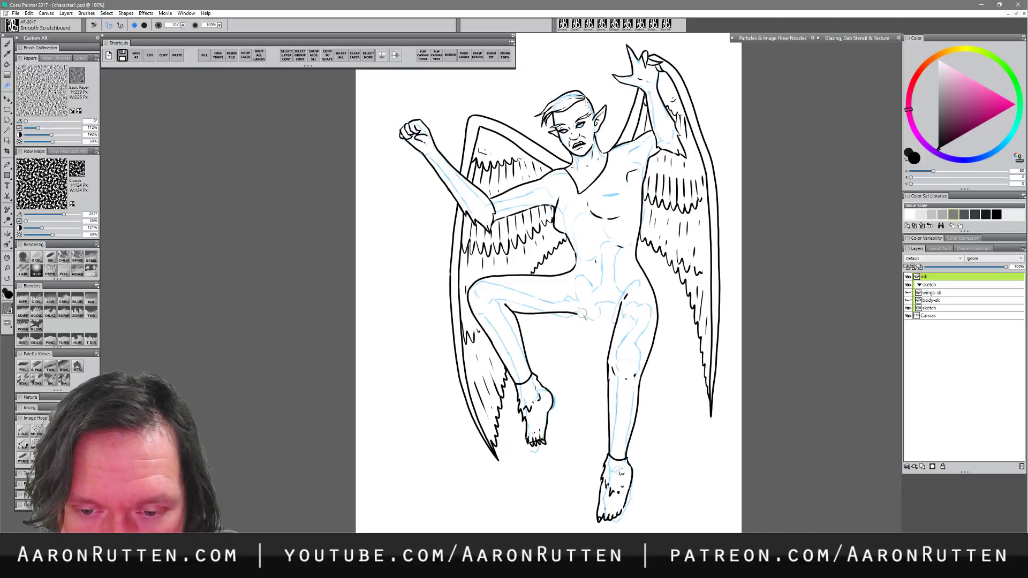
key(b)
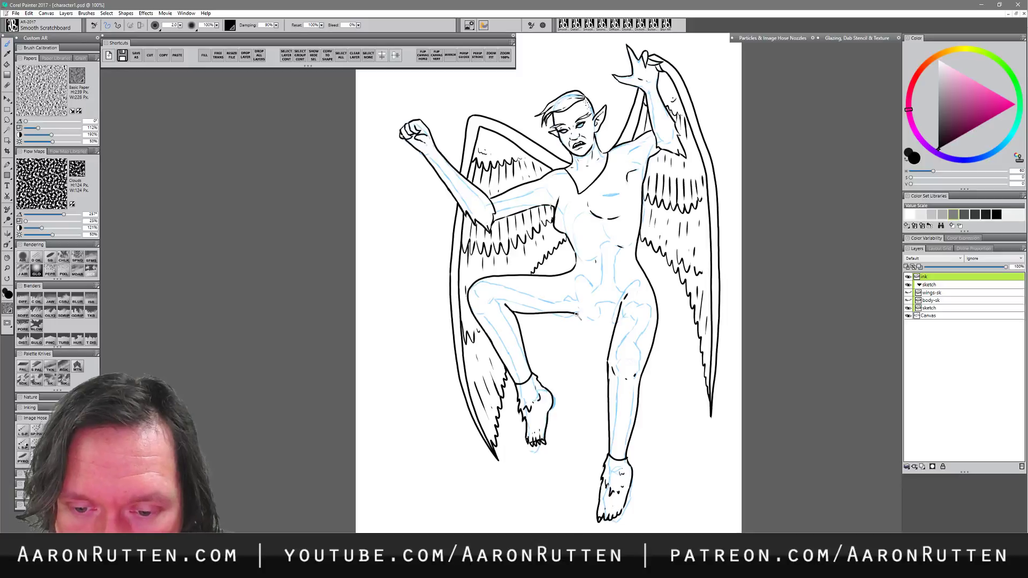
drag(576, 313, 596, 322)
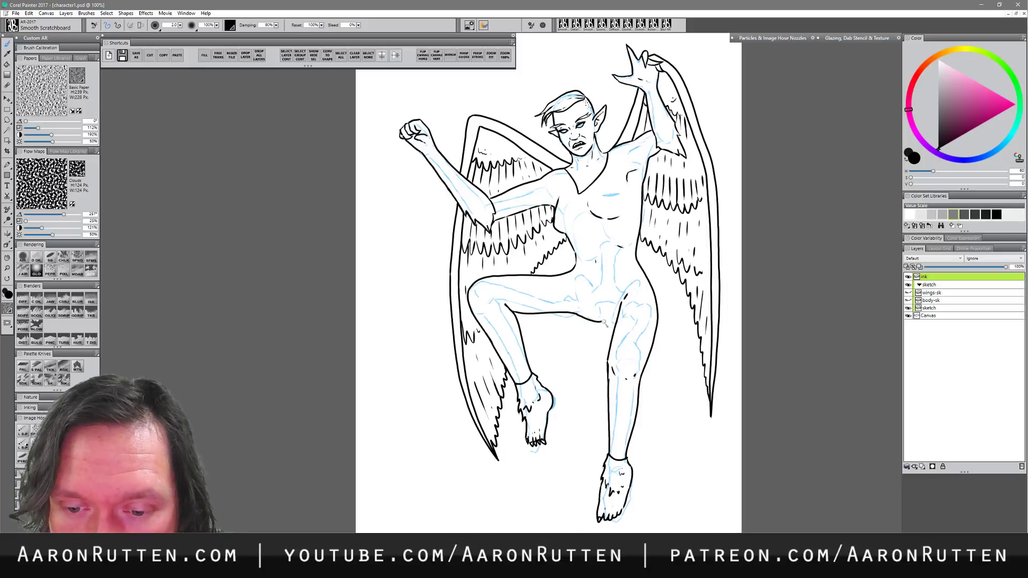
drag(600, 322, 617, 323)
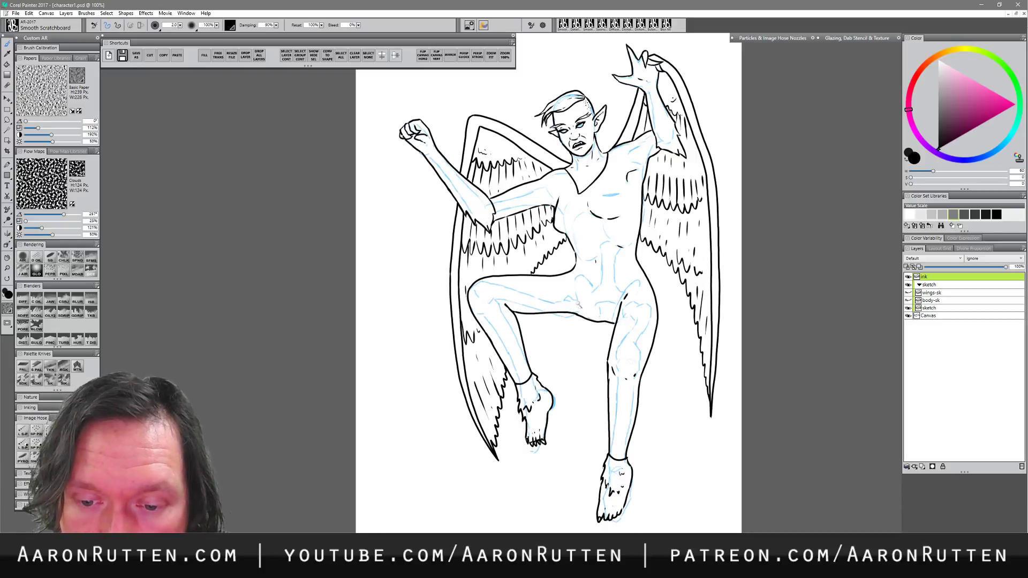
- Ink a short crease on the raised thigh near the groin and erase that thigh's underside line
drag(567, 299, 576, 310)
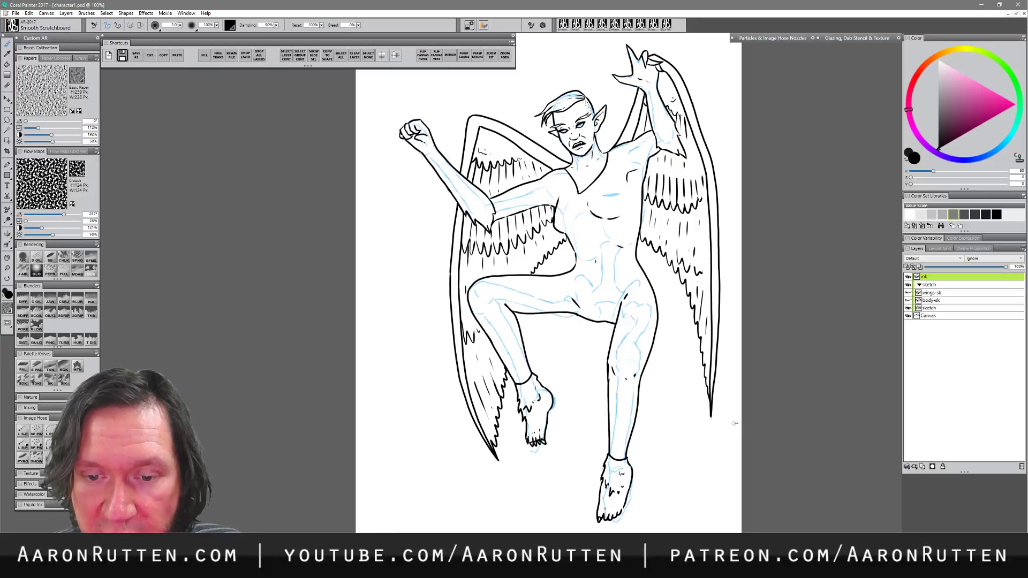
key(n)
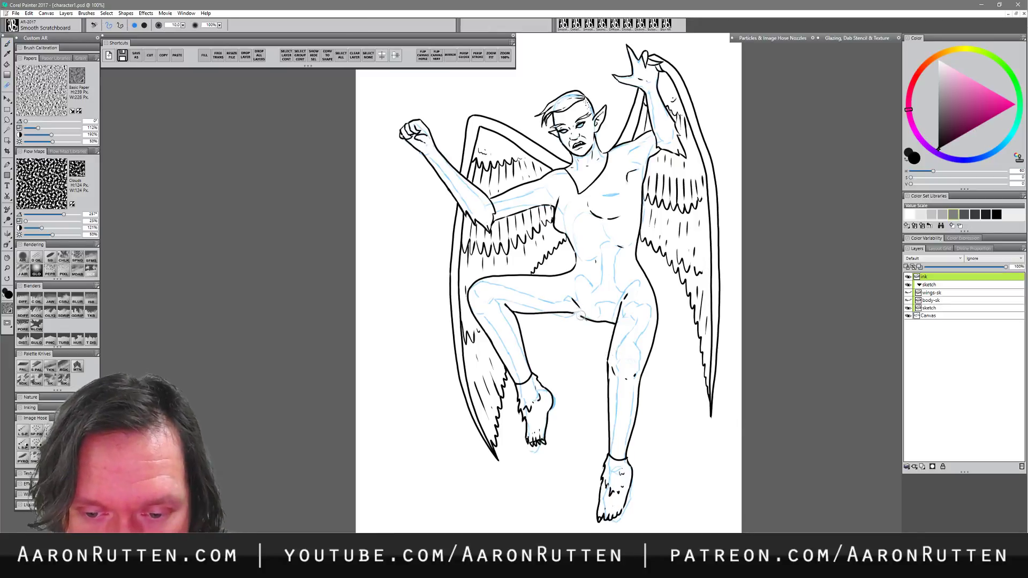
key(b)
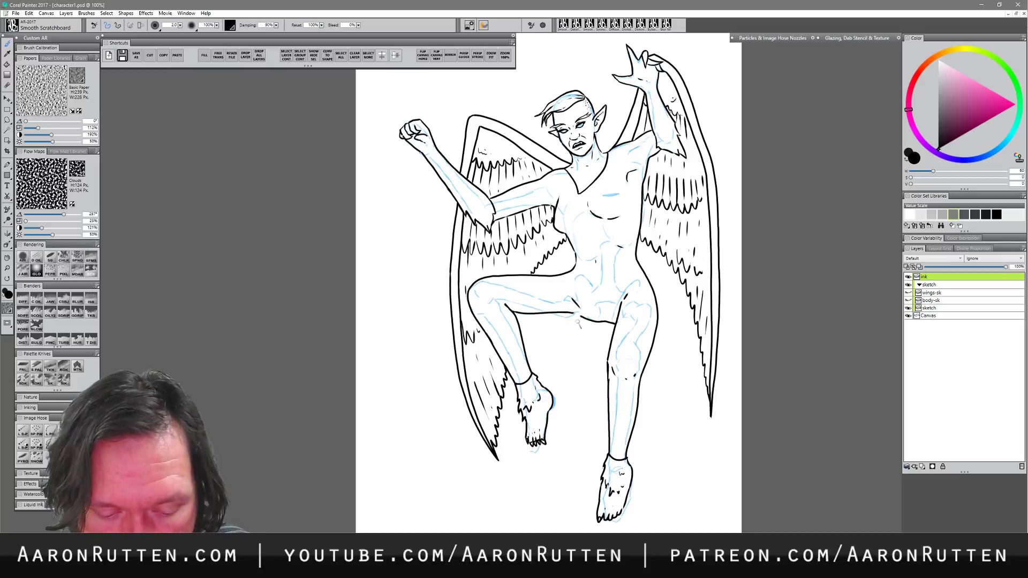
key(n)
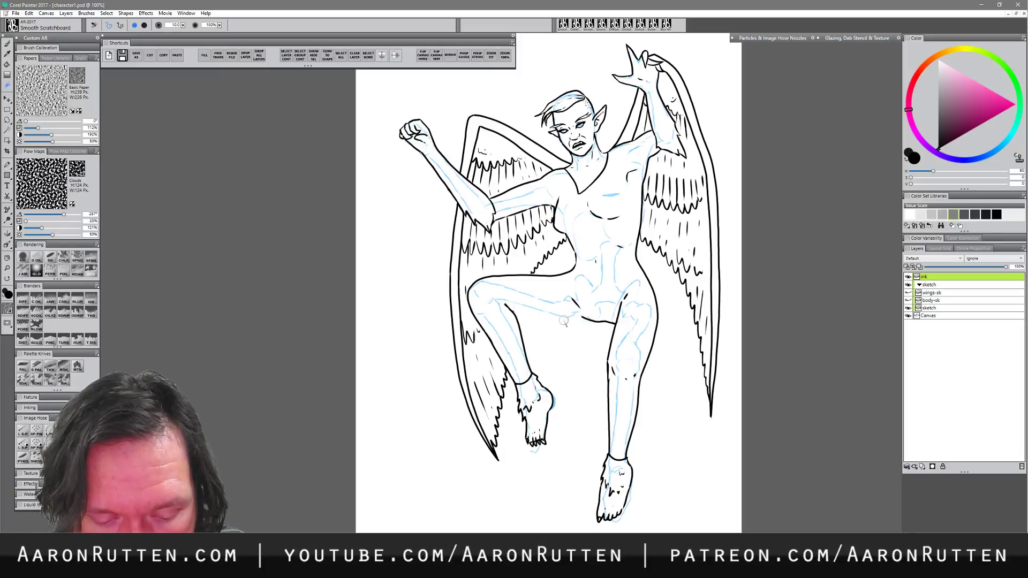
key(b)
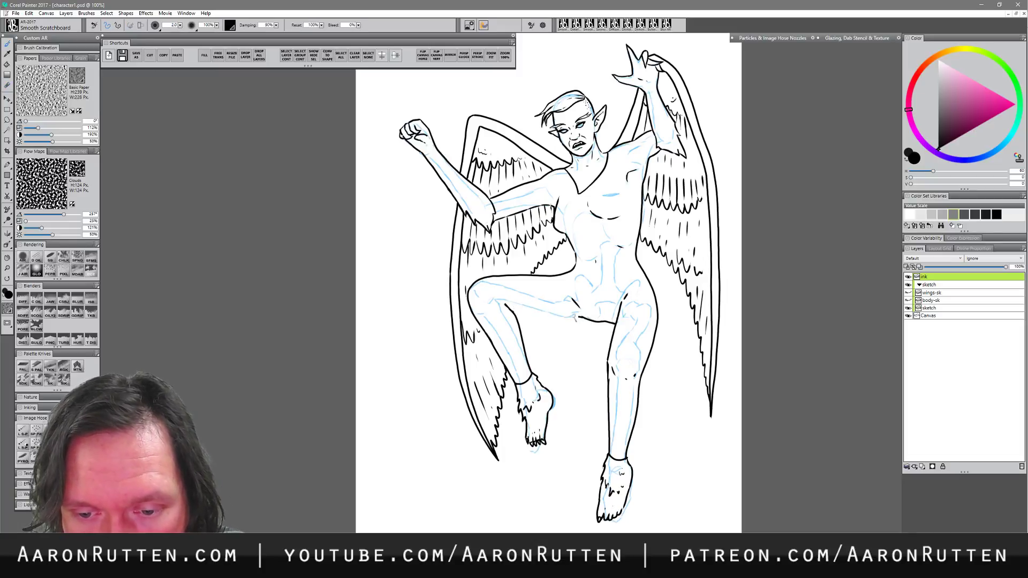
- Re-ink the raised thigh's underside as one smooth curve from the crotch line to the bend behind the knee
drag(575, 318, 503, 305)
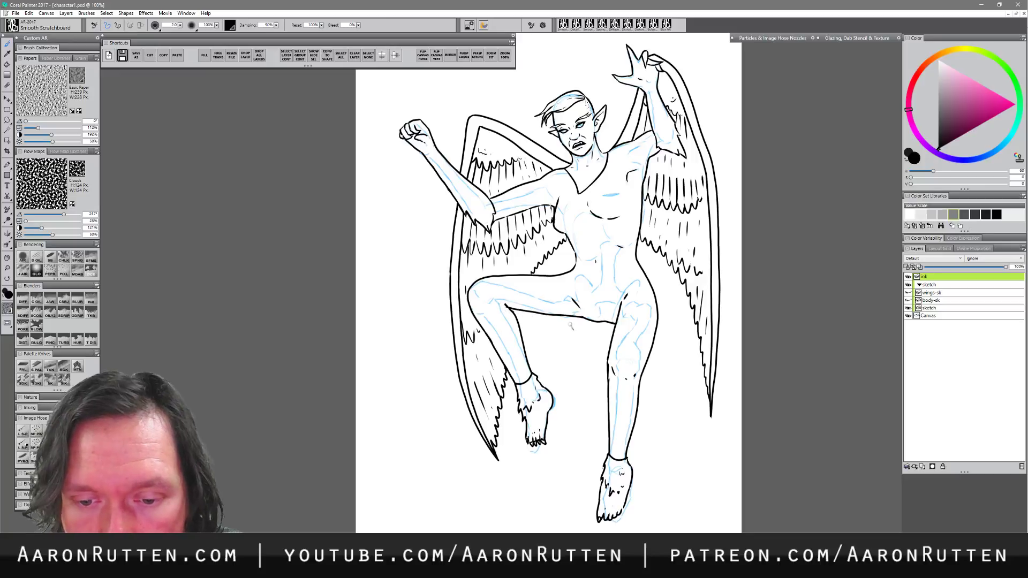
key(ctrl+z)
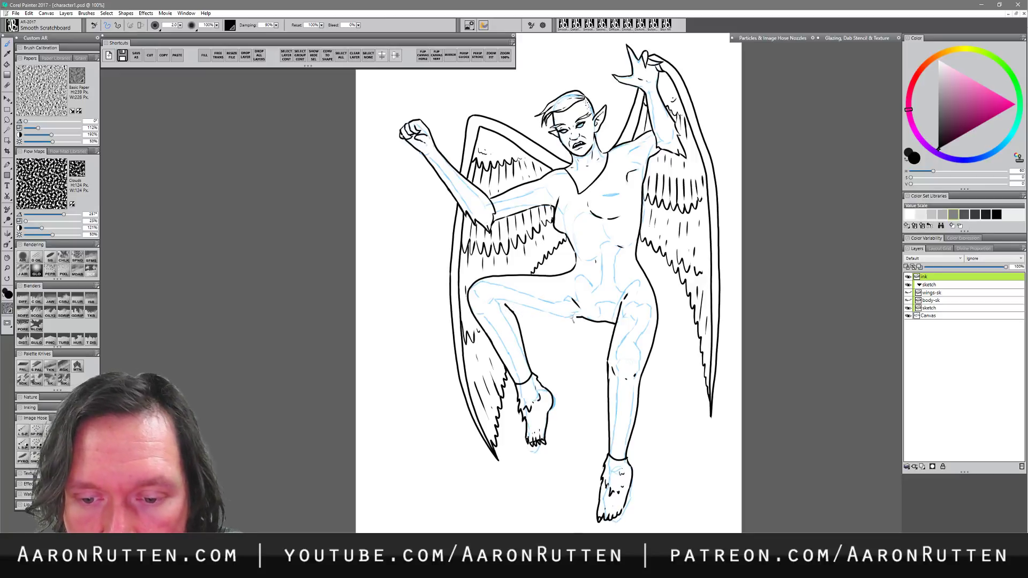
drag(577, 319, 507, 306)
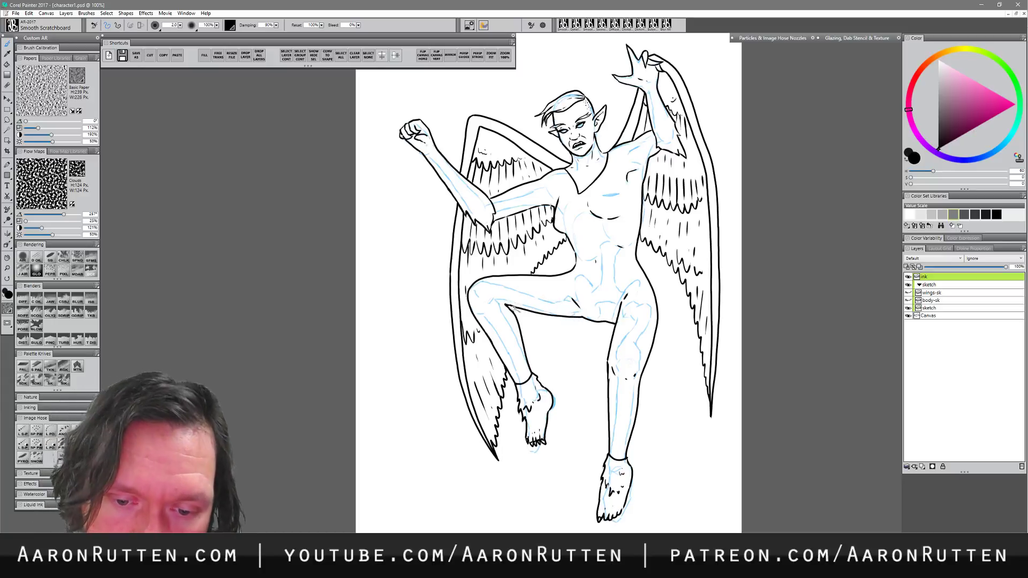
key(n)
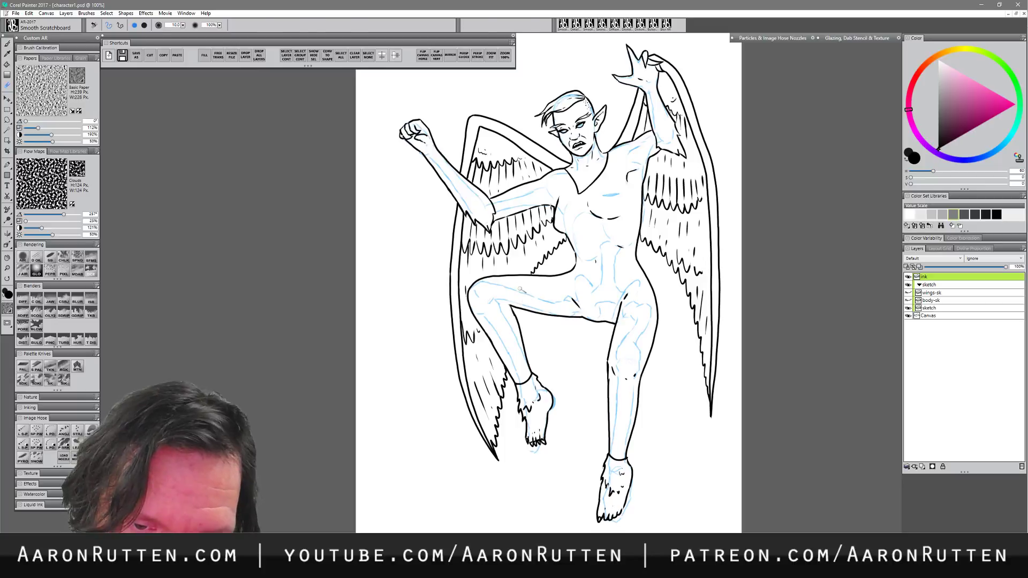
key(b)
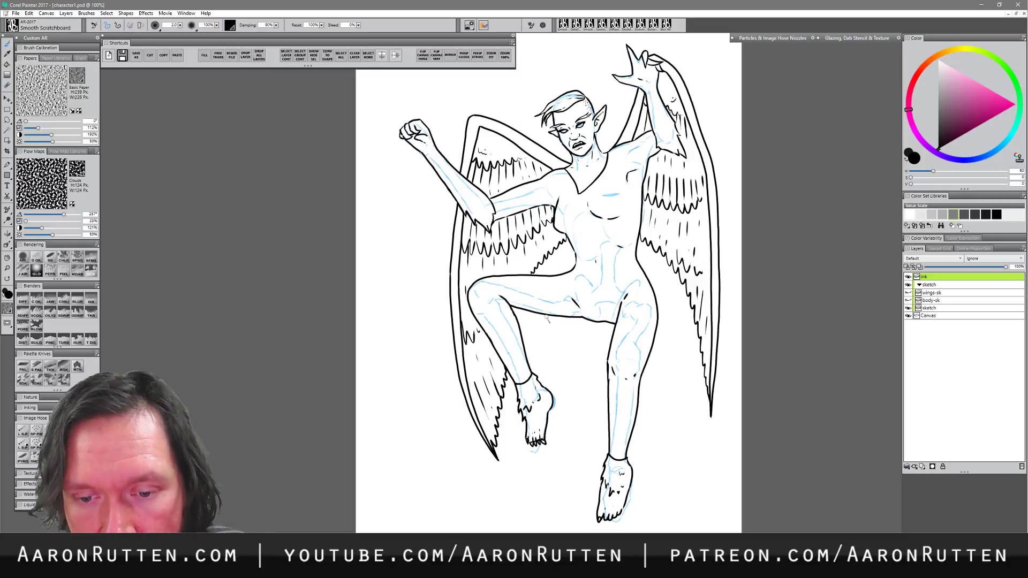
drag(561, 319, 526, 315)
key(ctrl+z)
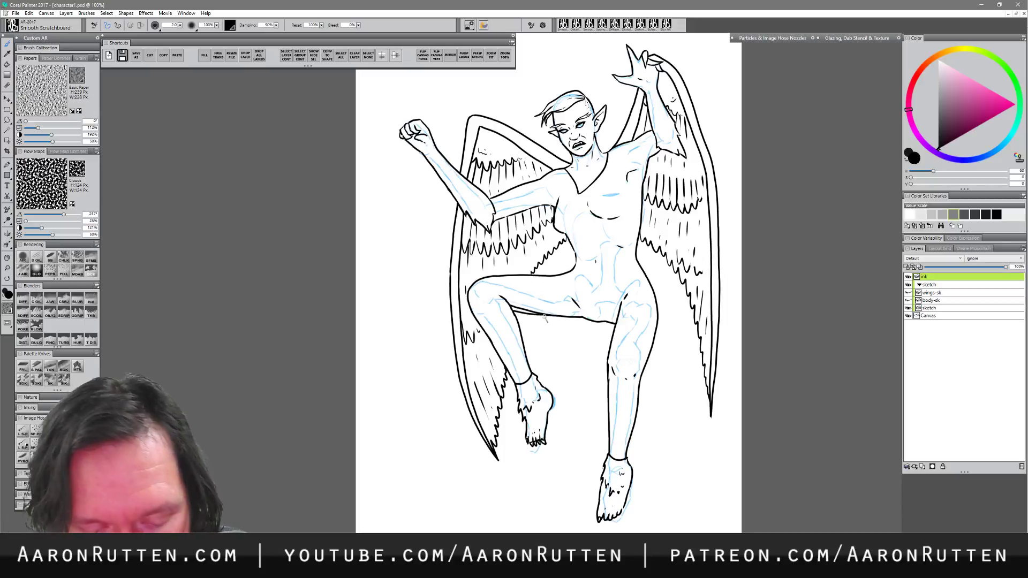
- Reduce the eraser size to 4.1 and thin the thickened part of the raised thigh's underside line
key(n)
key(bracketleft)
key(bracketleft)
key(bracketleft)
key(bracketleft)
drag(518, 308, 560, 316)
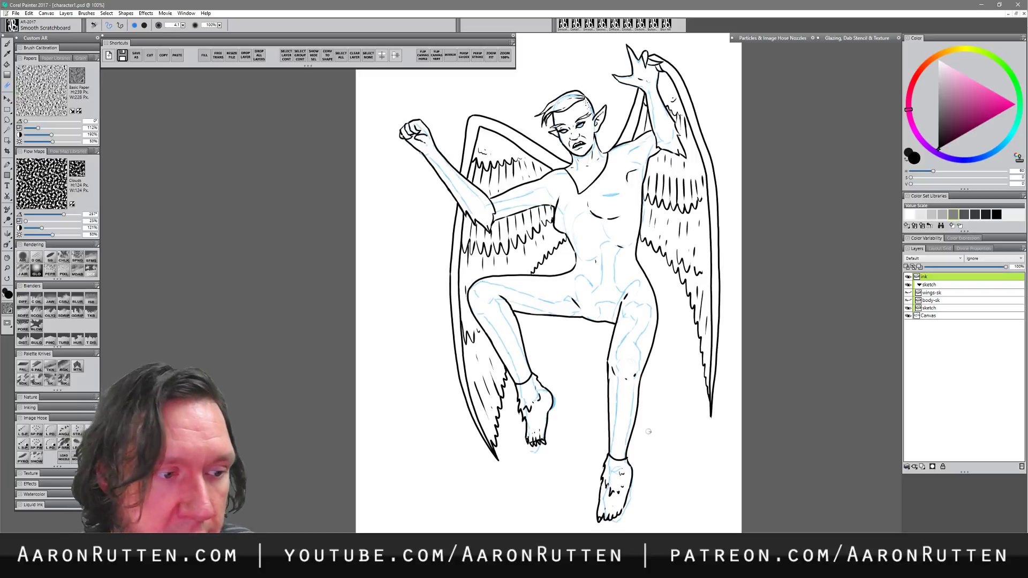
- Re-ink the standing leg's inner thigh line up to the hip and erase the doubled line beside it
key(m)
alt+click(580, 343)
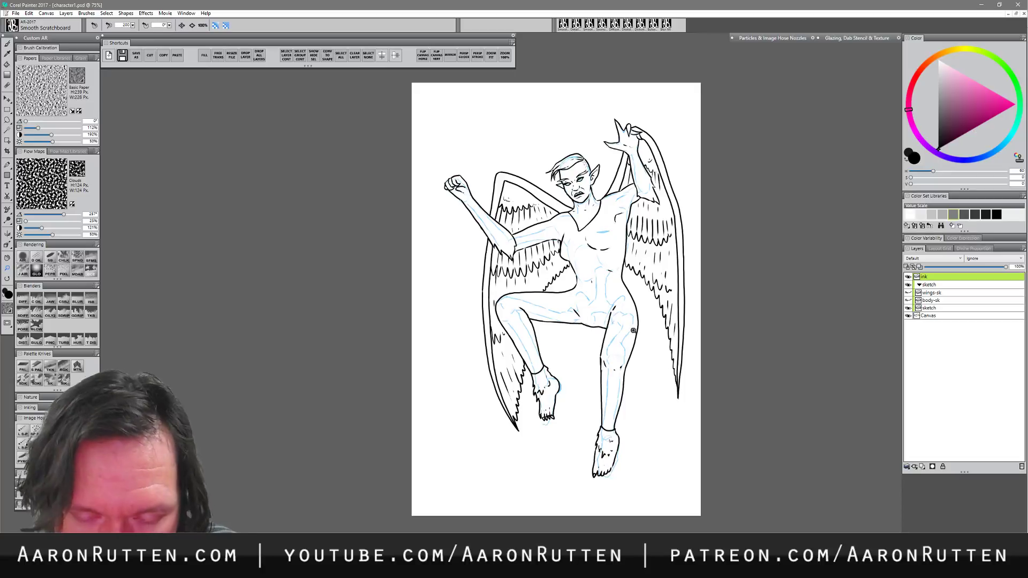
key(b)
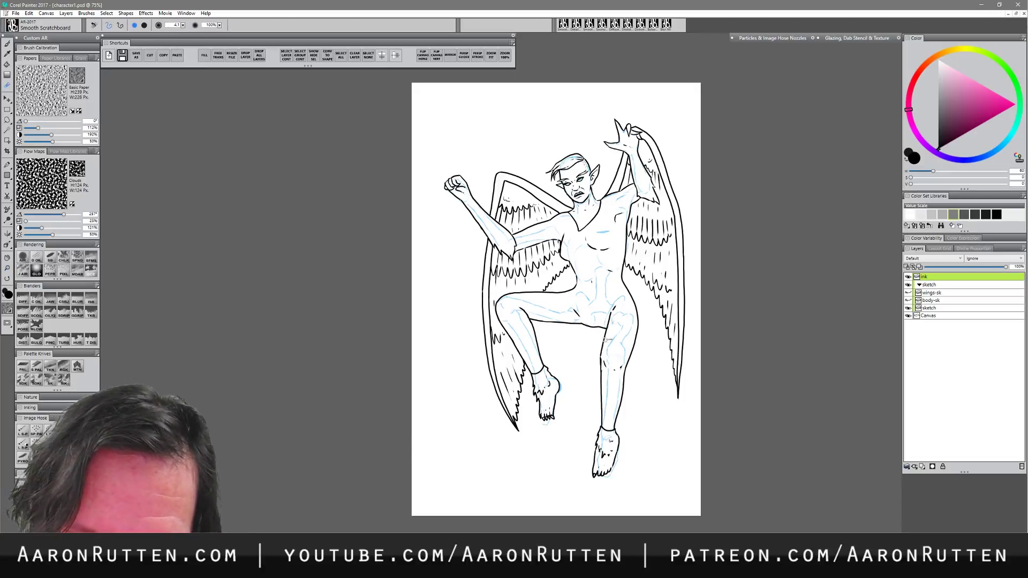
key(b)
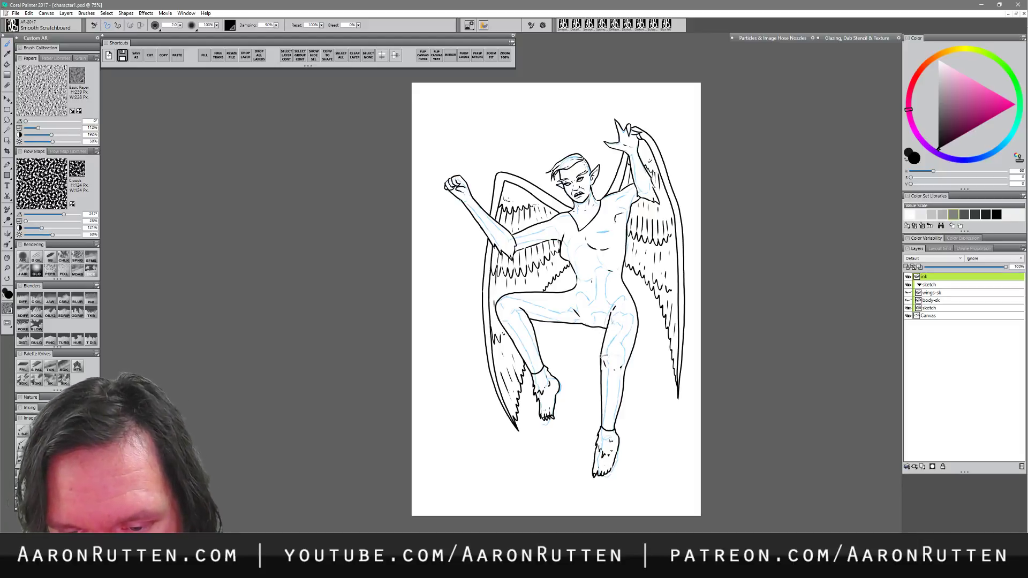
drag(600, 354, 614, 304)
key(n)
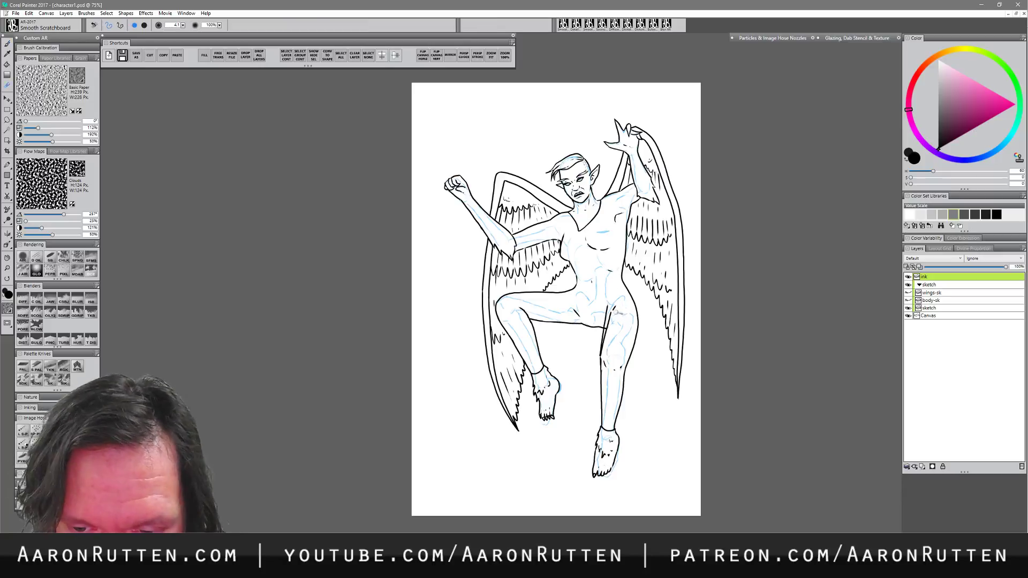
drag(614, 316, 606, 353)
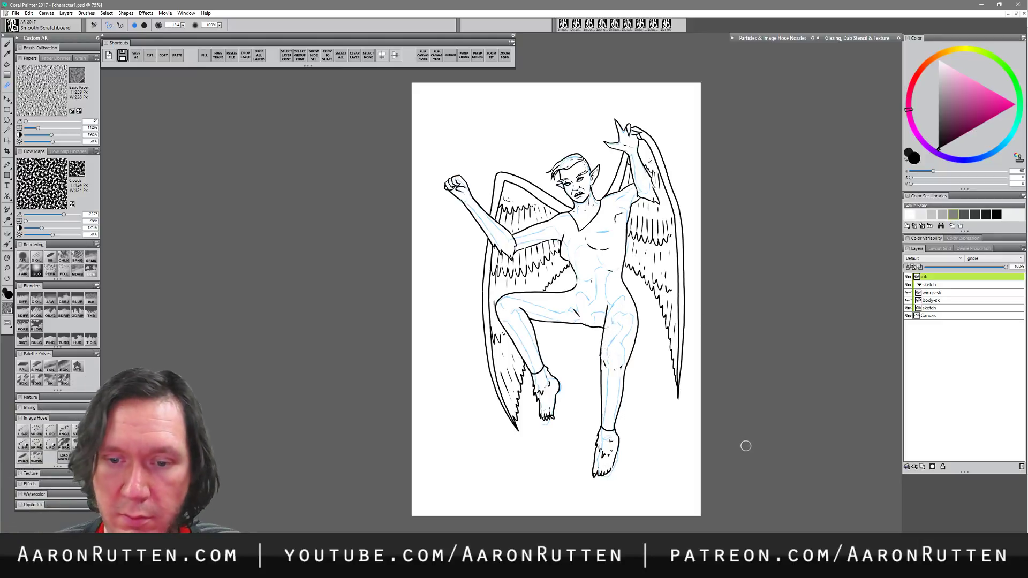
- Hide the blue sketch layer so that only the ink lines show
key(b)
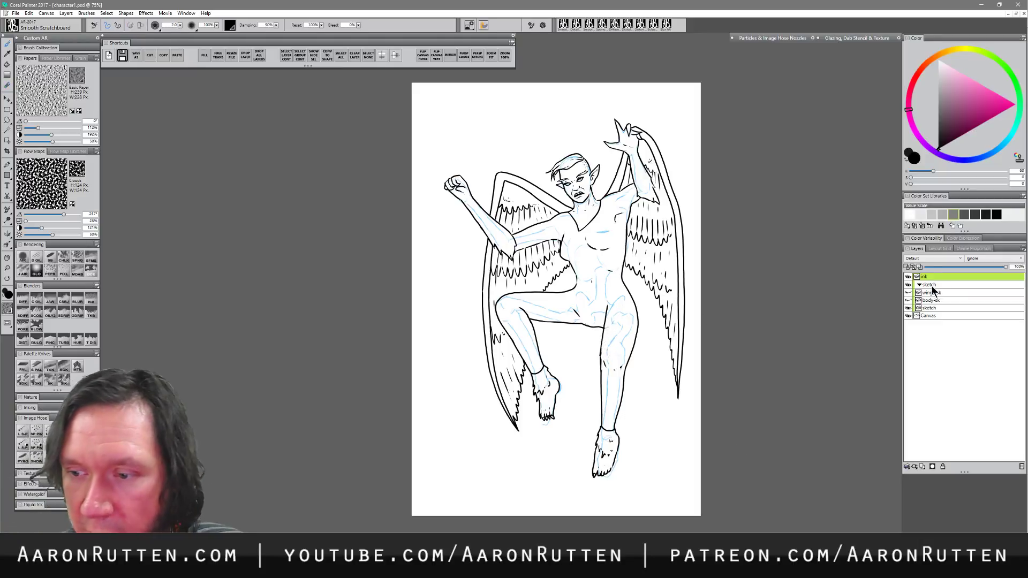
click(908, 308)
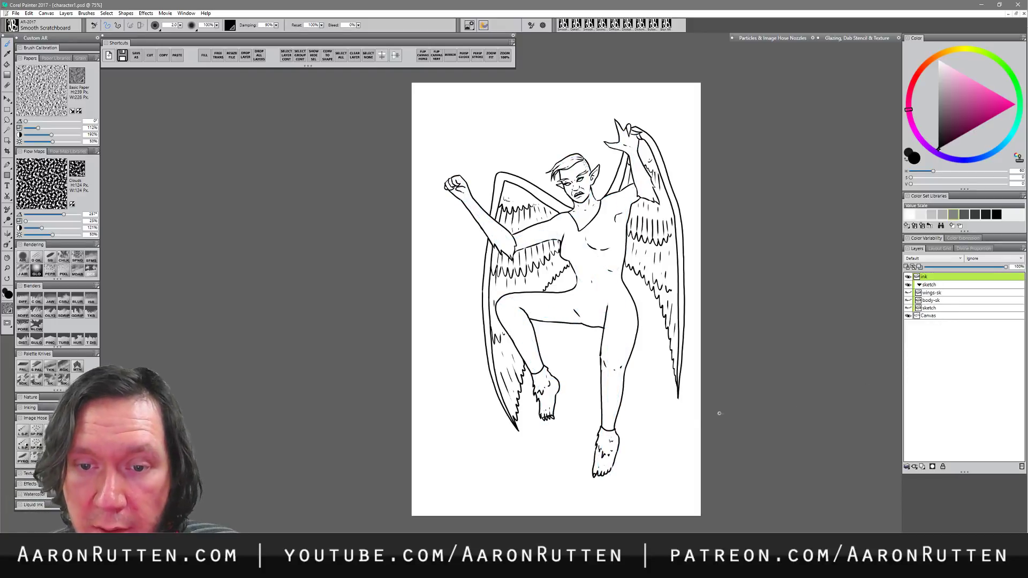
drag(719, 413, 718, 430)
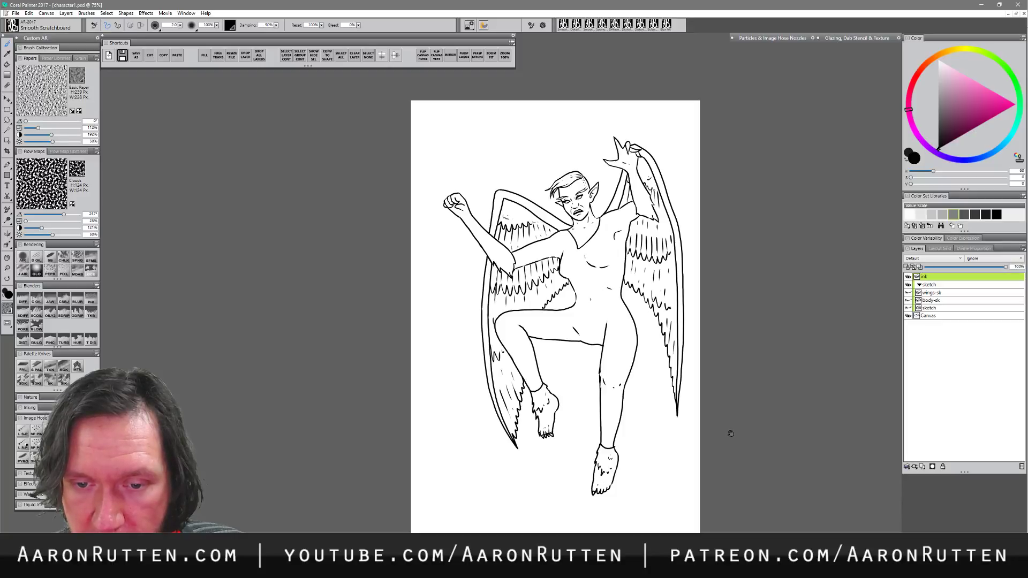
- Clean up the waist end and re-ink the raised thigh's upper line where it meets the waist
key(n)
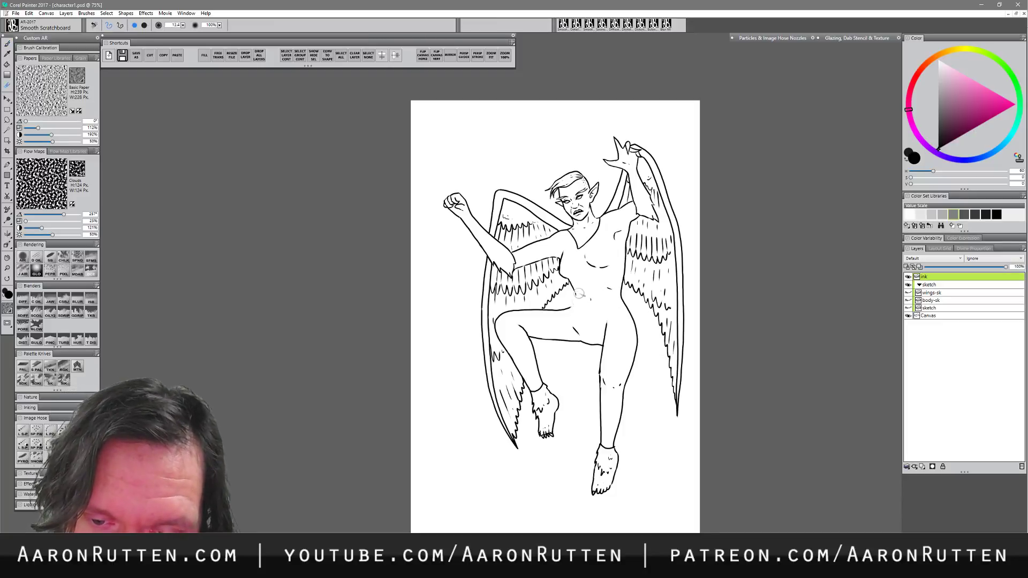
key(b)
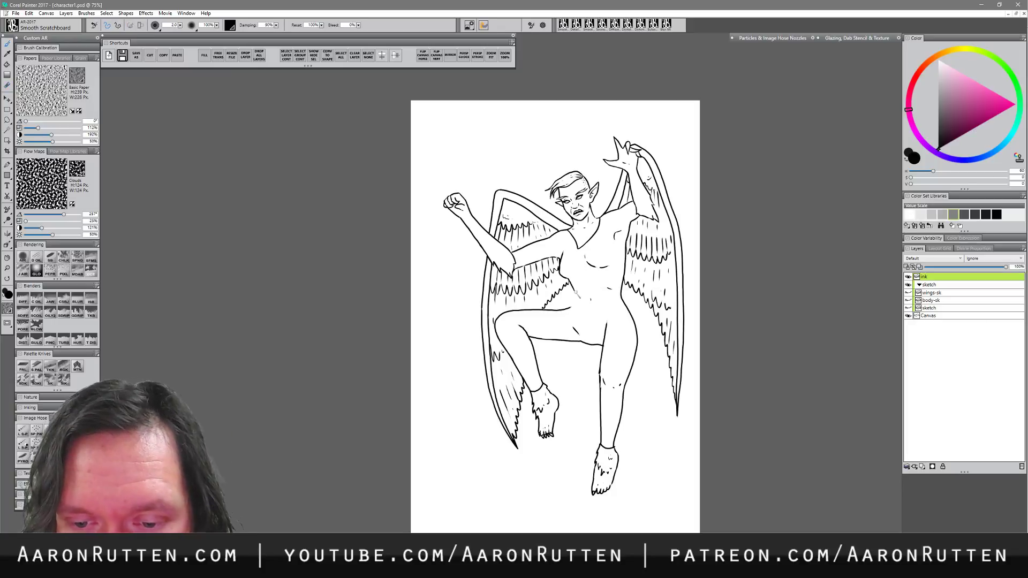
drag(568, 306, 555, 310)
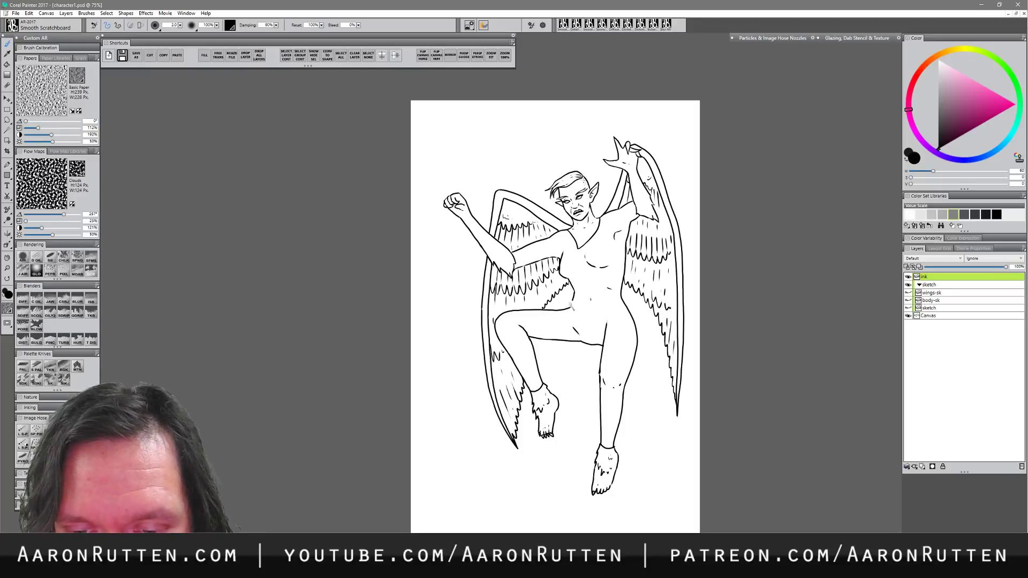
key(ctrl+z)
drag(541, 310, 563, 306)
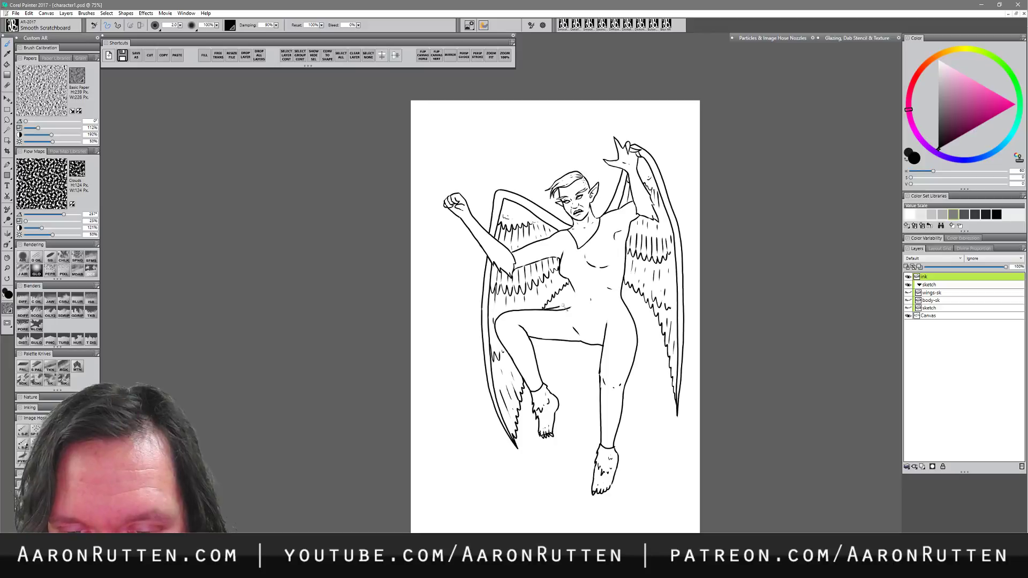
key(ctrl+z)
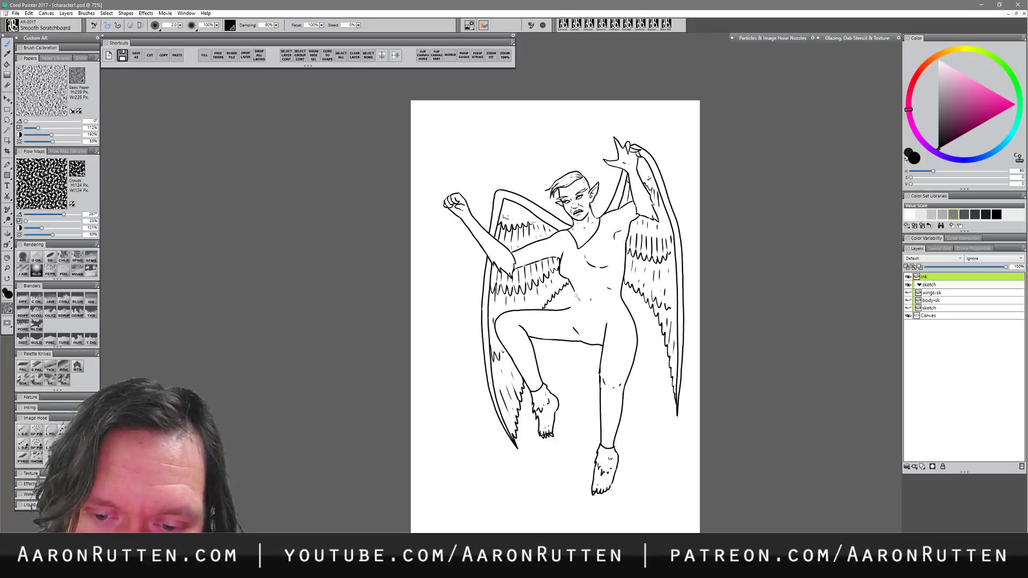
drag(565, 307, 555, 310)
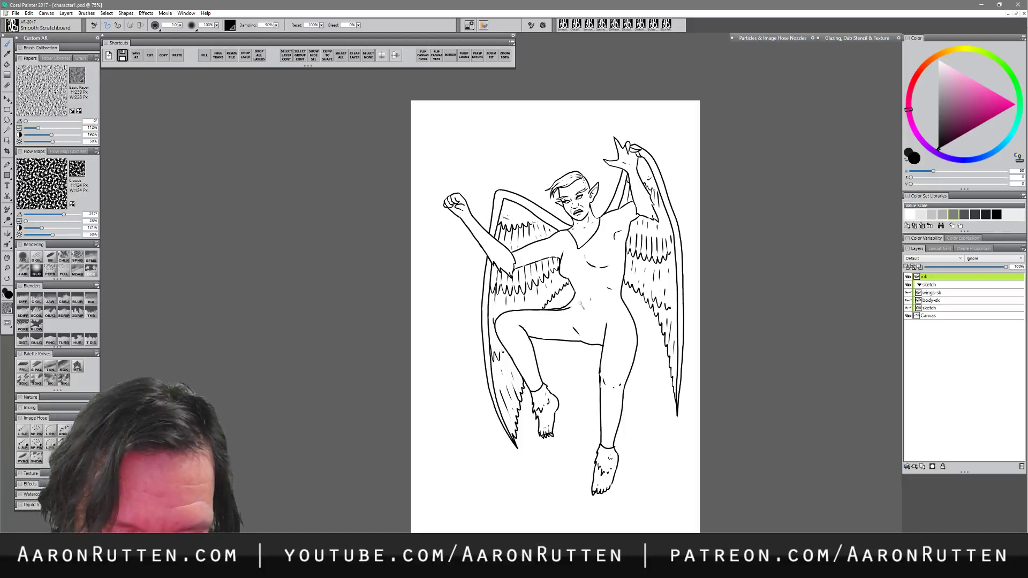
key(n)
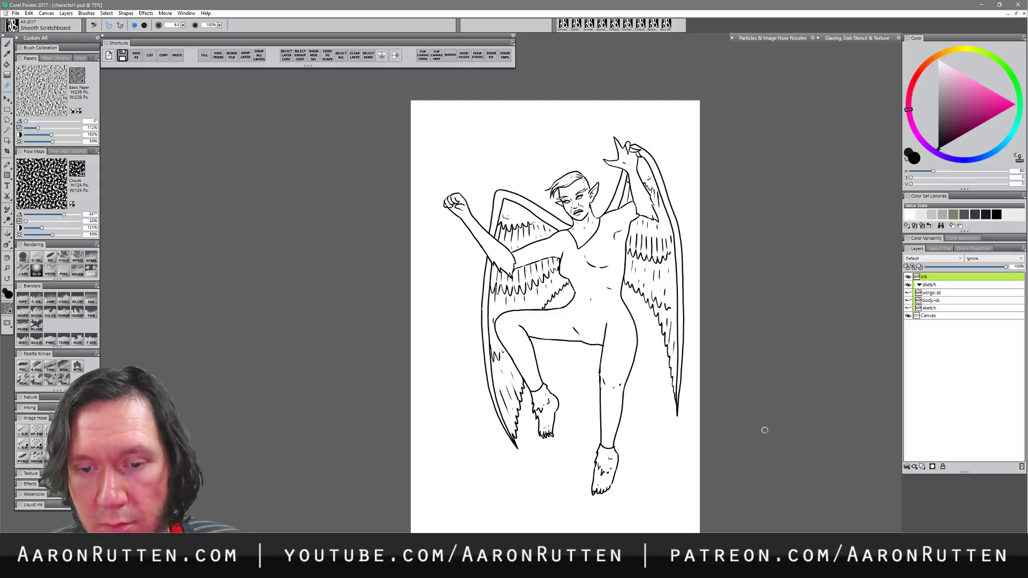
- Collapse the sketch group, add a new layer between it and the ink layer, and open the layer's name for editing
key(b)
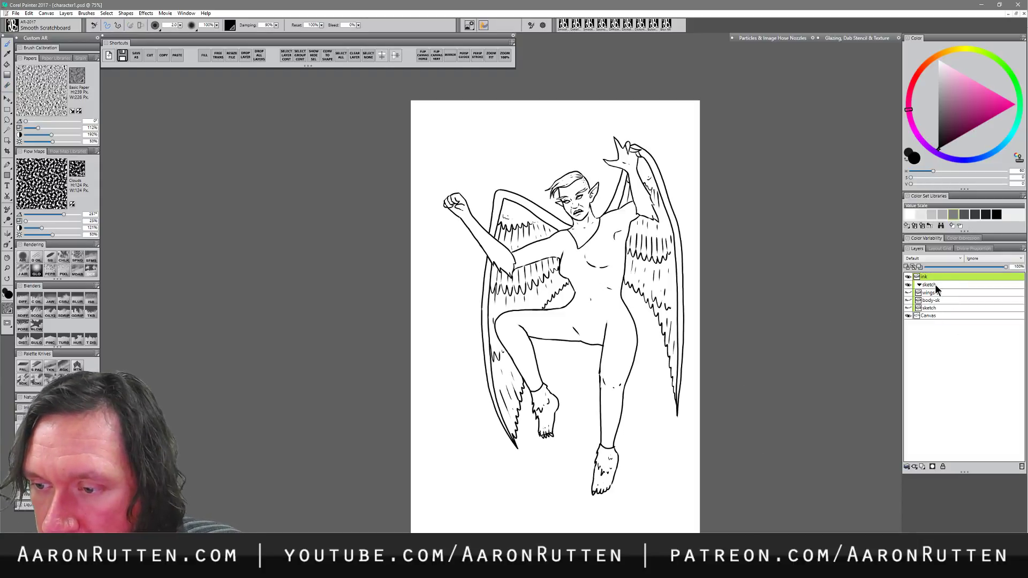
click(935, 284)
click(919, 284)
click(922, 466)
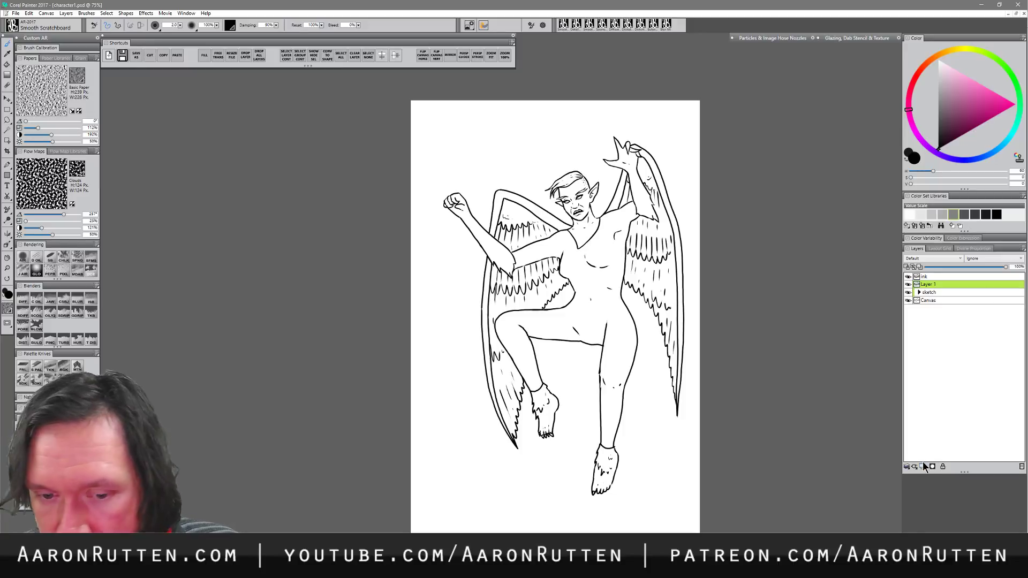
double_click(931, 285)
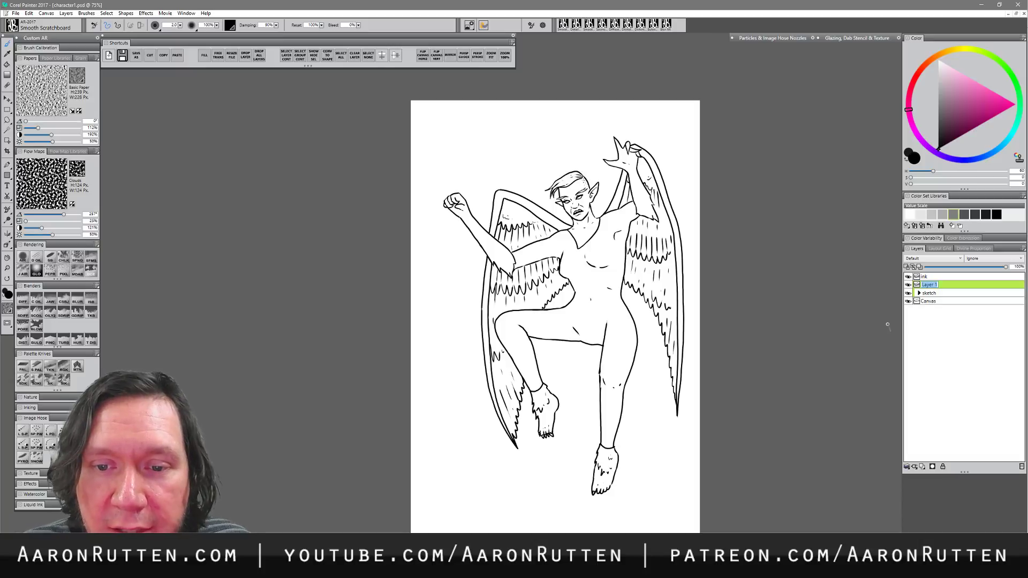
- On the ink layer, re-ink the raised thigh's underside where it meets the crotch and clean up the junction with the standing leg
key(m)
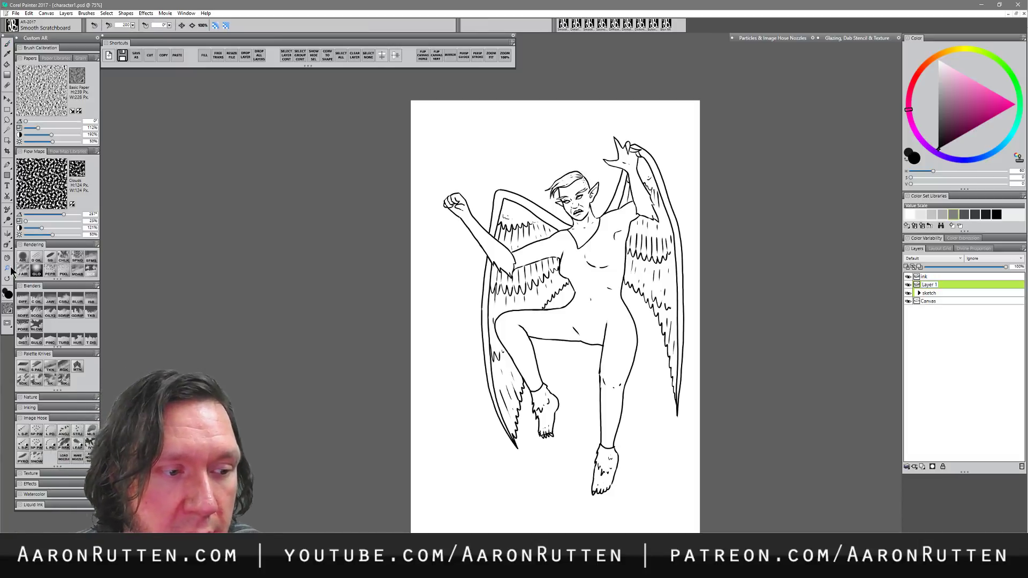
click(590, 336)
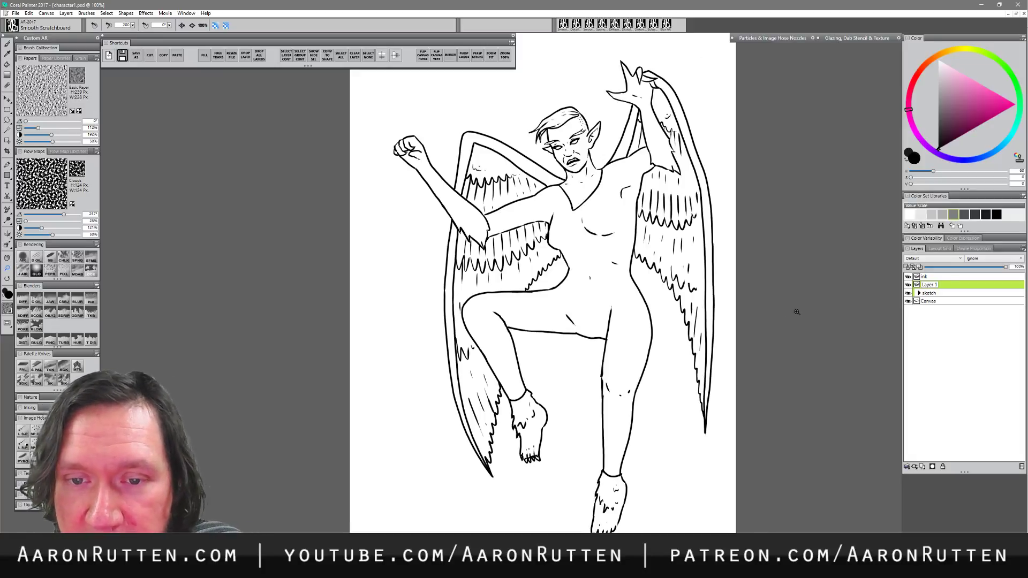
click(941, 276)
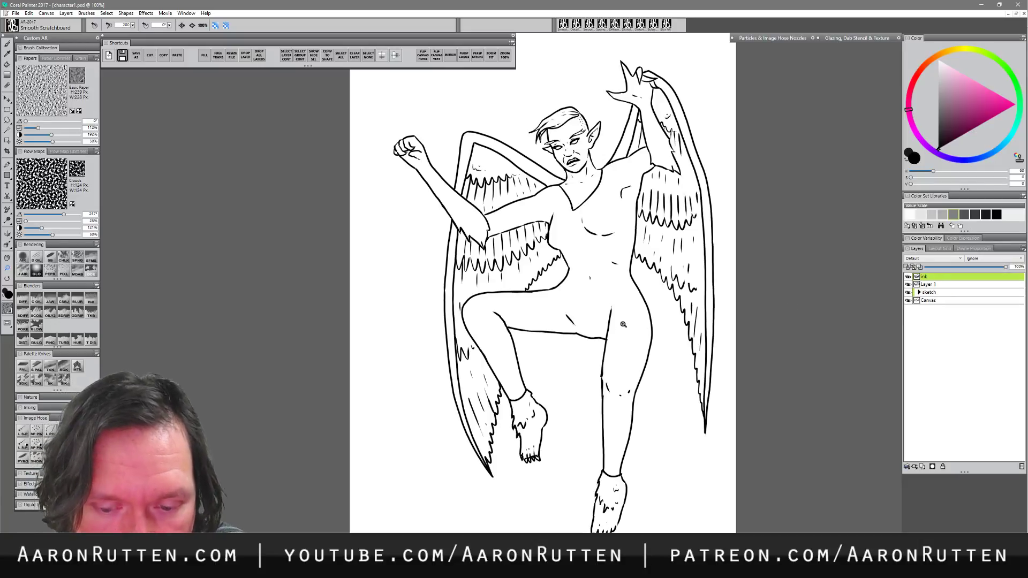
key(b)
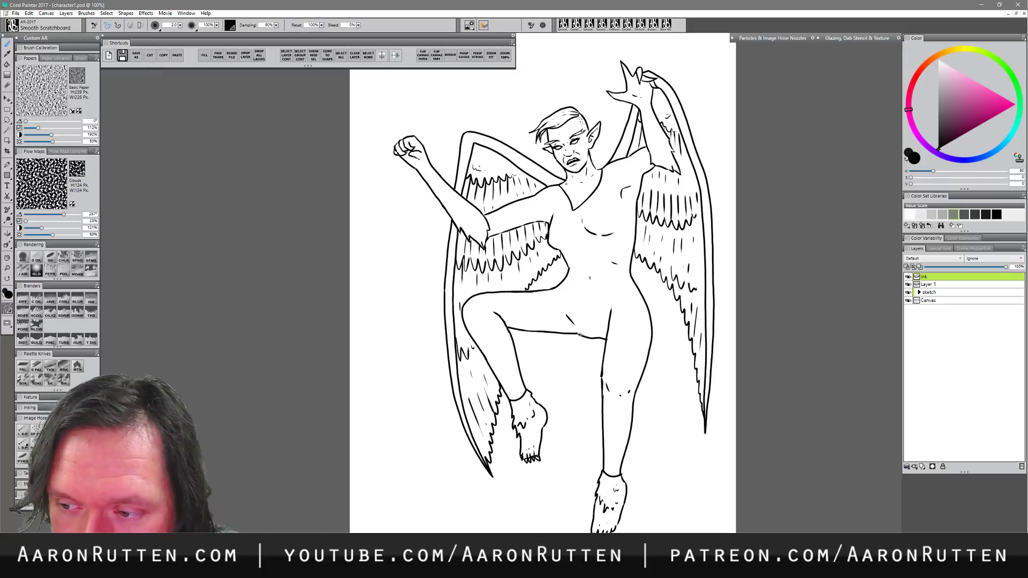
key(n)
mouse_move(583, 335)
mouse_down()
mouse_move(557, 333)
mouse_move(583, 342)
mouse_move(557, 334)
mouse_move(596, 339)
mouse_up()
key(b)
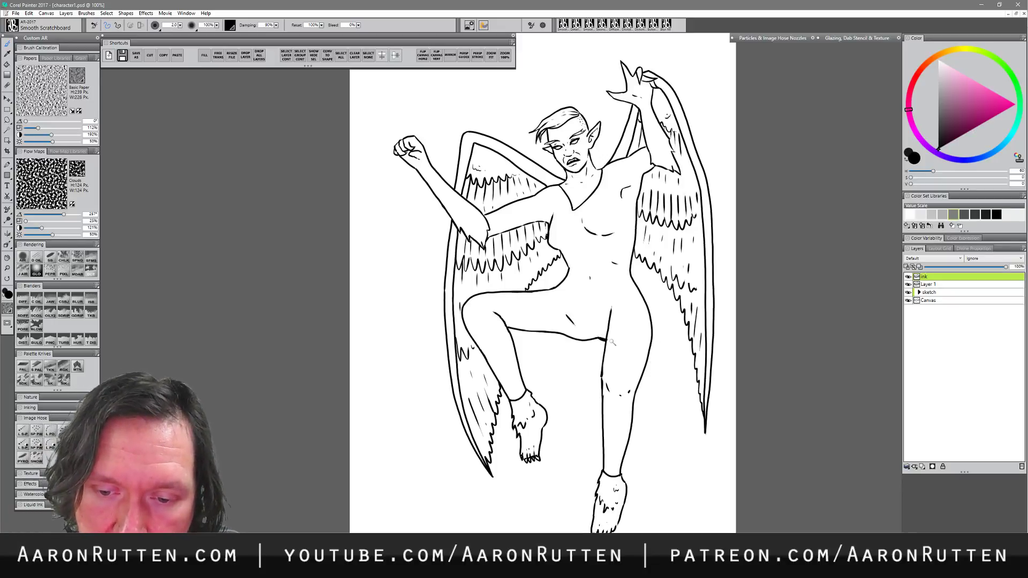
key(n)
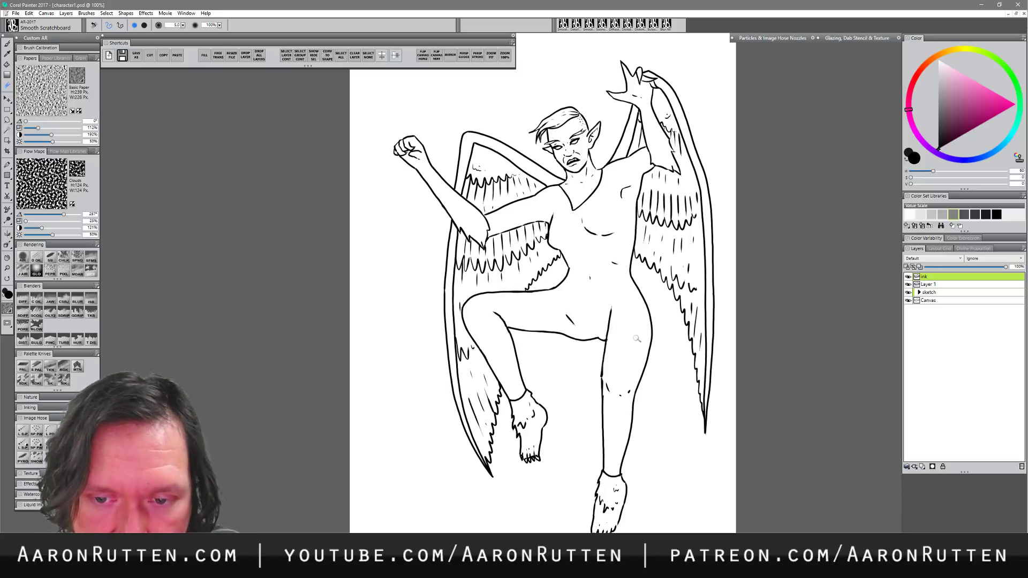
key(b)
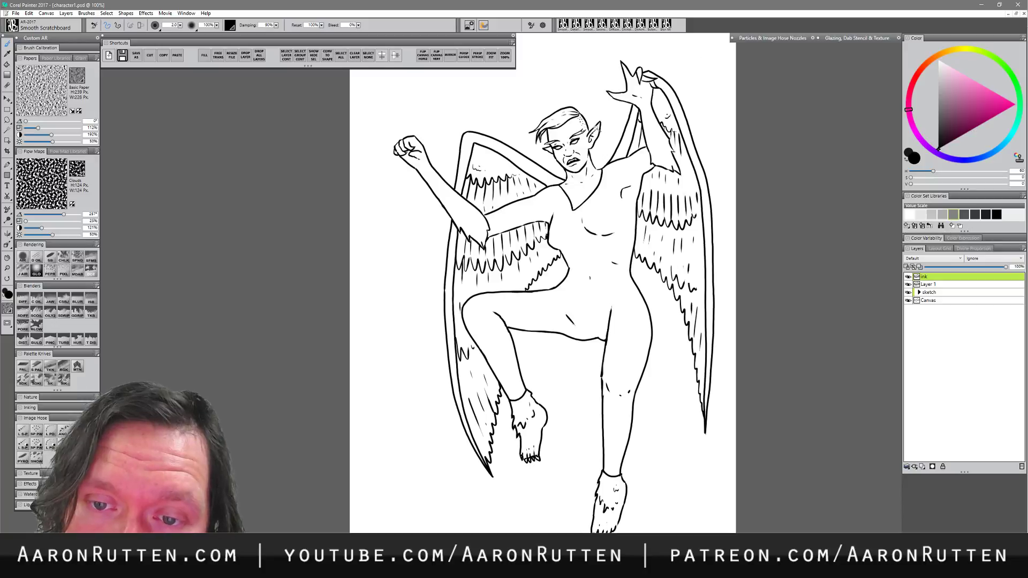
- Touch up the inked line of the near pointed ear and erase a bit of ink at the far ear
drag(598, 127, 593, 134)
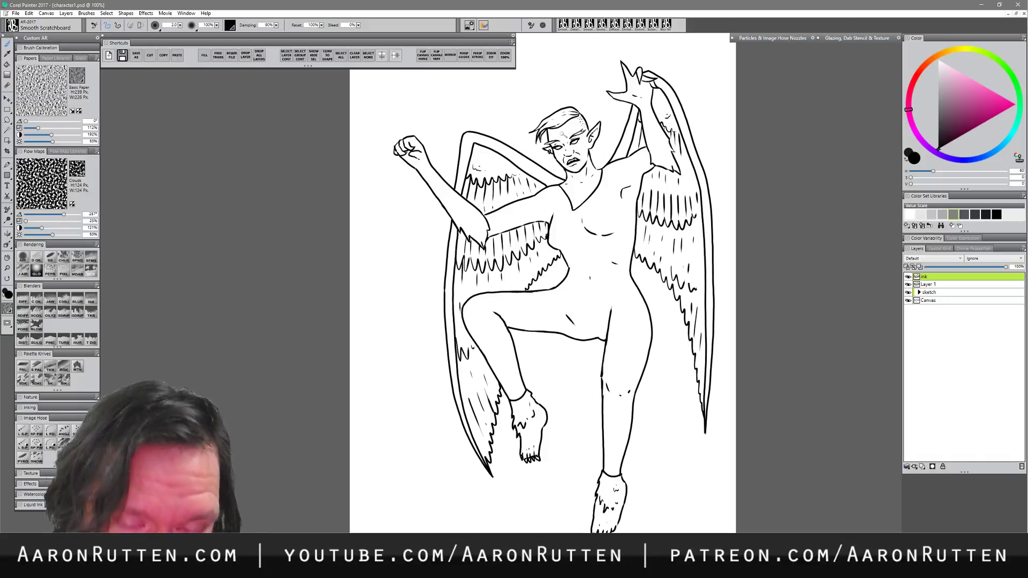
key(n)
drag(550, 151, 550, 153)
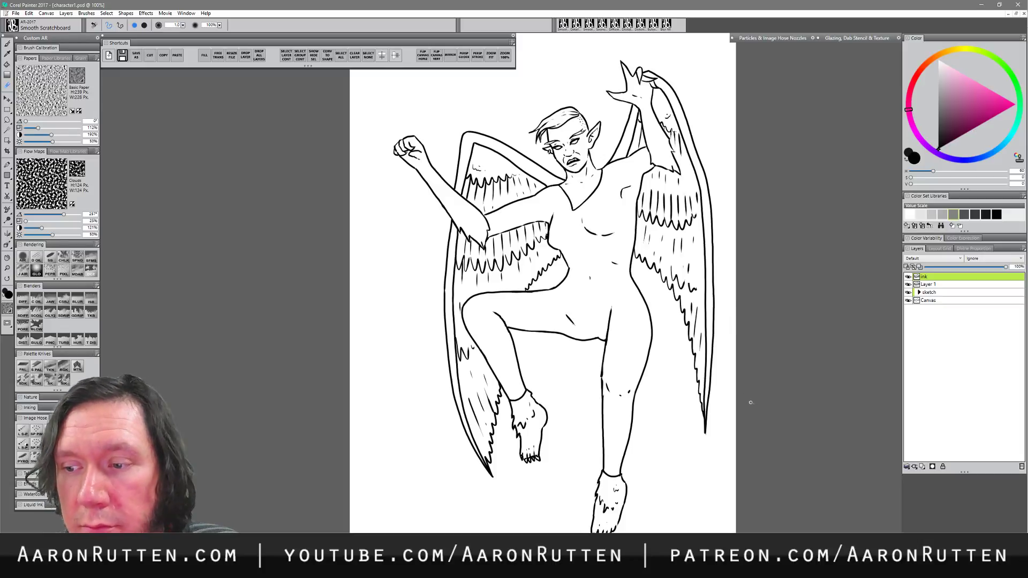
- Rename the new layer below the ink layer as "suit"
click(927, 285)
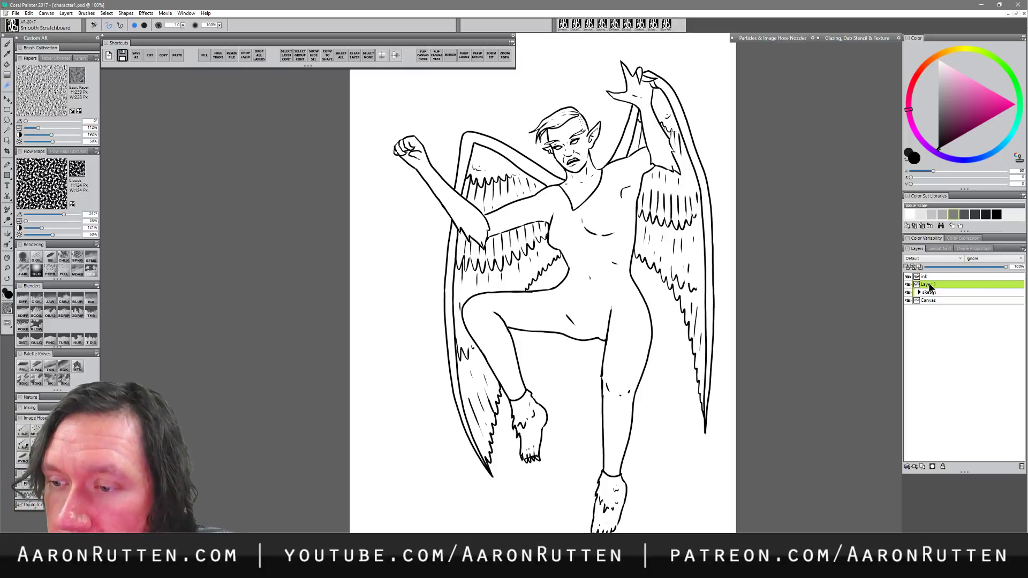
double_click(928, 285)
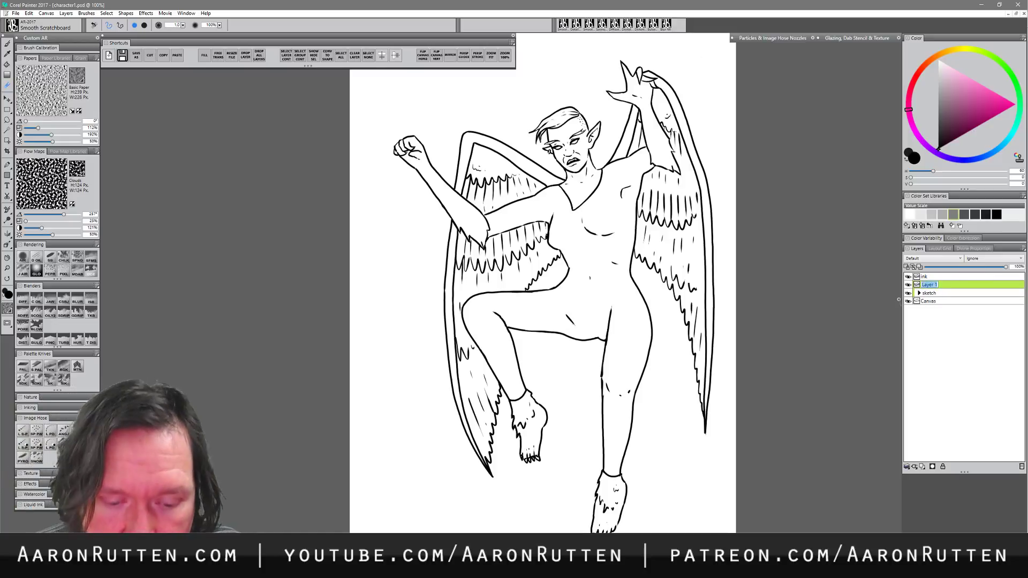
text(sui)
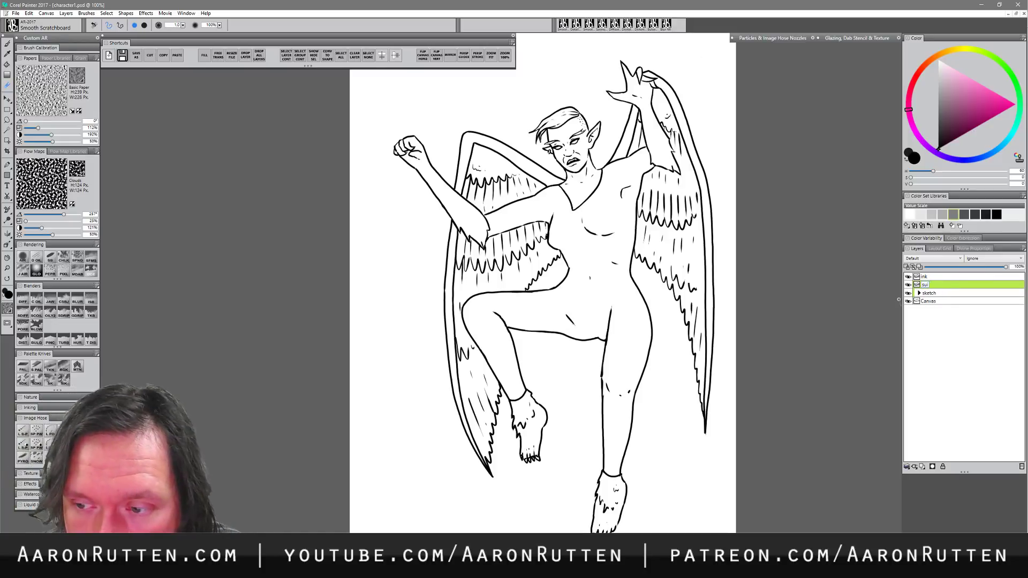
text(t)
key(Return)
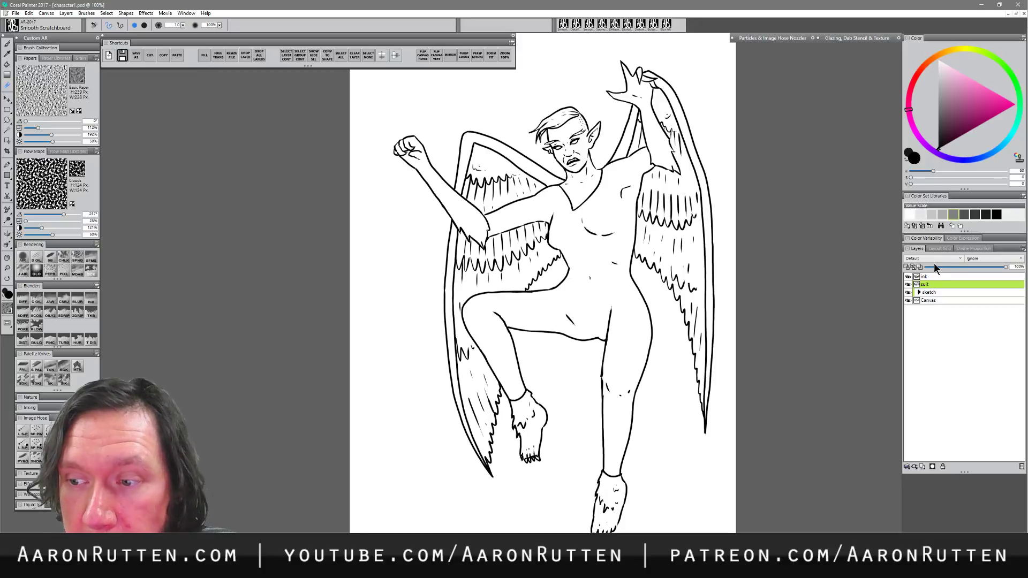
- Add two layers above the suit layer, rename the lower one "skin" and move it beneath the suit layer
click(921, 466)
click(921, 466)
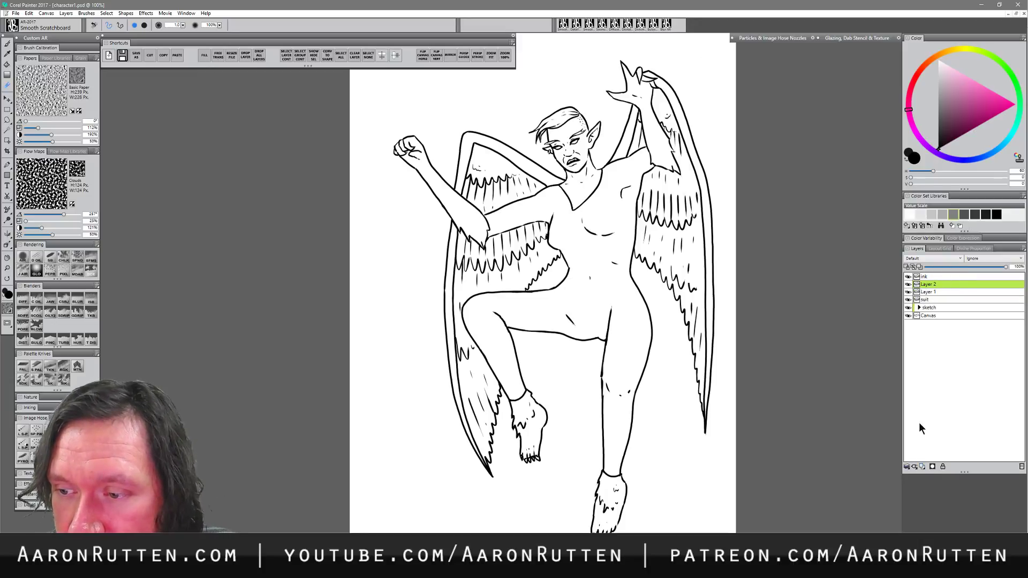
click(926, 292)
double_click(928, 292)
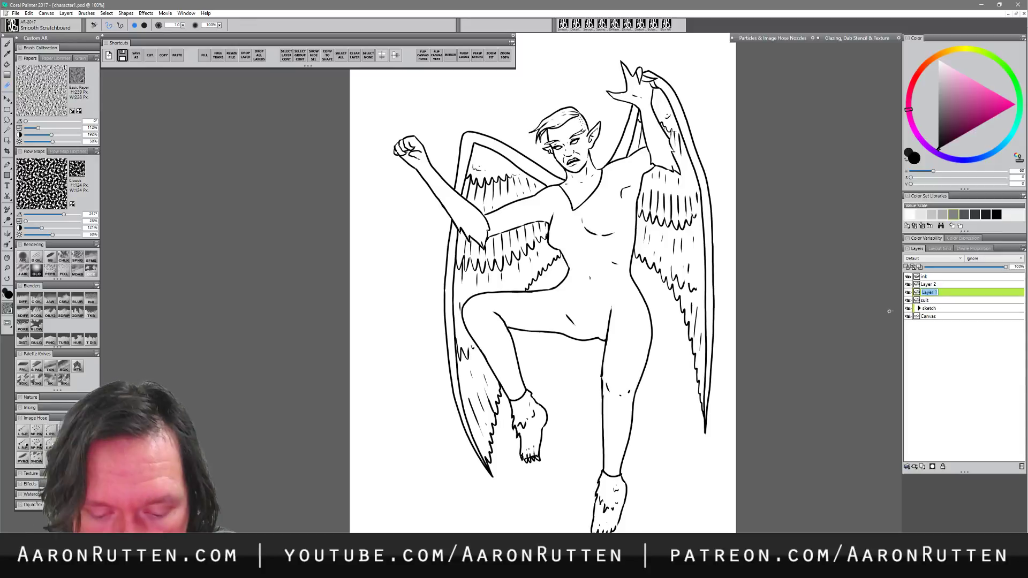
text(skin)
key(Return)
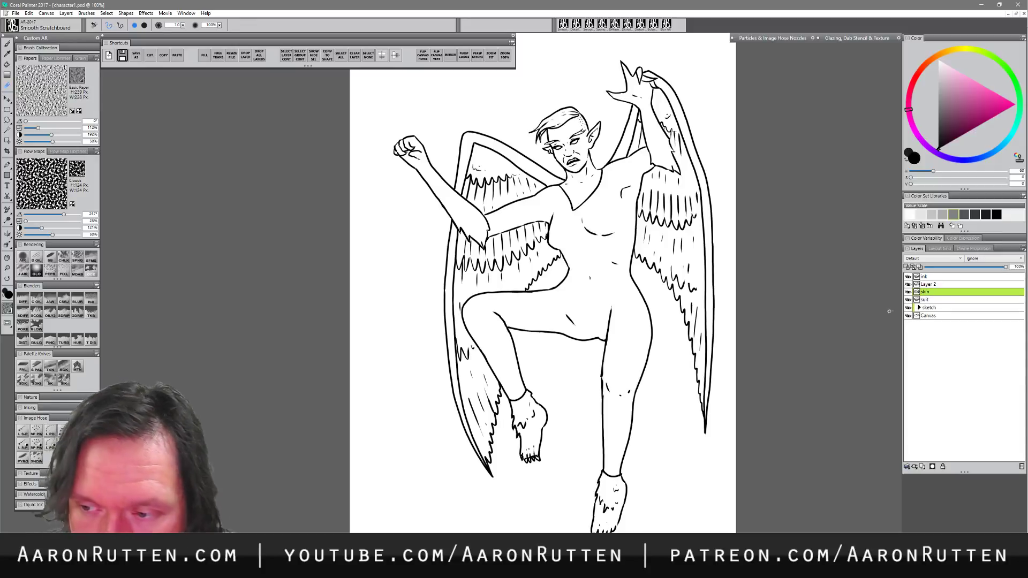
drag(929, 293, 930, 303)
- Rename the other new layer, directly below the ink layer, as "hair"
double_click(931, 284)
text(hair)
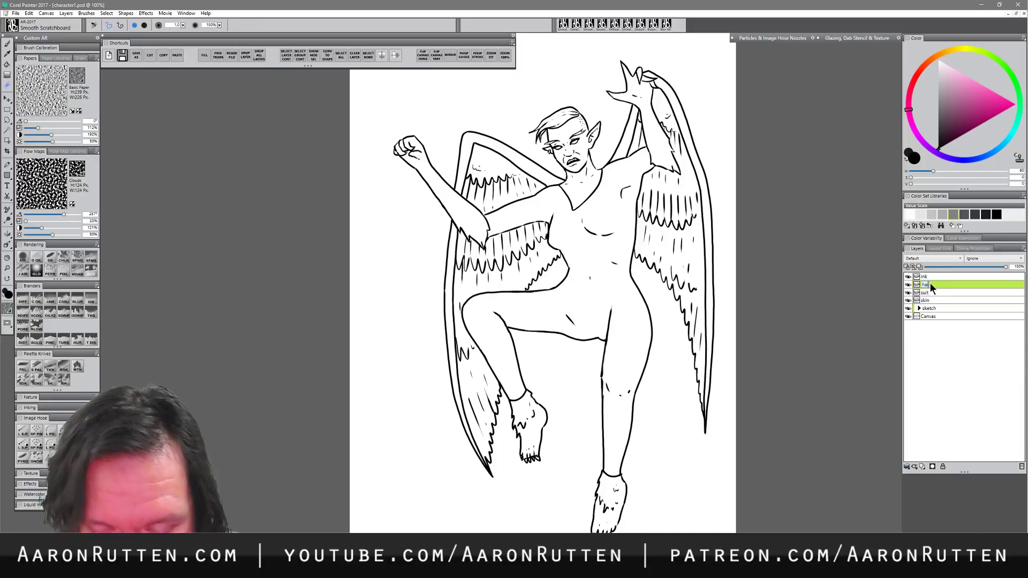
key(Return)
- Add a layer above the hair layer and name it "eyes"
click(922, 466)
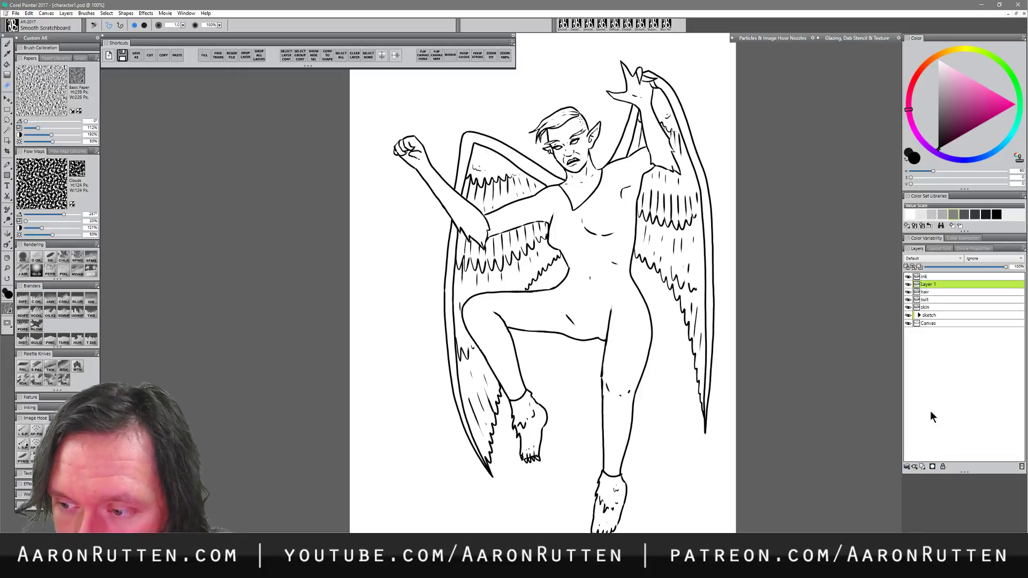
double_click(929, 284)
text(eyes)
key(Return)
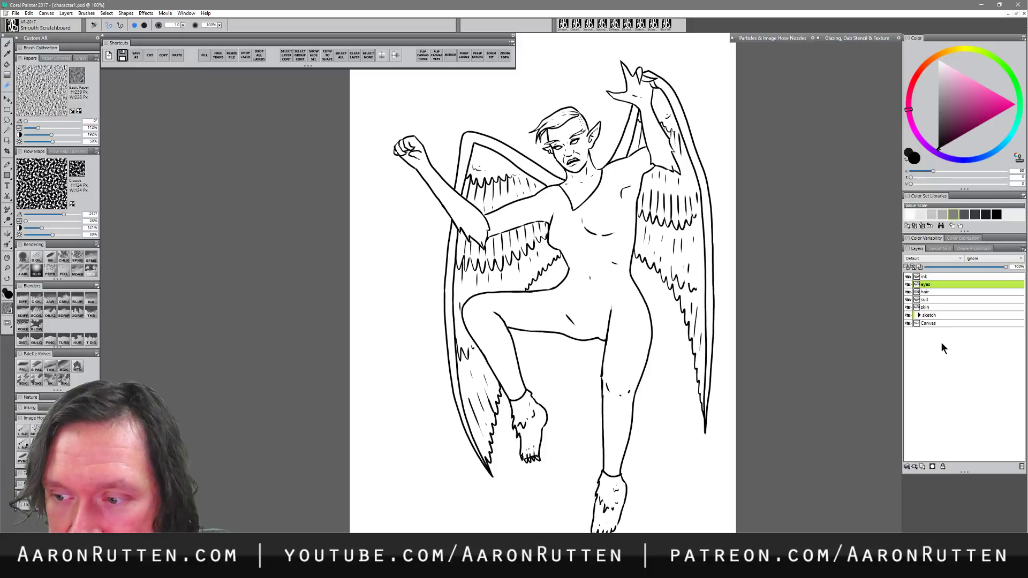
- Add a layer above the eyes layer and name it "fur"
click(922, 466)
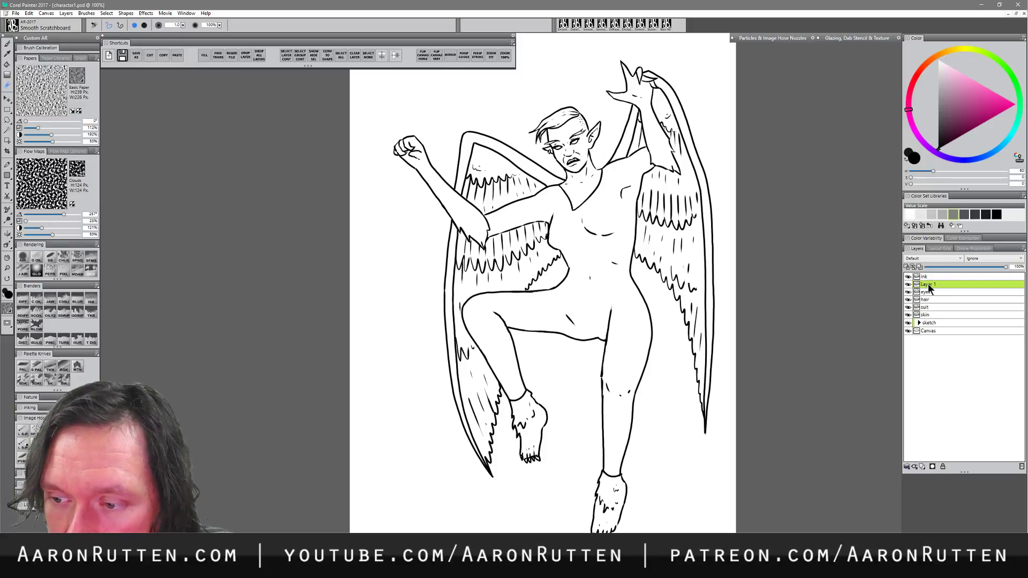
double_click(928, 284)
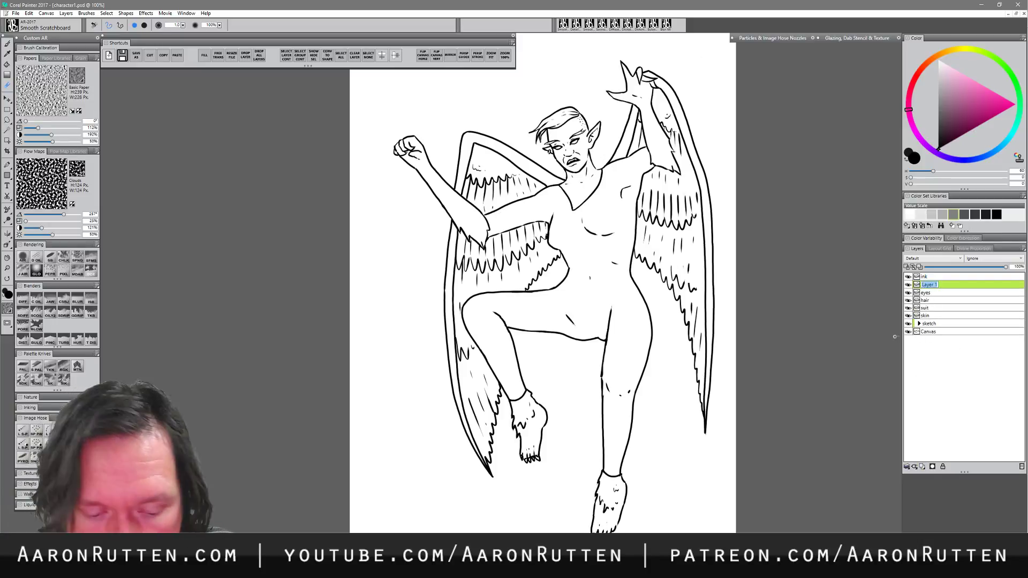
text(fur)
key(Return)
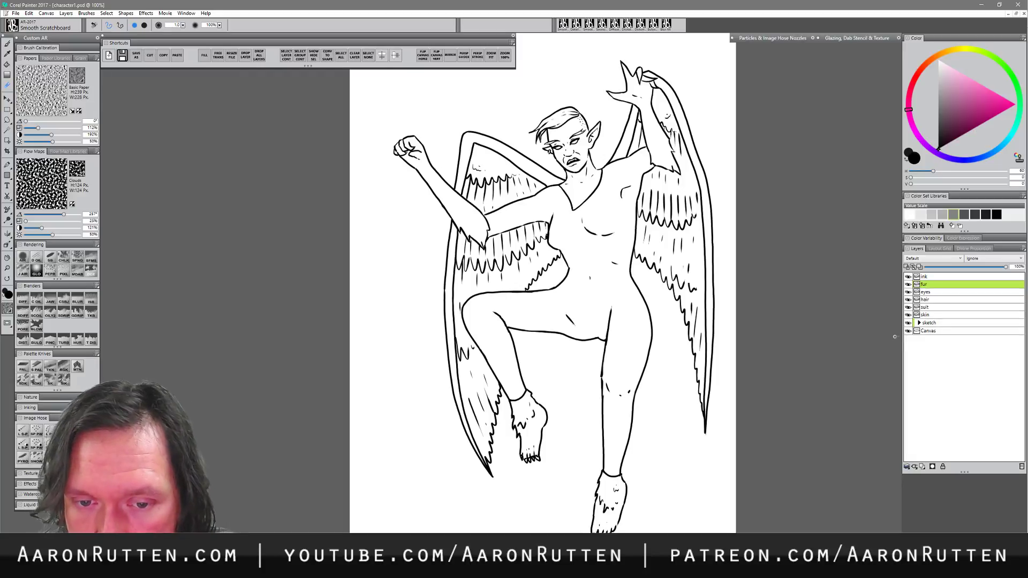
- Add another layer, move it between the skin layer and the sketch group, and name it "wings"
click(938, 315)
click(922, 465)
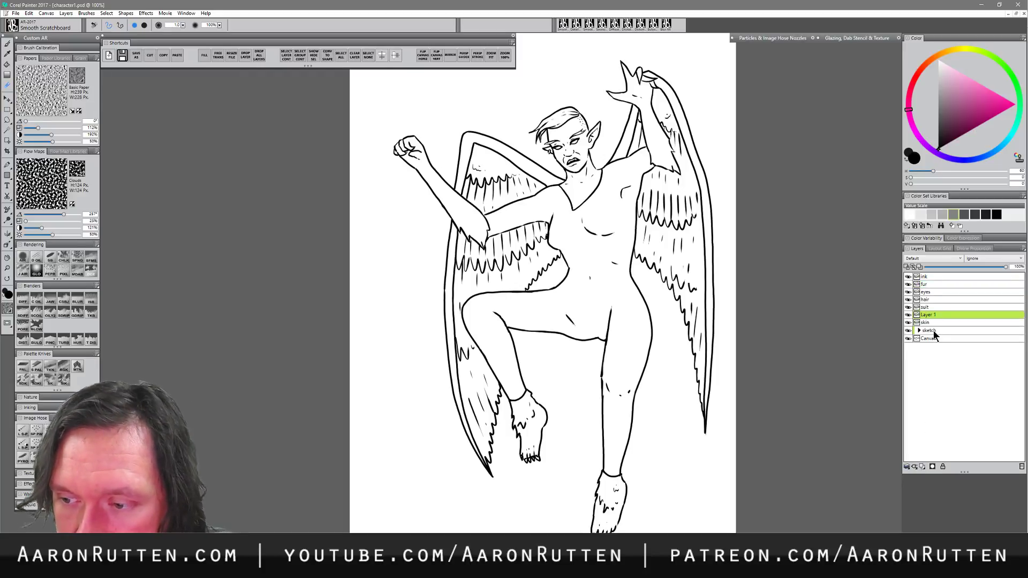
drag(928, 322, 929, 326)
double_click(929, 323)
text(w)
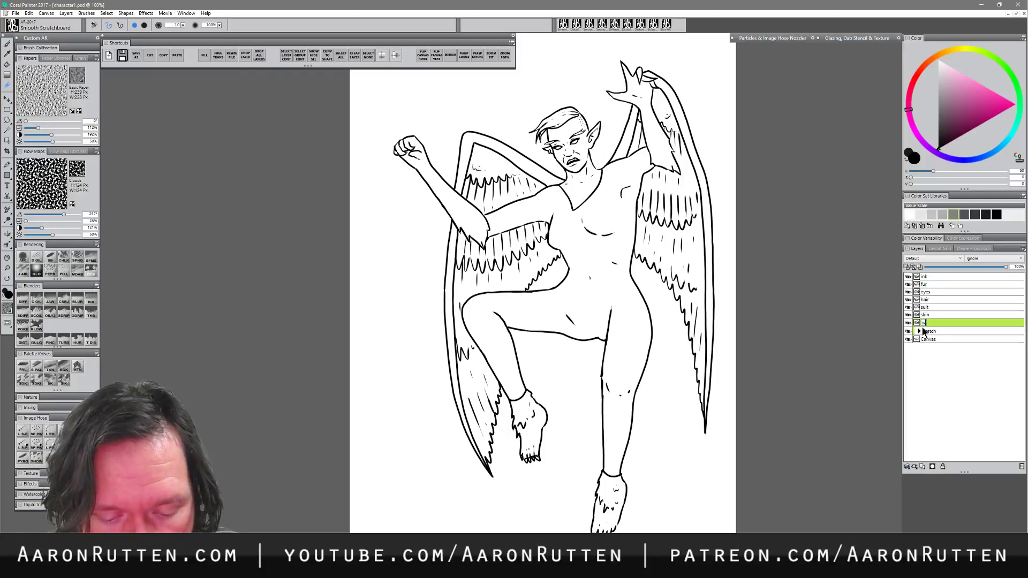
text(ings)
key(Return)
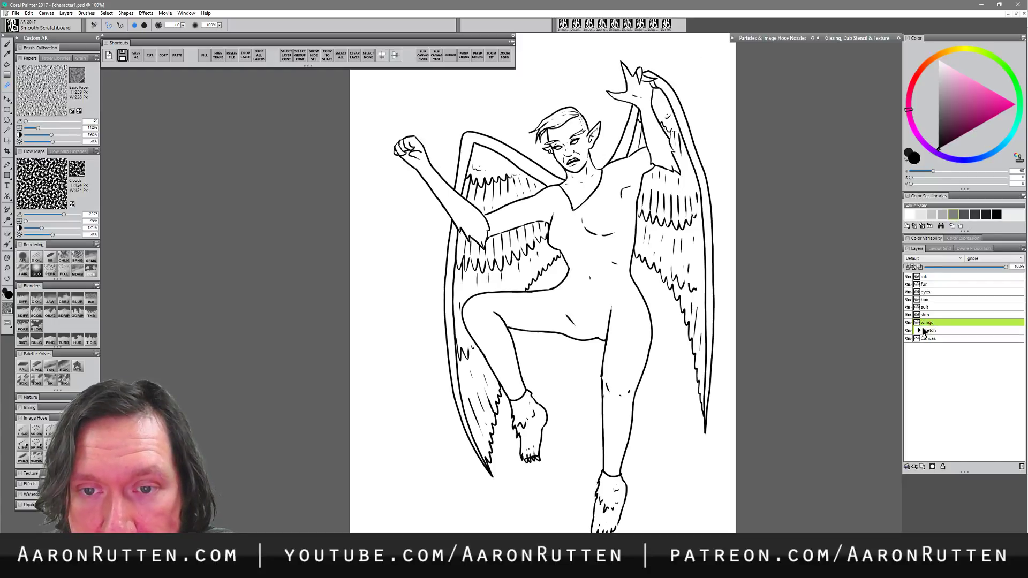
- Select the fur layer and set the painting colour to a saturated orange-red
click(931, 283)
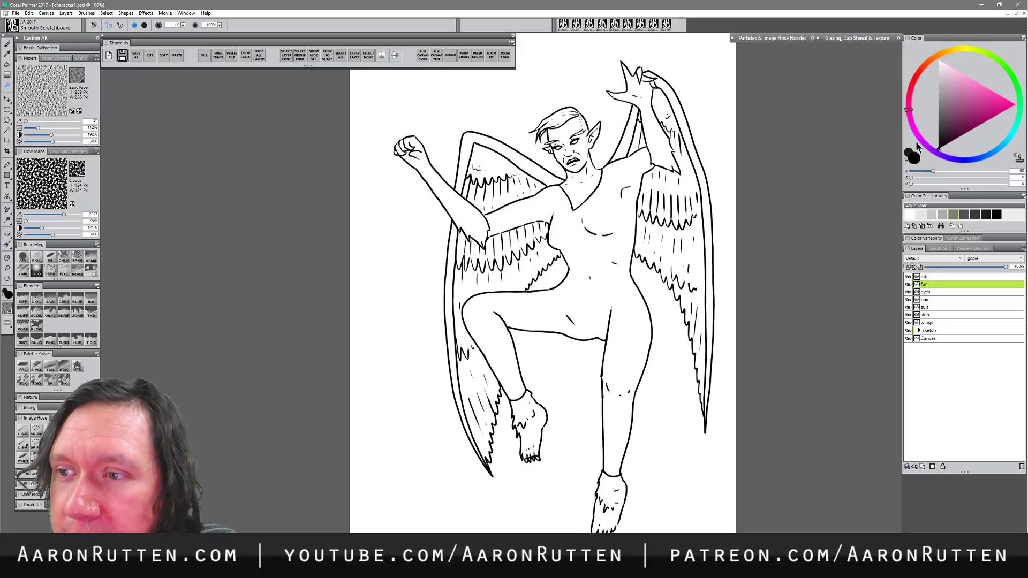
click(915, 78)
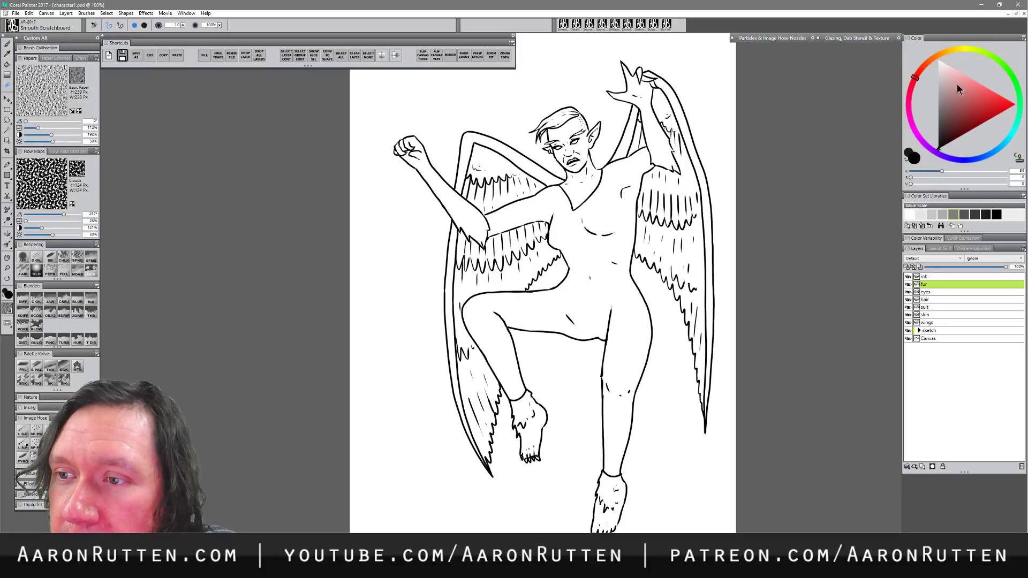
click(920, 70)
click(1006, 106)
drag(1006, 106, 998, 101)
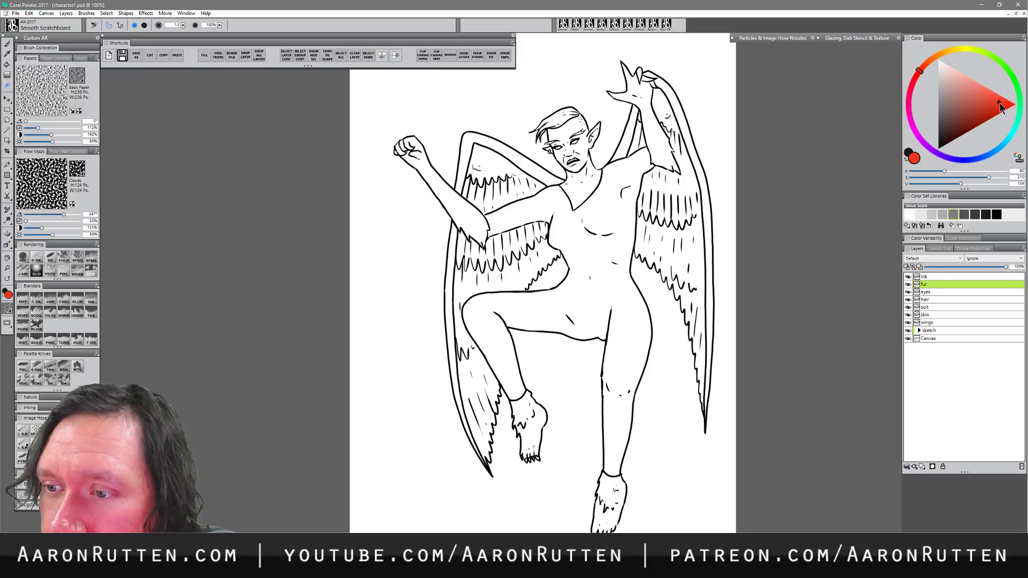
click(923, 67)
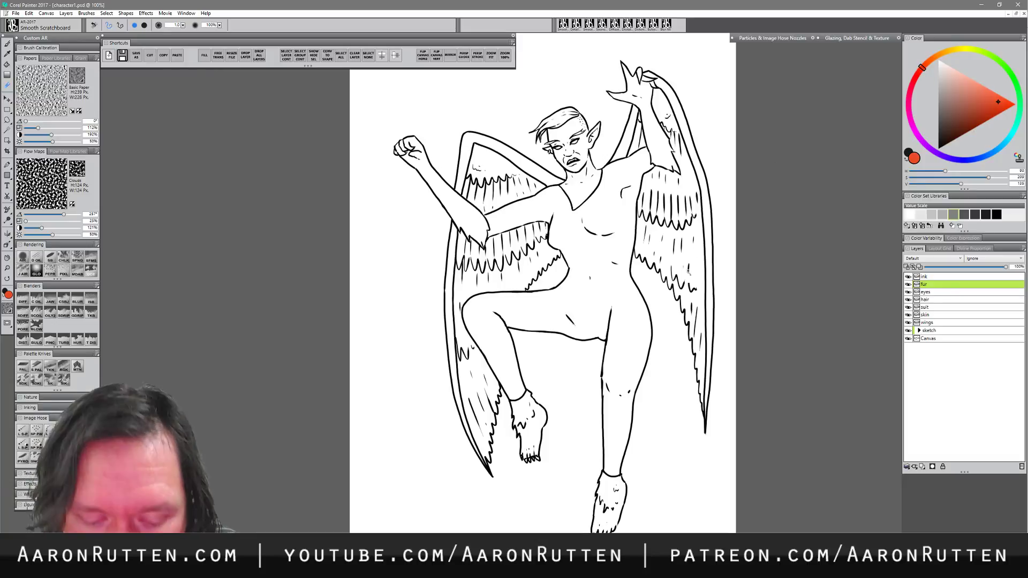
- Trace the raised hand and furry forearm with an orange-red outline just inside the ink lines on the fur layer
key(b)
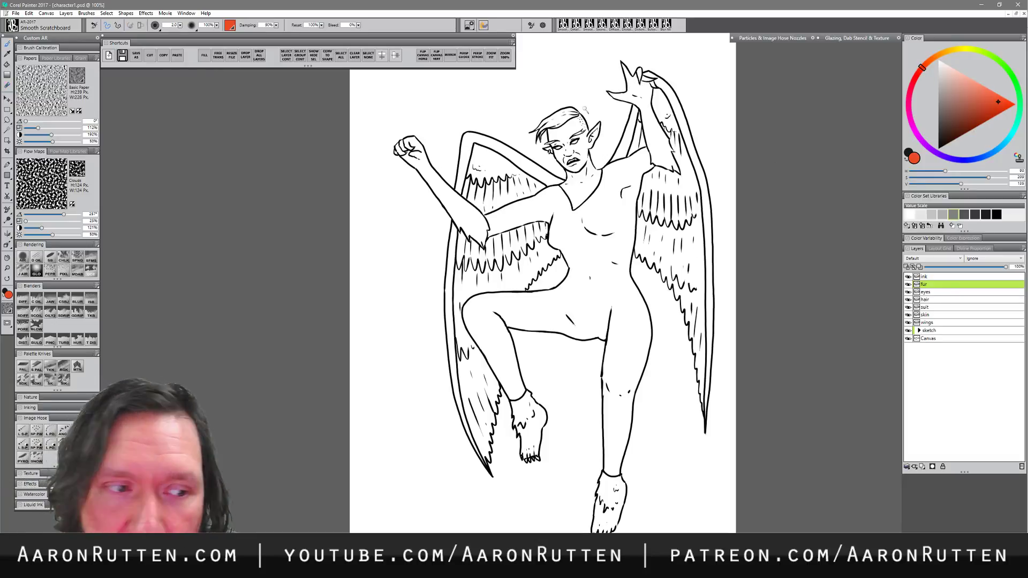
click(7, 267)
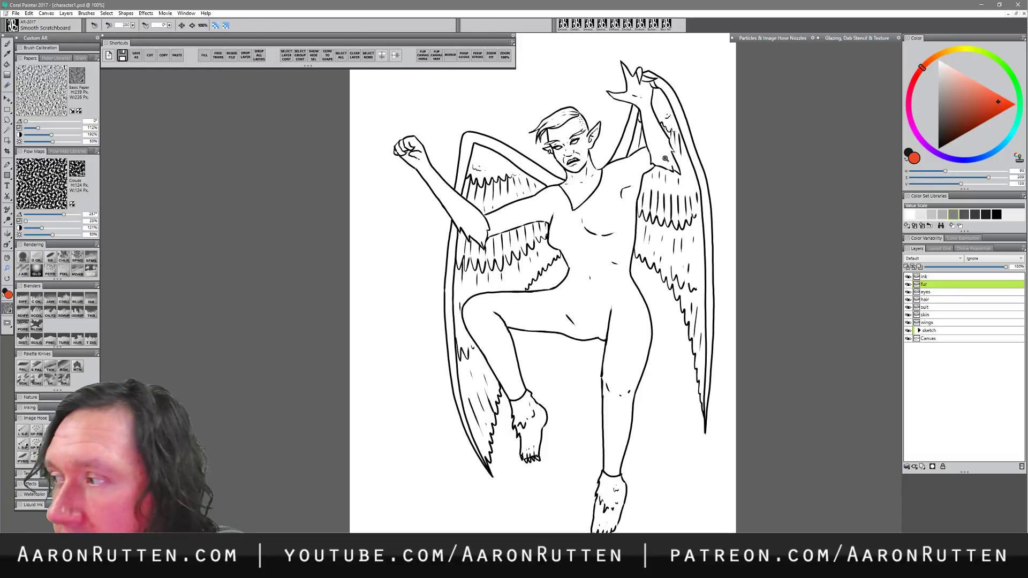
click(644, 182)
drag(644, 182, 608, 308)
key(b)
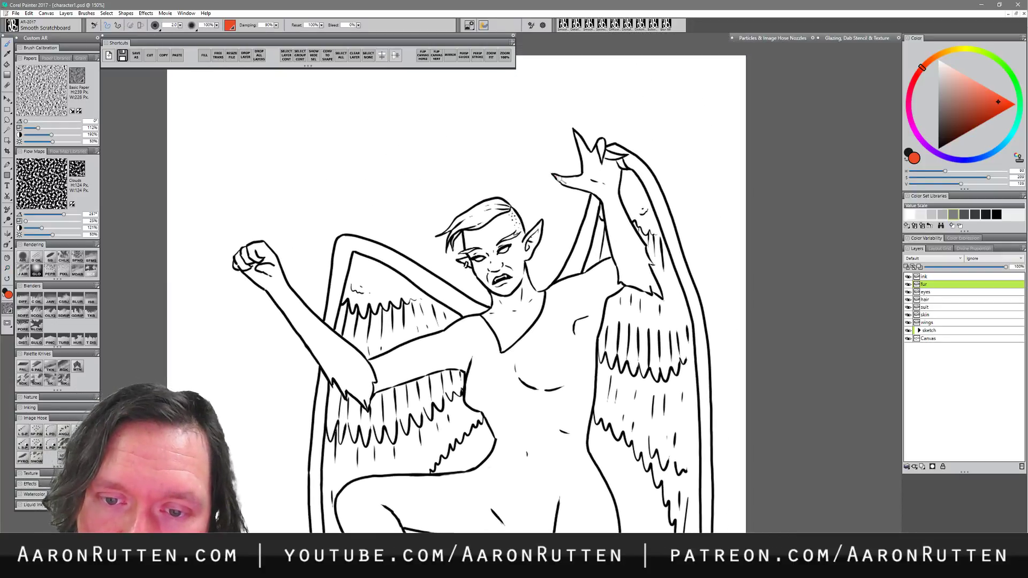
mouse_move(553, 175)
mouse_down()
mouse_move(587, 174)
mouse_move(574, 130)
mouse_move(591, 156)
mouse_move(602, 139)
mouse_move(610, 156)
mouse_move(625, 156)
mouse_move(612, 190)
mouse_move(562, 181)
mouse_move(601, 199)
mouse_move(621, 281)
mouse_move(662, 294)
mouse_move(650, 268)
mouse_up()
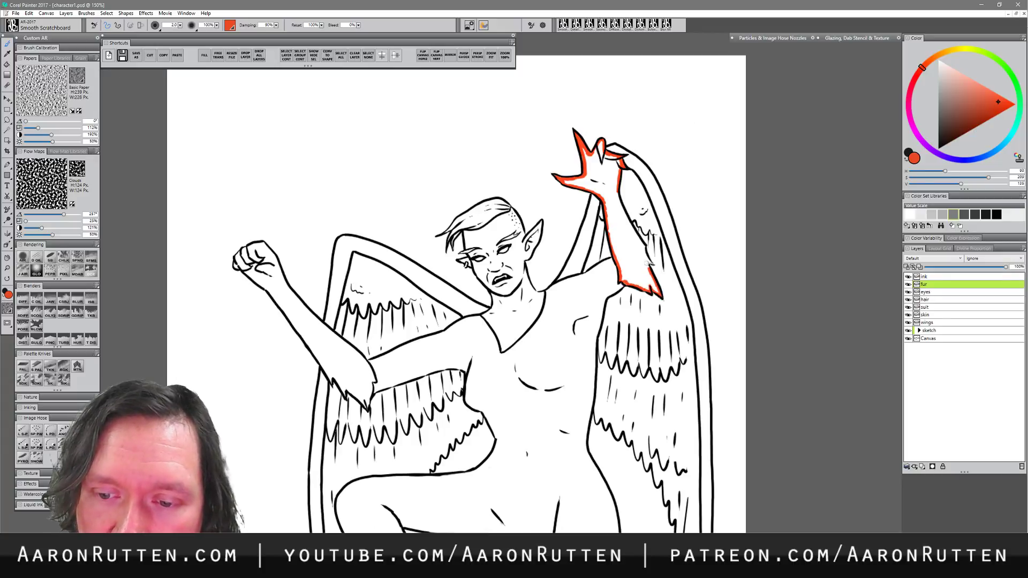
drag(618, 197, 647, 248)
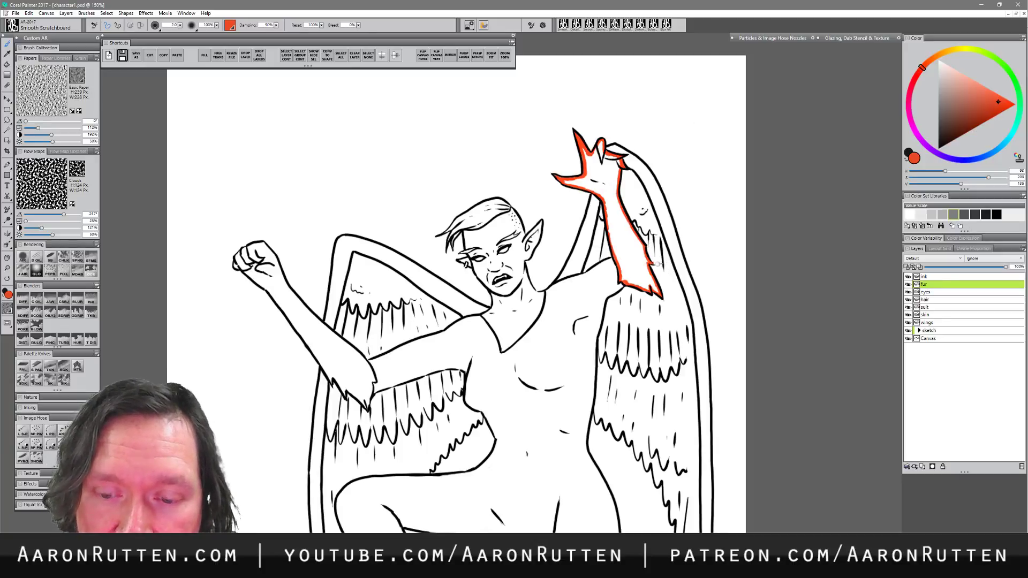
key(n)
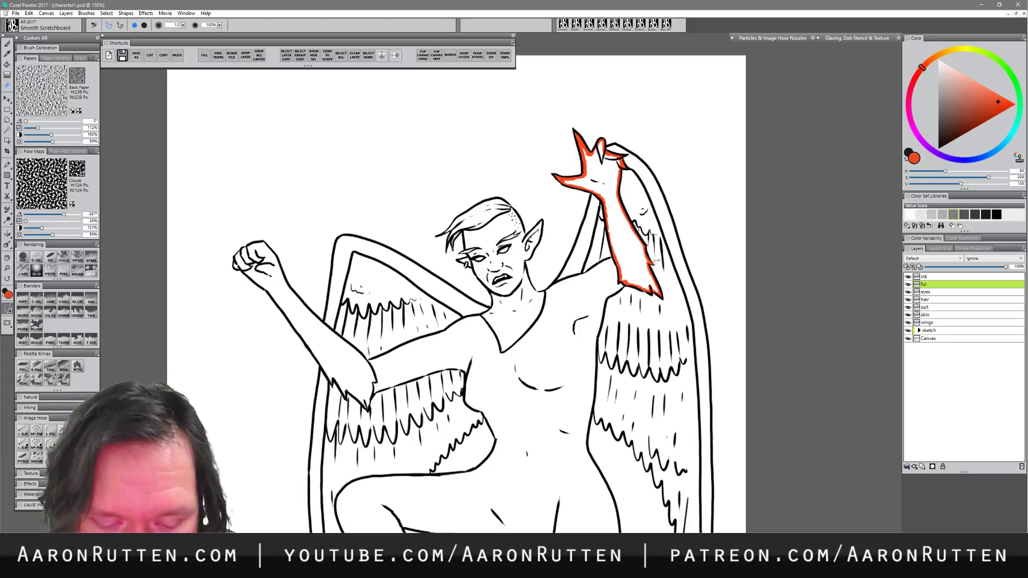
- Fill the outlined raised hand and furry forearm with the orange-red colour on the fur layer
key(k)
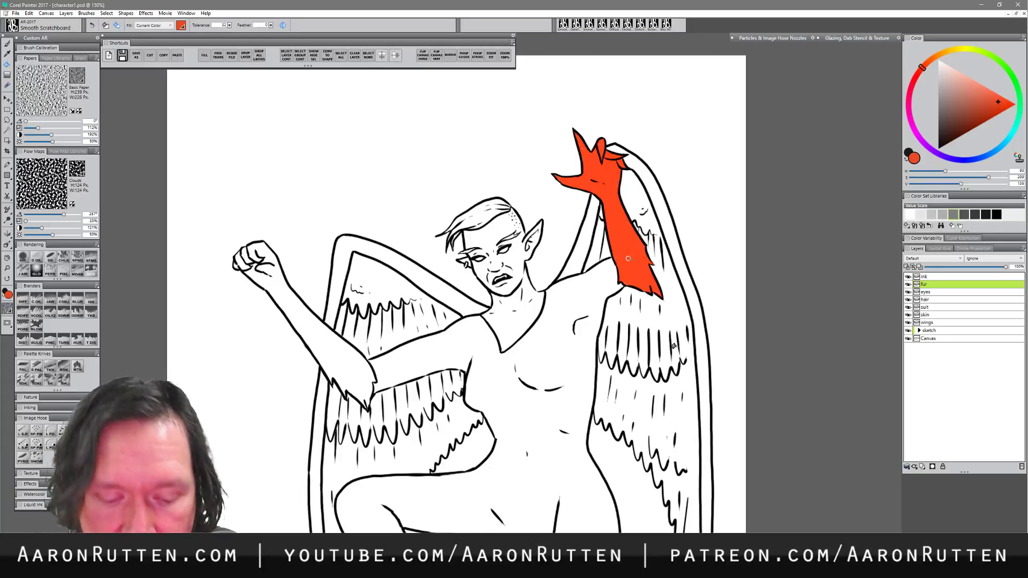
key(b)
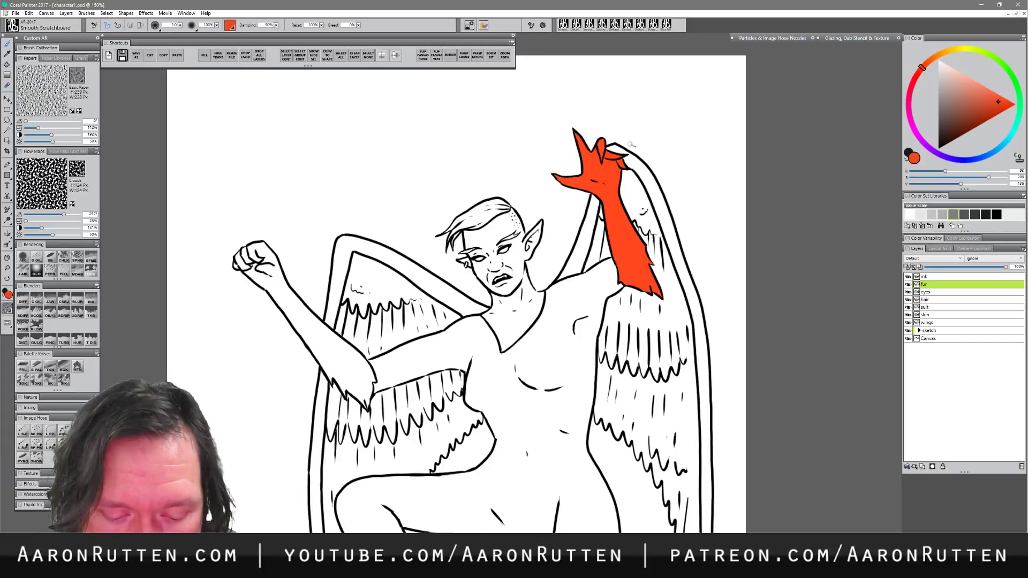
key(n)
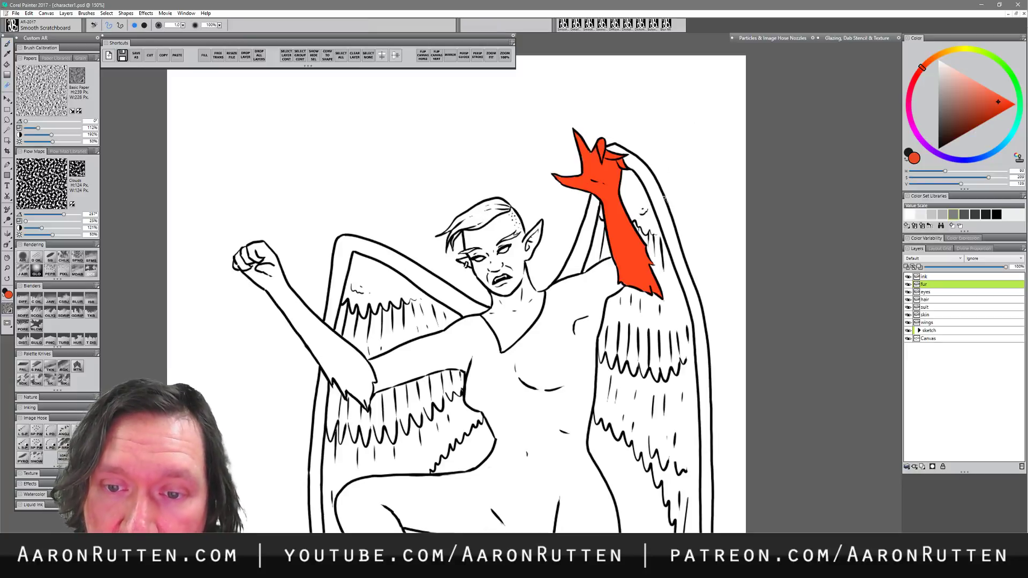
key(b)
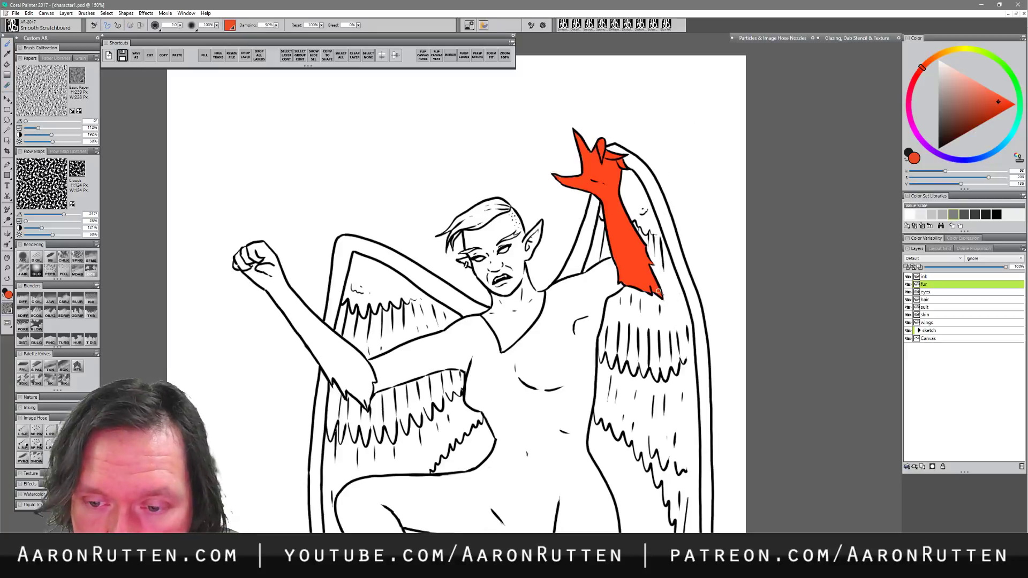
- Outline the clenched fist and its furry forearm in orange-red just inside the ink lines and fill the shape
drag(519, 358, 645, 333)
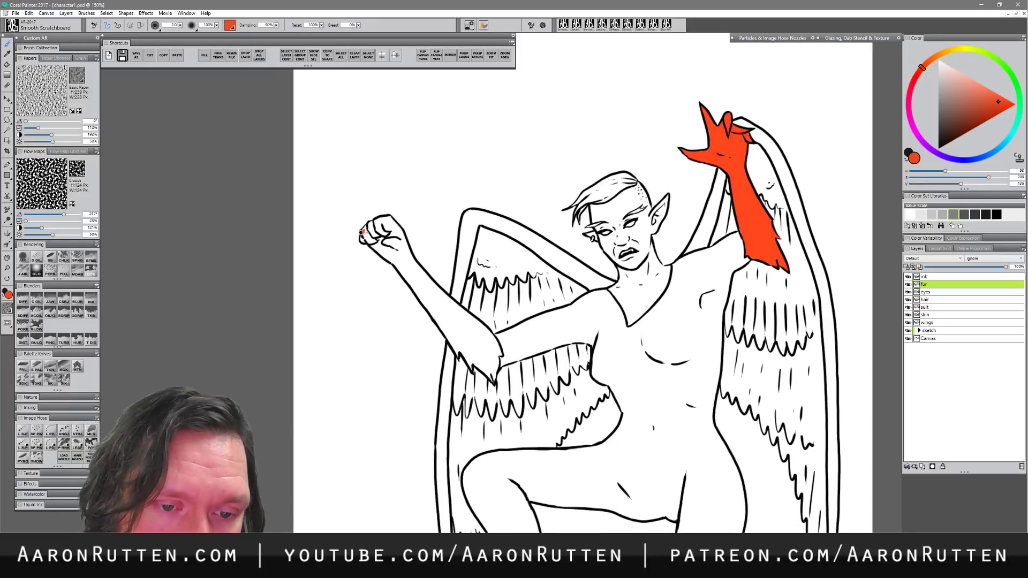
mouse_move(363, 239)
mouse_down()
mouse_move(404, 269)
mouse_move(459, 356)
mouse_up()
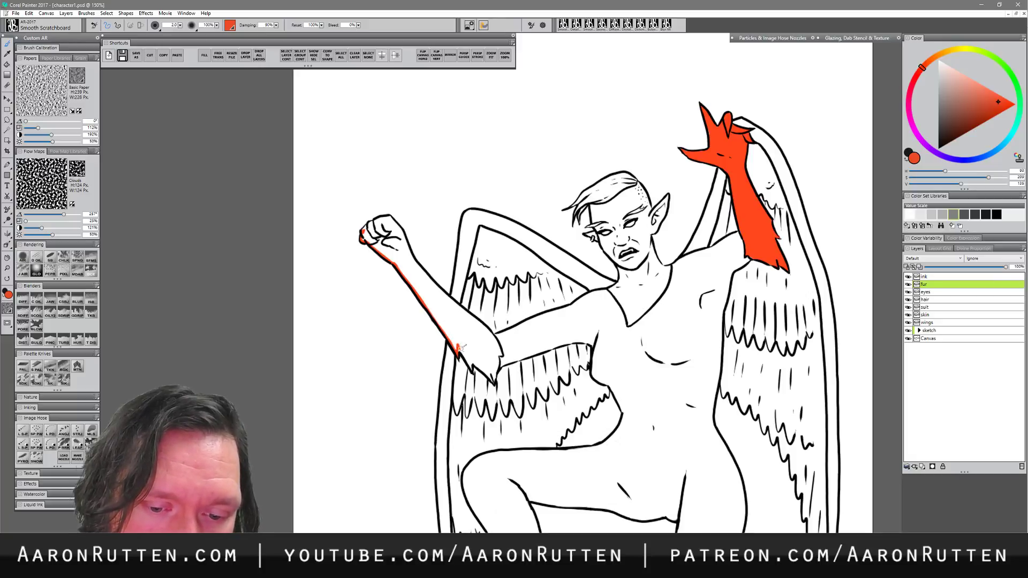
mouse_move(463, 354)
mouse_down()
mouse_move(494, 382)
mouse_move(501, 357)
mouse_up()
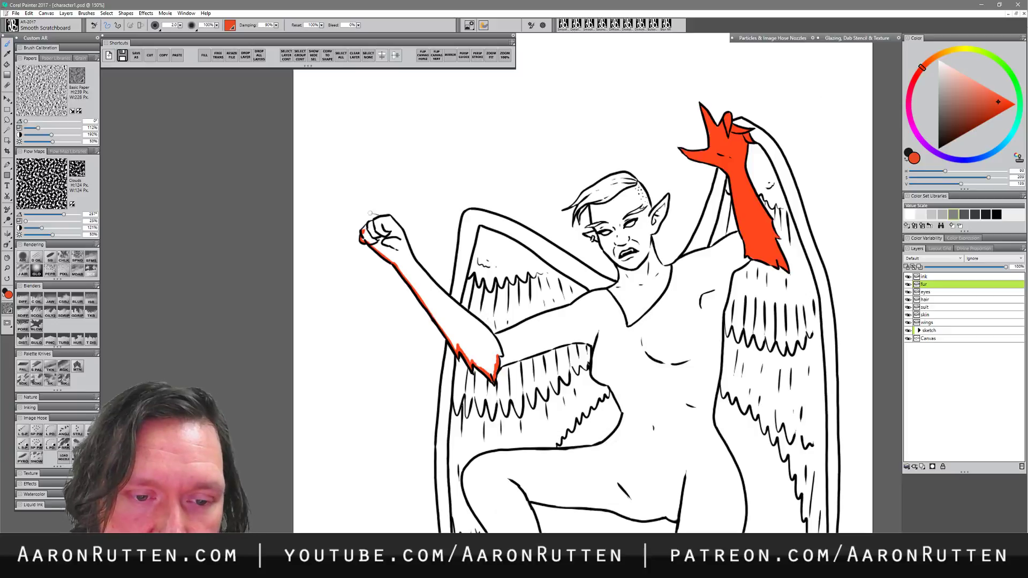
mouse_move(366, 236)
mouse_down()
mouse_move(401, 204)
mouse_move(385, 215)
mouse_move(422, 269)
mouse_move(494, 334)
mouse_up()
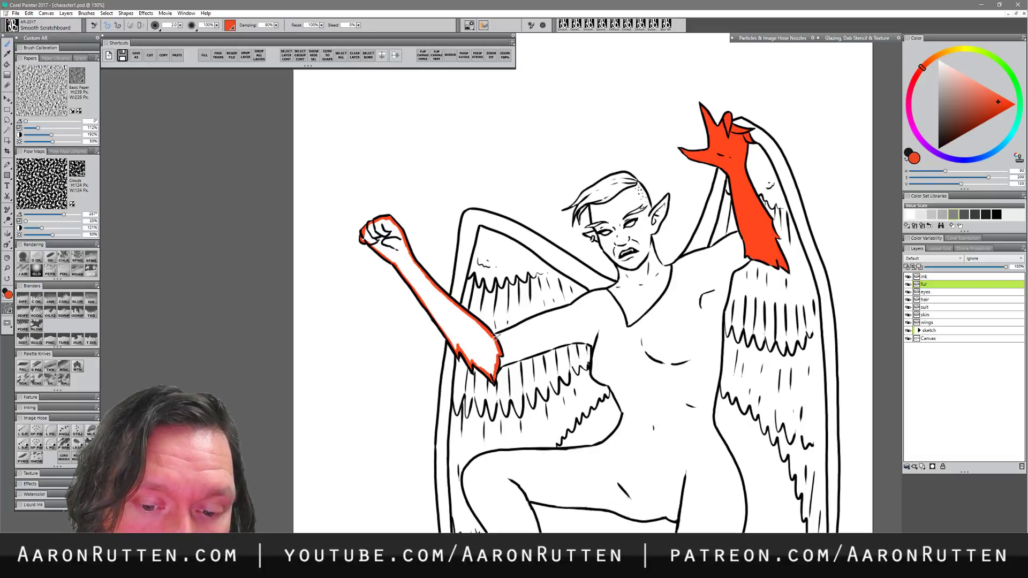
key(k)
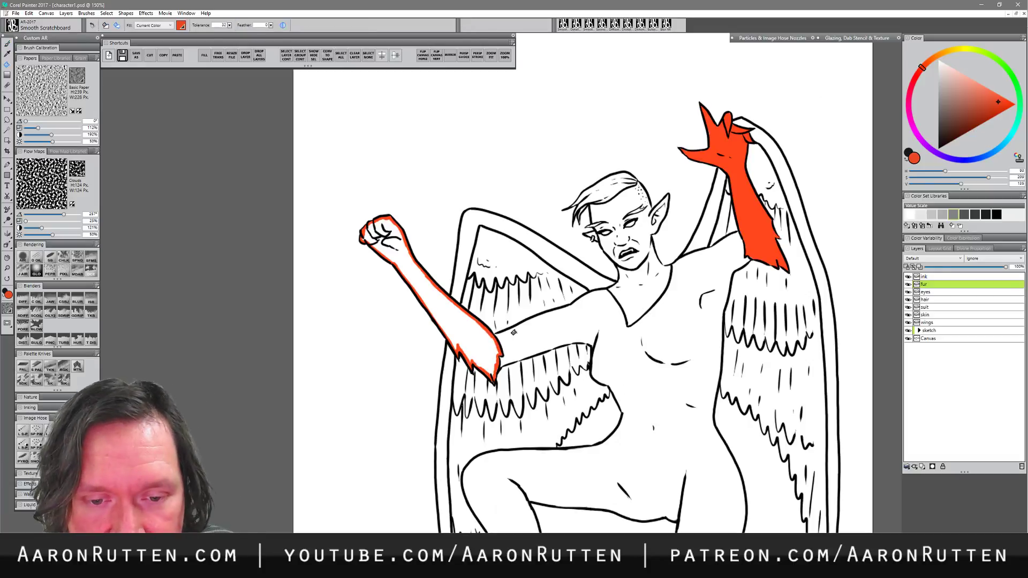
click(457, 321)
key(b)
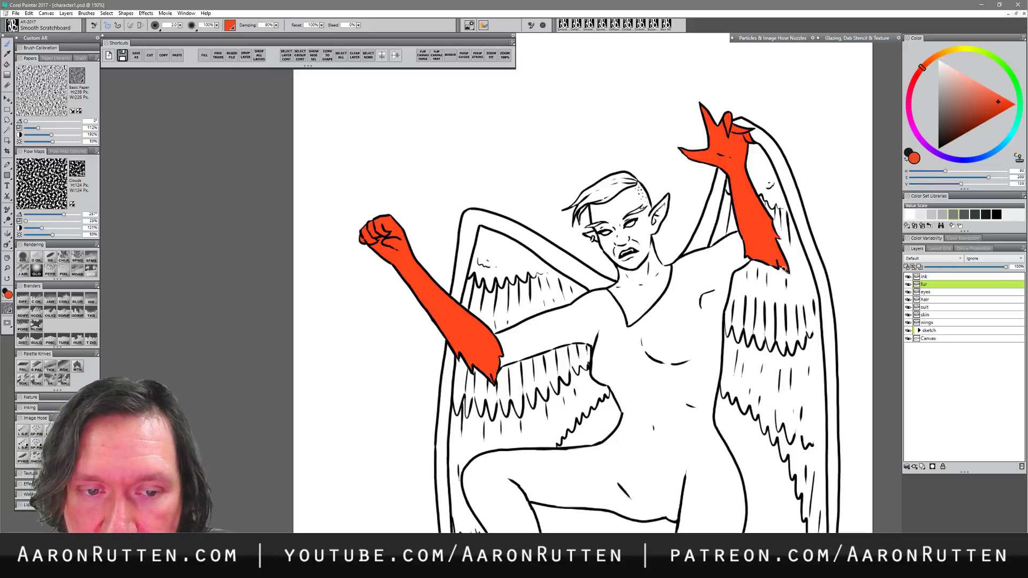
drag(783, 270, 779, 274)
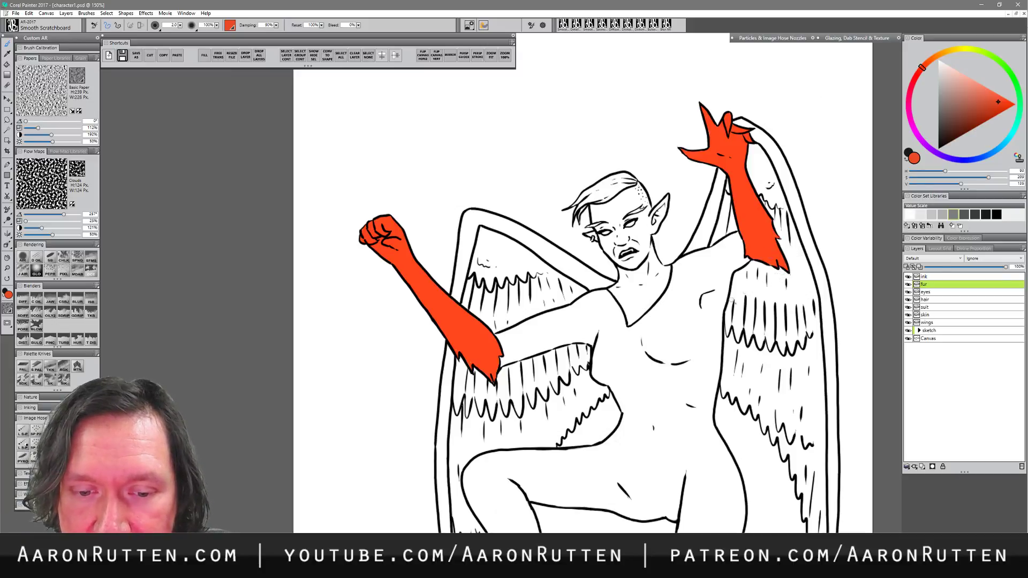
- Trace the furry foot of the bent leg with an orange-red outline, closing it around the toes, heel and ankle
scroll(645, 372, down, 2)
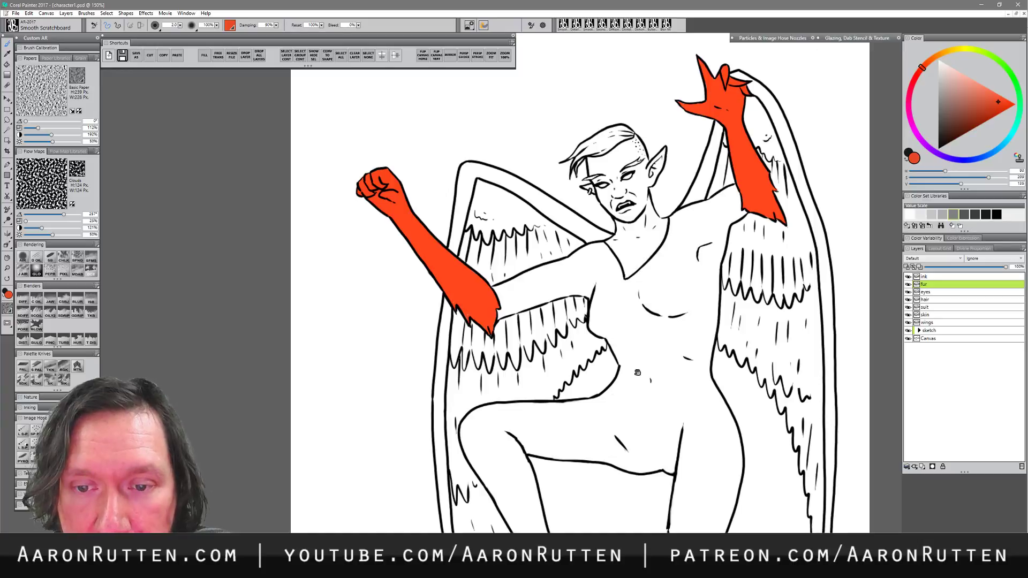
scroll(678, 386, down, 2)
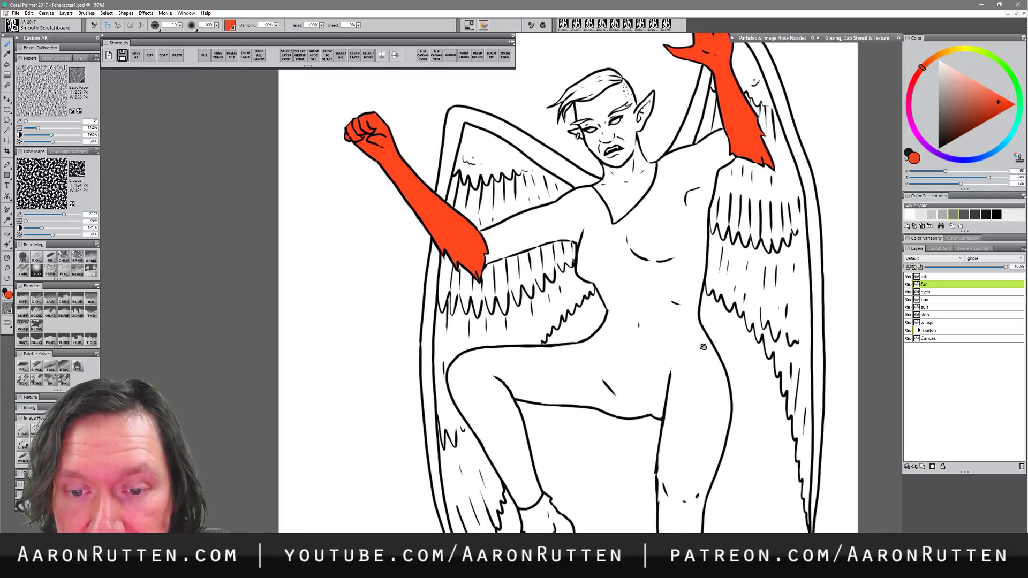
scroll(703, 347, down, 2)
scroll(673, 339, down, 1)
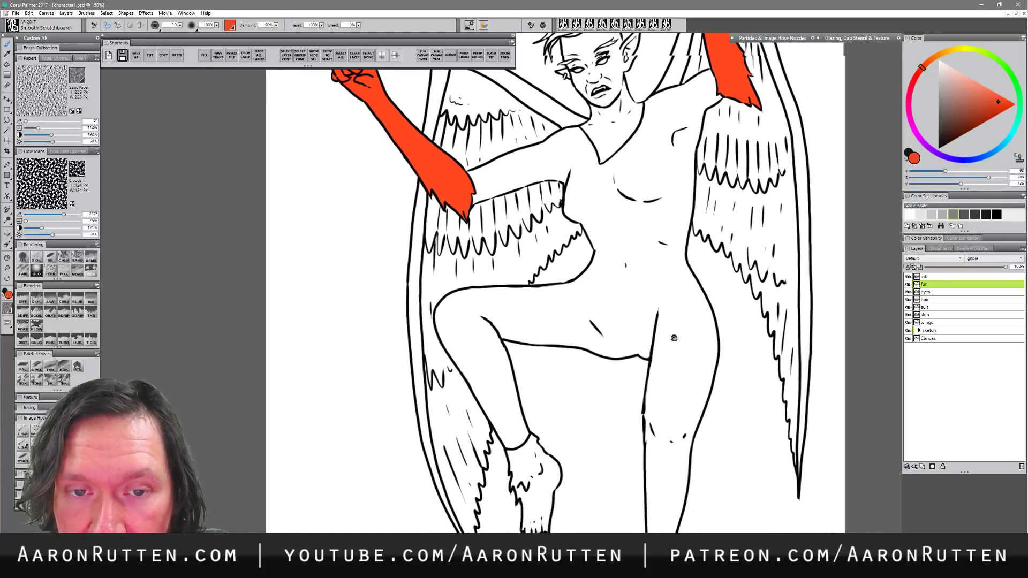
scroll(673, 338, down, 5)
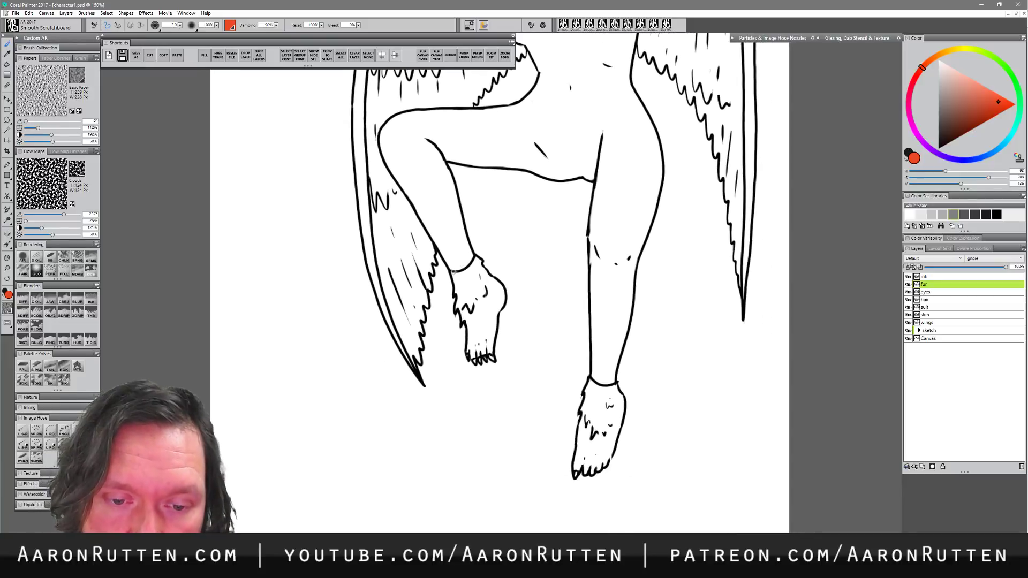
mouse_move(453, 272)
mouse_down()
mouse_move(467, 358)
mouse_move(469, 348)
mouse_move(476, 361)
mouse_move(477, 349)
mouse_move(480, 362)
mouse_move(485, 346)
mouse_move(491, 358)
mouse_move(491, 332)
mouse_move(493, 360)
mouse_move(502, 304)
mouse_up()
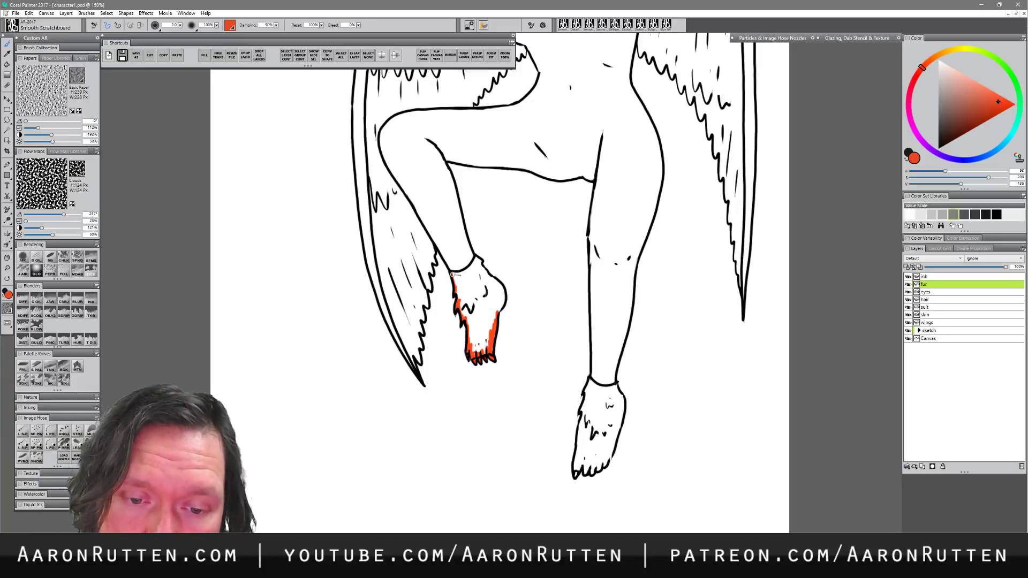
mouse_move(452, 275)
mouse_down()
mouse_move(480, 257)
mouse_move(506, 304)
mouse_up()
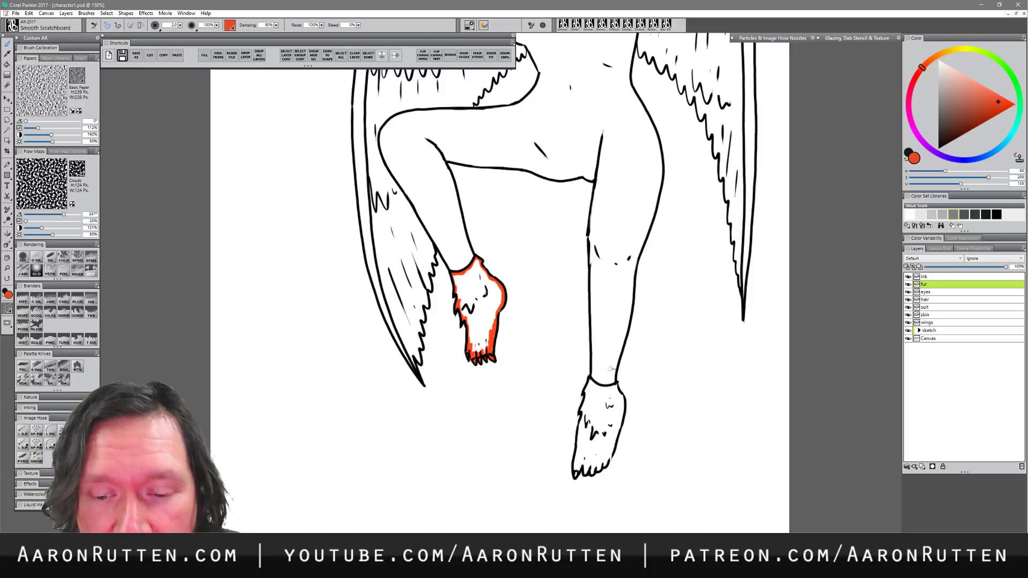
- Trace the furry foot of the straight leg with a closed orange-red outline along the fur, toes and ankle
drag(590, 379, 576, 474)
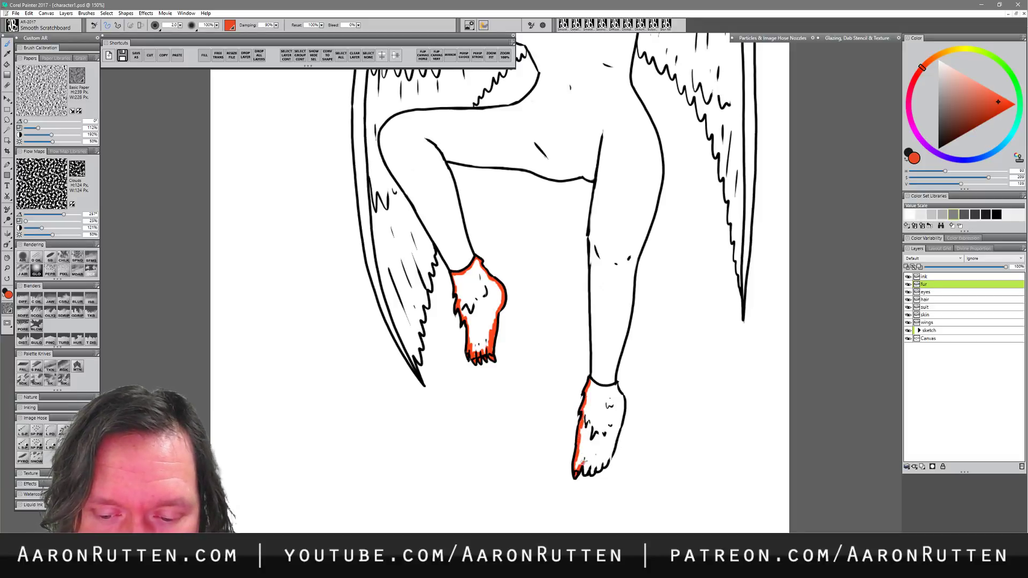
drag(589, 469, 593, 471)
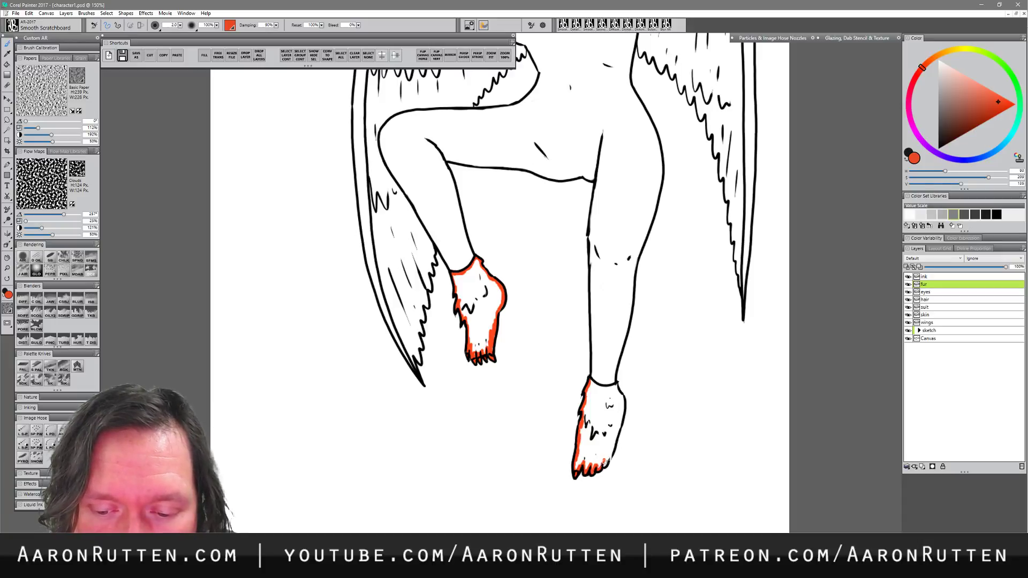
drag(602, 466, 610, 456)
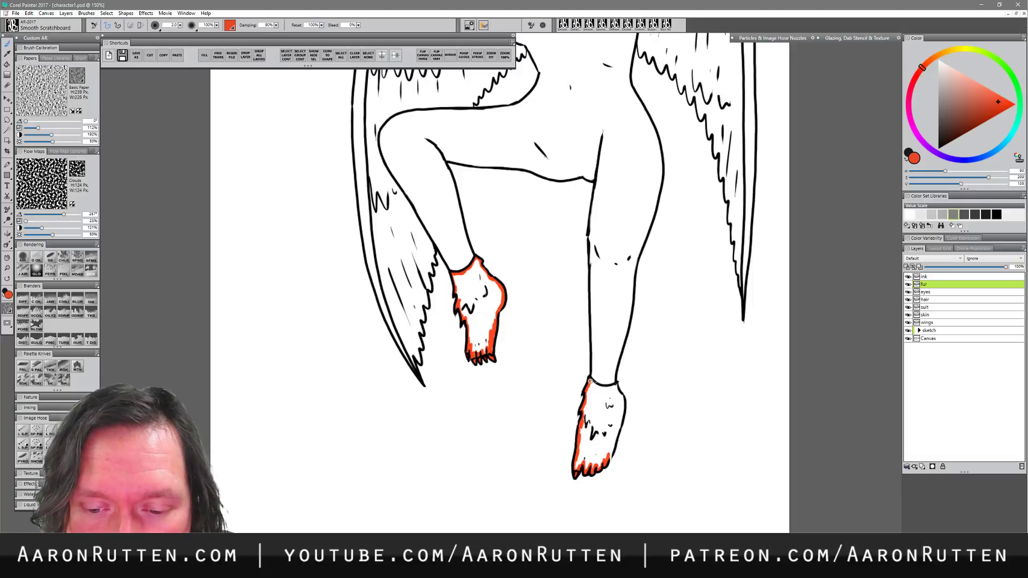
mouse_move(589, 377)
mouse_down()
mouse_move(616, 384)
mouse_move(621, 424)
mouse_move(609, 457)
mouse_up()
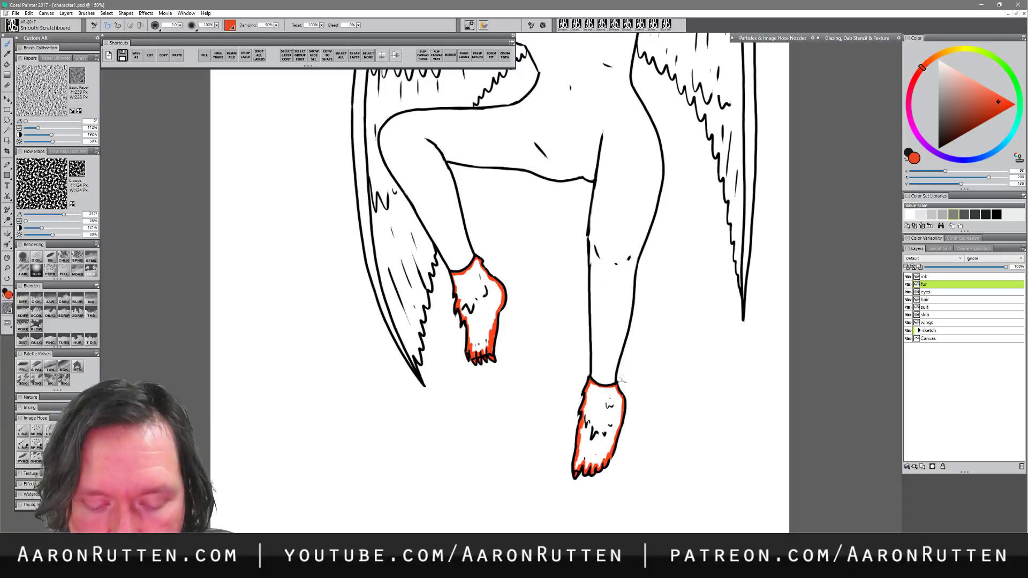
- Fill both outlined feet with the orange-red fur colour
key(k)
click(600, 423)
click(488, 308)
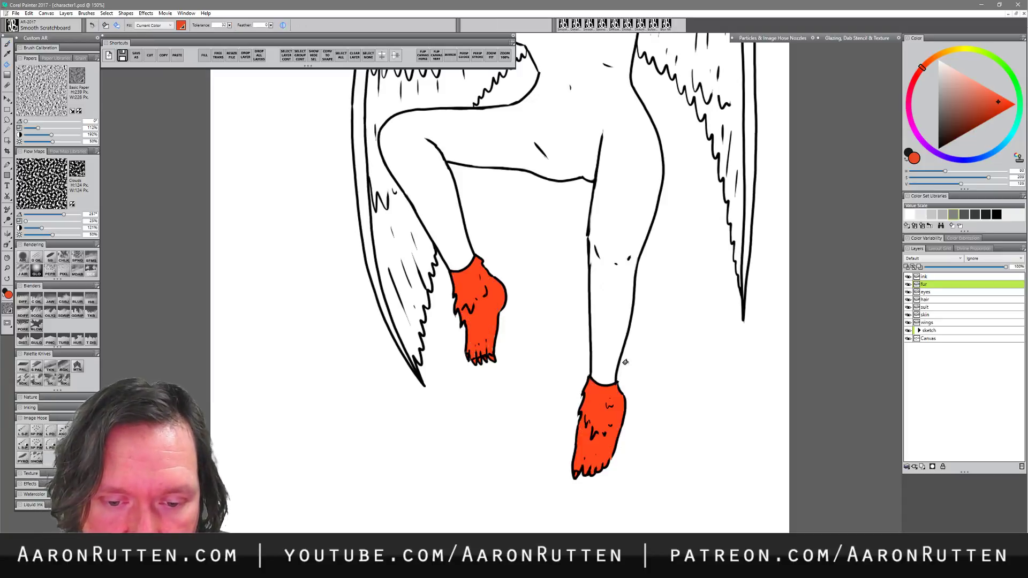
key(b)
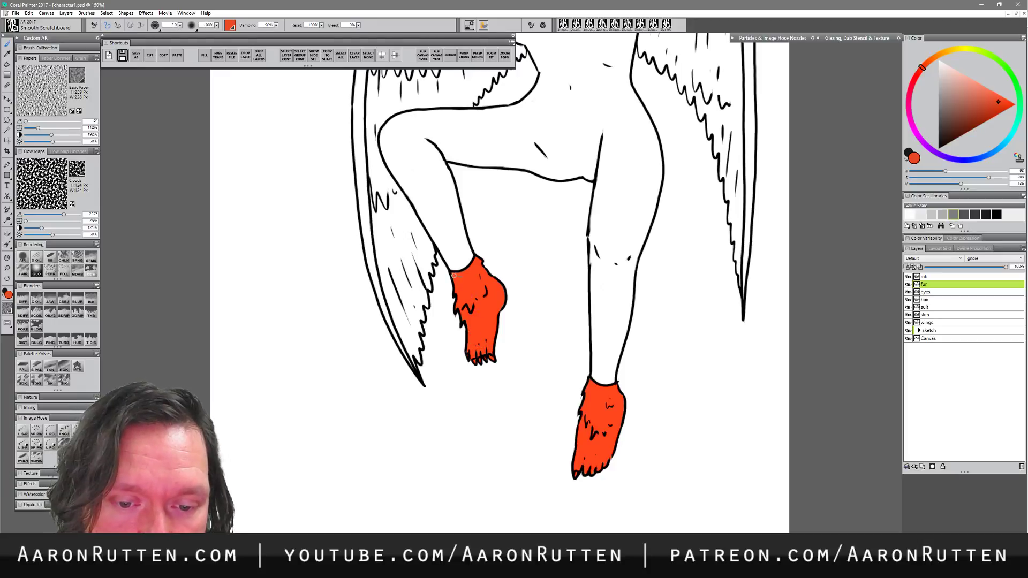
- Paint both of the character's eyebrows orange-red on the fur layer
drag(688, 298, 641, 508)
drag(634, 399, 617, 443)
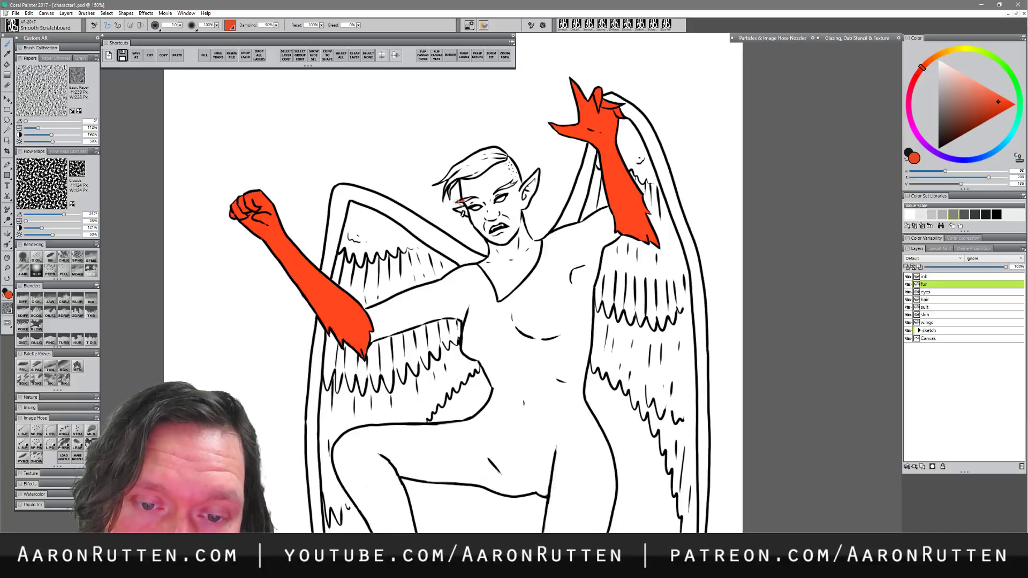
drag(460, 201, 515, 183)
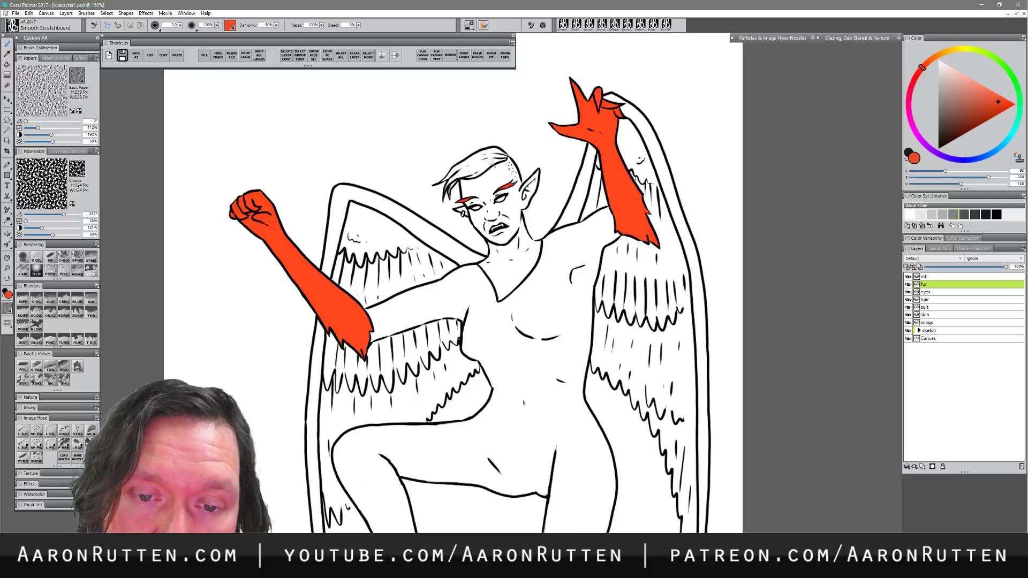
- Outline the swept hair on top of the head in orange-red and fill it with the same colour
mouse_move(443, 181)
mouse_down()
mouse_move(455, 172)
mouse_move(444, 191)
mouse_move(461, 176)
mouse_move(449, 176)
mouse_move(485, 153)
mouse_move(474, 156)
mouse_move(460, 179)
mouse_move(508, 157)
mouse_move(492, 150)
mouse_move(500, 160)
mouse_up()
key(k)
click(489, 179)
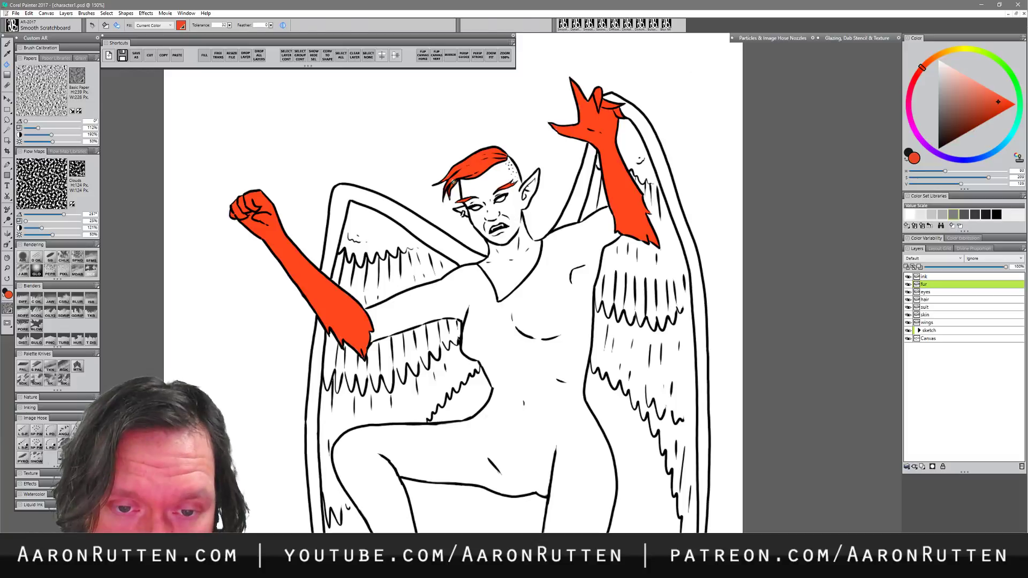
key(b)
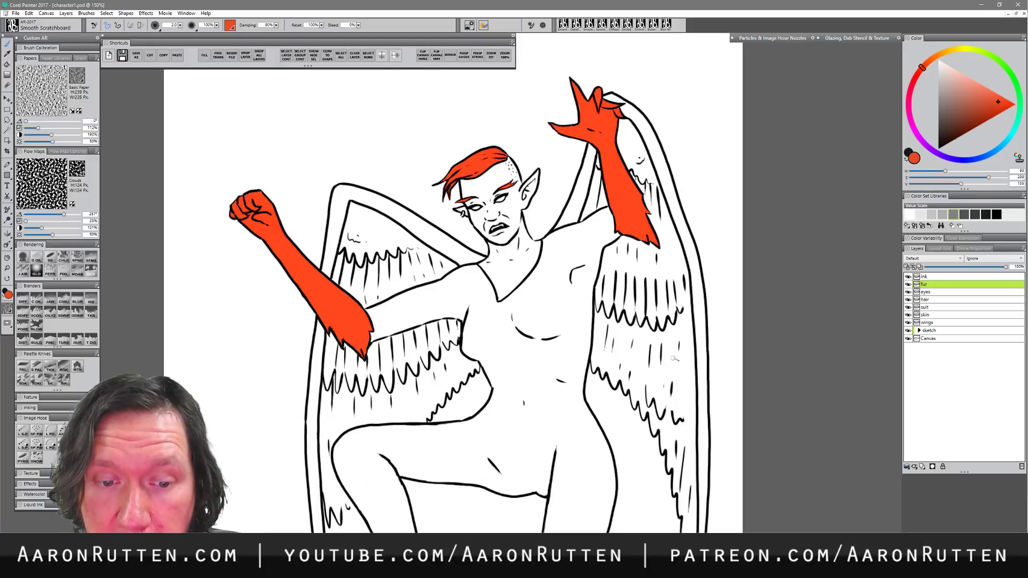
- Select the skin layer and set the painting colour to a lighter, less saturated salmon
drag(606, 436, 613, 388)
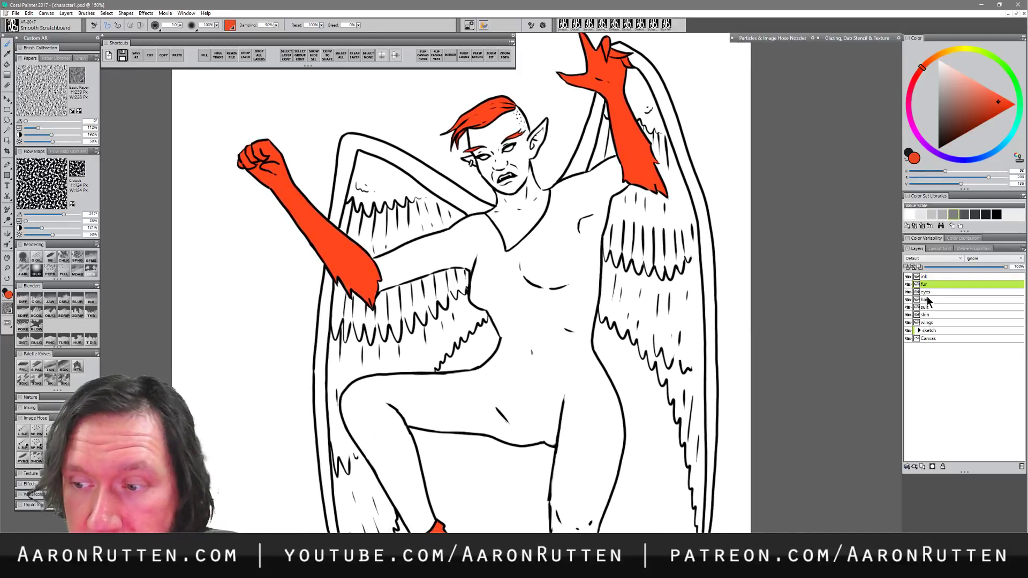
click(929, 315)
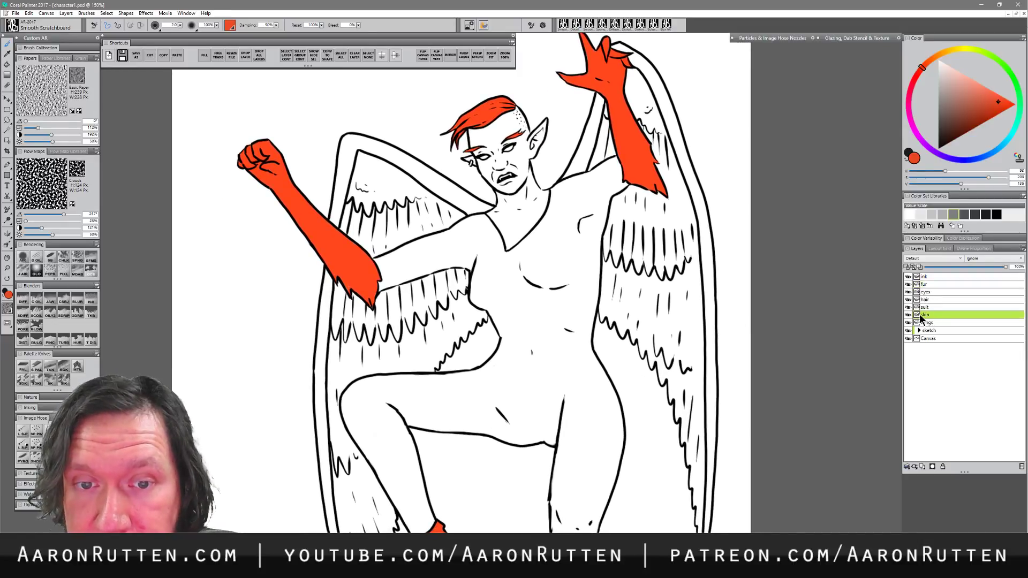
click(983, 89)
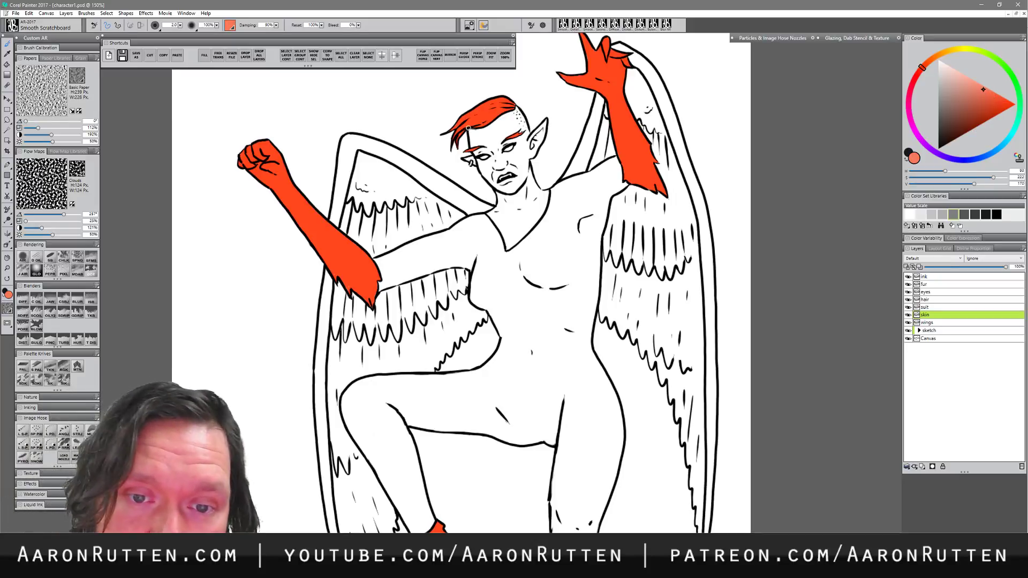
- Trace the face, pointed ear, neck and V-shaped neckline in salmon on the skin layer and fill the enclosed area
mouse_move(469, 129)
mouse_down()
mouse_move(481, 161)
mouse_move(465, 159)
mouse_move(479, 162)
mouse_move(466, 158)
mouse_move(475, 148)
mouse_move(501, 196)
mouse_move(485, 214)
mouse_move(509, 248)
mouse_move(541, 215)
mouse_move(550, 190)
mouse_move(534, 179)
mouse_move(541, 189)
mouse_up()
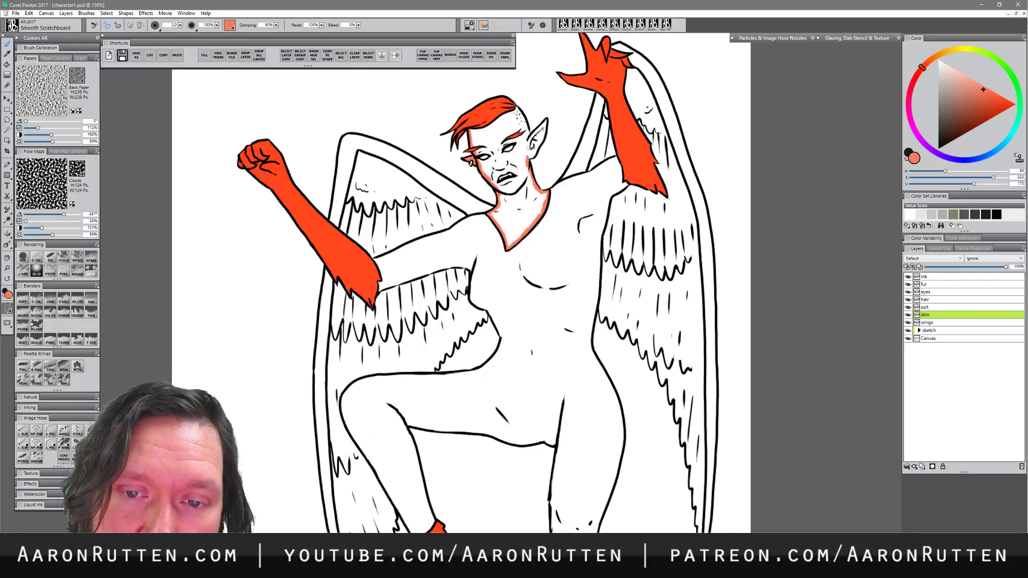
drag(529, 157, 539, 144)
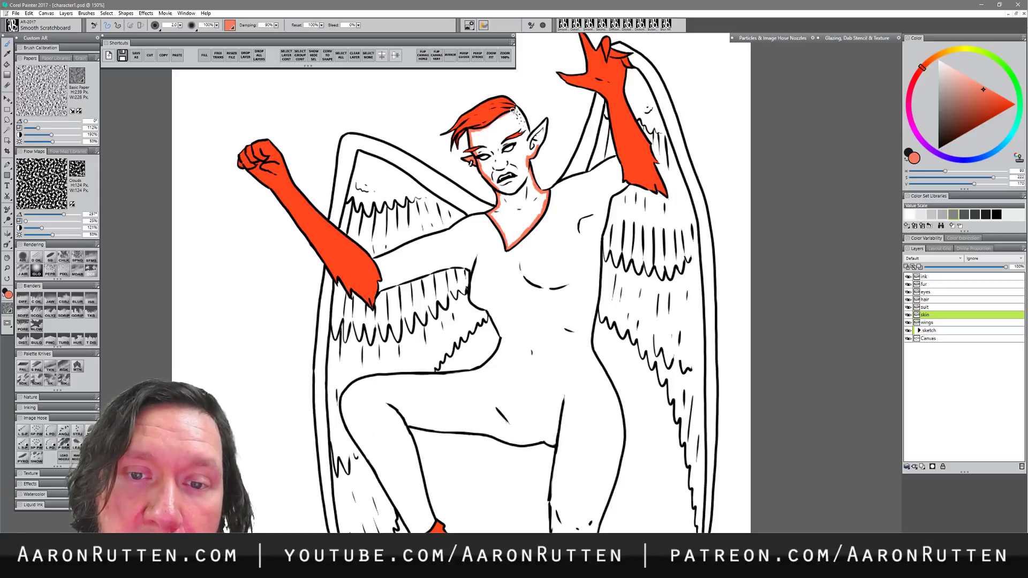
mouse_move(515, 108)
mouse_down()
mouse_move(533, 138)
mouse_move(546, 121)
mouse_move(541, 144)
mouse_move(547, 123)
mouse_move(531, 138)
mouse_up()
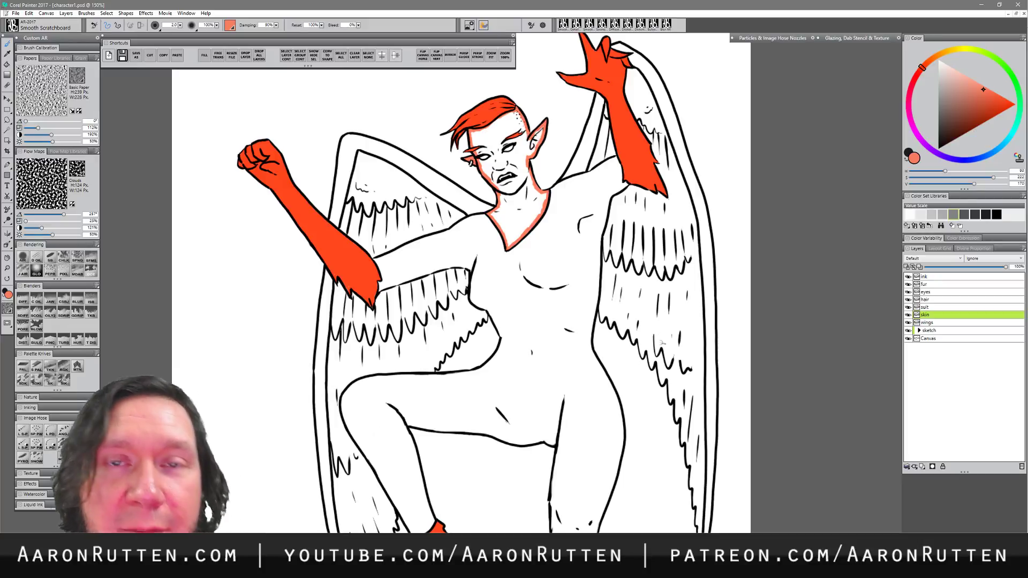
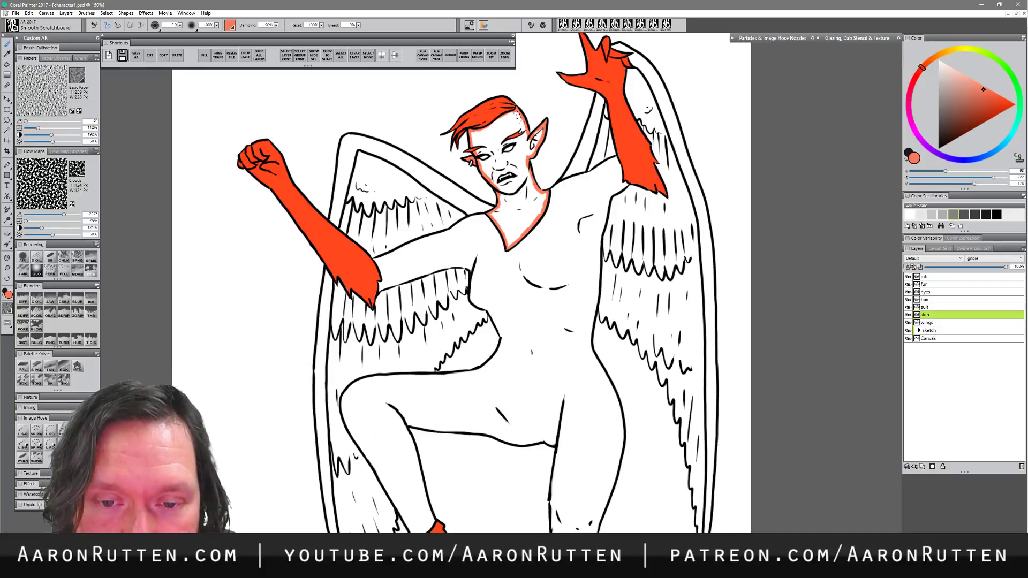
key(k)
click(517, 209)
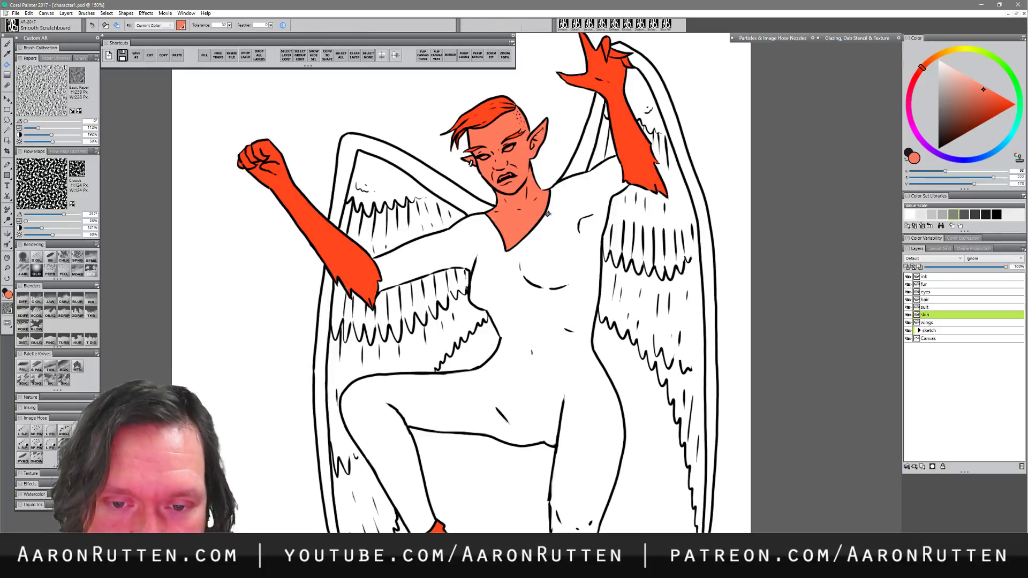
- Clear the salmon from the character's eyes and mouth on the skin layer so those areas are white
key(b)
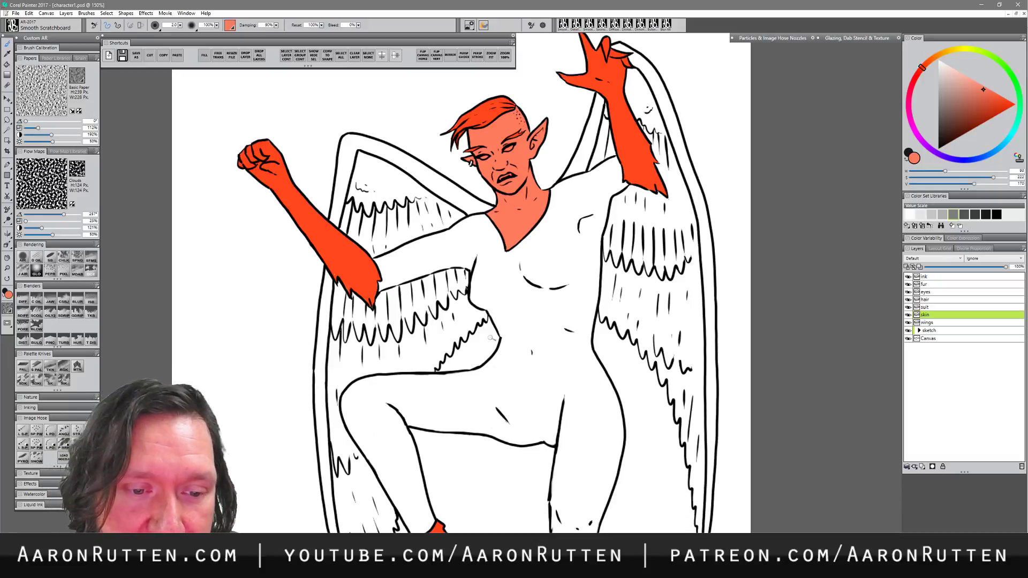
click(936, 284)
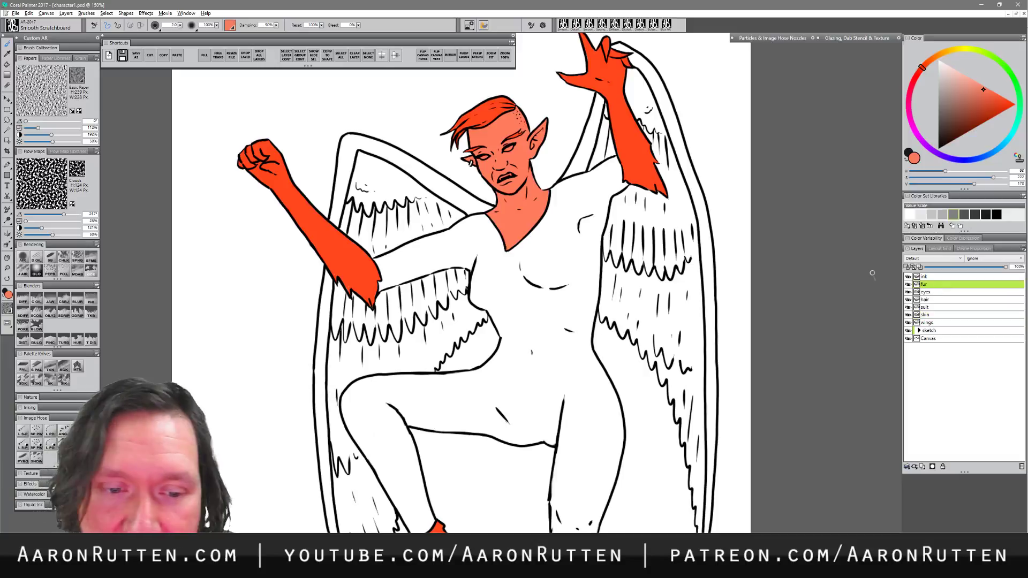
alt+click(358, 275)
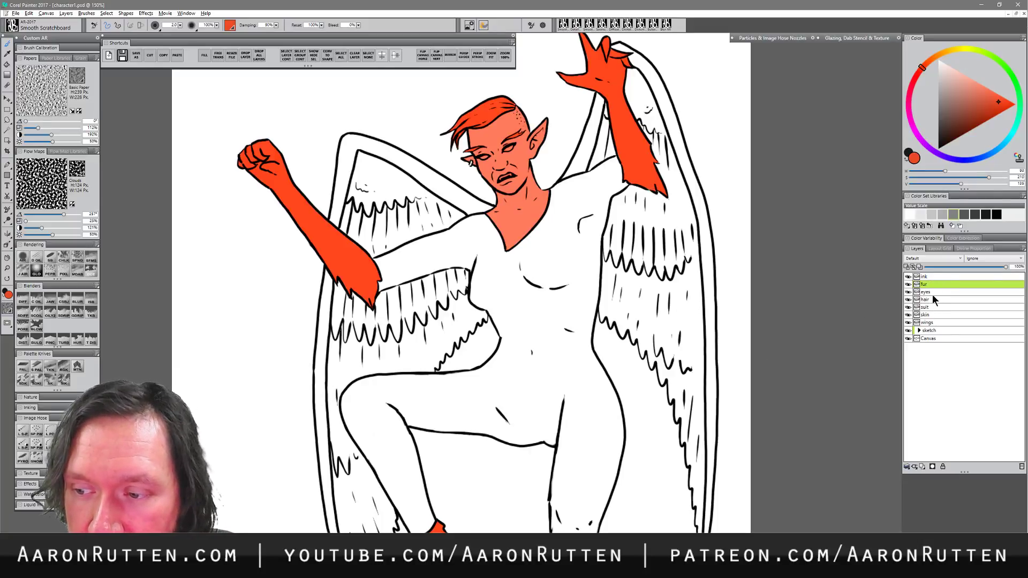
click(930, 315)
key(n)
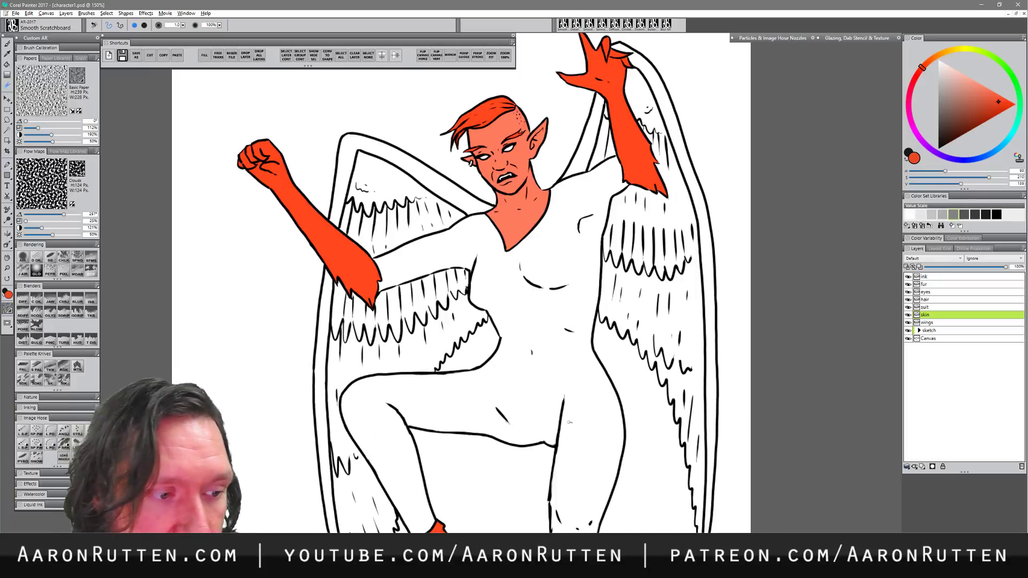
- Recolour the swept hair on the fur layer pale yellow, with the layer's transparency preserved
key(m)
alt+click(518, 316)
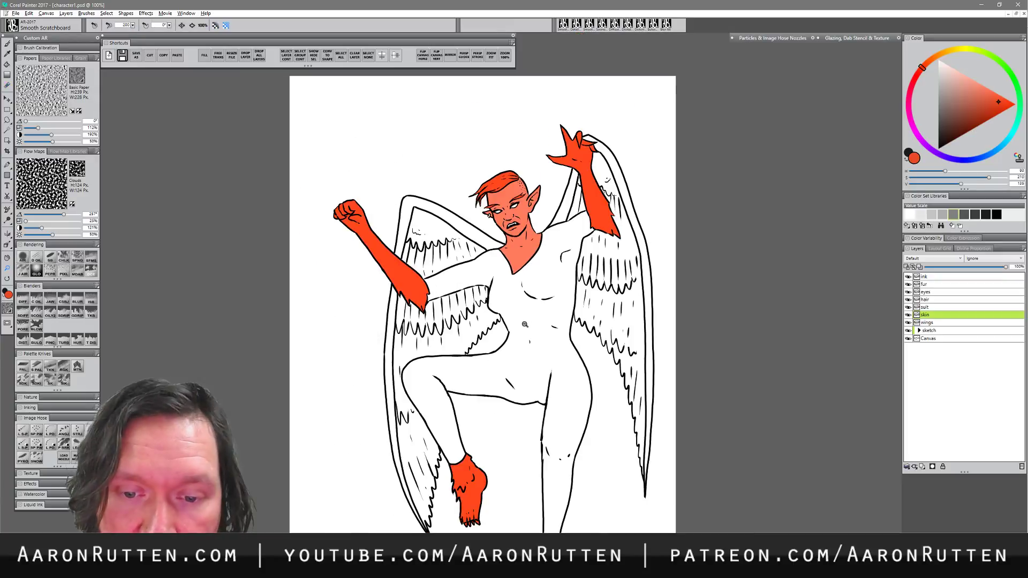
alt+click(527, 337)
mouse_move(574, 416)
mouse_down()
mouse_move(594, 358)
mouse_move(570, 387)
mouse_move(580, 403)
mouse_up()
click(572, 388)
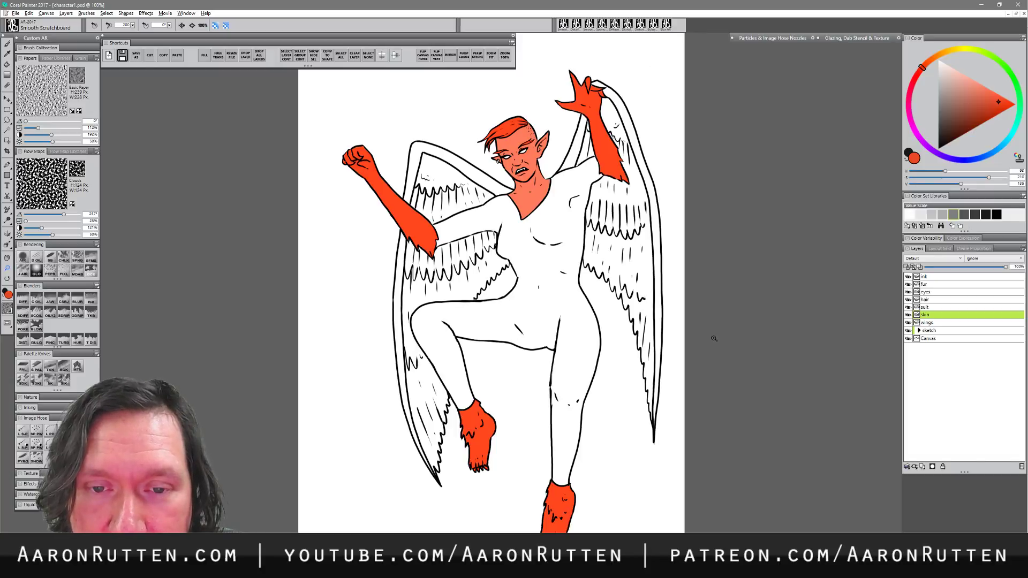
click(515, 151)
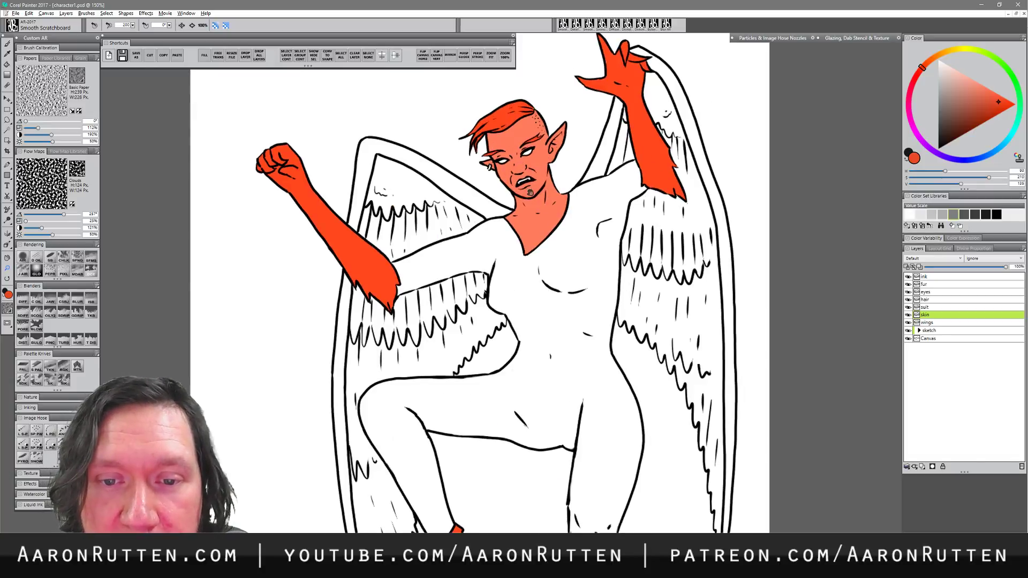
drag(547, 211, 547, 262)
click(929, 284)
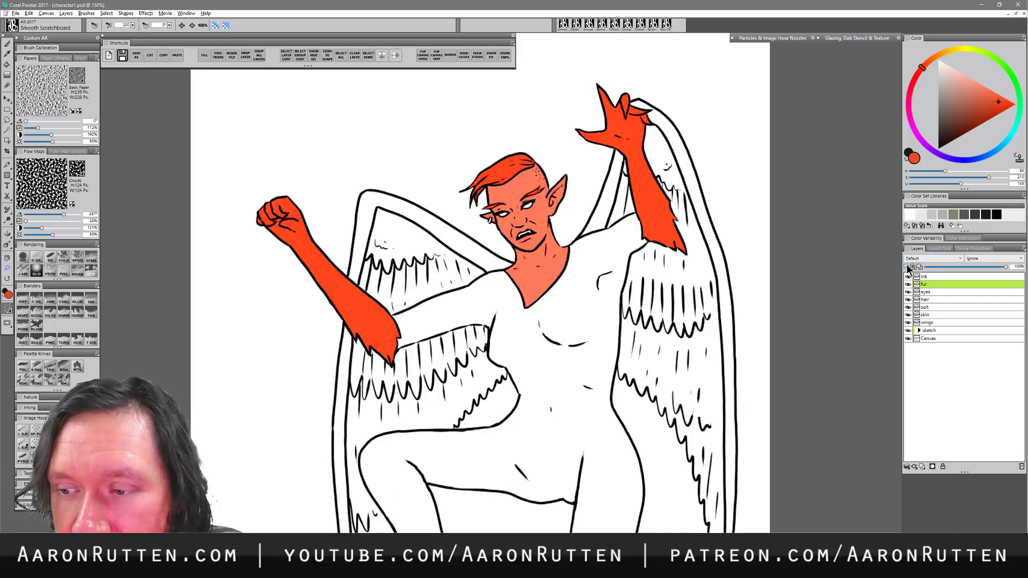
key(b)
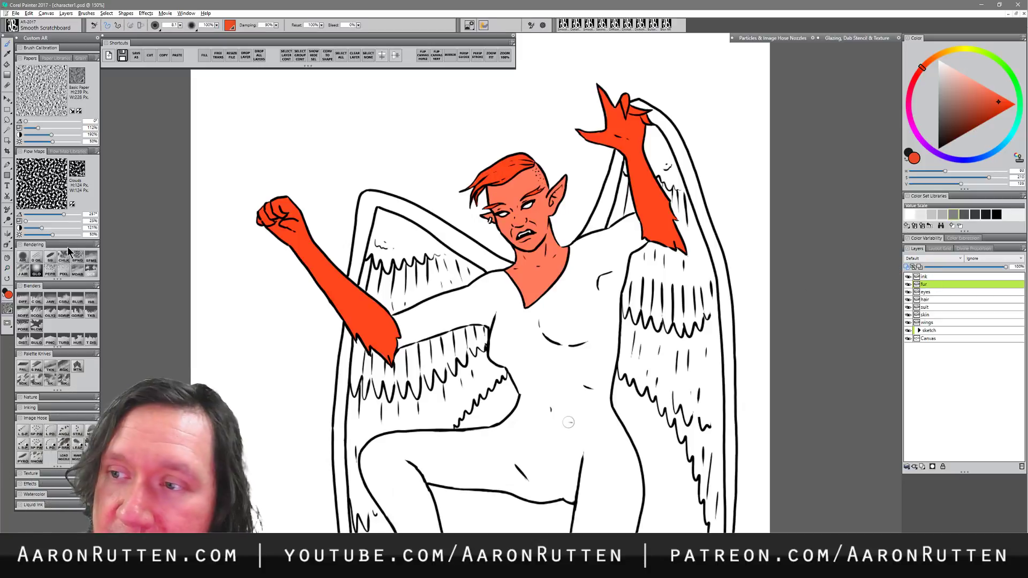
click(960, 50)
click(964, 74)
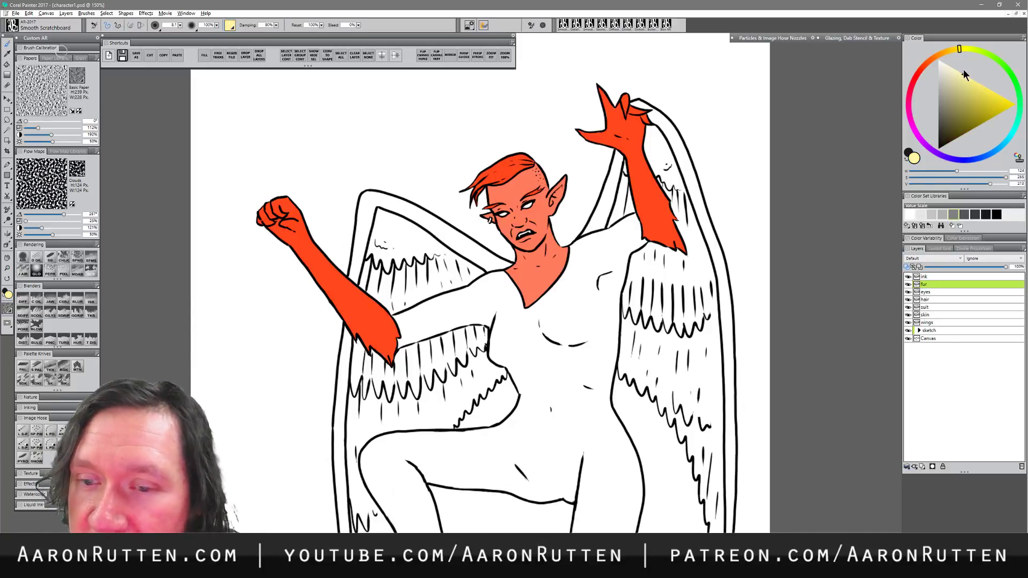
mouse_move(490, 172)
mouse_down()
mouse_move(469, 201)
mouse_move(536, 148)
mouse_up()
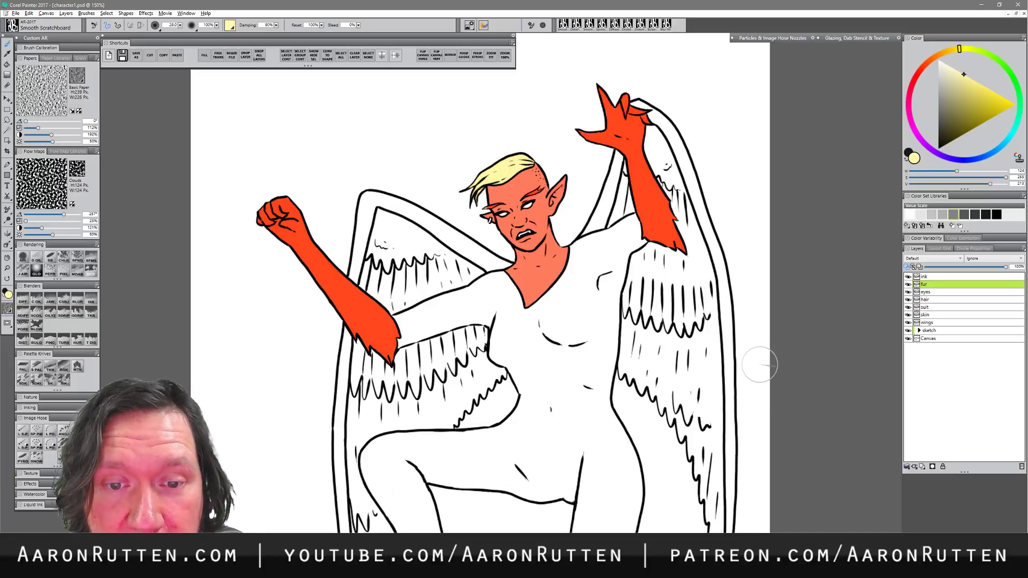
drag(495, 205, 535, 189)
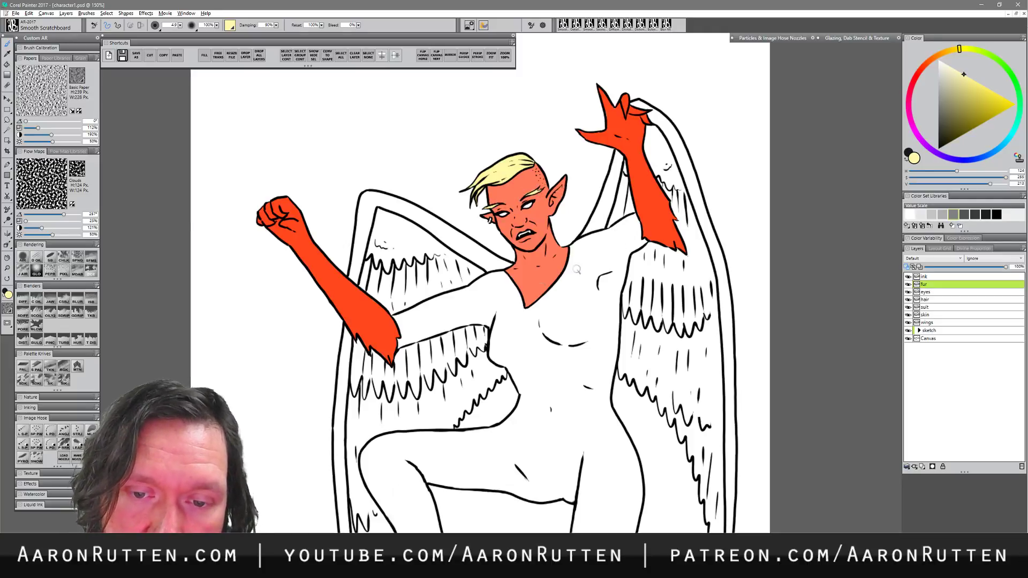
click(8, 269)
key(ctrl+z)
key(ctrl+z)
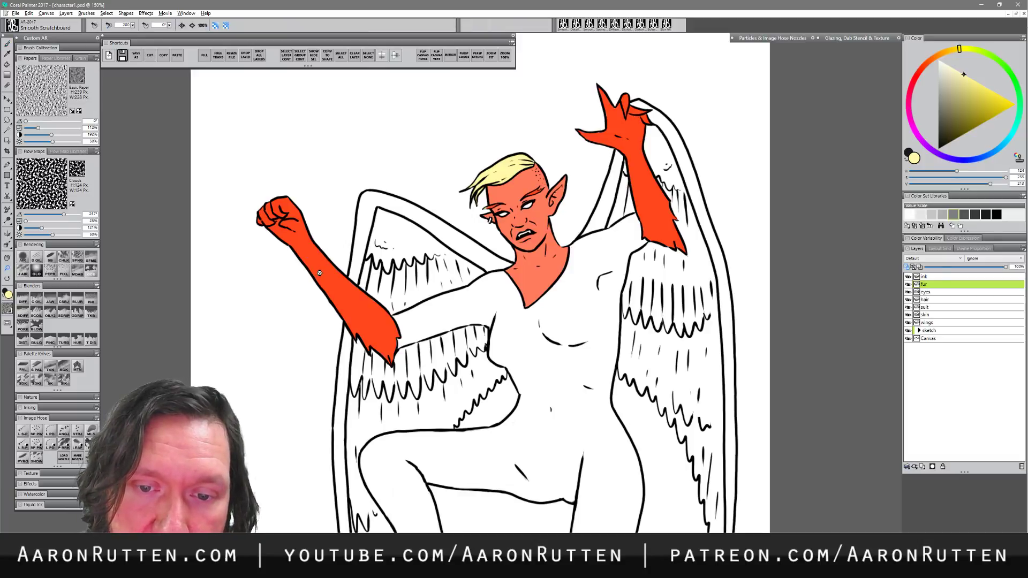
- Sample the orange-red from the raised hand and paint streaks of it into the back of the yellow hair
key(b)
alt+click(596, 145)
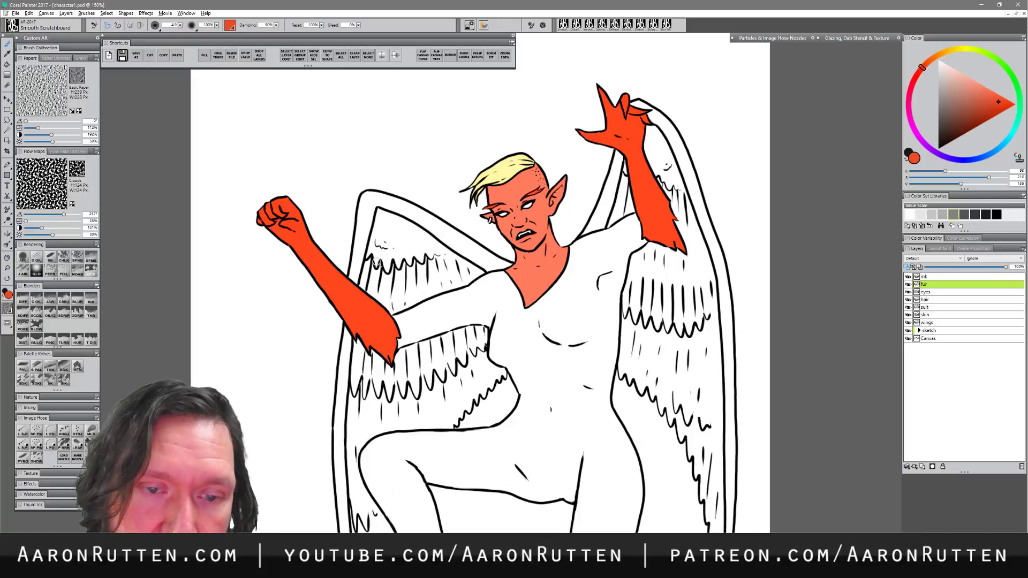
click(9, 269)
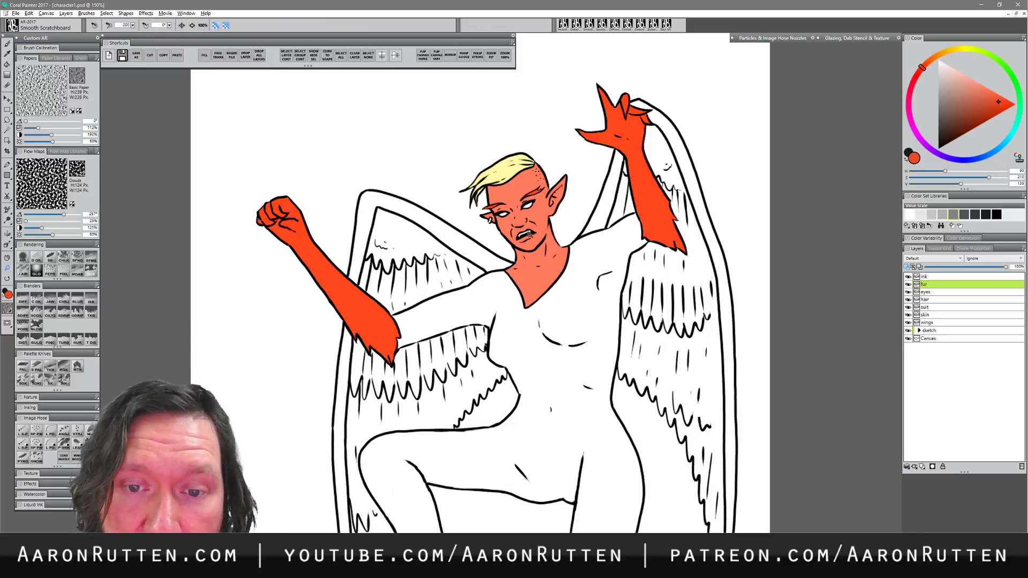
alt+click(526, 256)
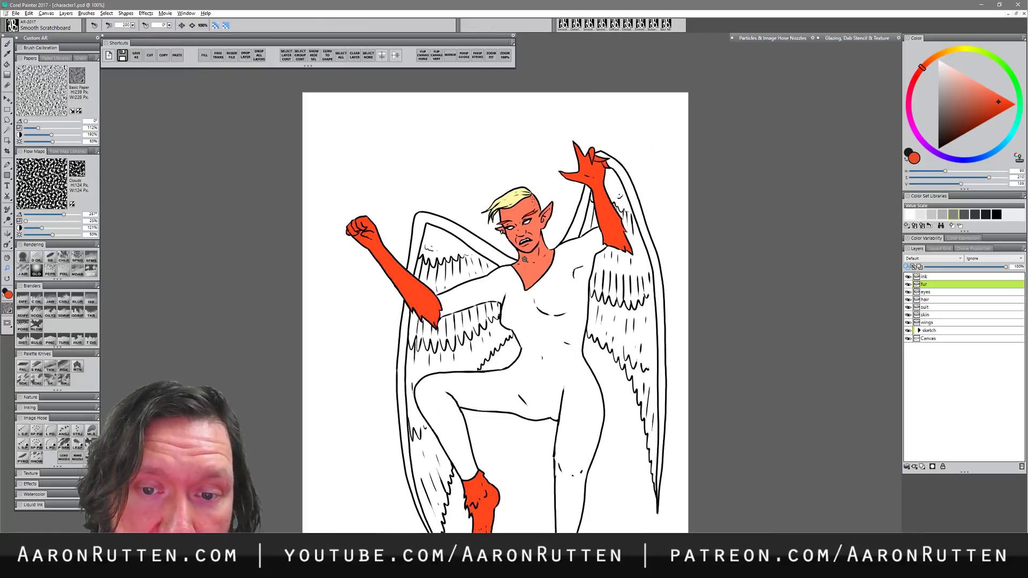
alt+click(523, 265)
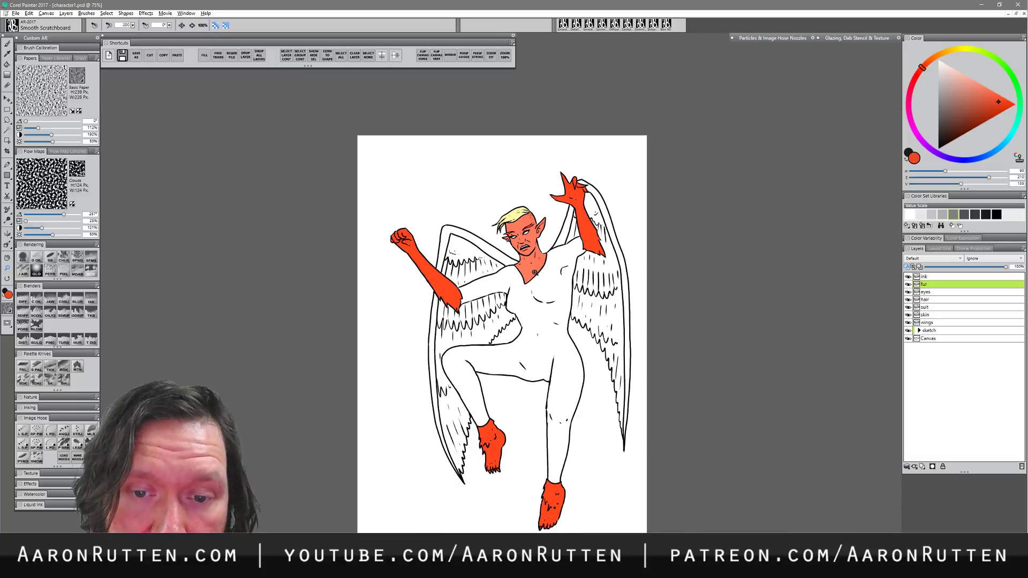
click(530, 272)
key(b)
drag(528, 191, 515, 195)
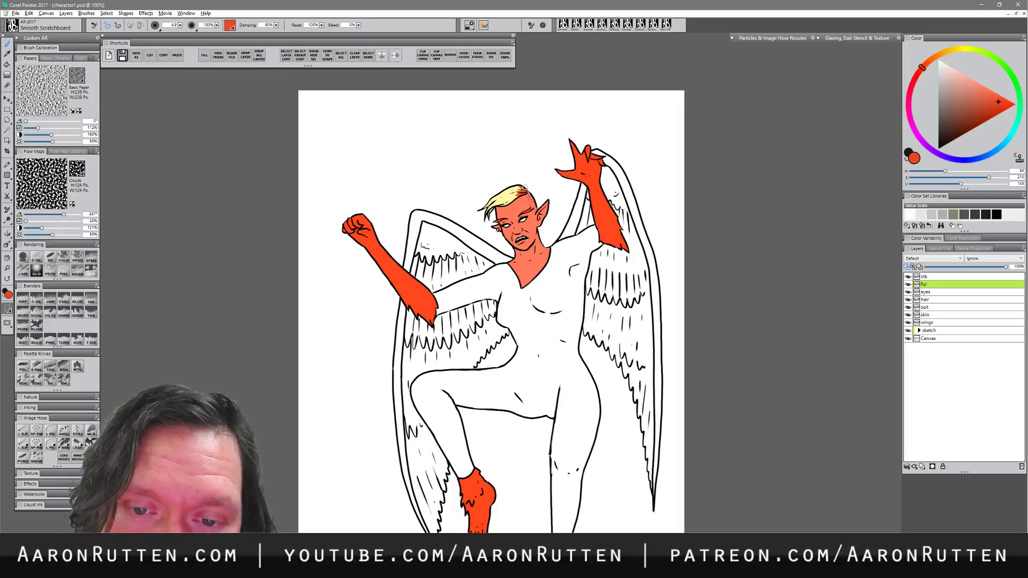
drag(525, 189, 514, 193)
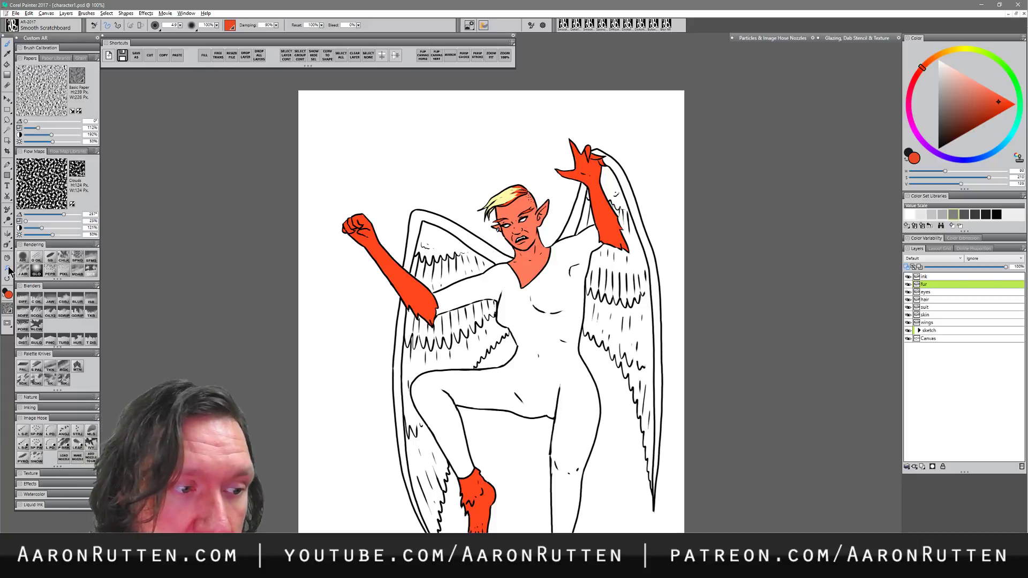
- Fill the Canvas with a neutral mid-grey at 100% opacity
key(m)
alt+click(539, 303)
click(540, 303)
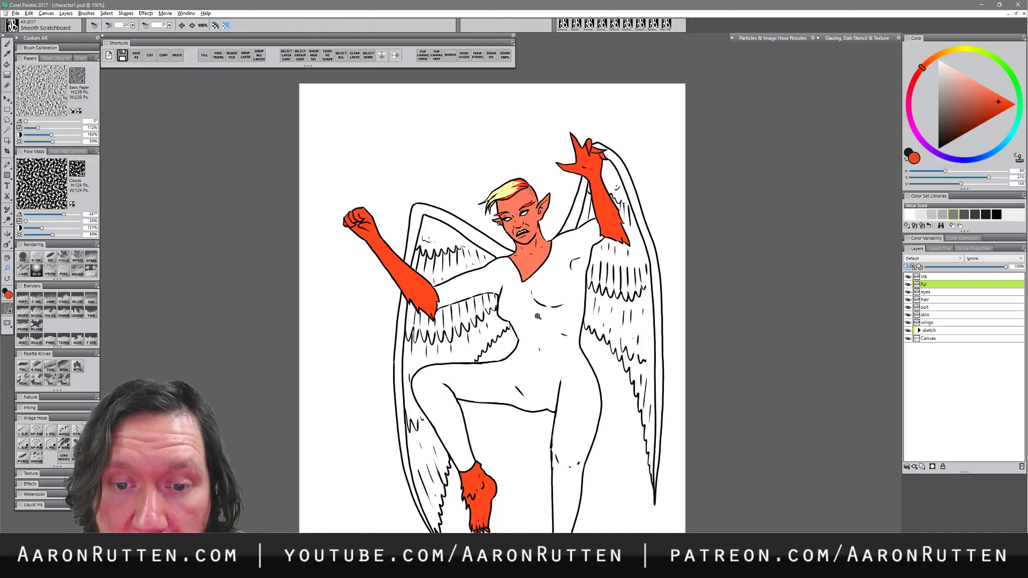
scroll(535, 321, down, 2)
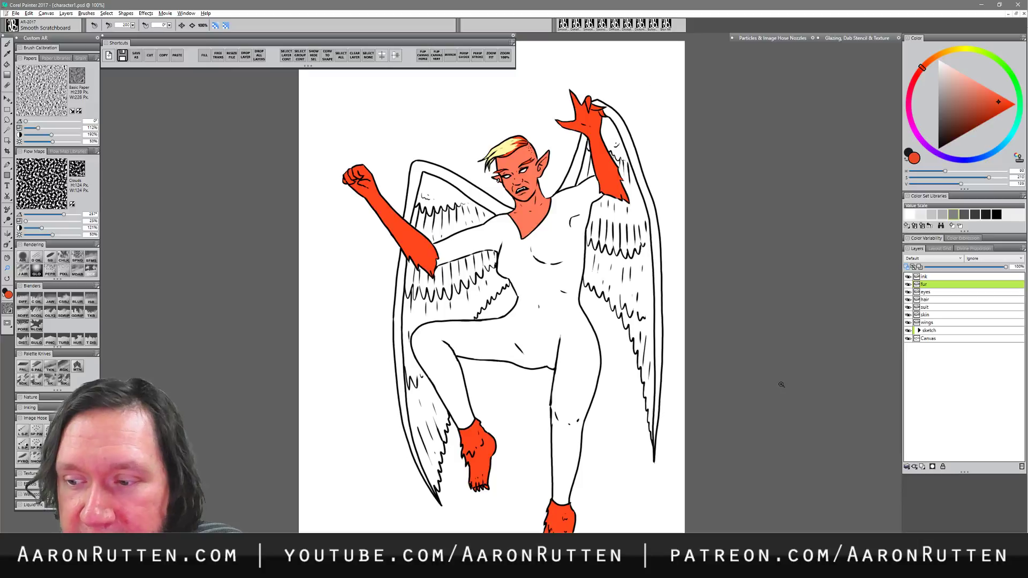
click(927, 338)
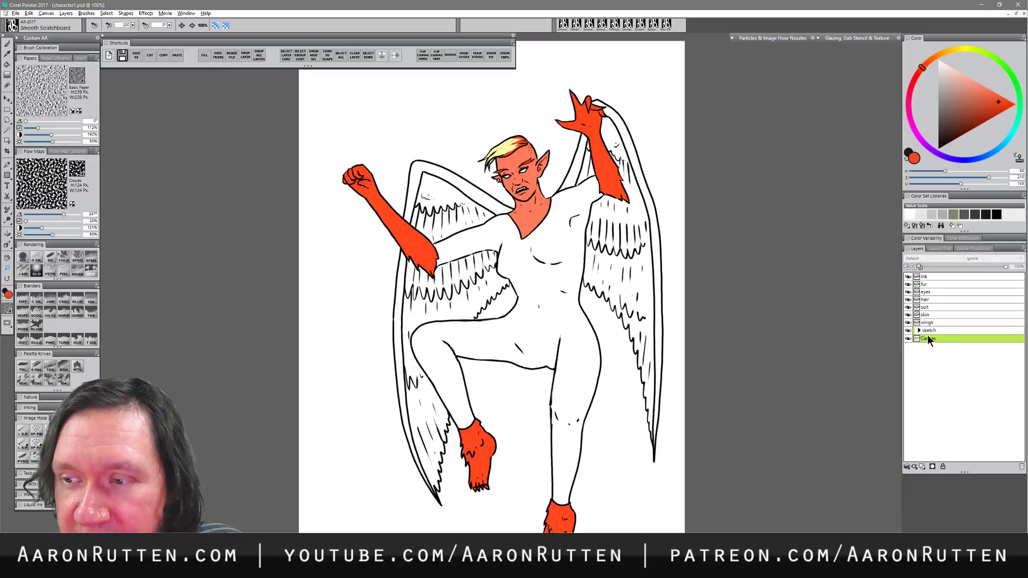
click(938, 101)
key(ctrl+f)
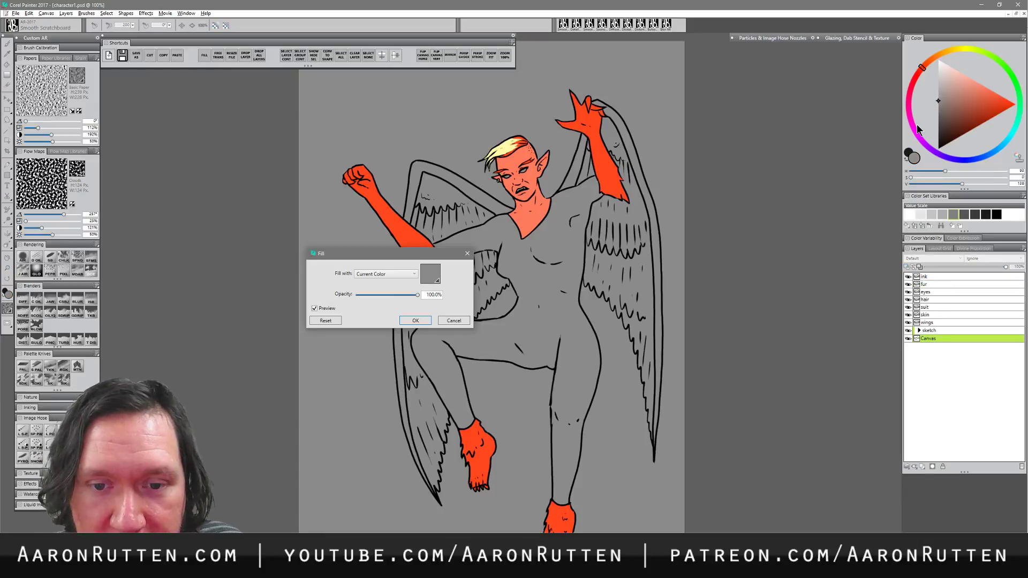
key(Return)
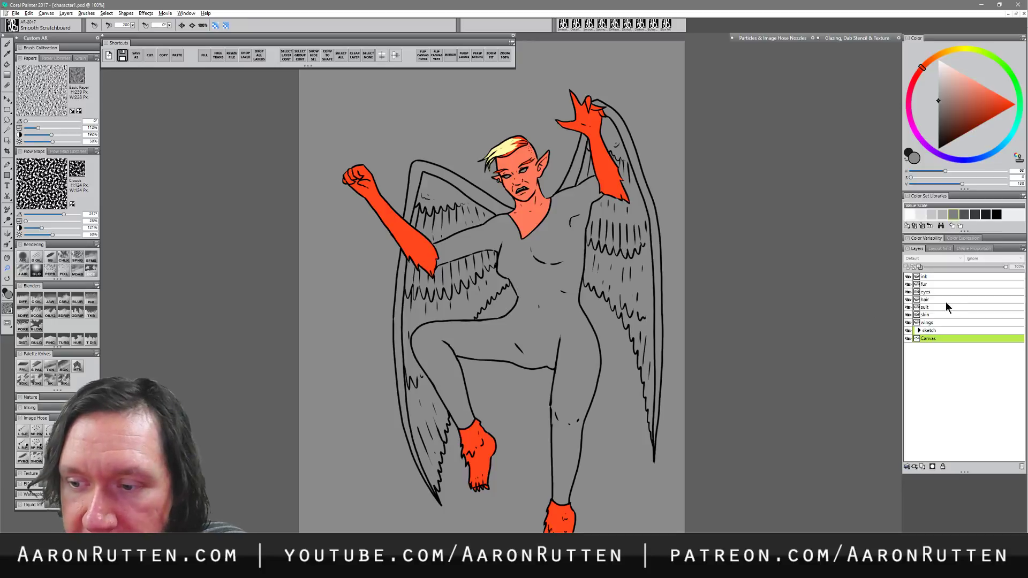
- Choose white and a small brush on the suit layer, and trace the upper edge of the sleeve on the clenched-fist arm
click(927, 307)
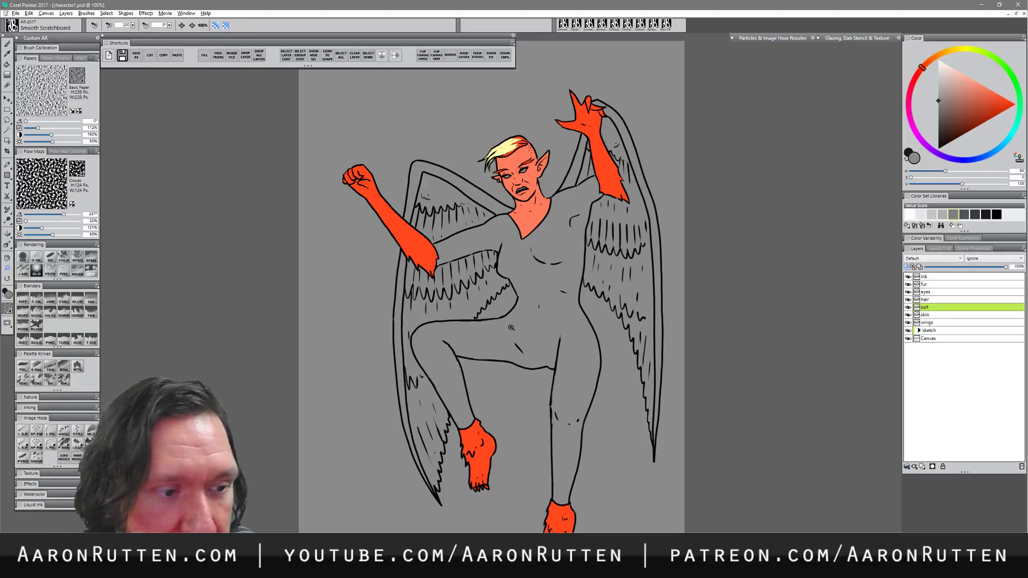
key(b)
drag(937, 88, 917, 28)
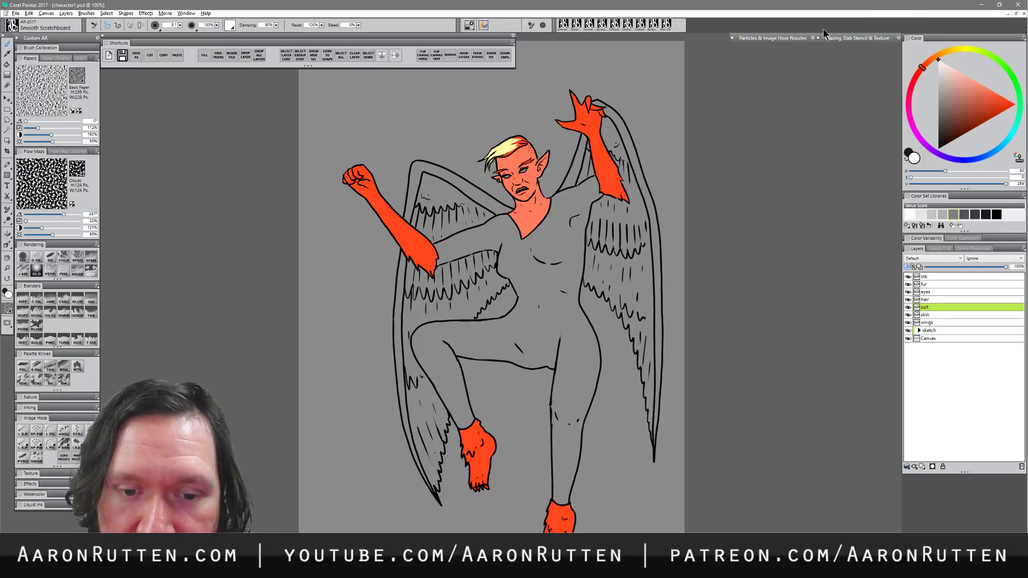
key(bracketleft)
key(bracketleft)
key(bracketleft)
key(bracketleft)
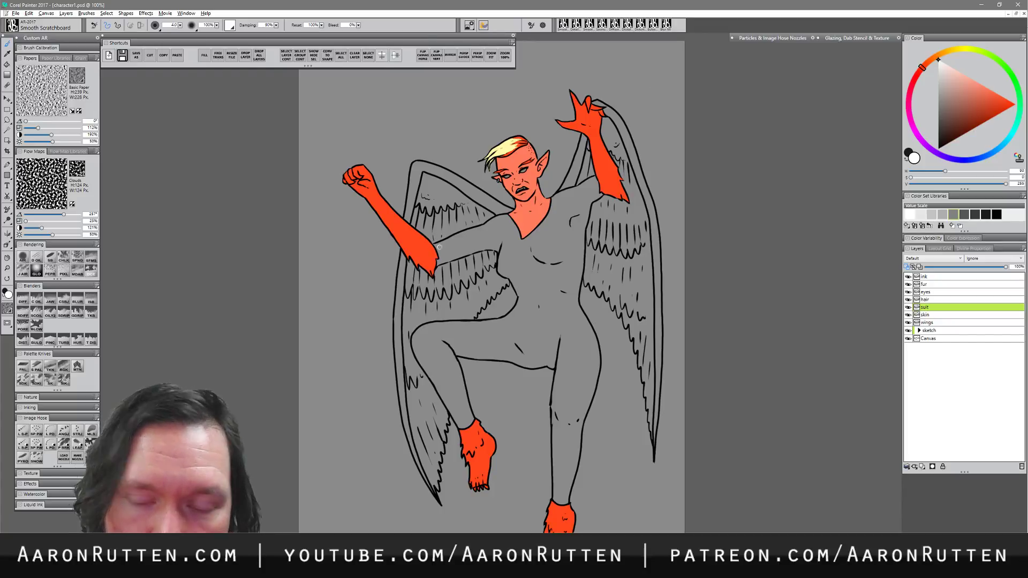
drag(435, 245, 510, 215)
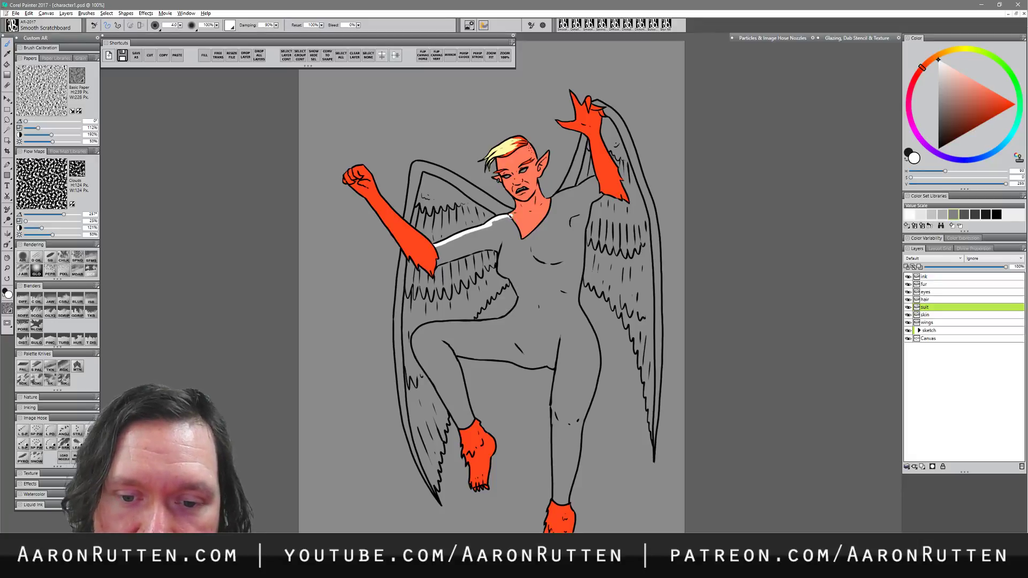
- Move the suit layer below the skin layer and trace the sleeve's underside, adjoining torso side and bent leg in white
drag(934, 308, 932, 320)
mouse_move(434, 246)
mouse_down()
mouse_move(439, 264)
mouse_move(501, 249)
mouse_move(498, 272)
mouse_move(515, 278)
mouse_move(520, 299)
mouse_move(503, 319)
mouse_move(424, 325)
mouse_move(412, 337)
mouse_move(459, 424)
mouse_up()
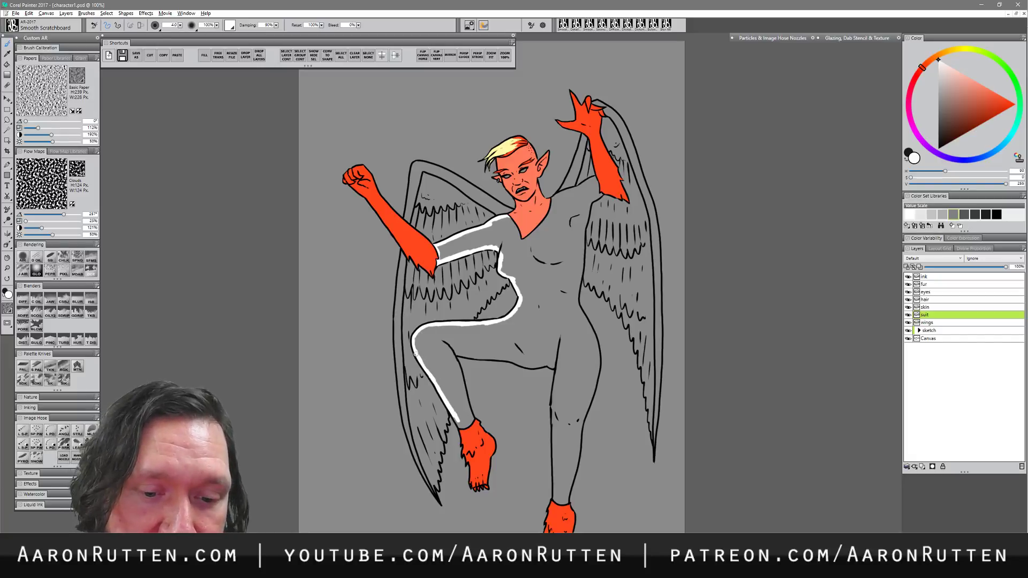
mouse_move(453, 414)
mouse_down()
mouse_move(461, 427)
mouse_move(472, 417)
mouse_up()
drag(454, 354, 471, 412)
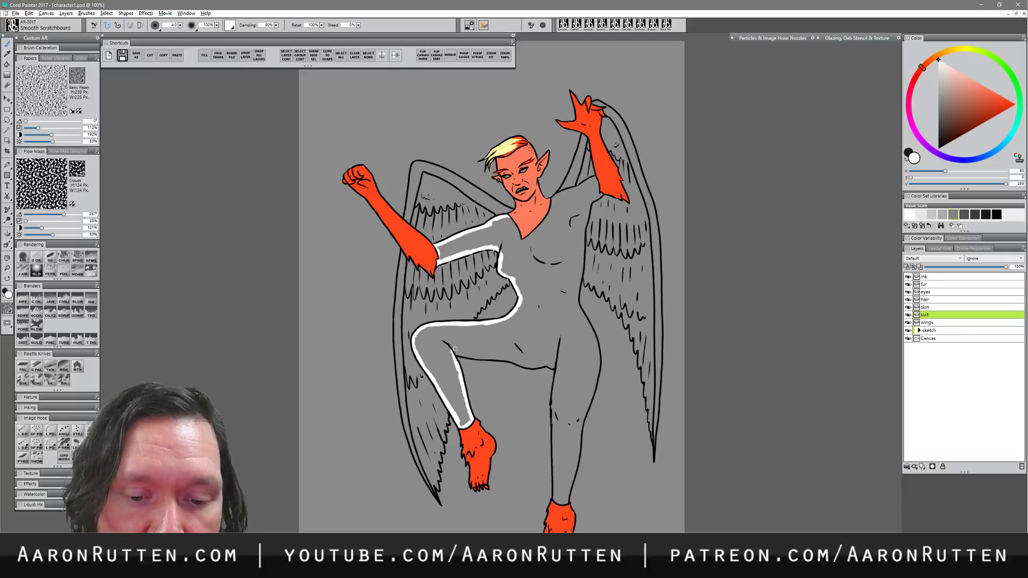
drag(453, 352, 556, 366)
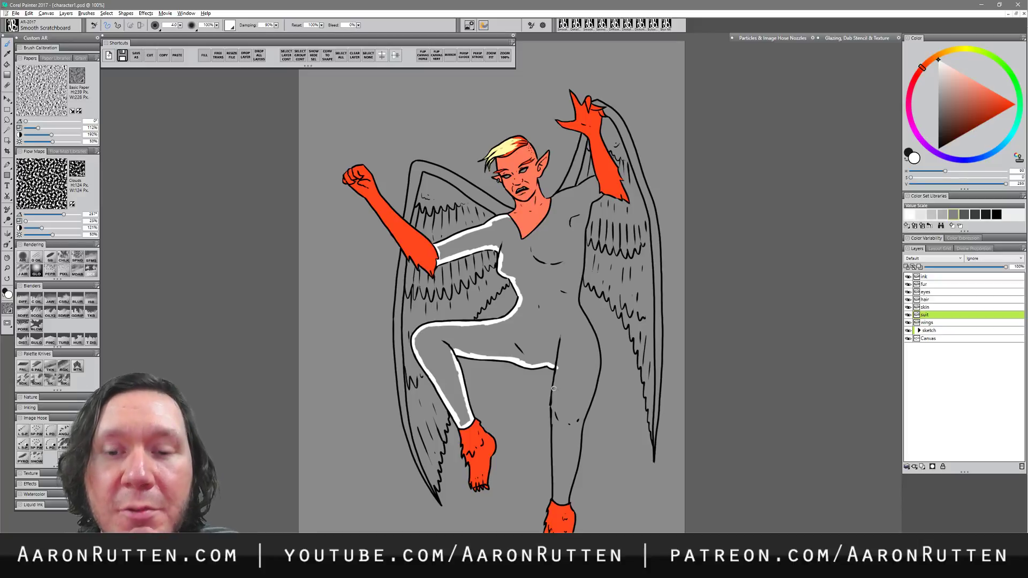
- Trace the straight leg, neckline, other sleeve and remaining torso side in white, and fill the enclosed suit with white
mouse_move(561, 339)
mouse_down()
mouse_move(553, 504)
mouse_move(568, 503)
mouse_move(579, 439)
mouse_up()
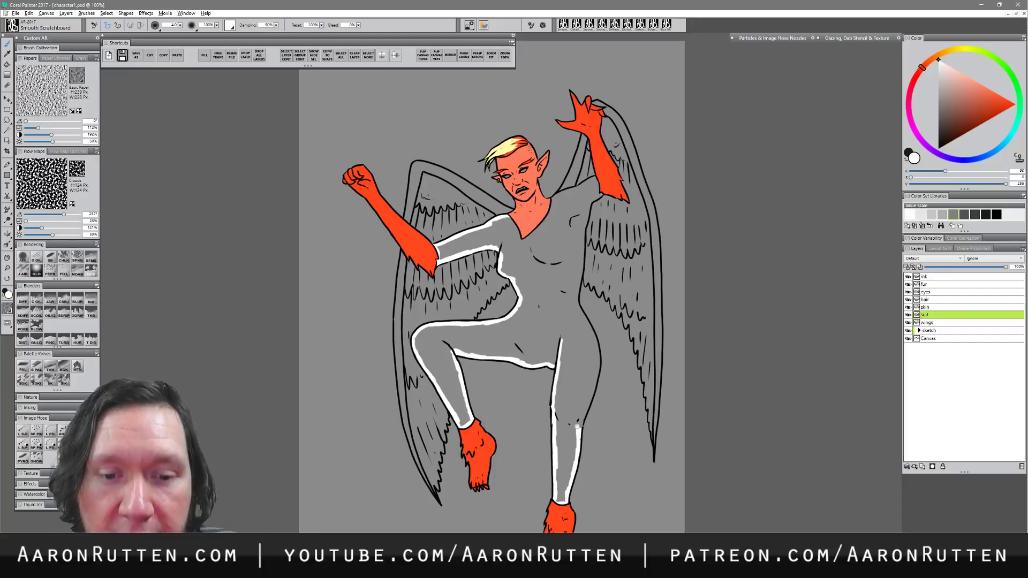
mouse_move(507, 217)
mouse_down()
mouse_move(520, 245)
mouse_move(551, 201)
mouse_move(601, 180)
mouse_move(581, 231)
mouse_move(577, 300)
mouse_move(598, 358)
mouse_move(579, 432)
mouse_up()
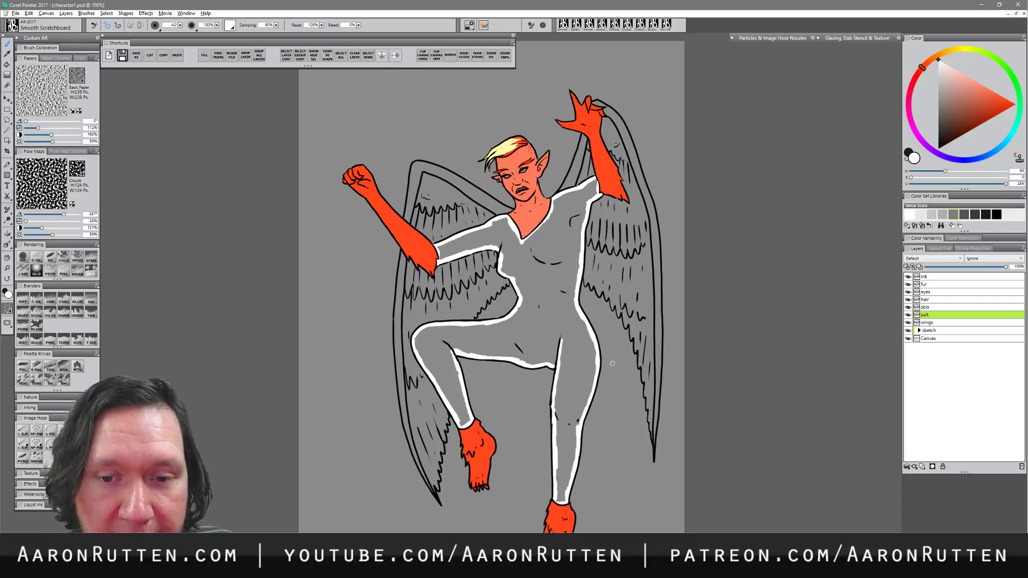
key(k)
click(588, 305)
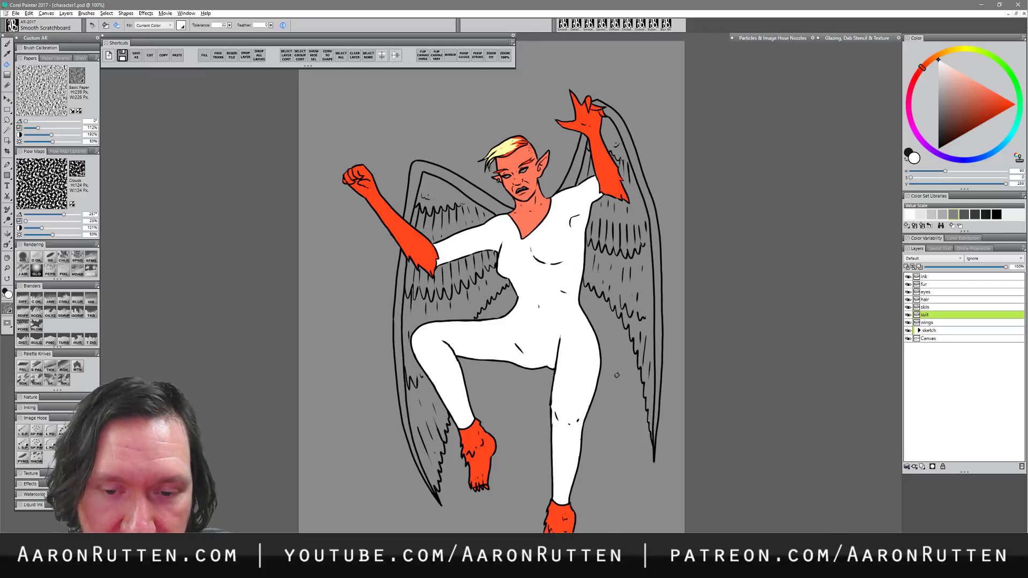
key(b)
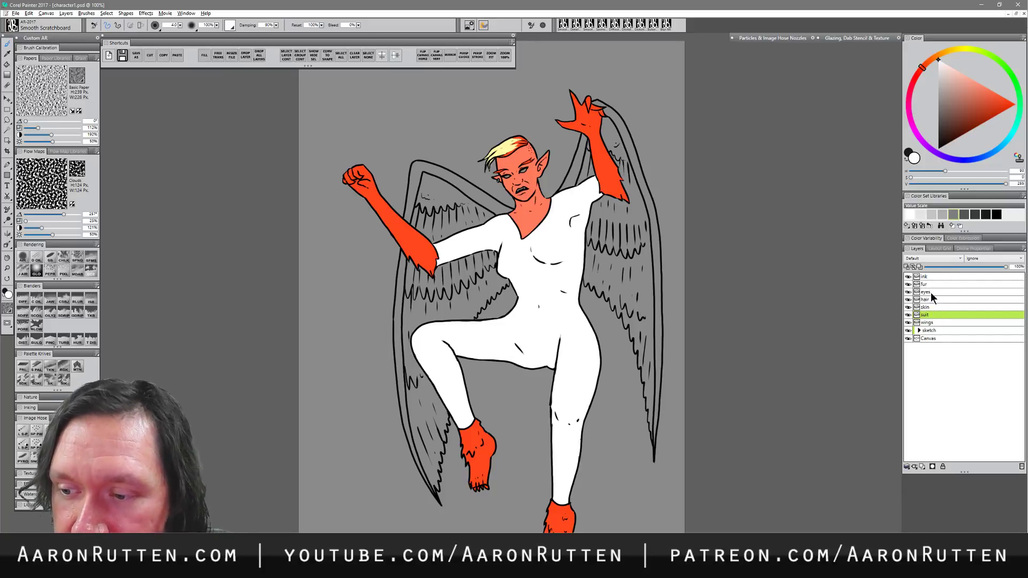
- Move the eyes layer below the skin layer and paint both eyes white
drag(931, 291, 935, 311)
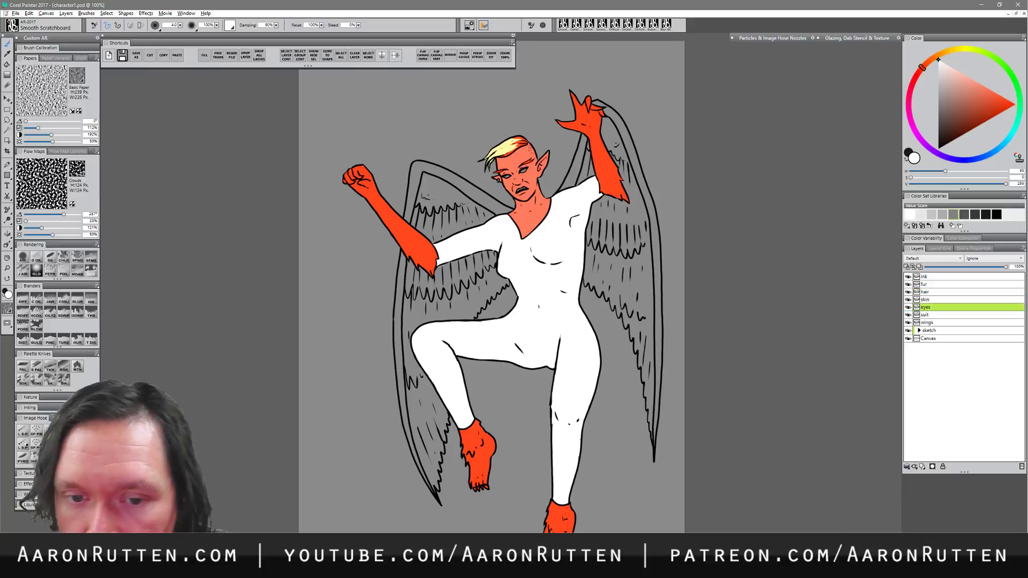
mouse_move(503, 176)
mouse_down()
mouse_move(526, 169)
mouse_move(522, 189)
mouse_up()
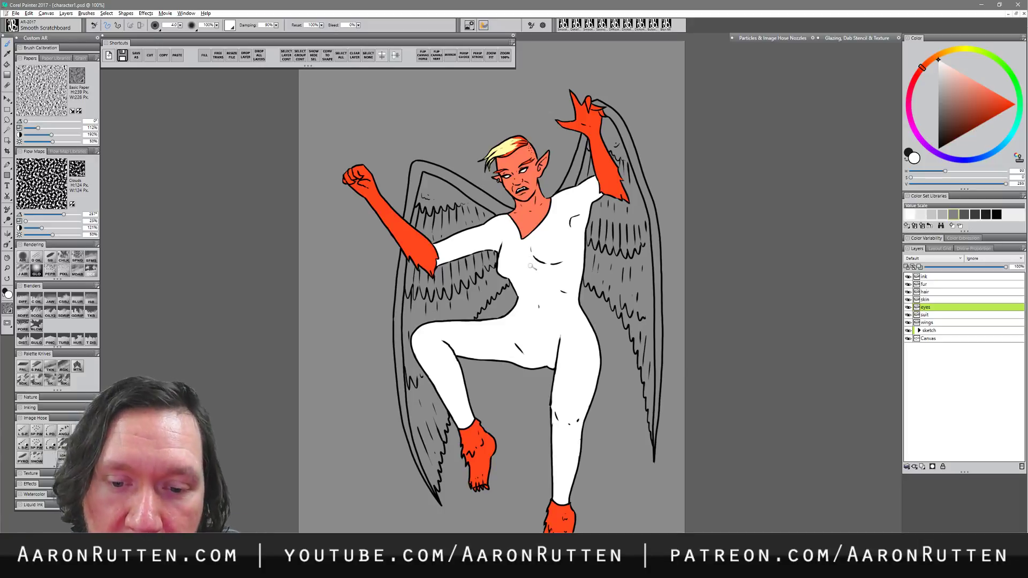
key(n)
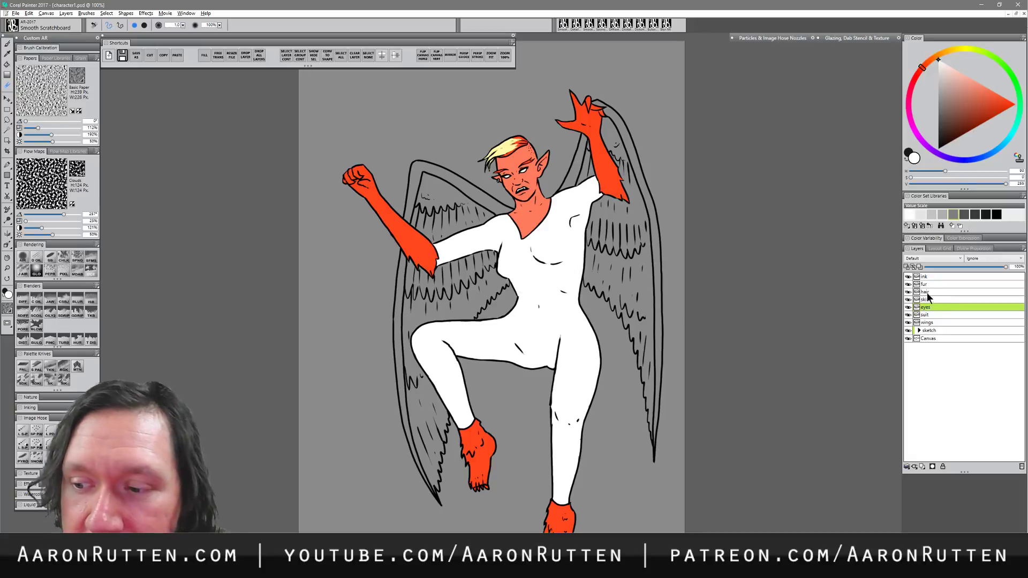
click(930, 316)
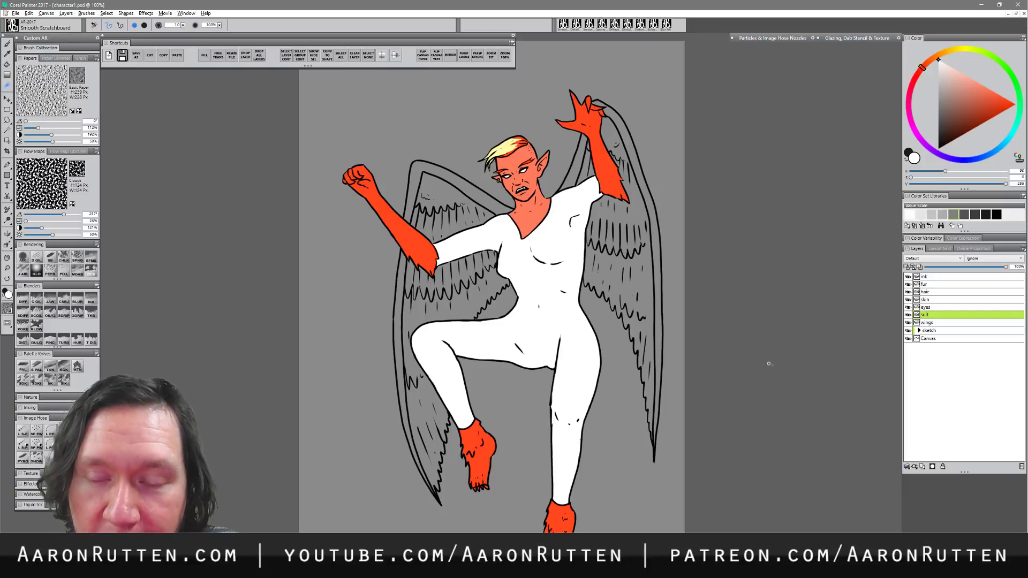
click(933, 277)
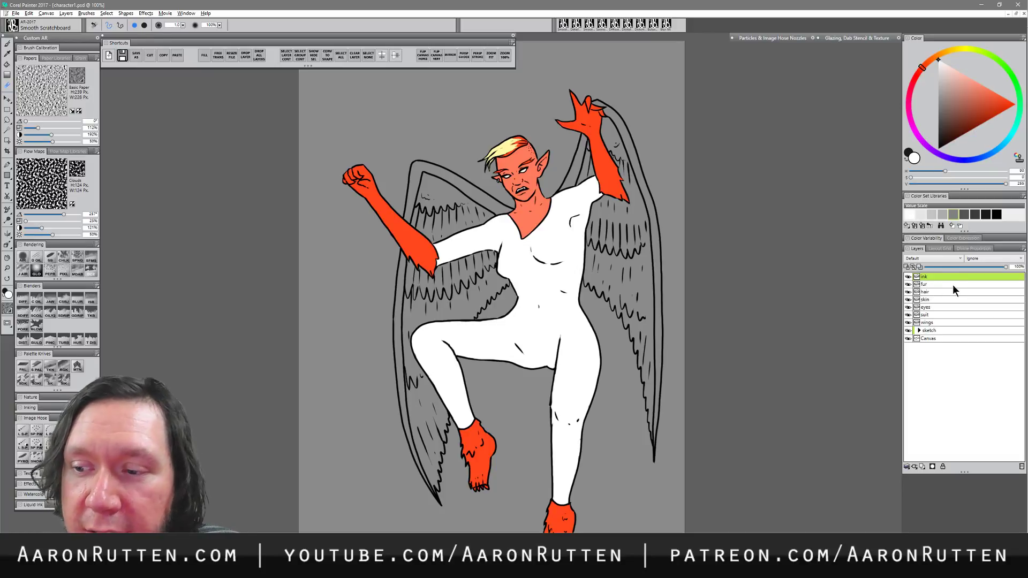
click(931, 284)
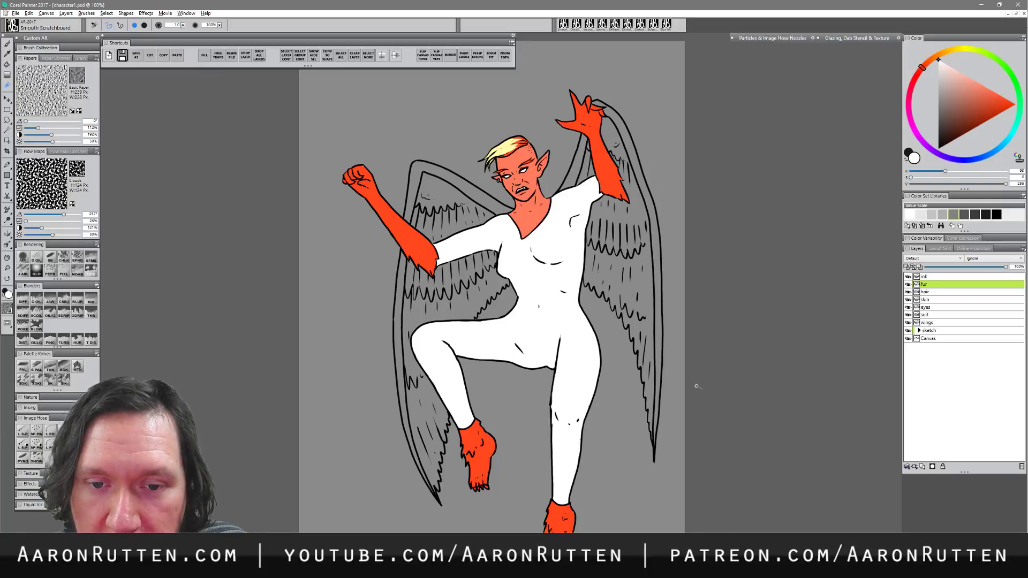
- Fill the Canvas with a light tan colour in a yellow-orange hue
click(936, 323)
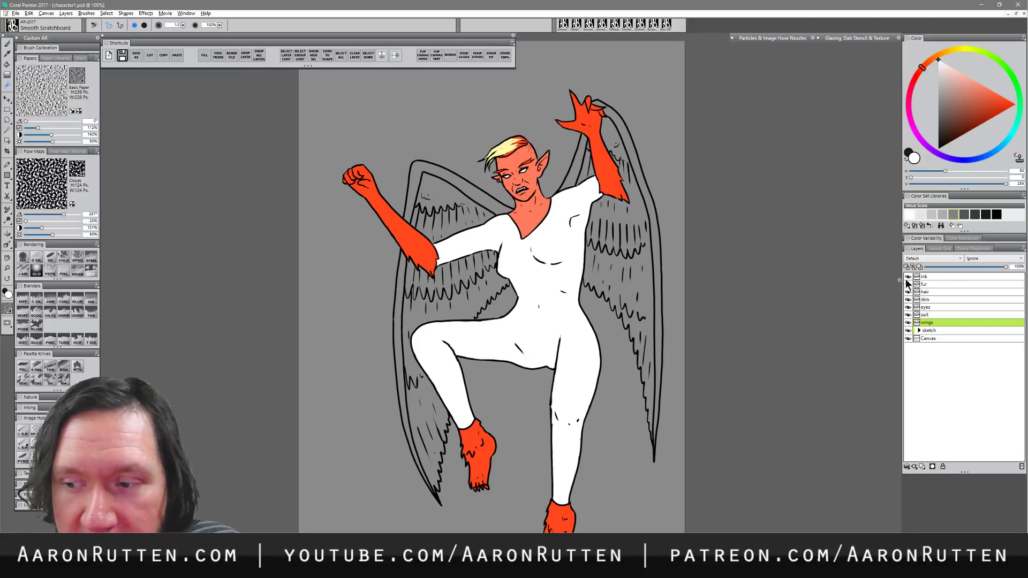
click(938, 87)
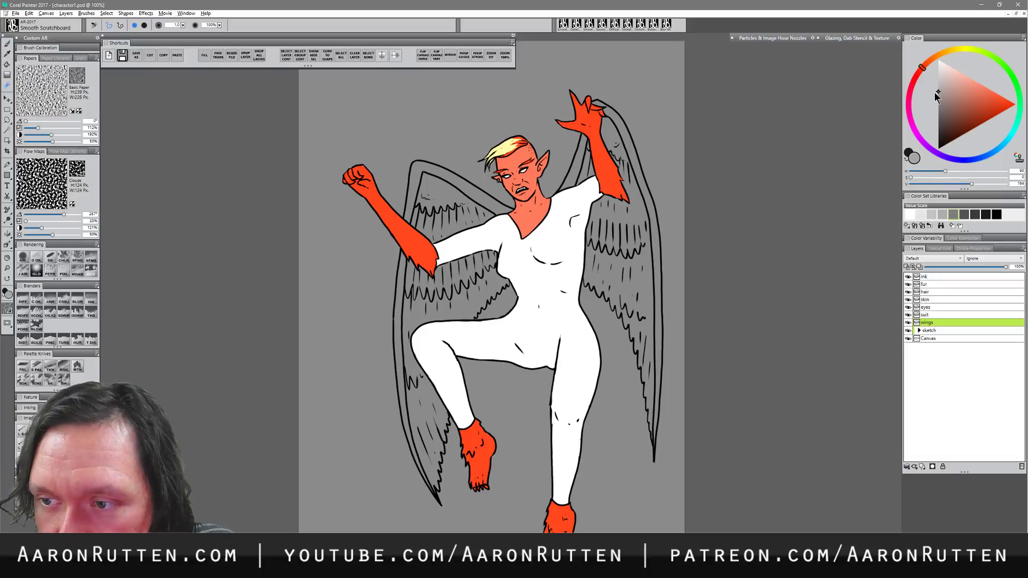
click(930, 337)
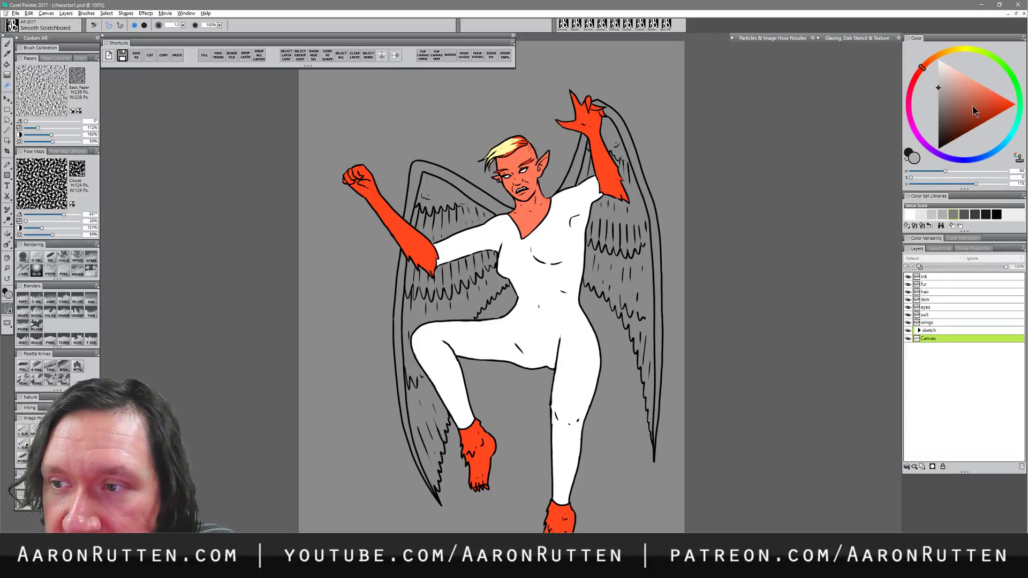
click(948, 53)
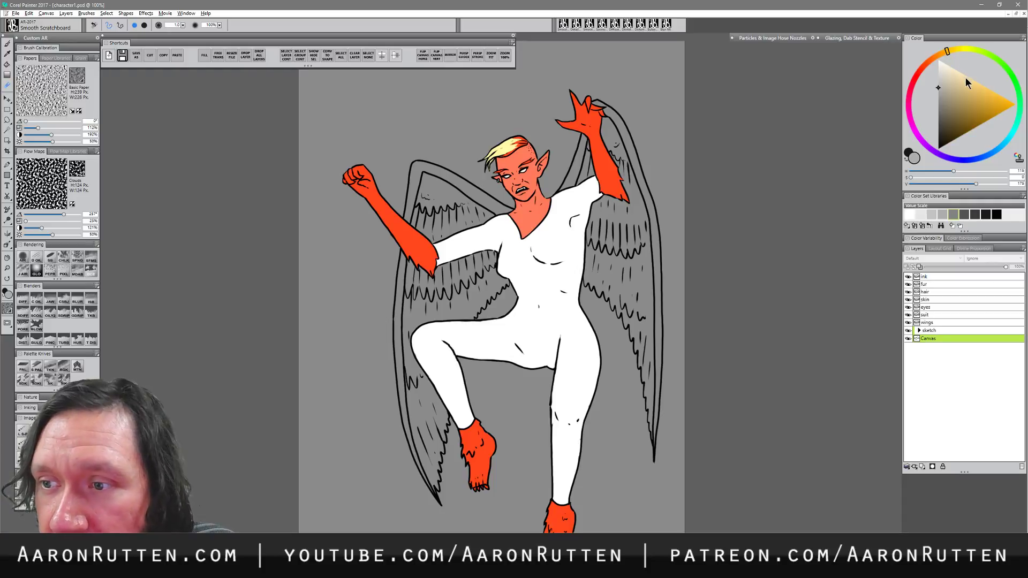
drag(961, 92, 966, 95)
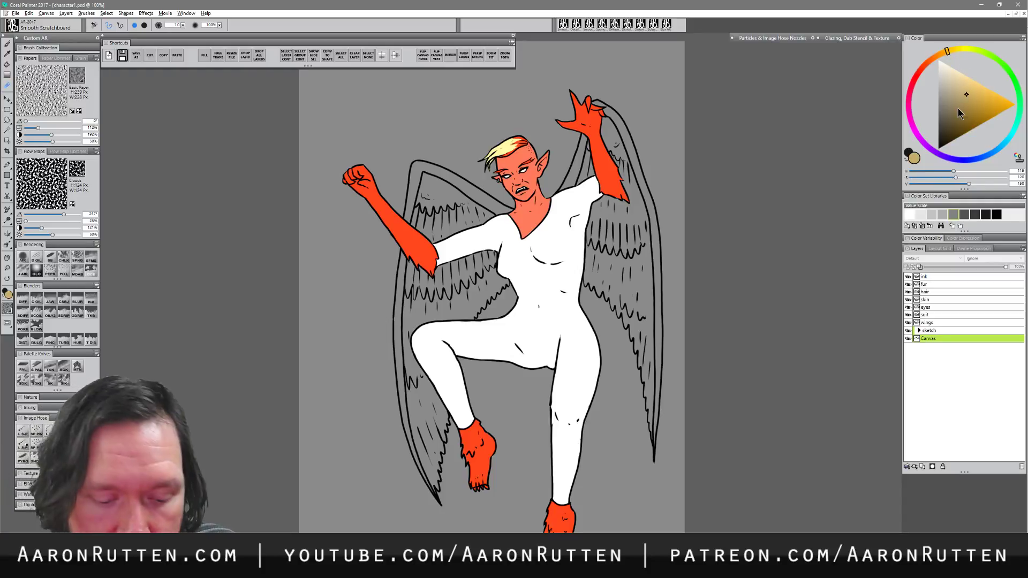
key(ctrl+f)
key(Return)
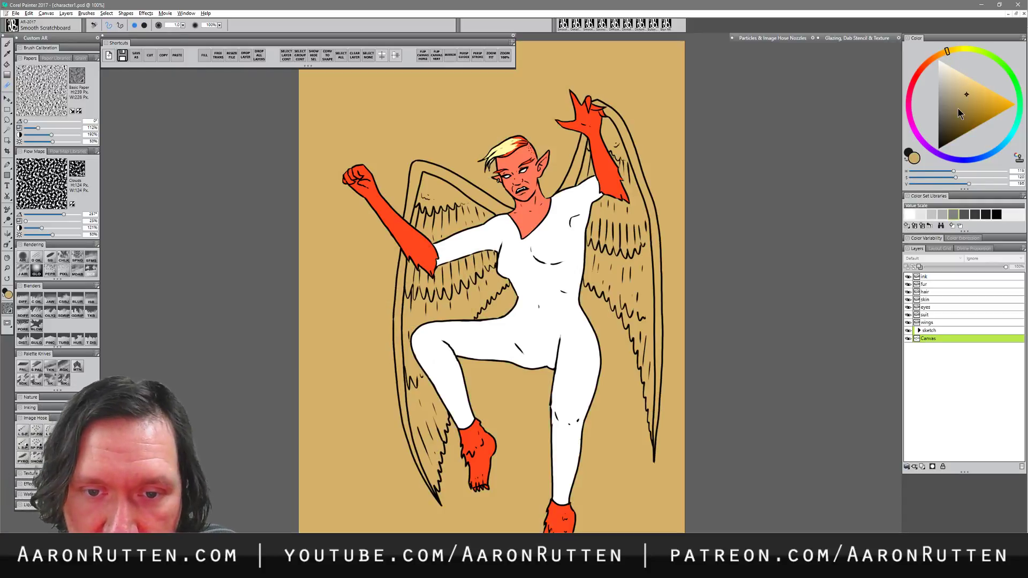
- Try a light grey brush stroke on the wings layer along the raised-hand wing's inner edge, and undo it
click(936, 321)
click(937, 88)
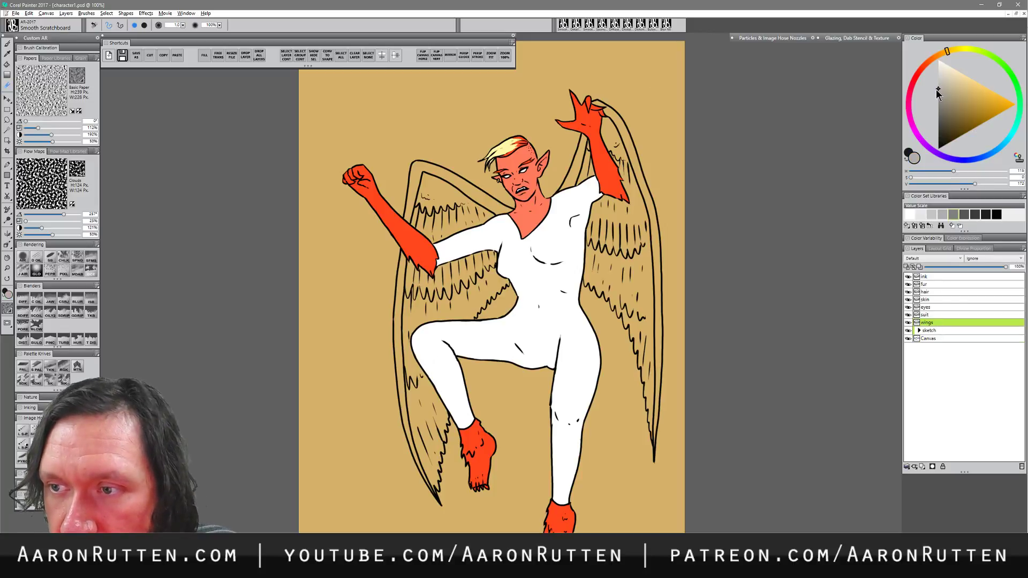
key(b)
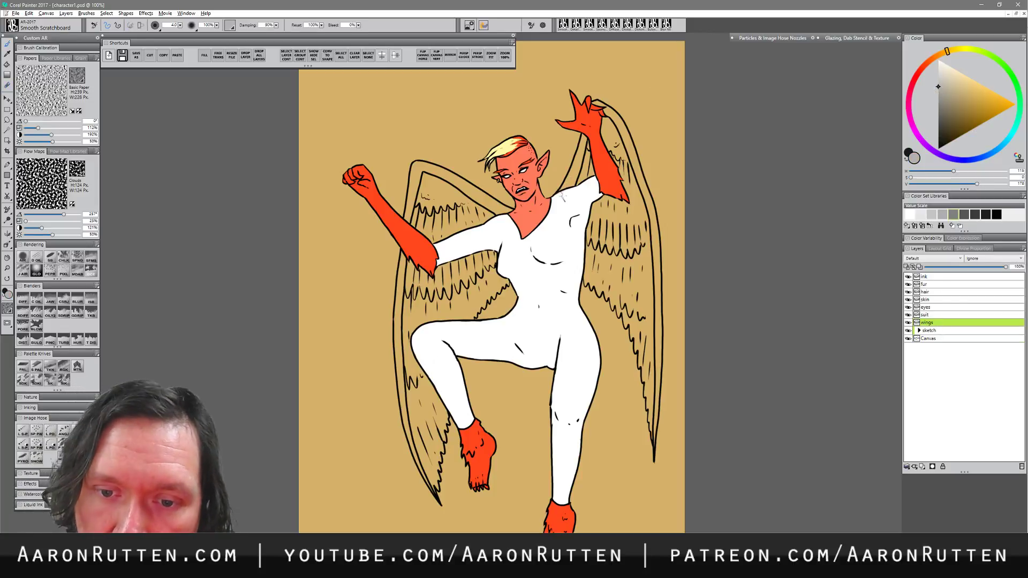
click(938, 77)
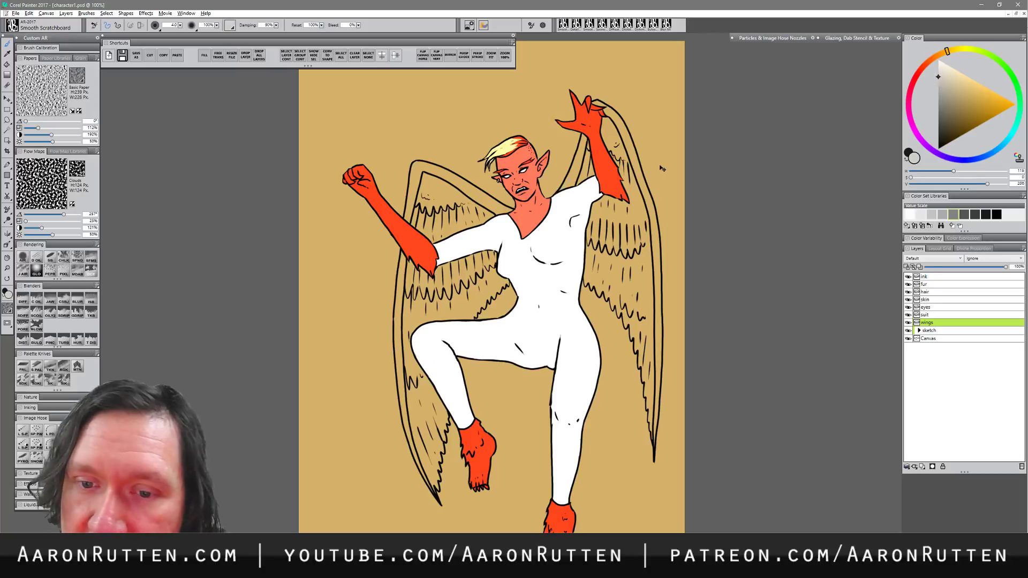
drag(565, 185, 577, 164)
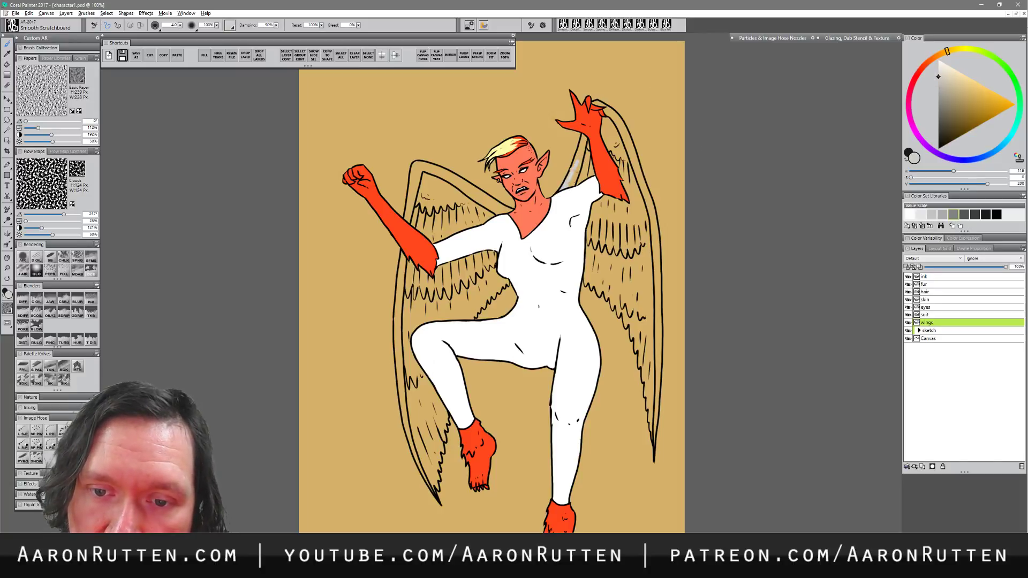
key(ctrl+z)
- Fill the Canvas with a dark yellowish brown
click(932, 338)
click(955, 124)
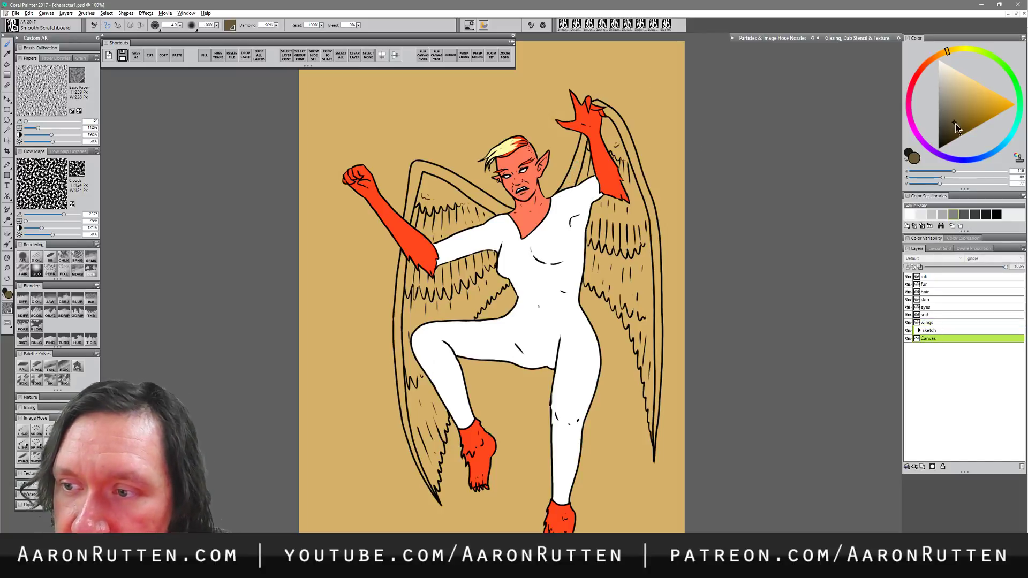
click(956, 125)
key(ctrl+f)
key(Return)
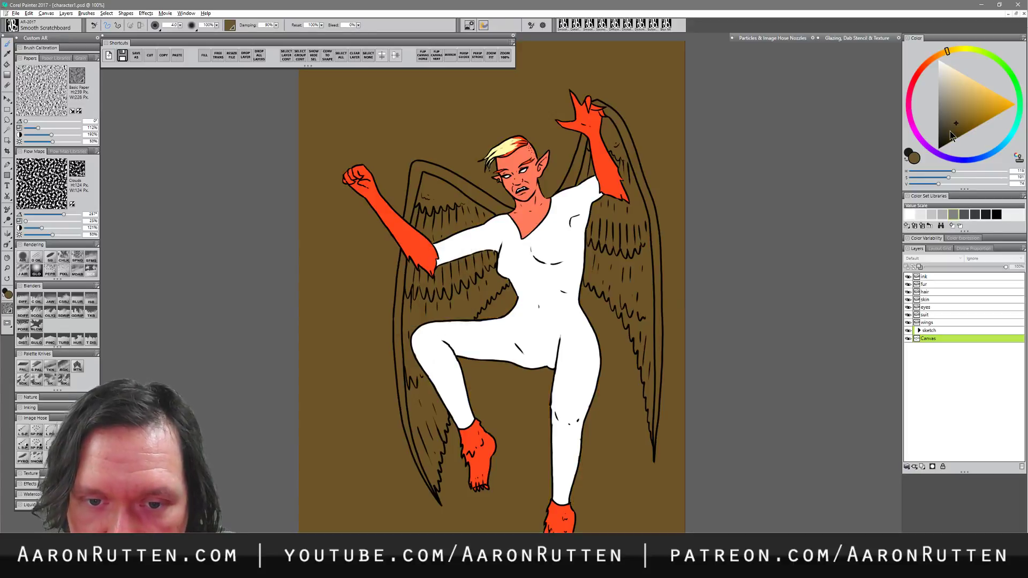
- Trace the outline and jagged feather edge of the wing behind the raised open hand in light grey on the wings layer
click(931, 322)
click(938, 77)
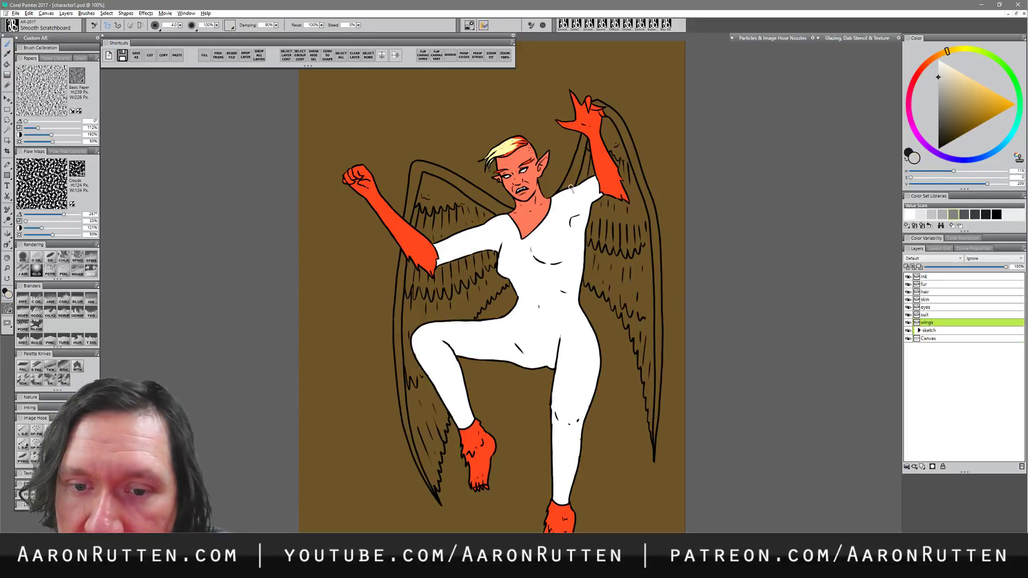
mouse_move(562, 192)
mouse_down()
mouse_move(582, 134)
mouse_move(575, 160)
mouse_move(597, 127)
mouse_move(583, 138)
mouse_move(590, 104)
mouse_move(615, 114)
mouse_move(598, 101)
mouse_move(626, 132)
mouse_move(659, 261)
mouse_up()
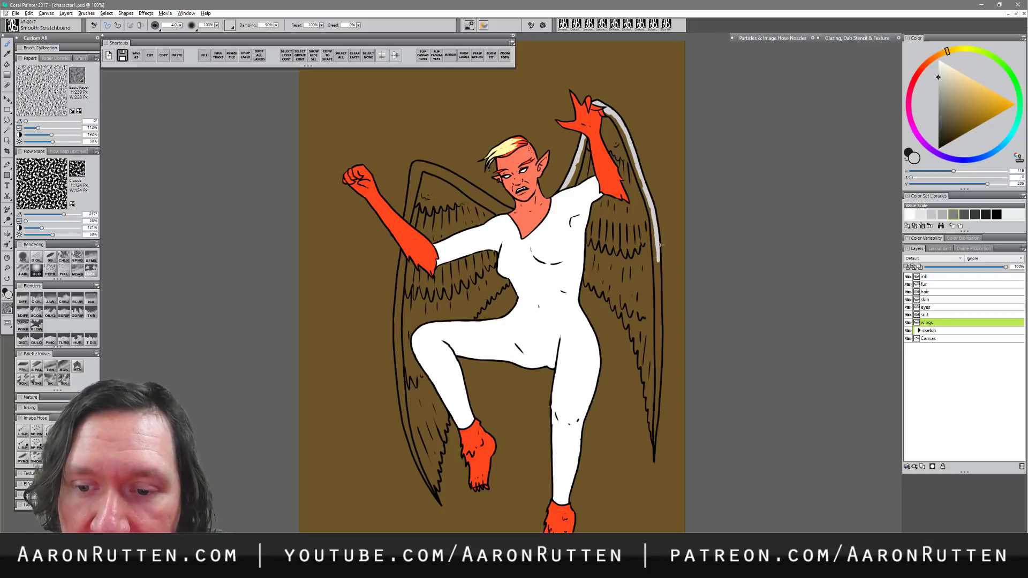
drag(660, 253, 656, 400)
mouse_move(658, 357)
mouse_down()
mouse_move(653, 440)
mouse_move(637, 329)
mouse_move(623, 306)
mouse_move(612, 309)
mouse_move(618, 293)
mouse_move(619, 316)
mouse_move(628, 286)
mouse_move(605, 299)
mouse_move(606, 285)
mouse_move(585, 276)
mouse_up()
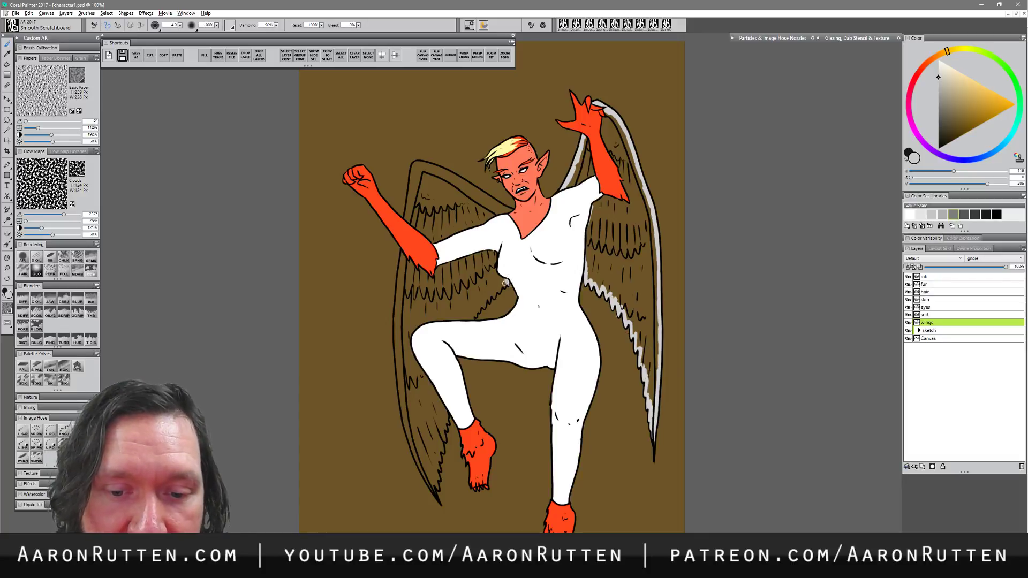
- Trace the outline and feather edges of the wing behind the clenched-fist arm in light grey
drag(501, 288, 474, 322)
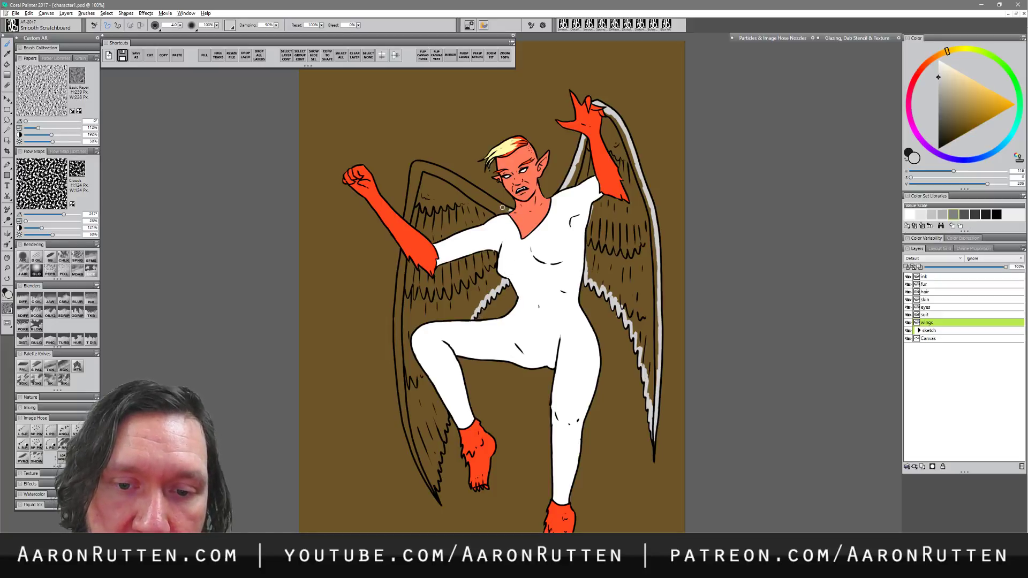
drag(421, 164, 481, 191)
drag(482, 193, 512, 212)
mouse_move(427, 163)
mouse_down()
mouse_move(411, 163)
mouse_move(405, 218)
mouse_move(409, 200)
mouse_up()
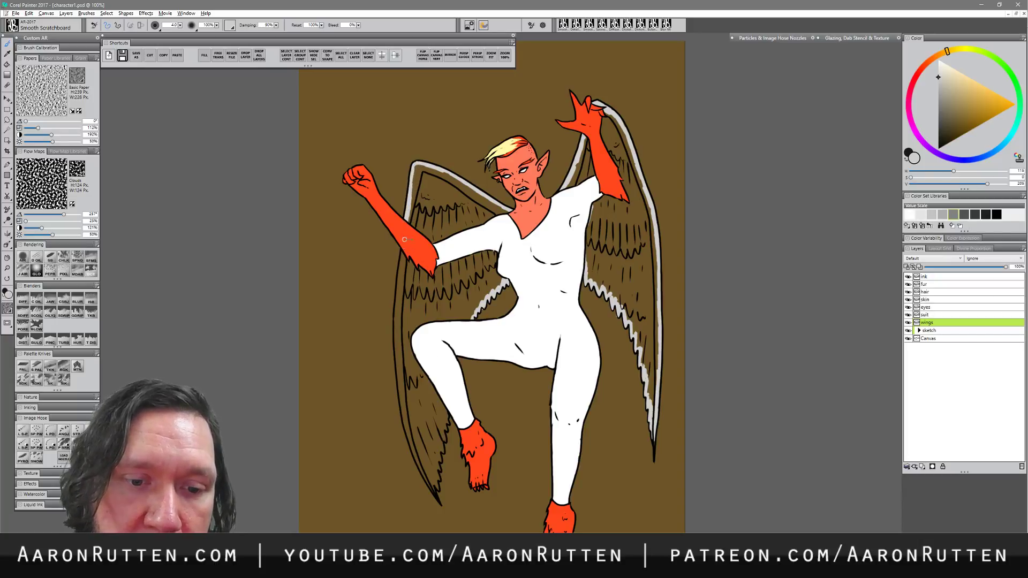
mouse_move(403, 249)
mouse_down()
mouse_move(398, 384)
mouse_move(396, 371)
mouse_move(430, 487)
mouse_move(431, 444)
mouse_move(439, 460)
mouse_move(448, 415)
mouse_up()
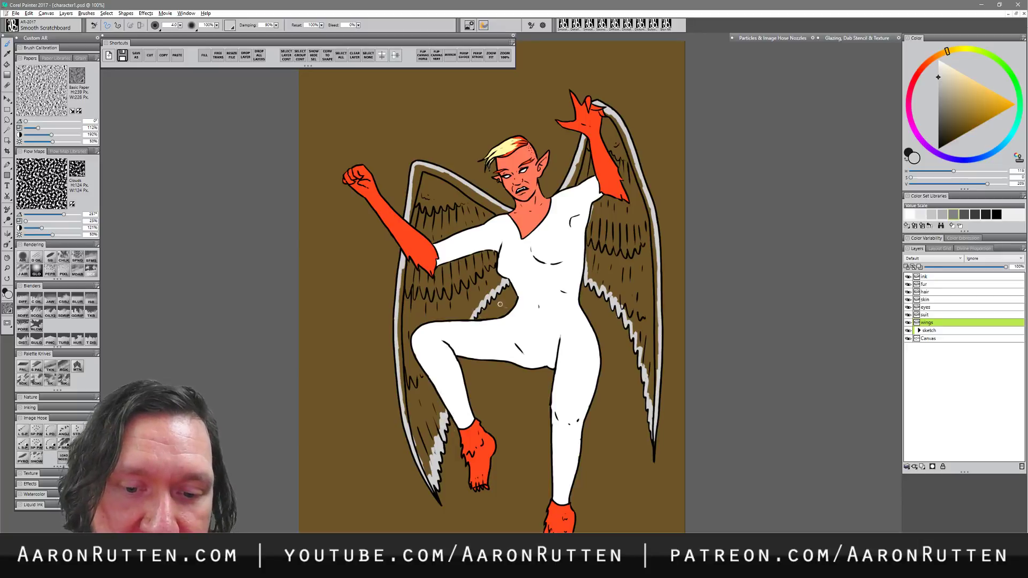
- Fill the traced interiors of both wings with the current light grey
key(n)
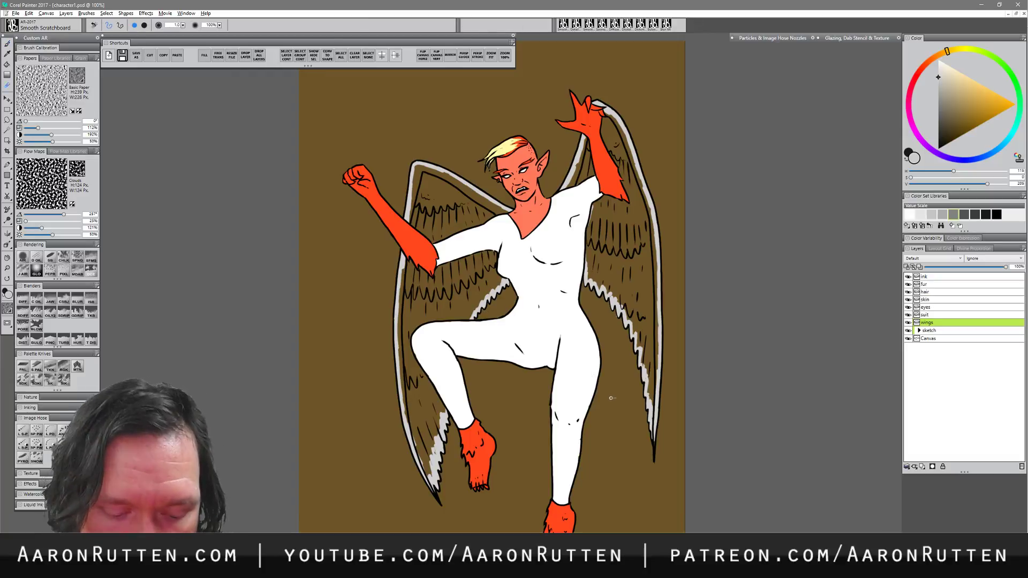
key(l)
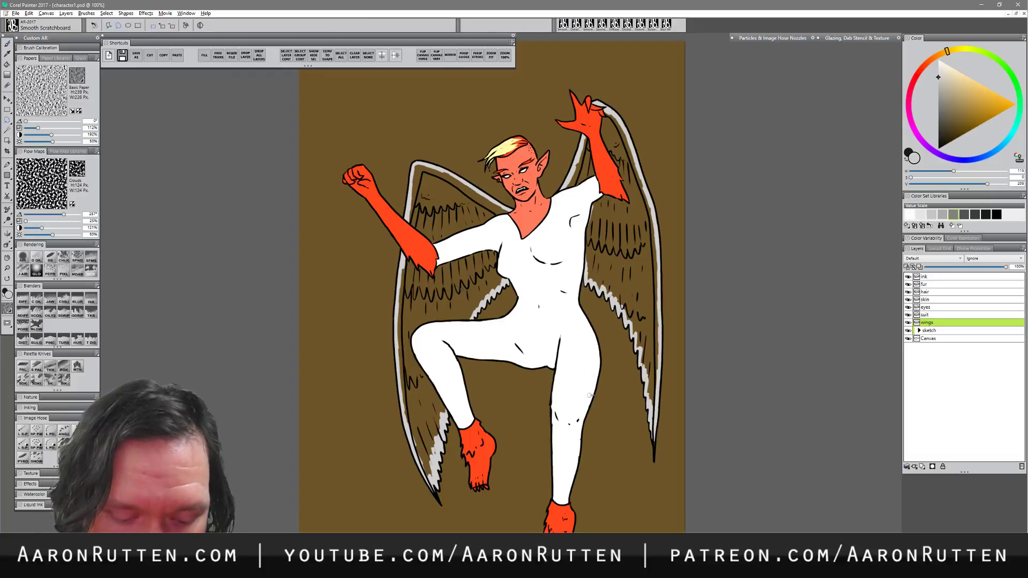
key(k)
click(458, 289)
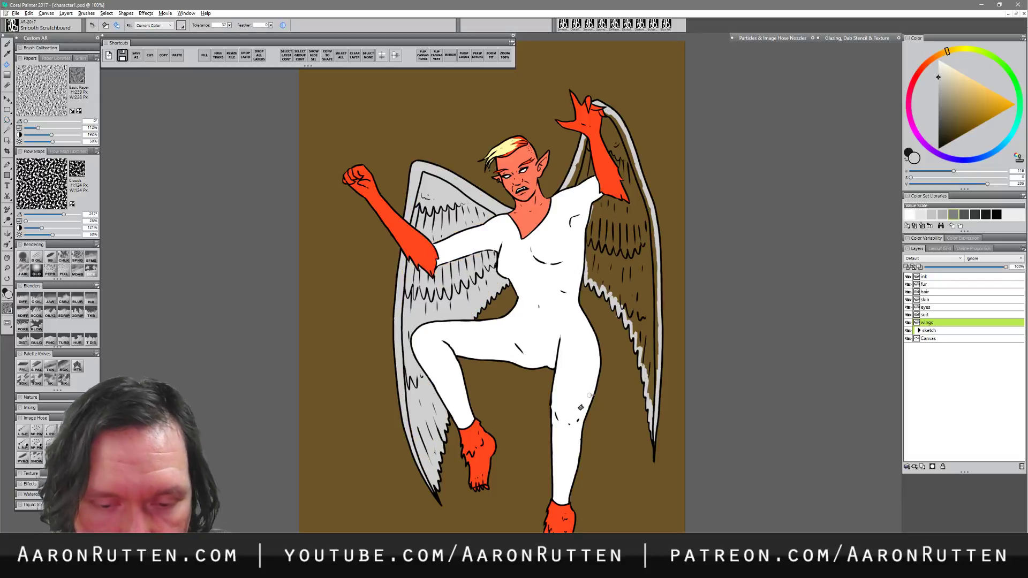
key(b)
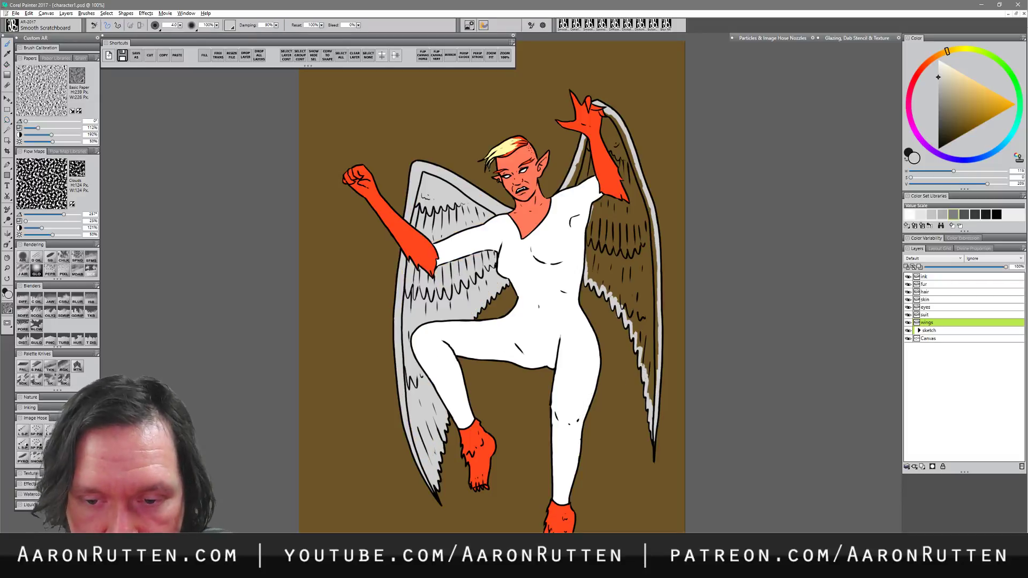
key(k)
click(635, 295)
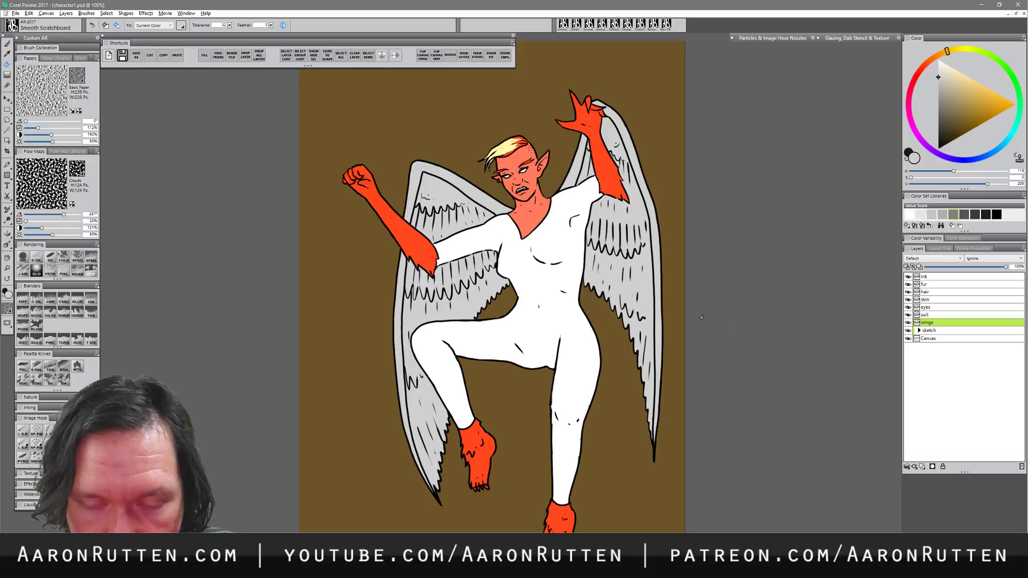
- Touch up the light grey at the upper corner of the wing on the clenched-fist side
key(b)
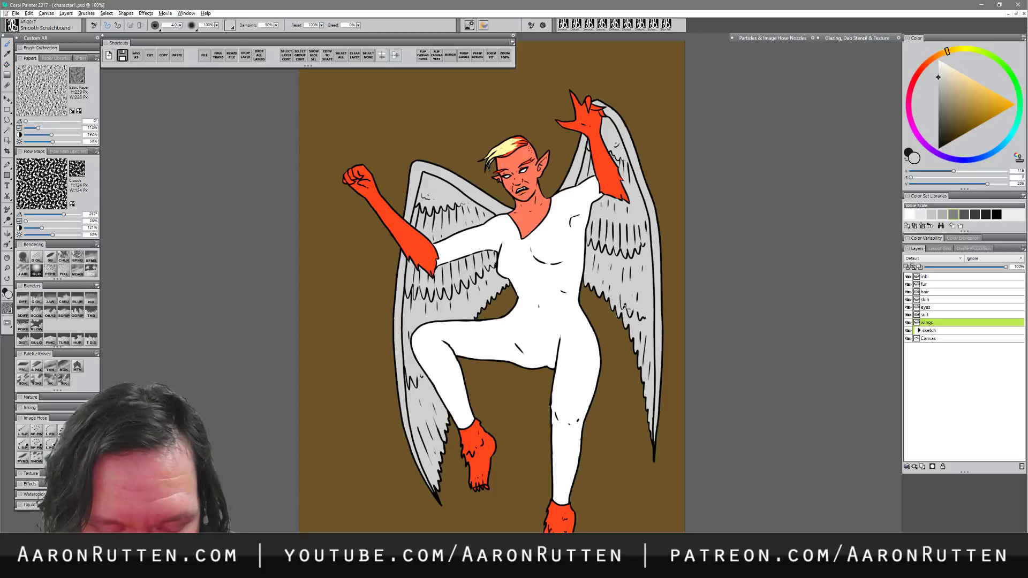
key(n)
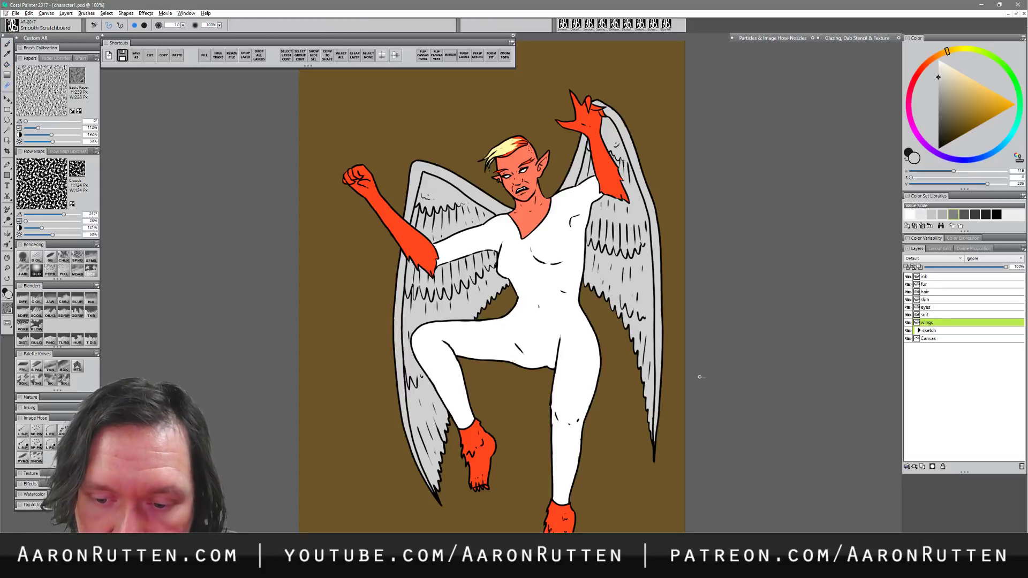
key(b)
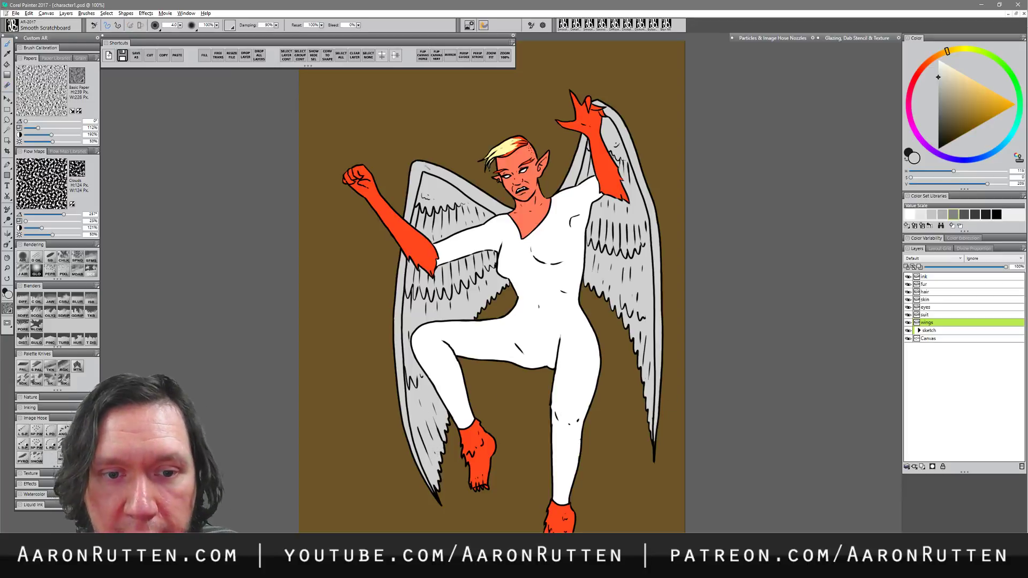
drag(417, 161, 413, 167)
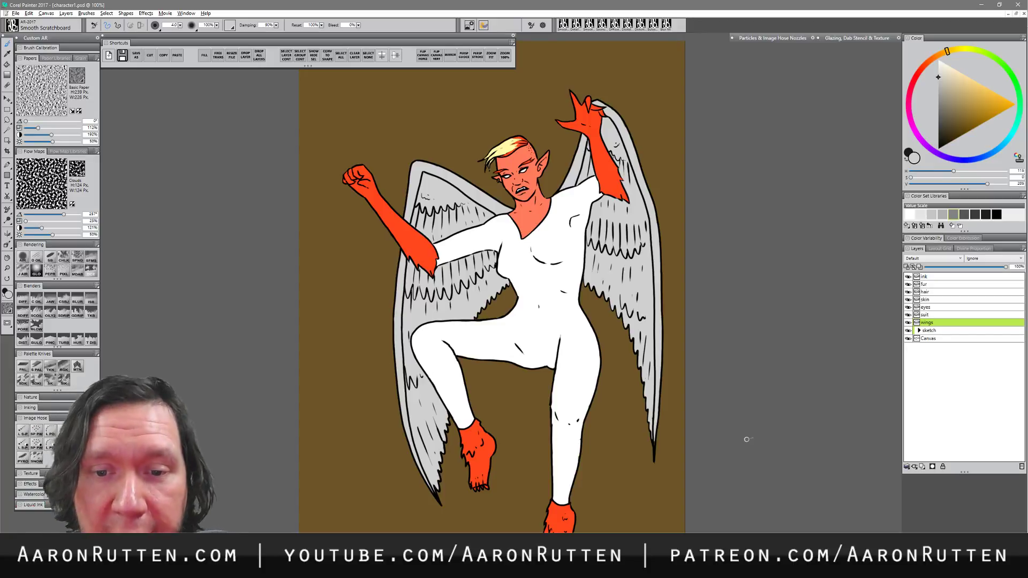
- Start a full fill of the Canvas with the current colour, using a light blue
click(939, 315)
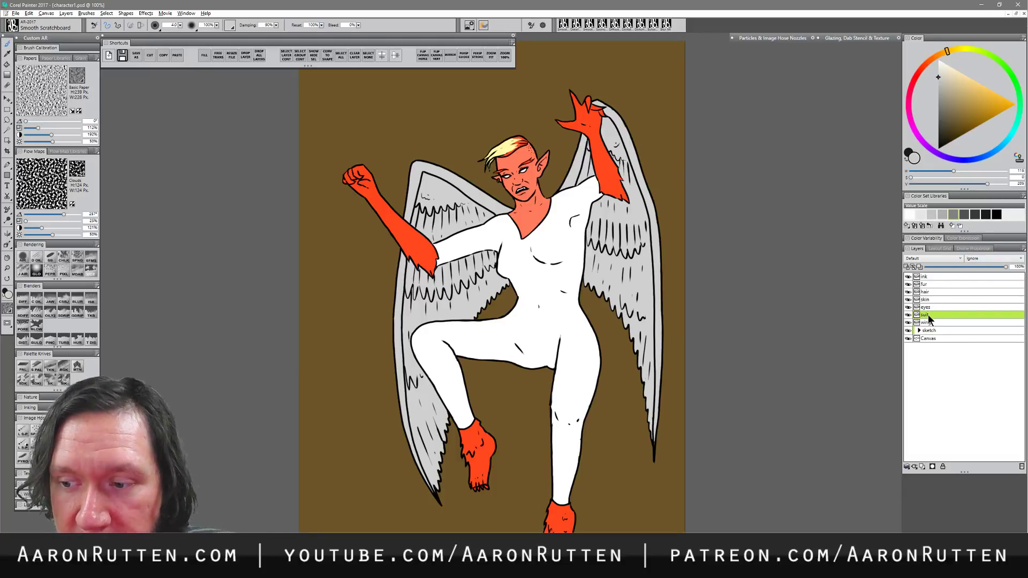
key(shift+x)
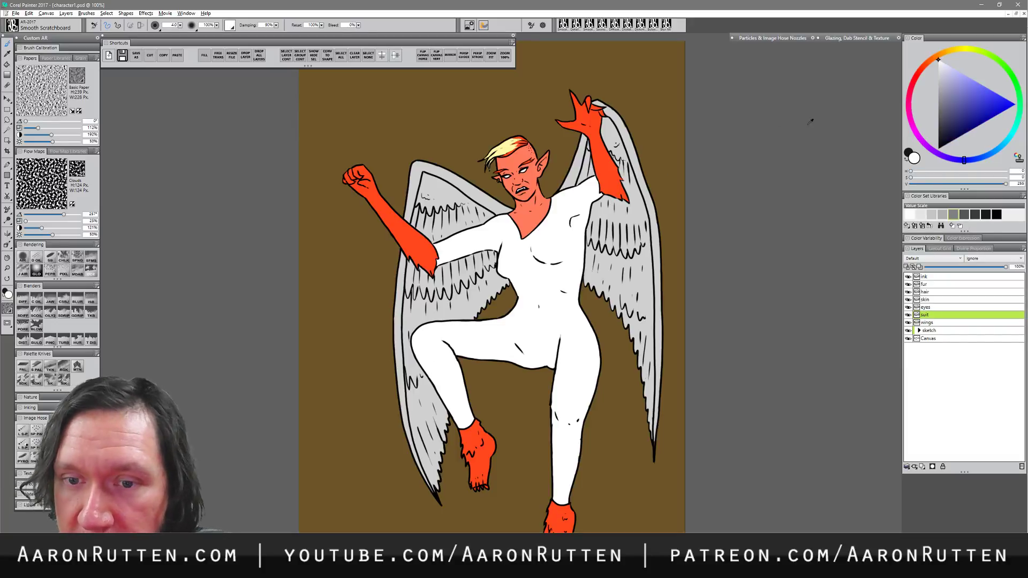
click(936, 338)
click(956, 74)
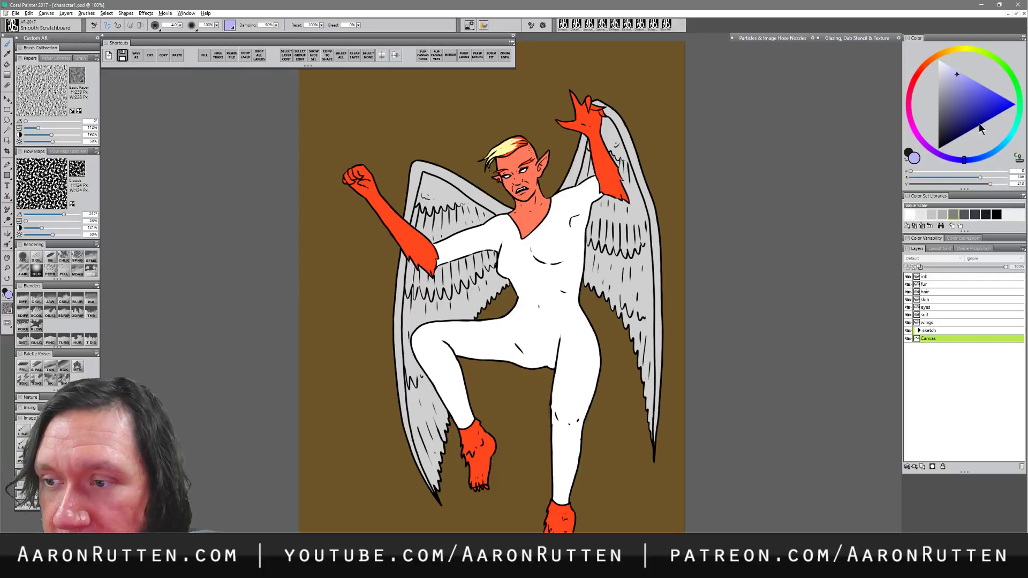
click(963, 160)
mouse_move(964, 161)
mouse_down()
mouse_move(992, 160)
mouse_move(978, 161)
mouse_up()
key(ctrl+f)
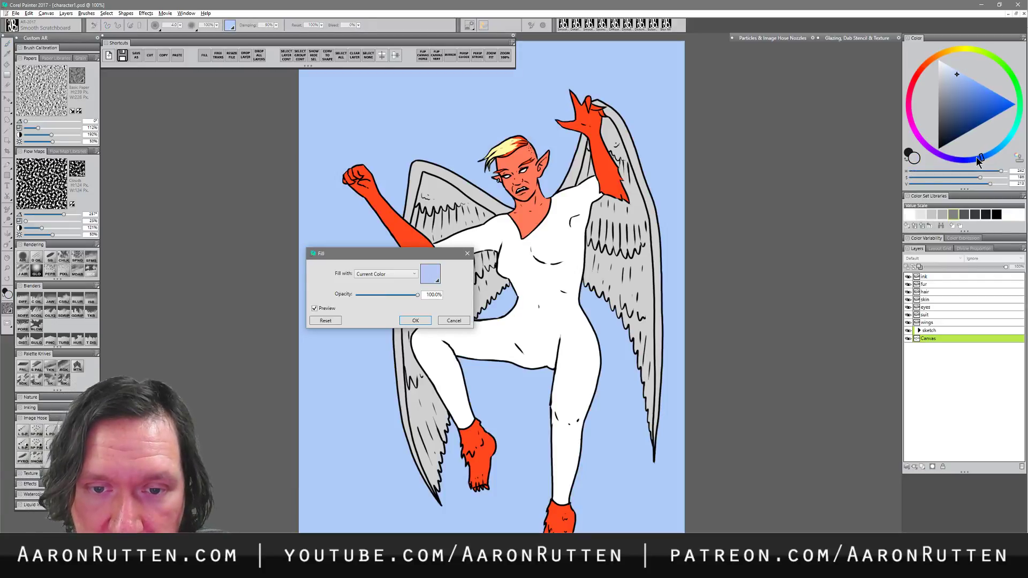
- Try peach, orange and brighter sky-blue hues as the canvas fill colour
click(936, 56)
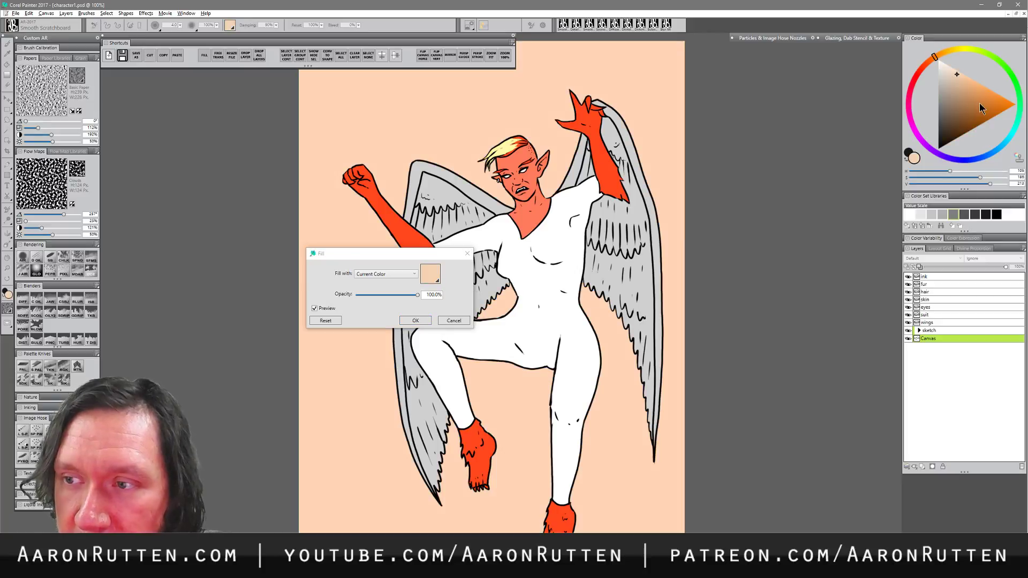
mouse_move(979, 103)
mouse_down()
mouse_move(990, 105)
mouse_move(975, 85)
mouse_up()
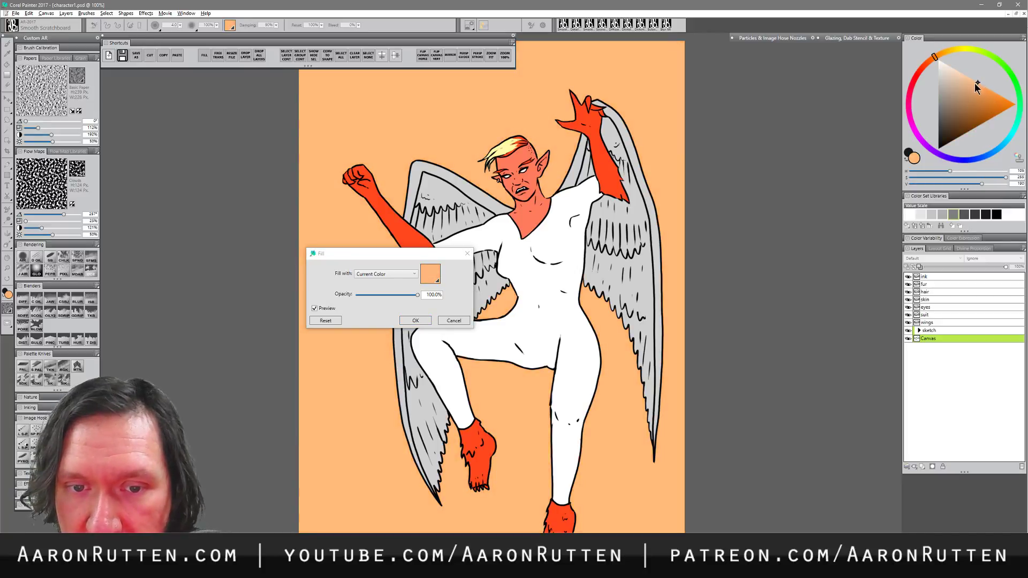
click(988, 155)
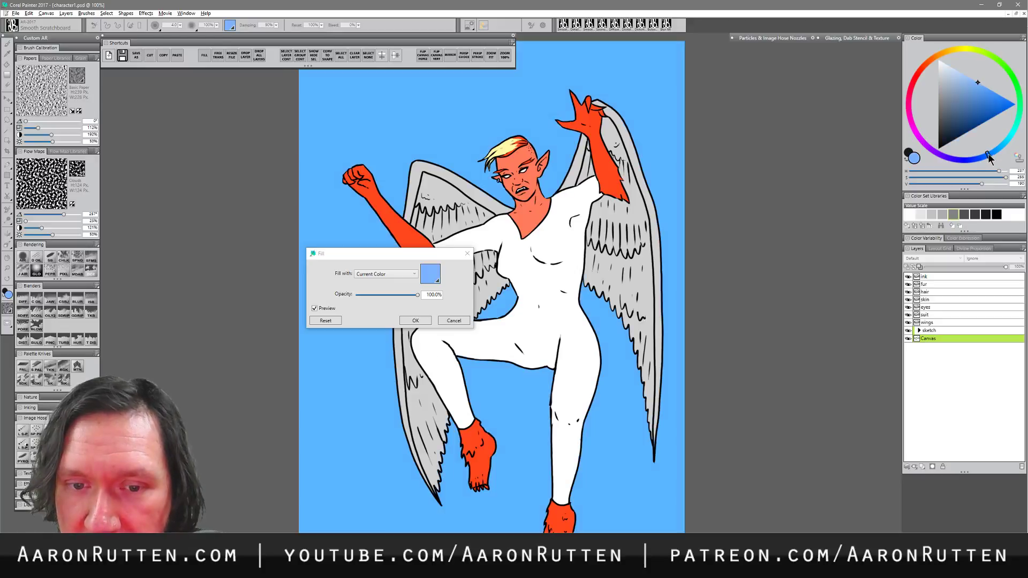
click(998, 150)
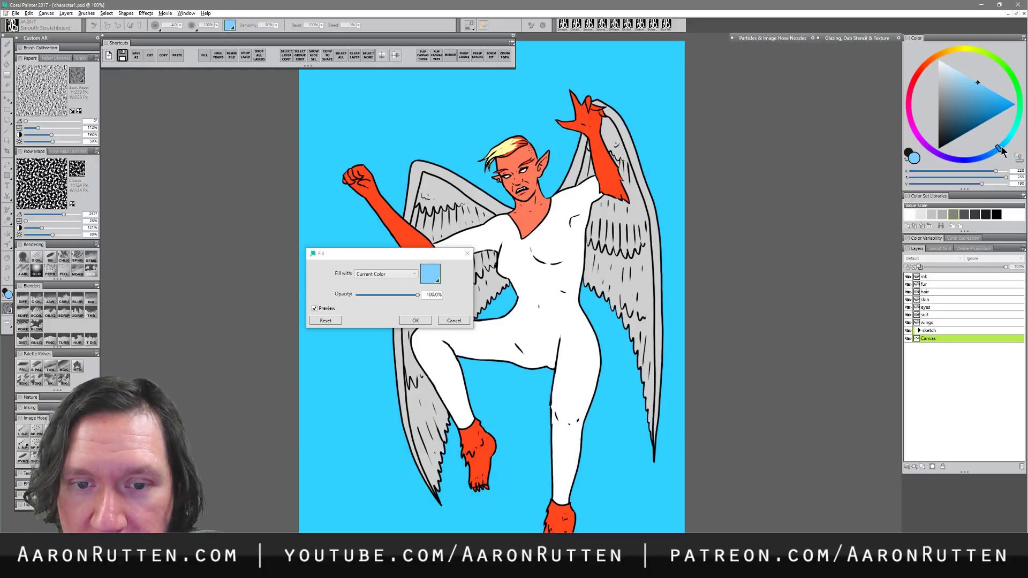
- Fill the Canvas with a muted, pale blue-grey at 100% opacity
click(994, 152)
click(951, 77)
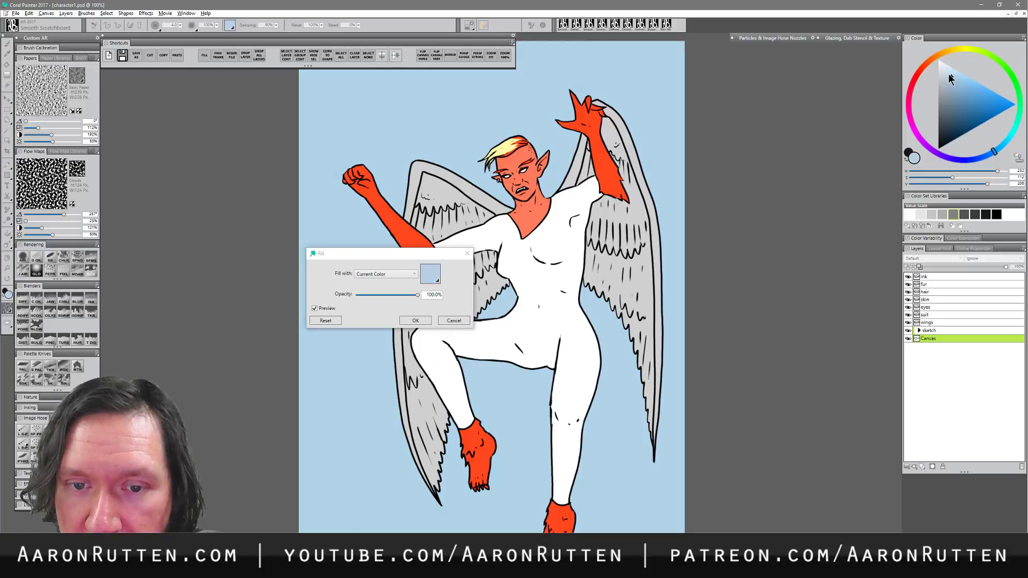
click(947, 75)
click(951, 79)
click(944, 82)
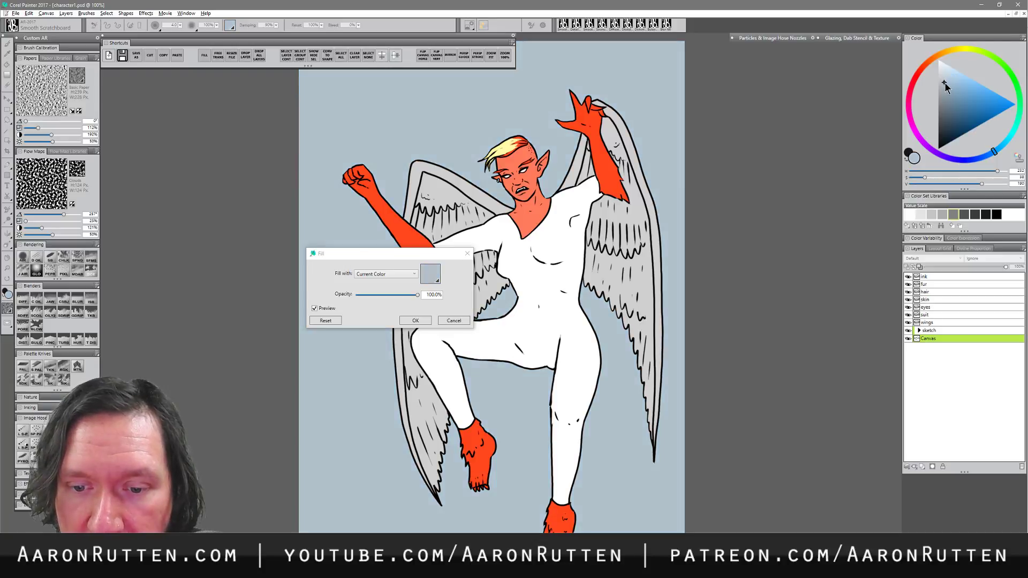
click(419, 322)
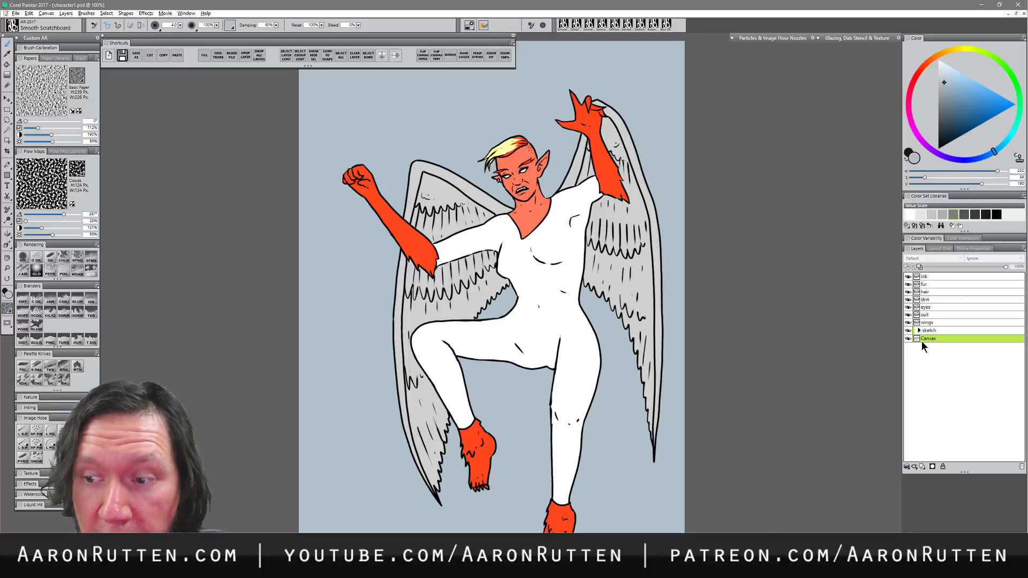
- Preserve transparency on the suit layer and shade the underside of the clenched-fist arm's sleeve in very pale blue-grey with a larger brush
click(934, 315)
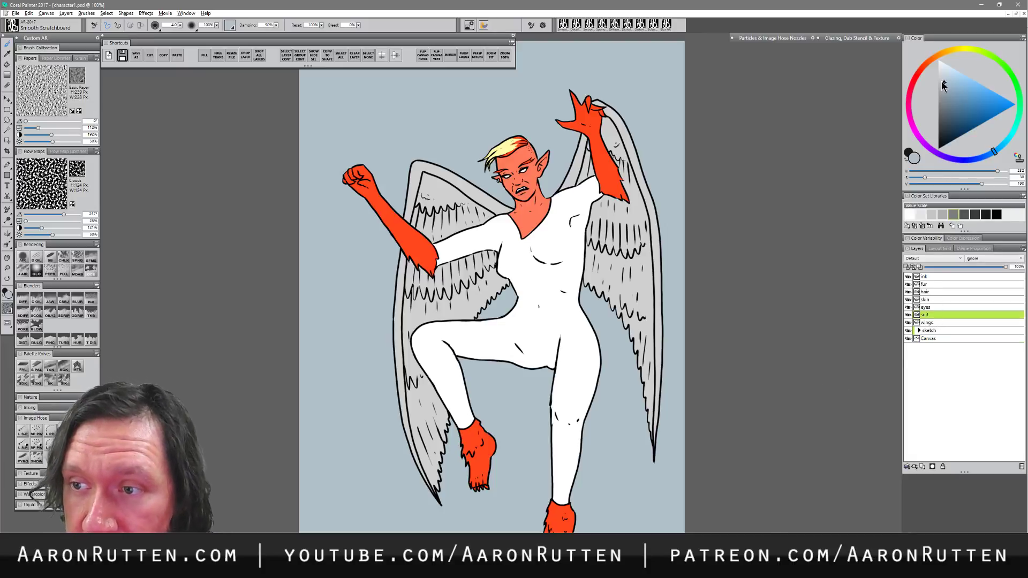
drag(942, 81, 941, 76)
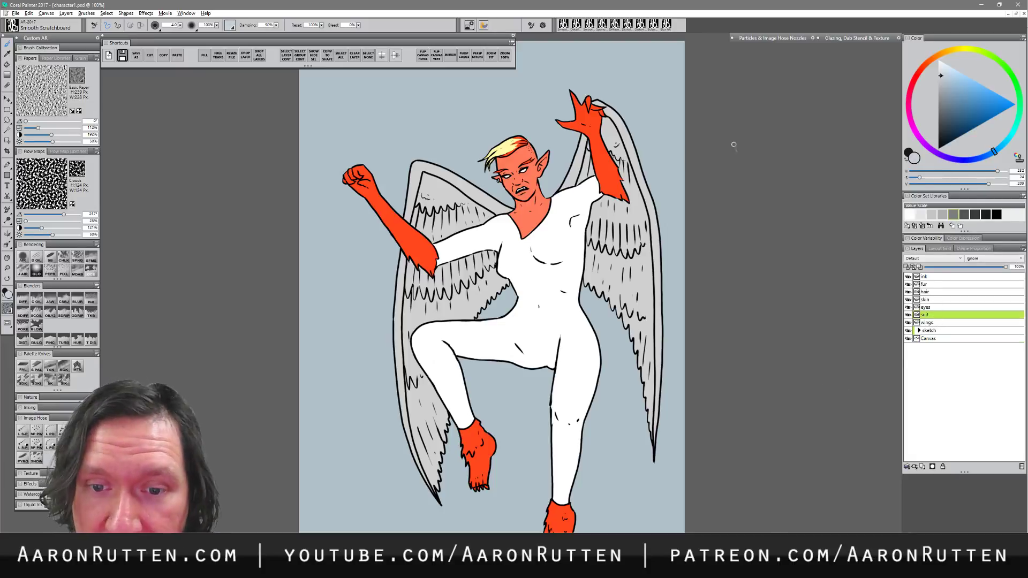
ctrl+alt+drag(438, 260, 445, 259)
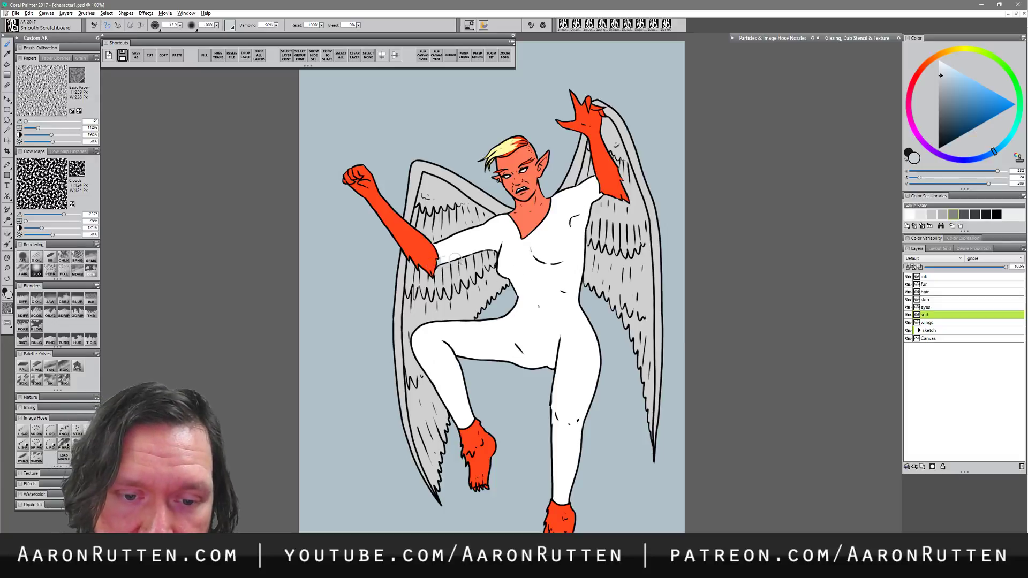
click(941, 69)
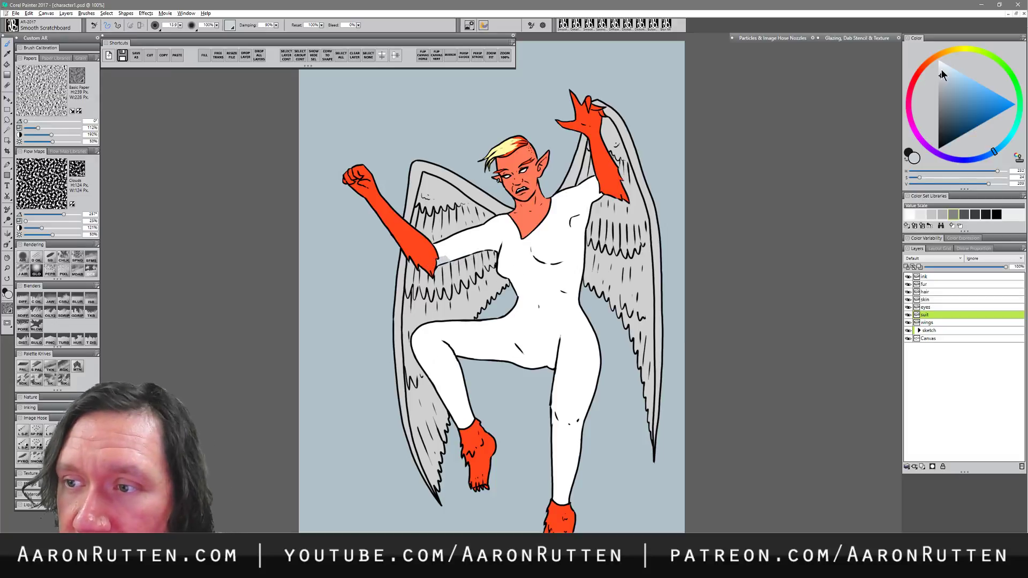
drag(437, 261, 481, 250)
key(ctrl+z)
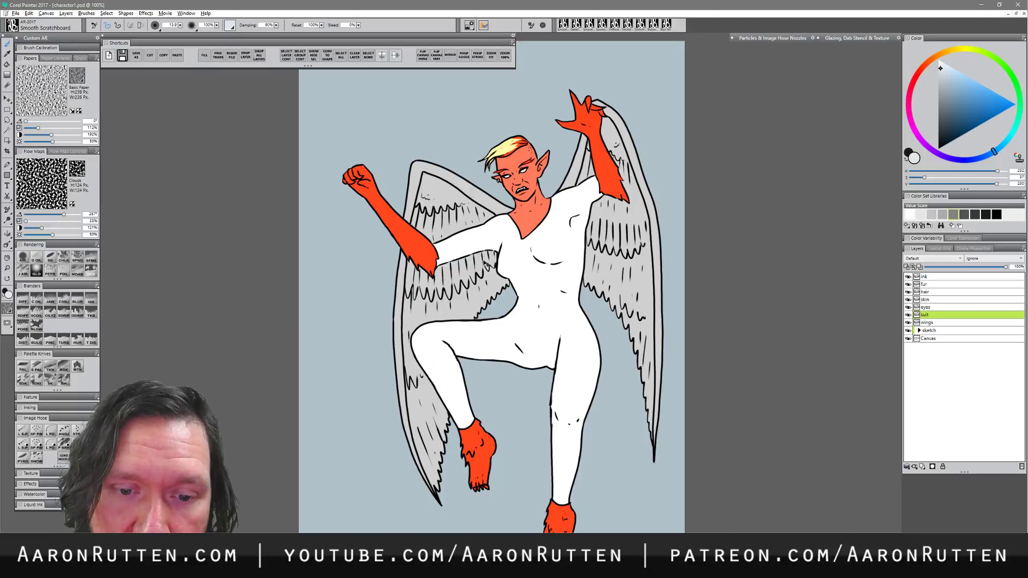
click(907, 267)
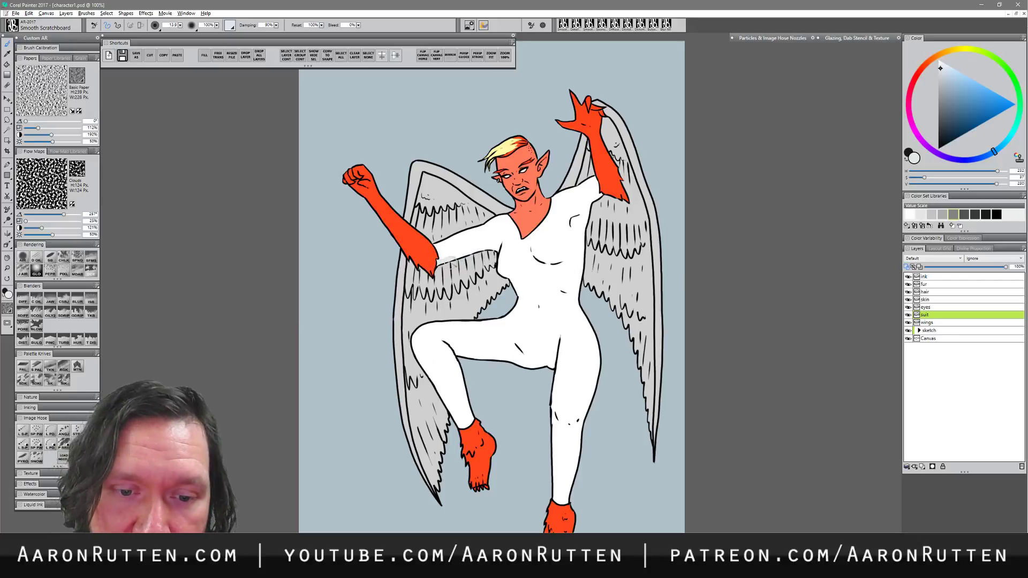
drag(436, 259, 499, 250)
- Reduce the brush size and shade the suit's chest folds in pale blue-grey, sampling the suit white and shadow colours for corrections
key(bracketleft)
key(bracketleft)
key(bracketleft)
key(bracketleft)
key(bracketleft)
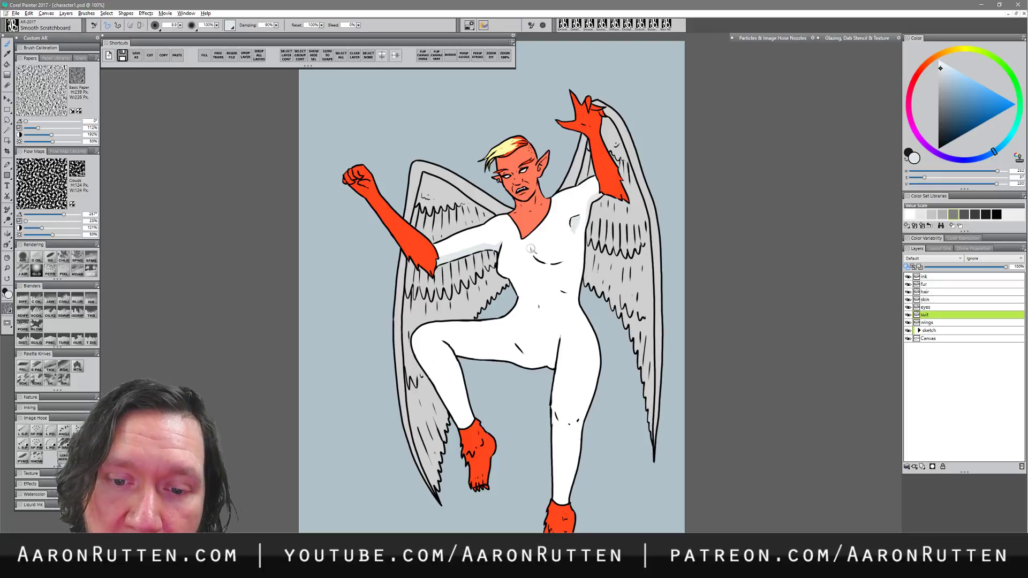
drag(531, 252, 561, 265)
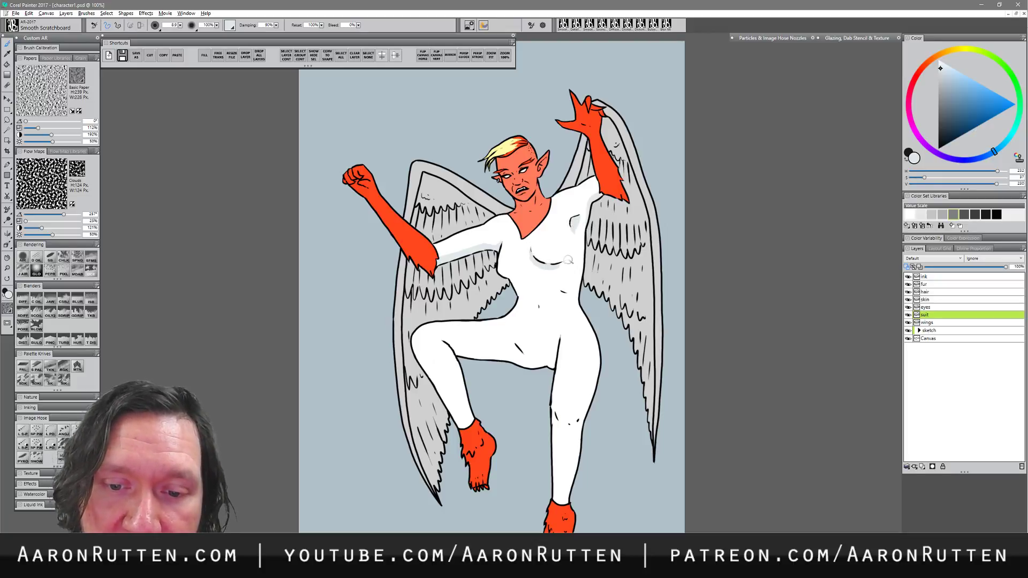
alt+click(524, 272)
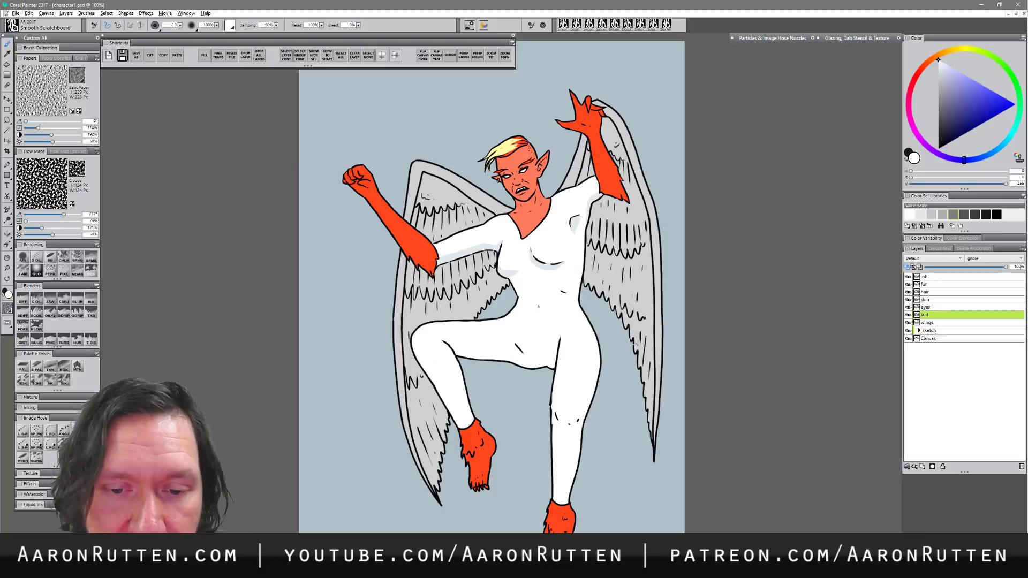
alt+click(507, 272)
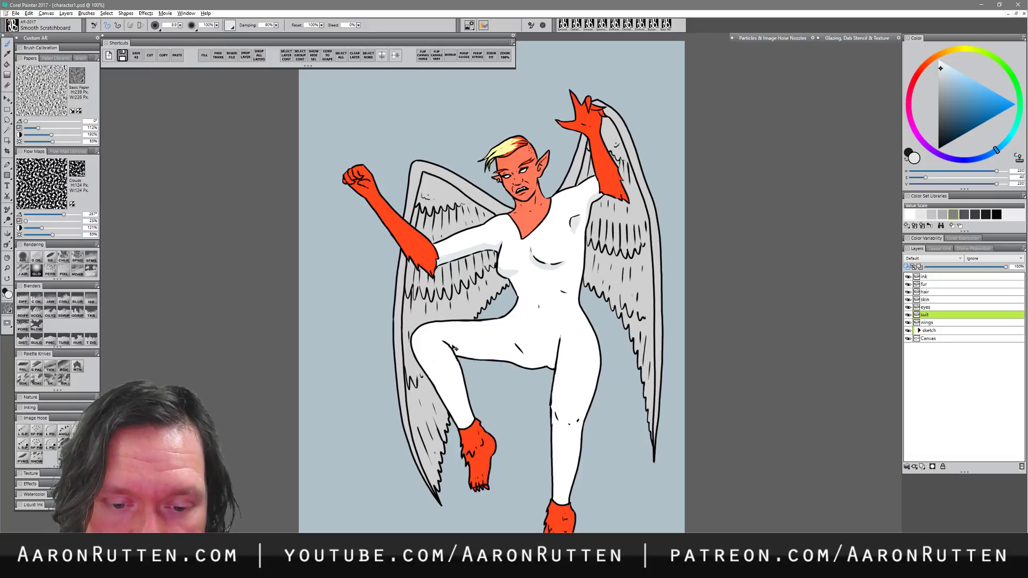
- Shade the underside of the raised thigh, the crotch folds and the standing leg's knee on the suit, undoing the last stroke
mouse_move(451, 346)
mouse_down()
mouse_move(512, 365)
mouse_move(495, 360)
mouse_up()
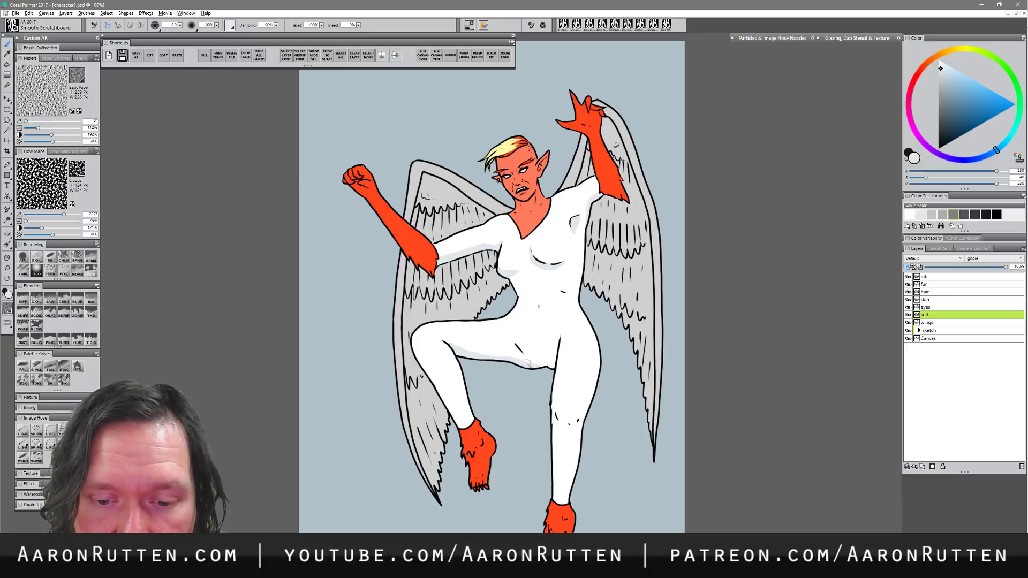
mouse_move(517, 347)
mouse_down()
mouse_move(525, 361)
mouse_move(552, 363)
mouse_up()
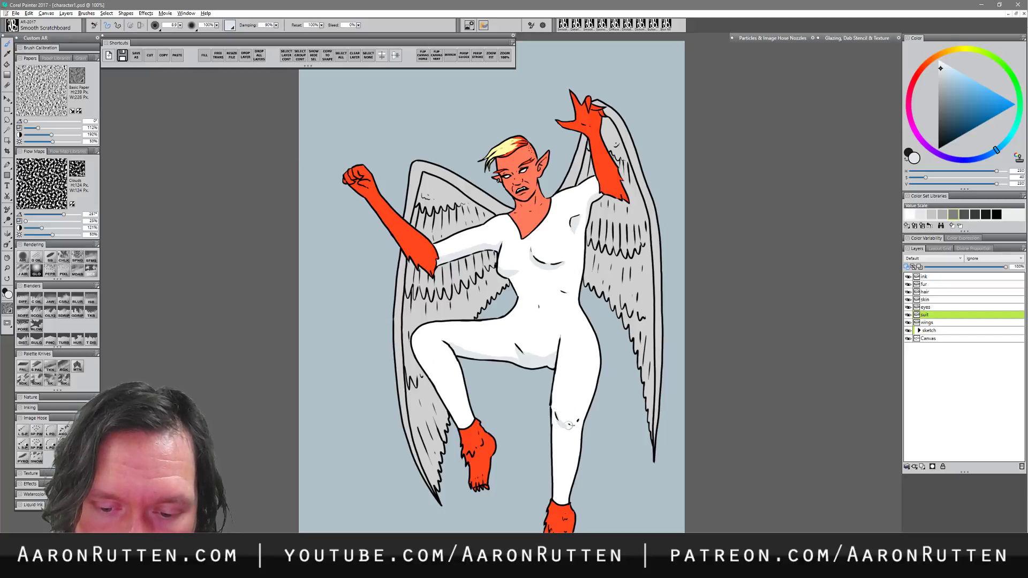
drag(550, 407, 551, 513)
key(ctrl+z)
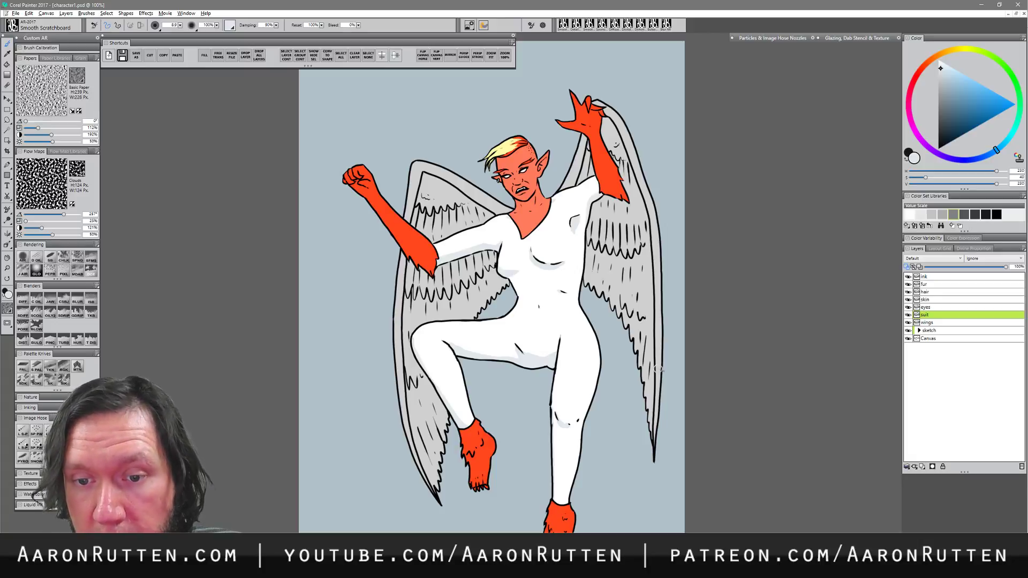
- Preserve transparency on the wings layer and paint lighter grey highlights on the upper feathers of both wings
click(931, 323)
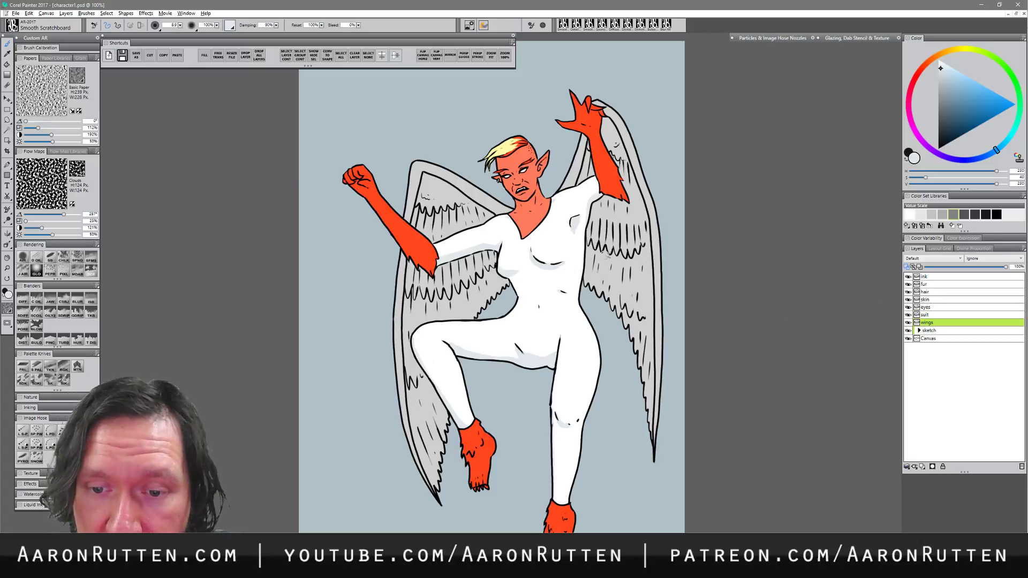
alt+click(604, 236)
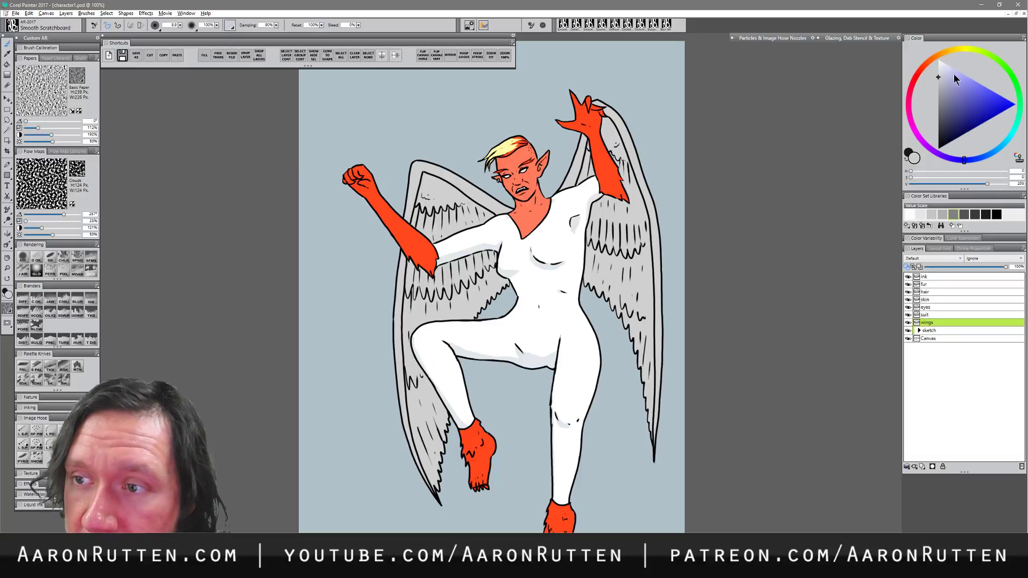
click(939, 69)
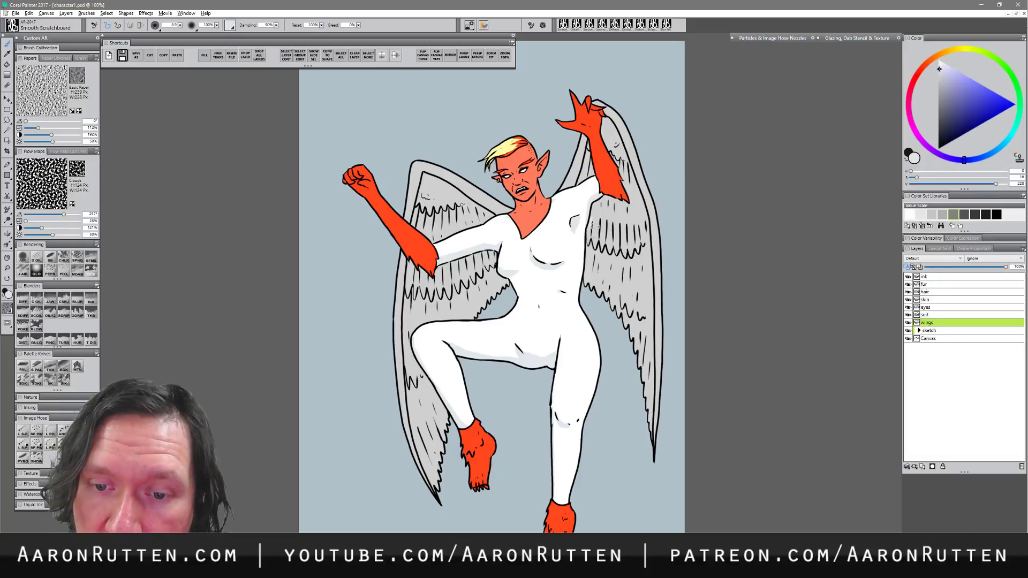
mouse_move(599, 212)
mouse_down()
mouse_move(600, 239)
mouse_move(607, 214)
mouse_move(602, 238)
mouse_move(612, 215)
mouse_move(613, 245)
mouse_move(621, 215)
mouse_move(637, 242)
mouse_up()
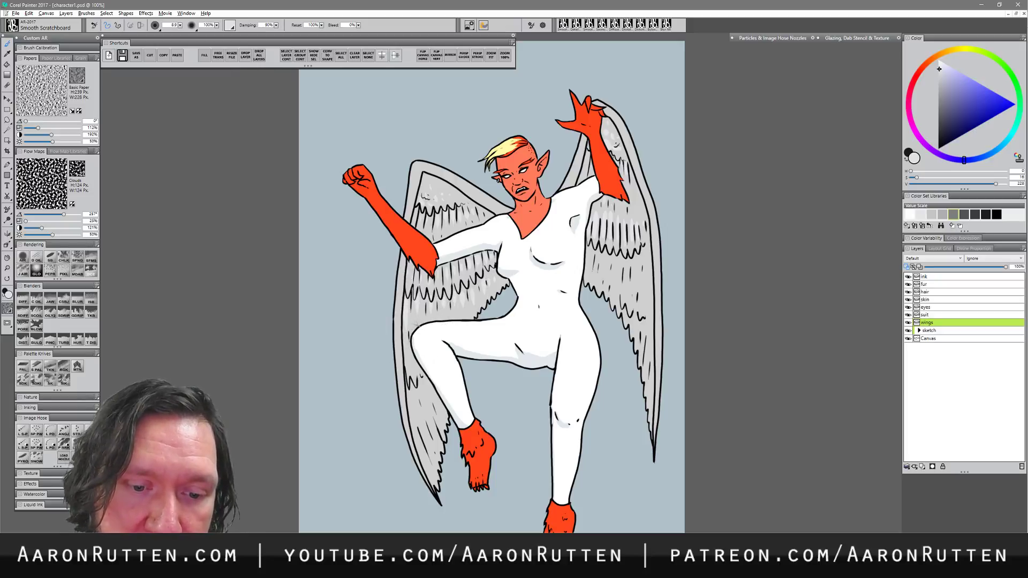
- Paint light grey highlights on the lower feathers and outer edge of the wing behind the clenched-fist arm
drag(410, 369, 422, 456)
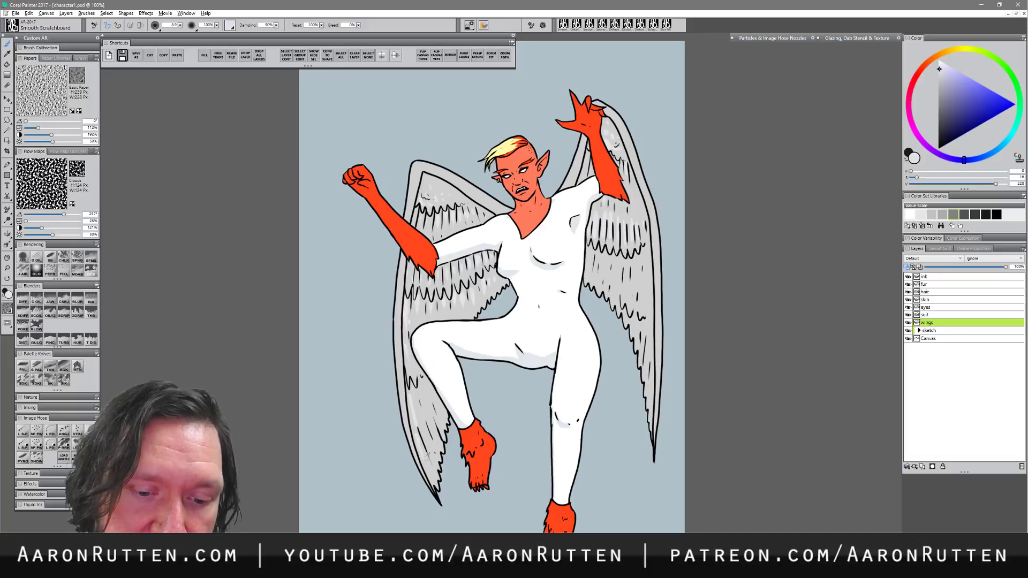
mouse_move(416, 395)
mouse_down()
mouse_move(432, 438)
mouse_move(433, 421)
mouse_up()
drag(425, 373, 432, 398)
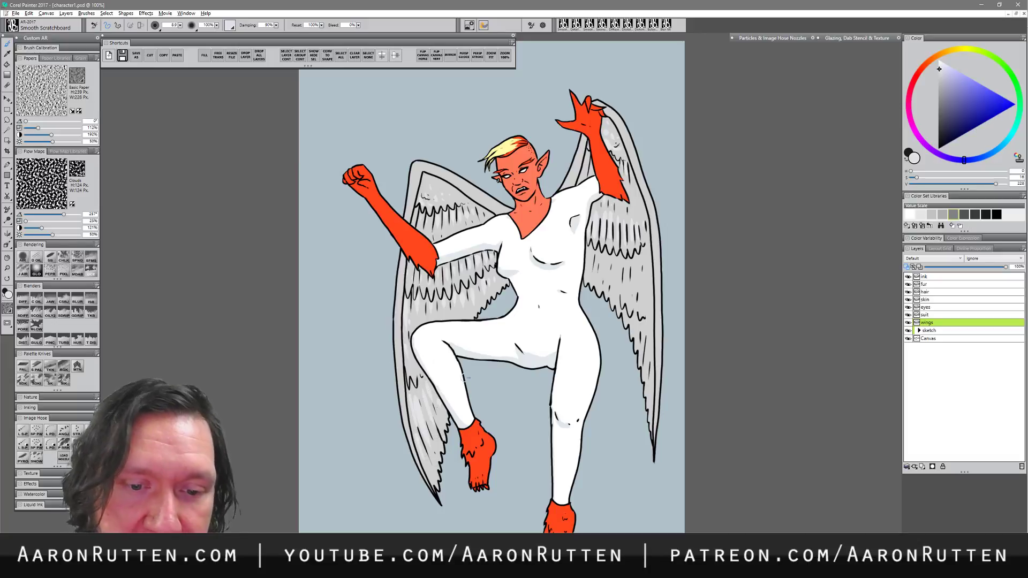
drag(414, 166, 400, 385)
key(ctrl+z)
drag(401, 349, 413, 443)
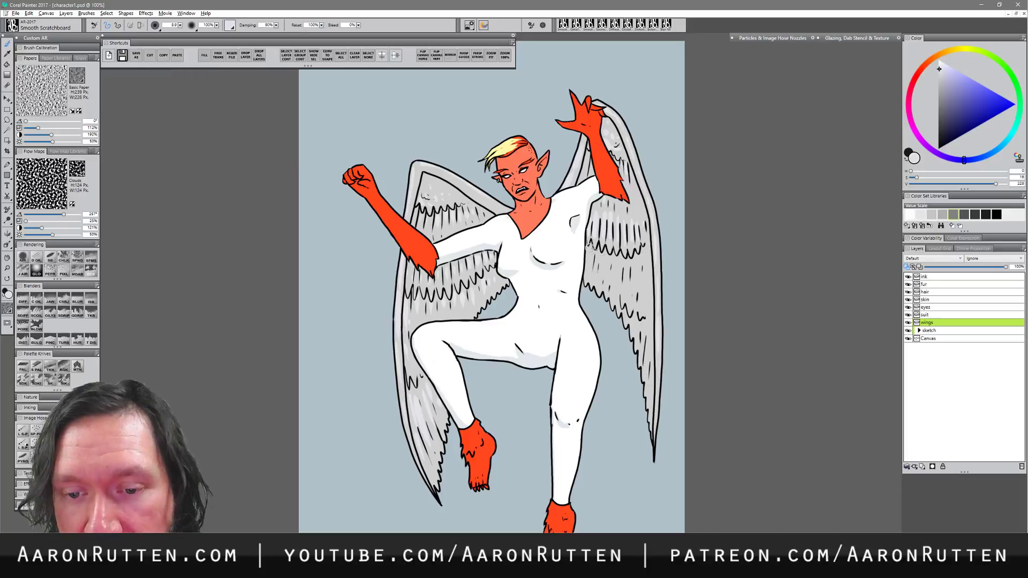
- Paint light grey highlight strokes down the middle and lower feathers of the wing behind the raised open hand
mouse_move(606, 255)
mouse_down()
mouse_move(622, 291)
mouse_move(639, 281)
mouse_move(645, 289)
mouse_up()
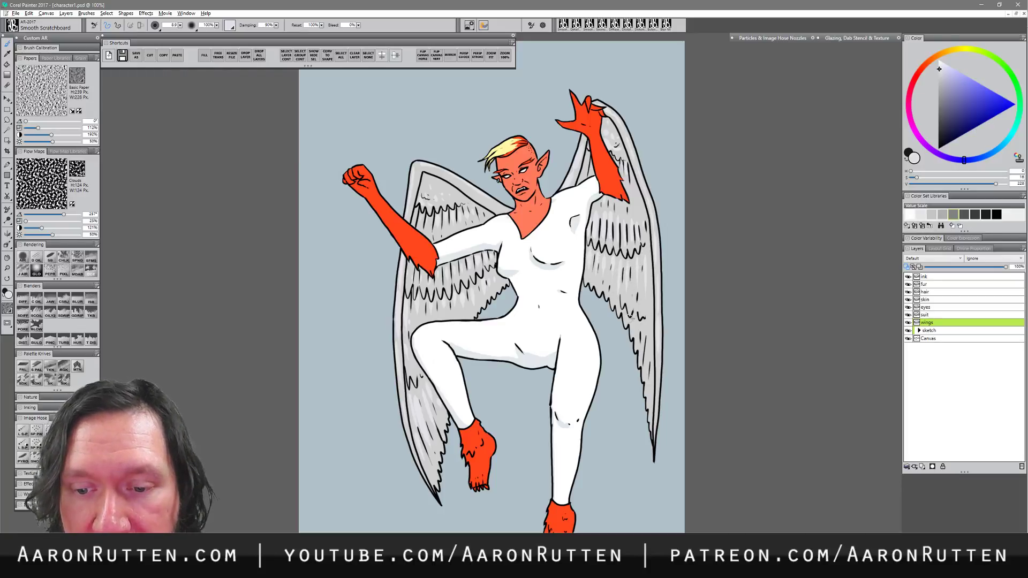
drag(643, 326, 645, 338)
drag(649, 326, 654, 379)
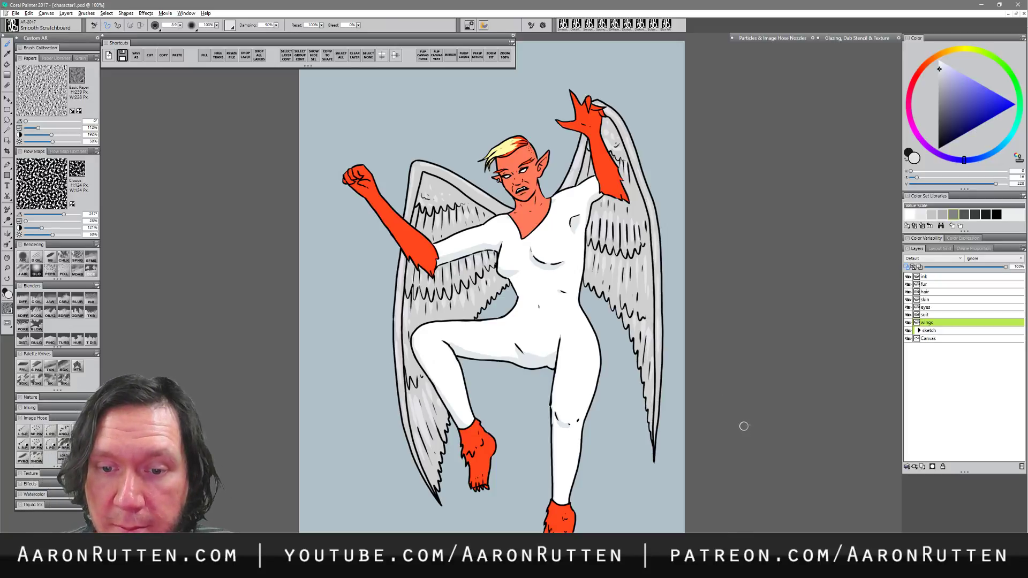
- Paint medium grey shadow strokes on the feathers of the wing behind the raised open hand
click(940, 104)
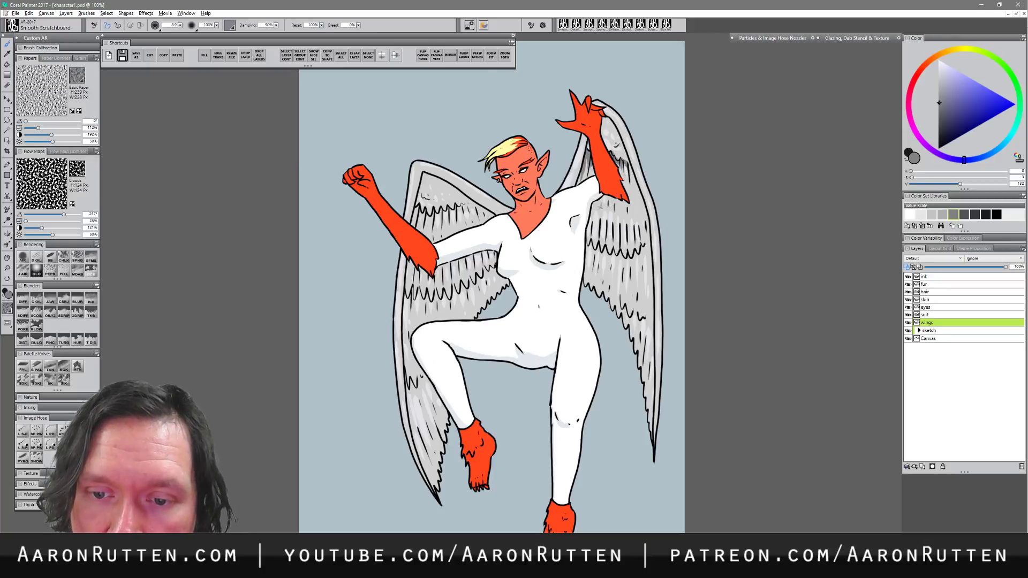
mouse_move(603, 198)
mouse_down()
mouse_move(591, 245)
mouse_move(624, 258)
mouse_up()
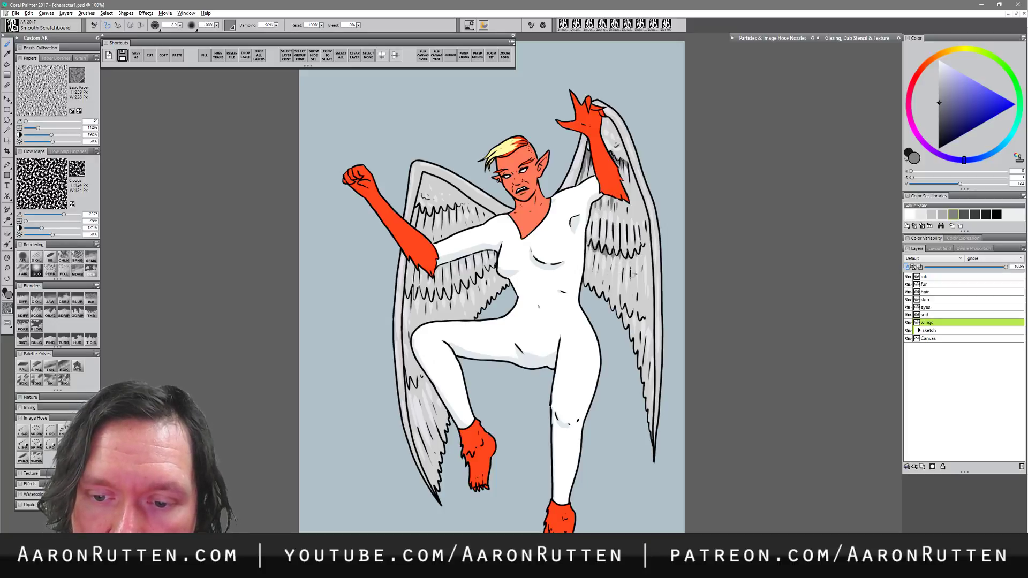
drag(627, 311, 647, 349)
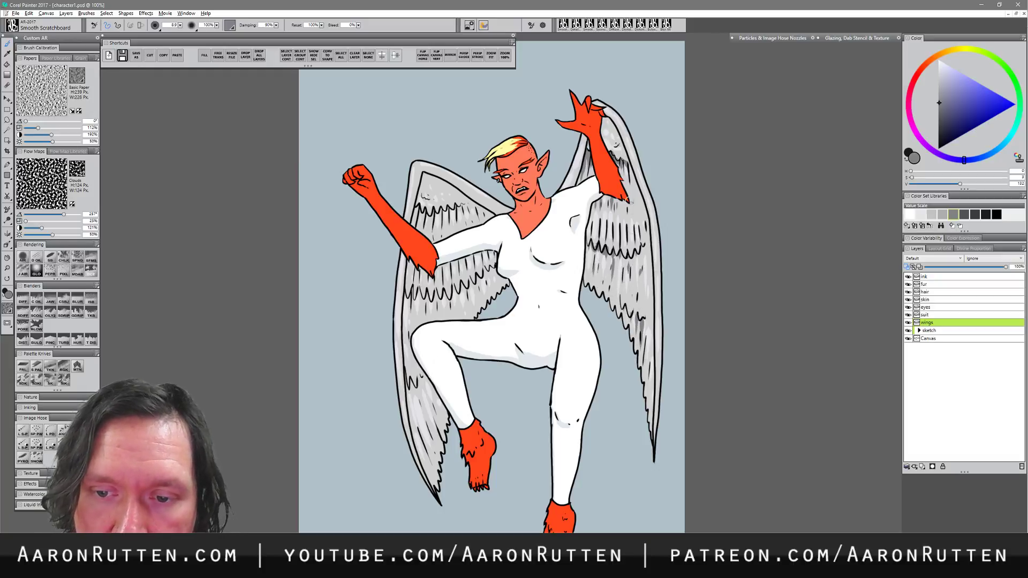
drag(629, 202, 632, 216)
- Paint medium grey shadows on the wing behind the clenched-fist arm, from the upper feathers and inner edge to the lower tip
mouse_move(451, 262)
mouse_down()
mouse_move(454, 296)
mouse_move(470, 285)
mouse_up()
drag(482, 270, 480, 278)
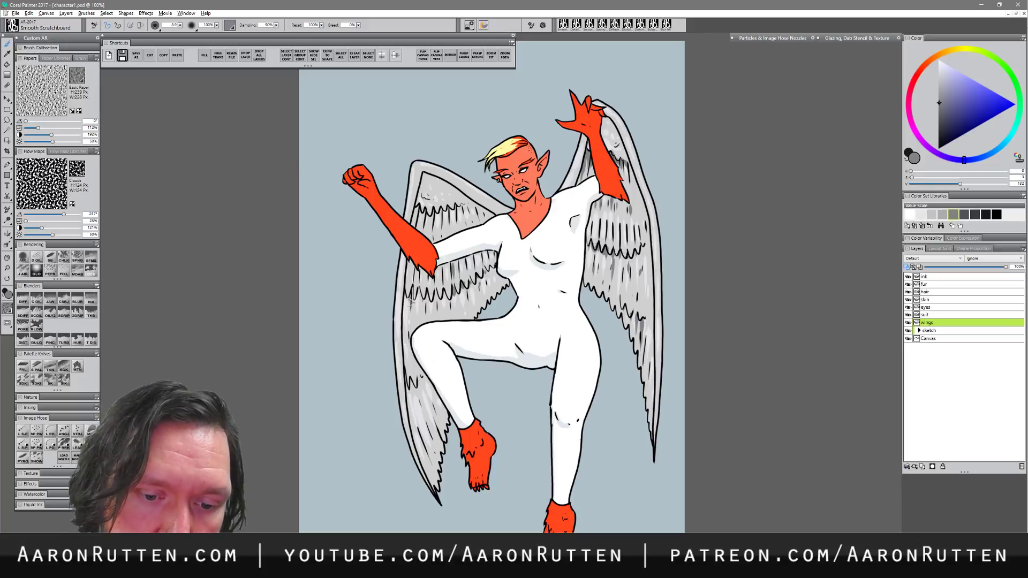
mouse_move(410, 303)
mouse_down()
mouse_move(407, 383)
mouse_move(417, 422)
mouse_up()
drag(426, 435, 421, 451)
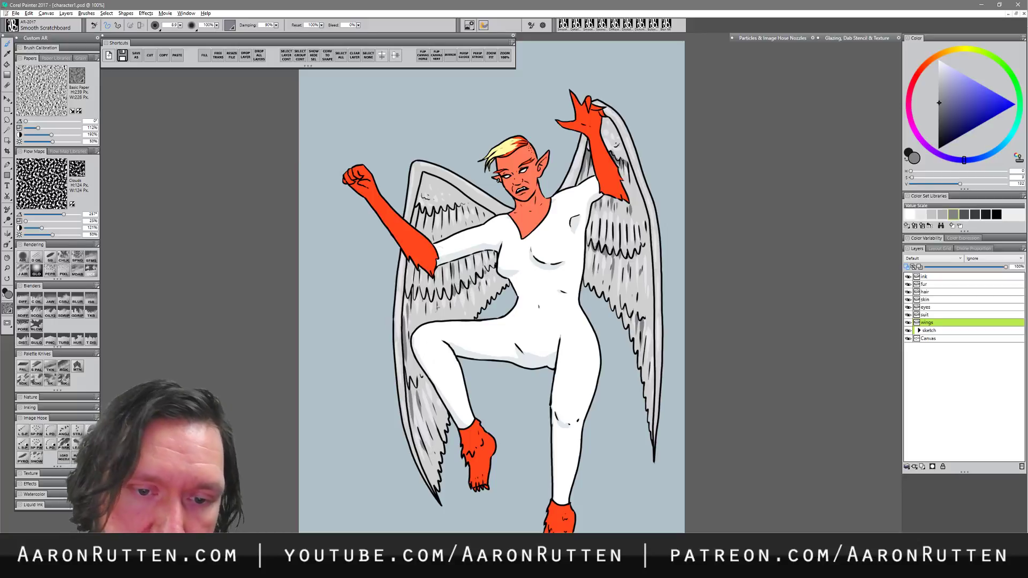
mouse_move(423, 212)
mouse_down()
mouse_move(420, 225)
mouse_move(448, 230)
mouse_up()
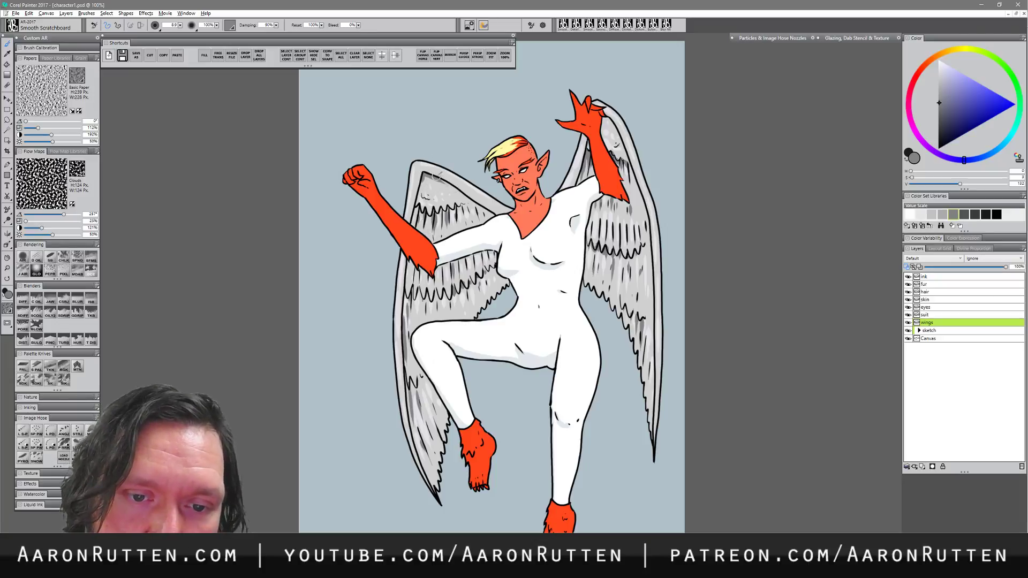
mouse_move(447, 181)
mouse_down()
mouse_move(466, 199)
mouse_move(445, 180)
mouse_move(472, 199)
mouse_move(440, 181)
mouse_move(426, 195)
mouse_move(483, 193)
mouse_move(497, 216)
mouse_up()
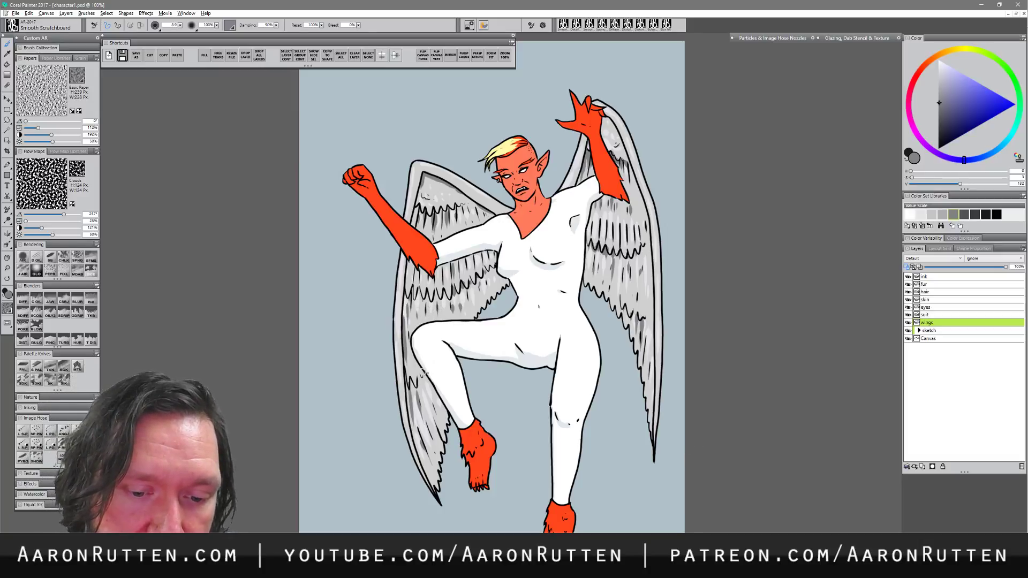
drag(425, 457, 438, 476)
drag(422, 467, 428, 478)
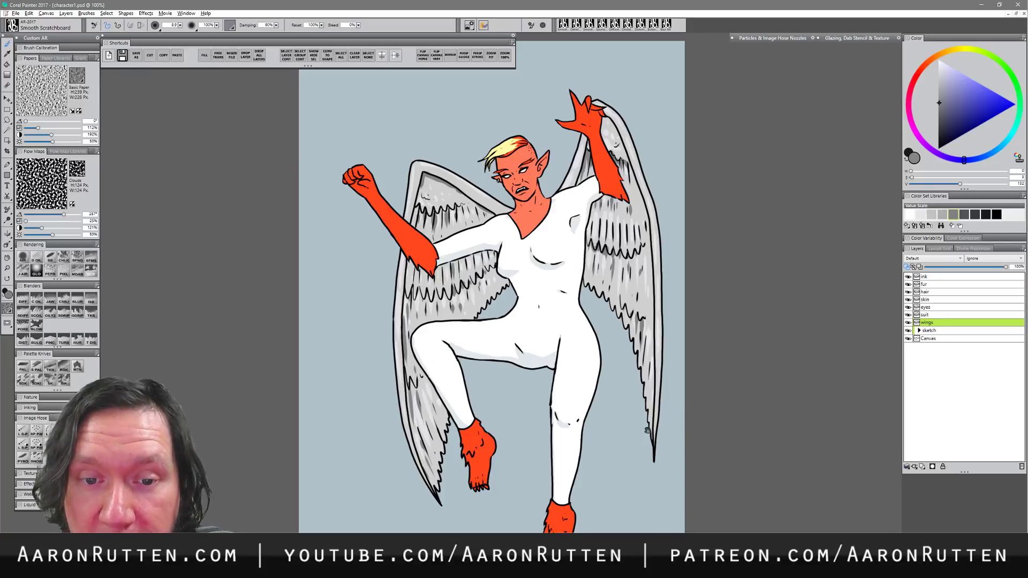
- On the fur layer, shade the ankle, fur tufts and toes of the standing foot with a smaller brush in darker sampled red
scroll(647, 430, down, 1)
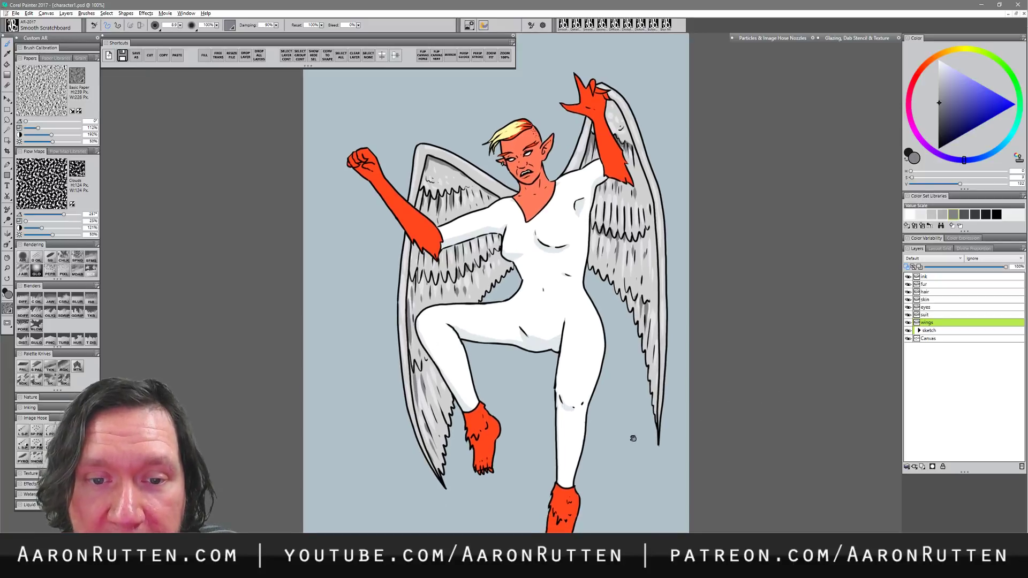
drag(633, 439, 631, 435)
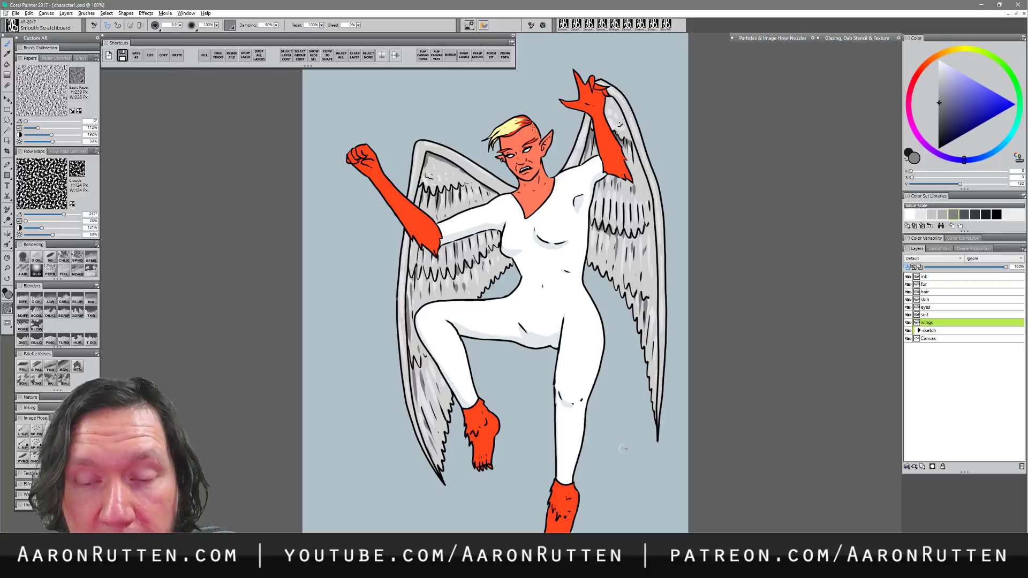
drag(622, 449, 630, 440)
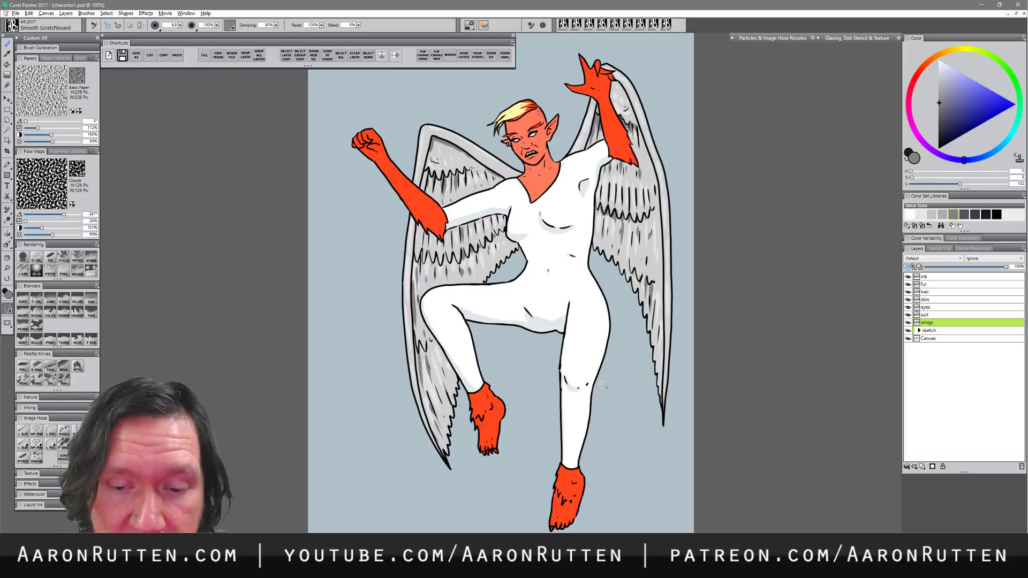
click(937, 284)
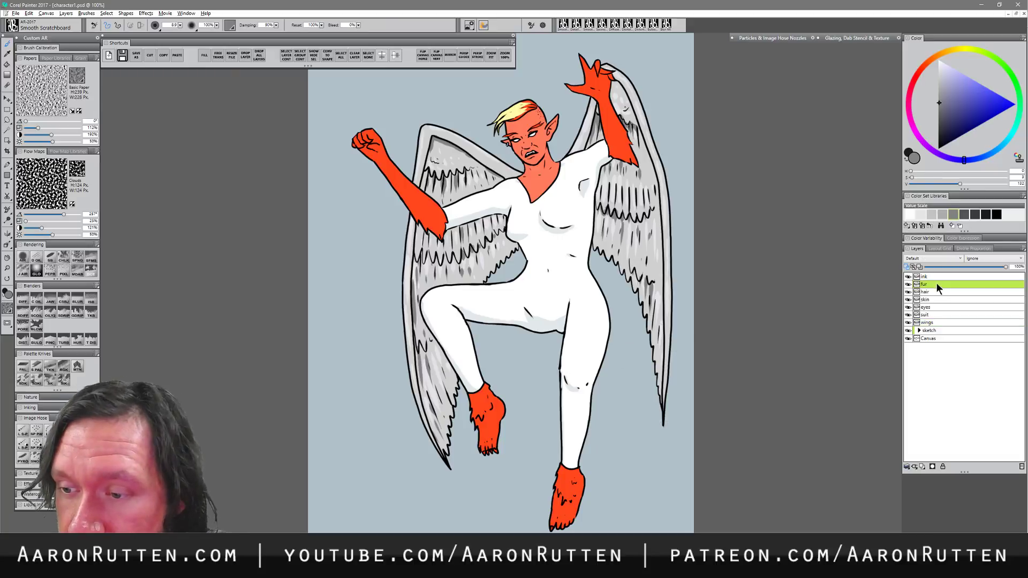
alt+click(570, 474)
click(994, 111)
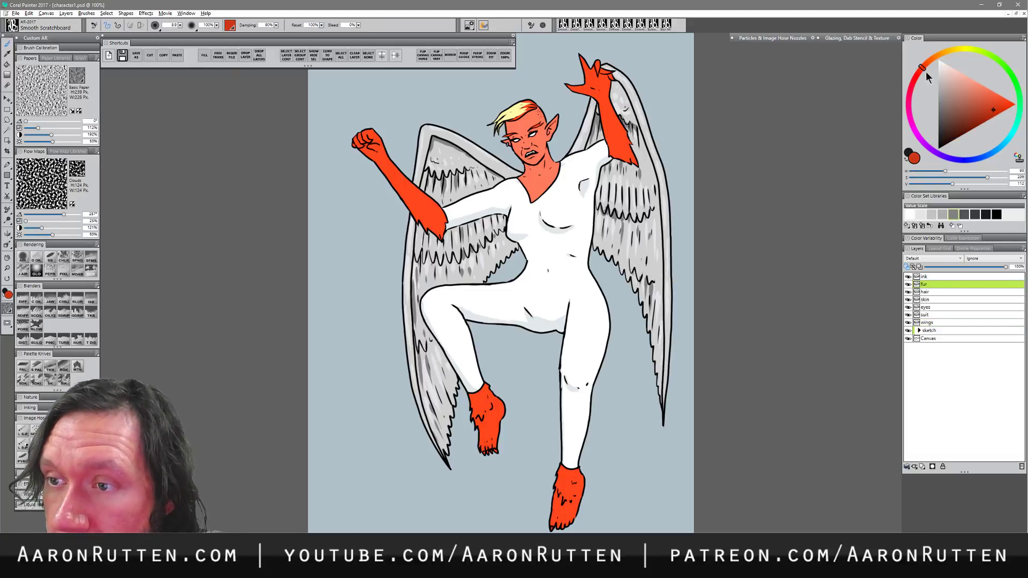
drag(596, 422, 562, 324)
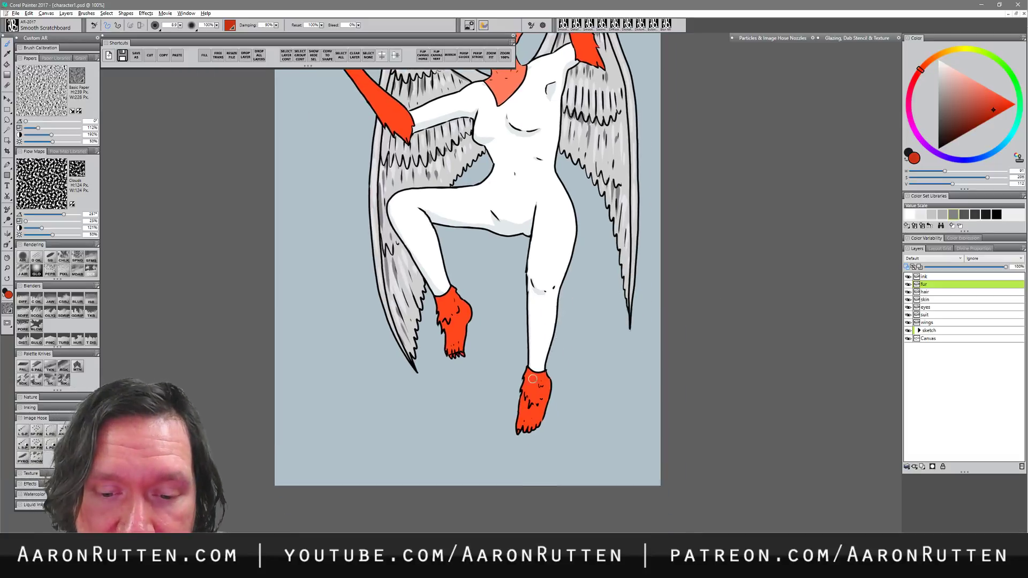
key(bracketleft)
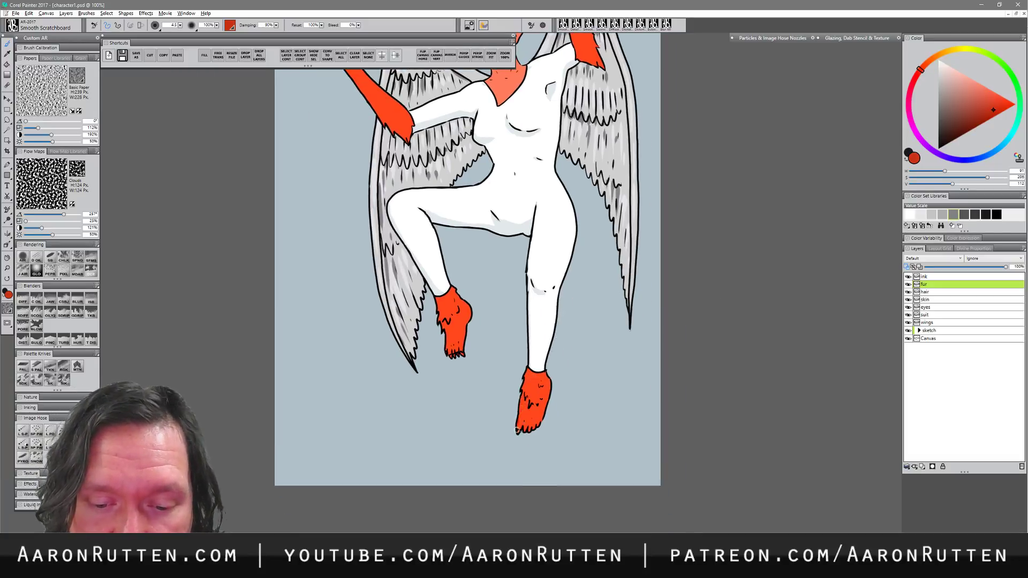
click(989, 114)
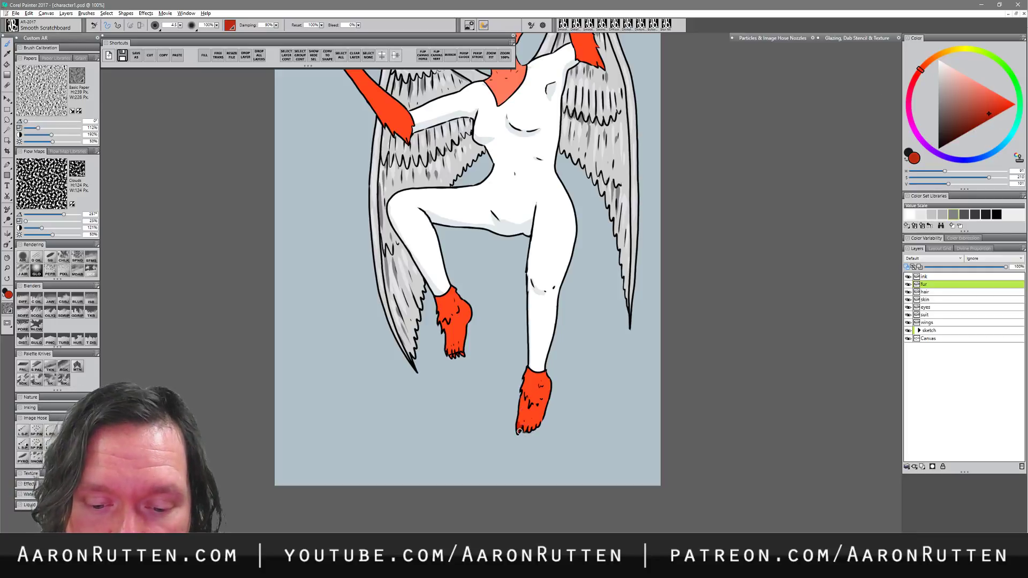
drag(525, 430, 542, 423)
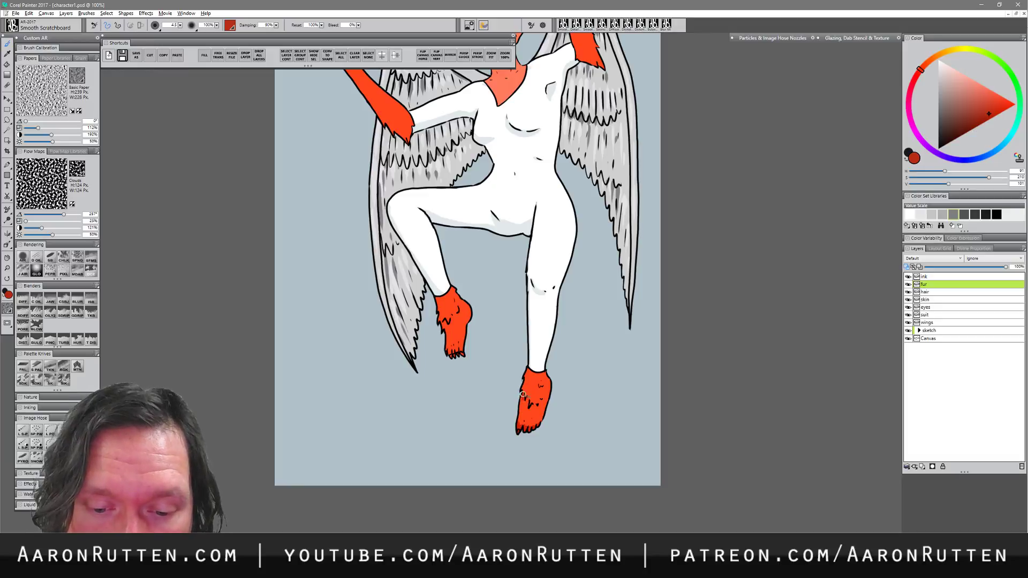
drag(526, 397, 528, 407)
mouse_move(528, 408)
mouse_down()
mouse_move(541, 386)
mouse_move(530, 422)
mouse_up()
drag(524, 418, 536, 422)
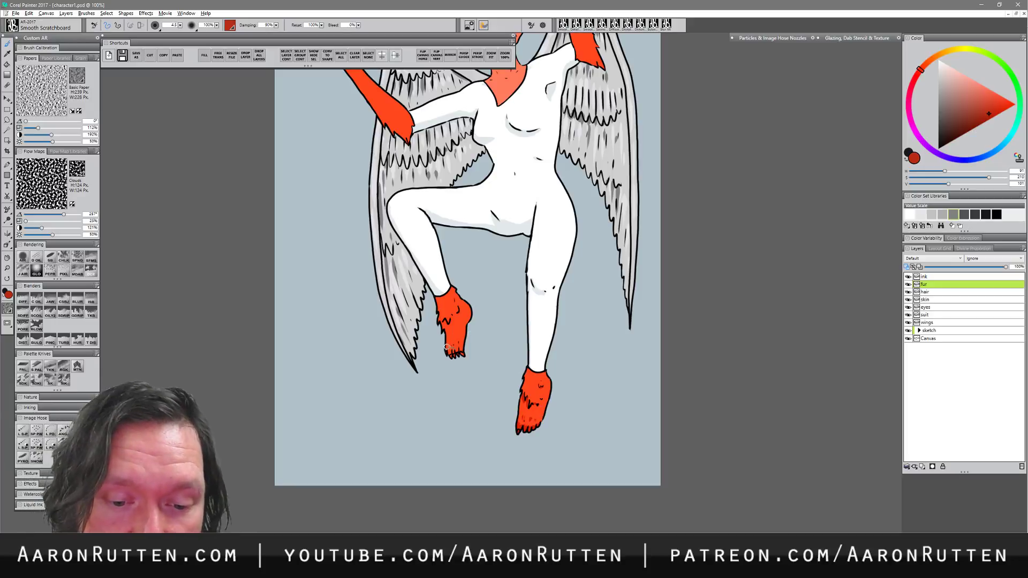
- Shade the fur of the raised foot and both forearms with the same darker red
mouse_move(448, 345)
mouse_down()
mouse_move(464, 360)
mouse_move(447, 344)
mouse_up()
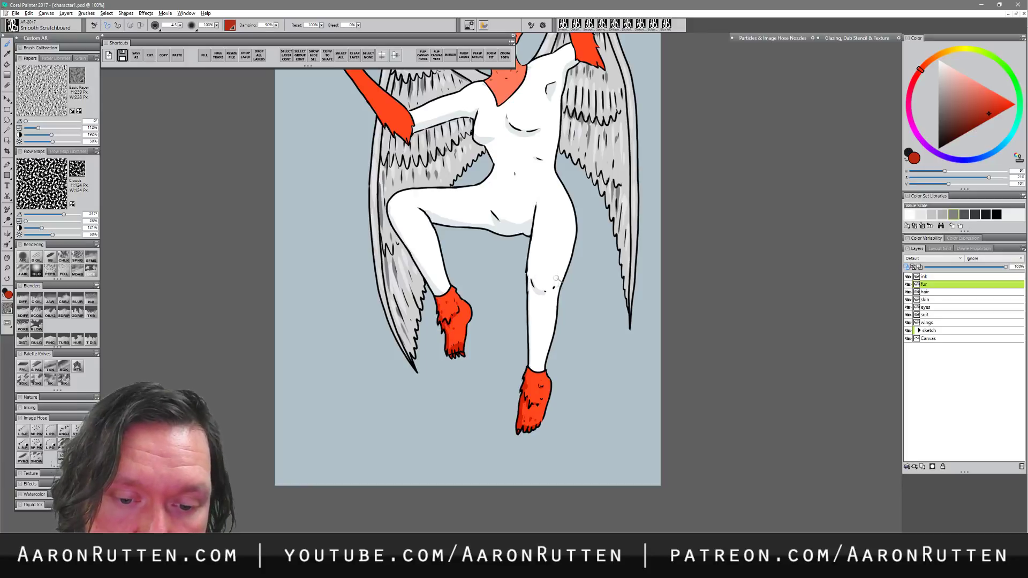
drag(550, 313, 587, 407)
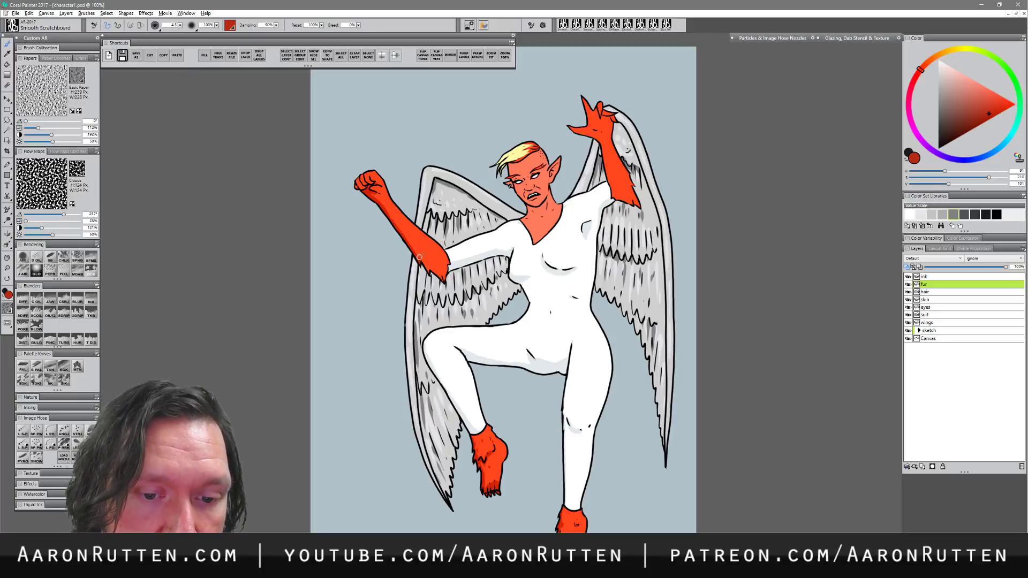
drag(439, 274, 449, 267)
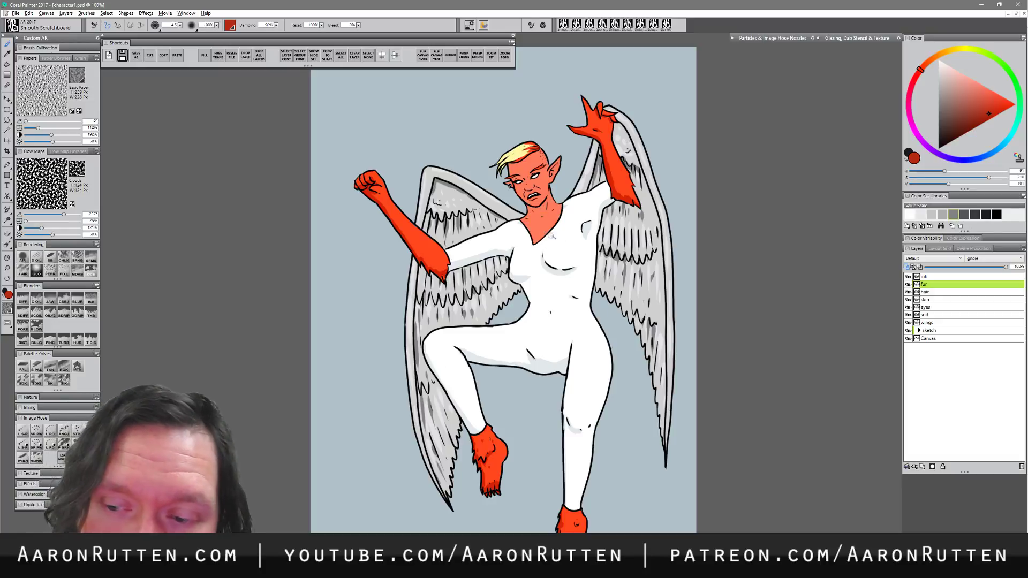
- On the skin layer, shade the chest, the neck beneath the chin and the face with a darker version of the sampled skin red
click(933, 299)
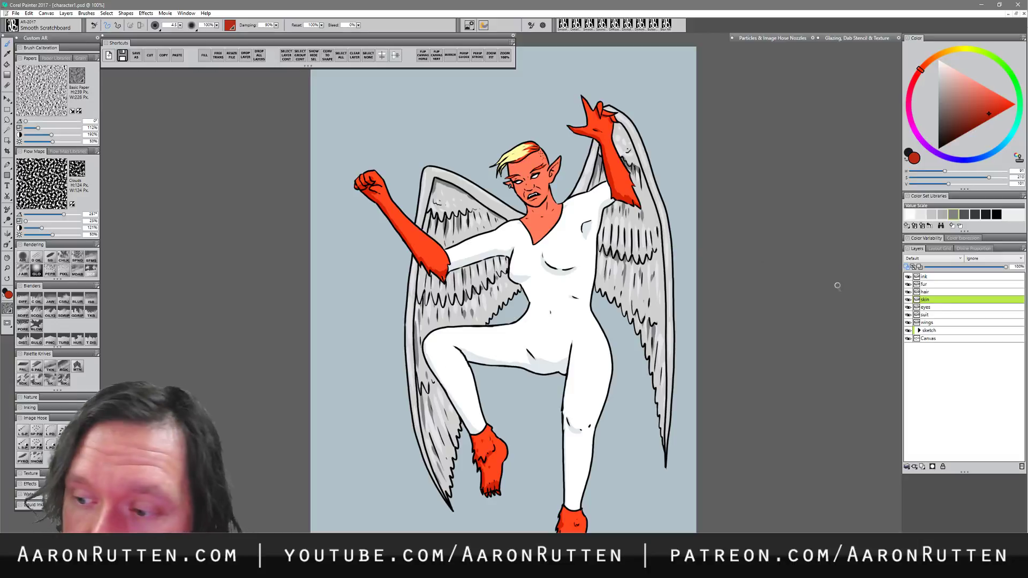
click(930, 285)
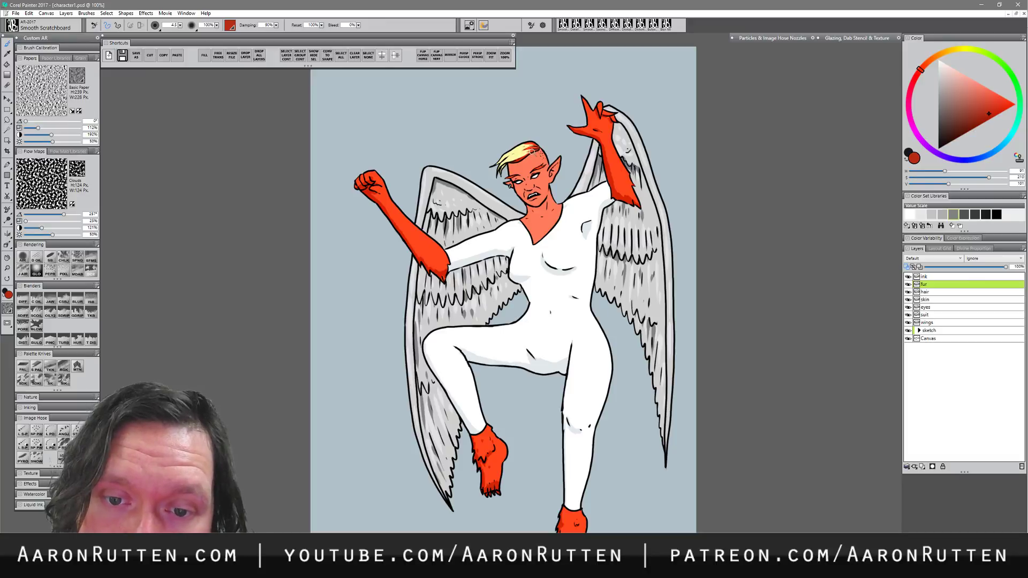
click(930, 300)
alt+click(545, 223)
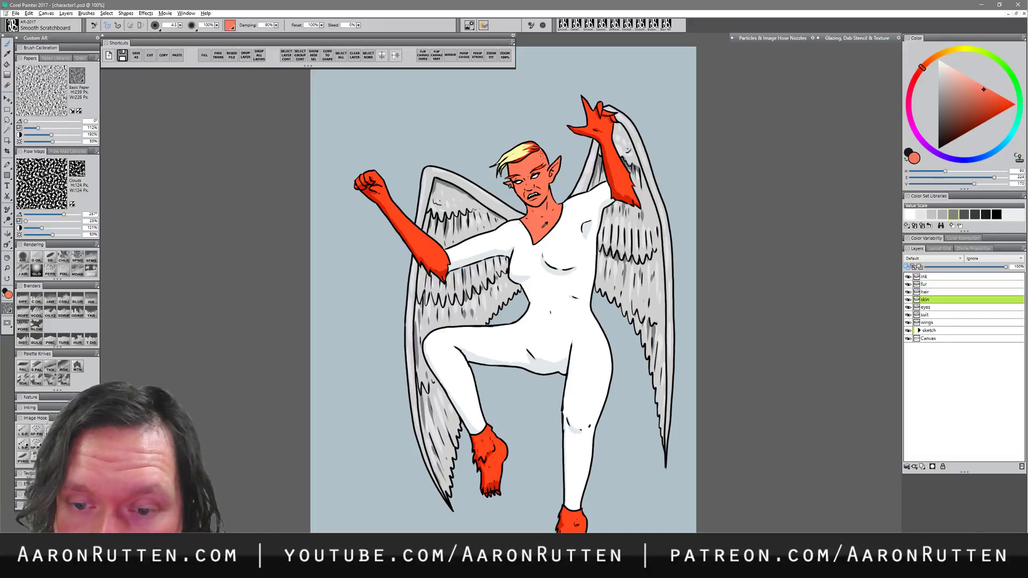
click(984, 93)
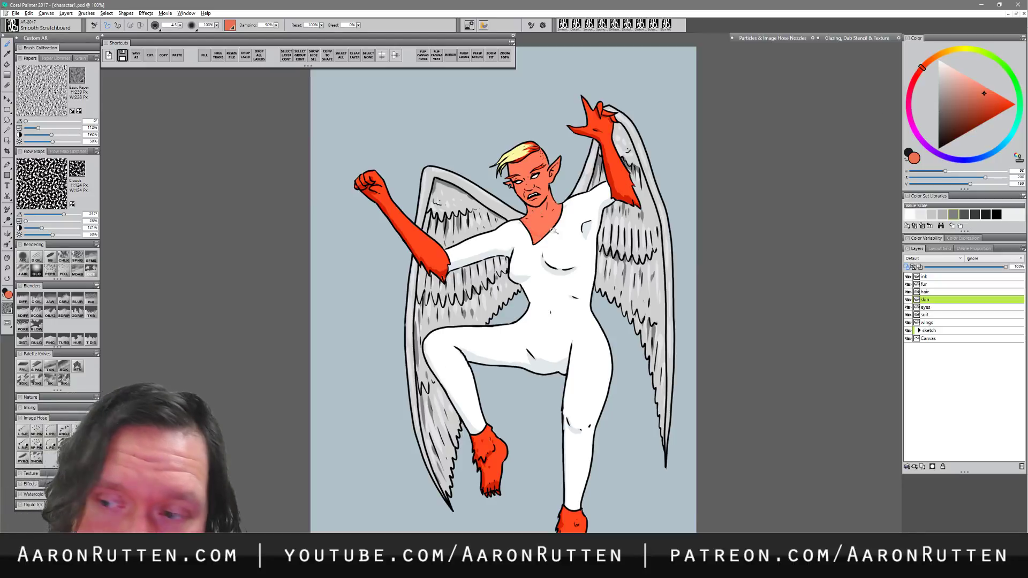
click(983, 97)
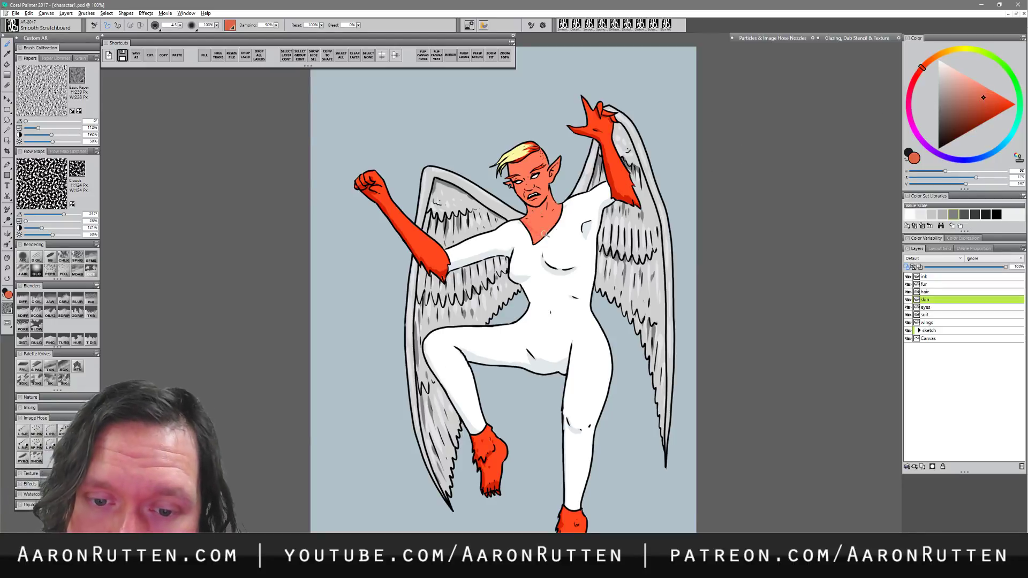
click(921, 69)
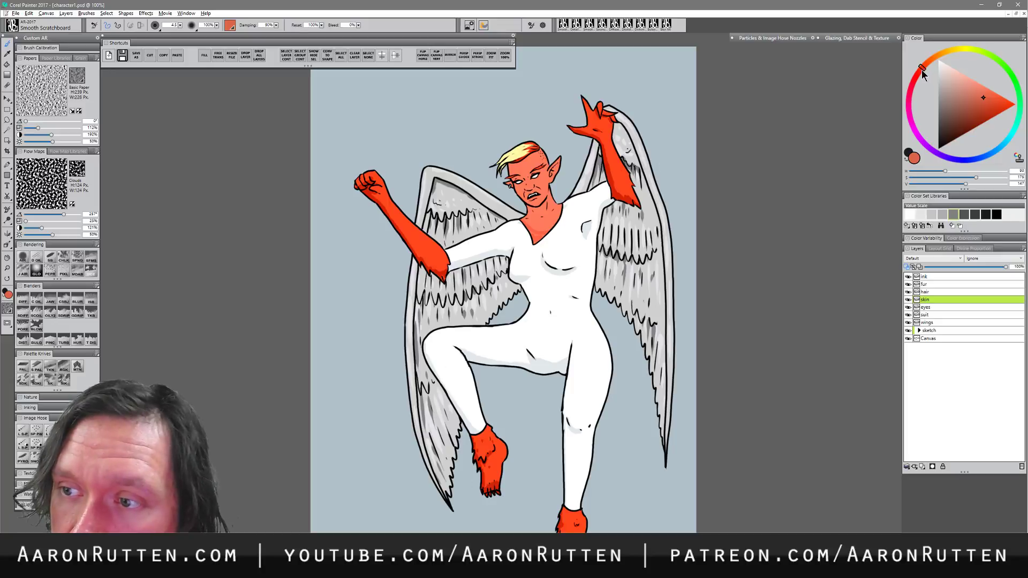
mouse_move(542, 232)
mouse_down()
mouse_move(523, 218)
mouse_move(566, 230)
mouse_up()
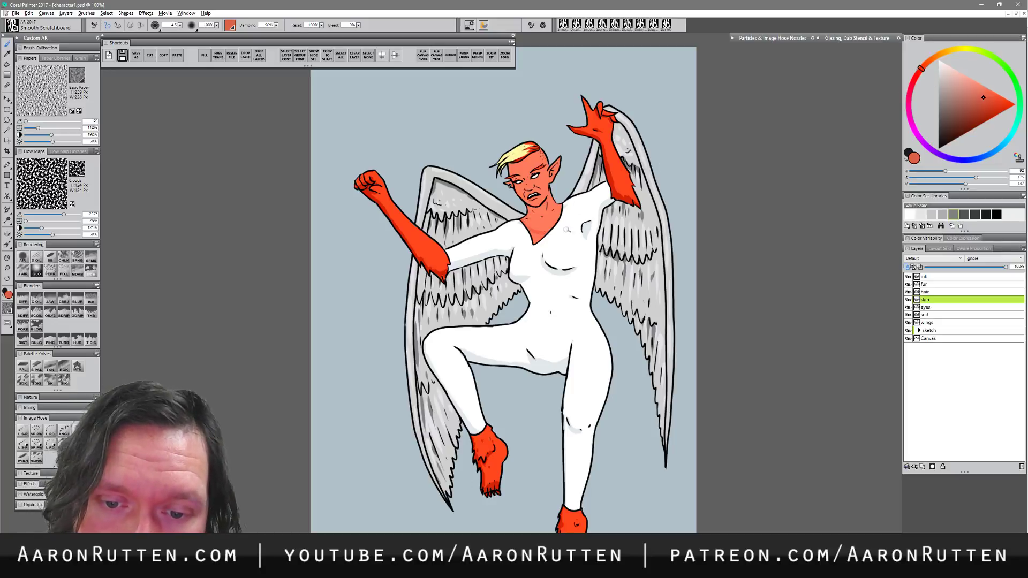
click(982, 101)
mouse_move(536, 238)
mouse_down()
mouse_move(571, 206)
mouse_move(527, 219)
mouse_move(534, 242)
mouse_up()
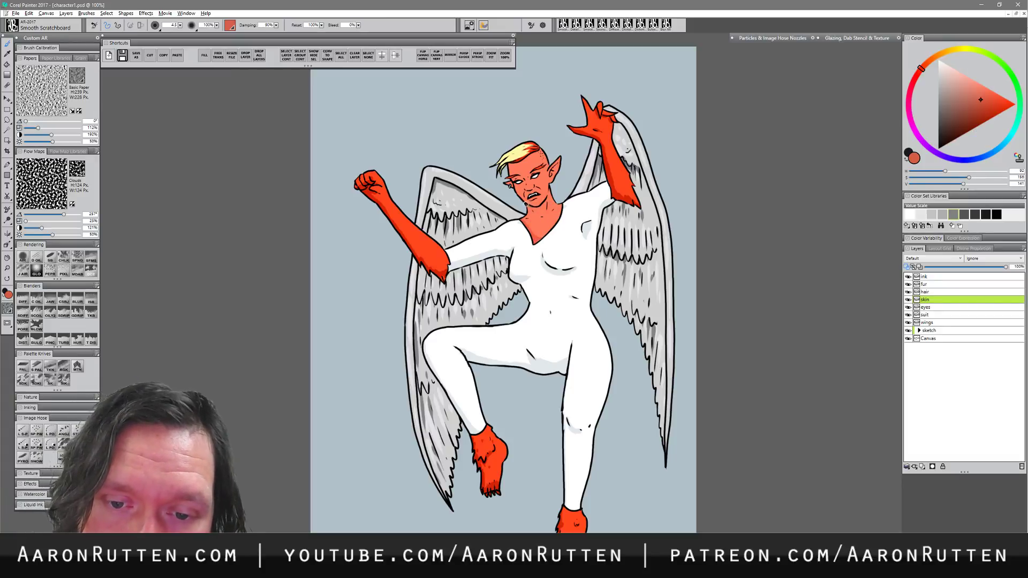
drag(527, 207, 546, 199)
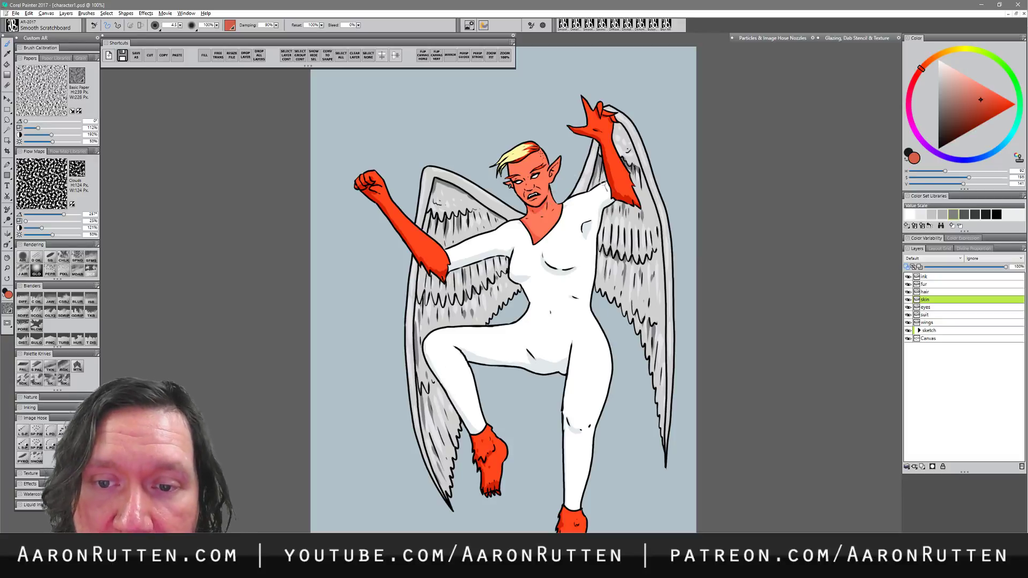
drag(518, 180, 515, 184)
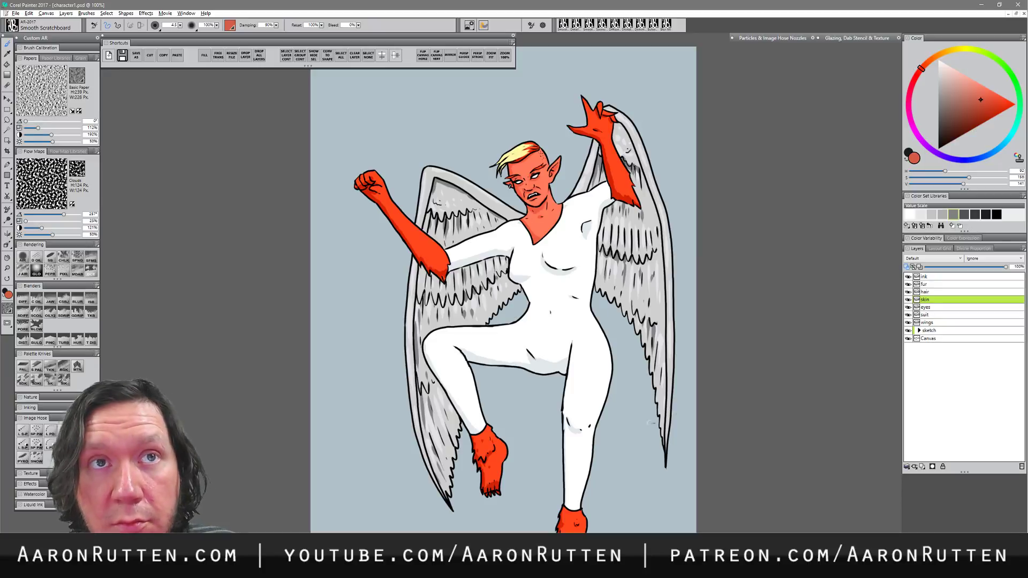
- Airbrush a large, soft white glow onto the Canvas layer behind the character with the Digital Airbrush
drag(593, 457, 622, 421)
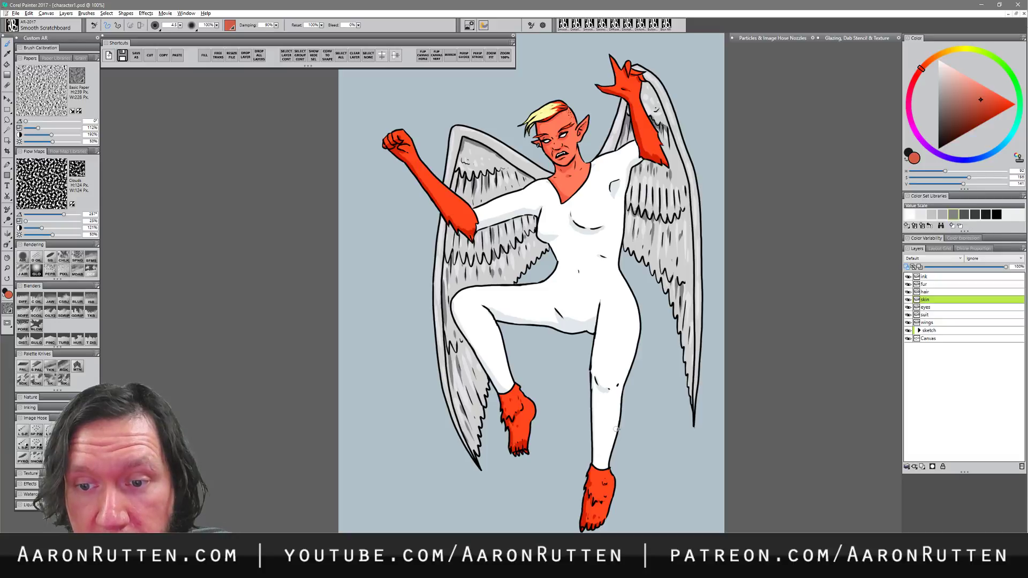
click(929, 338)
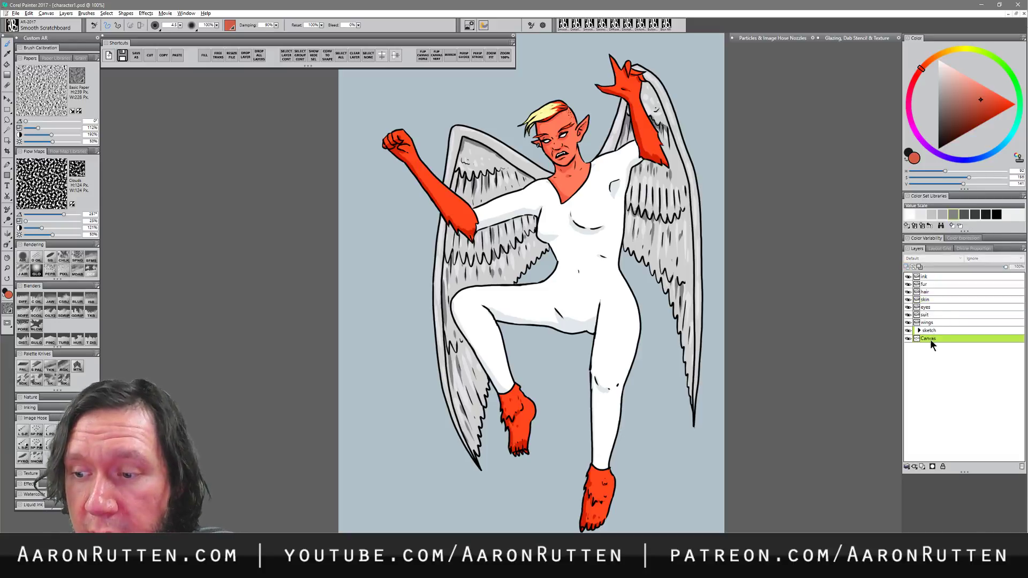
click(23, 257)
alt+click(543, 192)
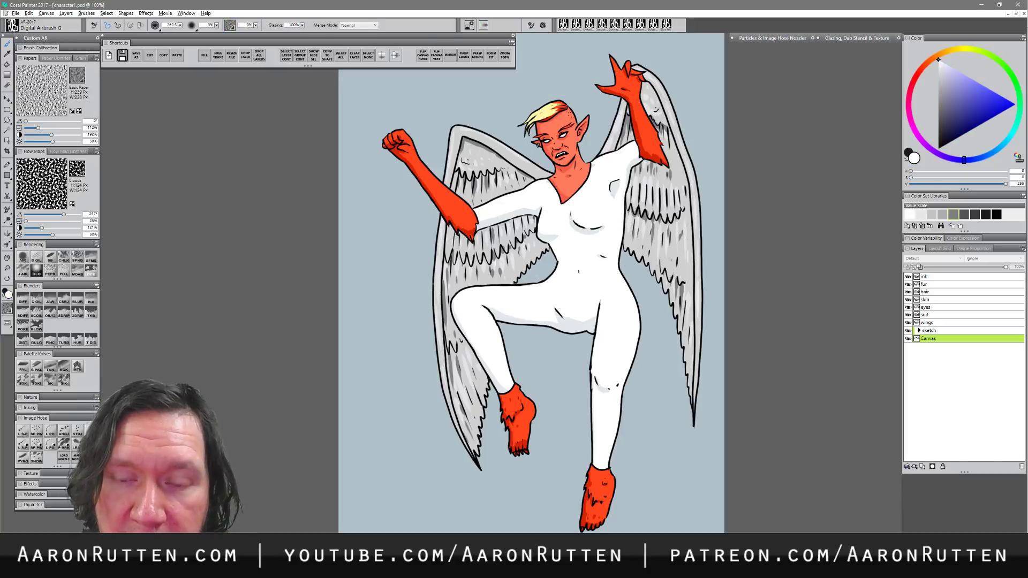
drag(578, 194, 607, 195)
mouse_move(557, 258)
mouse_down()
mouse_move(562, 294)
mouse_move(570, 241)
mouse_move(556, 268)
mouse_move(620, 231)
mouse_move(546, 201)
mouse_move(525, 250)
mouse_move(670, 331)
mouse_up()
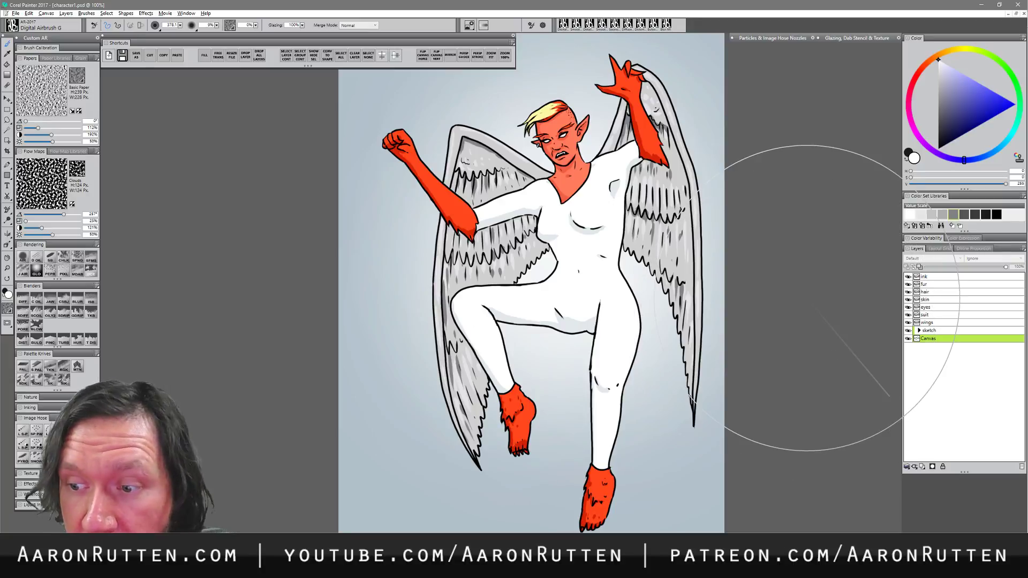
click(931, 315)
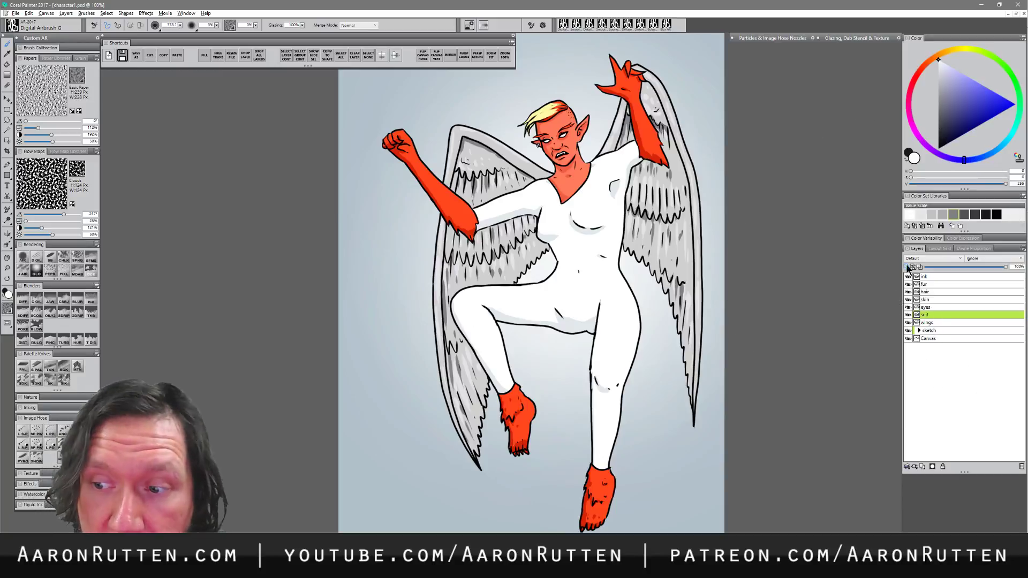
click(145, 13)
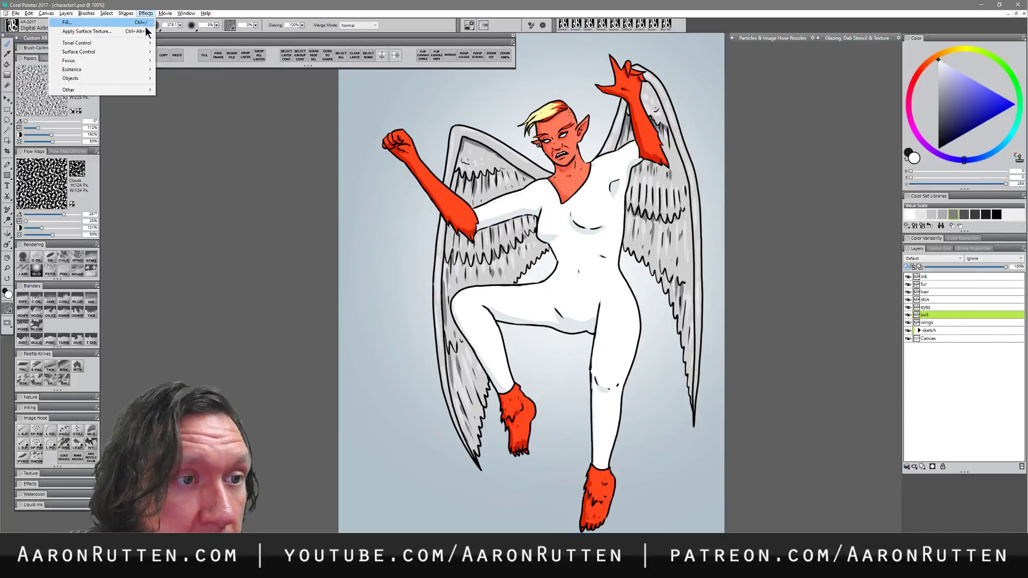
mouse_move(146, 43)
click(183, 52)
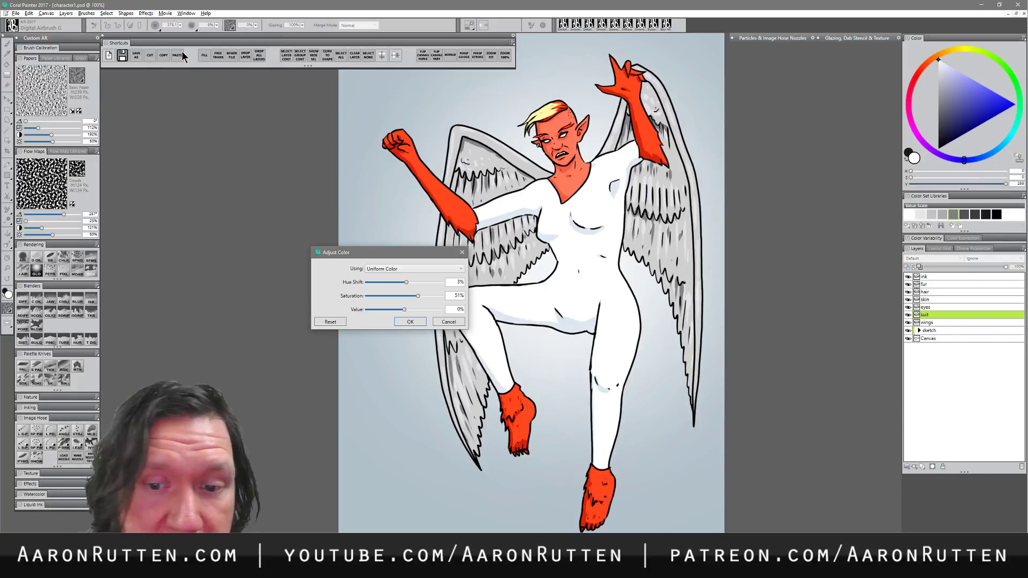
drag(404, 311, 381, 314)
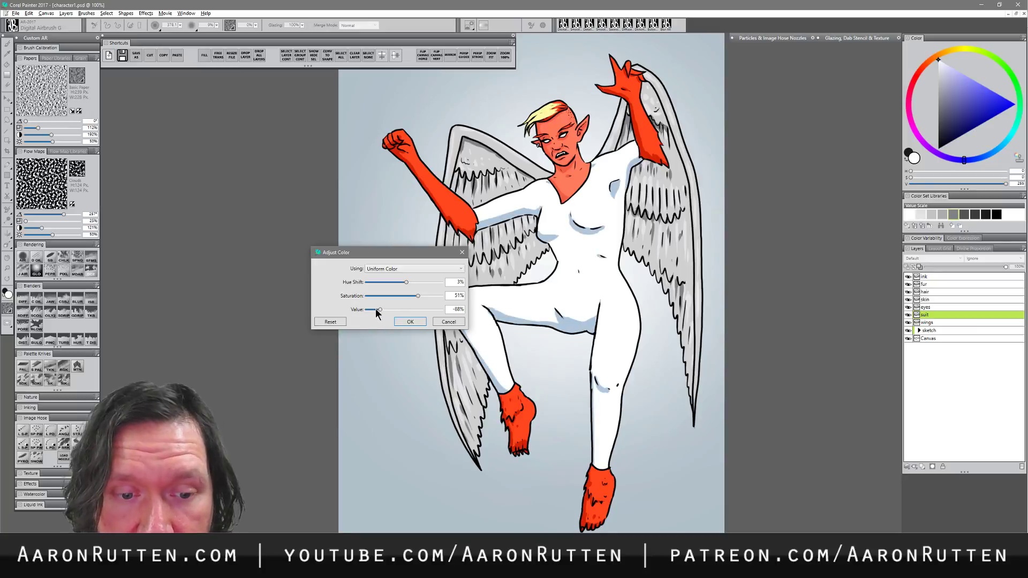
click(442, 322)
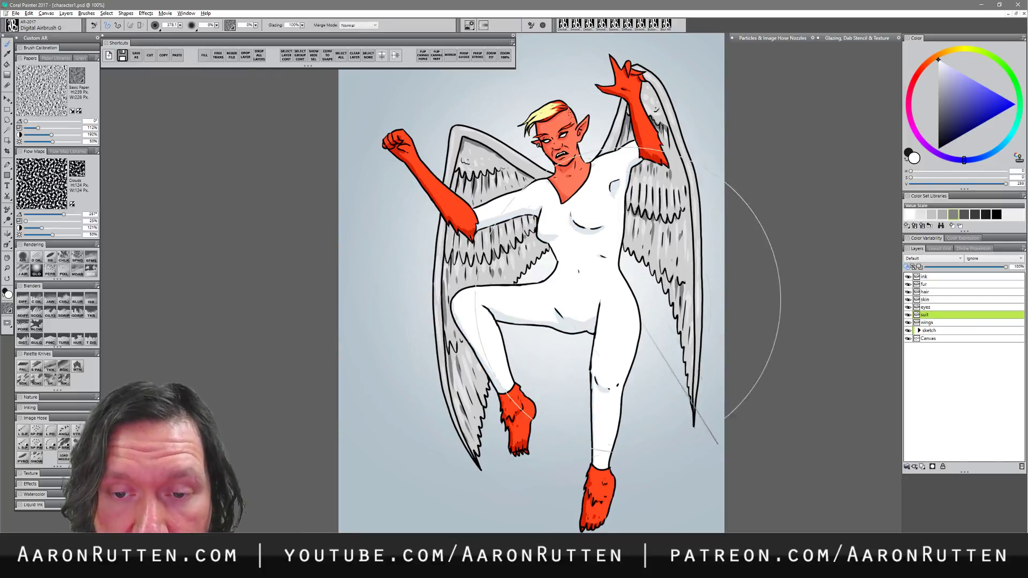
- Select the suit layer's contents, fill a new layer above it with pale blue and set that layer to Multiply
right_click(936, 315)
click(886, 372)
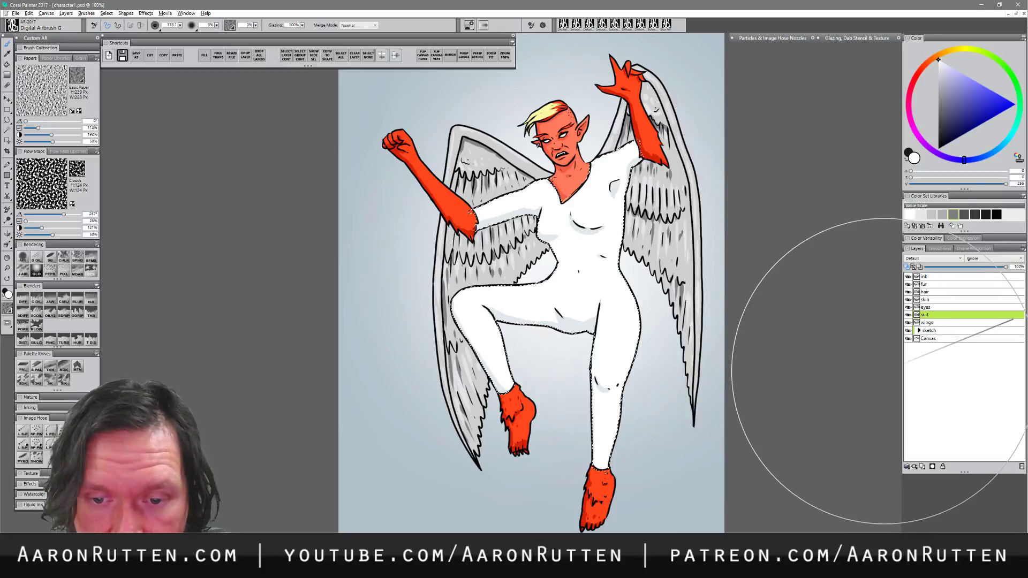
key(ctrl+d)
click(921, 466)
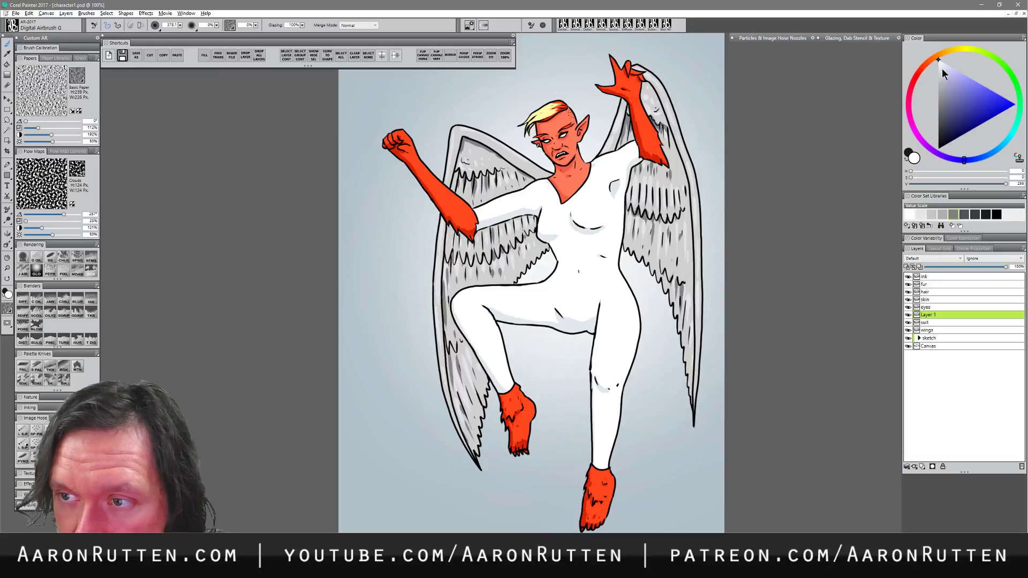
click(941, 68)
click(986, 157)
key(ctrl+f)
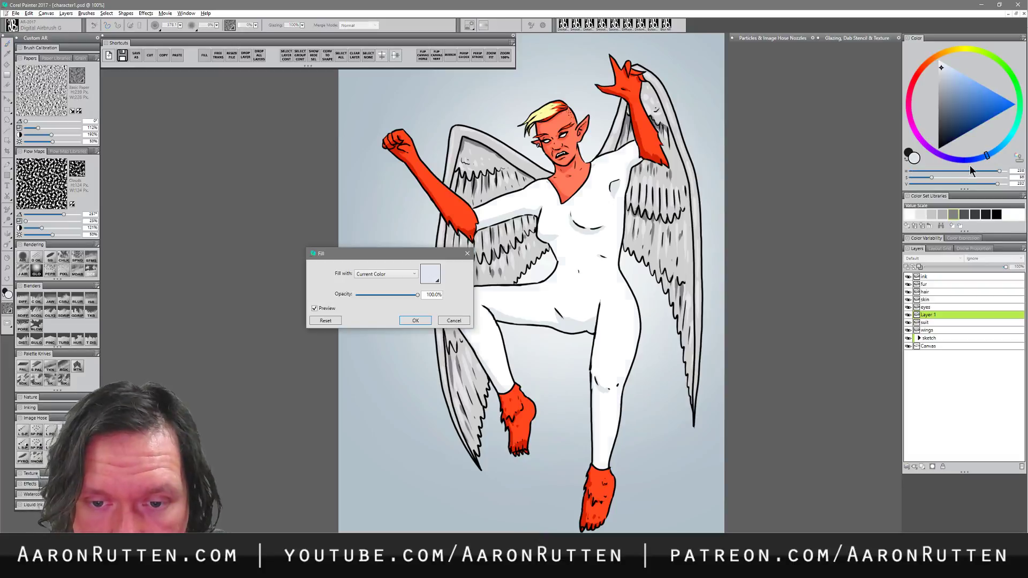
key(Return)
click(932, 258)
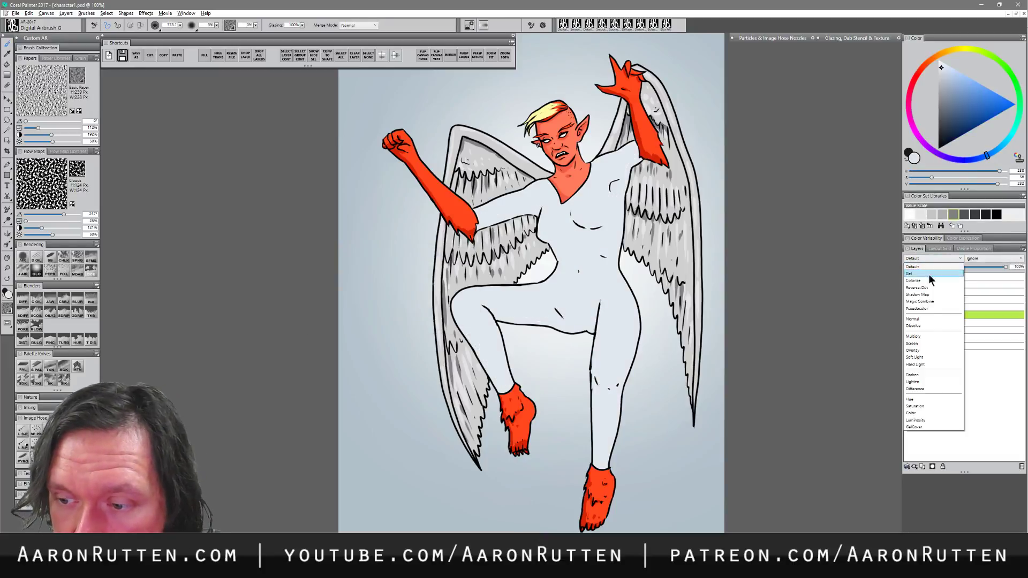
click(924, 337)
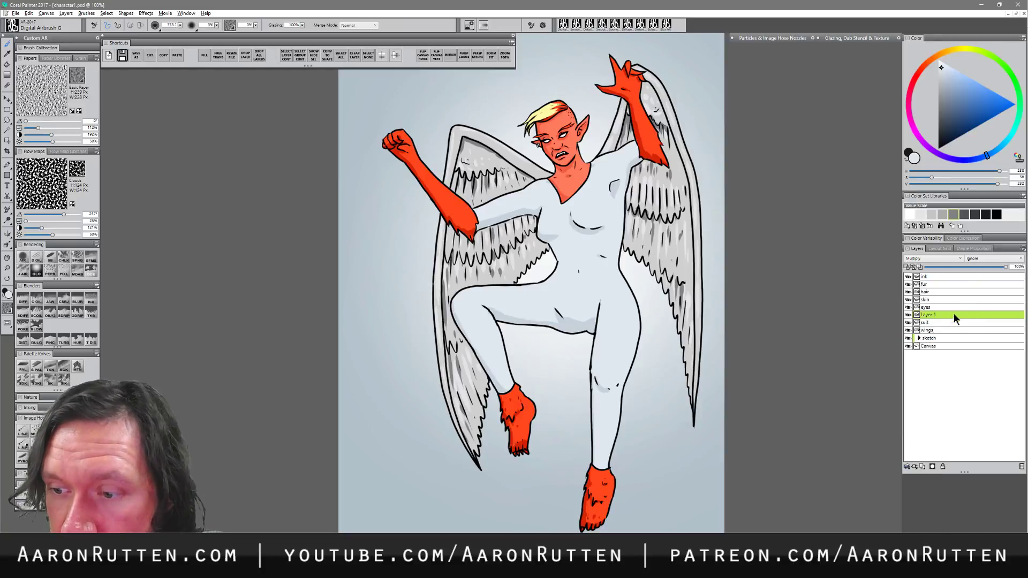
- Erase thin strips of the pale blue tone along the upper edges of the arms, hip and raised leg with a small eraser
key(n)
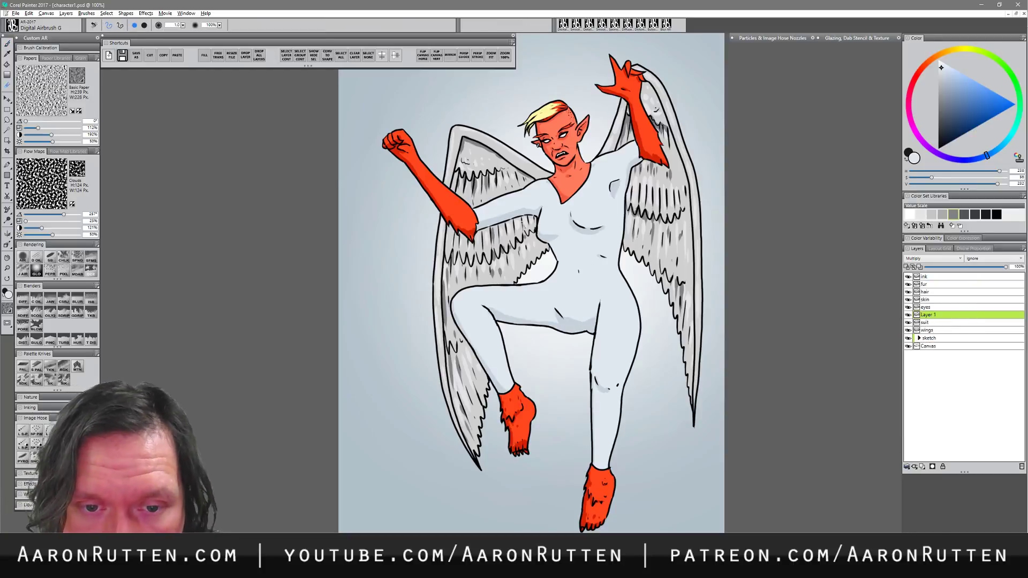
key(bracketright)
key(bracketright)
key(bracketright)
drag(475, 209, 632, 142)
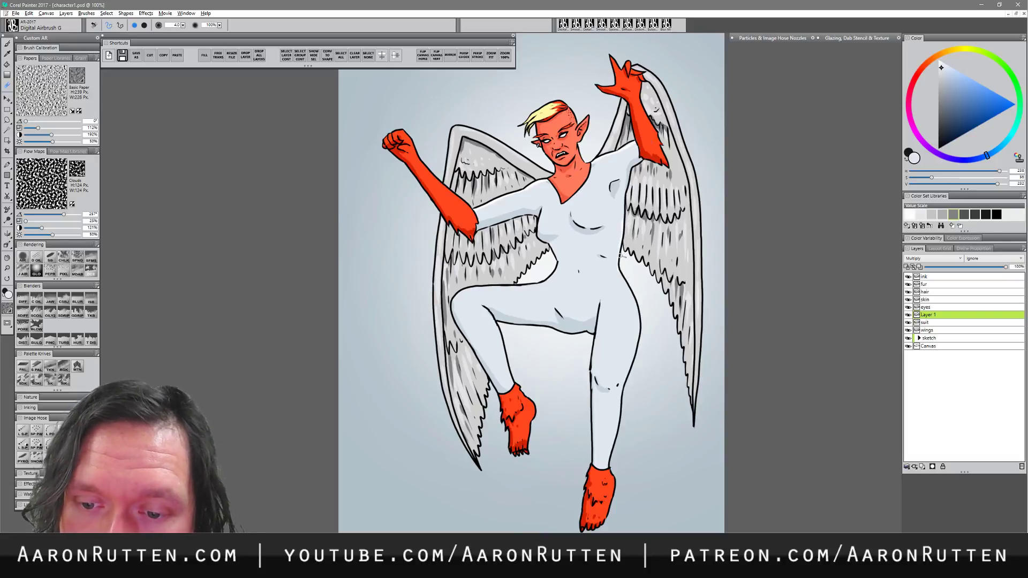
drag(621, 257, 640, 337)
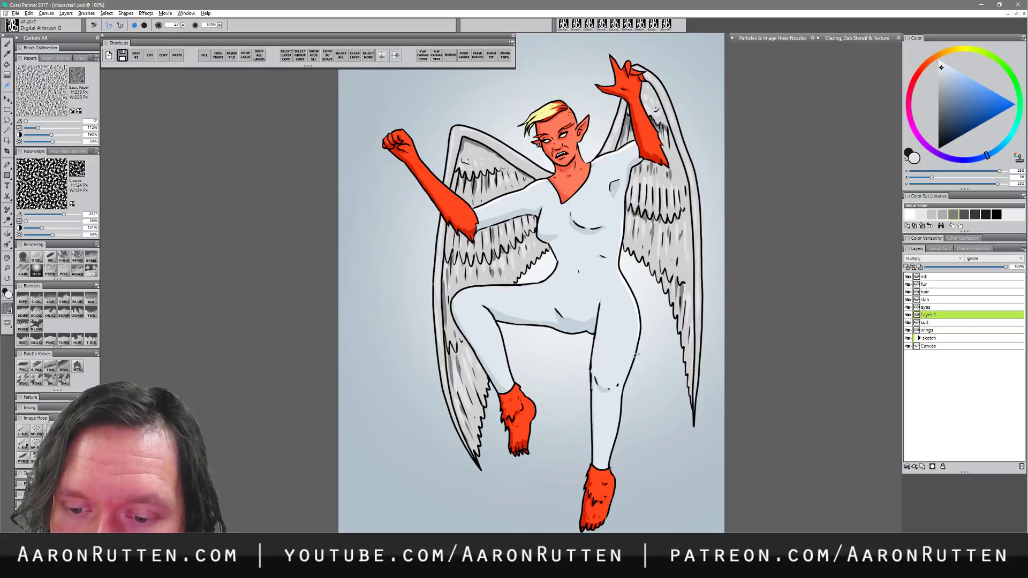
mouse_move(559, 265)
mouse_down()
mouse_move(547, 281)
mouse_move(494, 287)
mouse_up()
mouse_move(560, 266)
mouse_down()
mouse_move(549, 280)
mouse_move(455, 298)
mouse_up()
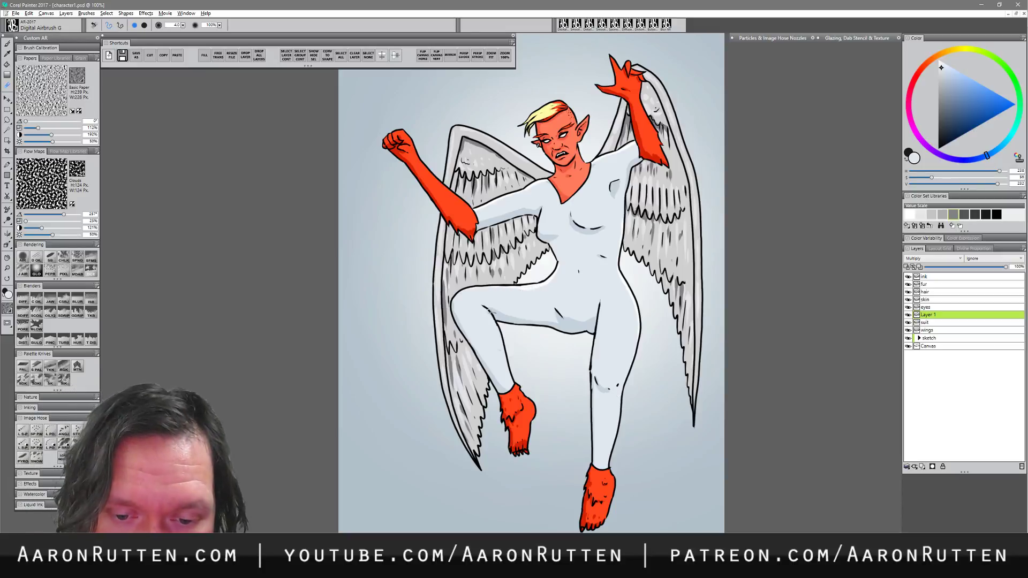
drag(492, 311, 506, 361)
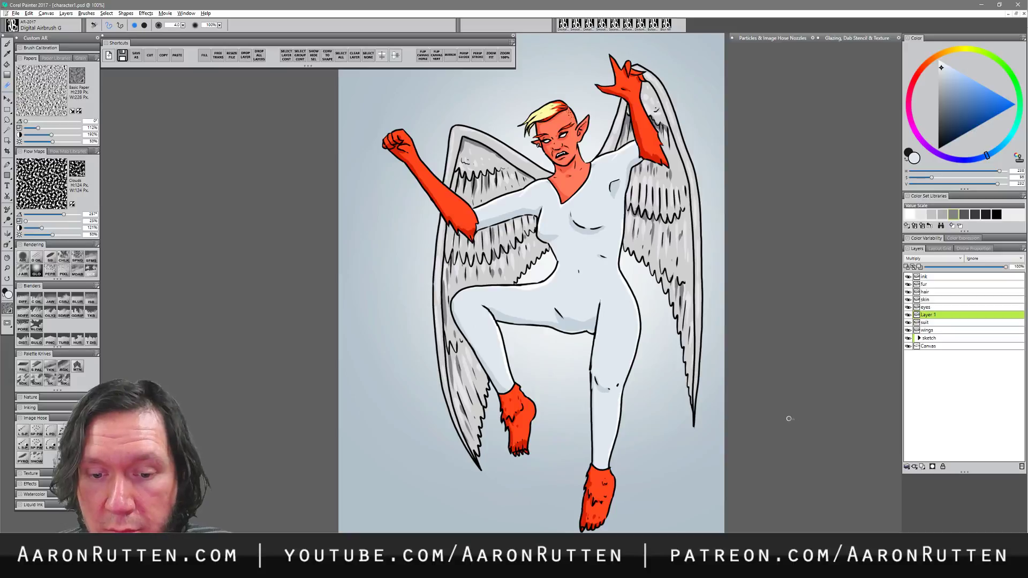
- On the fur layer, sample the forearm red and mix a brighter orange-red for fur highlights with the Smooth Scratchboard brush
click(934, 284)
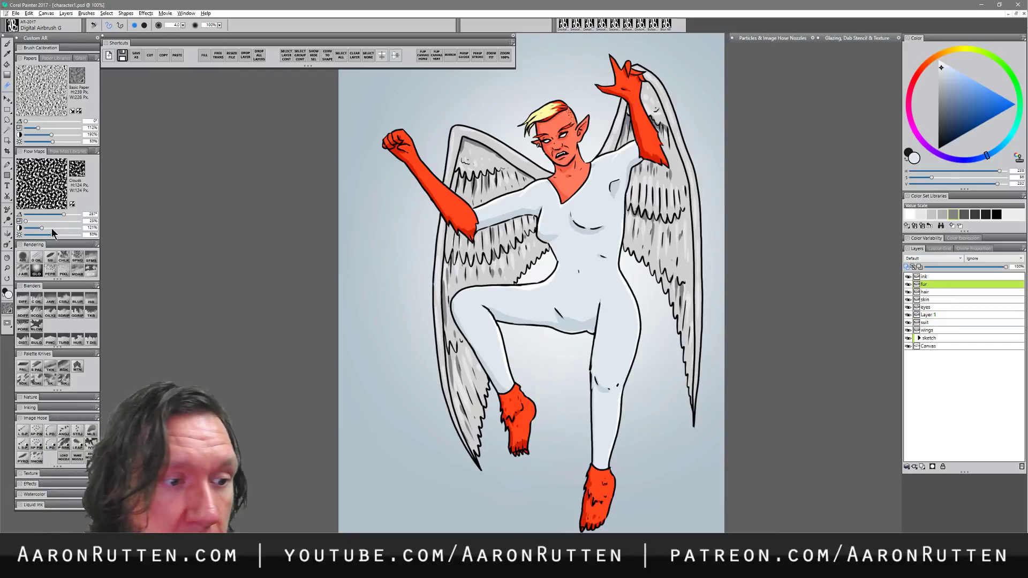
click(52, 256)
alt+click(425, 170)
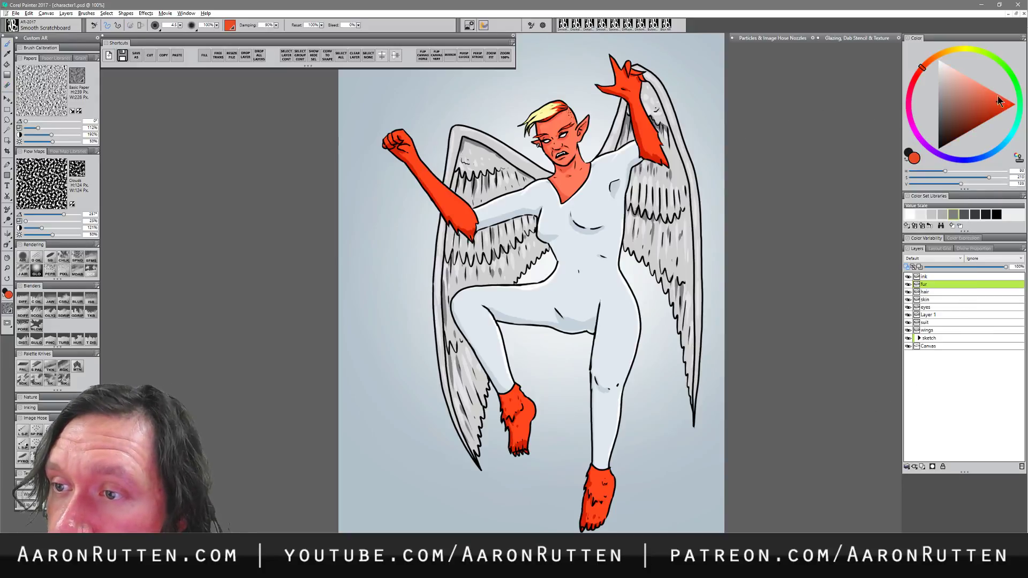
click(925, 64)
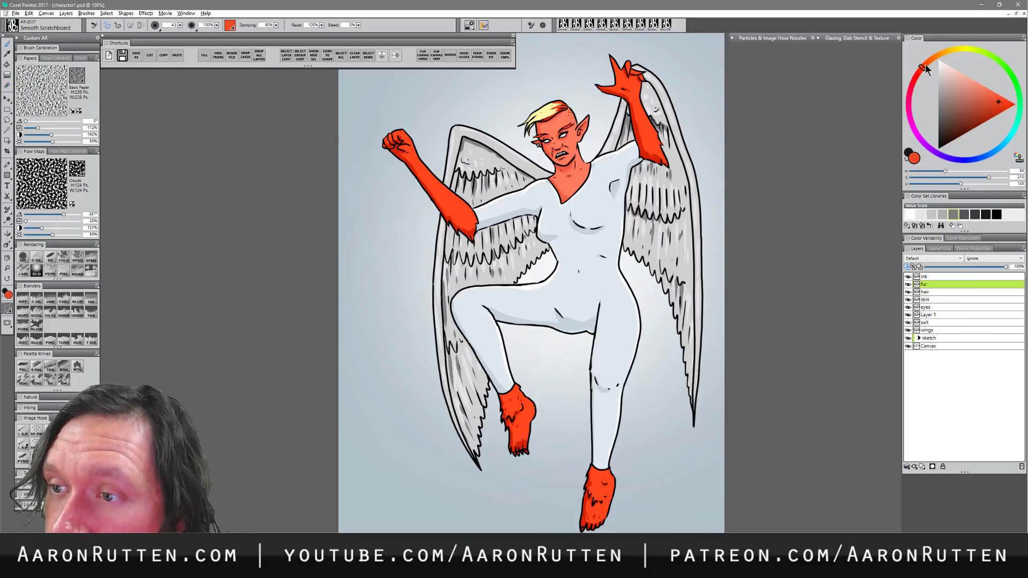
click(1005, 105)
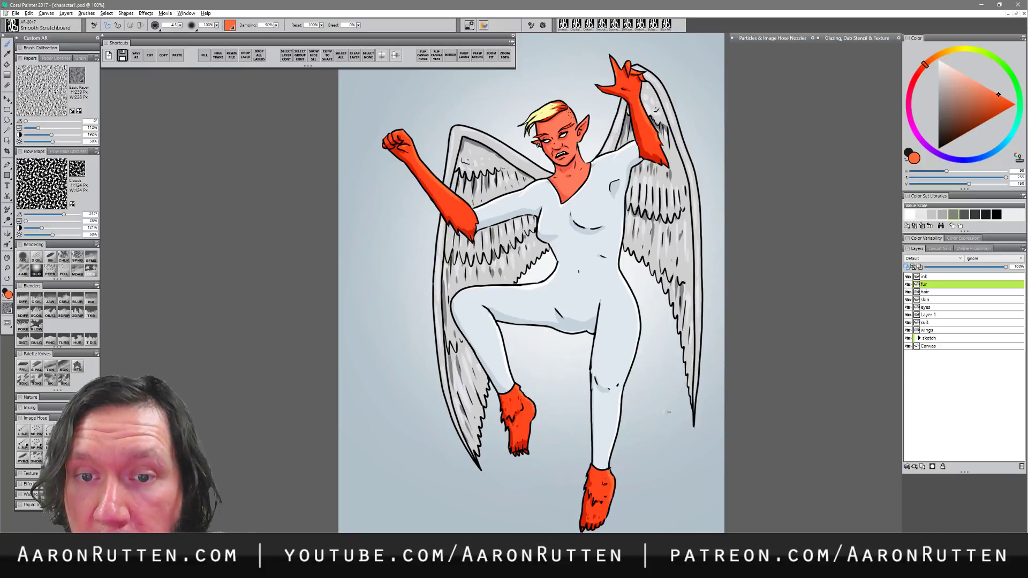
- On the skin layer, mix a lighter, slightly more orange red for the skin highlights
click(932, 300)
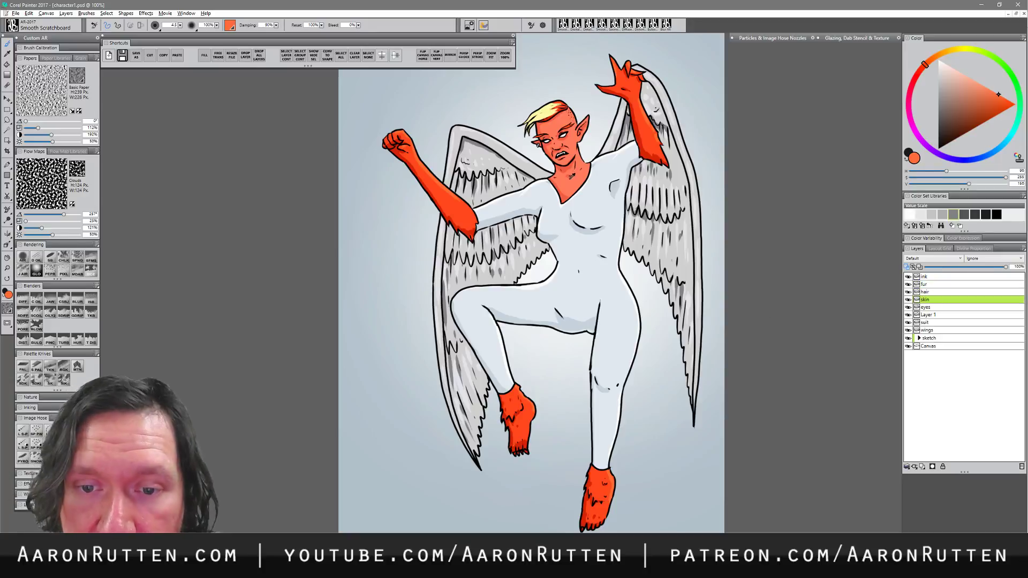
click(980, 84)
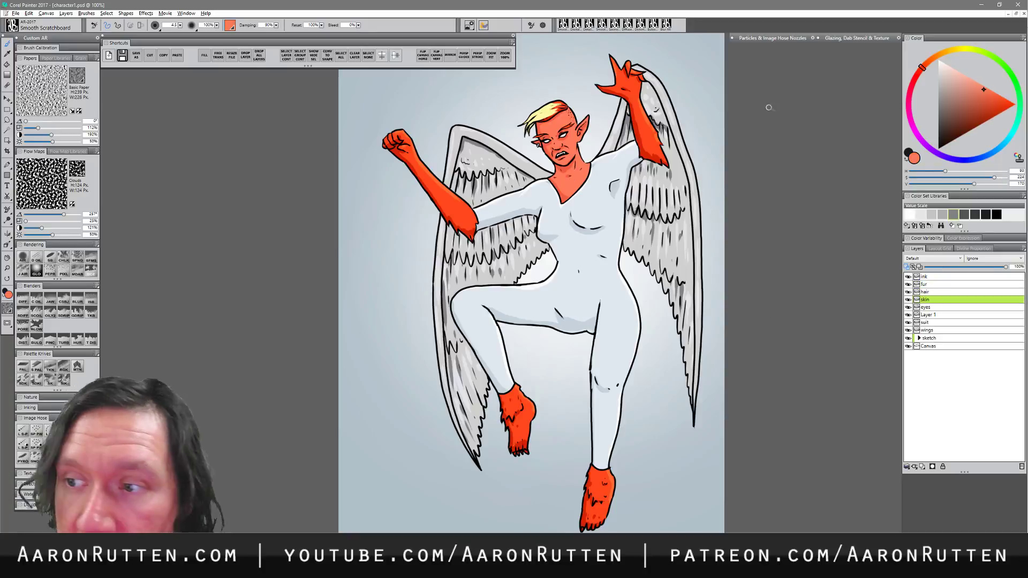
click(924, 66)
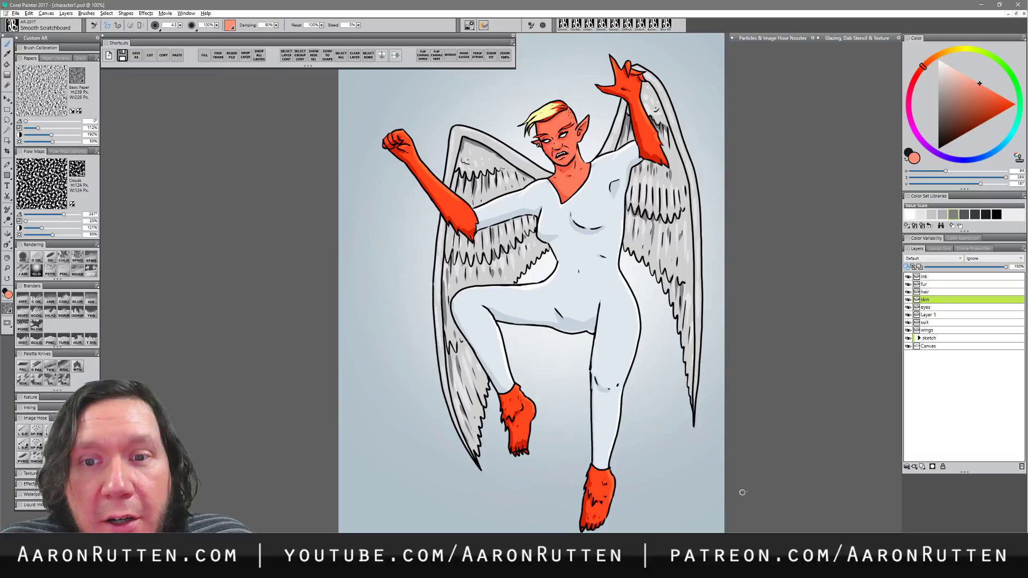
- Examine the shading and highlights on the character's face and upper body up close, then across the whole figure
click(7, 268)
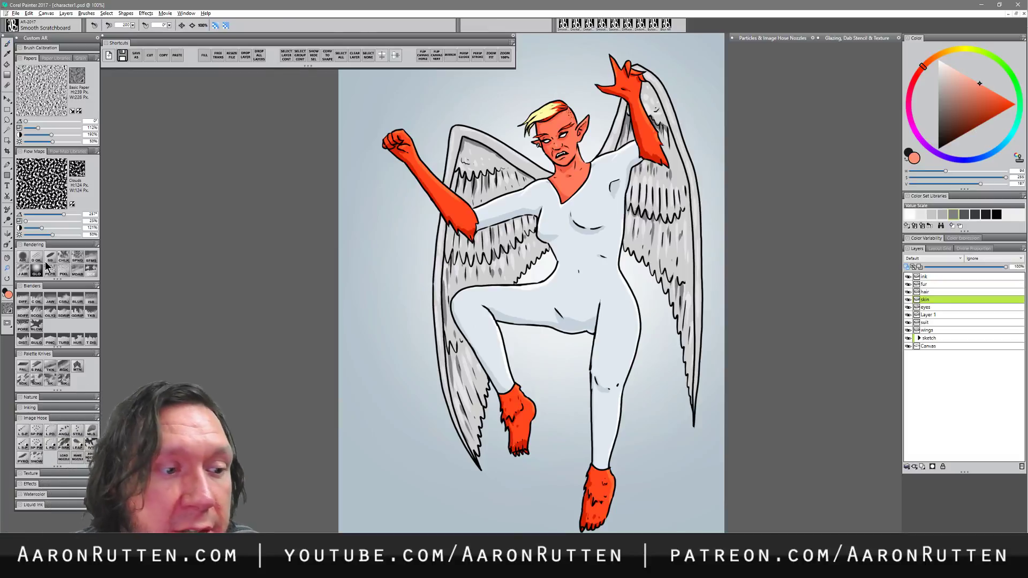
click(571, 185)
click(571, 184)
drag(578, 139, 575, 278)
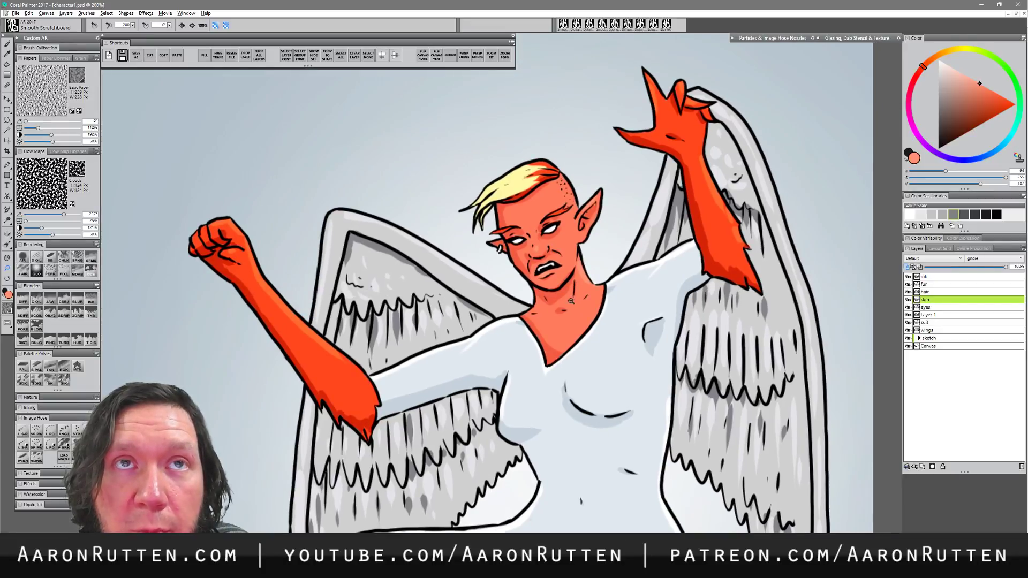
alt+click(574, 300)
alt+click(575, 299)
alt+click(577, 298)
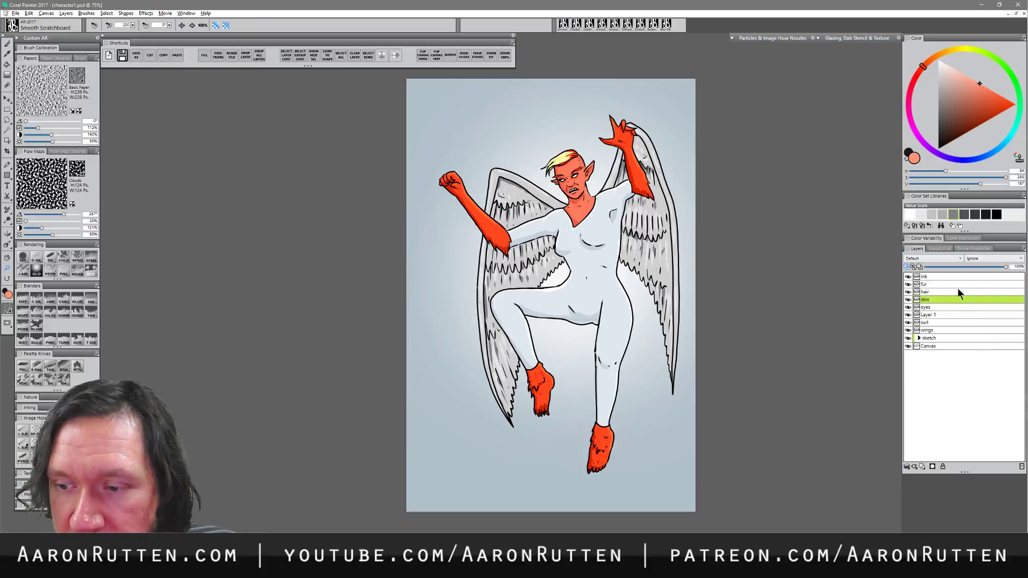
- Compare the suit with and without its Multiply shadow layer and lower that layer's opacity to about 54%
click(908, 315)
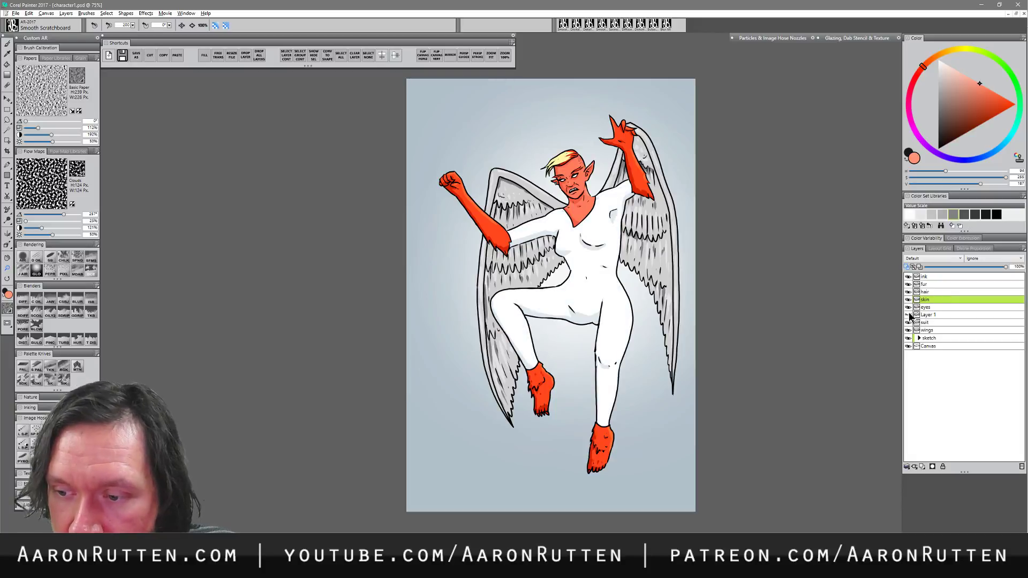
click(909, 315)
click(932, 313)
click(969, 267)
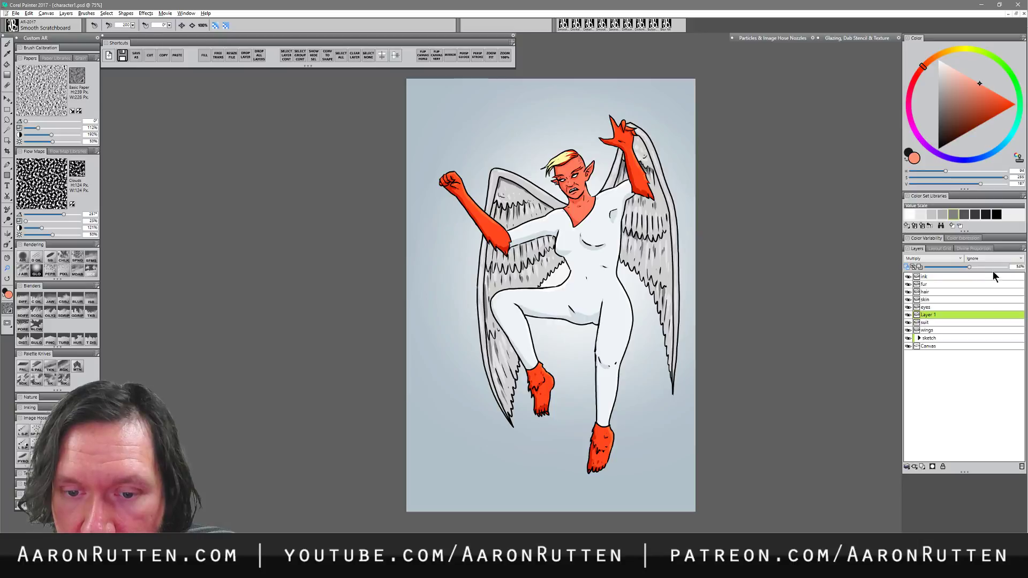
- Rename the suit's Multiply shadow layer as suit-dark
double_click(934, 315)
text(su)
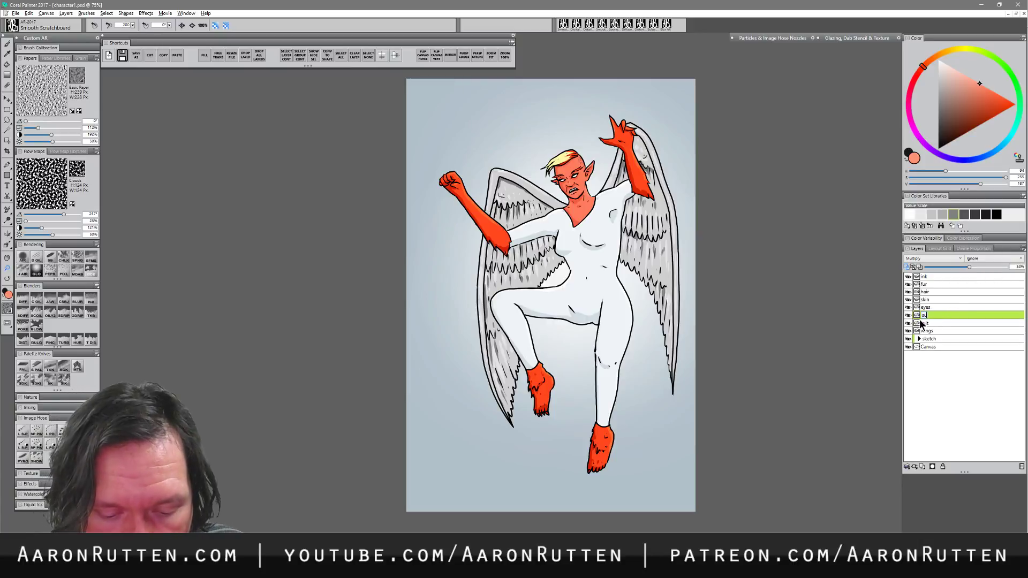
text(it-dark)
key(Return)
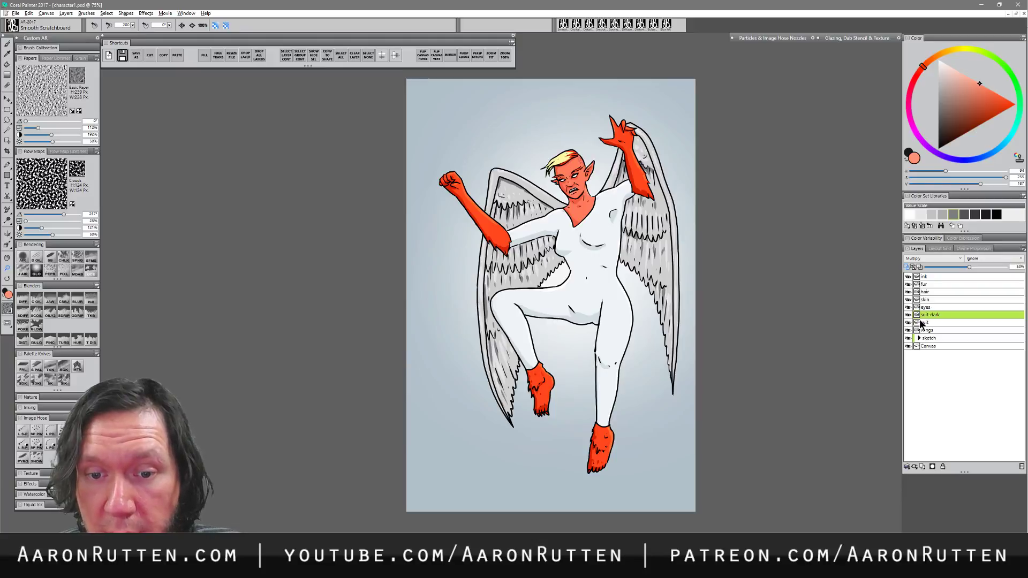
- Save a copy of the layered image in Photoshop format as character1b
click(137, 56)
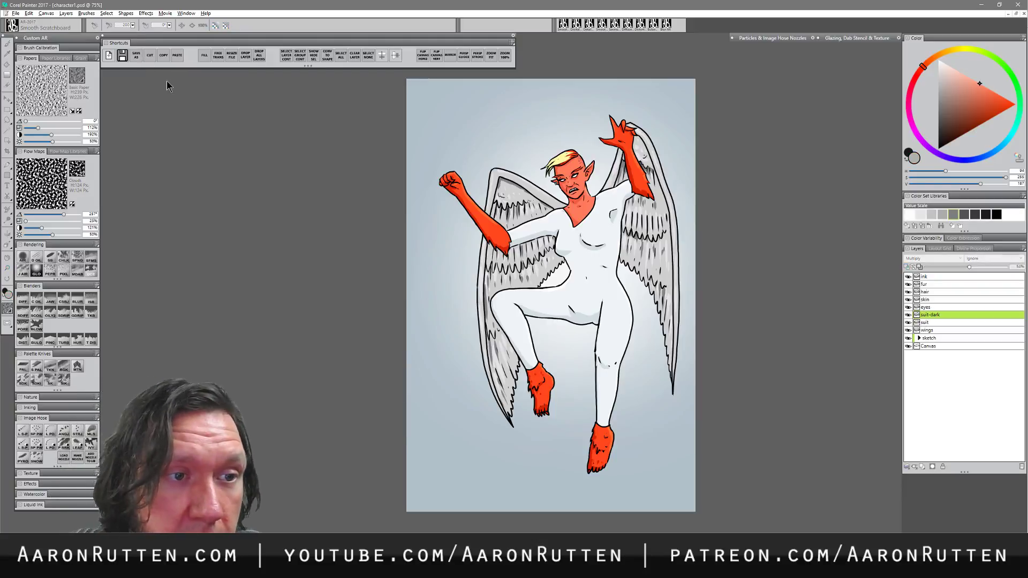
key(End)
text(b)
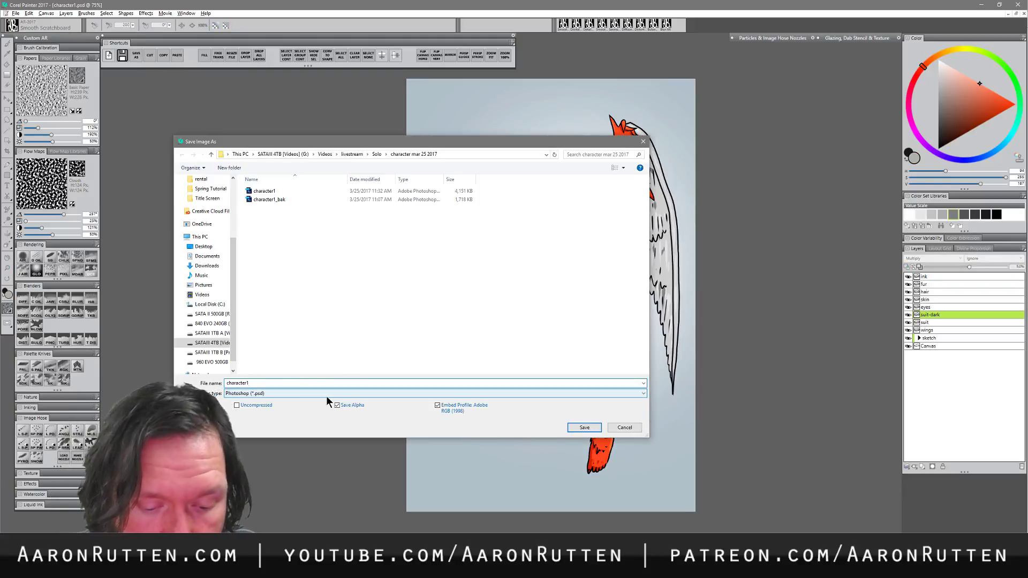
key(Return)
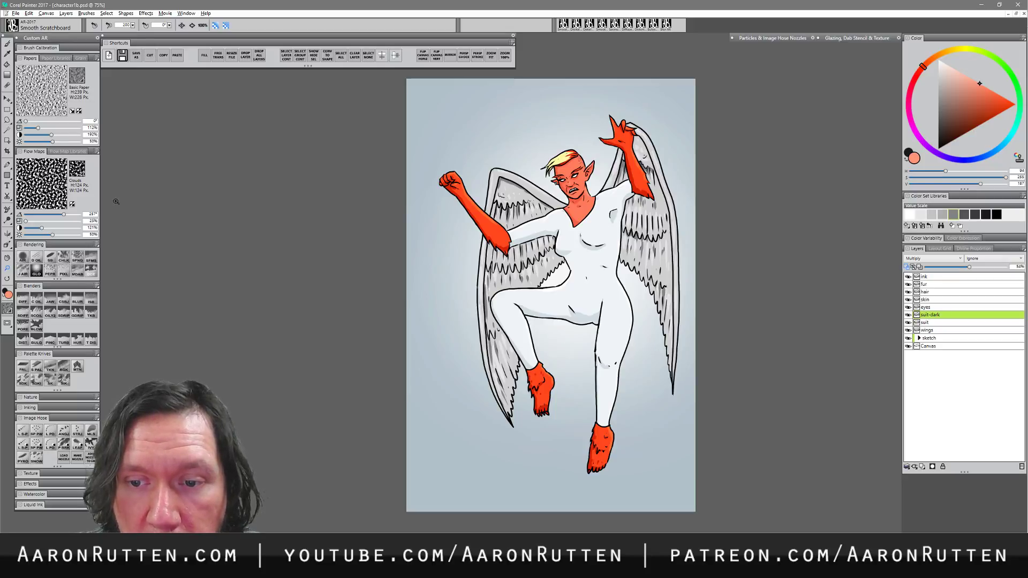
- Drop all layers onto the canvas and save the flattened image over the existing character1b Photoshop file
click(66, 13)
click(47, 177)
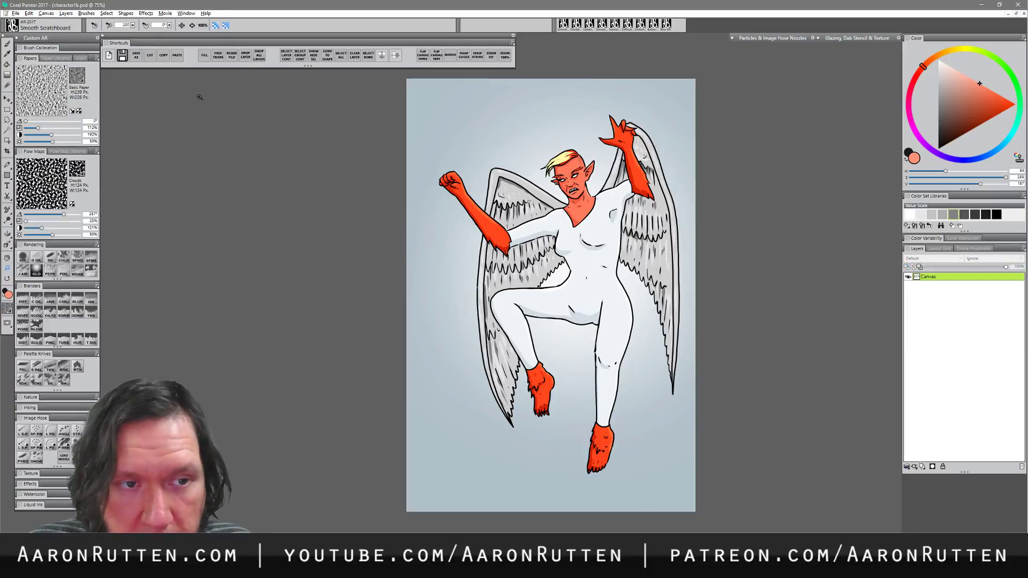
click(138, 59)
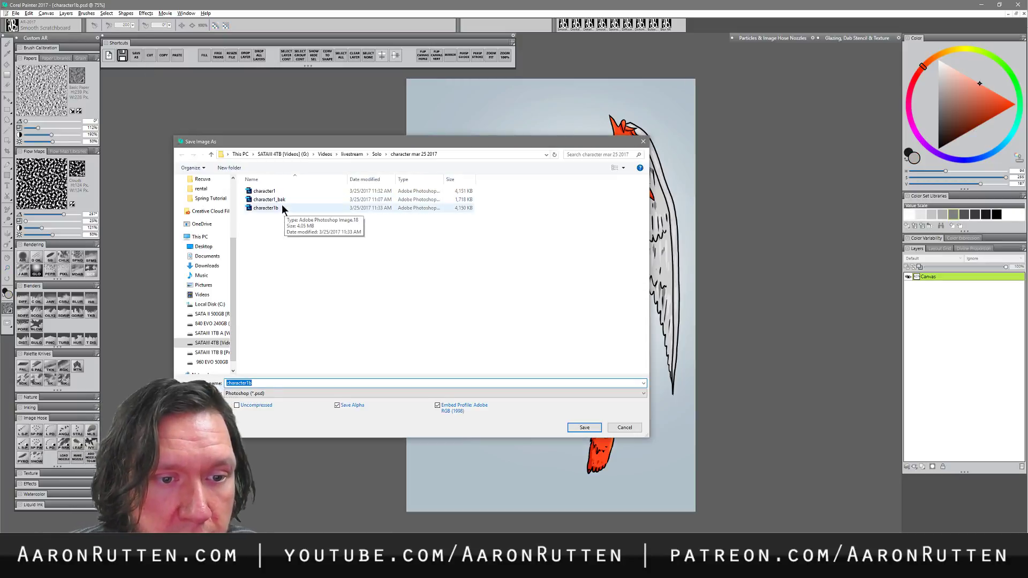
click(267, 383)
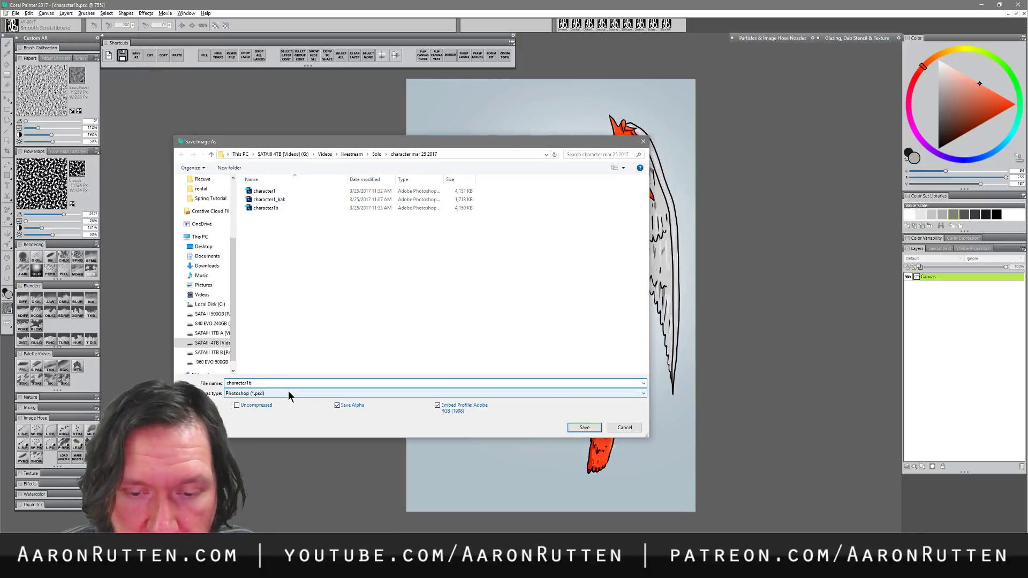
key(Return)
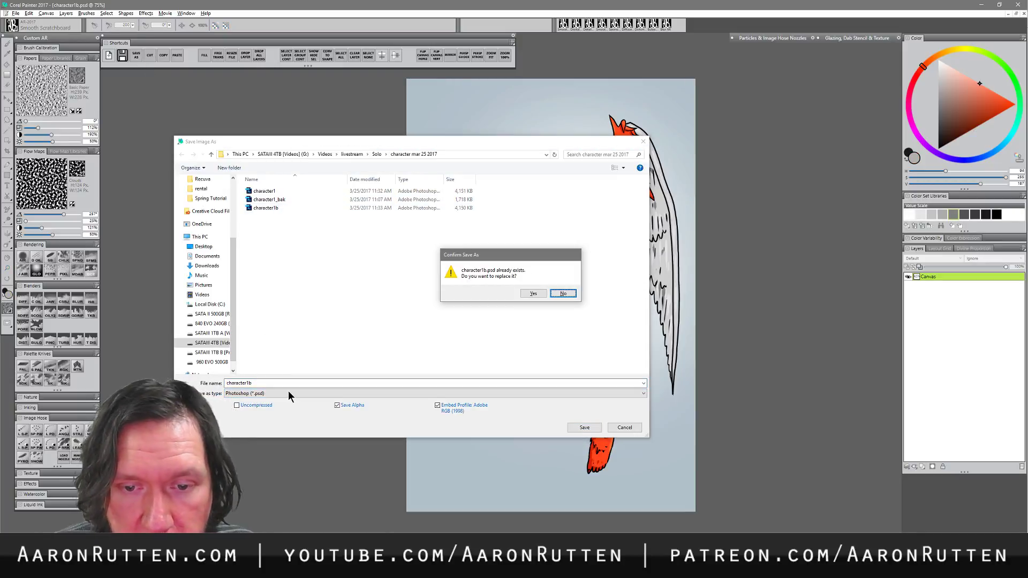
click(534, 294)
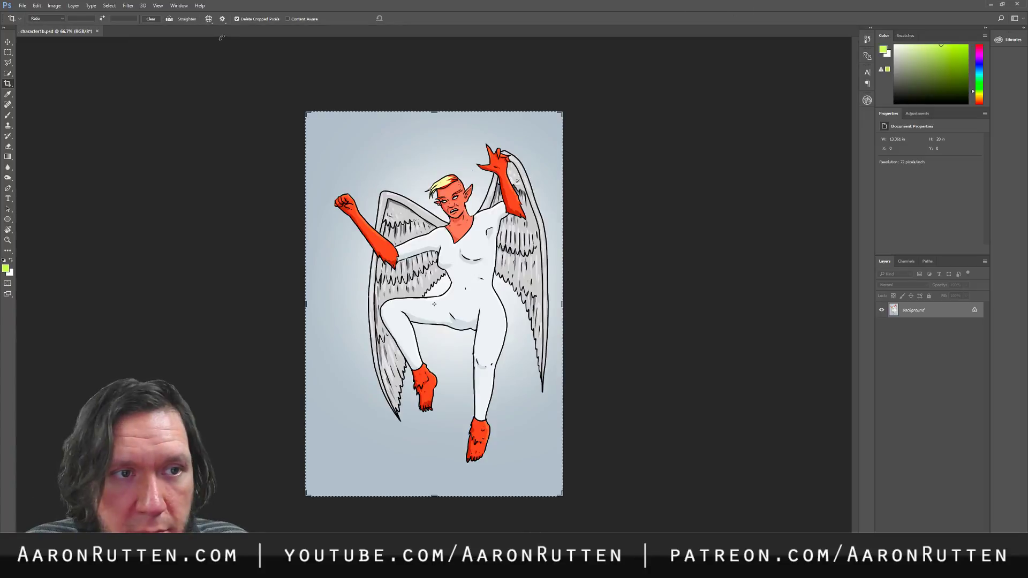
- In Photoshop, start an Iris Blur on the flattened image and enlarge and center its focus ellipse over the character's torso
click(128, 5)
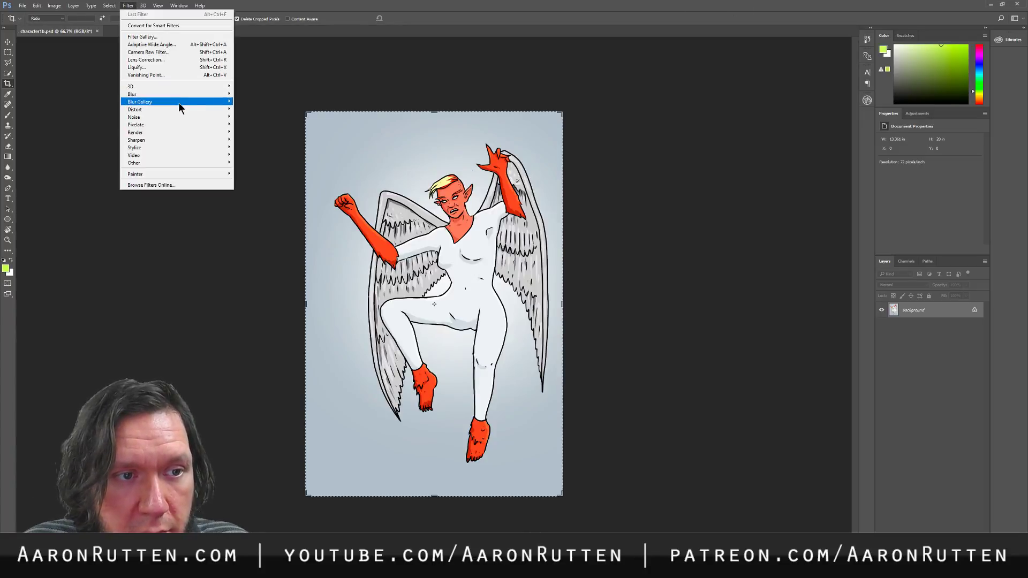
mouse_move(178, 105)
click(100, 109)
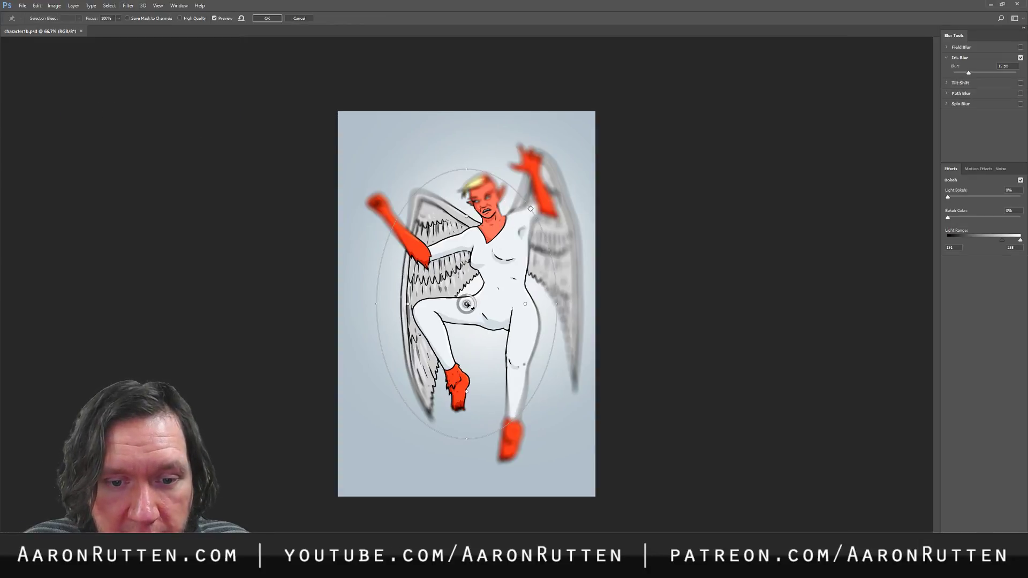
drag(470, 307, 490, 266)
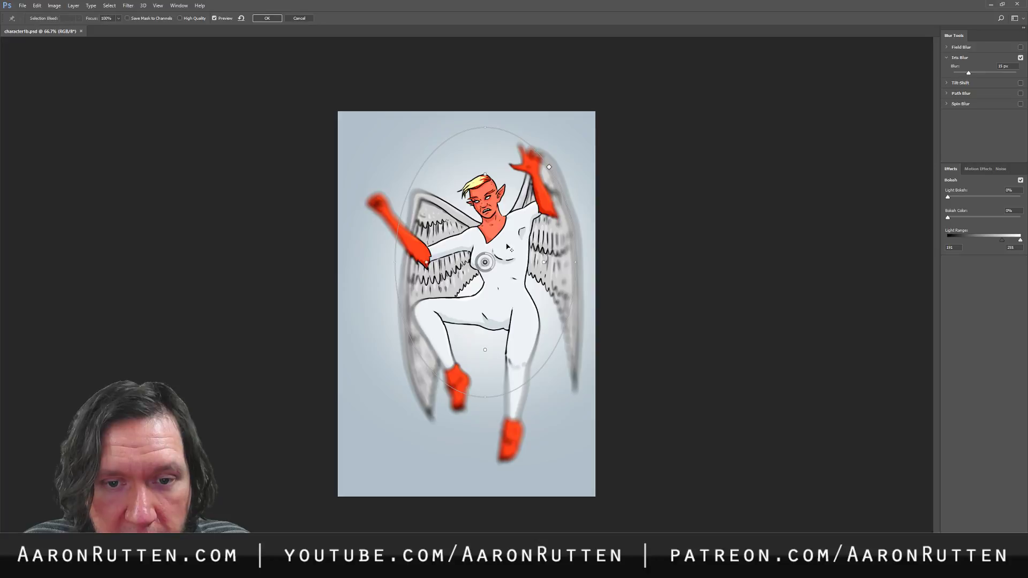
mouse_move(530, 131)
mouse_down()
mouse_move(543, 110)
mouse_move(534, 121)
mouse_up()
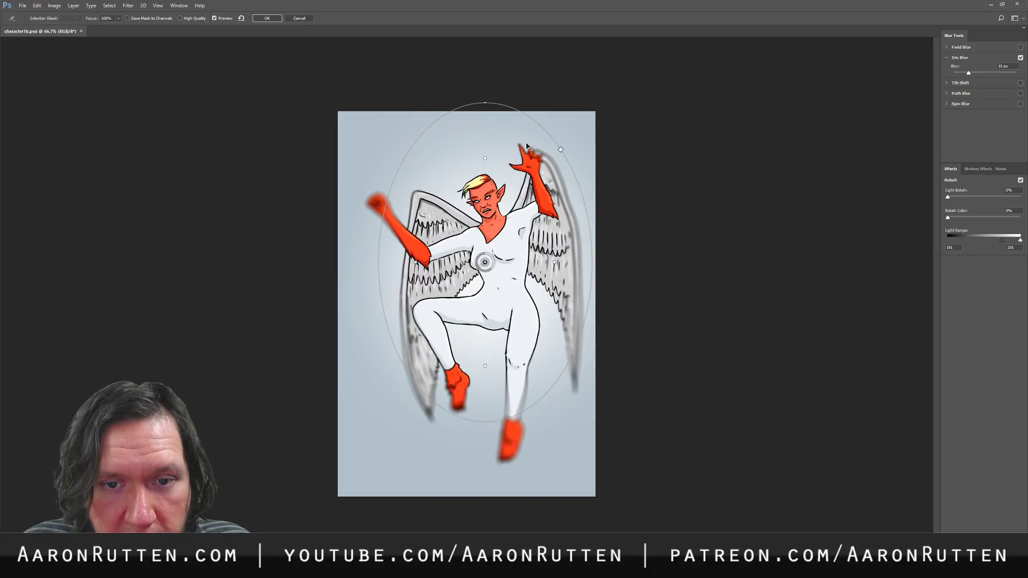
drag(485, 262, 484, 281)
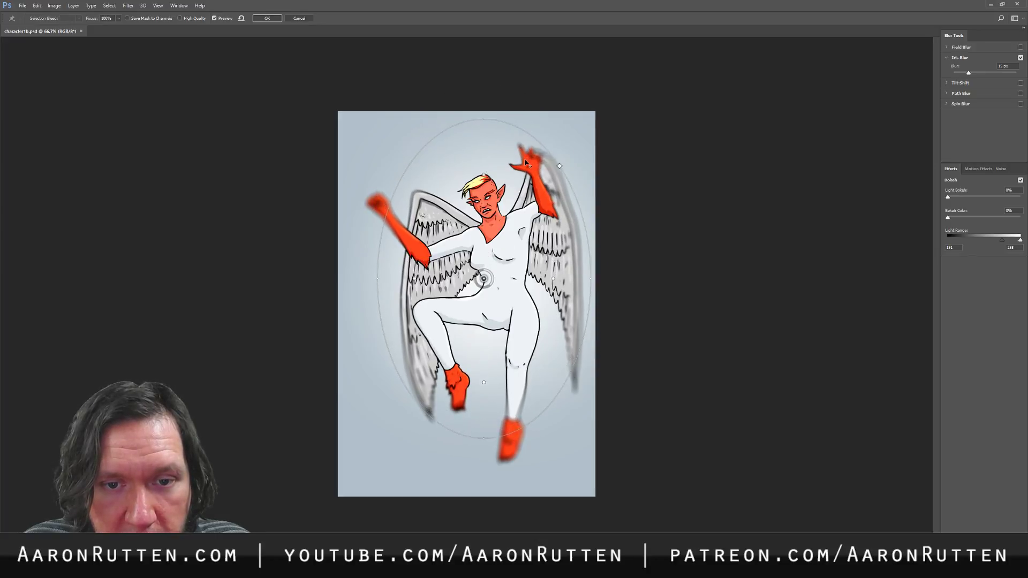
- Turn on High Quality for the Iris Blur, reduce its blur amount, and apply it
click(180, 18)
drag(493, 295, 495, 274)
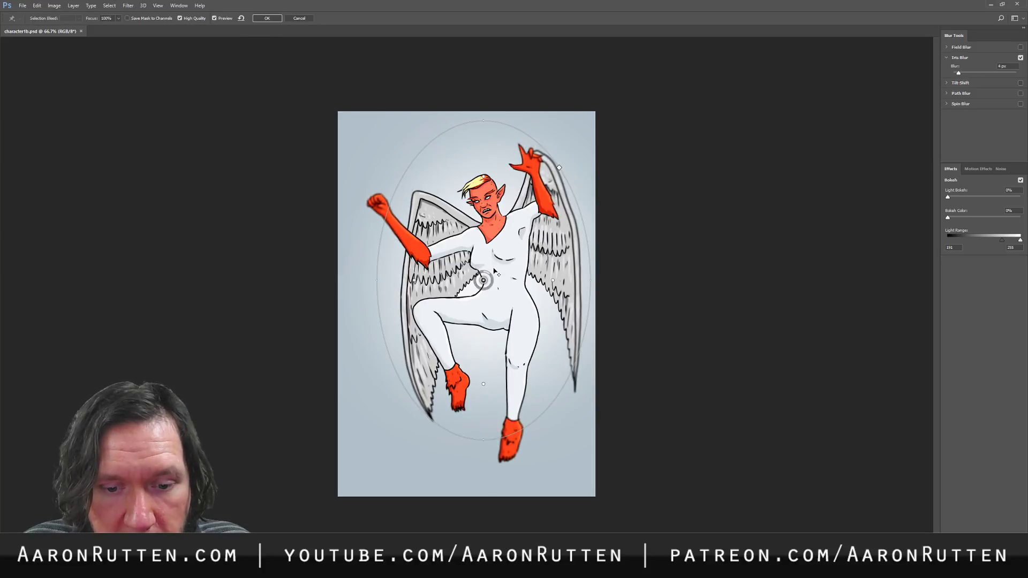
click(276, 19)
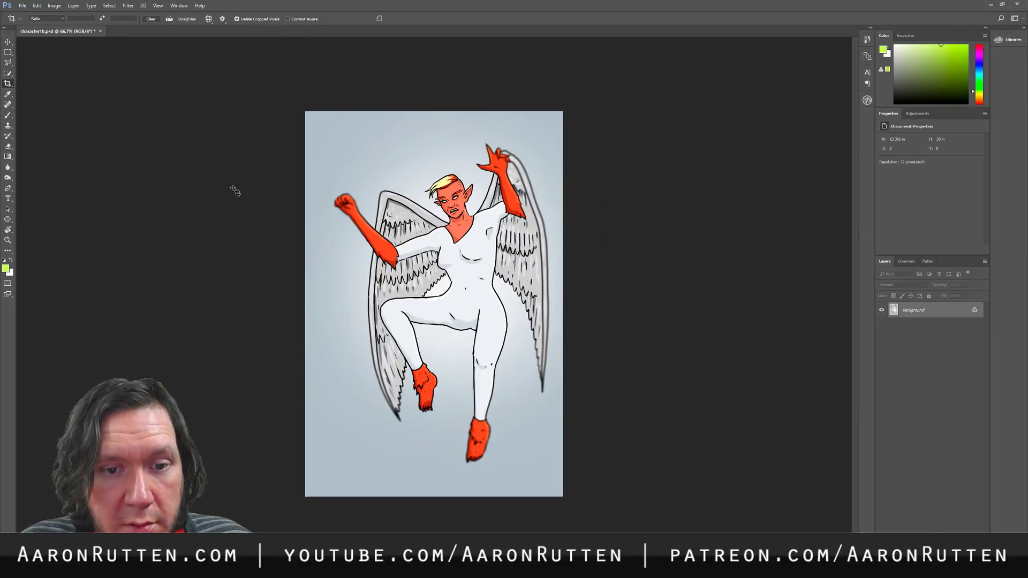
- Start a Path Blur and lay its path from the character's face down to the lower foot
click(130, 6)
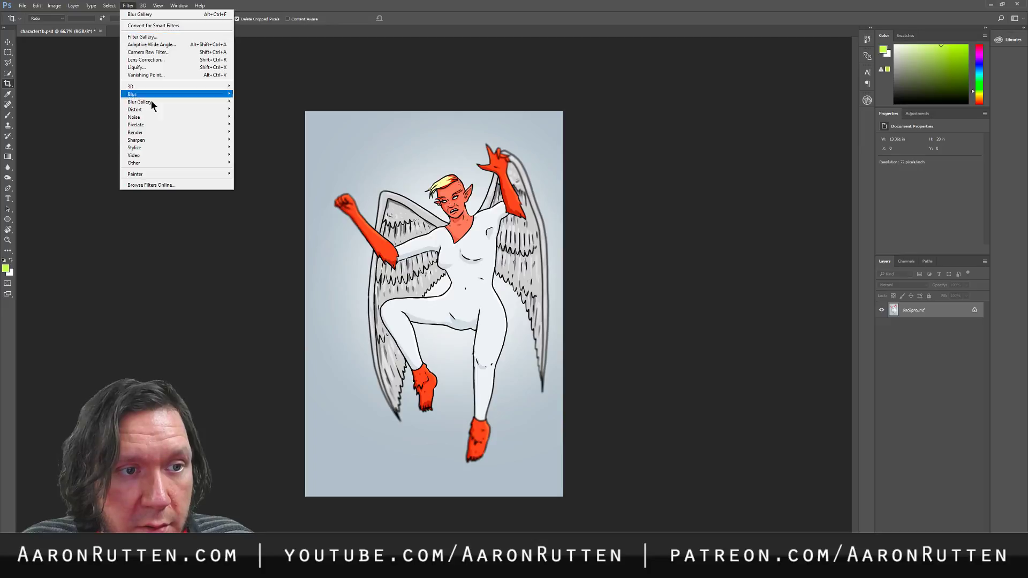
mouse_move(159, 102)
click(106, 124)
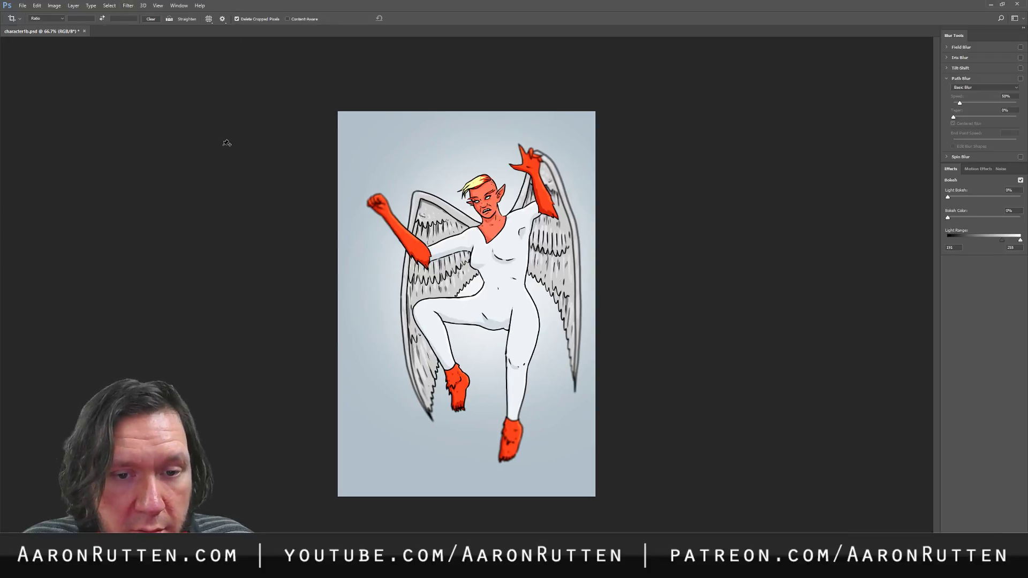
drag(466, 304, 480, 197)
drag(487, 304, 505, 445)
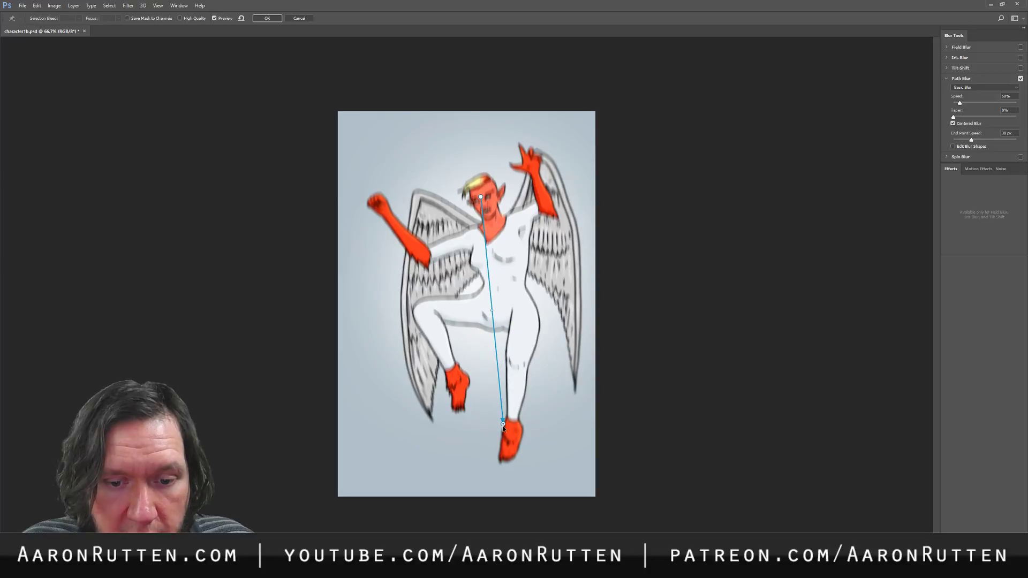
- Curve the blur path along the body to just below the lower foot, reduce its end point speed to the minimum, and apply it
click(492, 314)
drag(492, 315, 522, 288)
drag(505, 444, 498, 467)
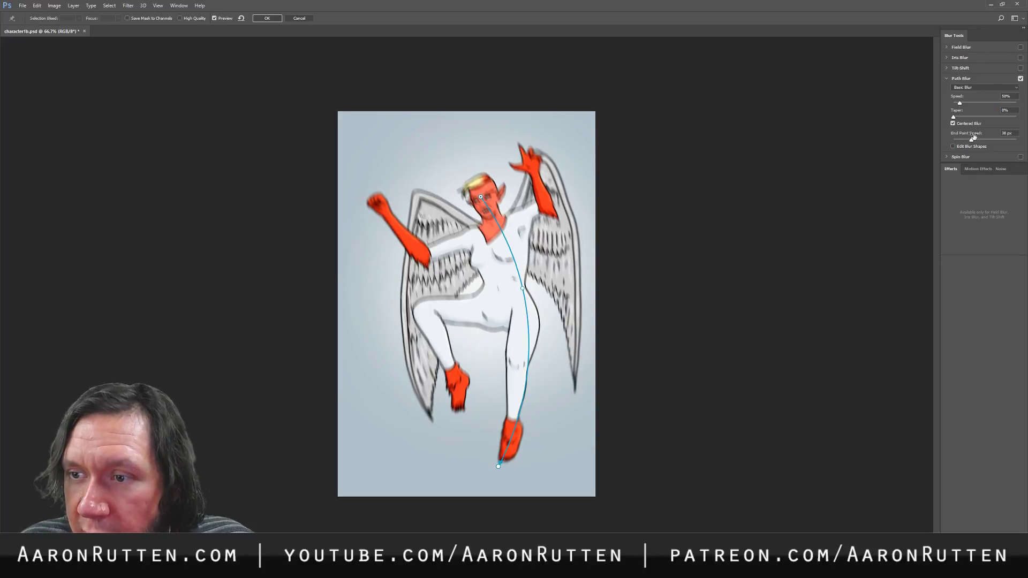
drag(970, 139, 953, 139)
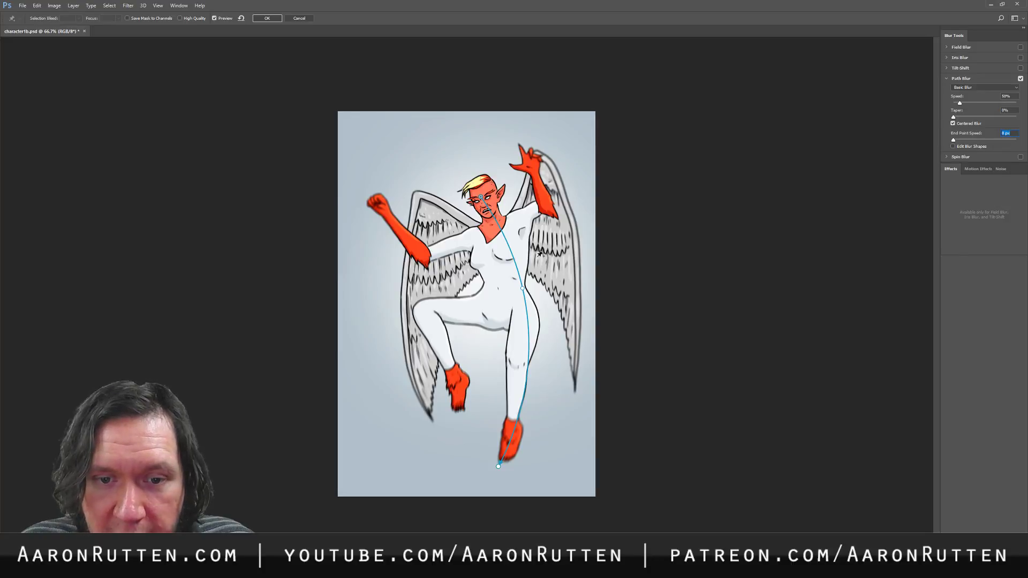
click(266, 18)
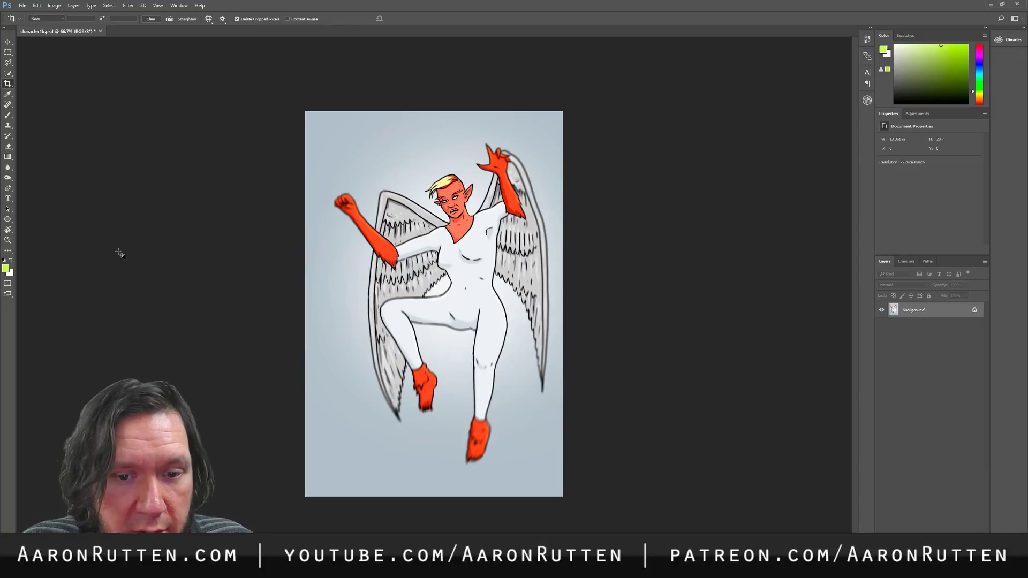
- Examine the blurred outlines around the torso and legs up close, then check the whole figure
click(8, 240)
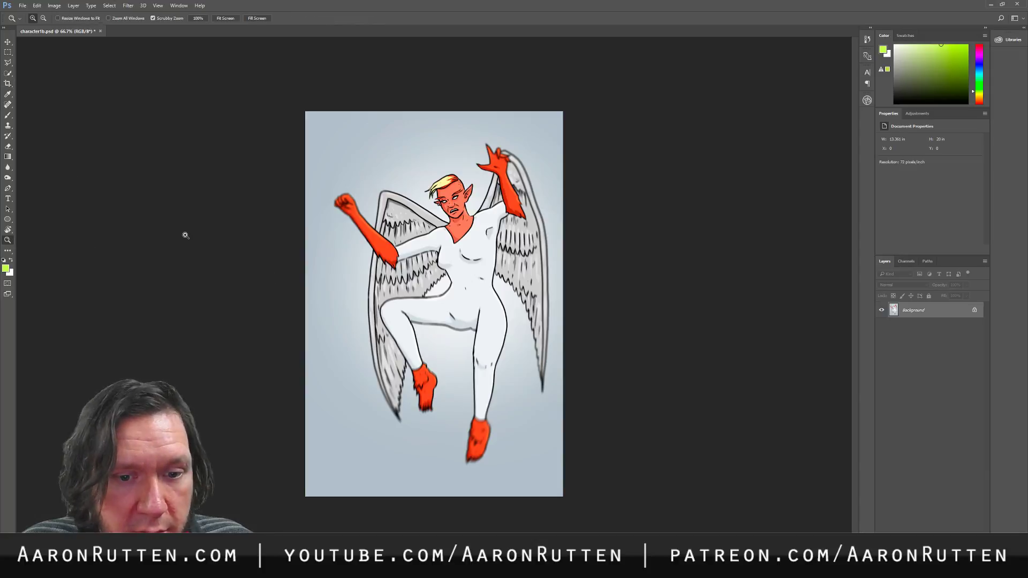
click(451, 297)
drag(443, 321, 474, 313)
click(486, 306)
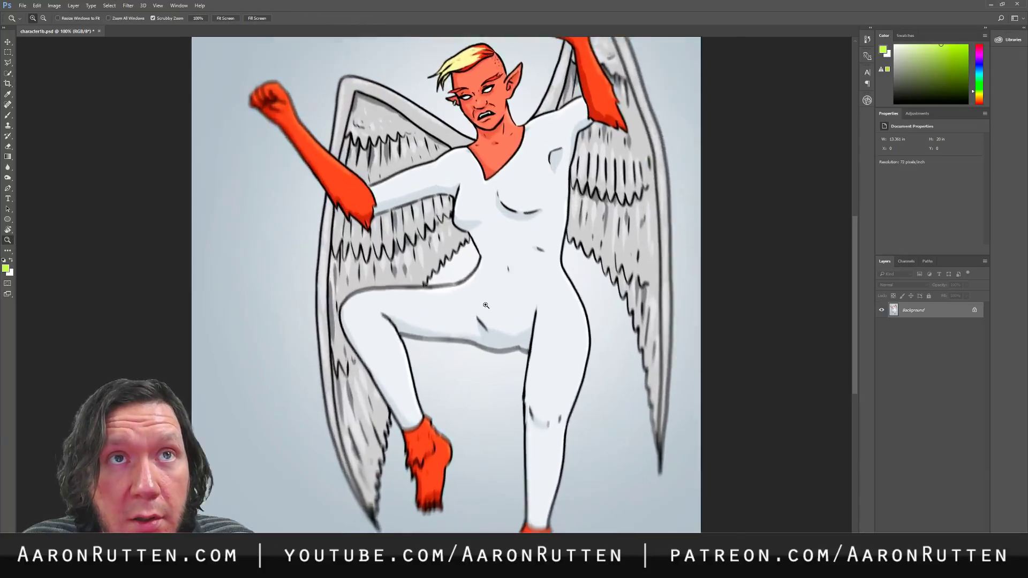
drag(479, 379, 474, 336)
click(475, 336)
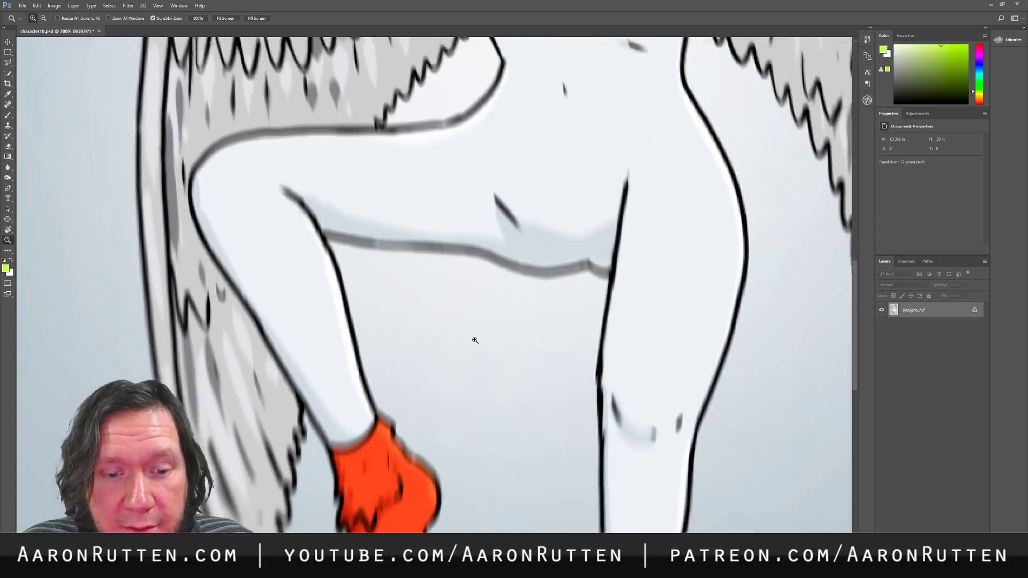
alt+click(468, 364)
alt+click(460, 357)
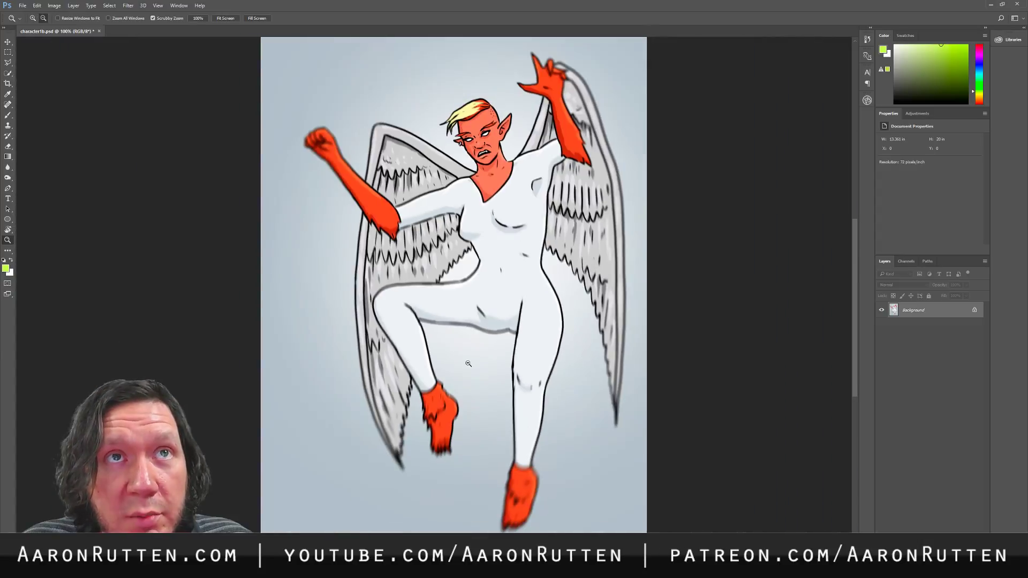
alt+click(451, 349)
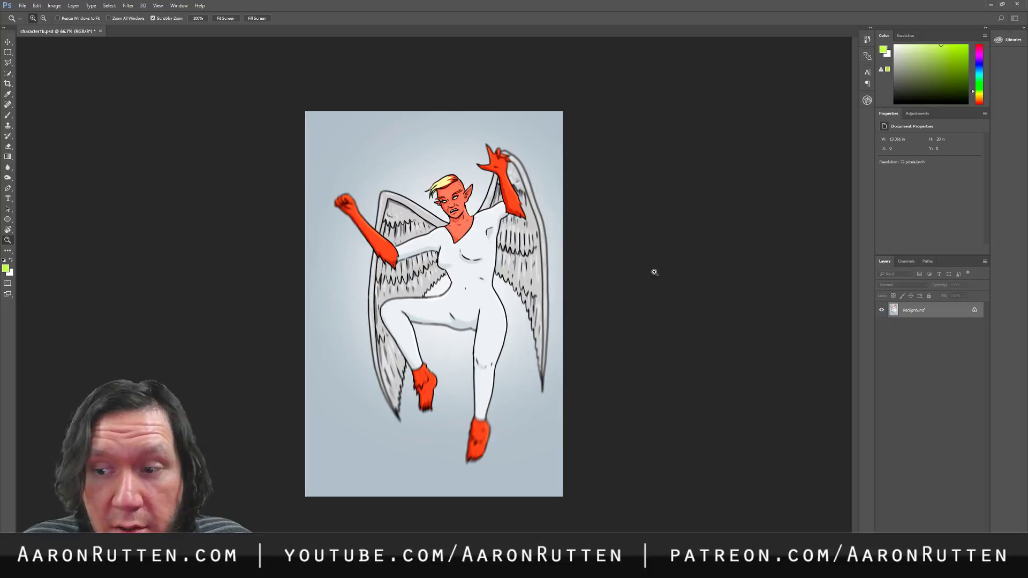
- Add a Color Balance adjustment layer and shift the midtones to about +40 red, with slight shifts toward green and blue
click(940, 537)
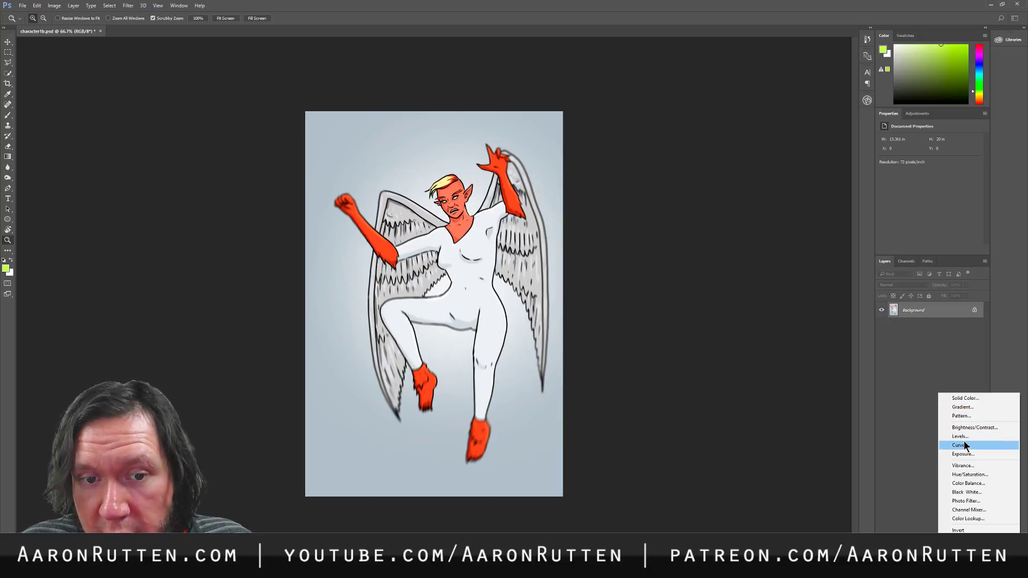
click(968, 485)
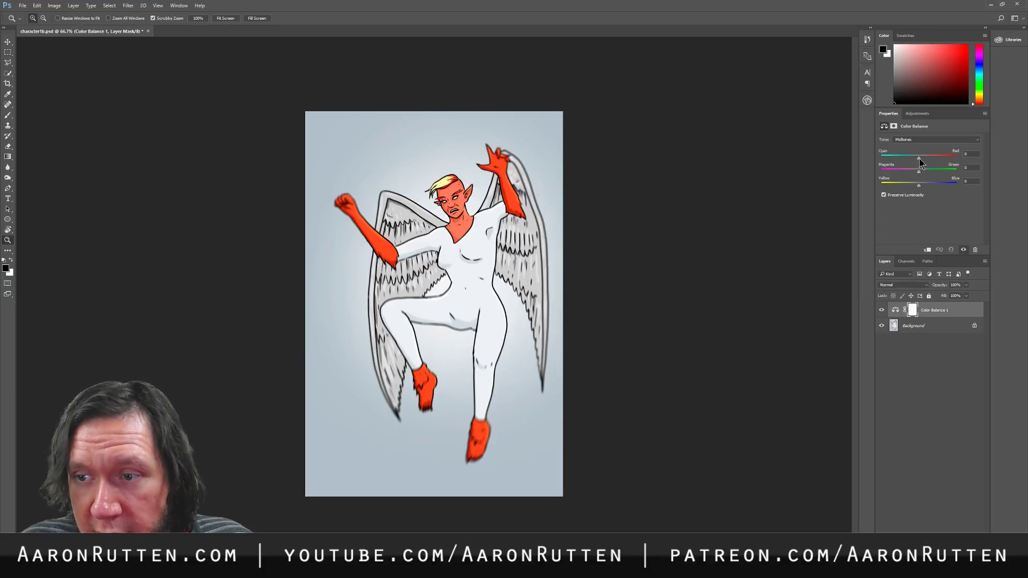
drag(919, 158, 921, 187)
- Compare the picture with and without the Color Balance adjustment and leave that layer hidden
click(883, 311)
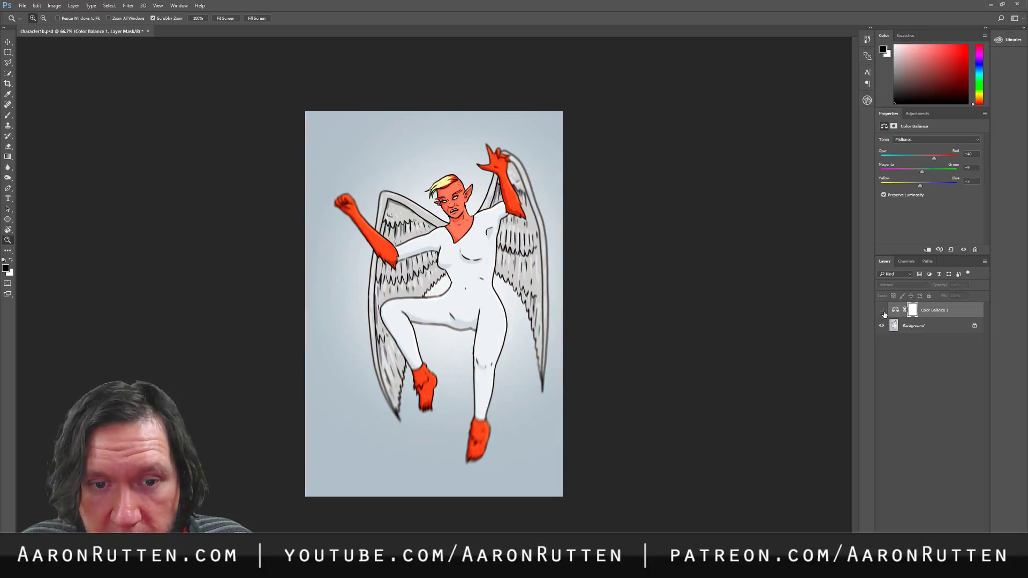
click(883, 312)
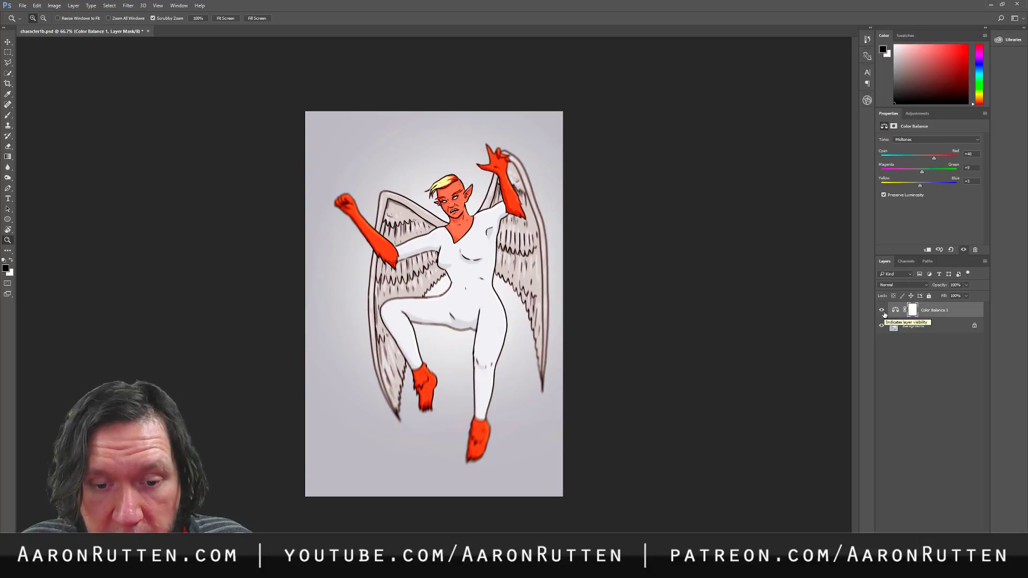
click(883, 311)
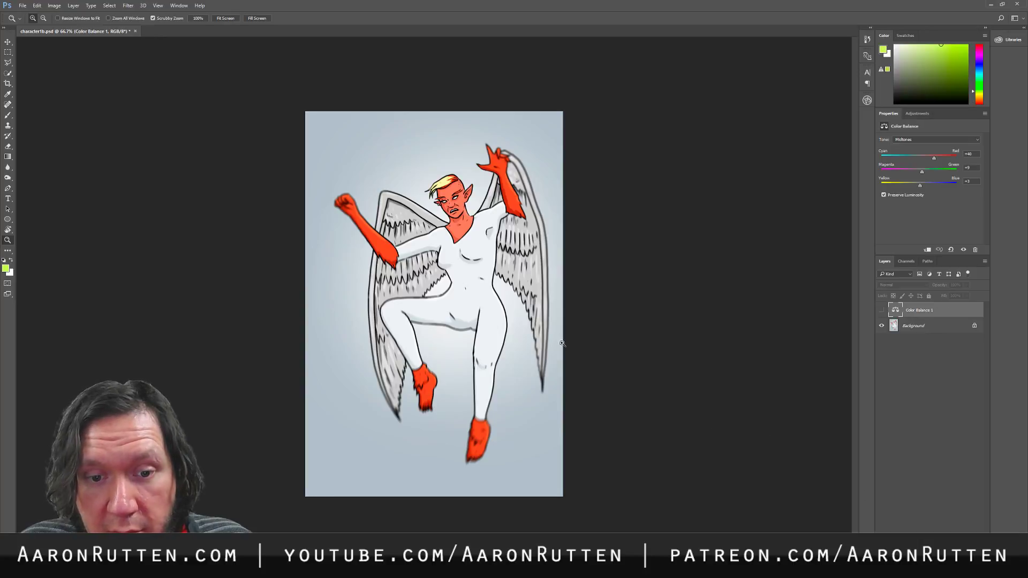
click(441, 319)
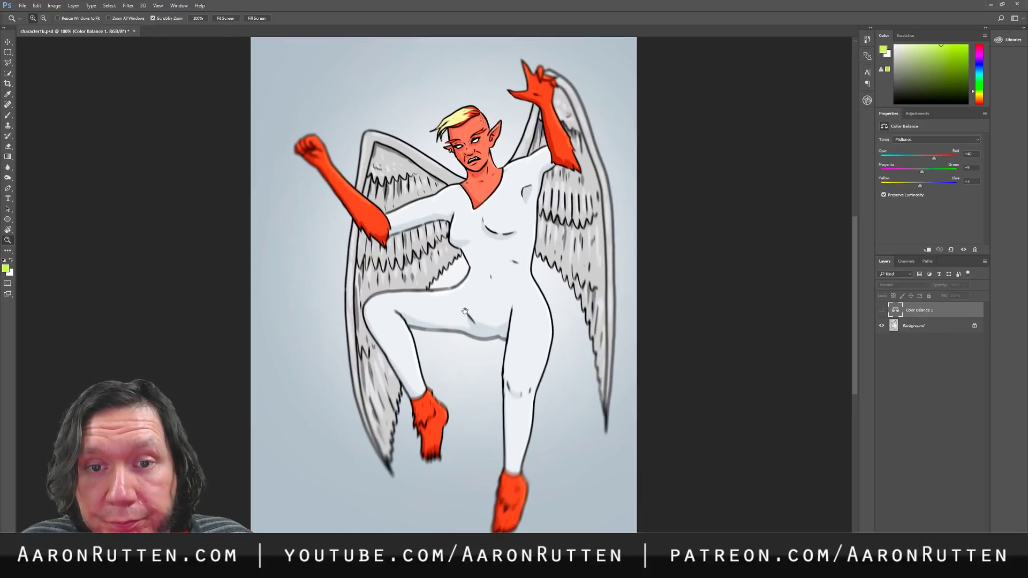
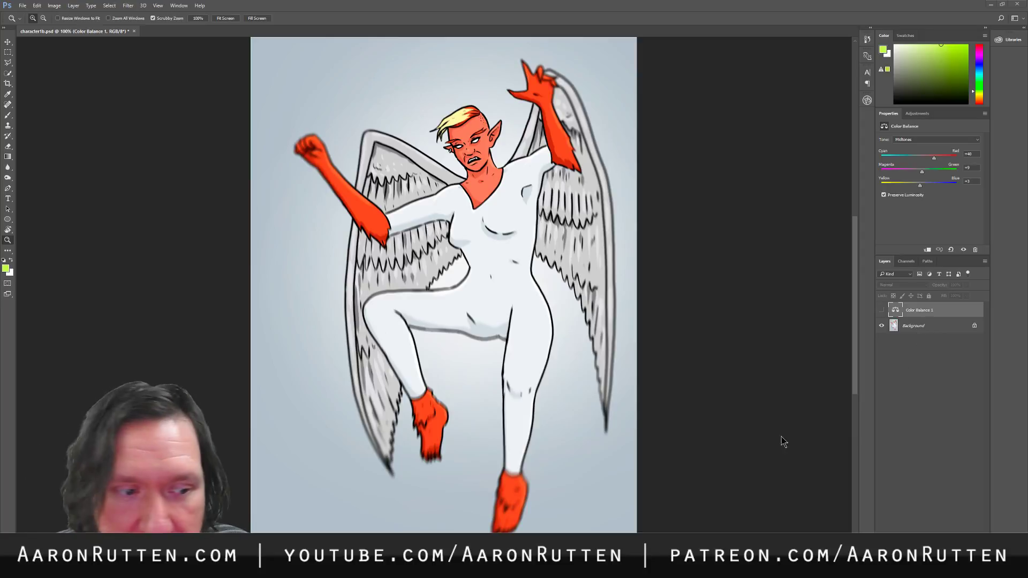
- Add the text RED FANG in bright red on the background above the character's raised fist
click(8, 199)
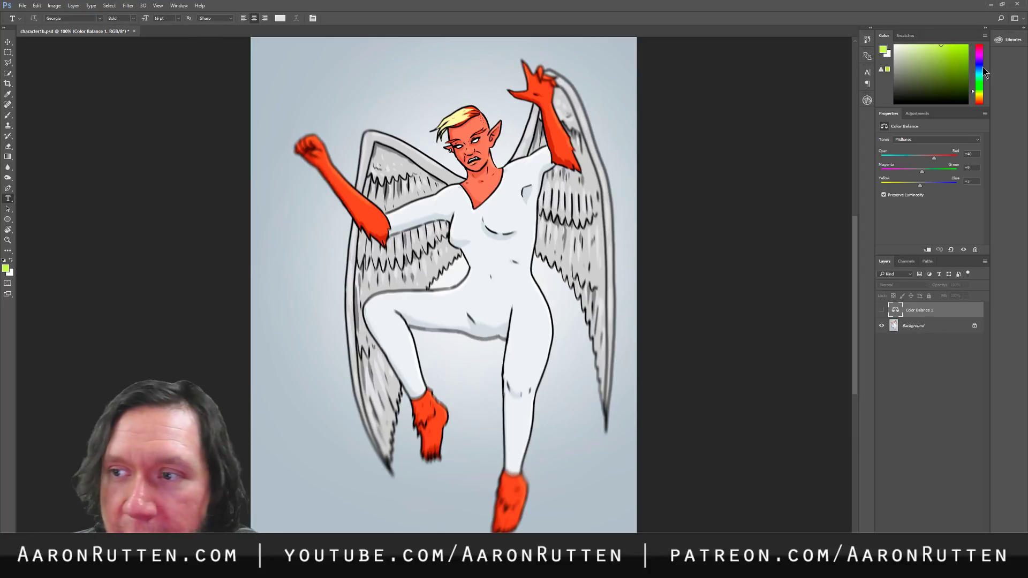
drag(980, 45, 978, 103)
drag(961, 60, 980, 36)
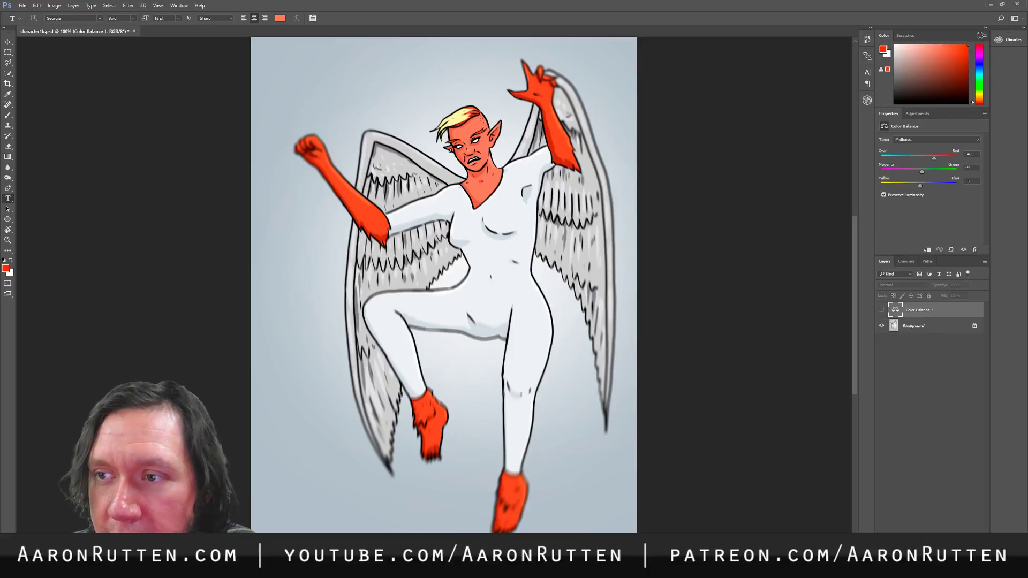
click(309, 93)
text(RED FANG)
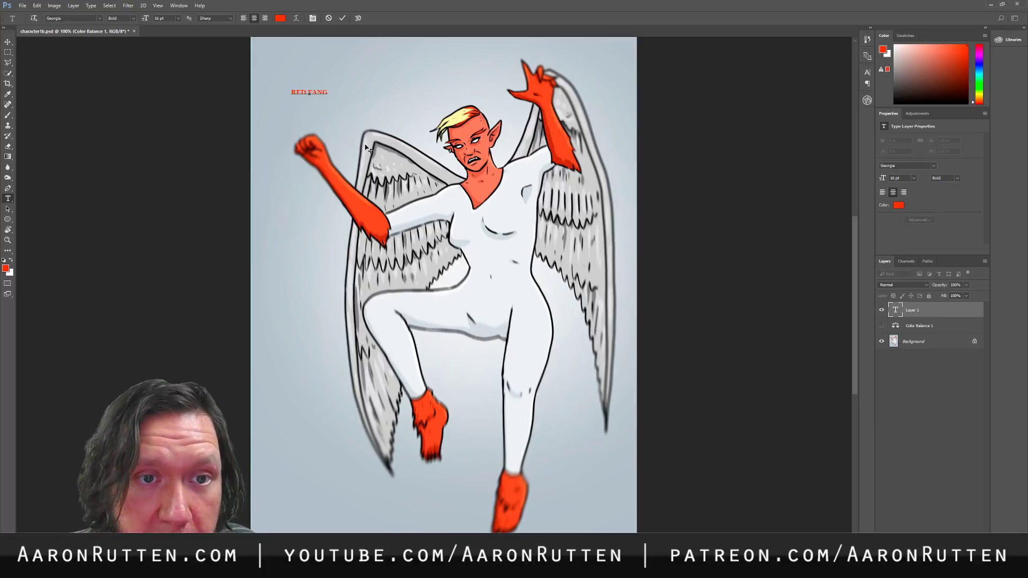
click(342, 18)
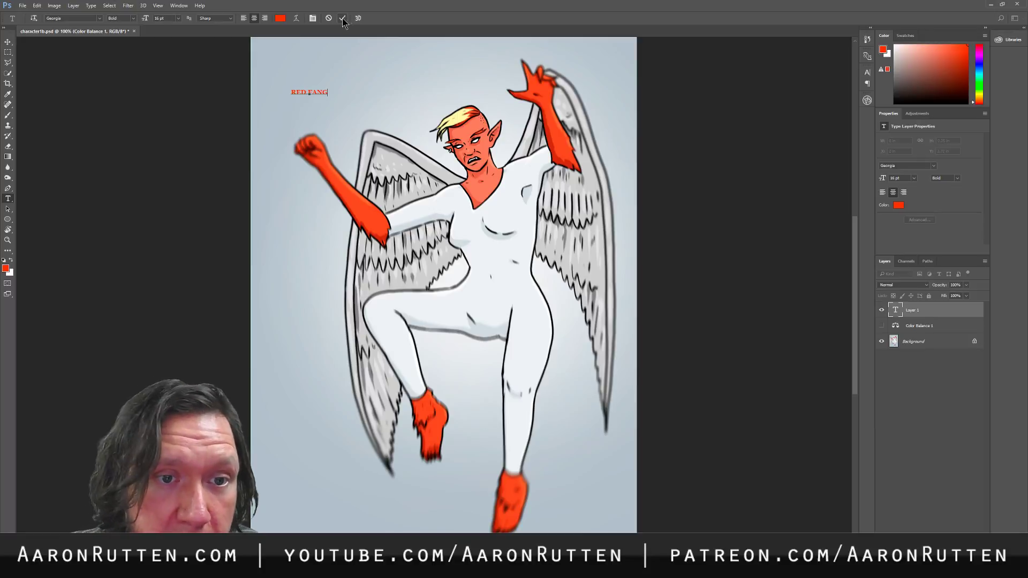
- Enlarge the RED FANG text to about half the picture's width and move it below the character's bent leg
click(8, 42)
key(ctrl+t)
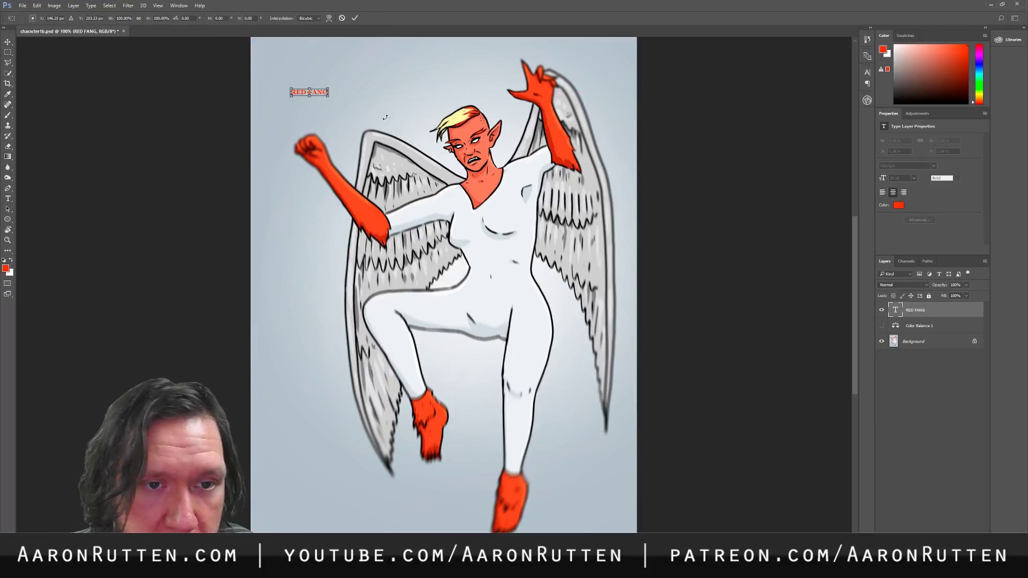
drag(328, 97, 474, 138)
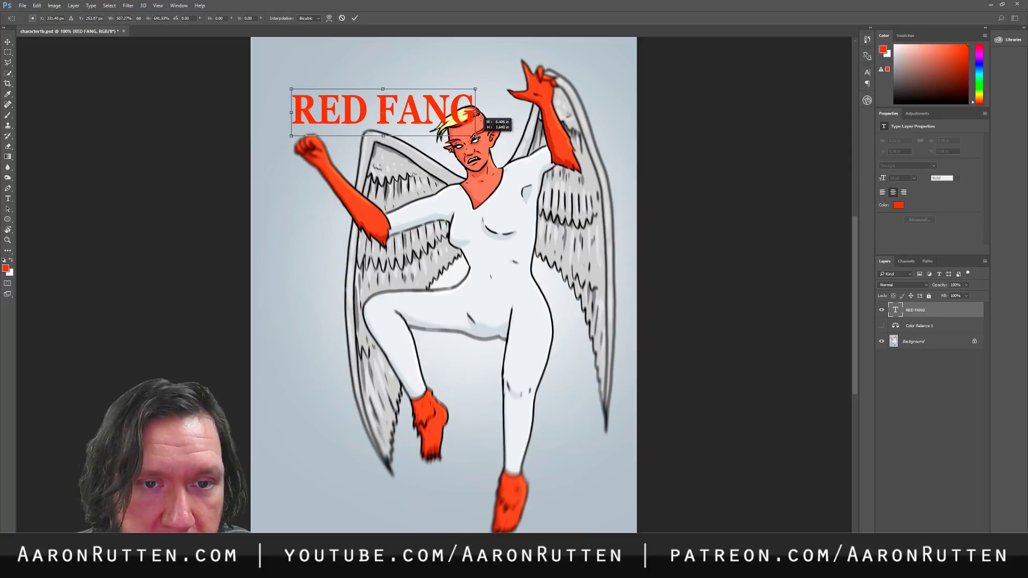
drag(430, 113, 421, 515)
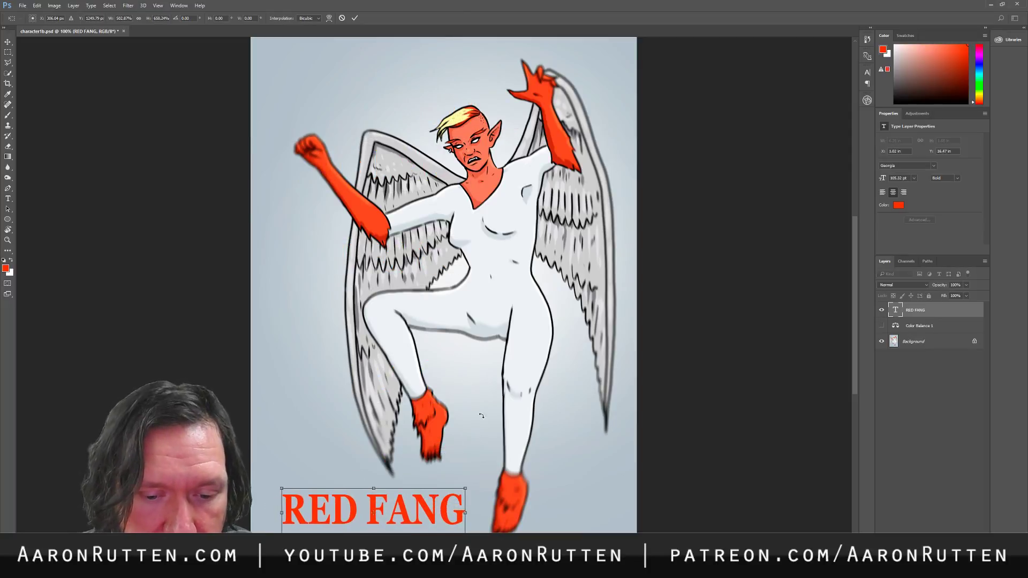
click(355, 18)
- Try the Arimo font on the RED FANG title
click(867, 74)
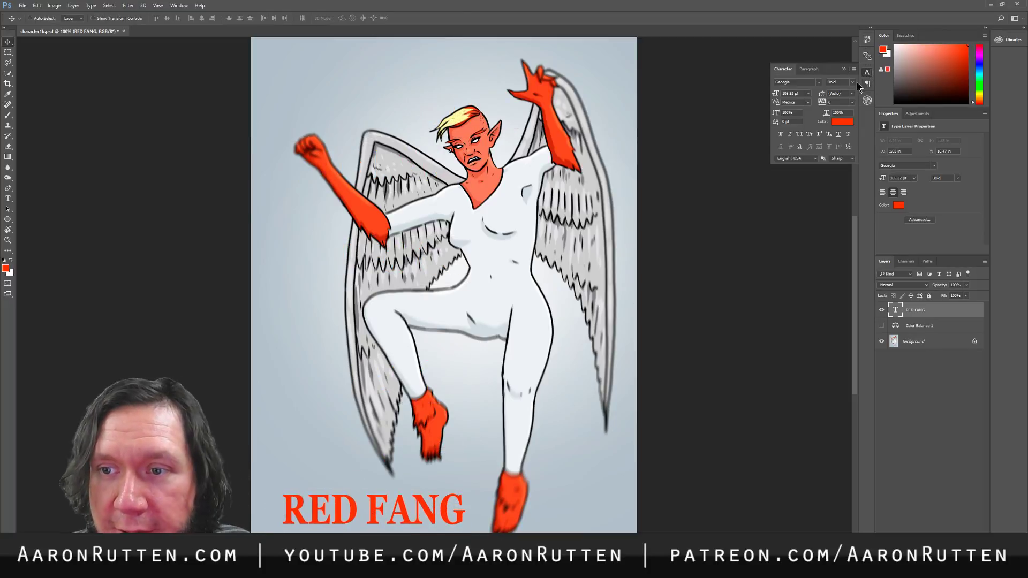
click(803, 81)
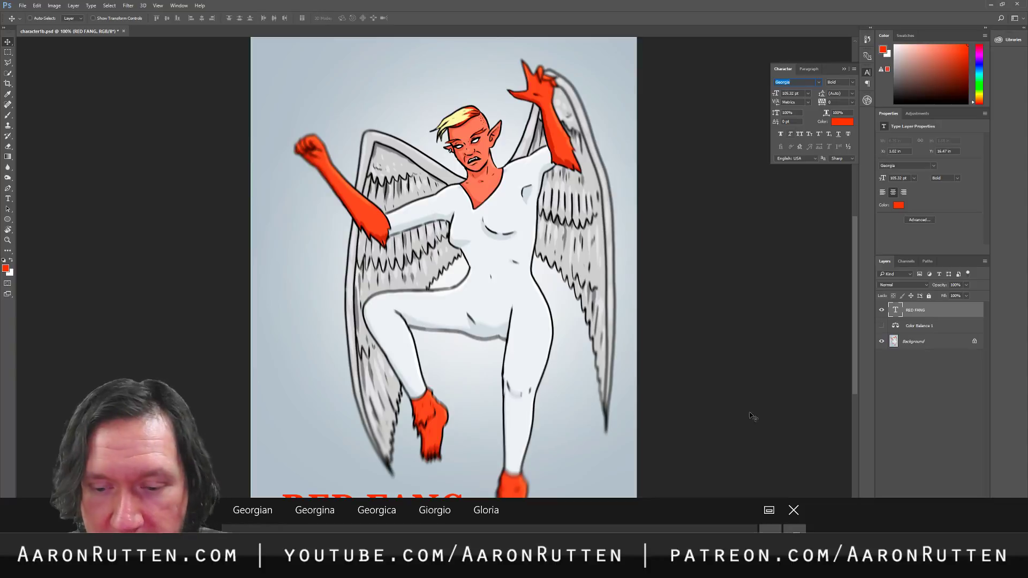
click(794, 510)
drag(854, 300, 850, 374)
click(801, 82)
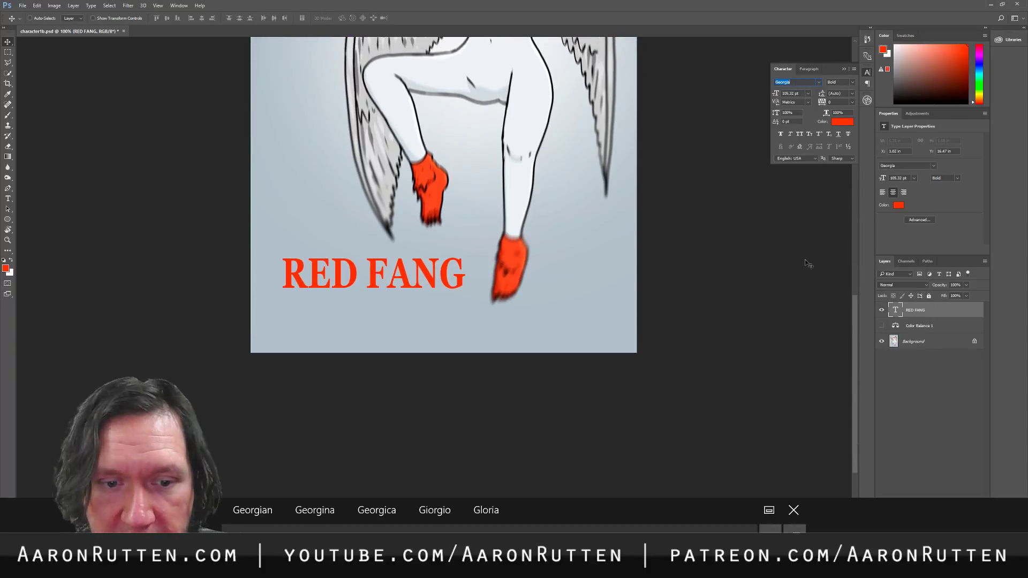
click(800, 323)
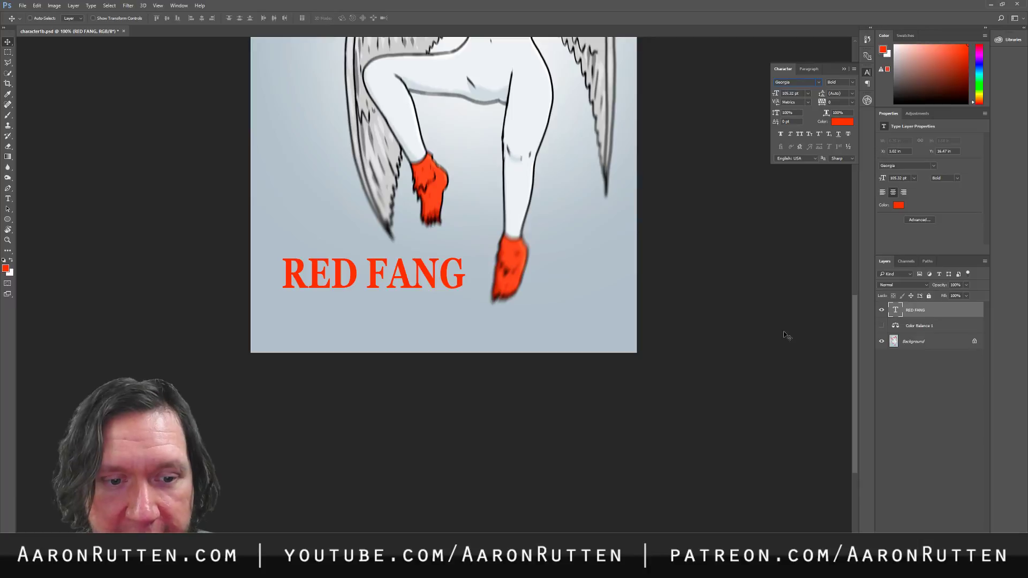
click(799, 82)
click(822, 82)
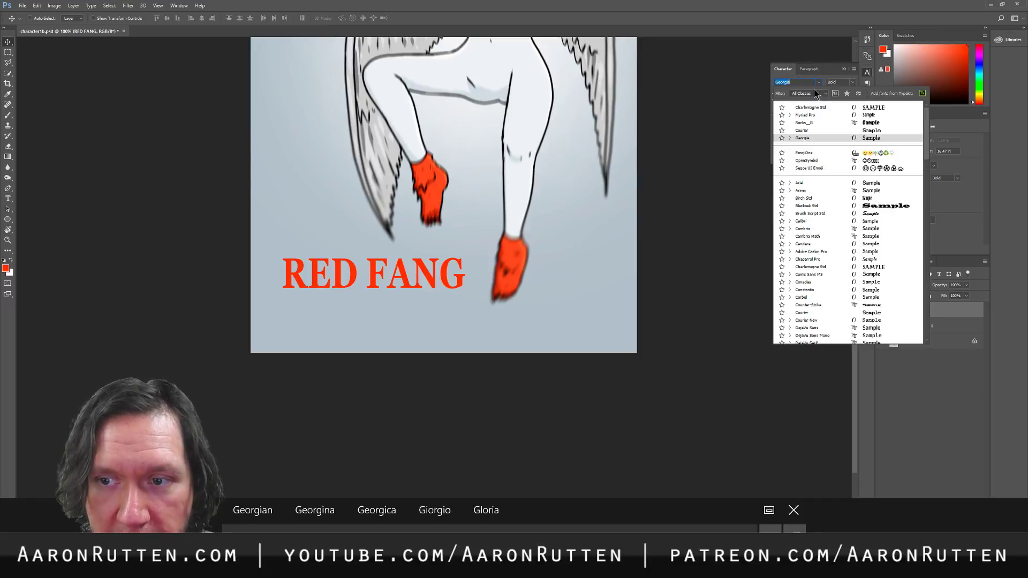
click(801, 164)
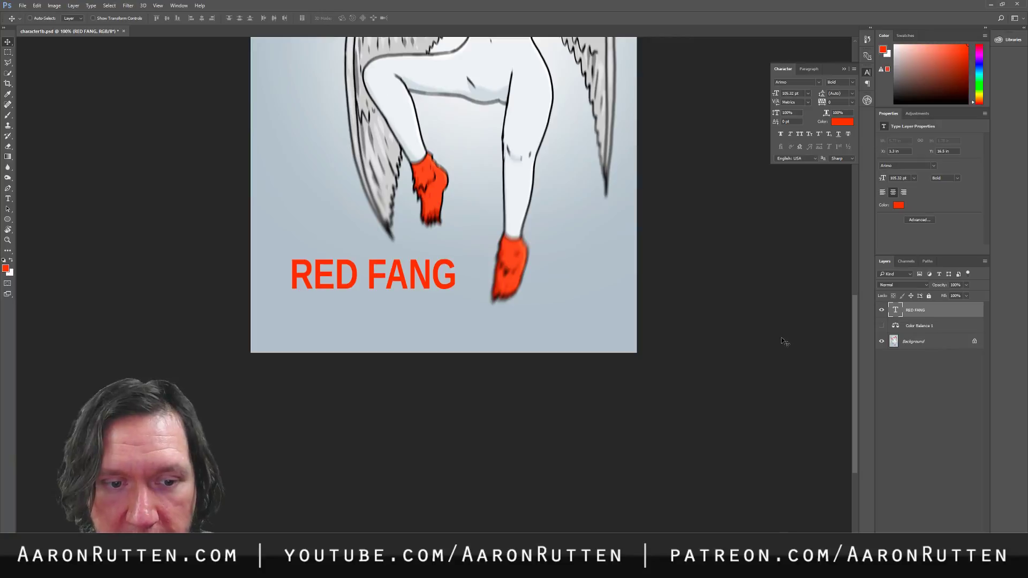
- Preview successive fonts on the RED FANG title and settle on DejaVu Sans Bold
click(805, 83)
scroll(804, 83, down, 5)
key(Down)
key(Down)
key(Down)
key(Down)
key(Down)
key(Down)
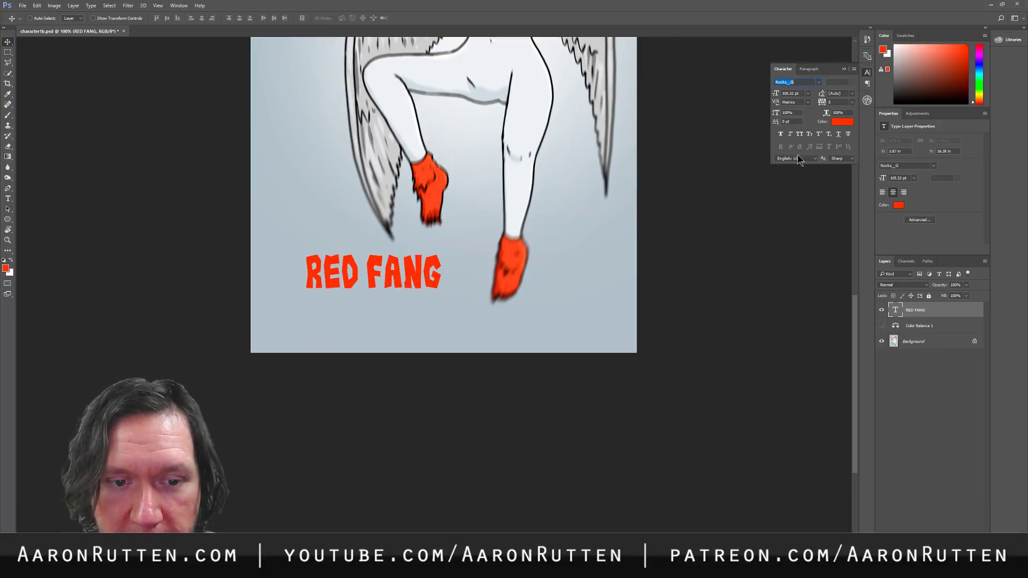
key(Down)
key(Down)
key(Down)
key(Down)
key(Down)
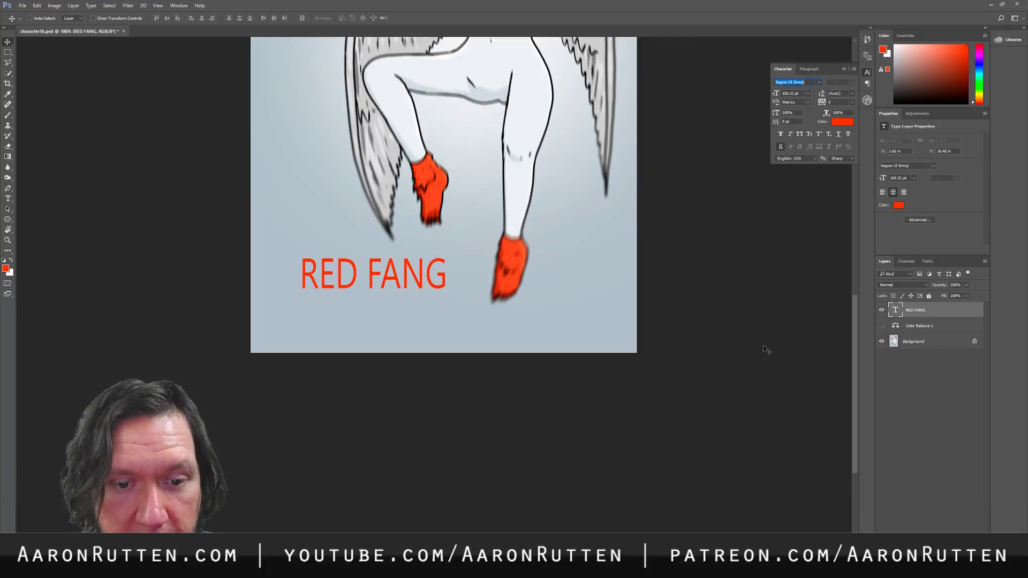
key(Down)
key(Down)
key(Down)
key(Down)
key(Down)
key(Down)
key(Down)
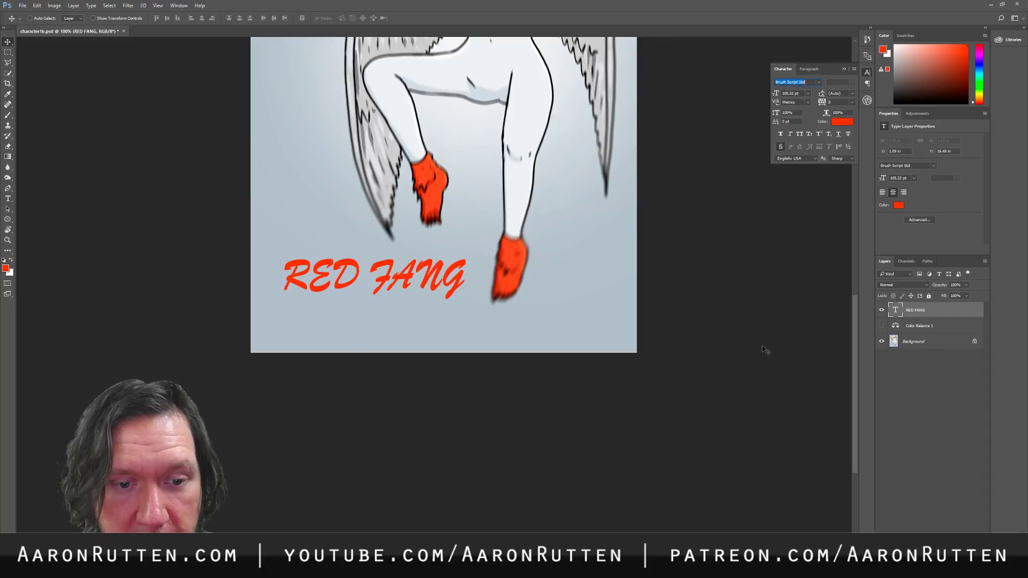
key(Down)
key(Down)
key(Down)
key(Down)
key(Down)
key(Down)
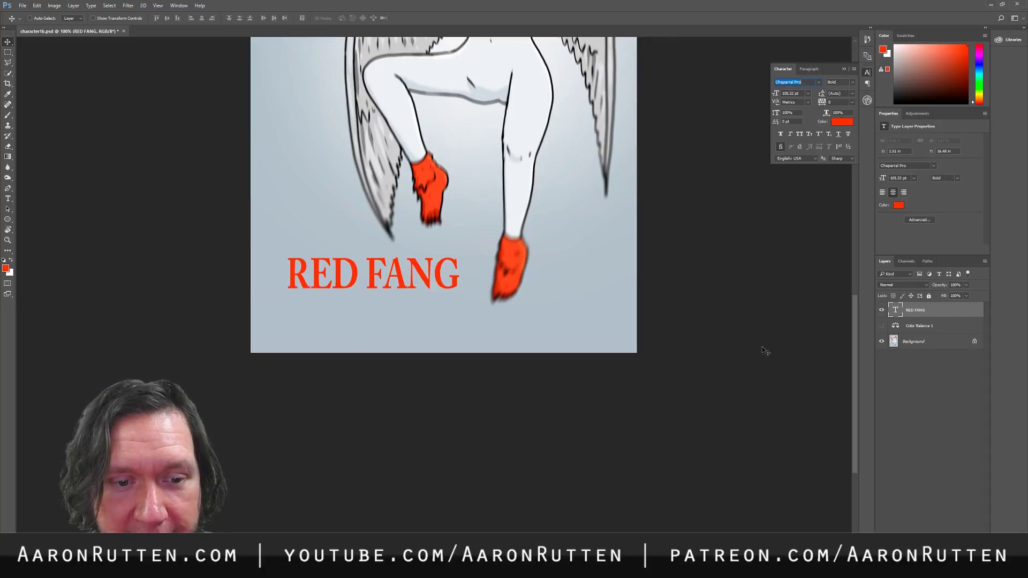
key(Down)
key(Down)
key(Down)
key(Down)
key(Down)
key(Down)
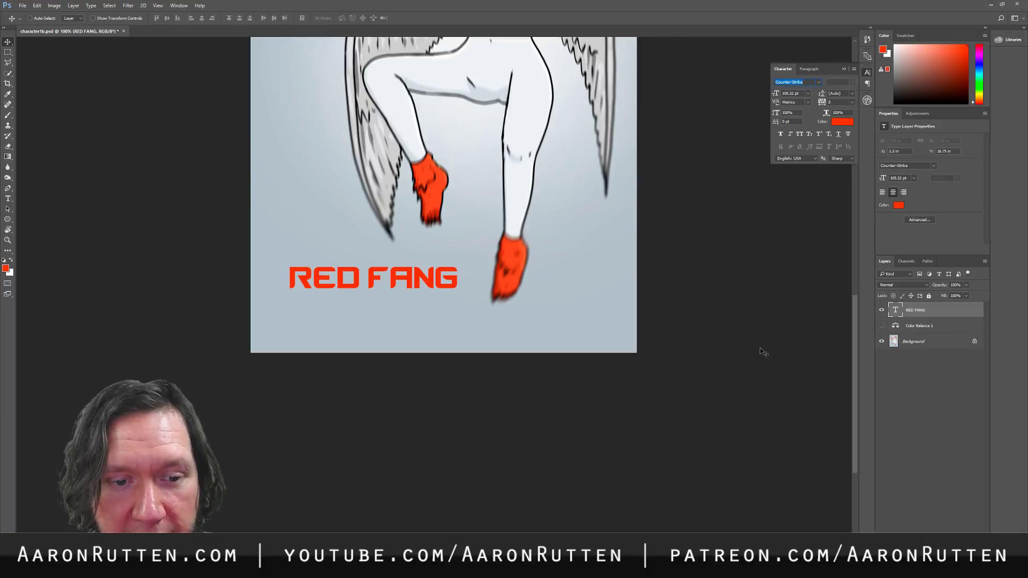
key(Down)
key(Down)
key(Down)
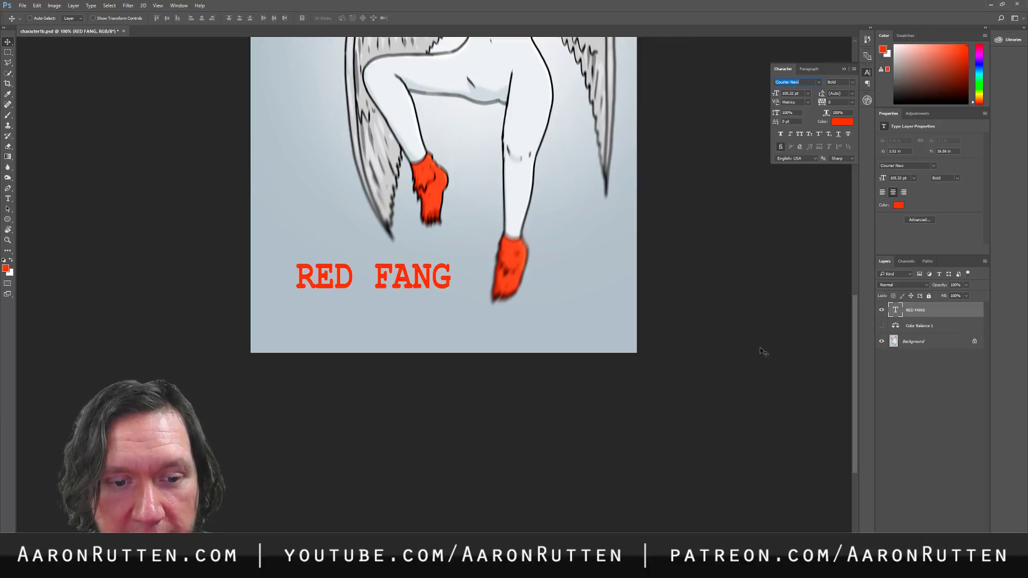
key(Up)
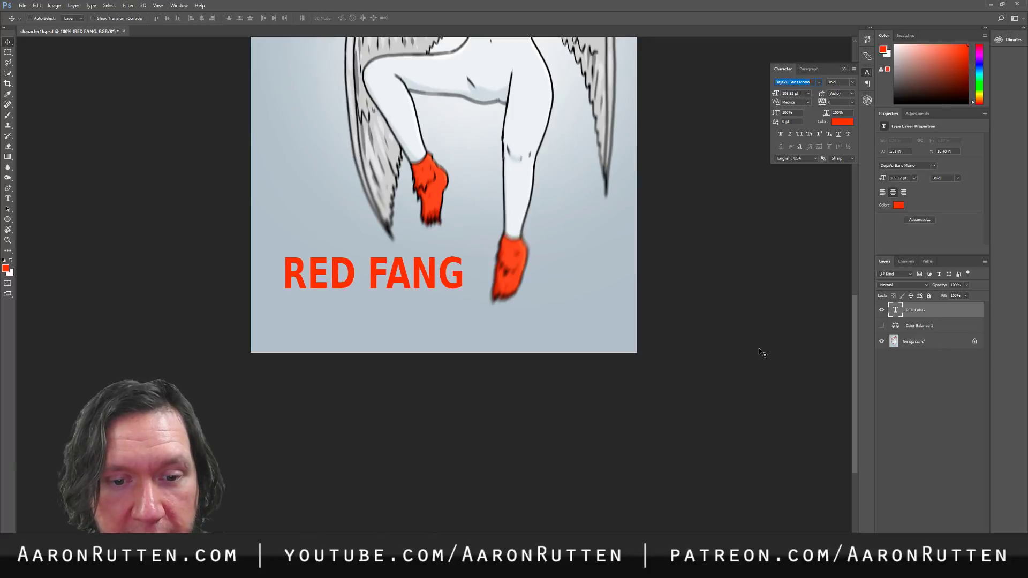
key(Down)
key(Down)
key(Up)
key(Up)
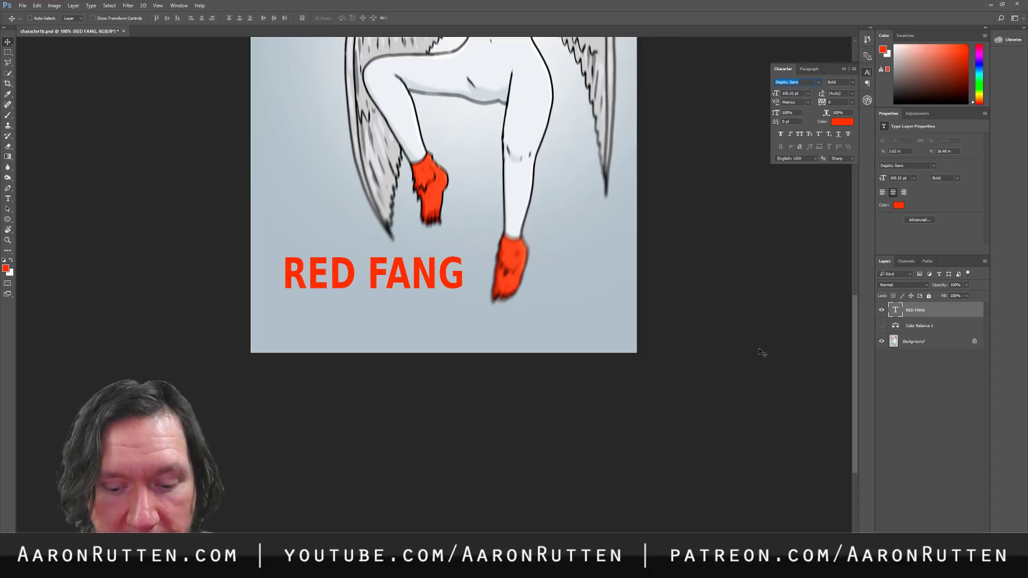
key(Return)
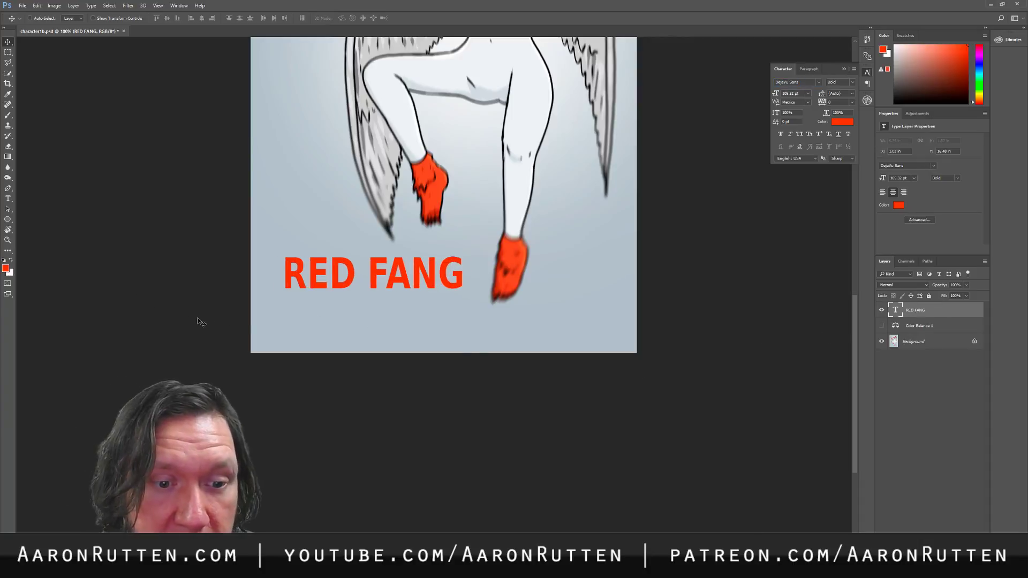
- Add a new empty layer above the RED FANG text layer
click(8, 240)
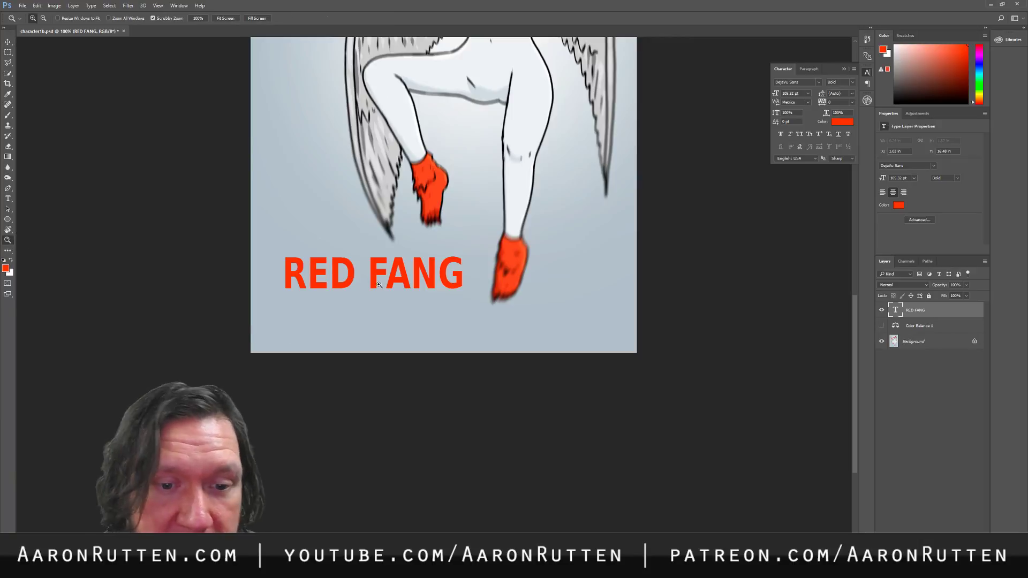
click(379, 285)
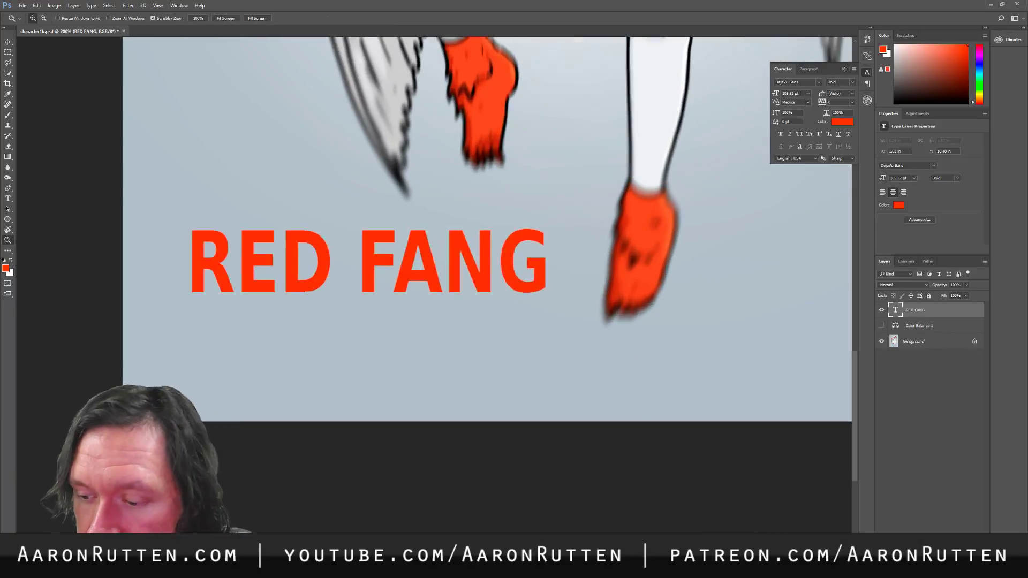
click(968, 552)
- Brush red fang-like points on the new layer, extending down from the G and the leg of the R
click(730, 396)
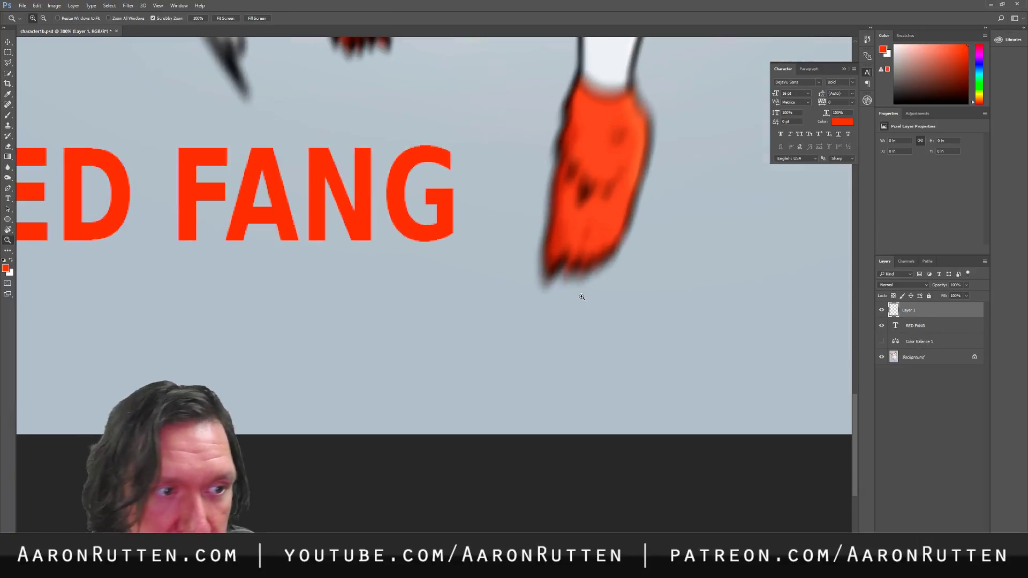
alt+click(324, 248)
drag(312, 255, 523, 302)
alt+click(520, 298)
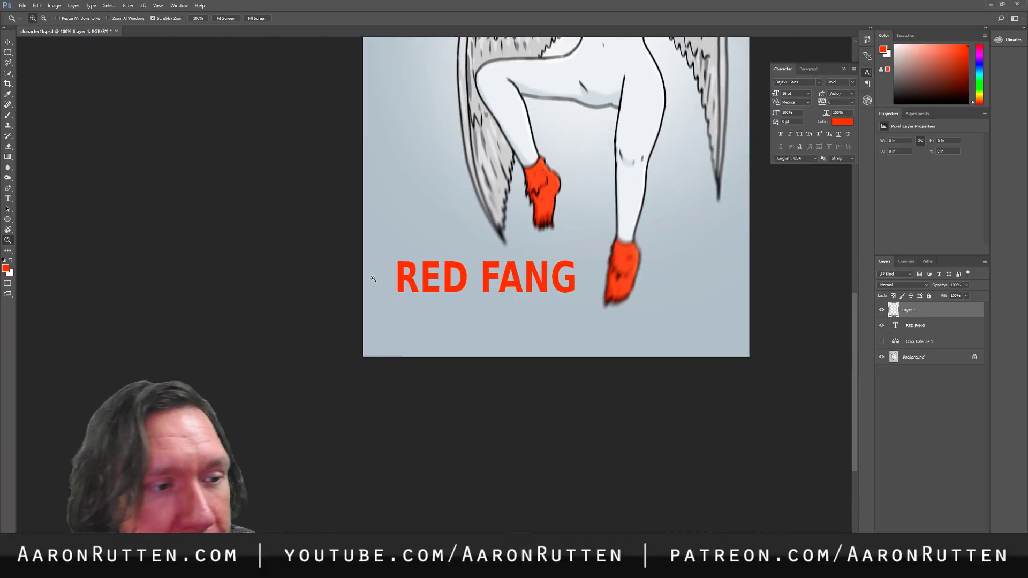
click(7, 114)
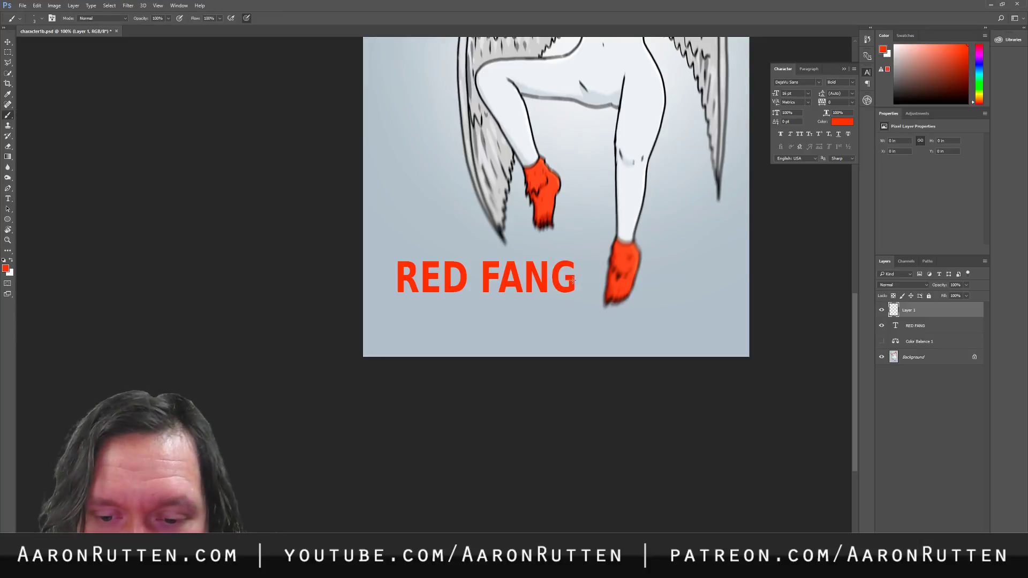
mouse_move(573, 280)
mouse_down()
mouse_move(577, 300)
mouse_move(576, 284)
mouse_up()
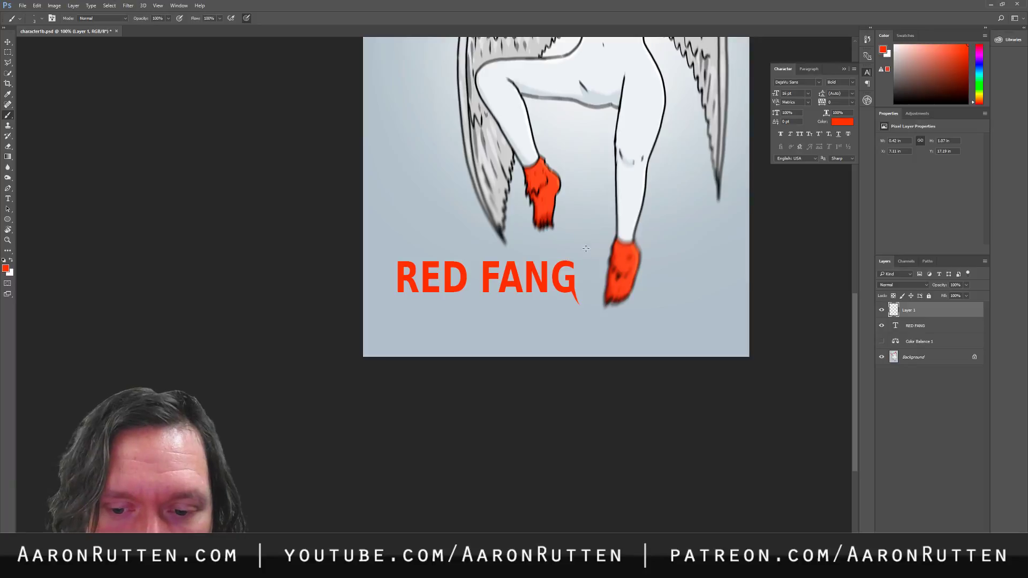
drag(414, 288, 417, 295)
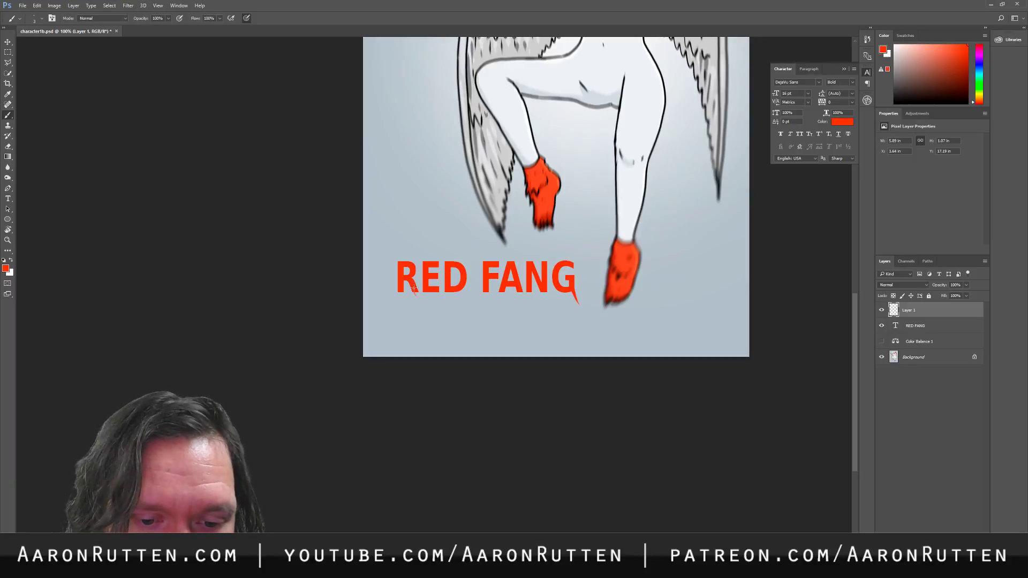